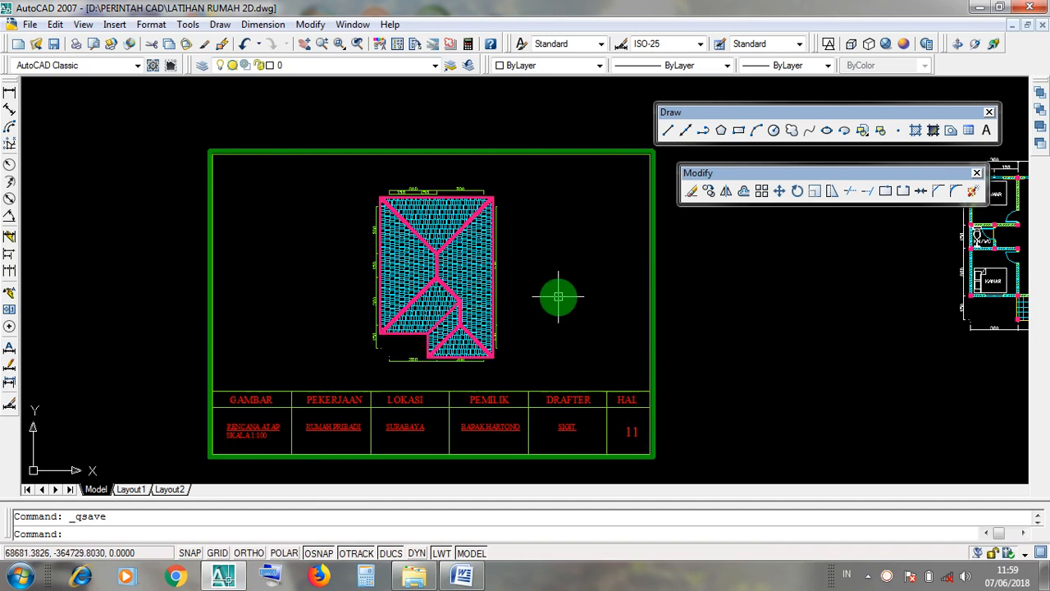
# Select the sheet's green outer border and thin inner border, then clear the selections.
pyautogui.click(530, 152)
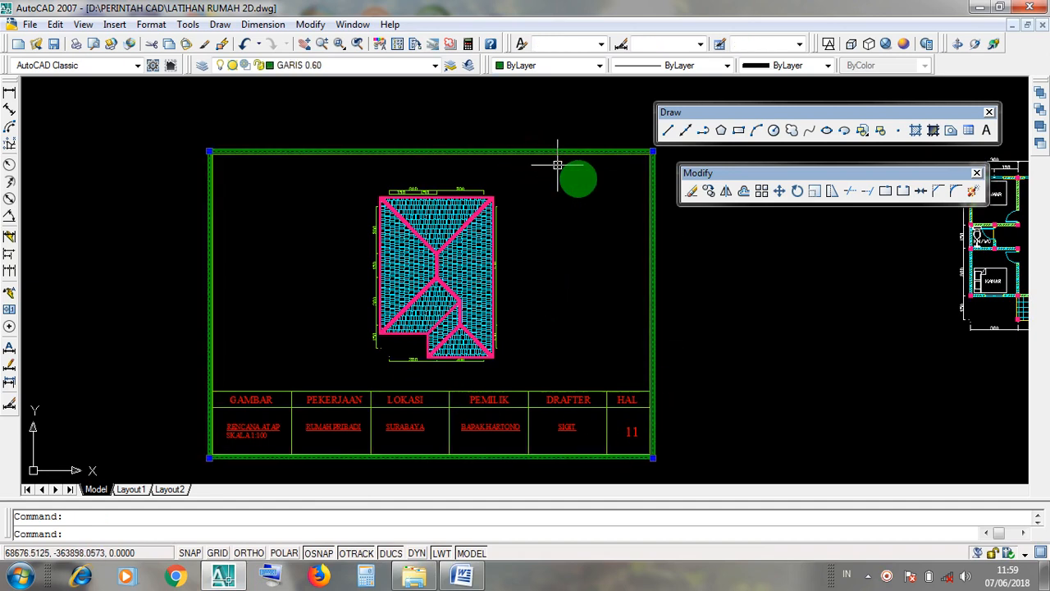
pyautogui.scroll(3, 601, 115)
pyautogui.scroll(3, 582, 192)
pyautogui.press('Escape')
pyautogui.click(578, 226)
pyautogui.press('Escape')
pyautogui.click(577, 238)
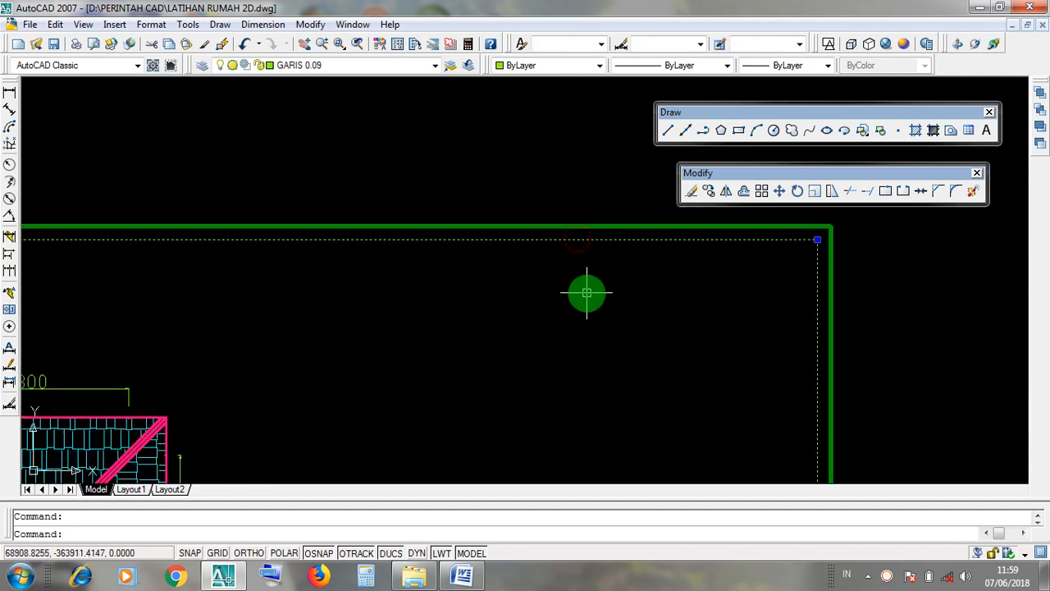
pyautogui.scroll(-5, 587, 293)
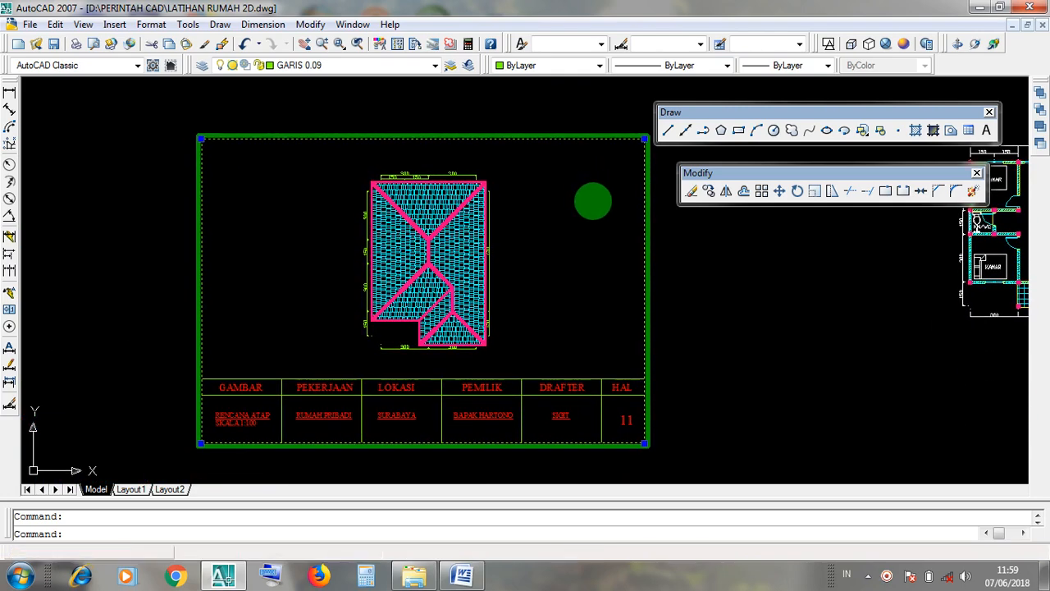
pyautogui.press('Escape')
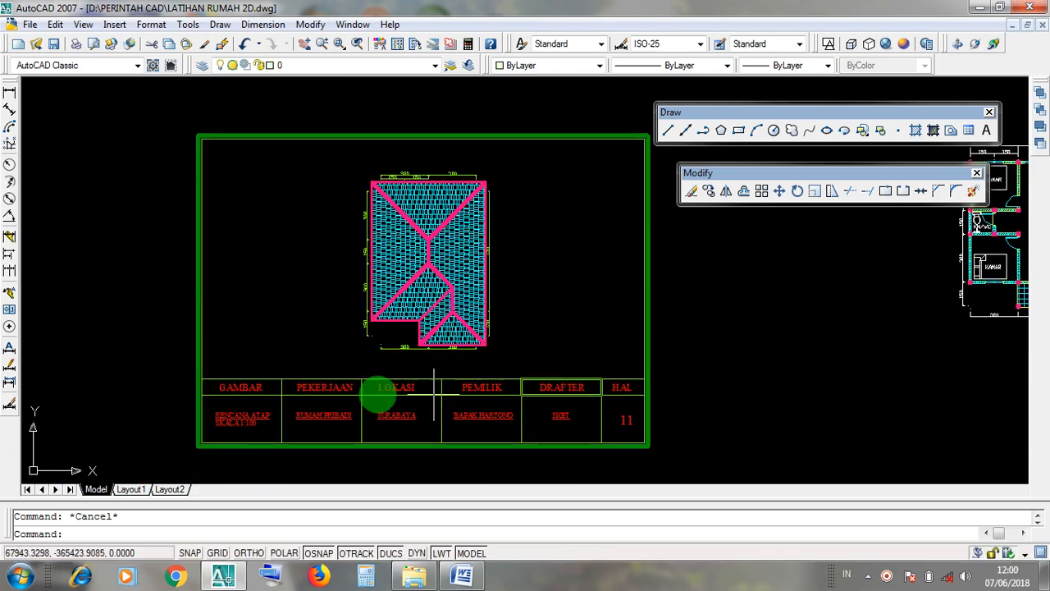
# Select the GAMBAR, PEKERJAAN and PEMILIK title-block lines, then cancel the selection.
pyautogui.click(249, 380)
pyautogui.click(279, 420)
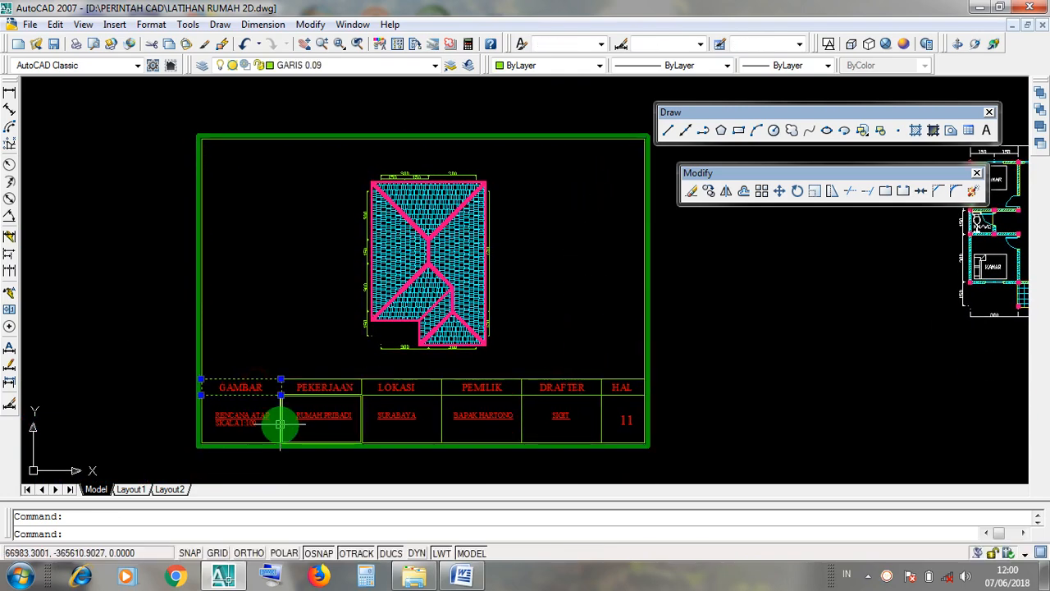
pyautogui.click(362, 395)
pyautogui.click(237, 446)
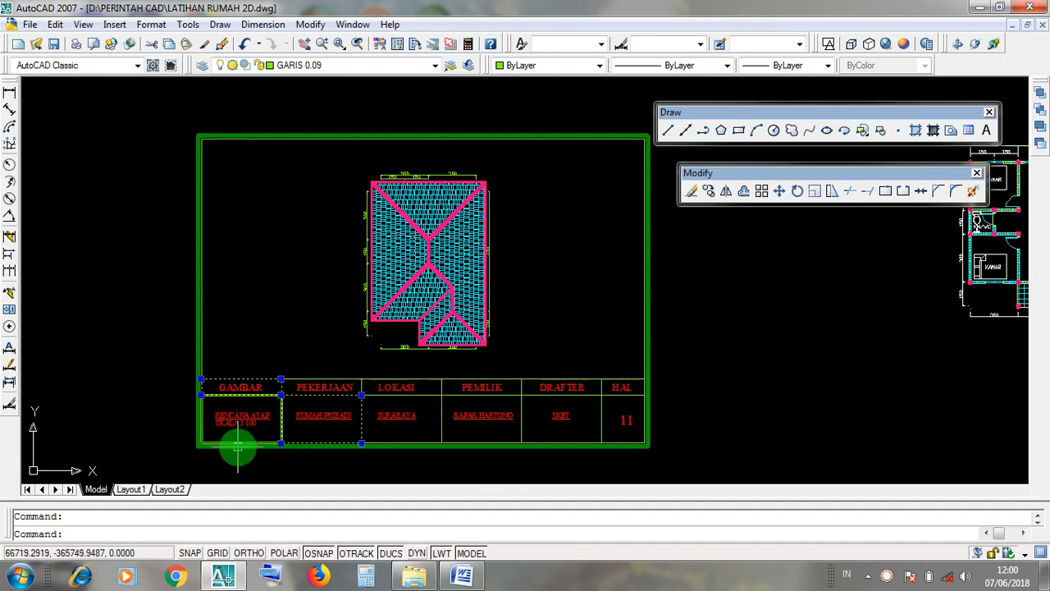
pyautogui.click(339, 378)
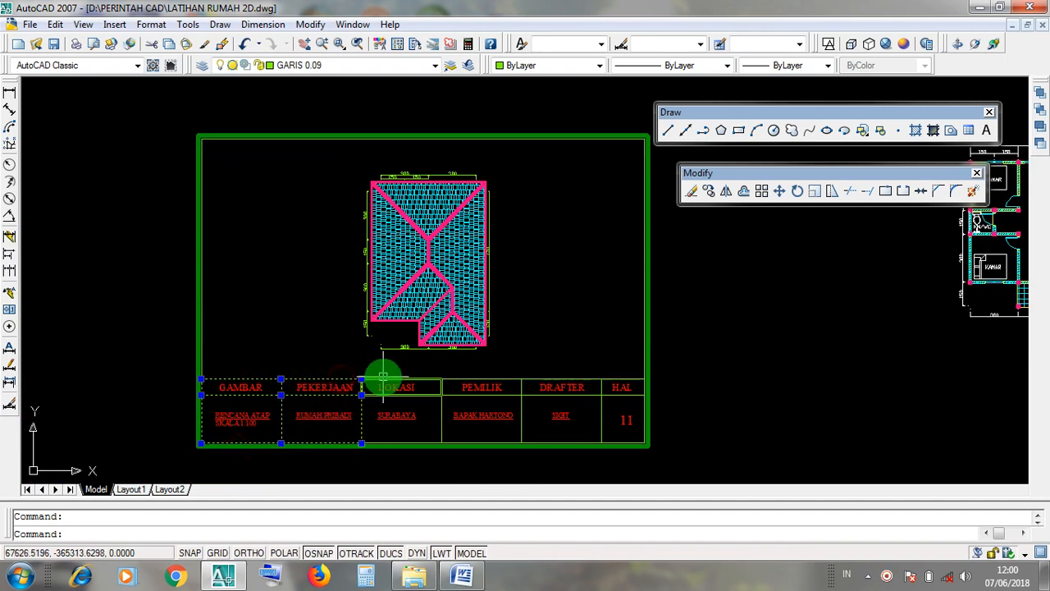
pyautogui.click(437, 426)
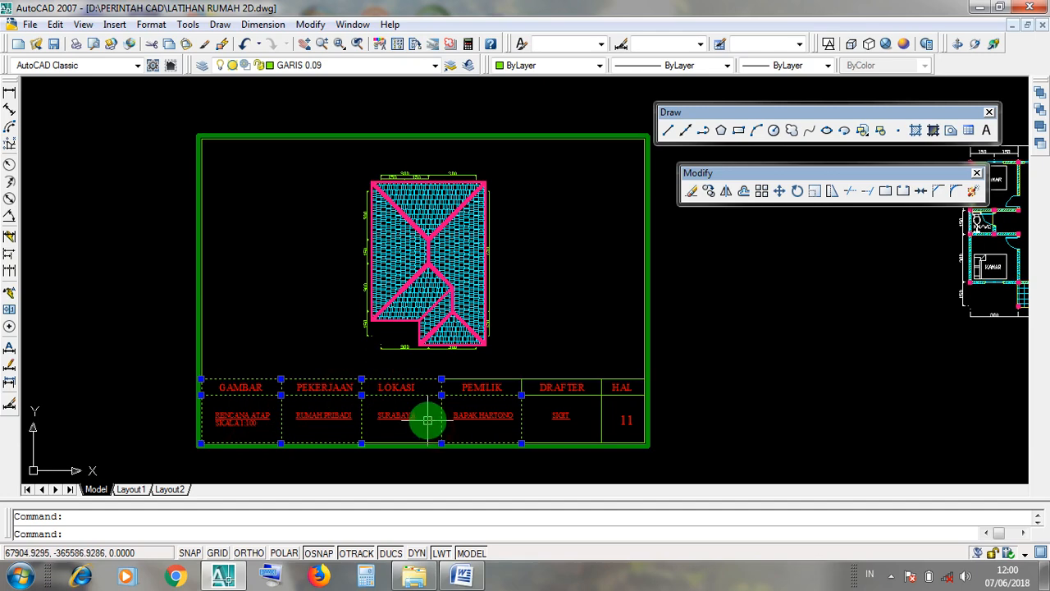
pyautogui.press('Escape')
pyautogui.scroll(3, 218, 402)
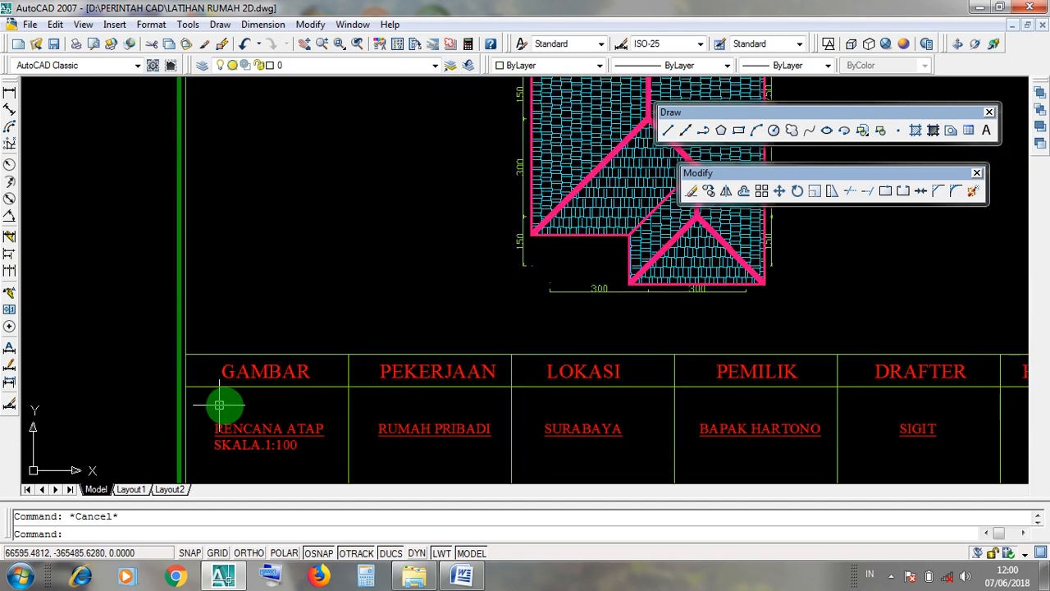
pyautogui.scroll(-4, 259, 371)
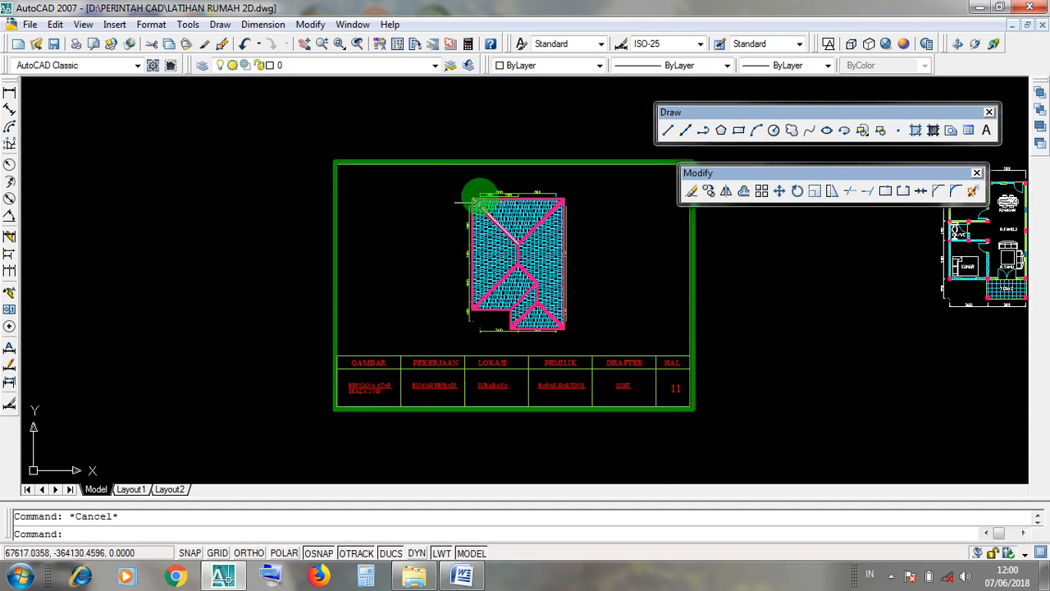
# Try selection windows at the roof plan's corner, then cancel and zoom out.
pyautogui.click(460, 181)
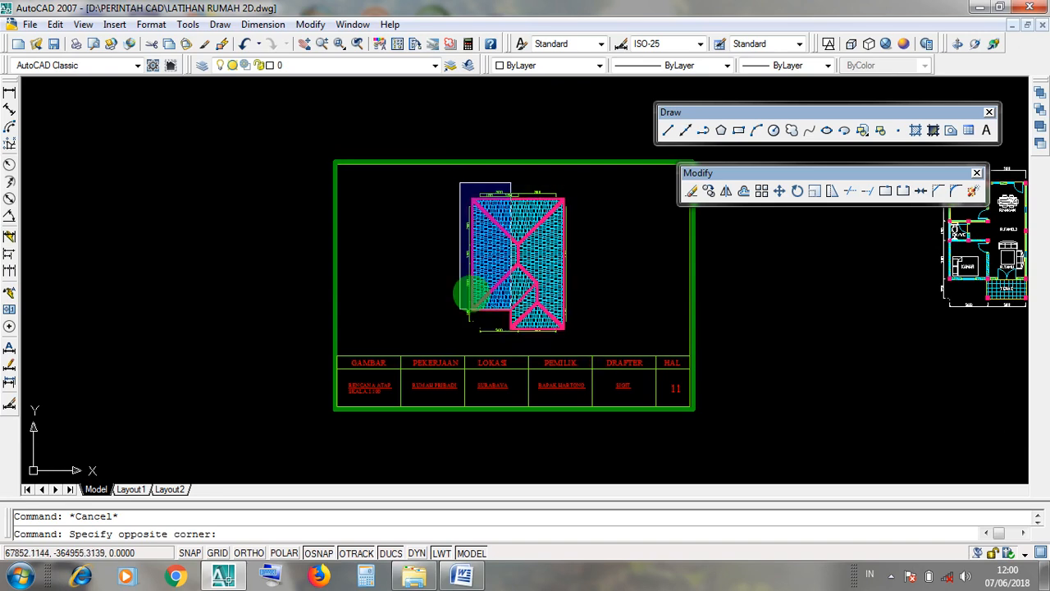
pyautogui.click(435, 277)
pyautogui.click(347, 181)
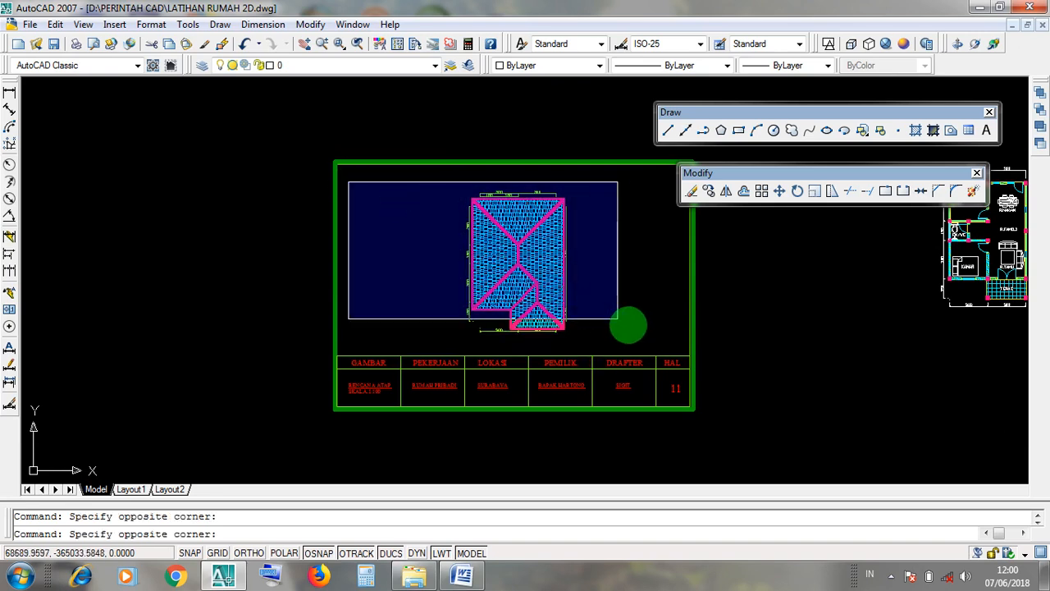
pyautogui.press('Escape')
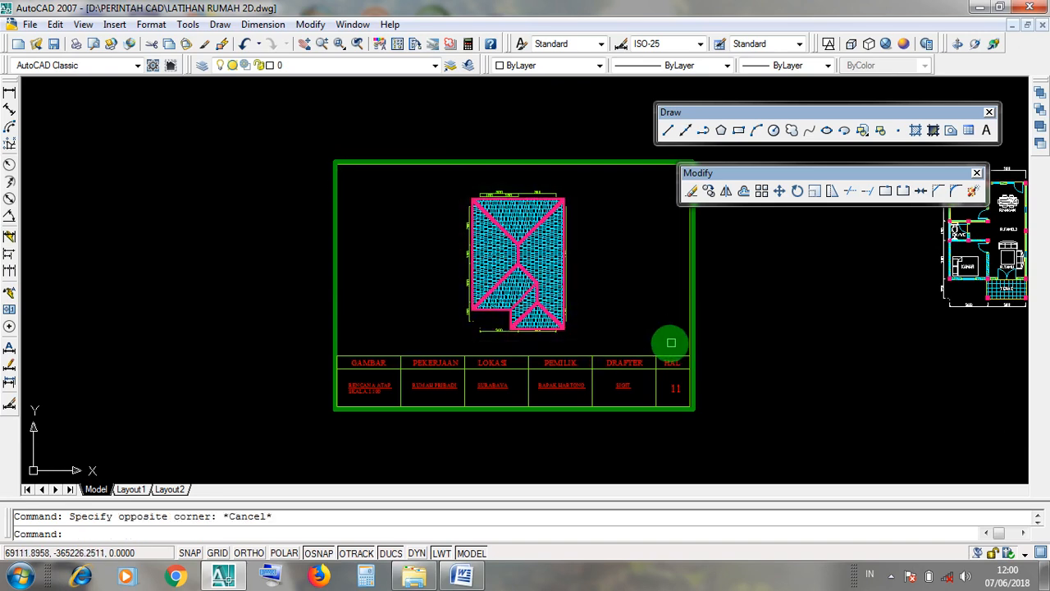
pyautogui.scroll(2, 343, 364)
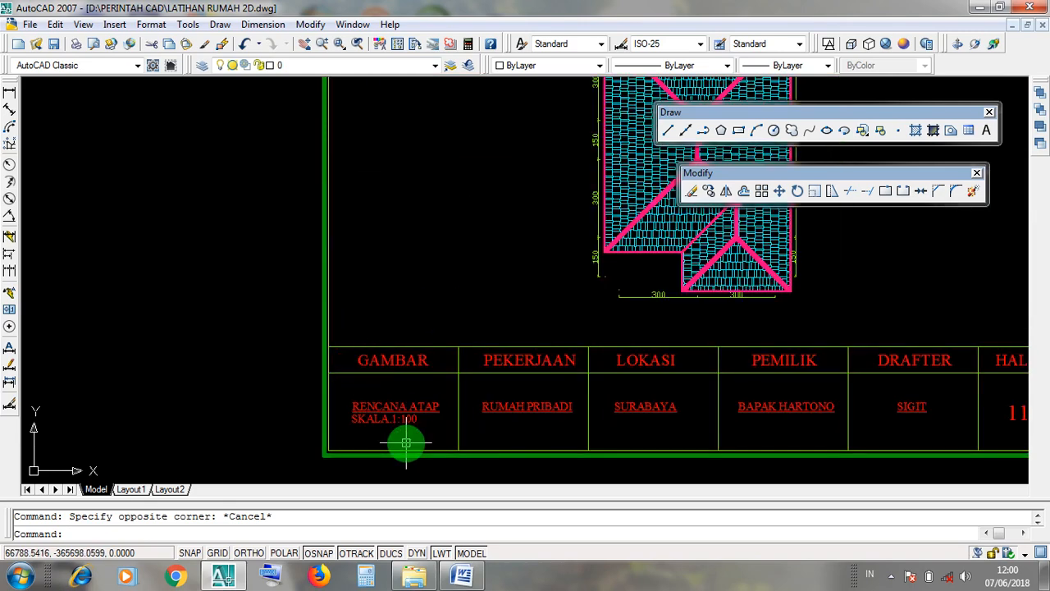
pyautogui.scroll(-2, 412, 439)
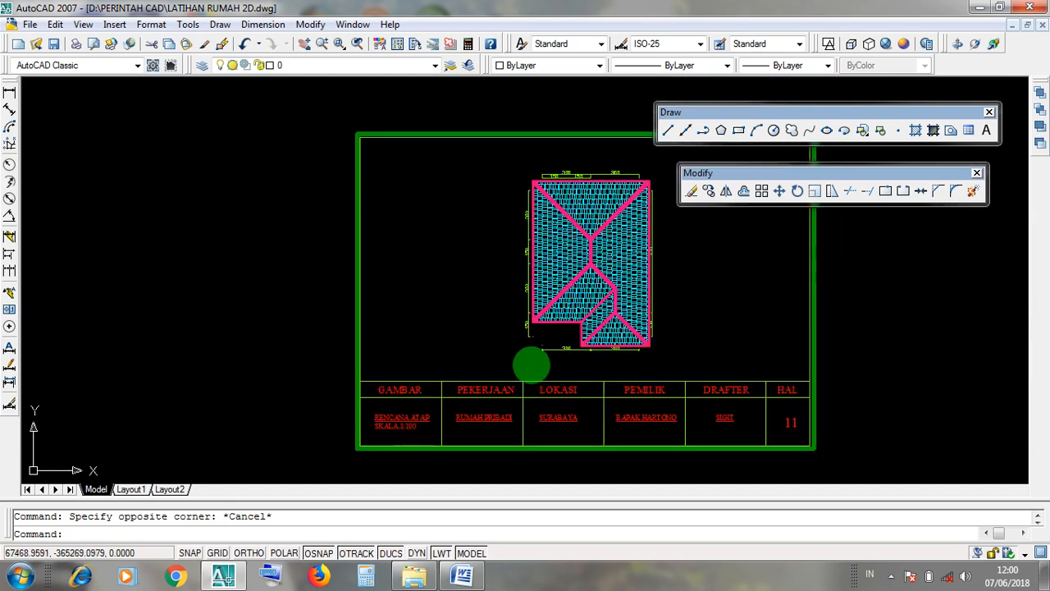
pyautogui.scroll(-1, 629, 328)
# Pan the title block left to show the DRAFTER and HAL columns, and window-select beside it.
pyautogui.moveTo(588, 317); pyautogui.dragTo(564, 302, button='middle')
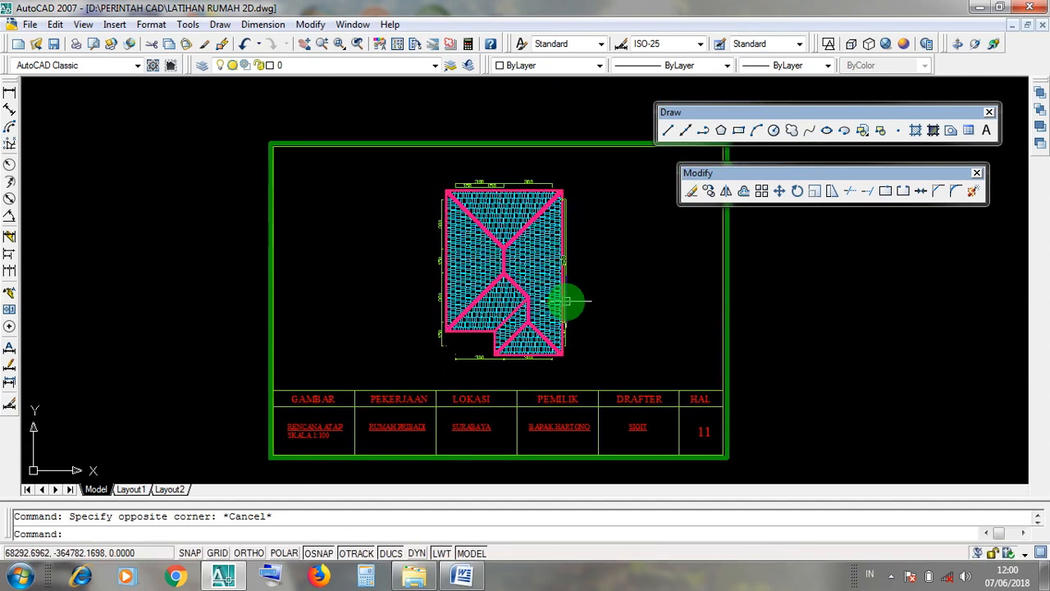
pyautogui.scroll(1, 439, 414)
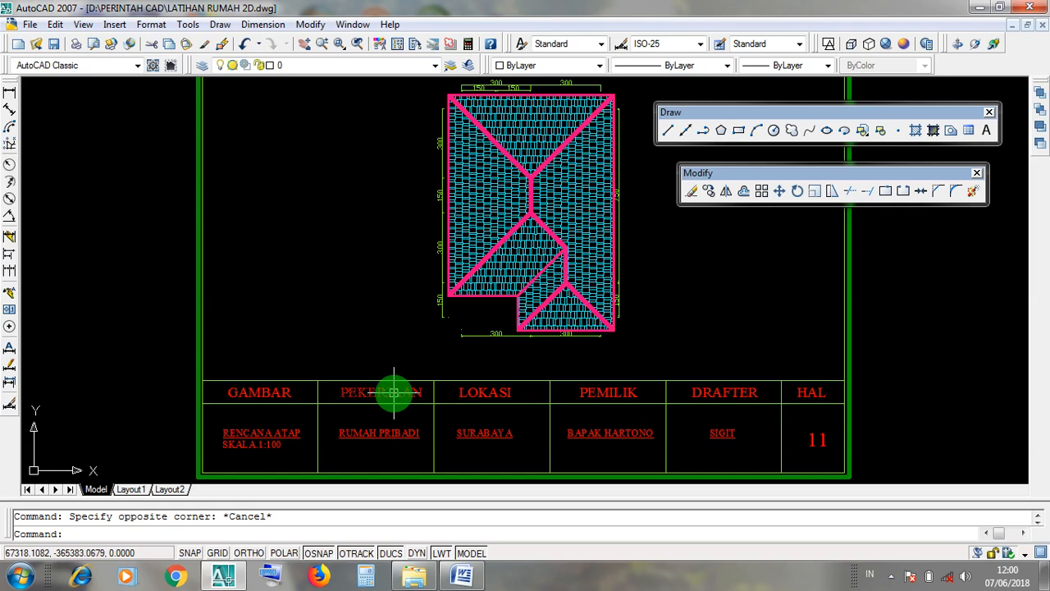
pyautogui.moveTo(544, 425)
pyautogui.mouseDown(button='middle')
pyautogui.moveTo(499, 409)
pyautogui.moveTo(432, 426)
pyautogui.mouseUp(button='middle')
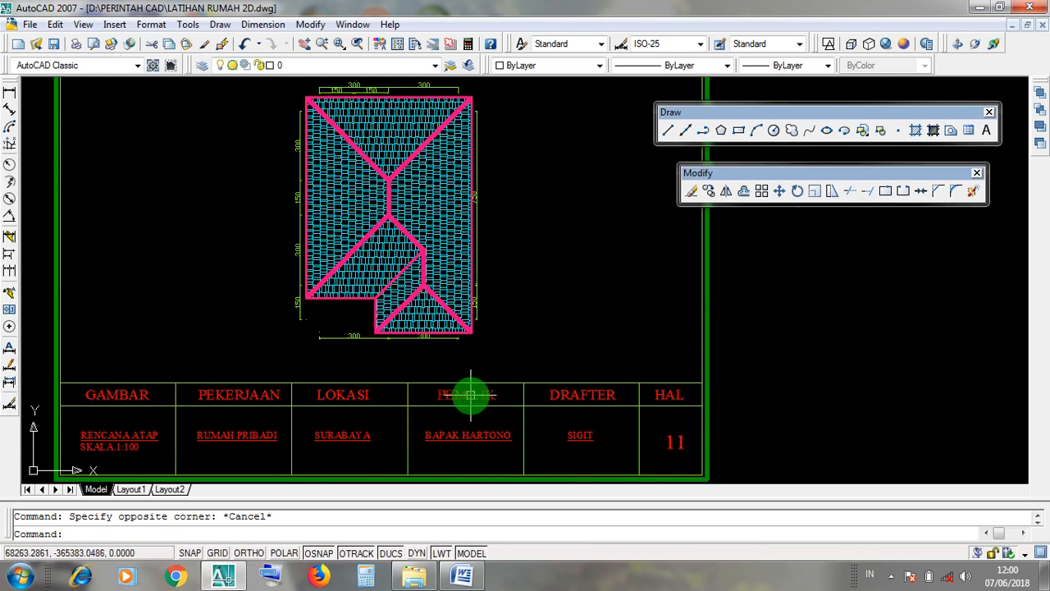
pyautogui.moveTo(616, 434); pyautogui.dragTo(504, 416, button='middle')
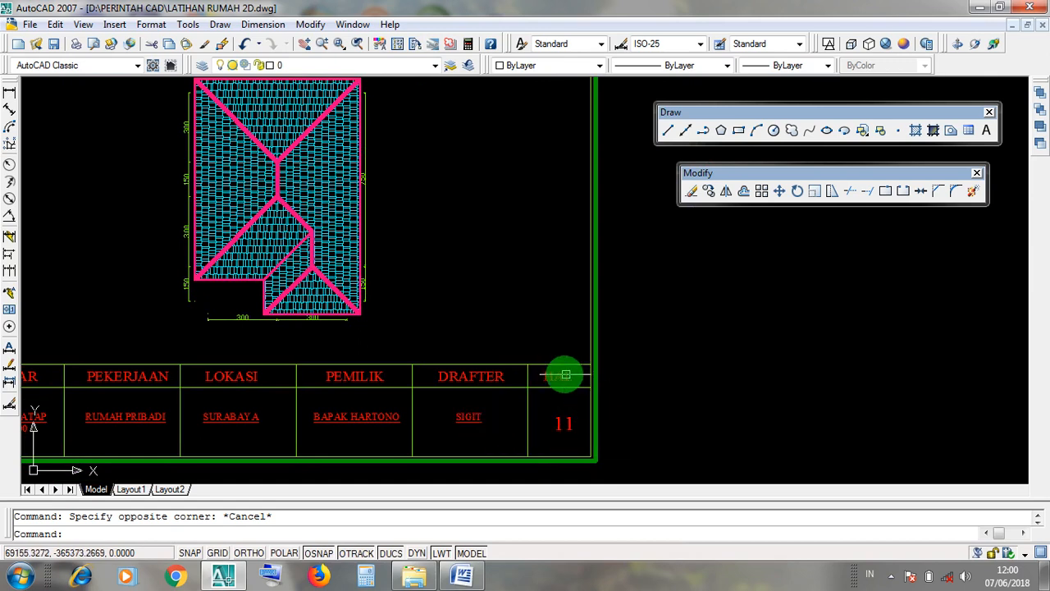
pyautogui.click(544, 301)
pyautogui.click(497, 240)
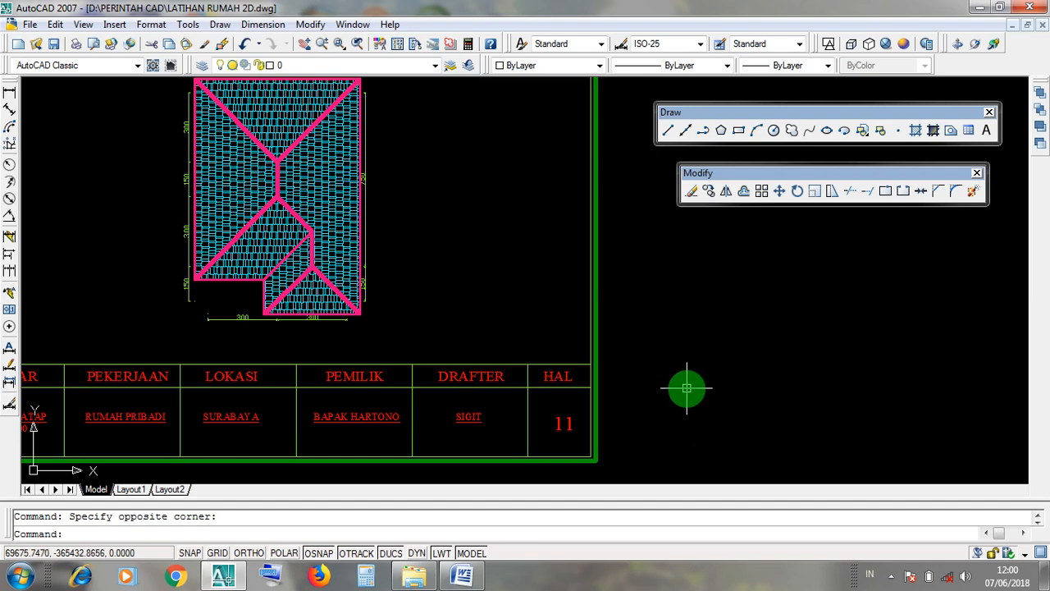
pyautogui.scroll(-5, 614, 370)
pyautogui.scroll(3, 575, 361)
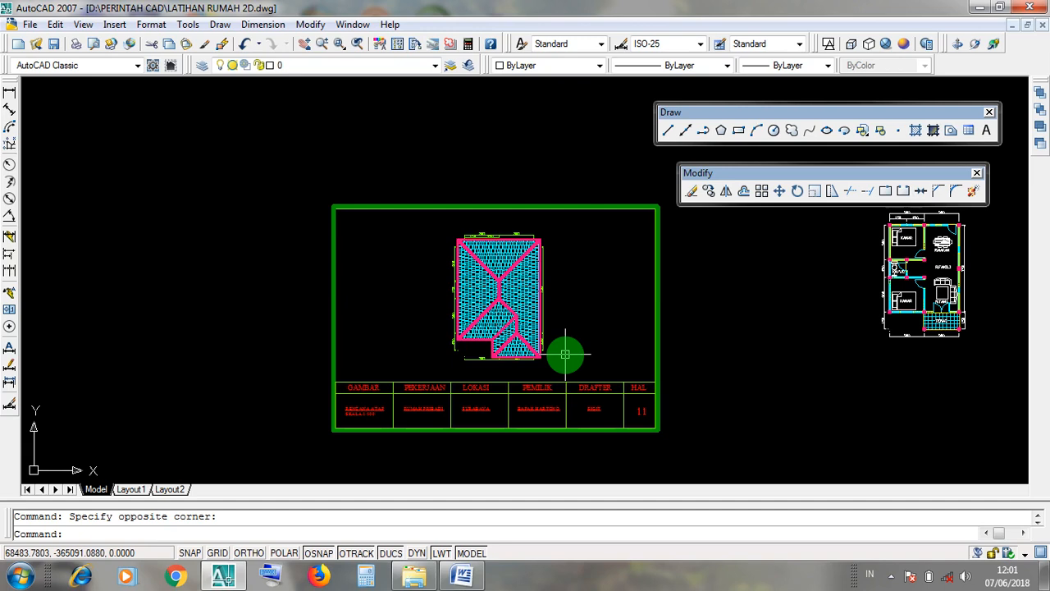
# Pan to the A-series paper-size table, with the roof plan sheet at the right.
pyautogui.click(553, 205)
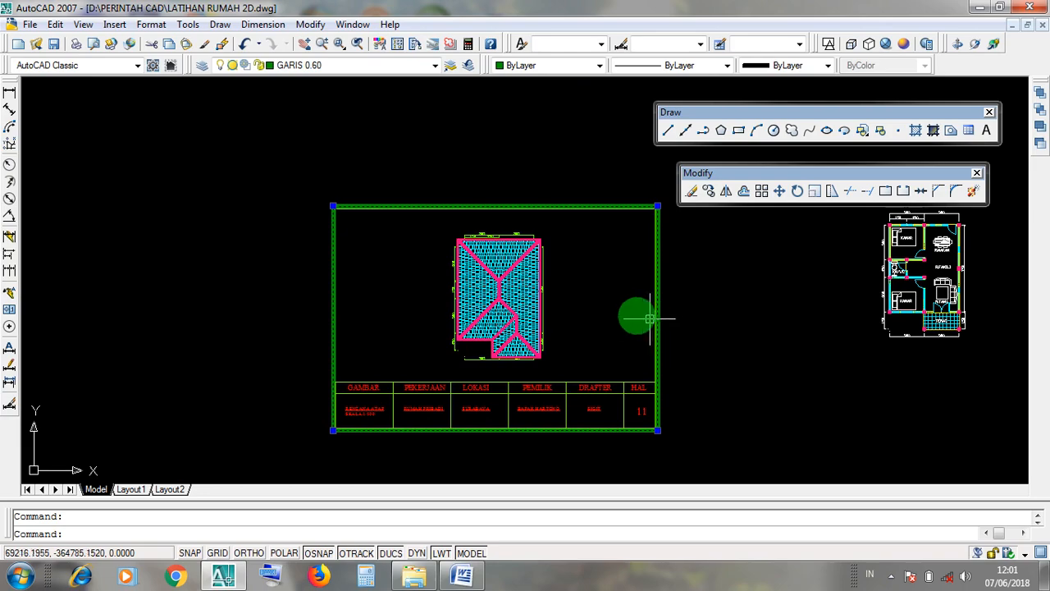
pyautogui.moveTo(308, 336)
pyautogui.mouseDown(button='middle')
pyautogui.moveTo(757, 361)
pyautogui.moveTo(910, 321)
pyautogui.moveTo(989, 337)
pyautogui.mouseUp(button='middle')
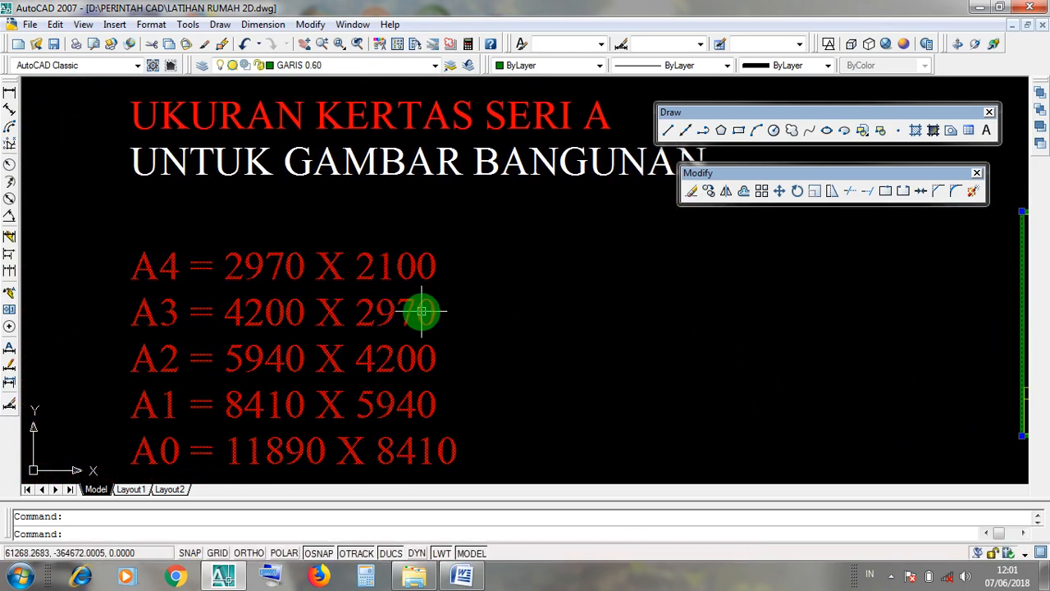
pyautogui.scroll(-2, 492, 293)
pyautogui.scroll(2, 497, 295)
pyautogui.moveTo(497, 295)
pyautogui.mouseDown(button='middle')
pyautogui.moveTo(467, 314)
pyautogui.moveTo(460, 303)
pyautogui.mouseUp(button='middle')
pyautogui.scroll(-3, 467, 314)
pyautogui.scroll(2, 469, 318)
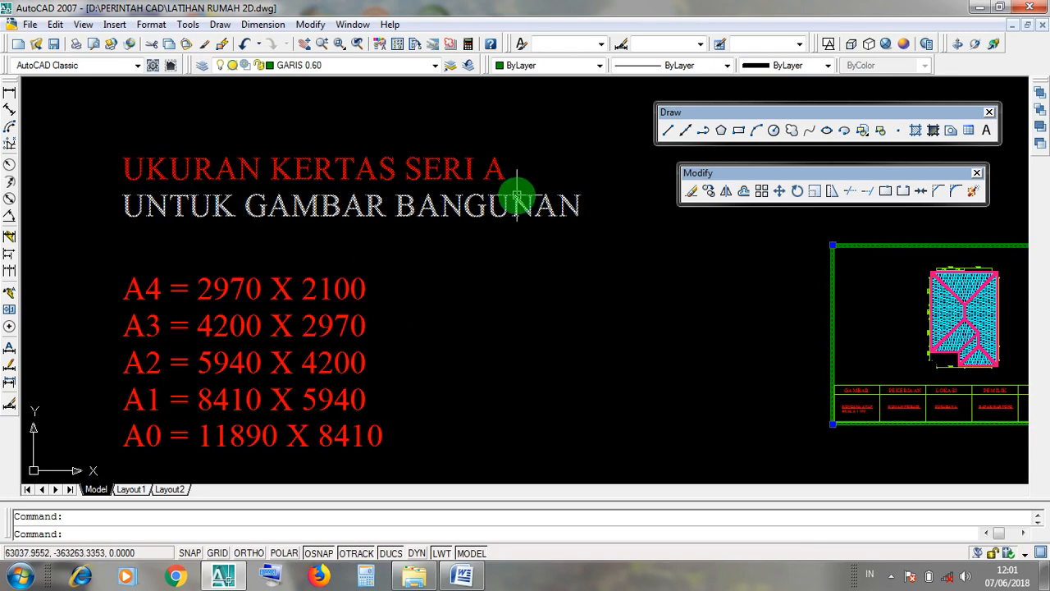
# Window-select around the SERI A heading and select the line UNTUK GAMBAR BANGUNAN.
pyautogui.press('Escape')
pyautogui.click(395, 132)
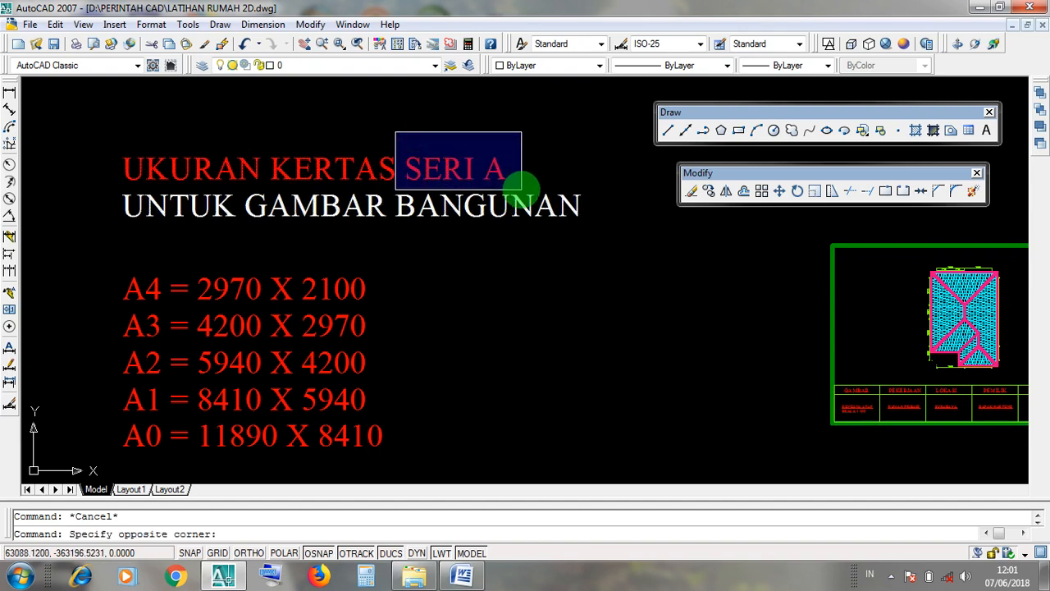
pyautogui.click(522, 188)
pyautogui.click(398, 127)
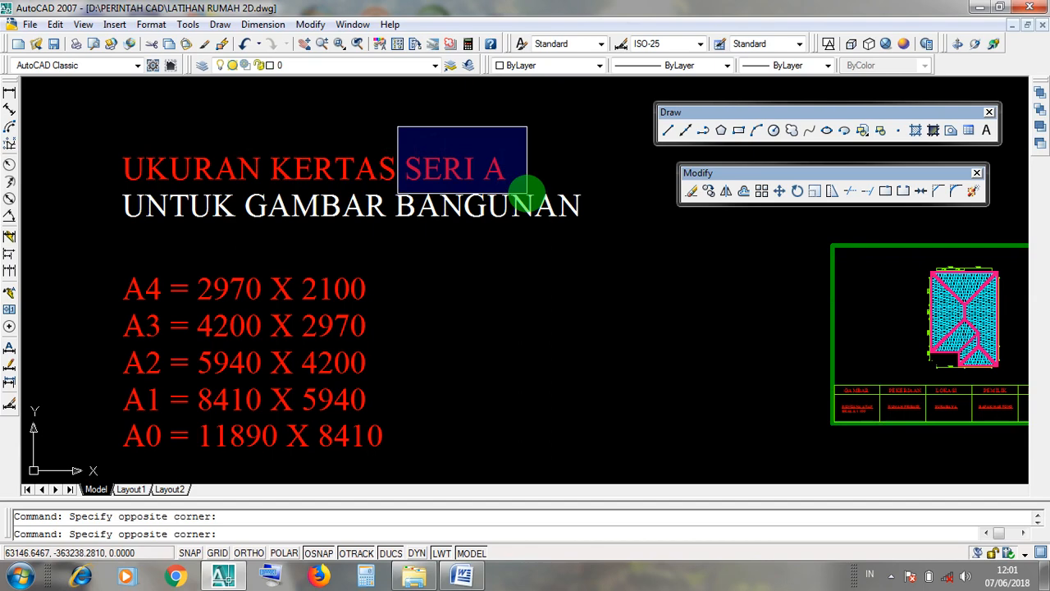
pyautogui.click(526, 193)
pyautogui.click(375, 125)
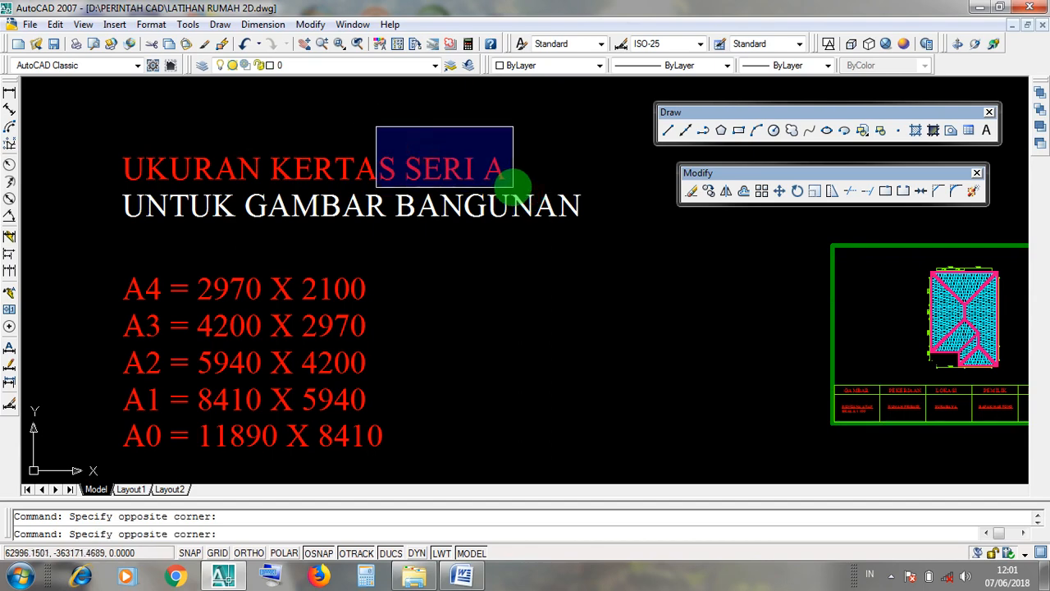
pyautogui.press('Escape')
pyautogui.click(176, 205)
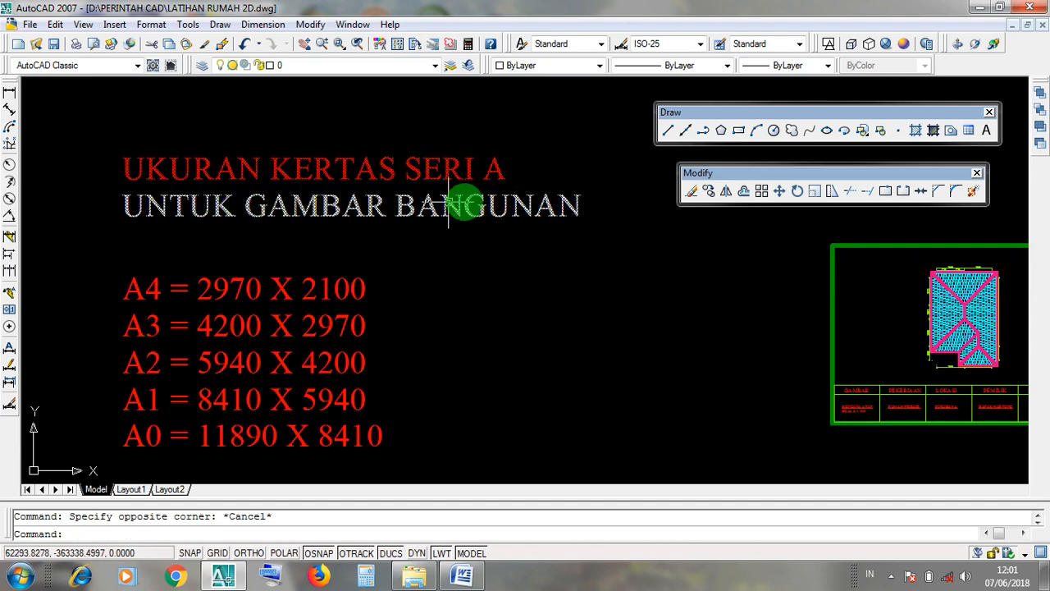
# Window-select the A4 line and its 2970 and 2100 values, then zoom back out.
pyautogui.click(105, 268)
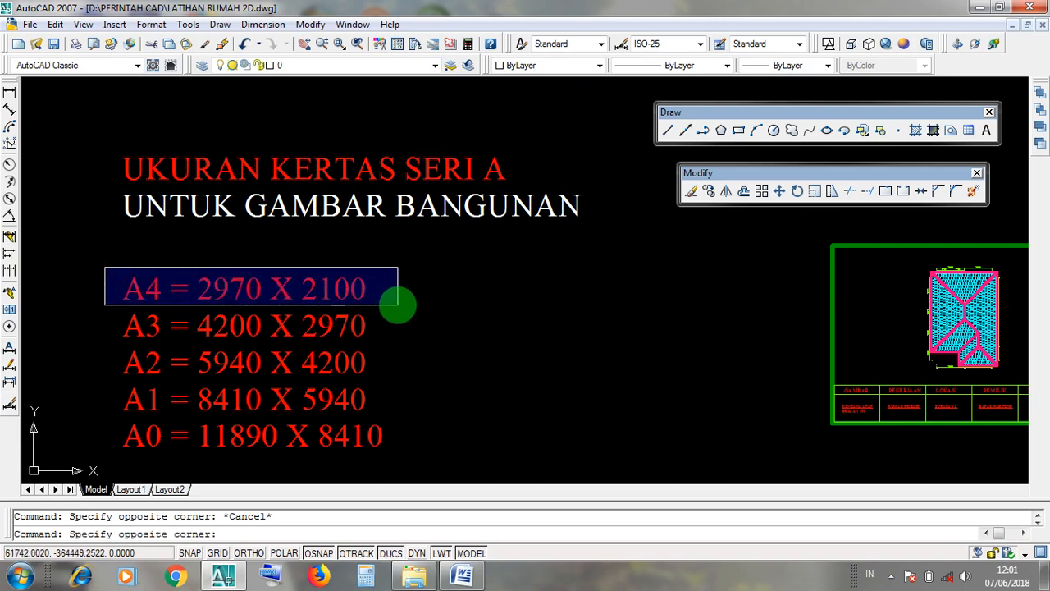
pyautogui.click(398, 305)
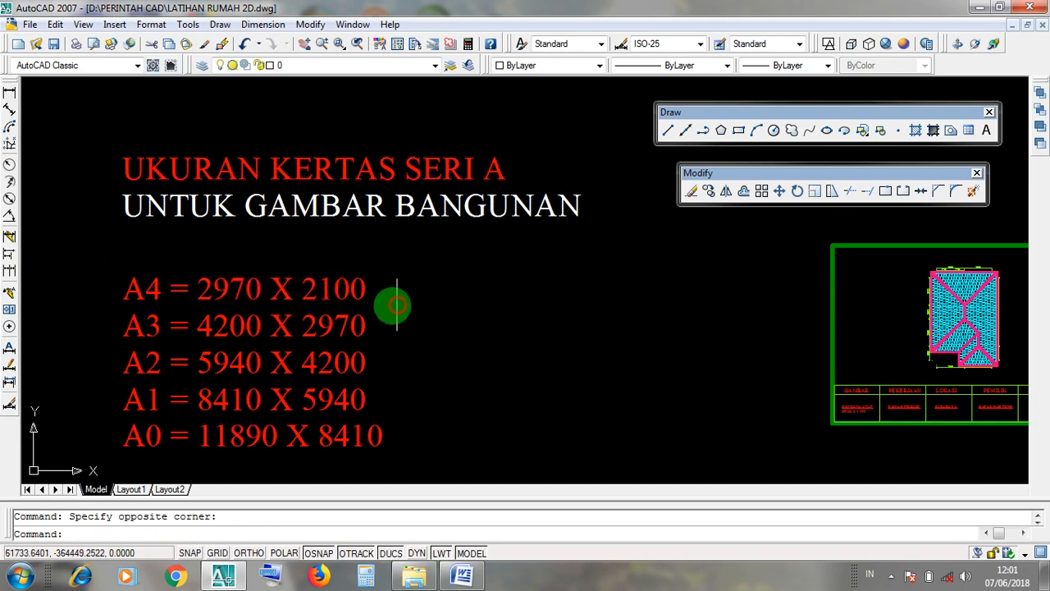
pyautogui.scroll(2, 164, 289)
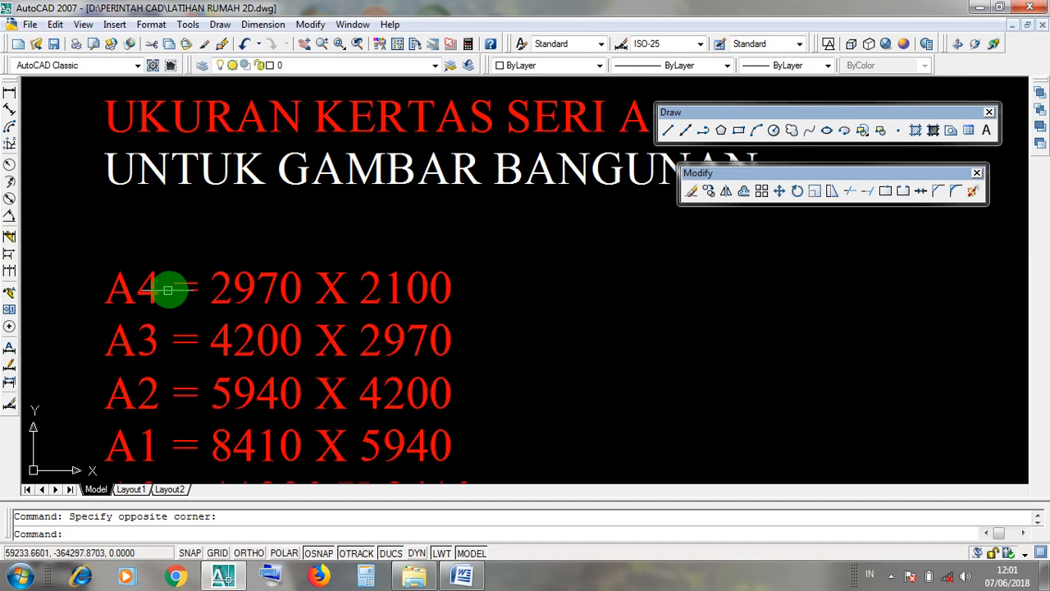
pyautogui.click(201, 261)
pyautogui.press('Escape')
pyautogui.click(352, 258)
pyautogui.click(409, 225)
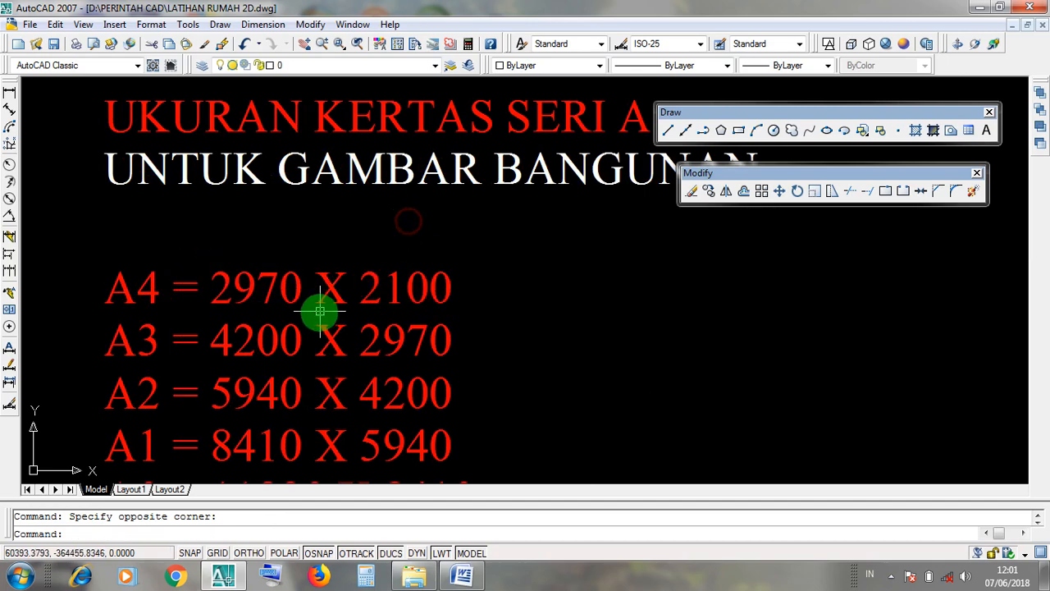
pyautogui.scroll(-3, 629, 304)
pyautogui.scroll(-1, 216, 309)
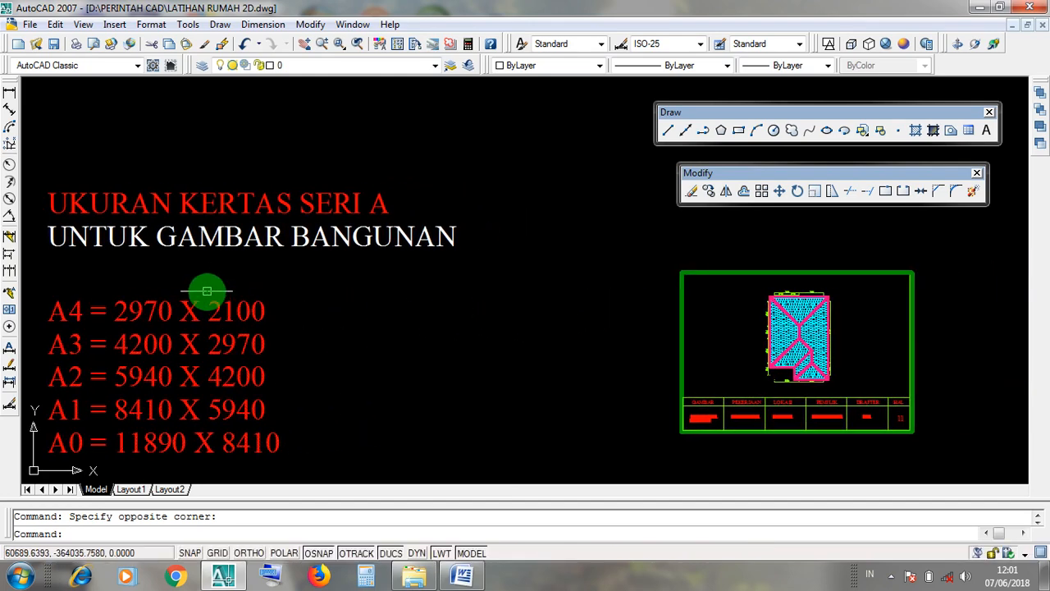
pyautogui.moveTo(558, 290); pyautogui.dragTo(309, 328, button='middle')
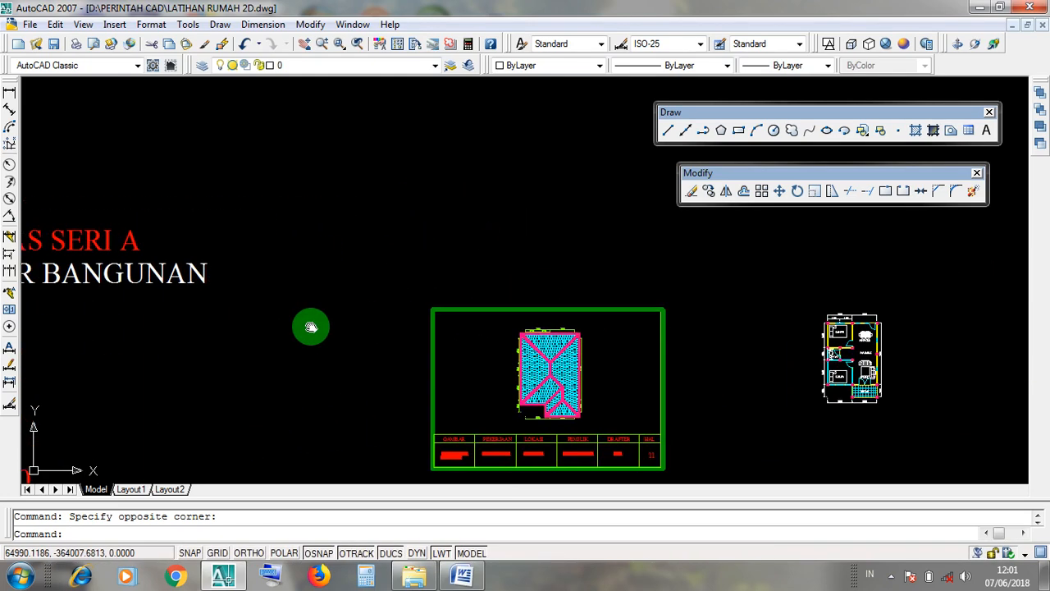
pyautogui.moveTo(539, 340); pyautogui.dragTo(452, 313, button='middle')
pyautogui.scroll(2, 490, 311)
pyautogui.moveTo(559, 337); pyautogui.dragTo(548, 295, button='middle')
pyautogui.click(559, 228)
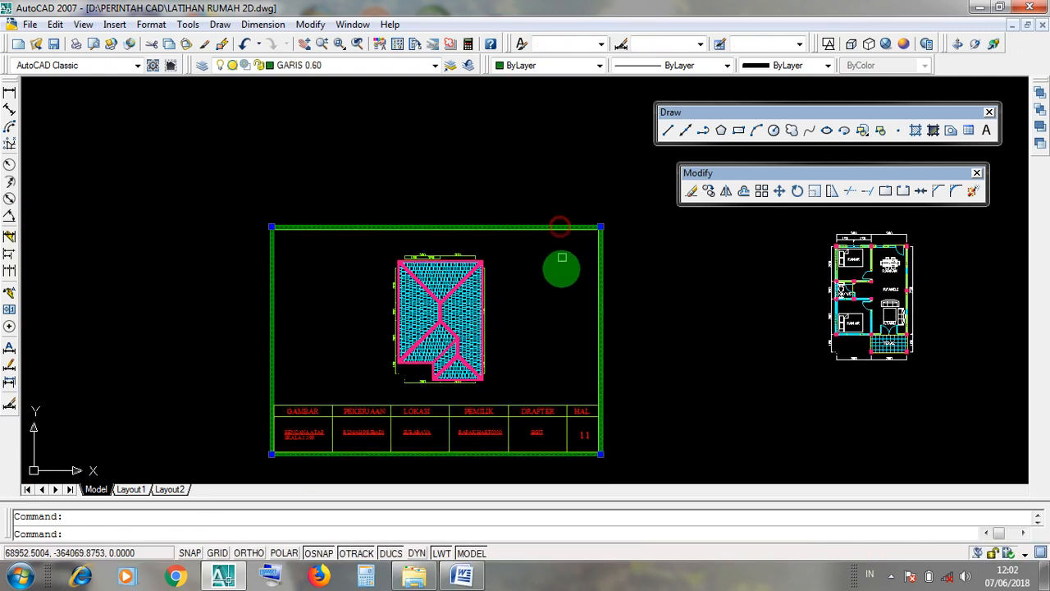
pyautogui.press('Escape')
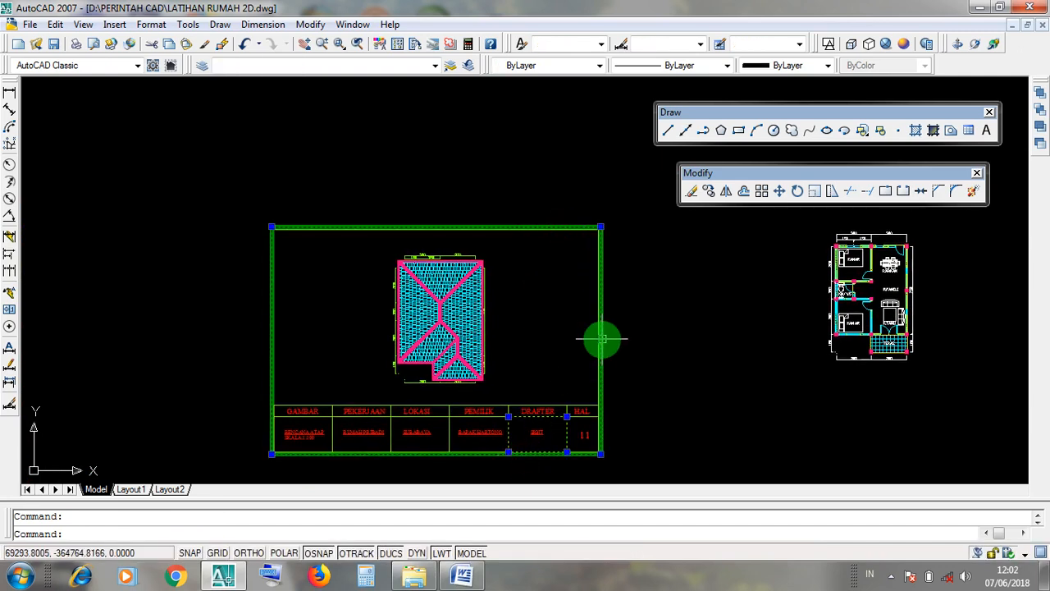
pyautogui.click(488, 456)
pyautogui.press('Escape')
pyautogui.click(603, 351)
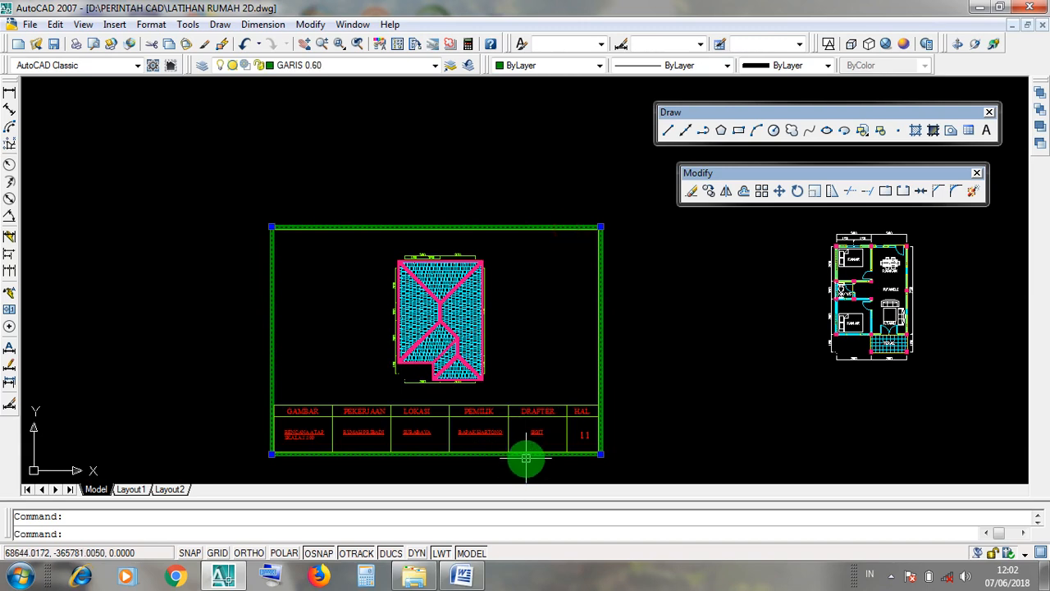
pyautogui.press('Escape')
pyautogui.click(601, 335)
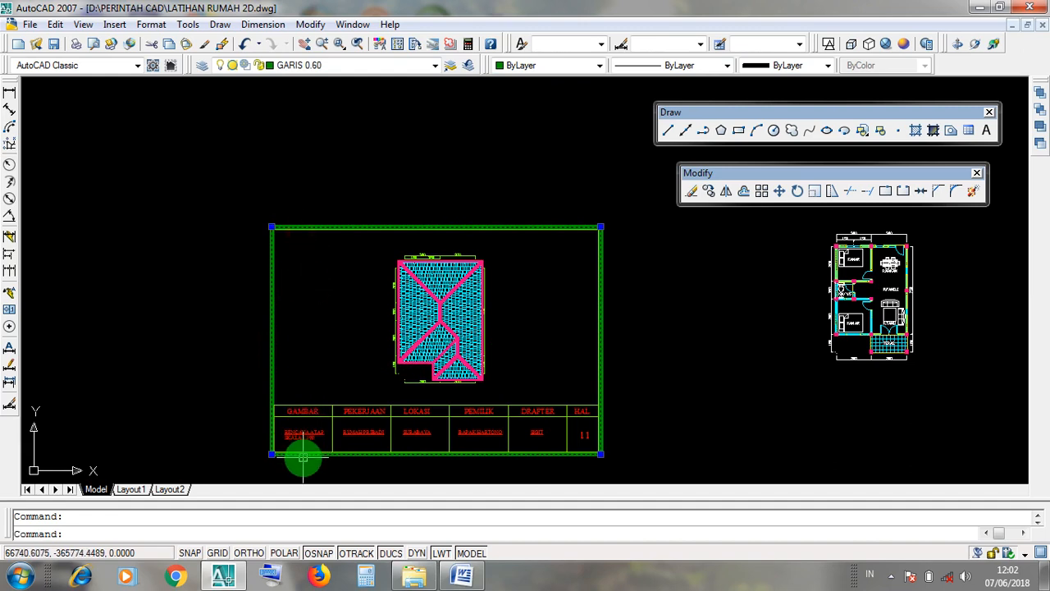
pyautogui.press('Escape')
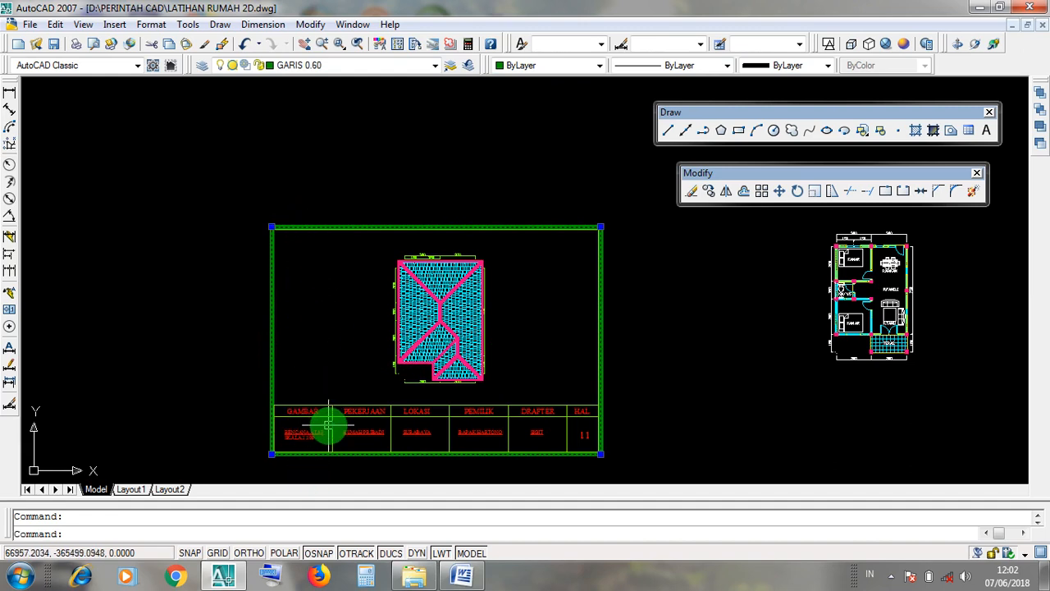
pyautogui.scroll(-4, 501, 332)
pyautogui.moveTo(235, 375); pyautogui.dragTo(429, 360, button='middle')
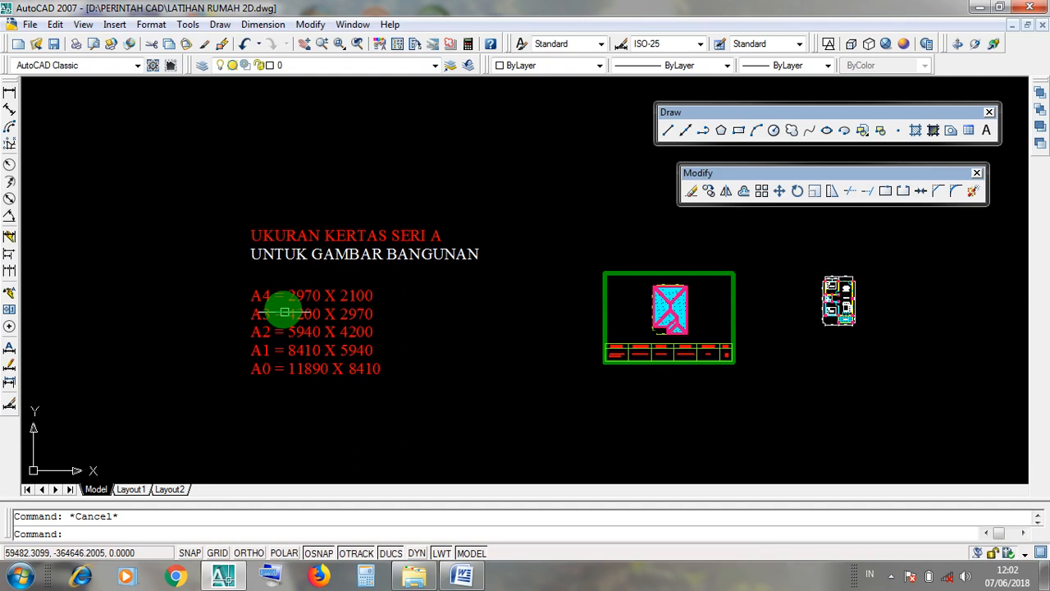
# Zoom in on the A4–A0 size list, try window selections over it, and cancel.
pyautogui.scroll(3, 285, 310)
pyautogui.click(287, 257)
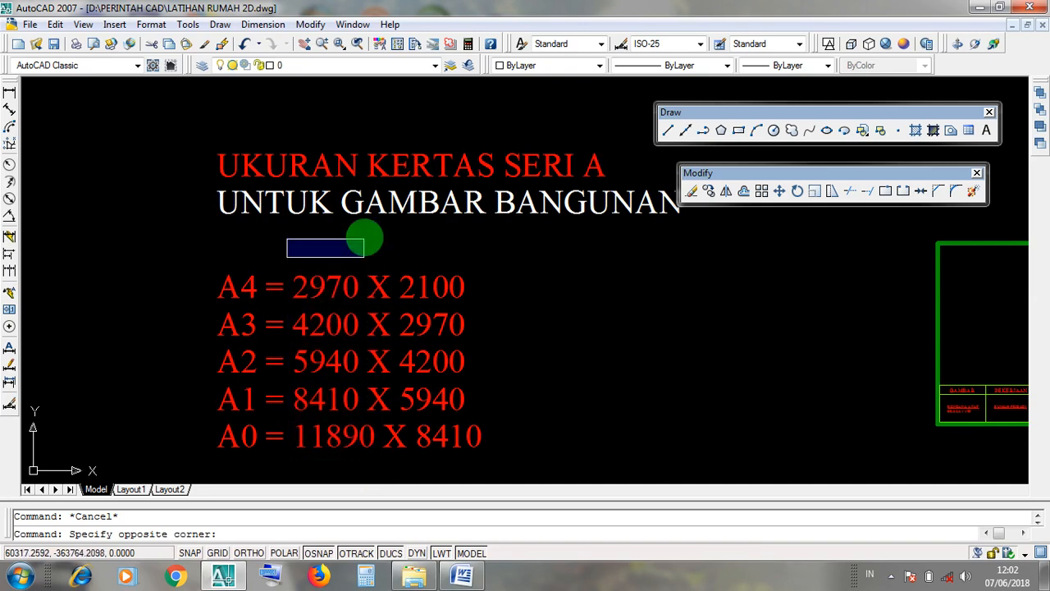
pyautogui.click(364, 238)
pyautogui.click(390, 257)
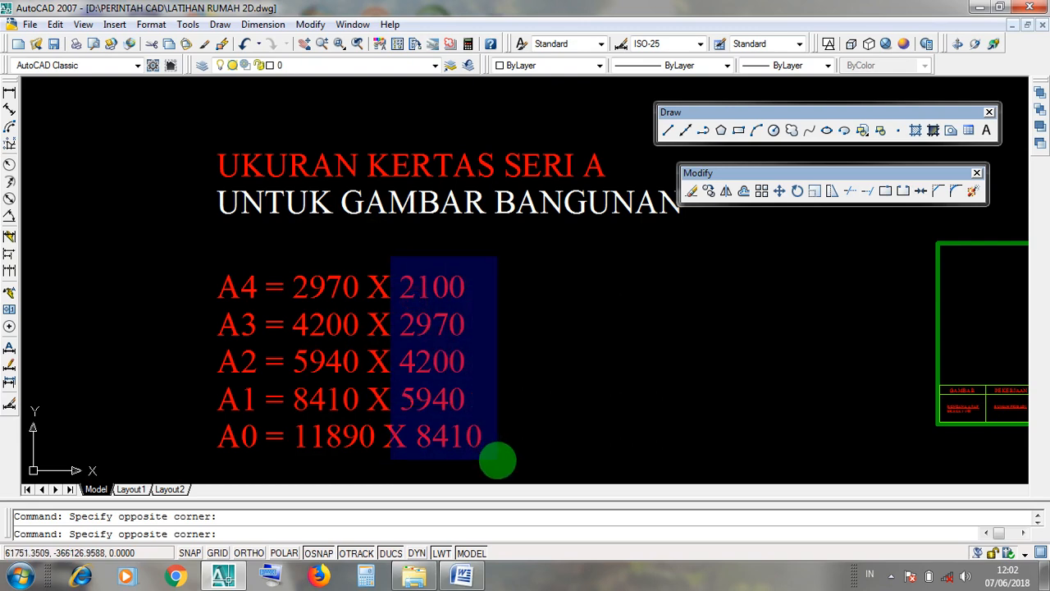
pyautogui.press('Escape')
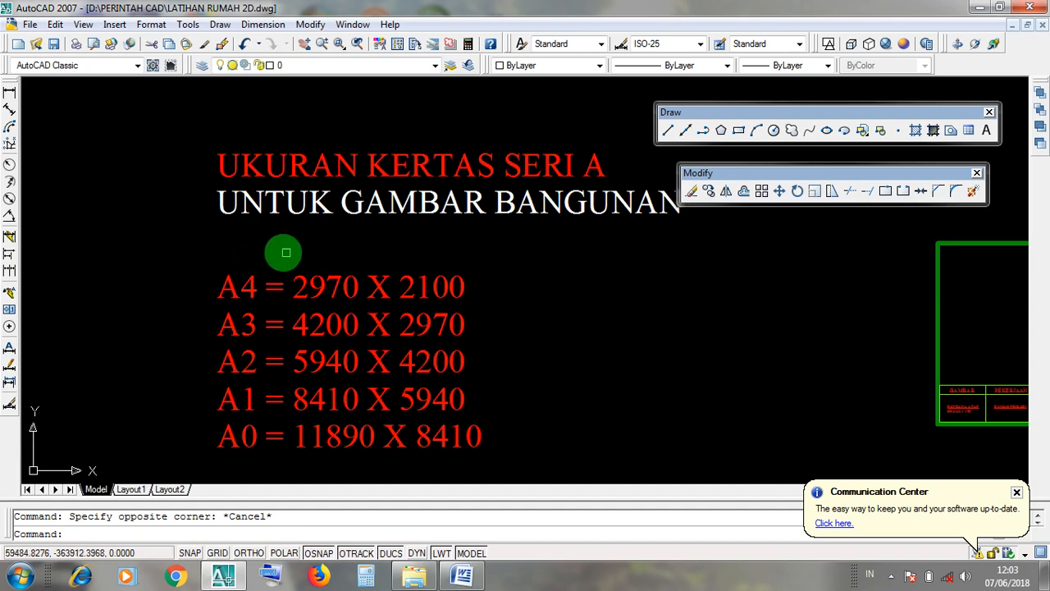
pyautogui.click(281, 252)
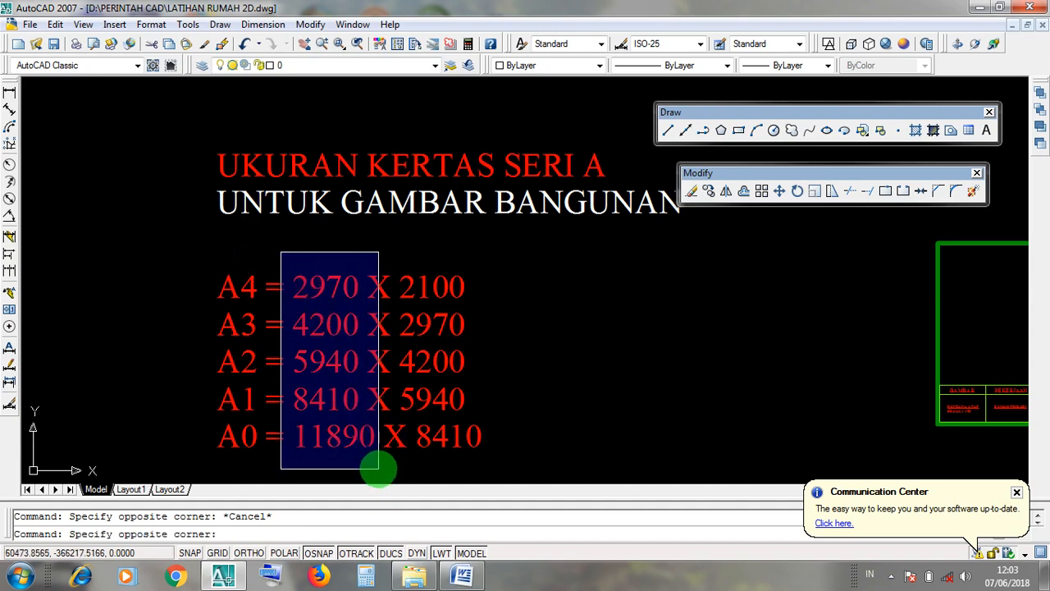
pyautogui.click(353, 251)
pyautogui.click(390, 259)
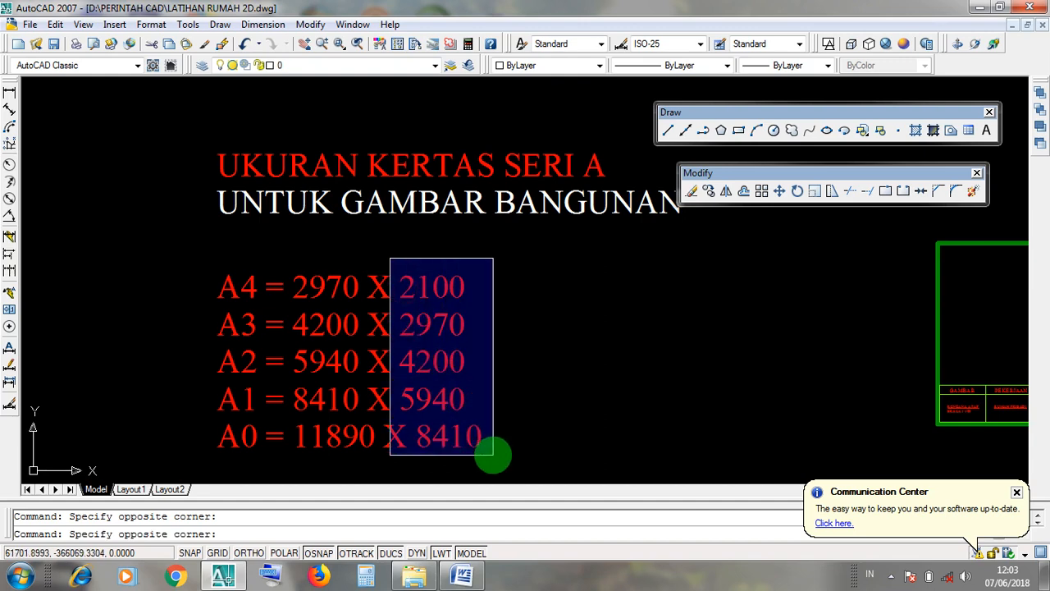
pyautogui.click(415, 250)
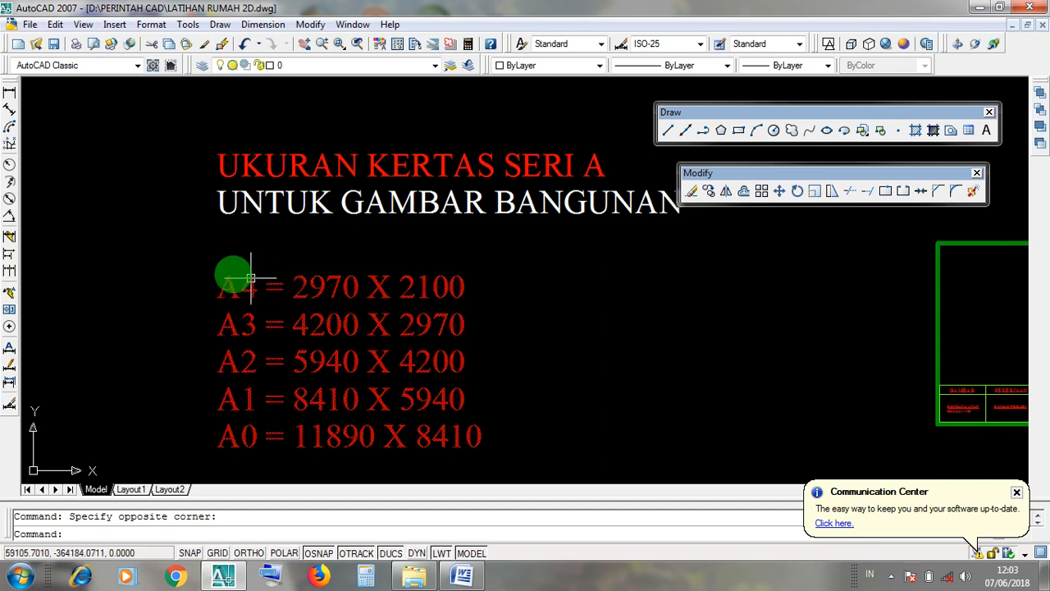
pyautogui.click(186, 262)
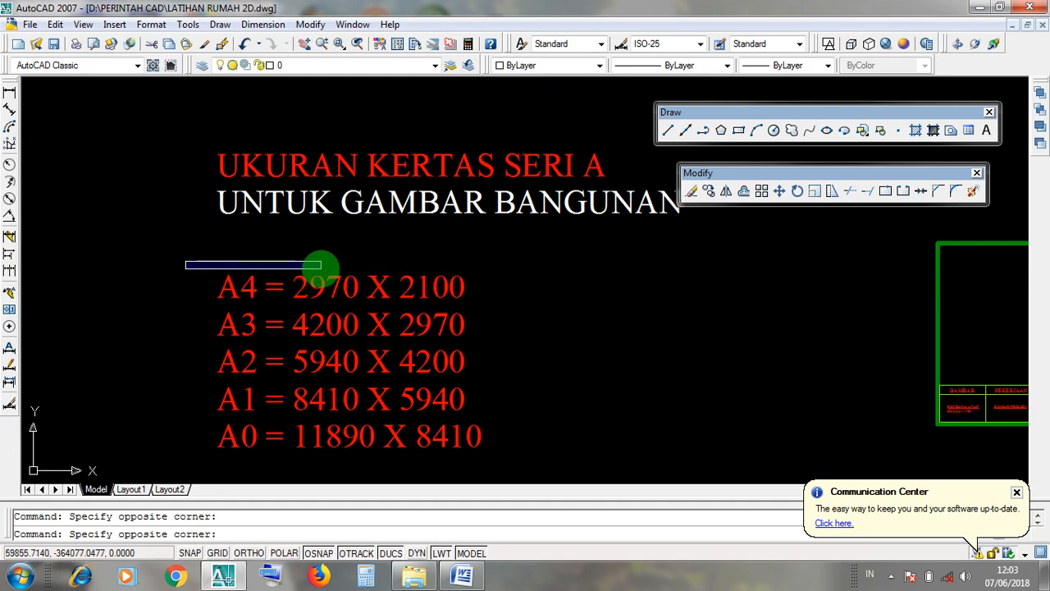
pyautogui.press('Escape')
pyautogui.click(257, 296)
pyautogui.press('Escape')
pyautogui.click(194, 308)
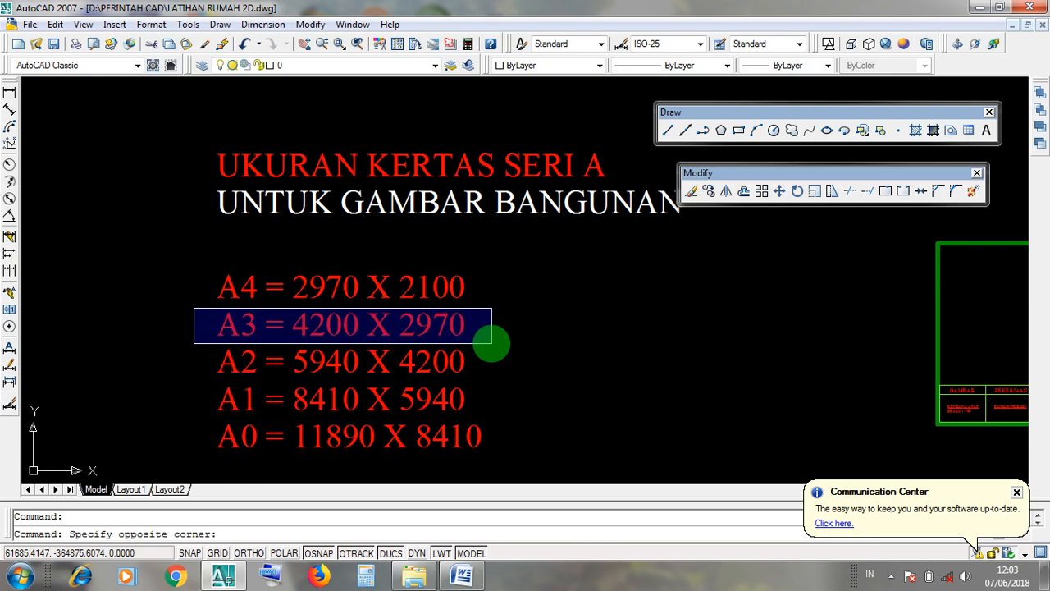
pyautogui.click(491, 344)
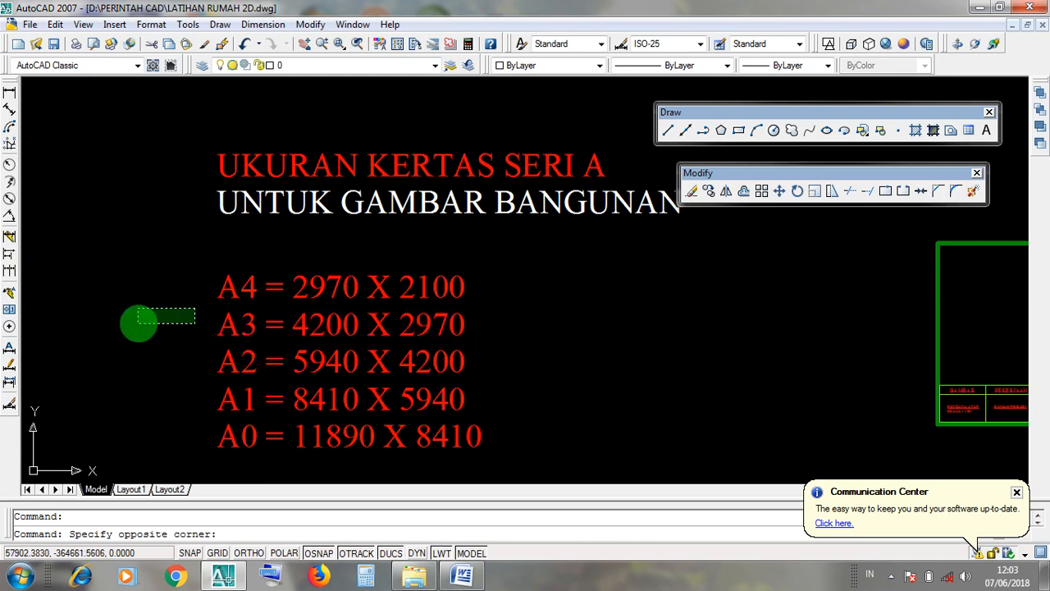
pyautogui.press('Escape')
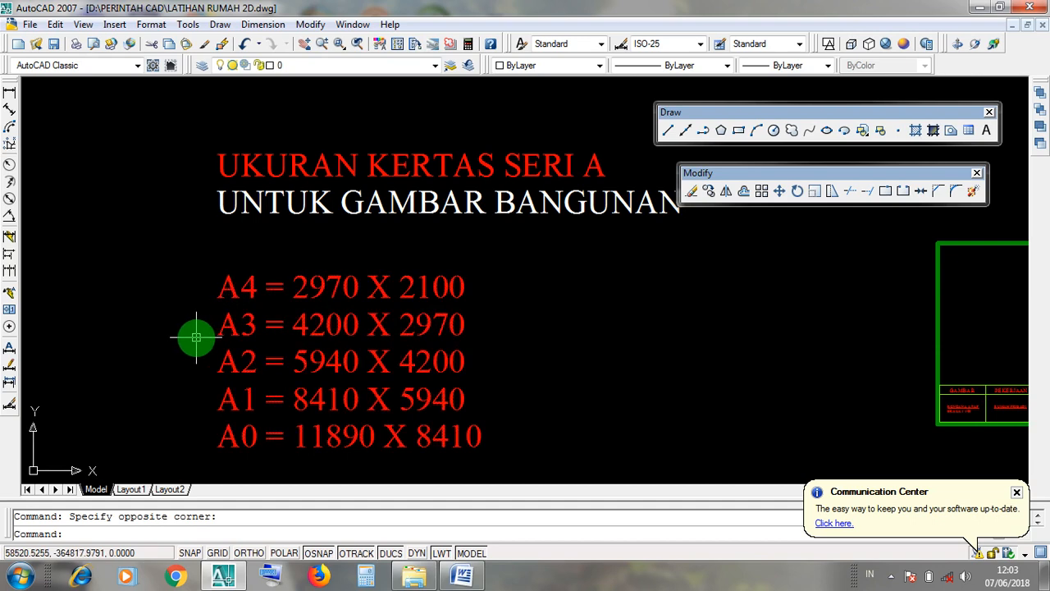
pyautogui.click(197, 337)
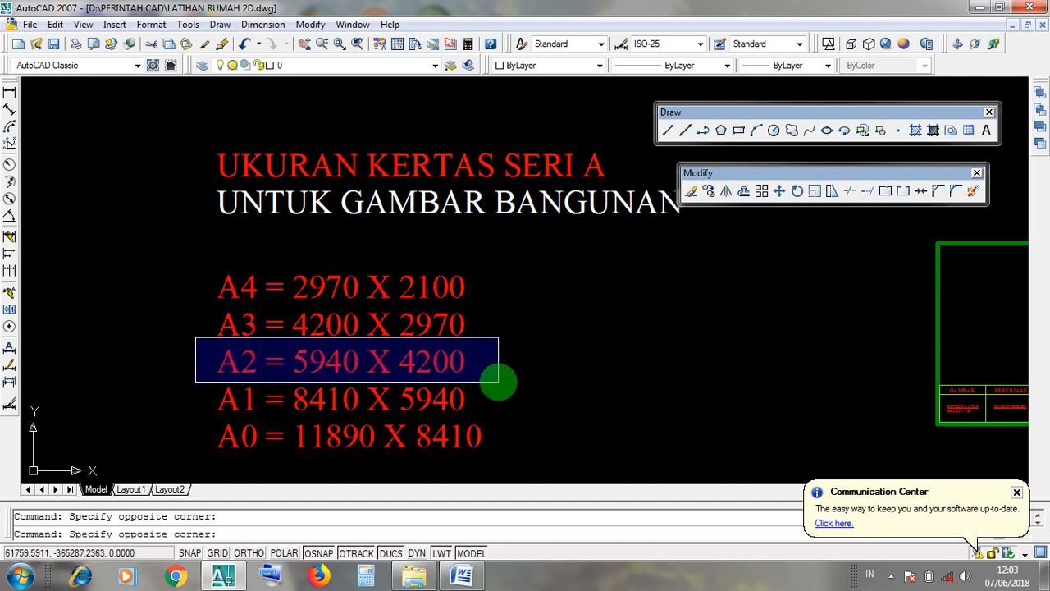
pyautogui.click(200, 373)
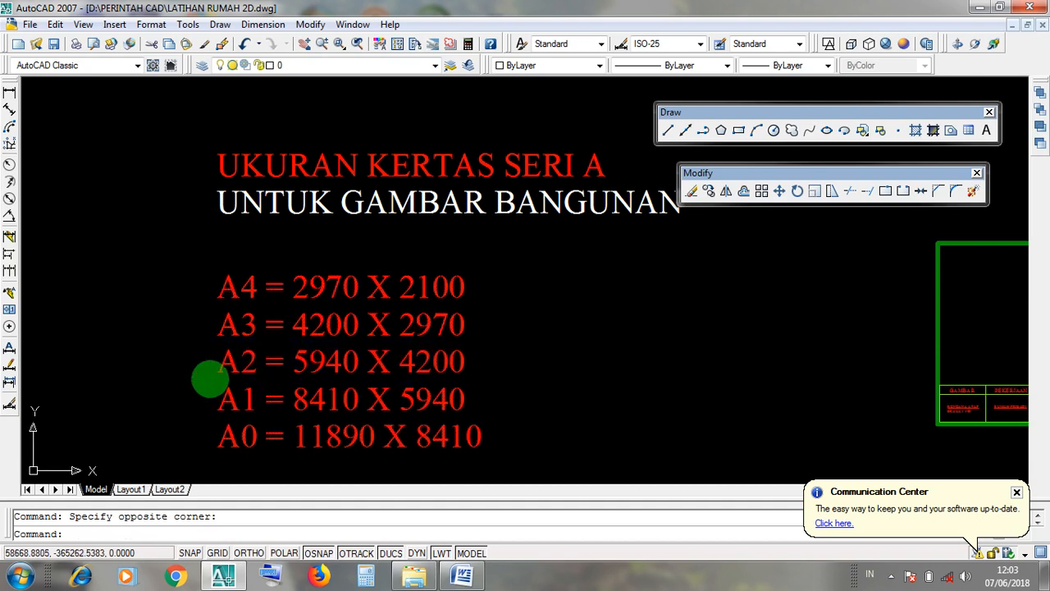
pyautogui.click(212, 382)
pyautogui.click(485, 415)
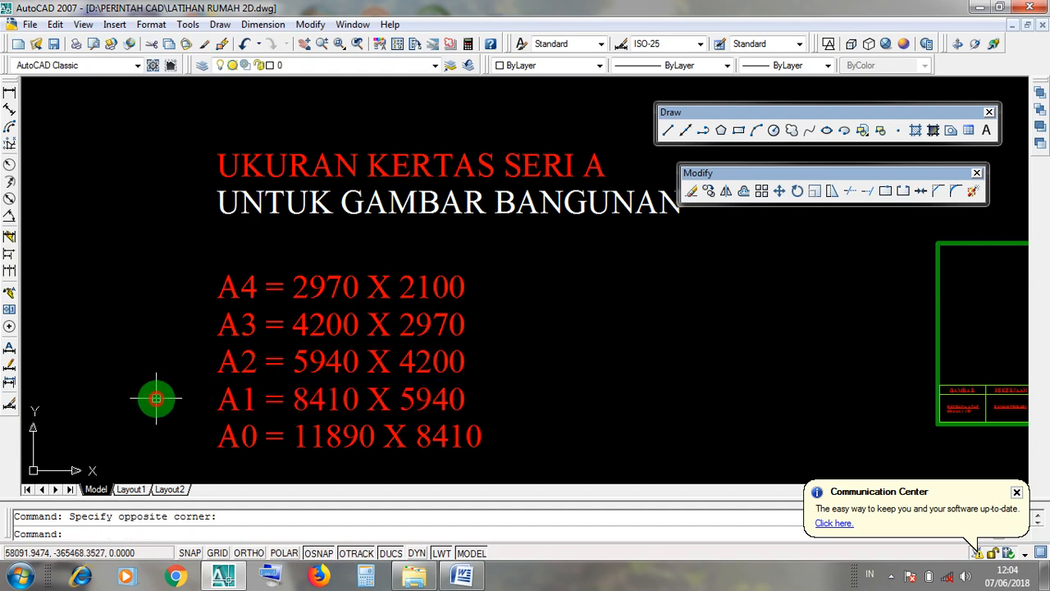
pyautogui.click(195, 418)
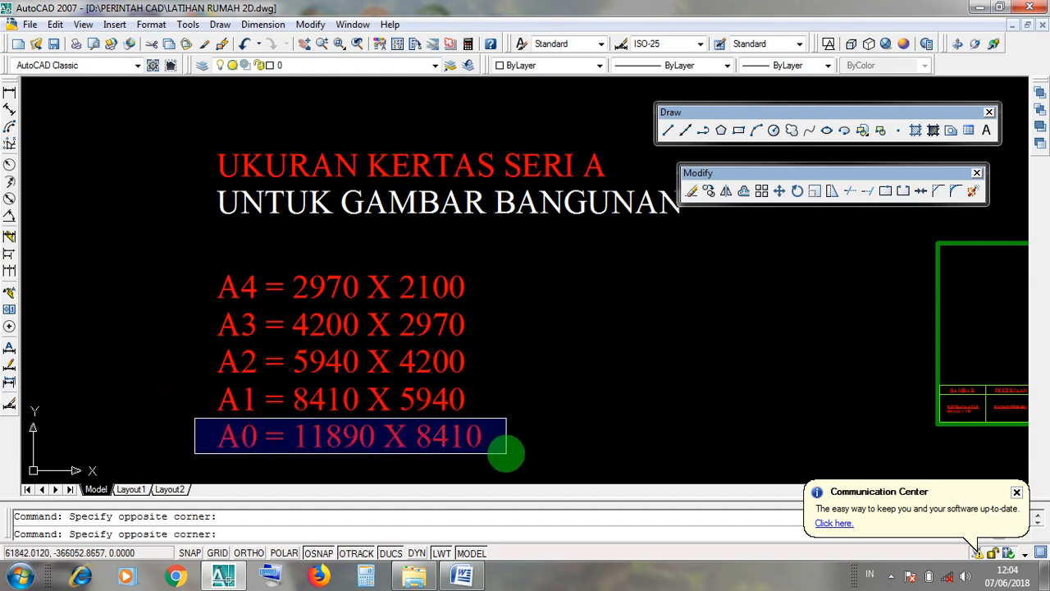
pyautogui.click(66, 439)
pyautogui.moveTo(443, 401); pyautogui.dragTo(425, 379, button='middle')
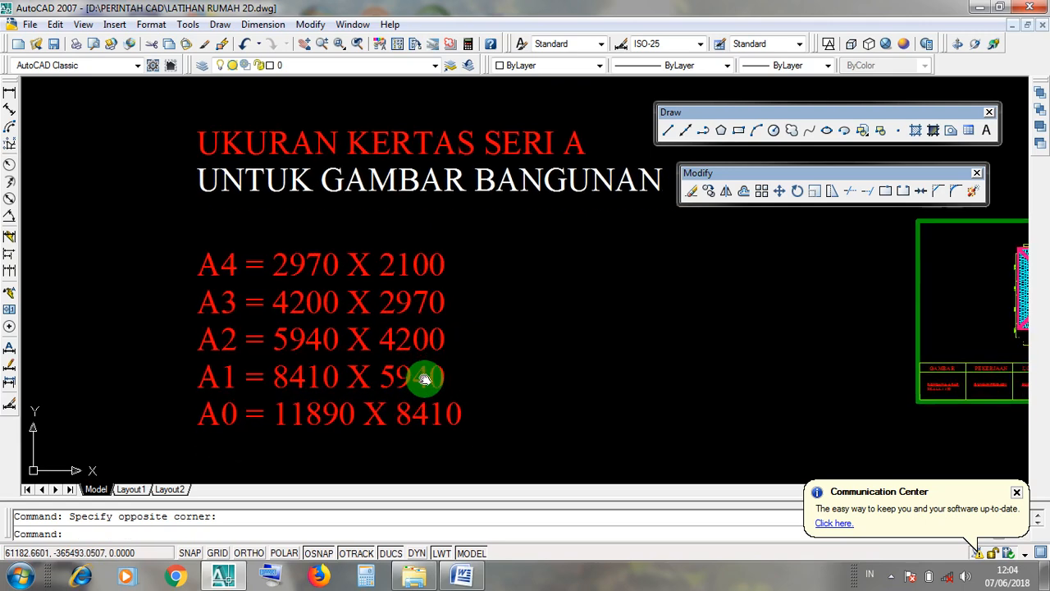
pyautogui.click(184, 399)
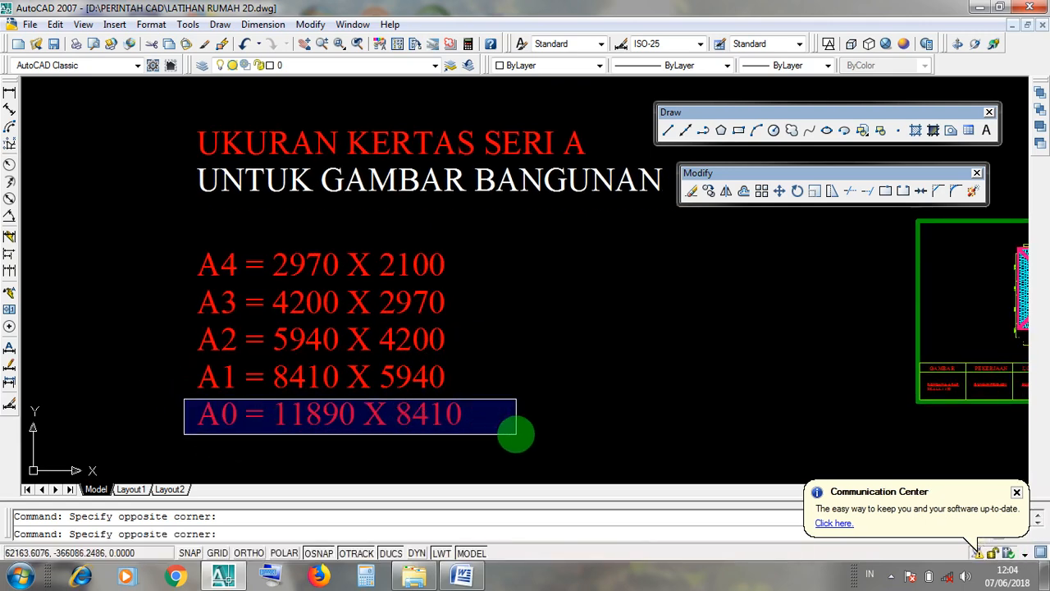
pyautogui.click(191, 416)
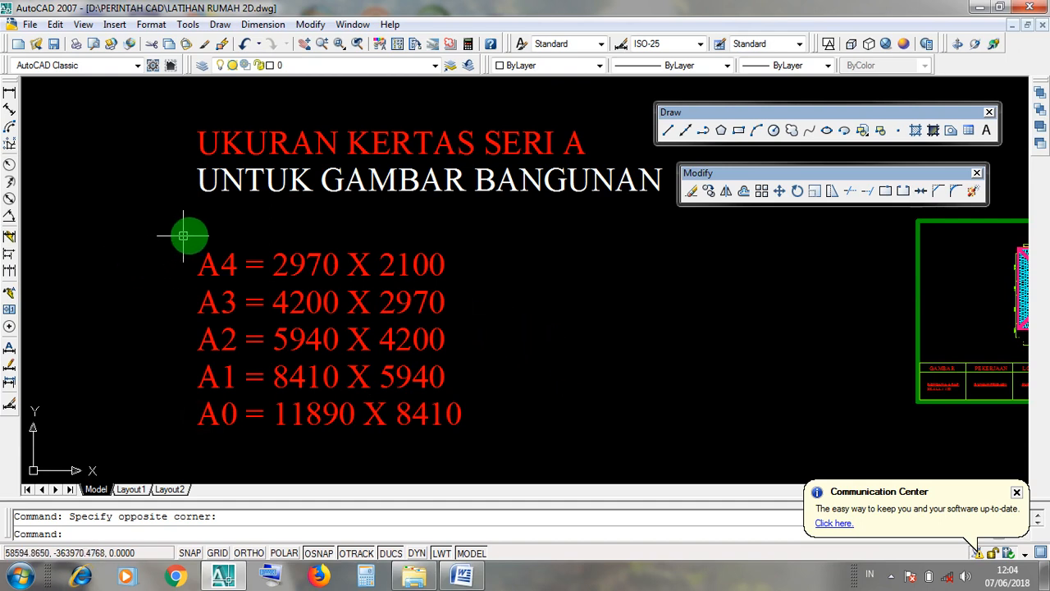
pyautogui.click(229, 253)
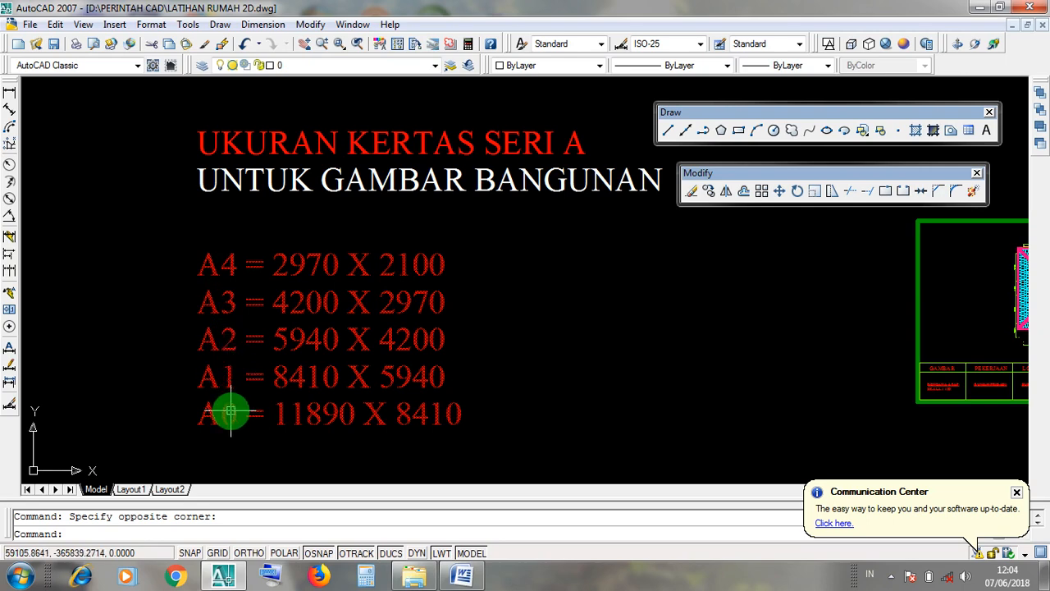
pyautogui.click(227, 256)
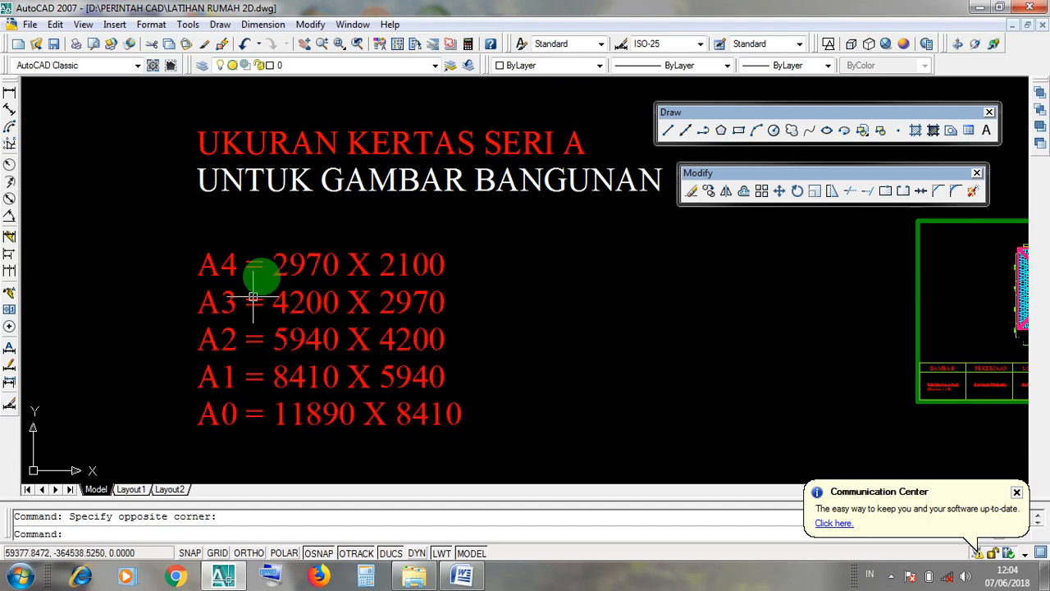
pyautogui.scroll(-4, 538, 369)
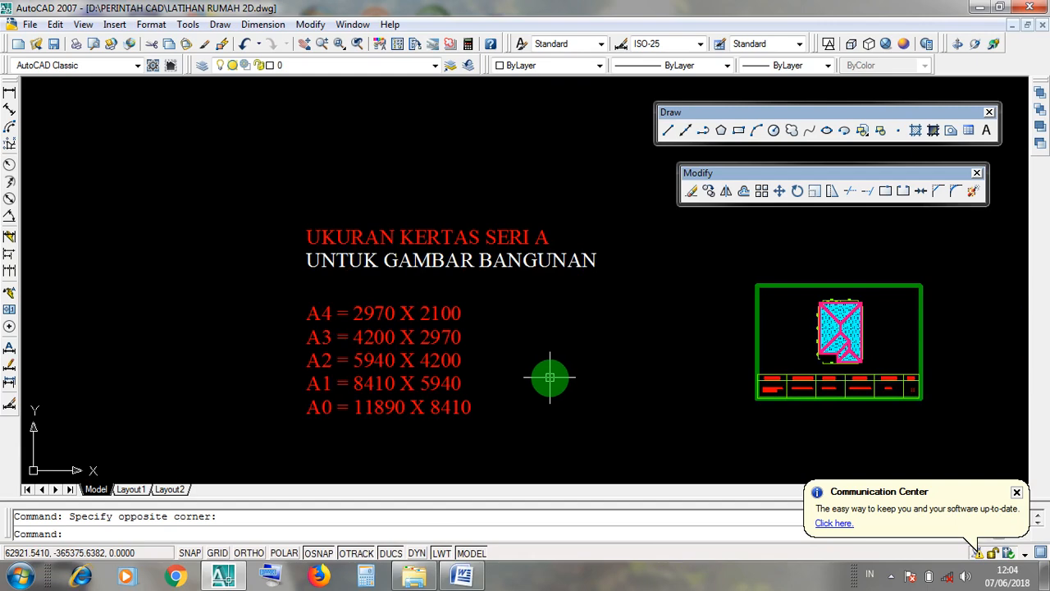
pyautogui.click(1016, 492)
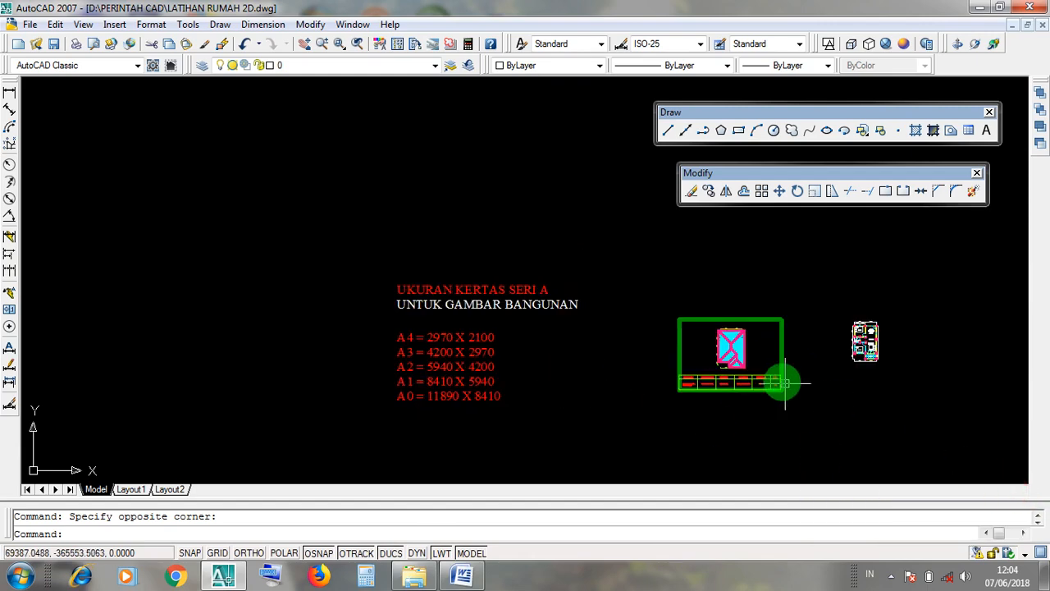
pyautogui.scroll(3, 796, 375)
pyautogui.moveTo(783, 386); pyautogui.dragTo(722, 391, button='middle')
pyautogui.scroll(-4, 722, 392)
pyautogui.scroll(3, 273, 383)
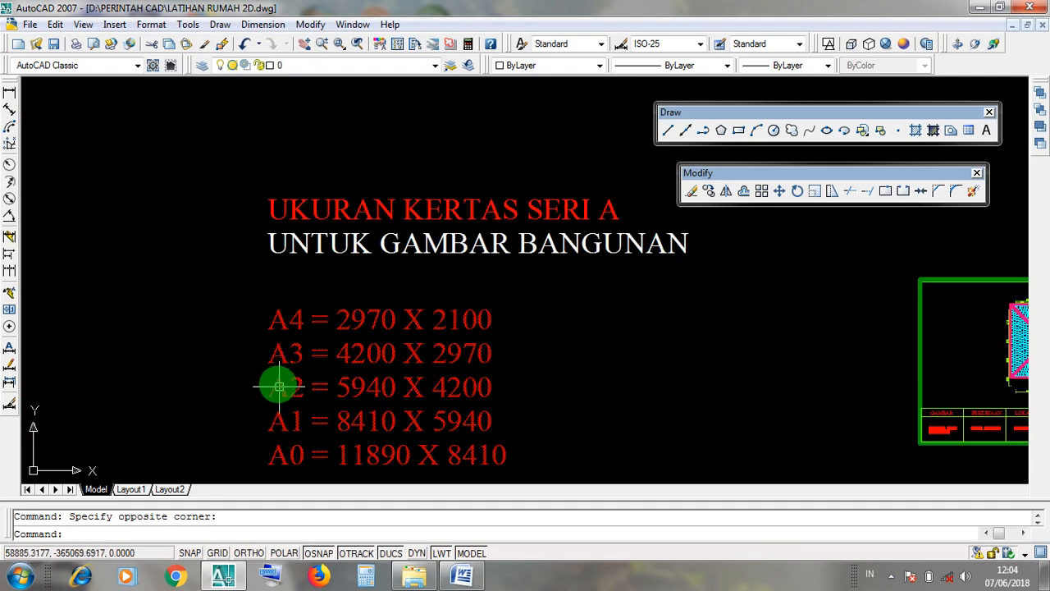
pyautogui.click(240, 293)
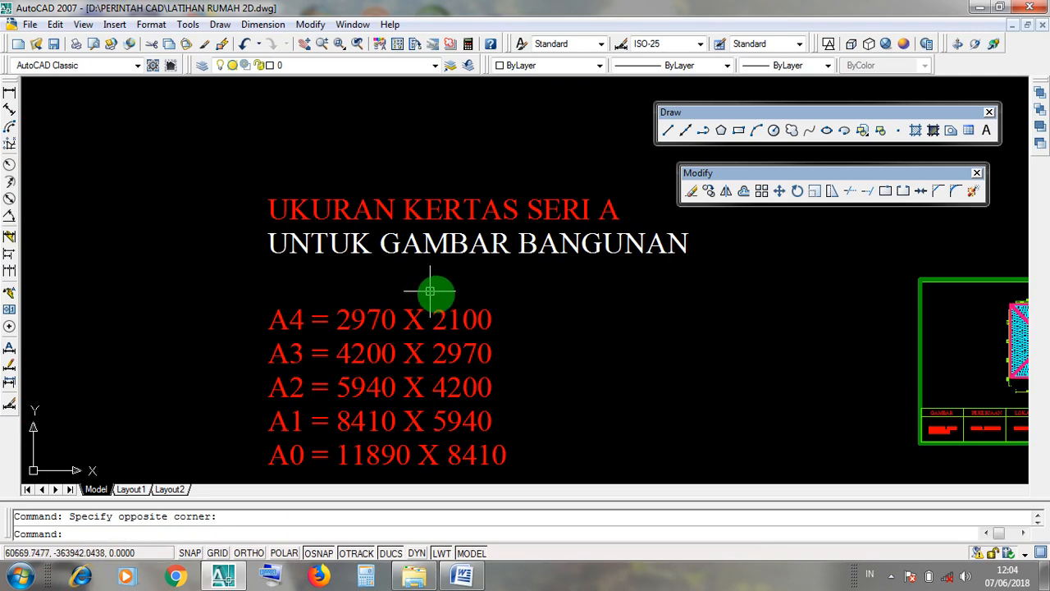
pyautogui.moveTo(520, 325)
pyautogui.mouseDown(button='middle')
pyautogui.moveTo(340, 303)
pyautogui.moveTo(200, 304)
pyautogui.mouseUp(button='middle')
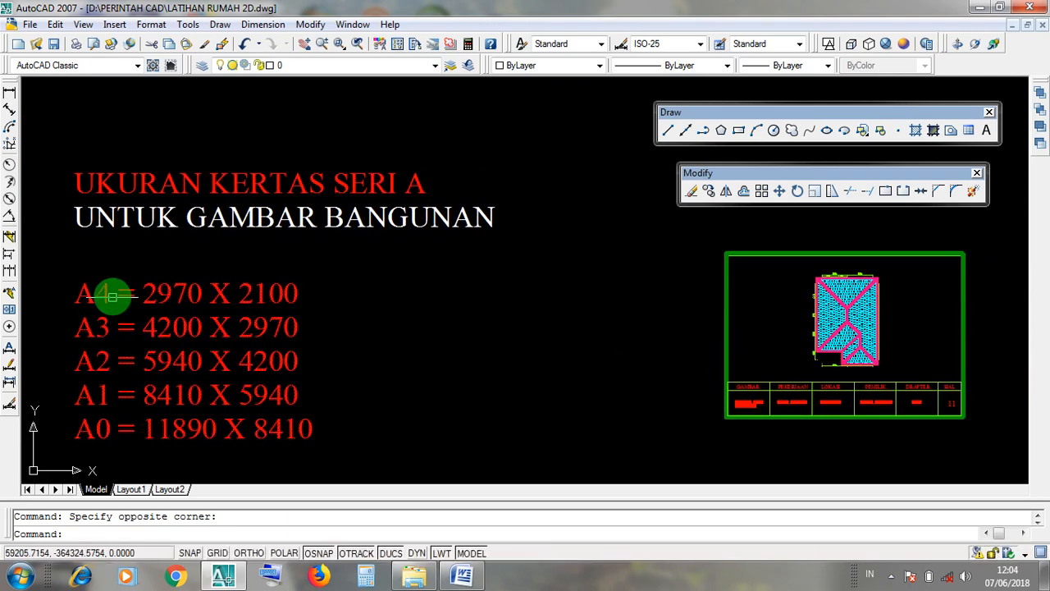
pyautogui.scroll(2, 115, 293)
pyautogui.click(138, 265)
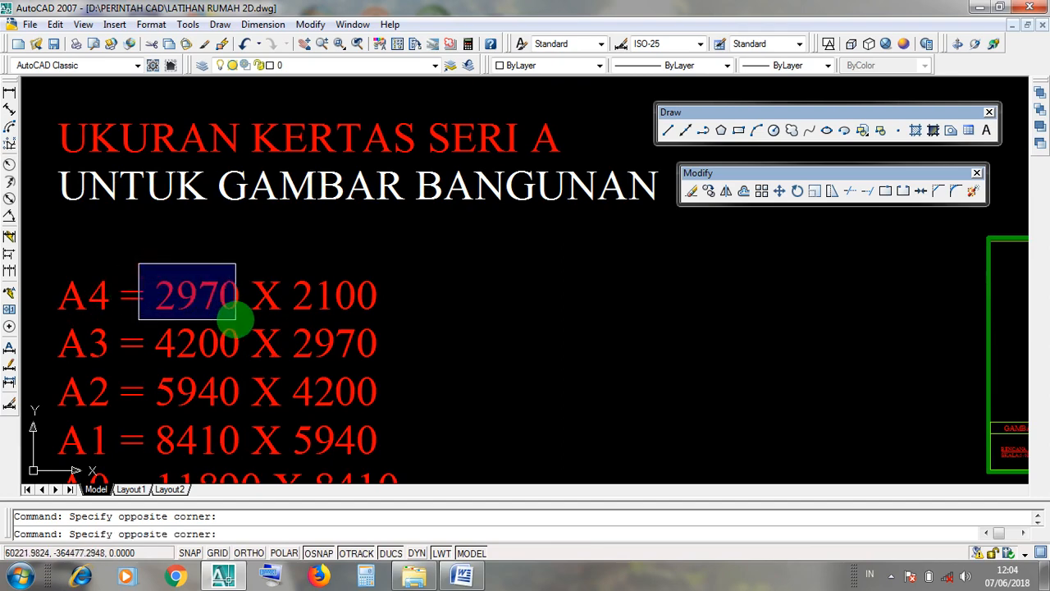
pyautogui.click(205, 255)
pyautogui.click(275, 263)
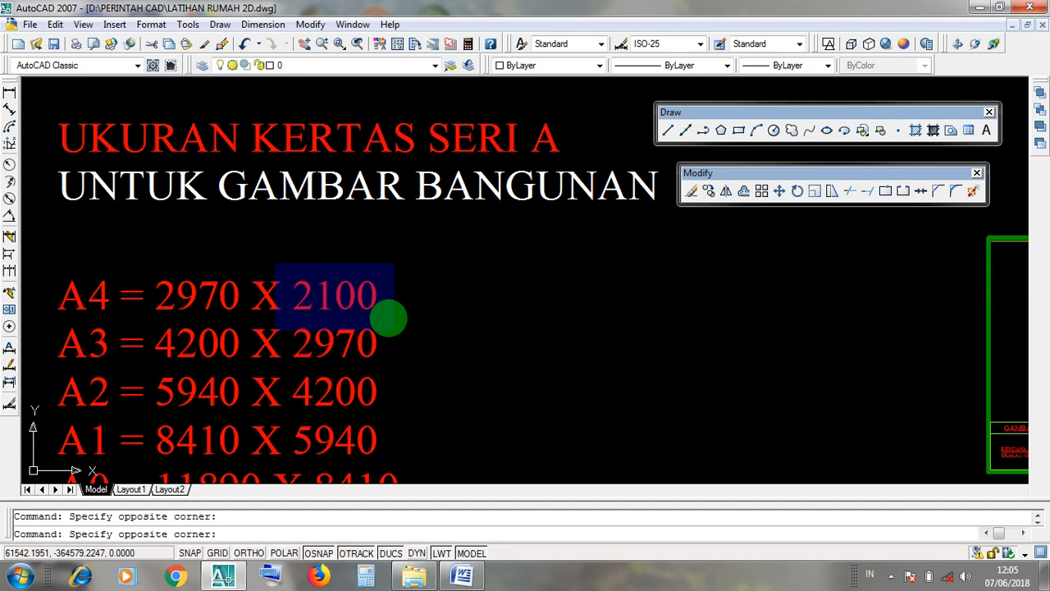
pyautogui.click(387, 314)
pyautogui.scroll(-2, 450, 319)
pyautogui.scroll(-2, 450, 319)
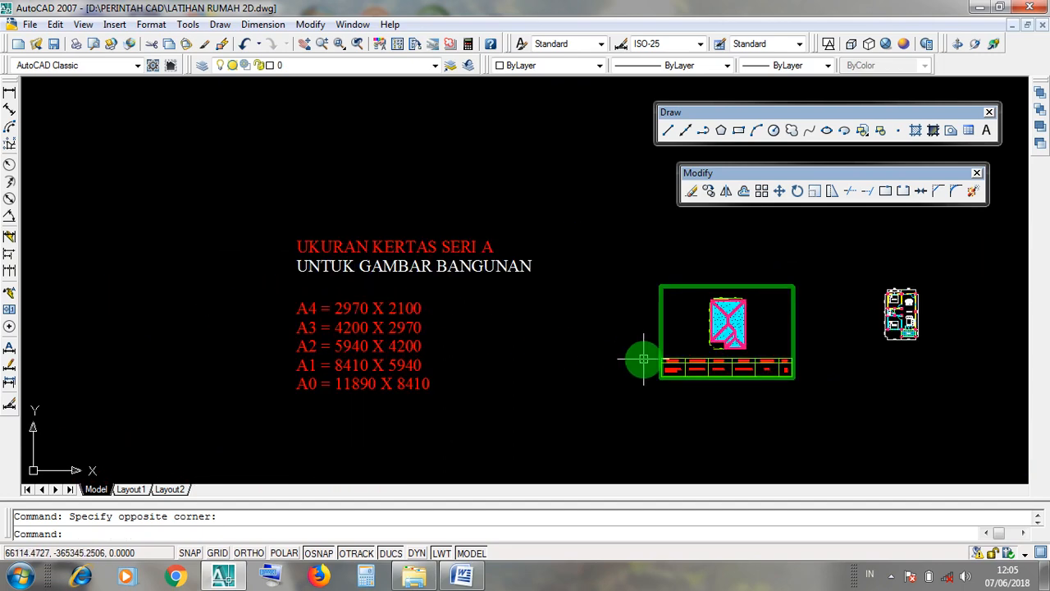
pyautogui.moveTo(637, 356); pyautogui.dragTo(452, 328, button='middle')
pyautogui.scroll(2, 593, 352)
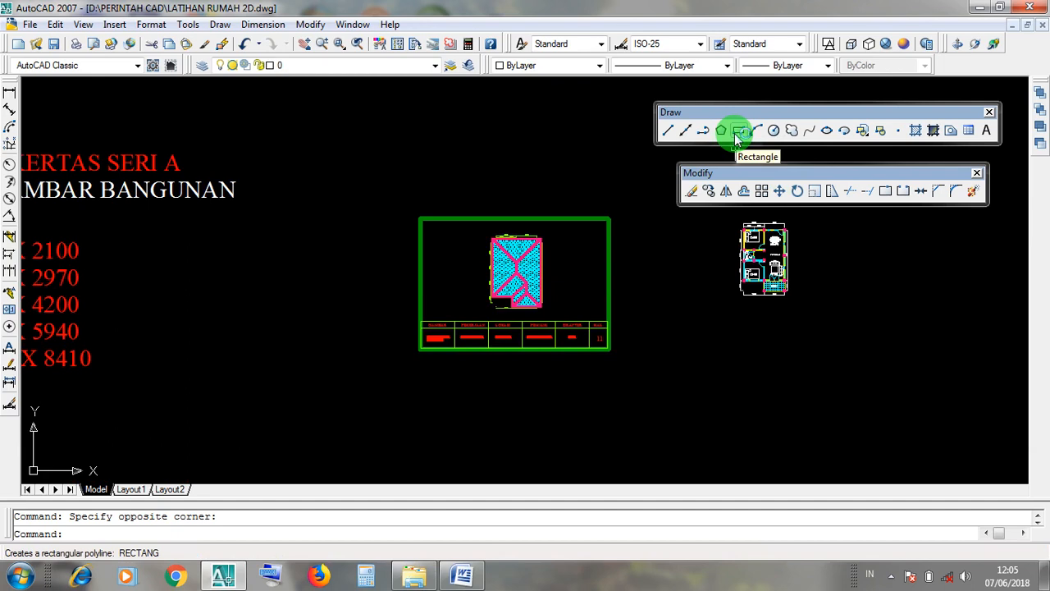
pyautogui.click(93, 468)
pyautogui.click(87, 438)
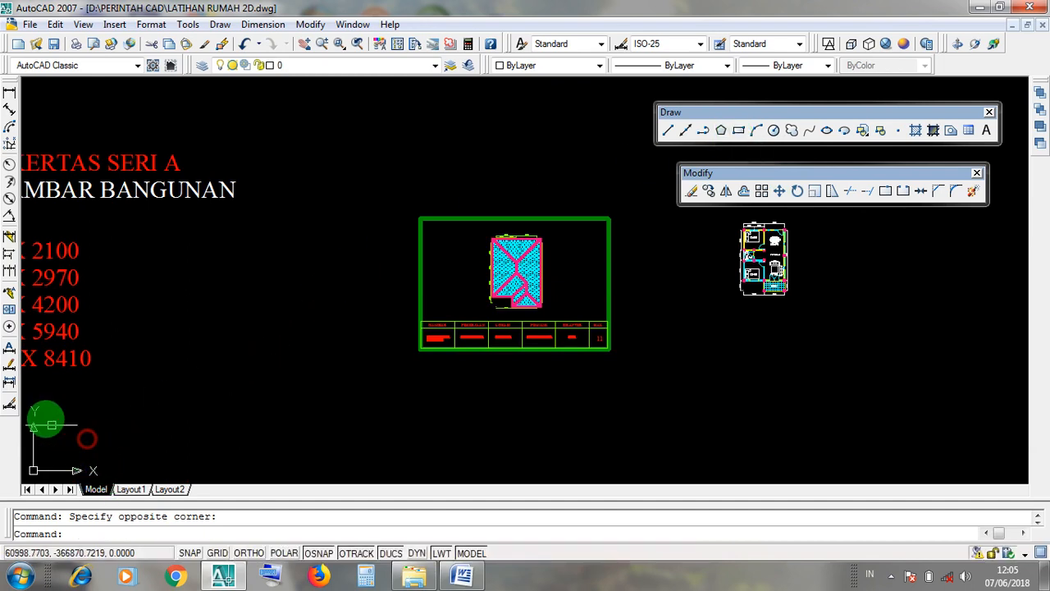
pyautogui.click(30, 395)
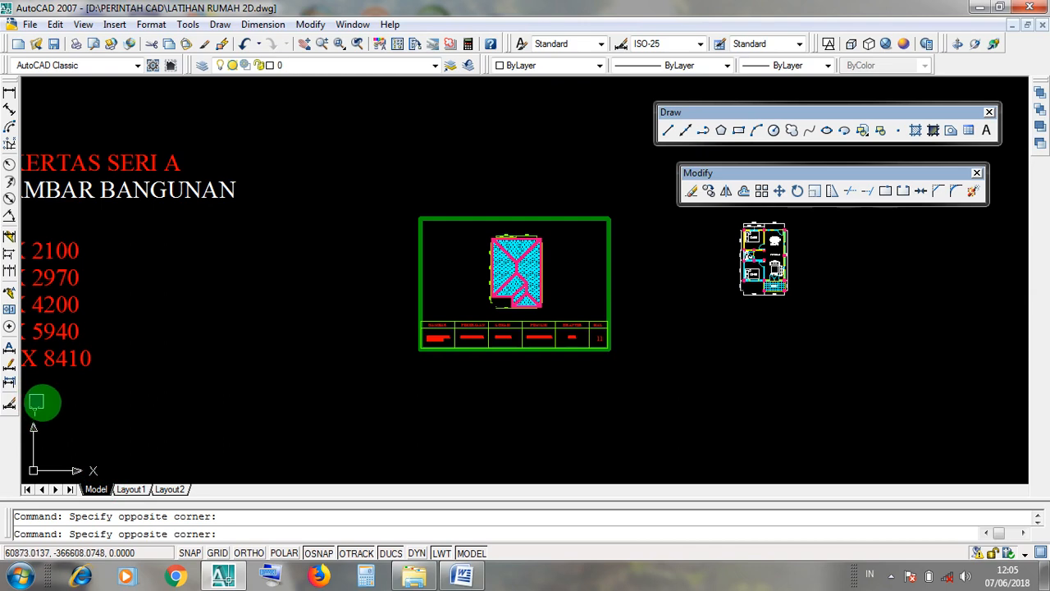
pyautogui.click(83, 452)
pyautogui.click(94, 453)
pyautogui.click(29, 395)
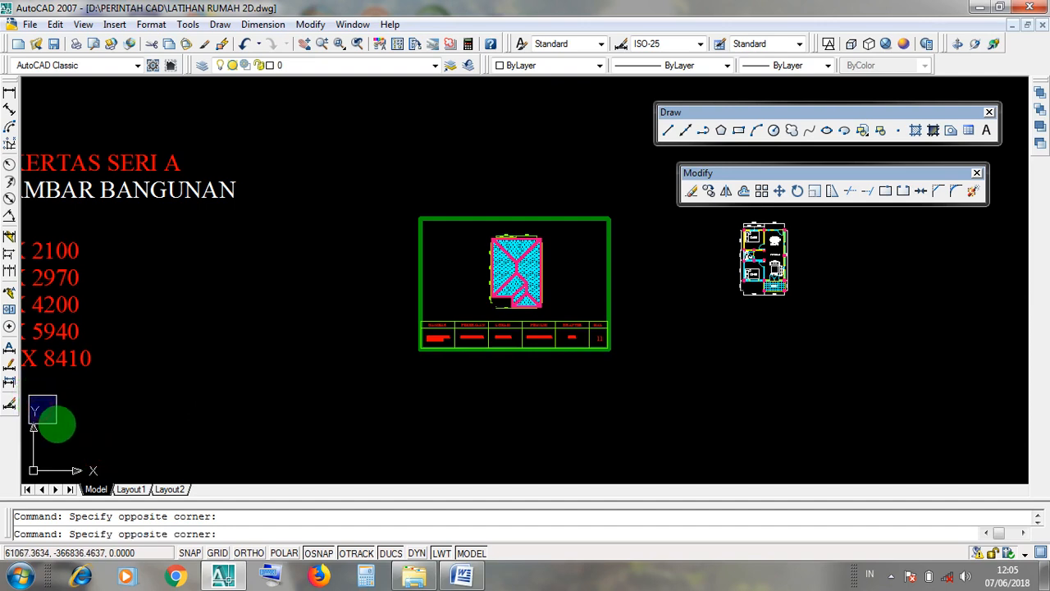
pyautogui.click(52, 394)
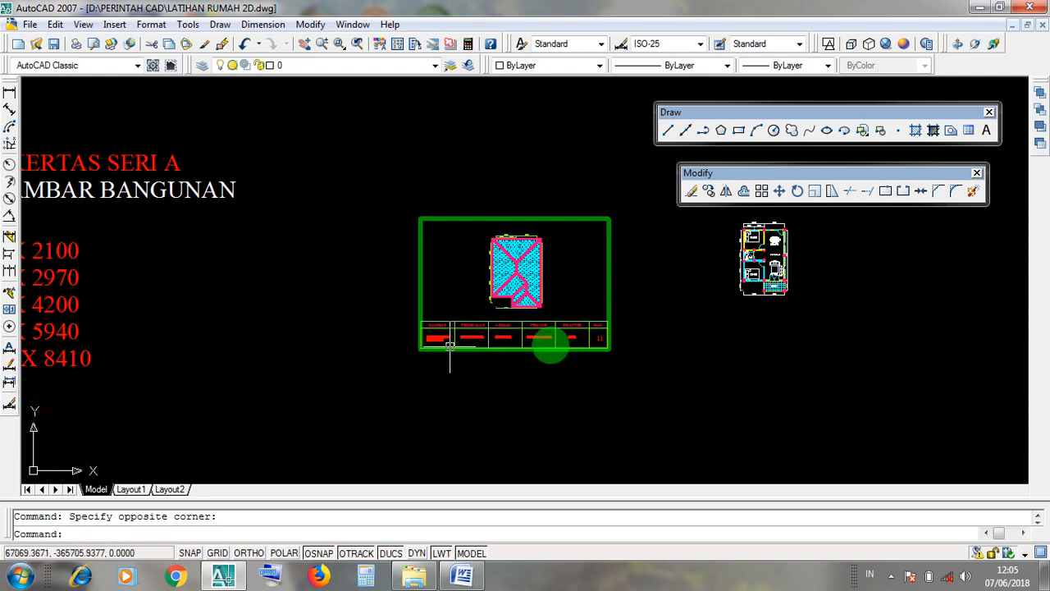
pyautogui.moveTo(469, 282); pyautogui.dragTo(681, 297, button='middle')
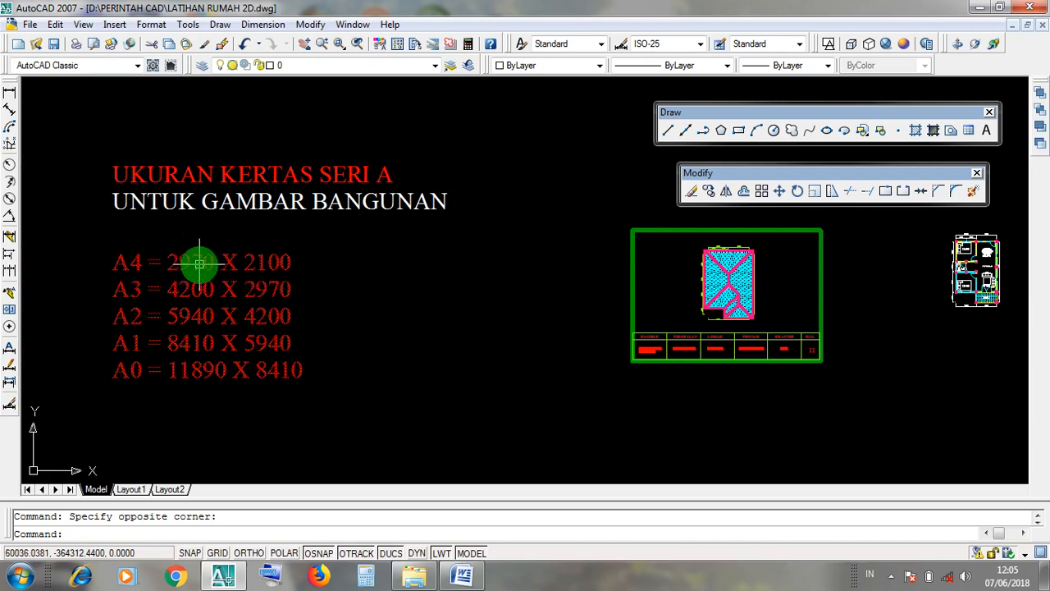
pyautogui.click(984, 8)
pyautogui.click(462, 577)
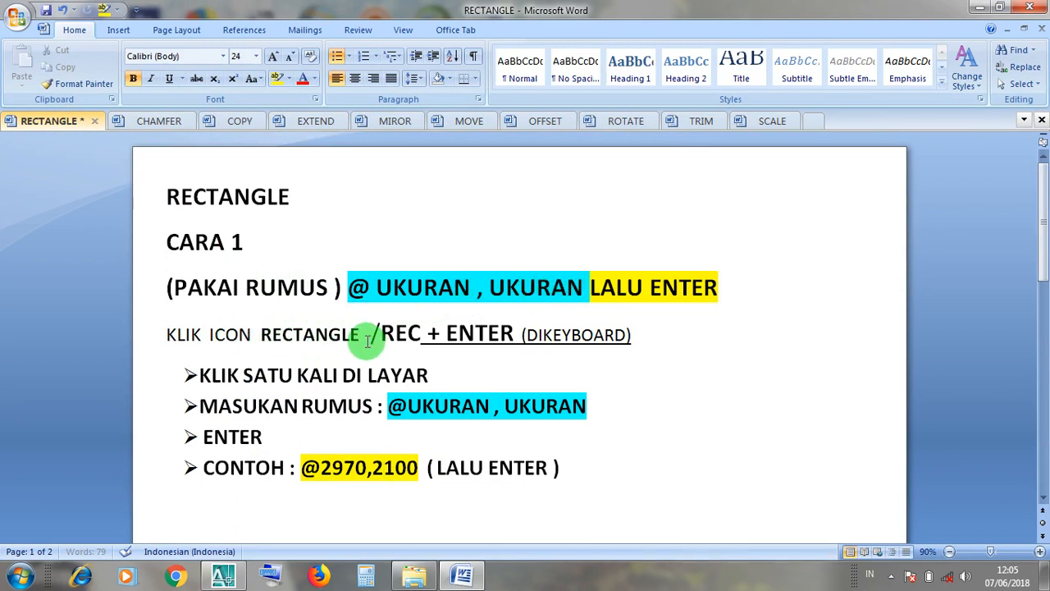
pyautogui.click(407, 334)
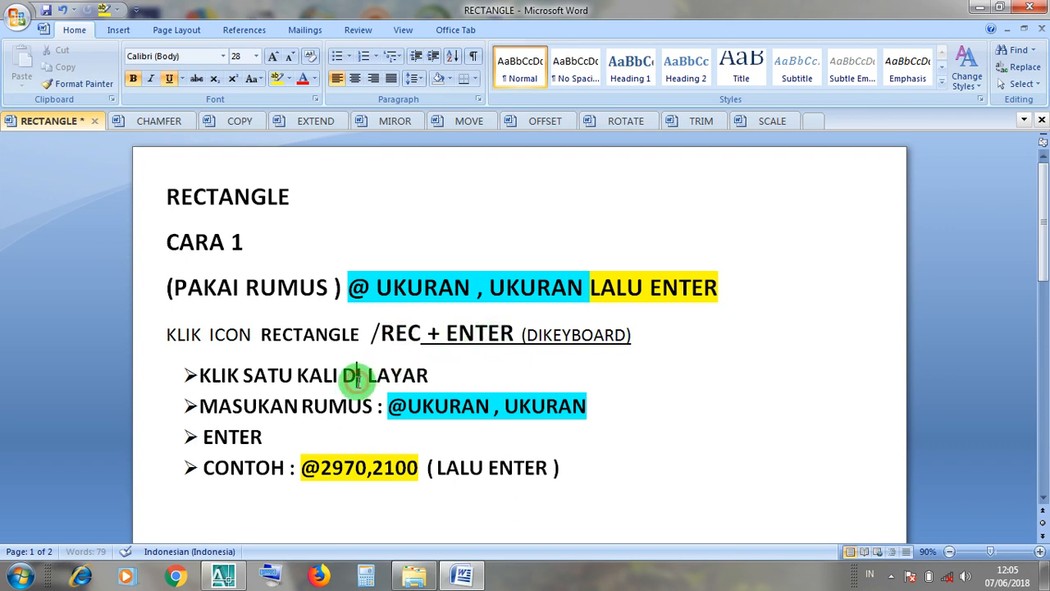
pyautogui.click(446, 380)
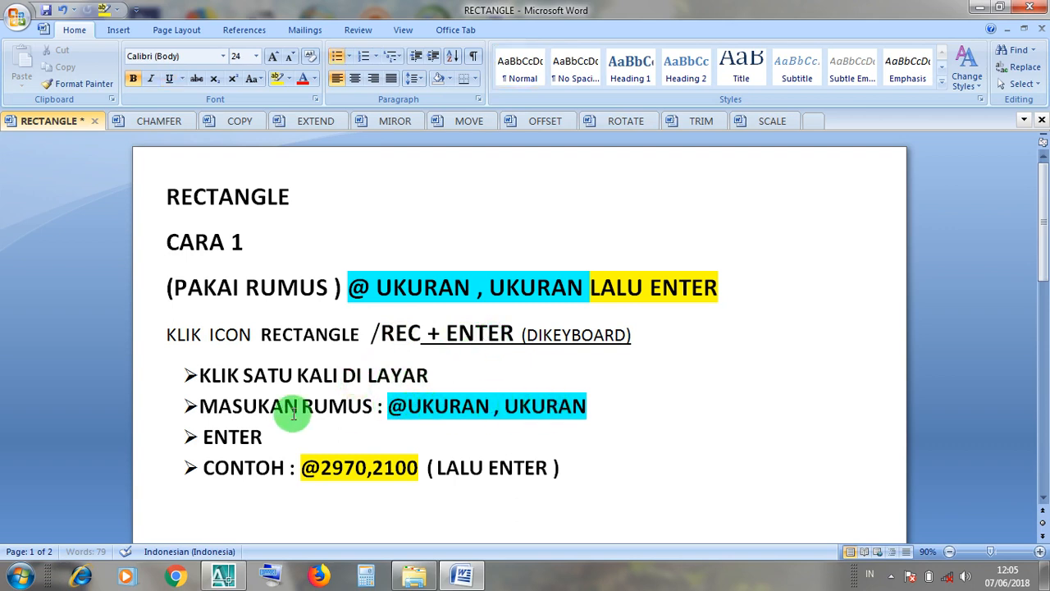
pyautogui.click(261, 438)
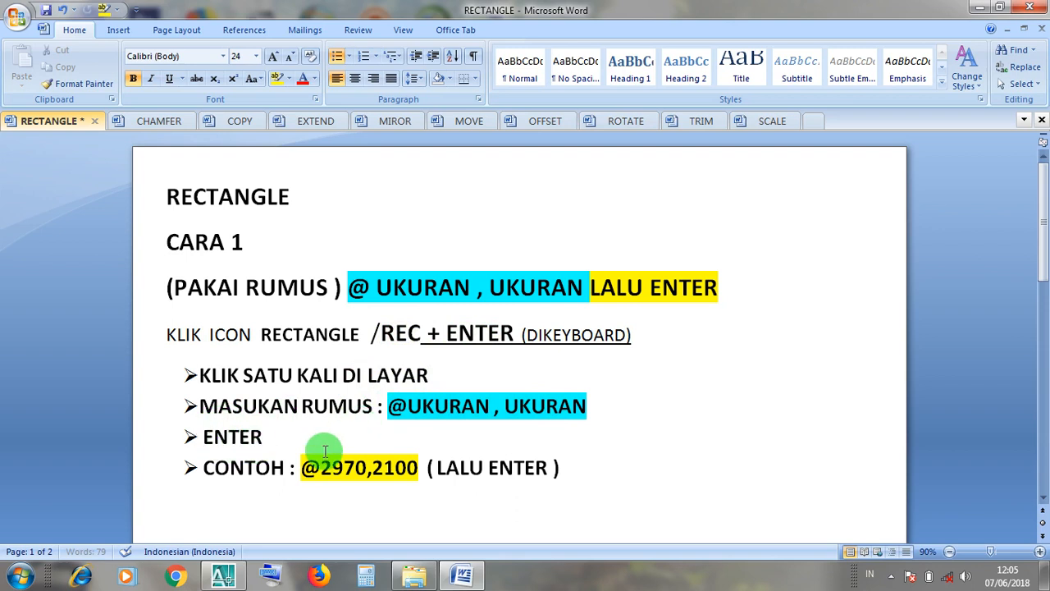
pyautogui.moveTo(319, 467); pyautogui.dragTo(375, 479)
pyautogui.click(370, 474)
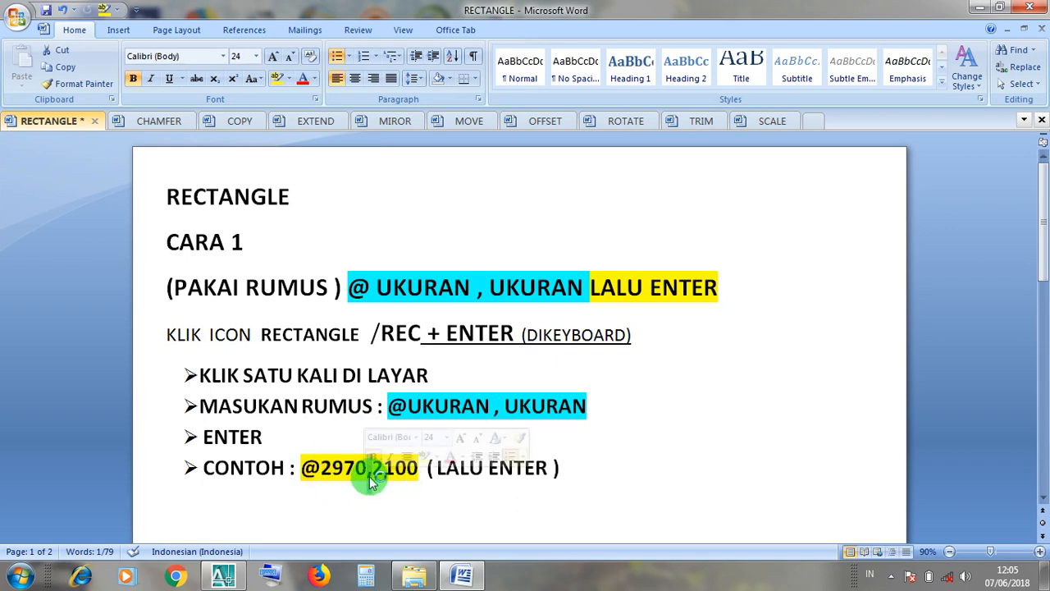
pyautogui.click(411, 469)
pyautogui.moveTo(416, 469); pyautogui.dragTo(382, 467)
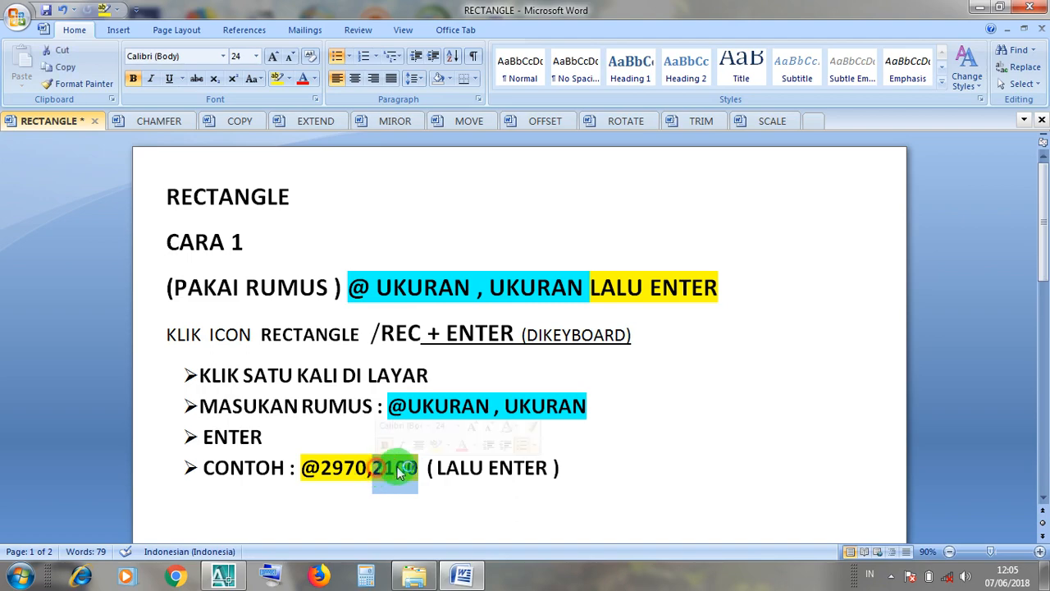
pyautogui.click(470, 468)
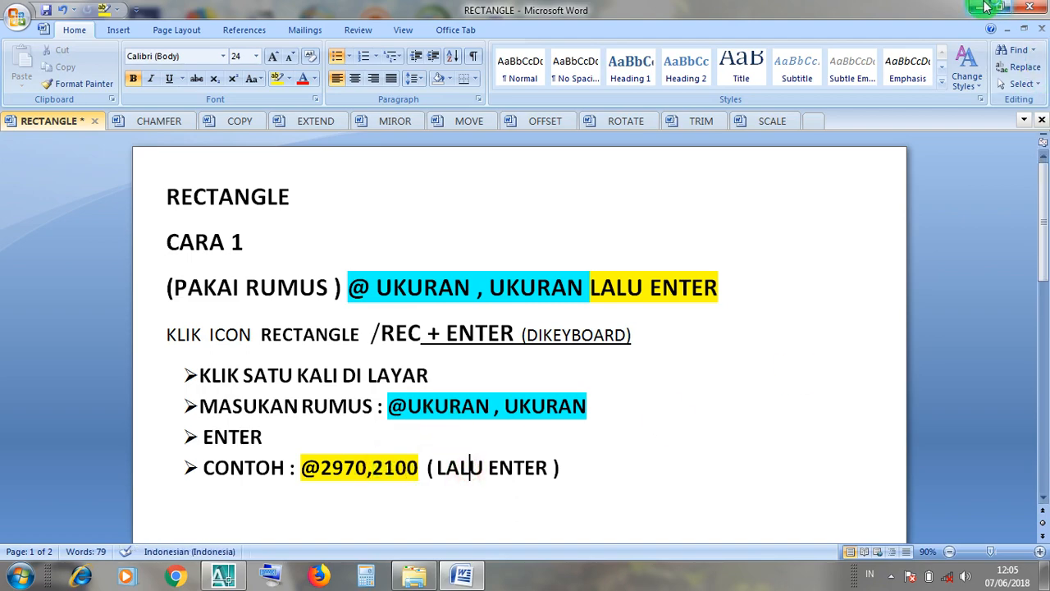
pyautogui.click(983, 7)
pyautogui.click(224, 576)
pyautogui.scroll(-4, 558, 337)
pyautogui.scroll(2, 624, 370)
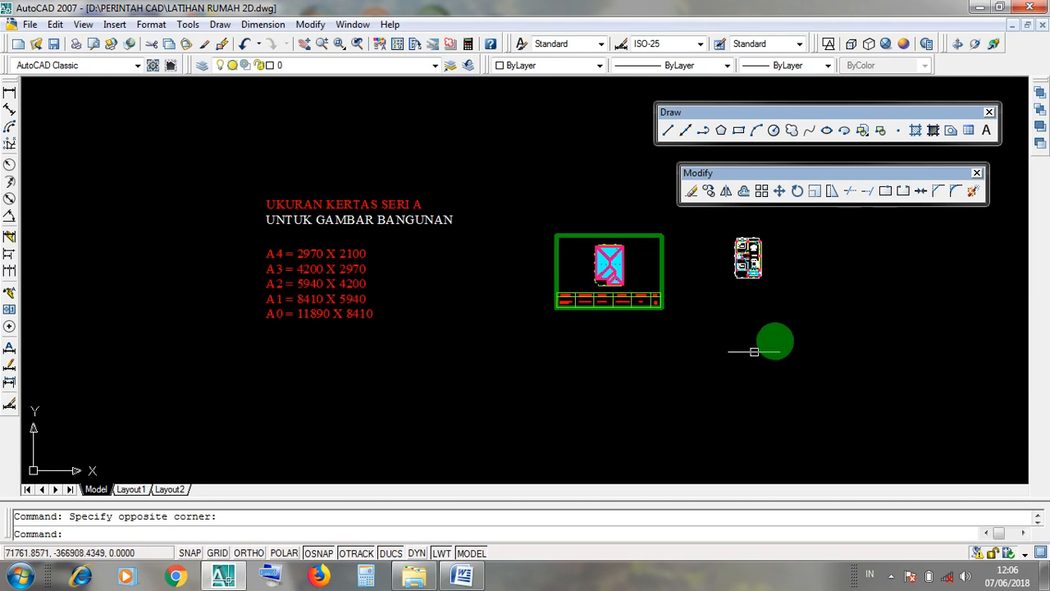
# Draw a 2970 × 2100 rectangle below the roof plan and zoom in to check it.
pyautogui.click(739, 131)
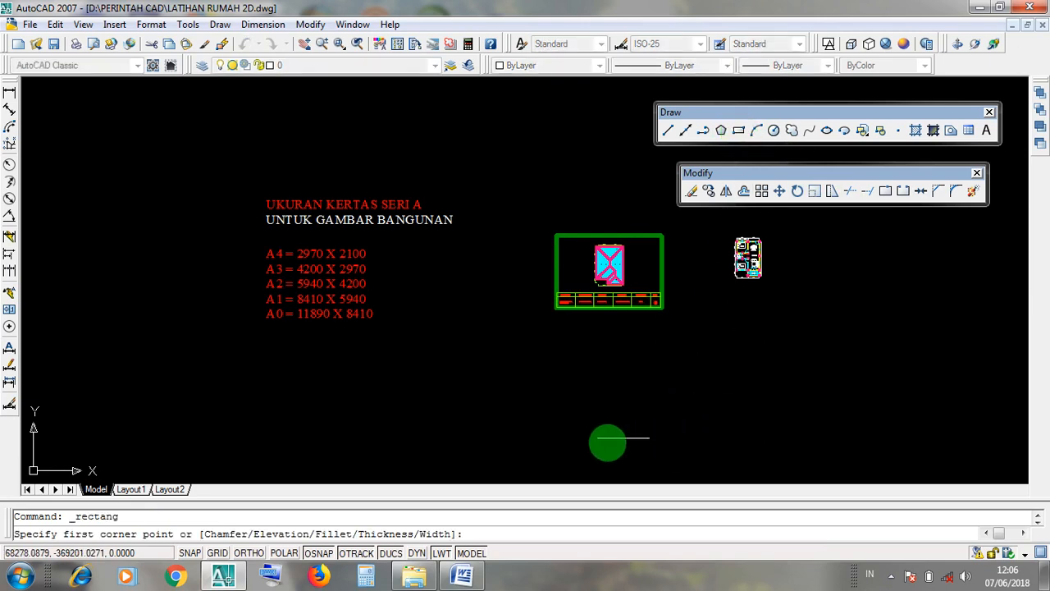
pyautogui.click(544, 446)
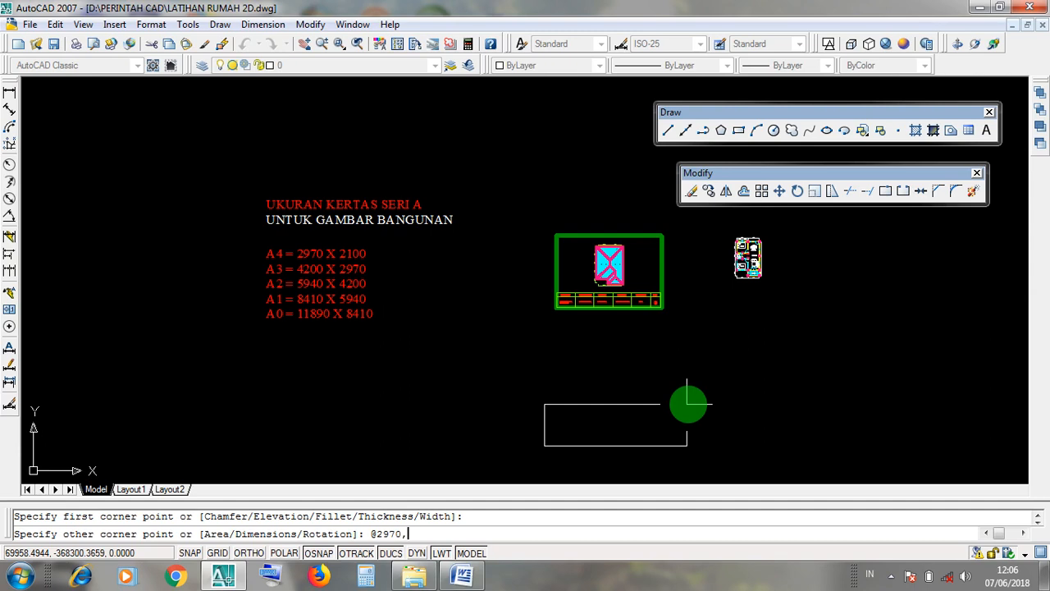
pyautogui.write('00')
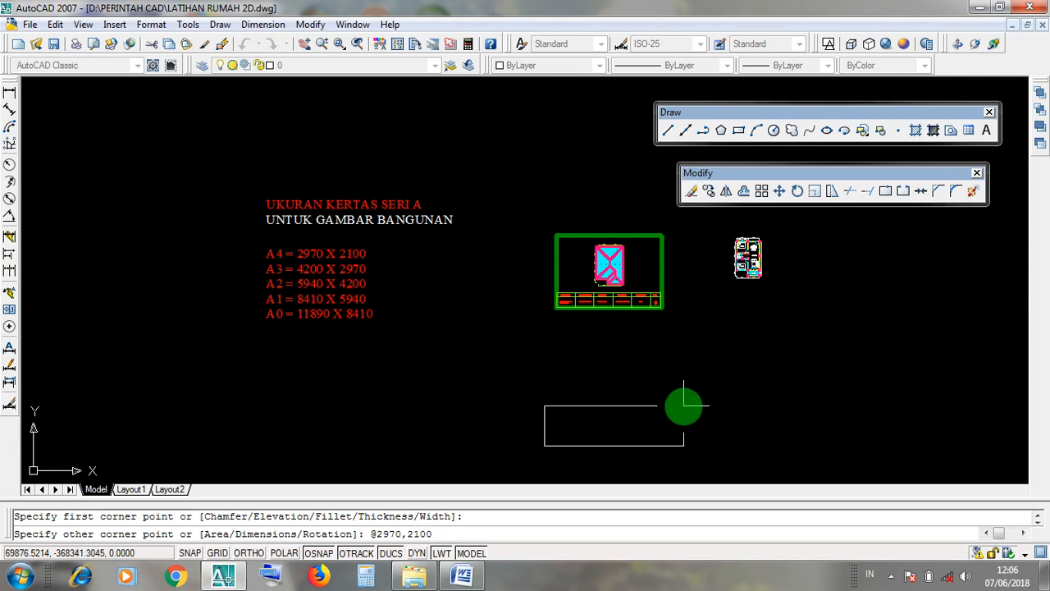
pyautogui.press('Return')
pyautogui.scroll(3, 608, 458)
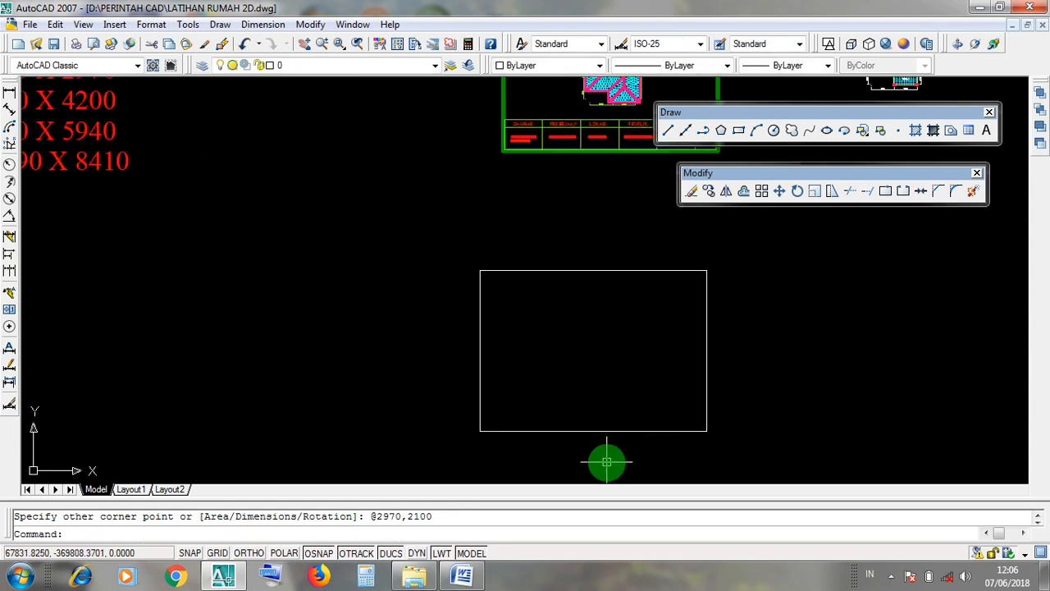
pyautogui.scroll(2, 653, 383)
pyautogui.moveTo(586, 369); pyautogui.dragTo(589, 371, button='middle')
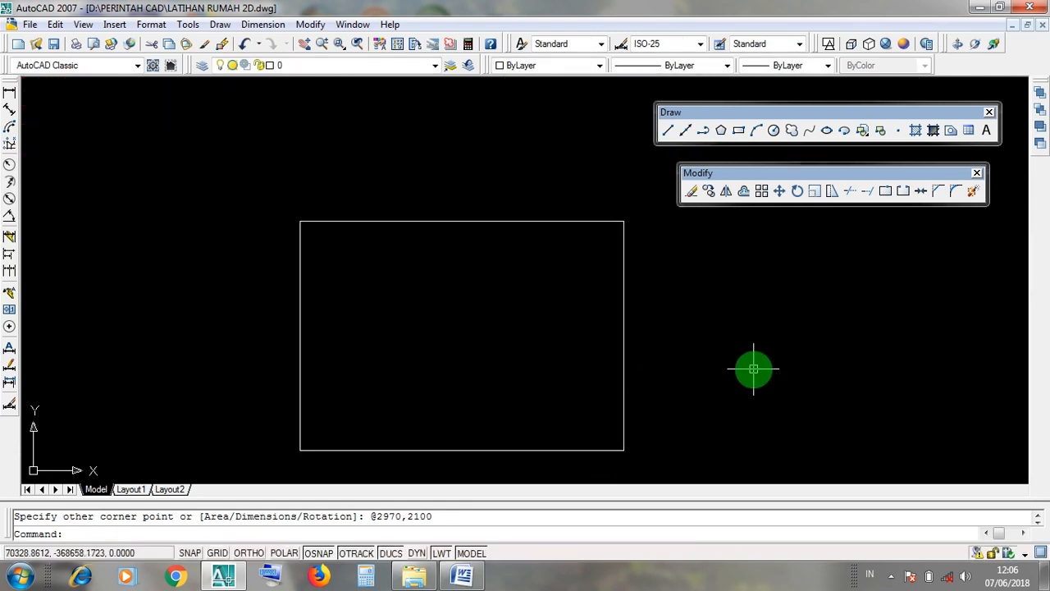
pyautogui.moveTo(691, 347); pyautogui.dragTo(638, 334, button='middle')
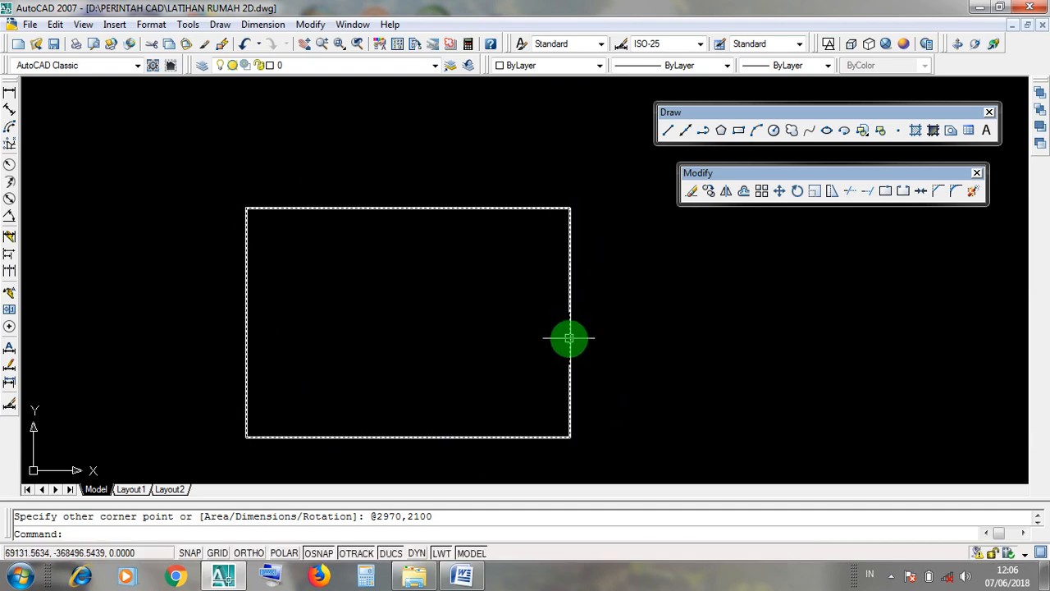
pyautogui.click(525, 394)
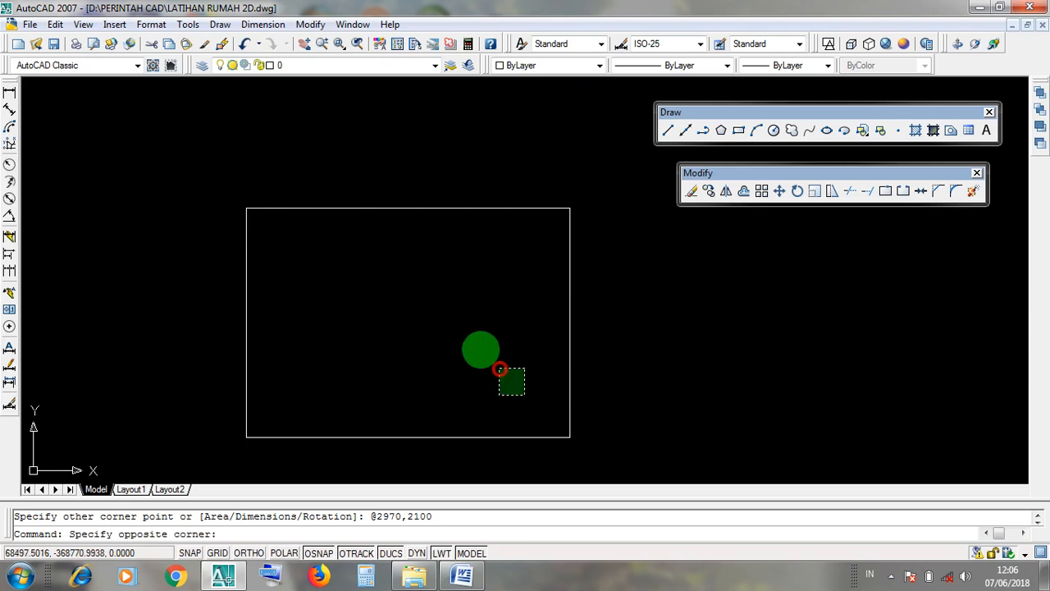
pyautogui.click(398, 288)
# Minimise AutoCAD and restore the GNST2 floor plan in Windows Photo Viewer.
pyautogui.click(975, 10)
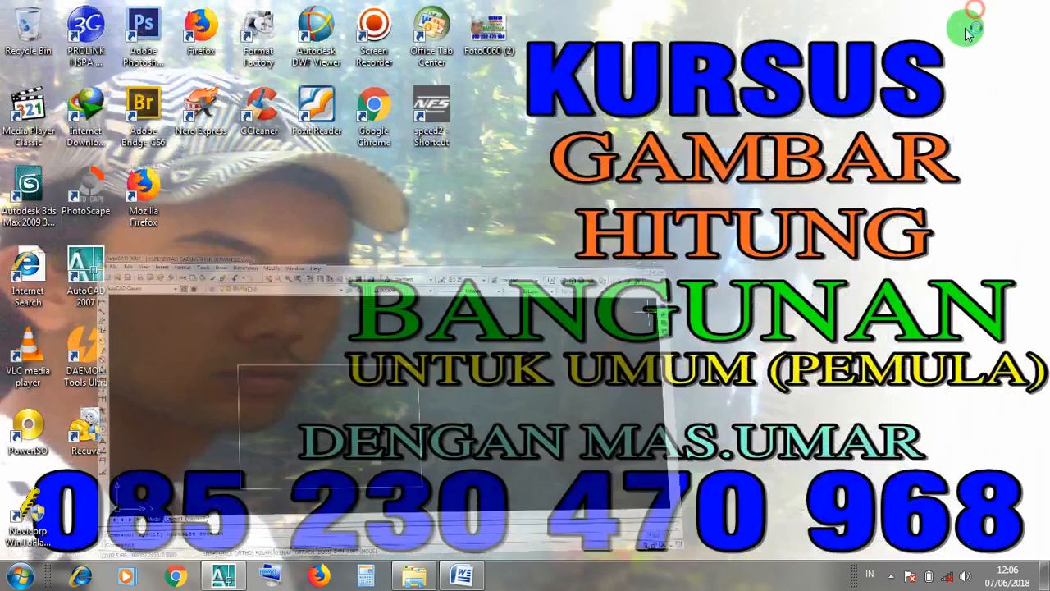
pyautogui.click(893, 576)
pyautogui.click(903, 472)
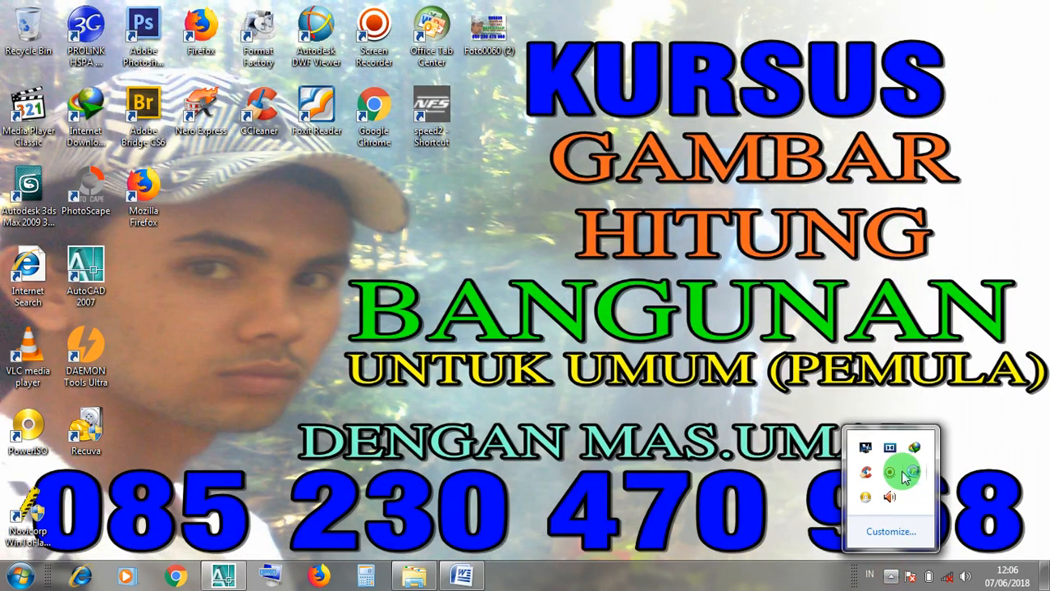
pyautogui.rightClick(892, 472)
pyautogui.click(914, 421)
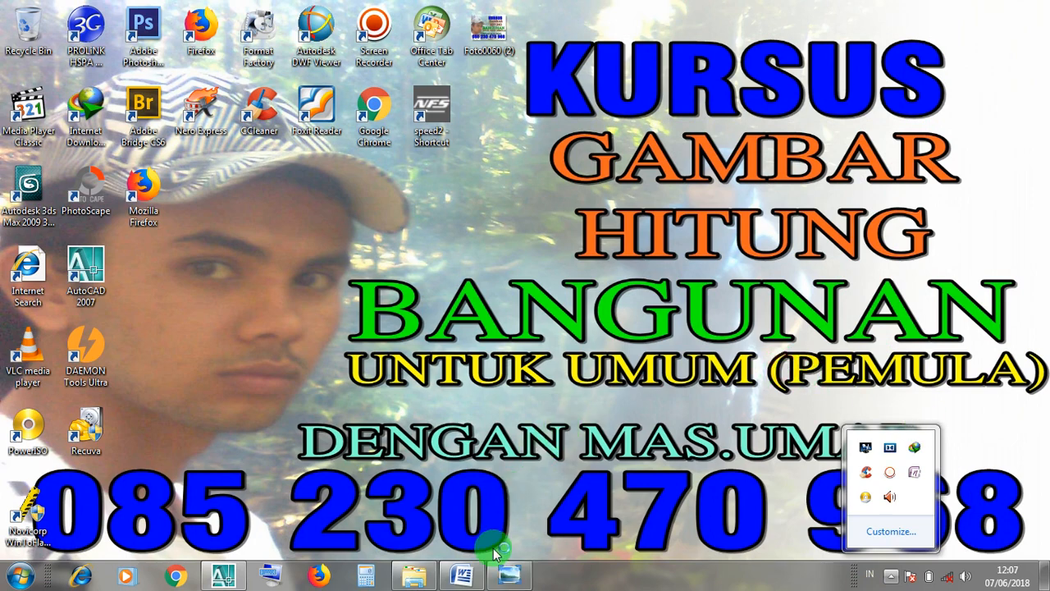
pyautogui.click(529, 581)
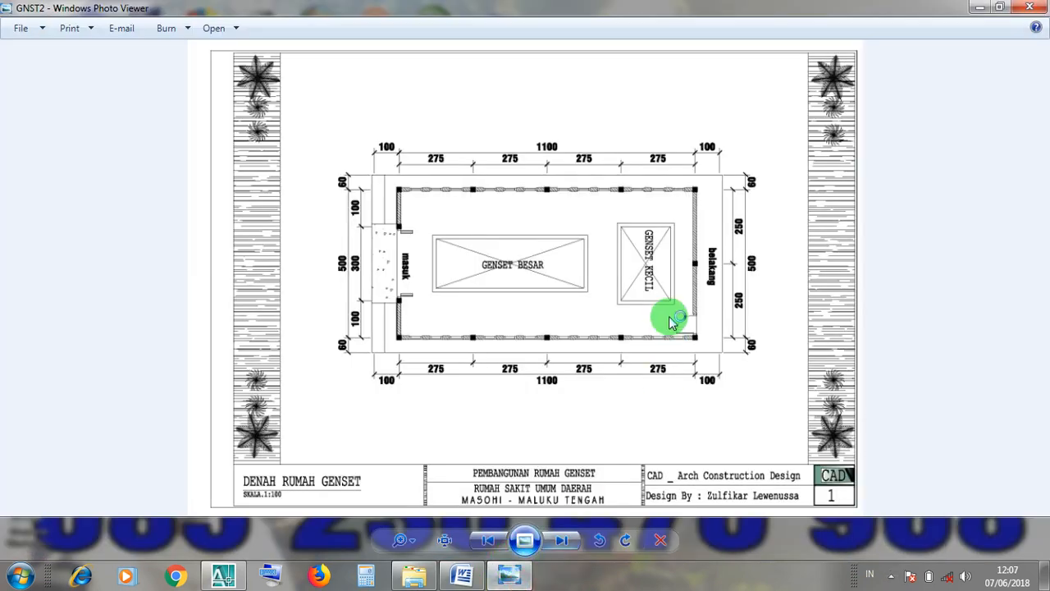
# Play the GNST2 floor plan as a full-screen slideshow and pause it.
pyautogui.click(525, 544)
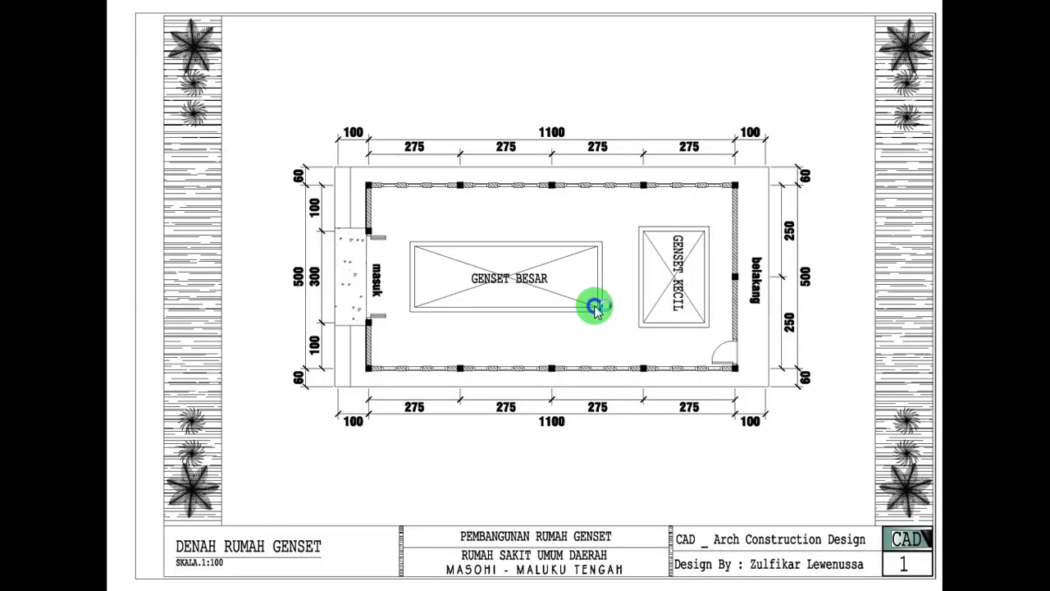
pyautogui.rightClick(595, 306)
pyautogui.click(627, 332)
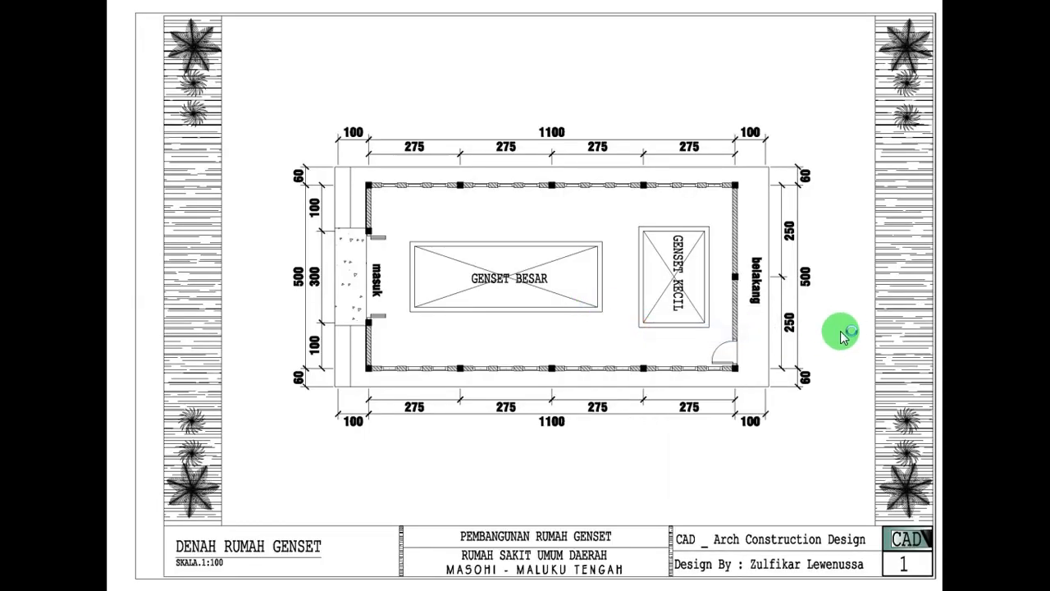
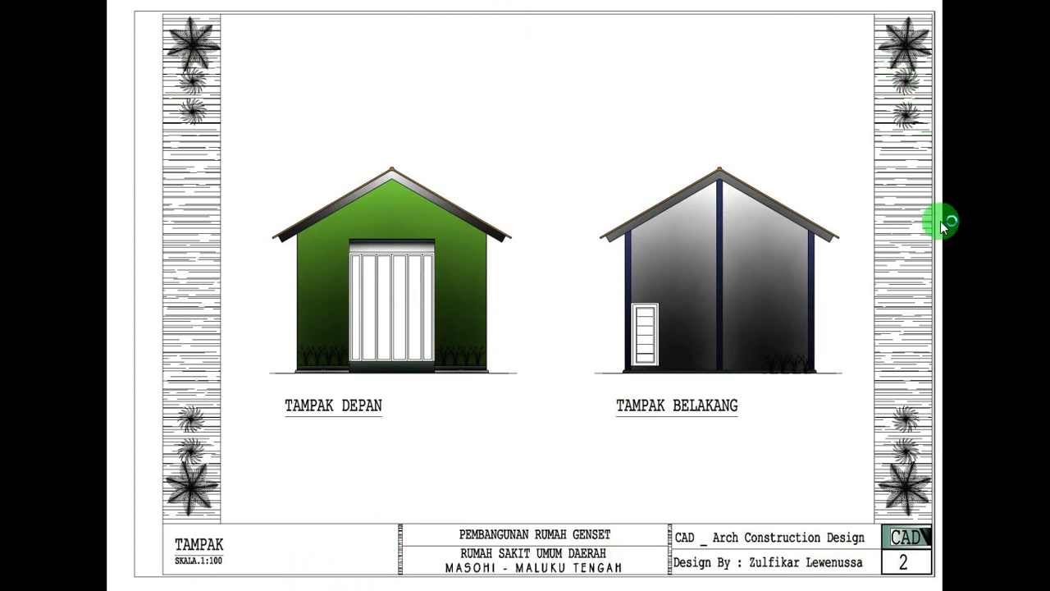
# Exit the GNST3 elevation slideshow and minimise Windows Photo Viewer.
pyautogui.rightClick(270, 246)
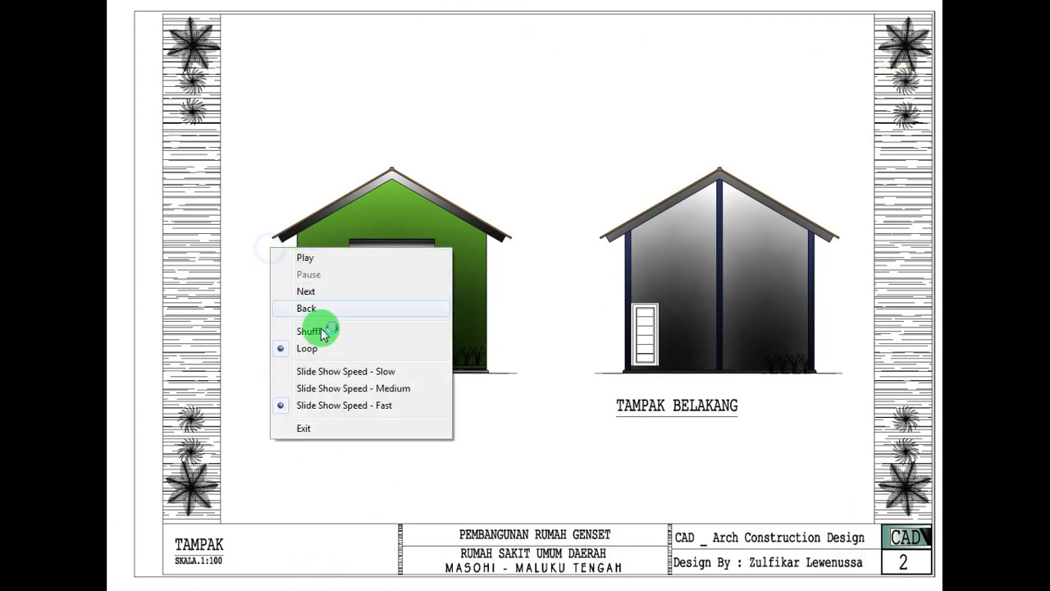
pyautogui.click(311, 430)
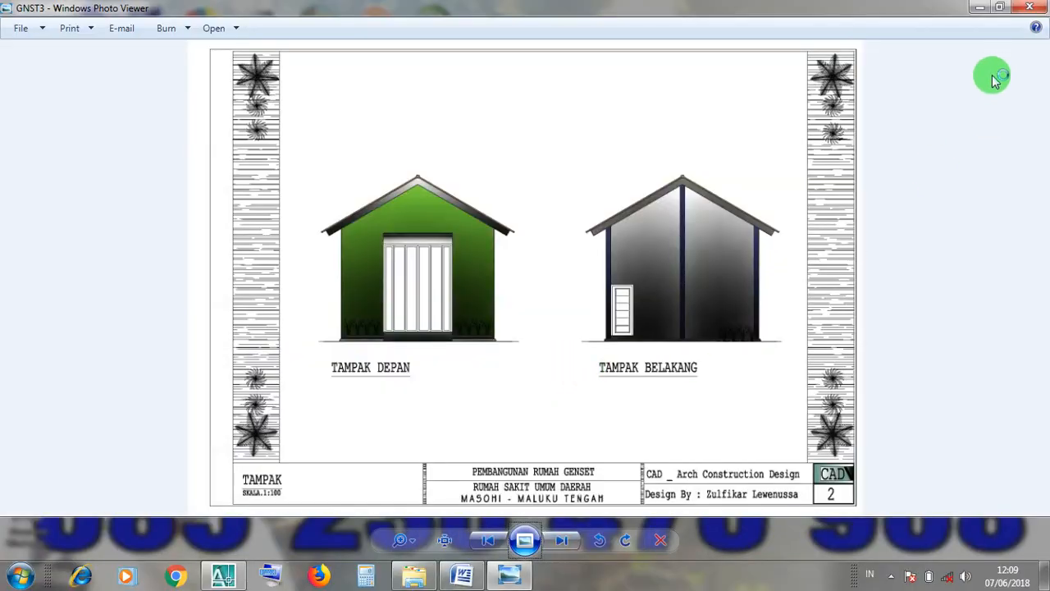
pyautogui.click(980, 8)
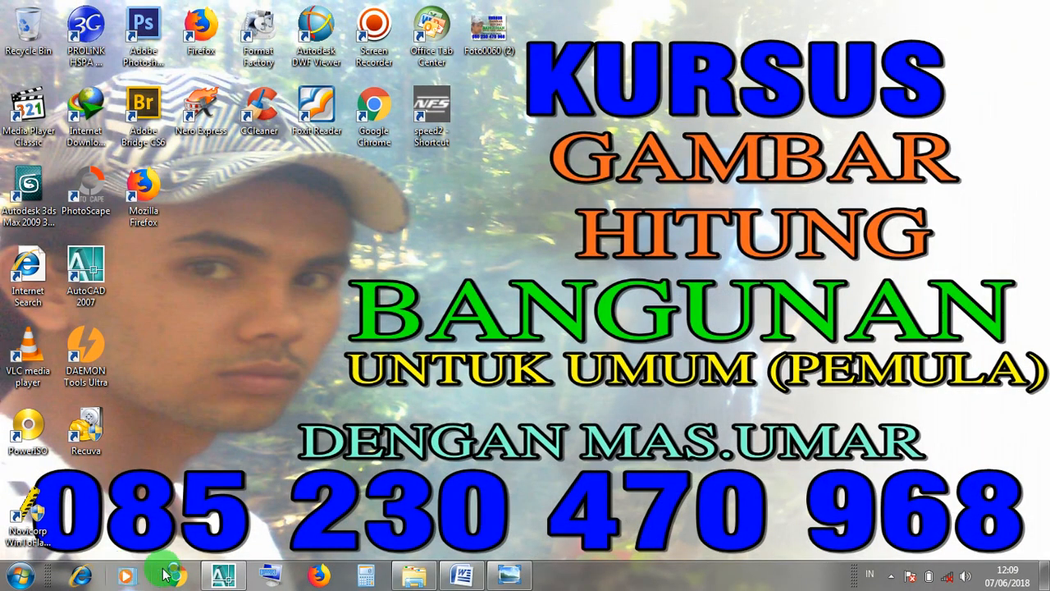
# Add a 5 after the 7 in Word's OFFSET notes so MASUKKAN NILAI reads 75, then return to AutoCAD.
pyautogui.click(223, 575)
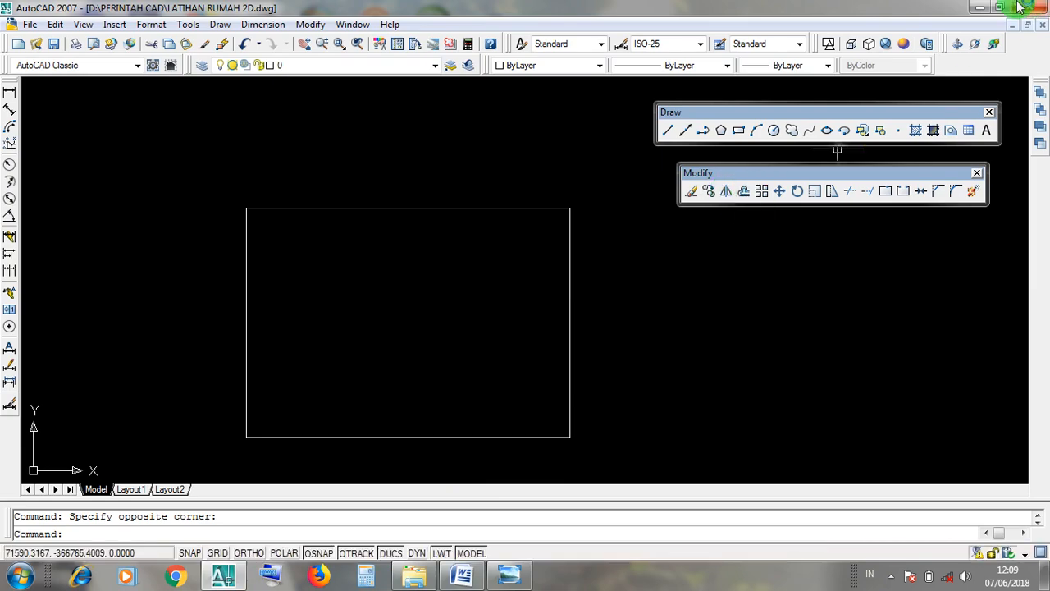
pyautogui.click(981, 7)
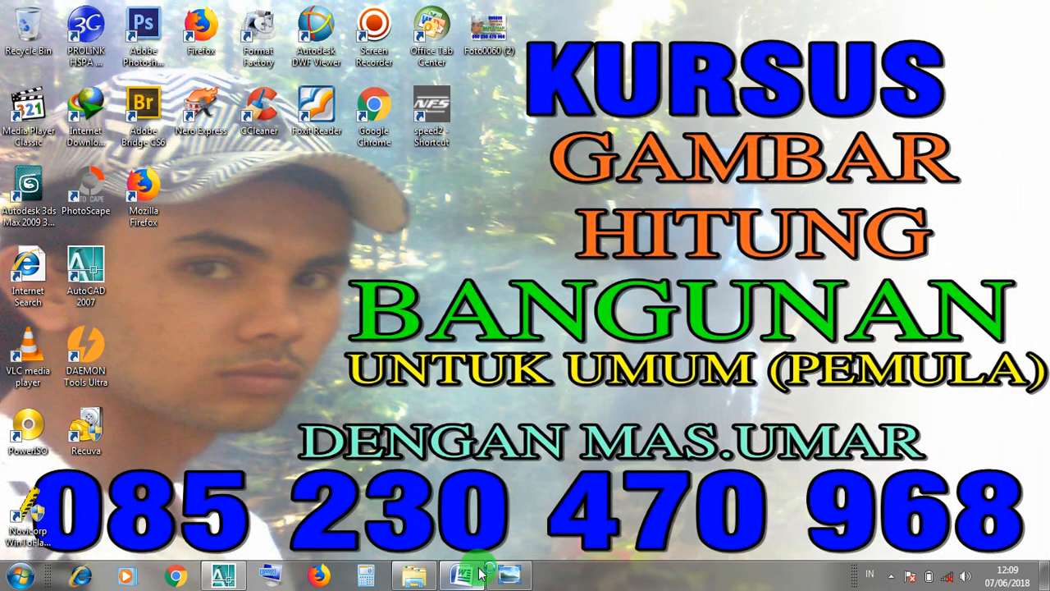
pyautogui.click(480, 574)
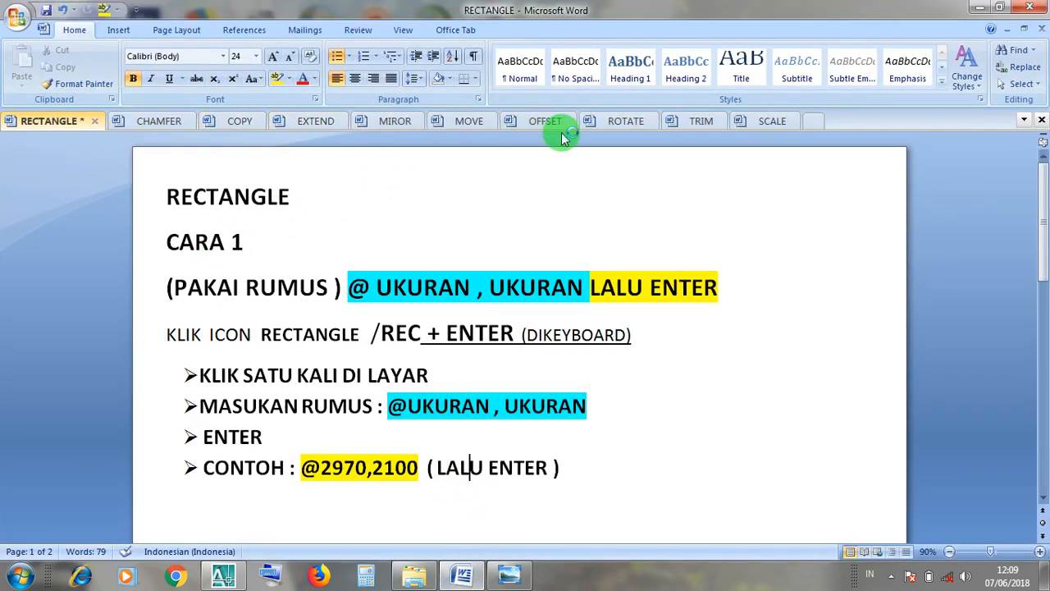
pyautogui.click(544, 121)
pyautogui.click(526, 347)
pyautogui.write('5')
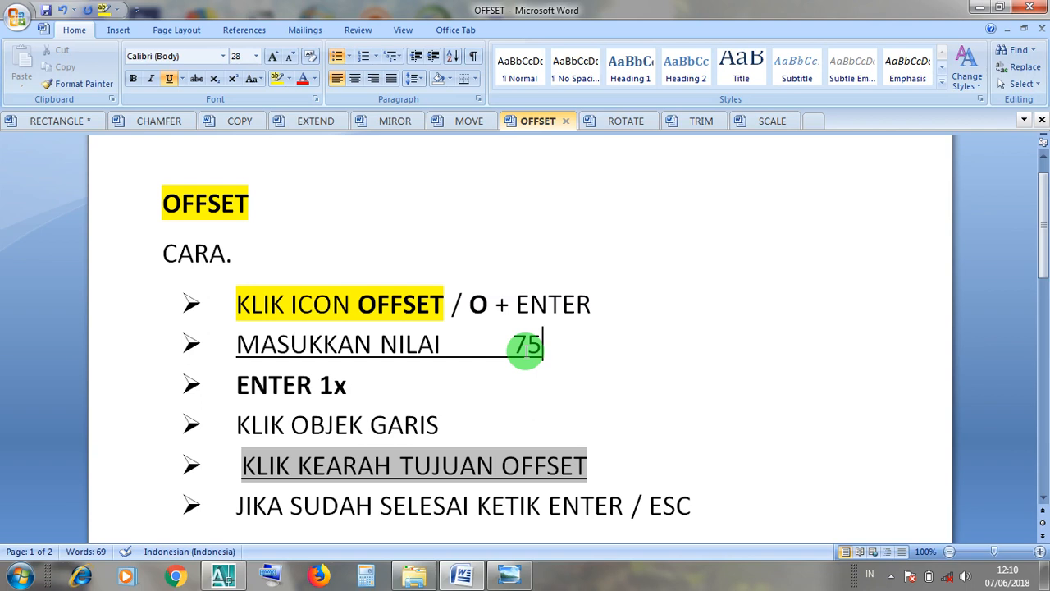
pyautogui.click(970, 8)
pyautogui.click(237, 578)
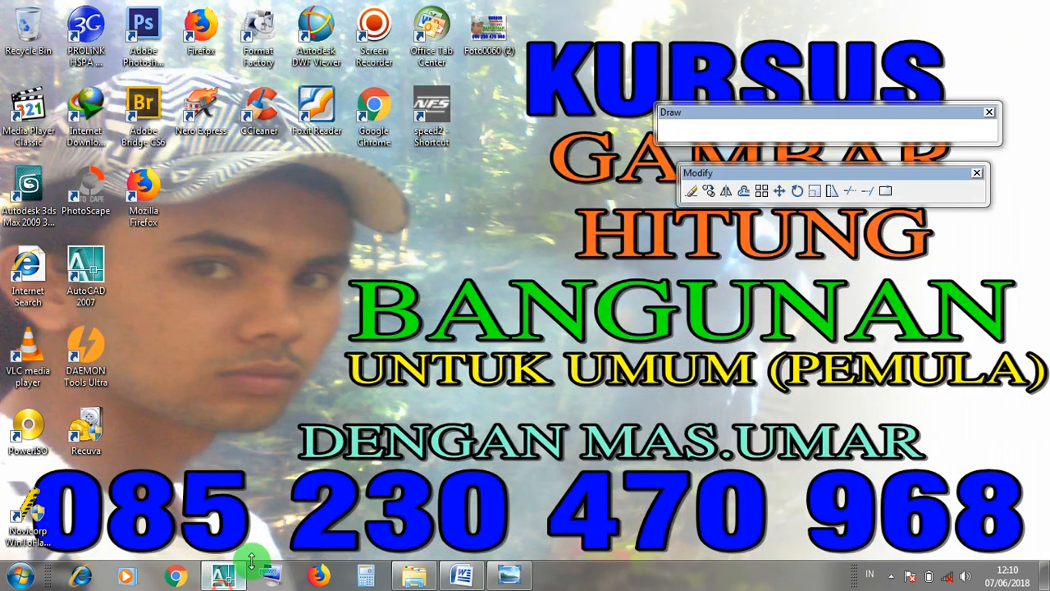
# Offset the rectangle by 75 units to create a second outline.
pyautogui.click(746, 192)
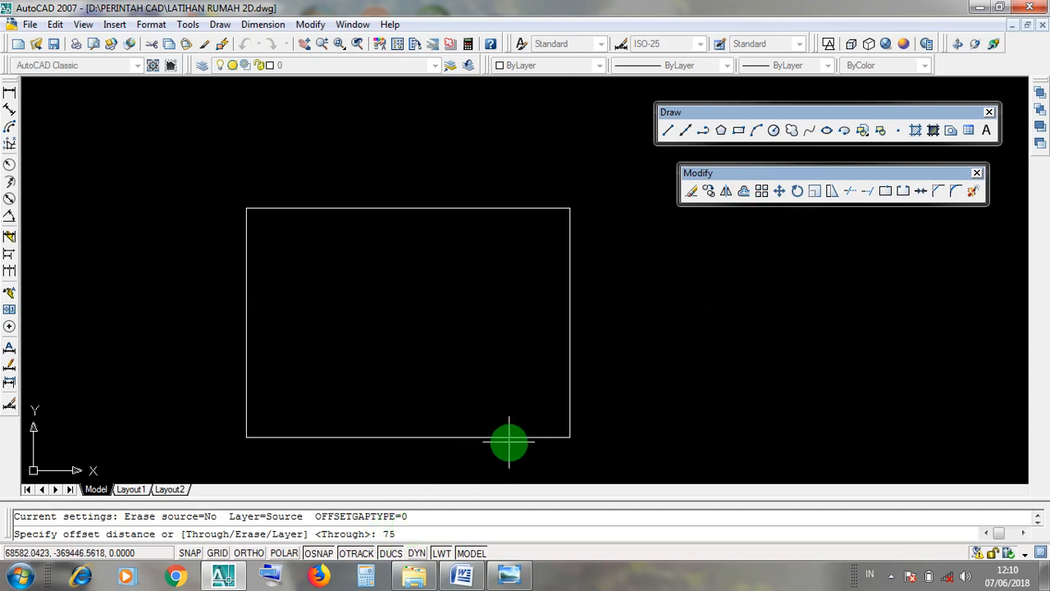
pyautogui.press('Return')
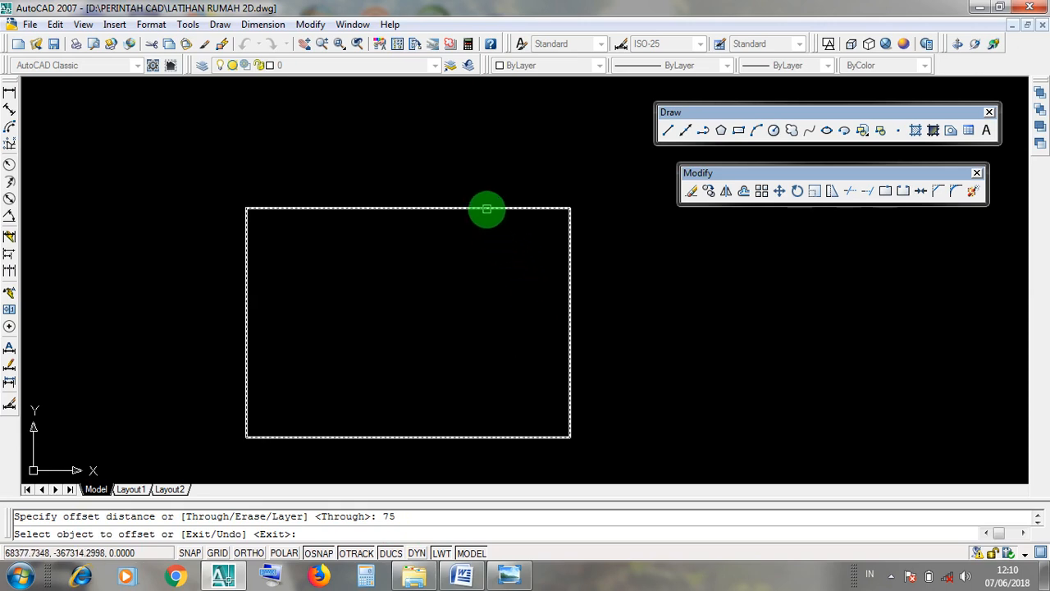
pyautogui.click(487, 209)
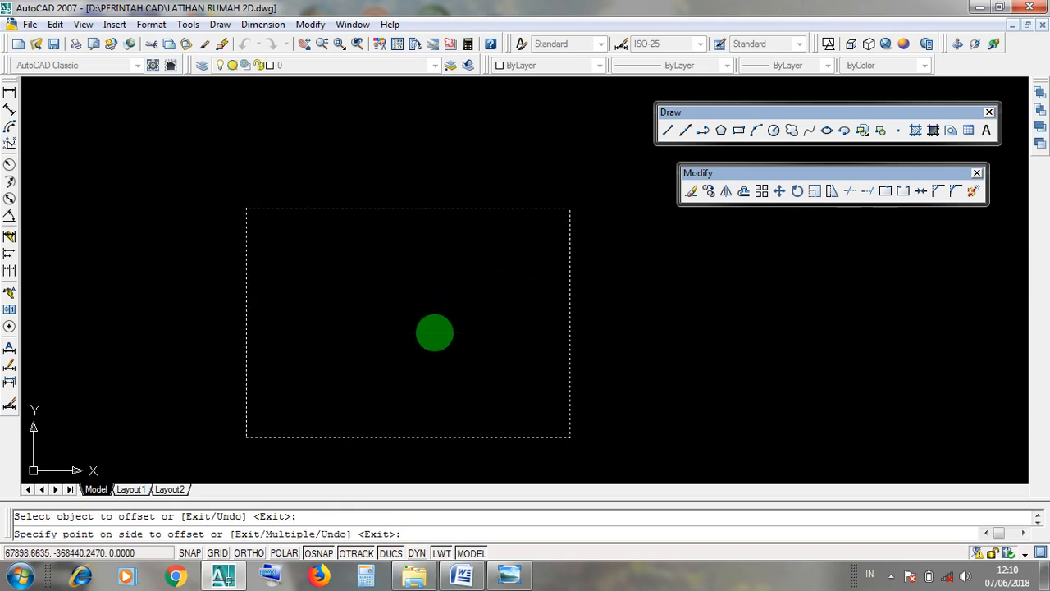
pyautogui.click(417, 323)
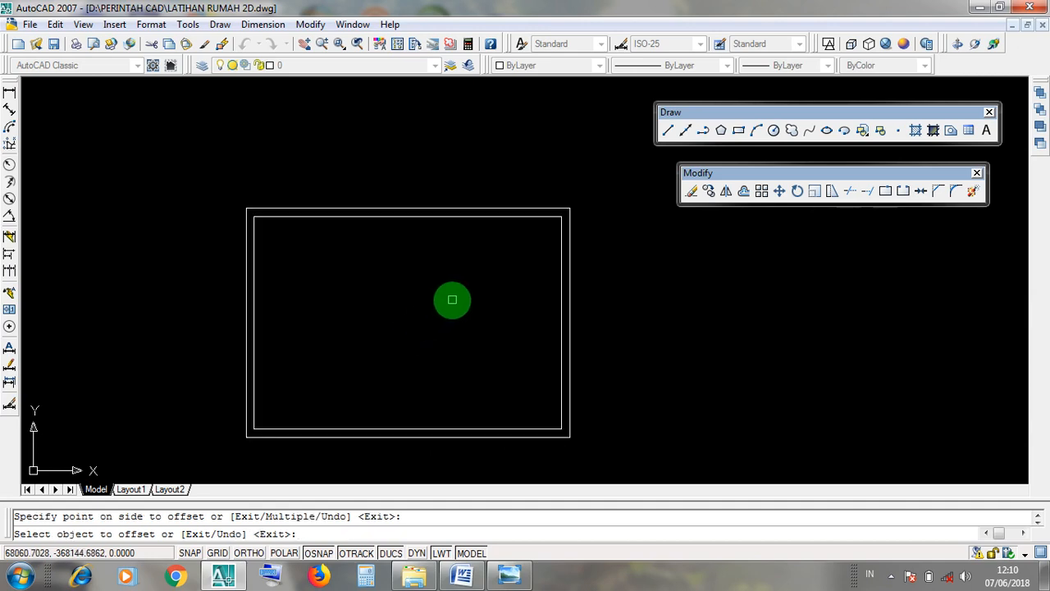
pyautogui.press('Return')
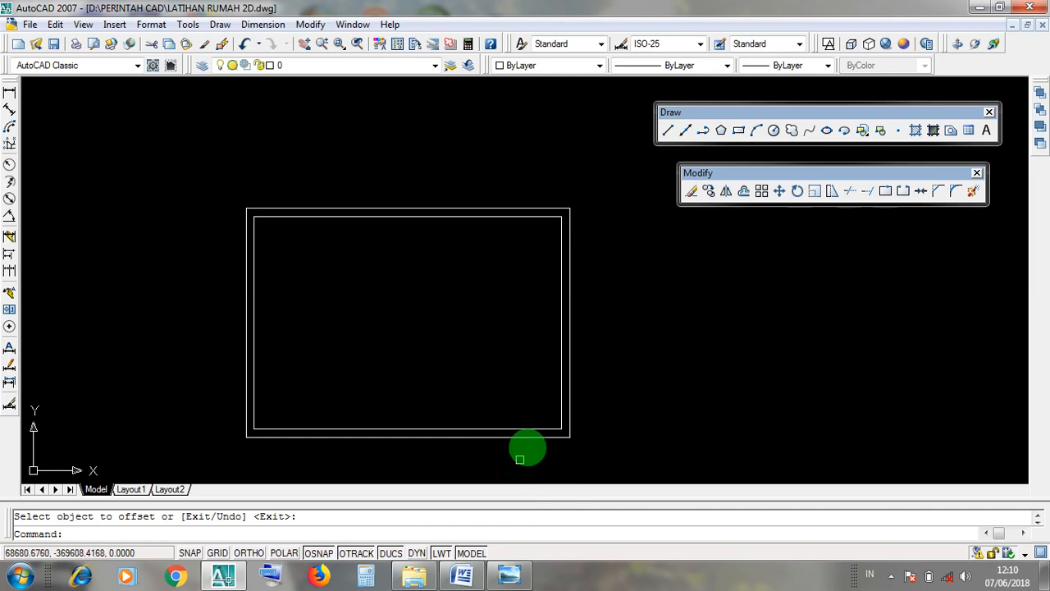
# Select the outer rectangle and delete it, leaving only the original.
pyautogui.click(571, 383)
pyautogui.click(449, 206)
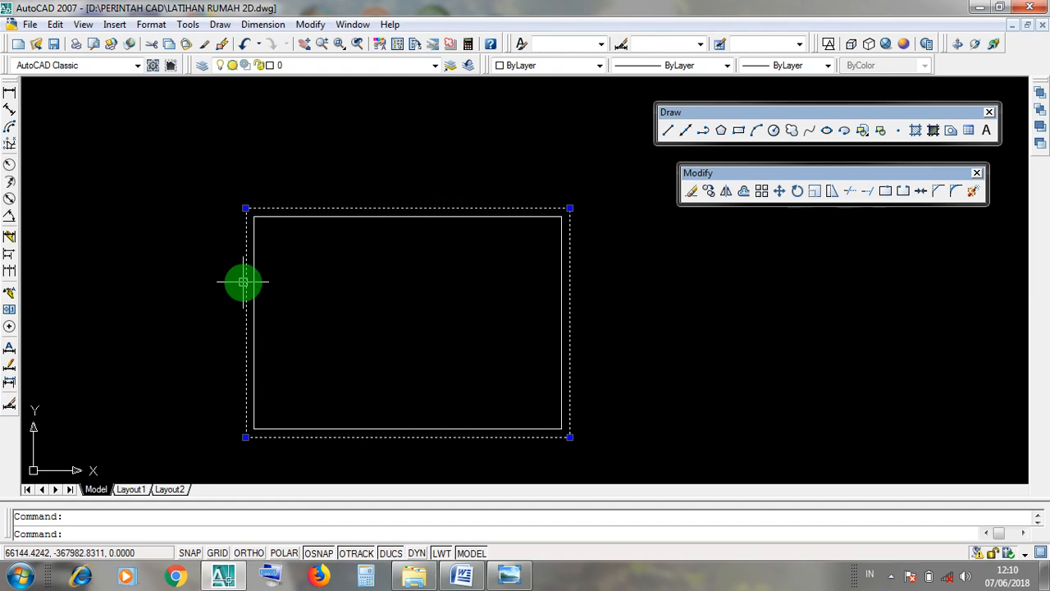
pyautogui.click(340, 438)
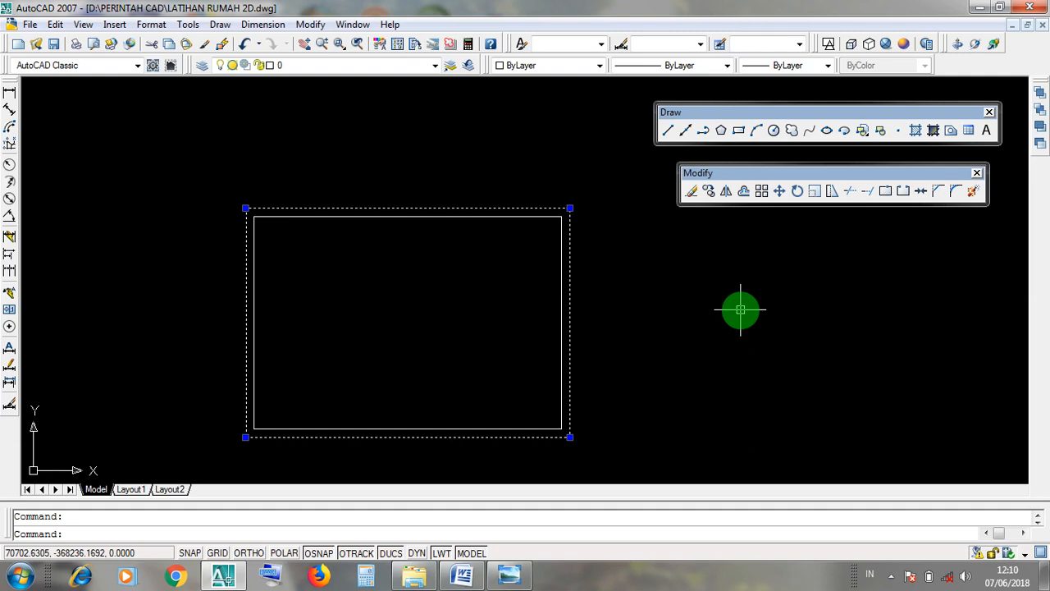
pyautogui.press('Delete')
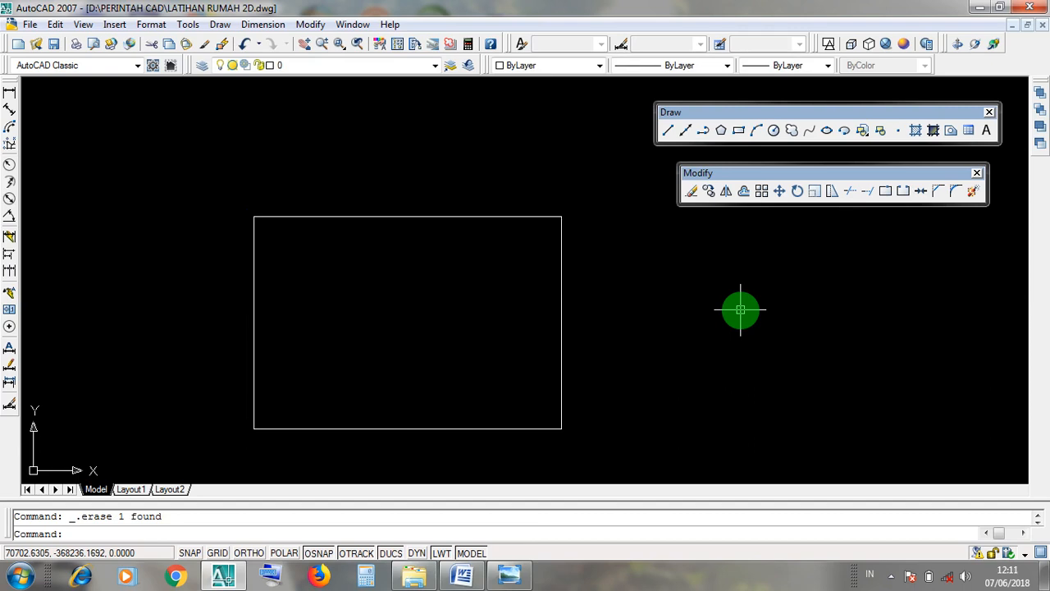
pyautogui.scroll(-5, 722, 320)
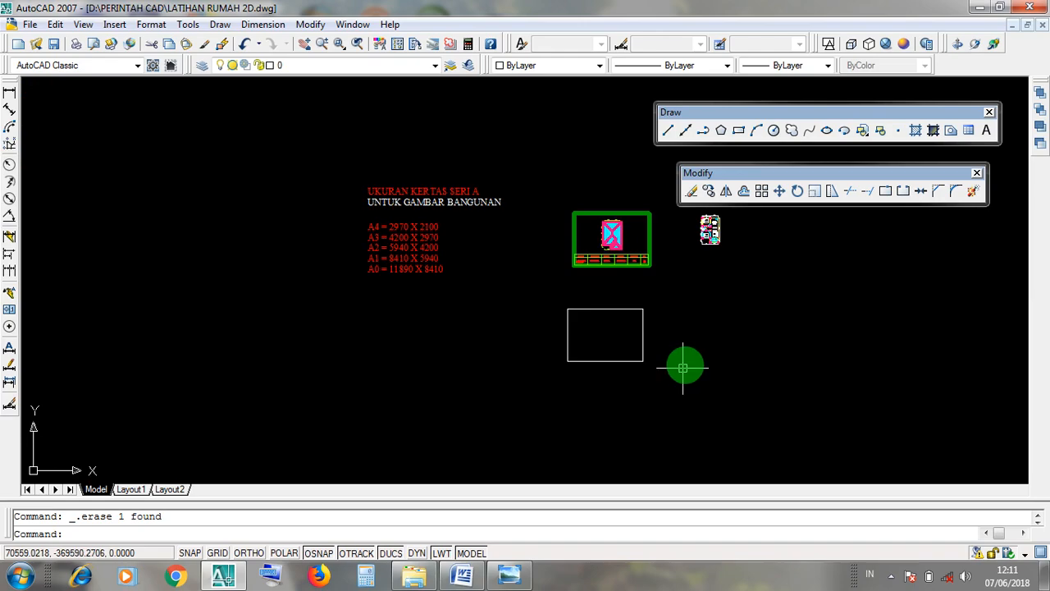
pyautogui.scroll(9, 654, 256)
pyautogui.scroll(-2, 680, 451)
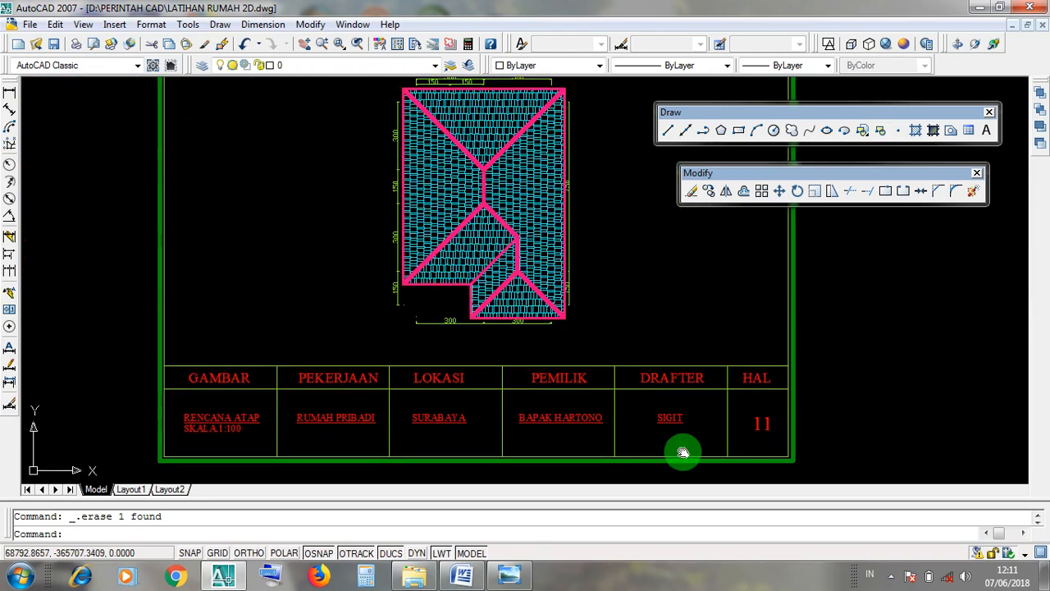
pyautogui.scroll(5, 609, 295)
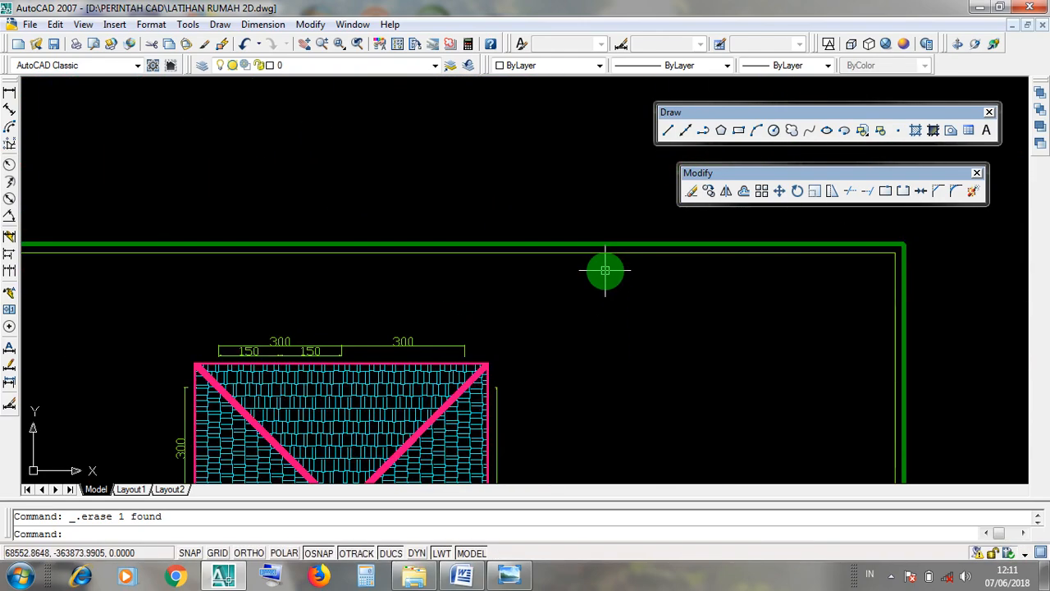
pyautogui.scroll(2, 597, 235)
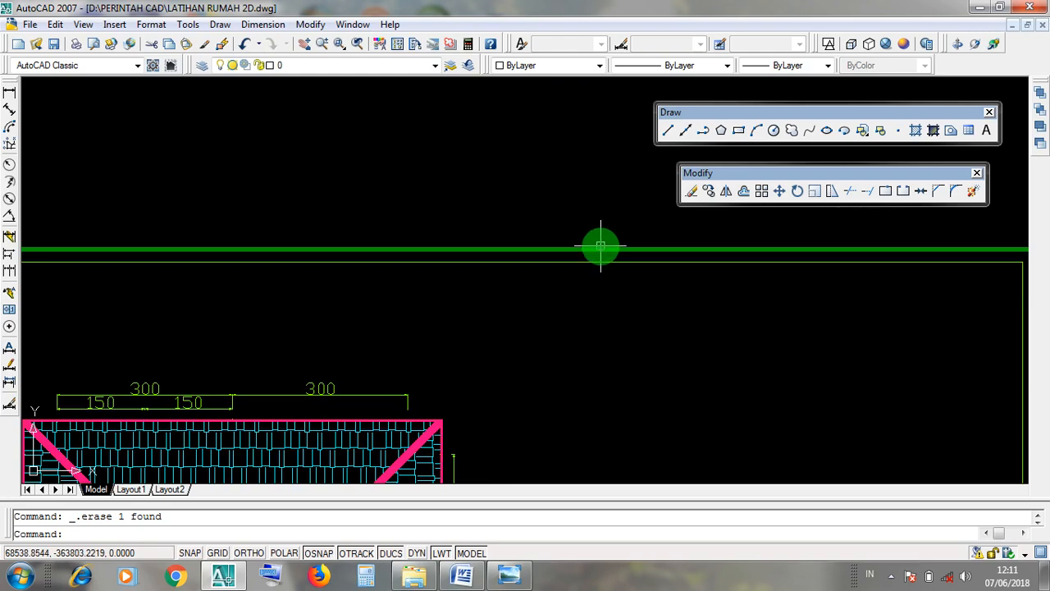
pyautogui.scroll(-8, 601, 245)
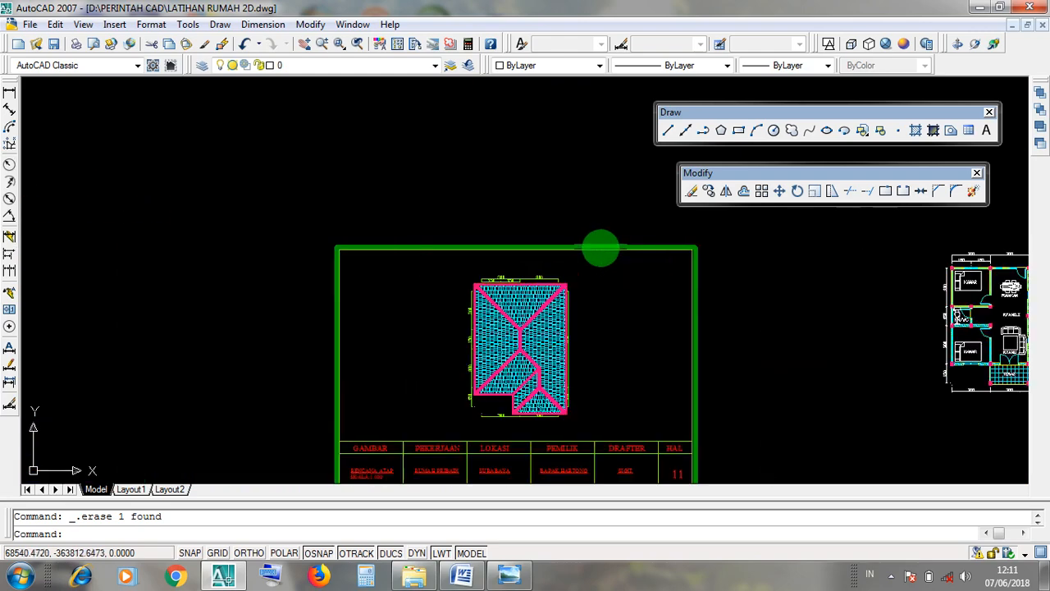
pyautogui.scroll(5, 602, 246)
pyautogui.click(602, 246)
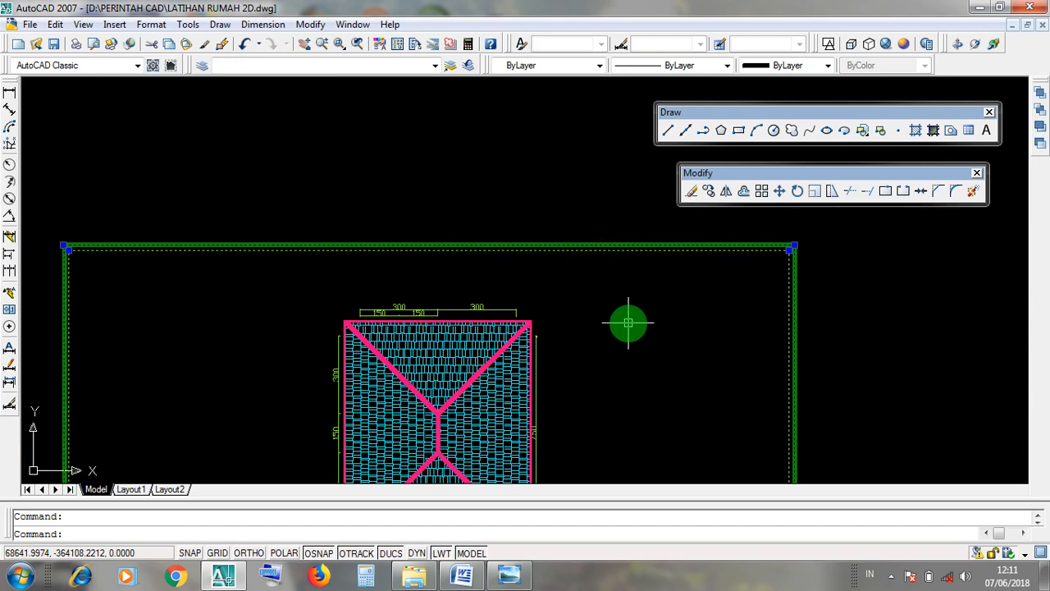
pyautogui.press('Escape')
pyautogui.scroll(5, 626, 260)
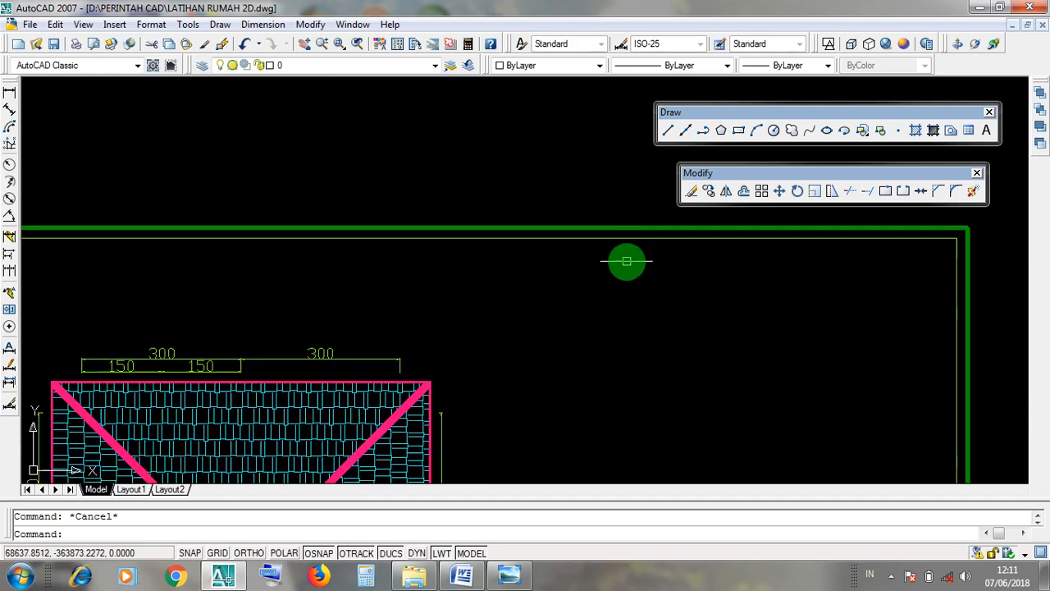
pyautogui.click(611, 212)
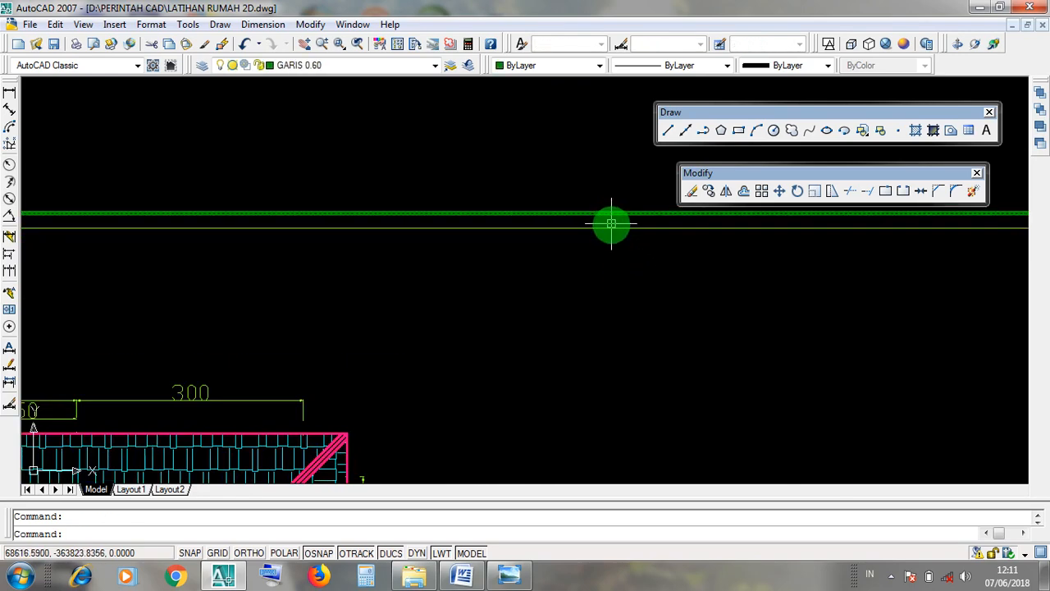
pyautogui.scroll(-6, 639, 275)
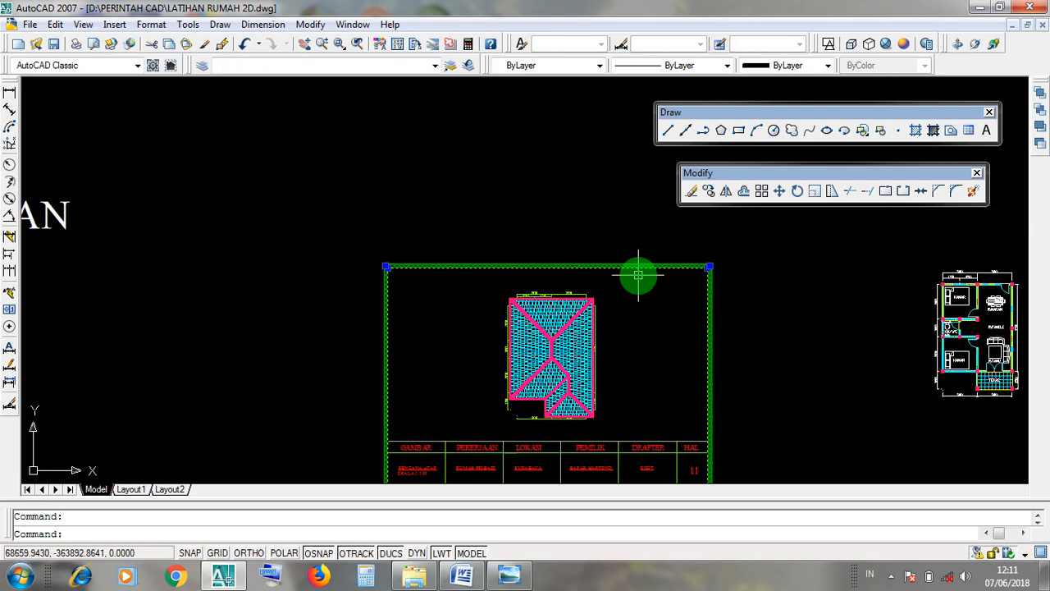
pyautogui.press('Escape')
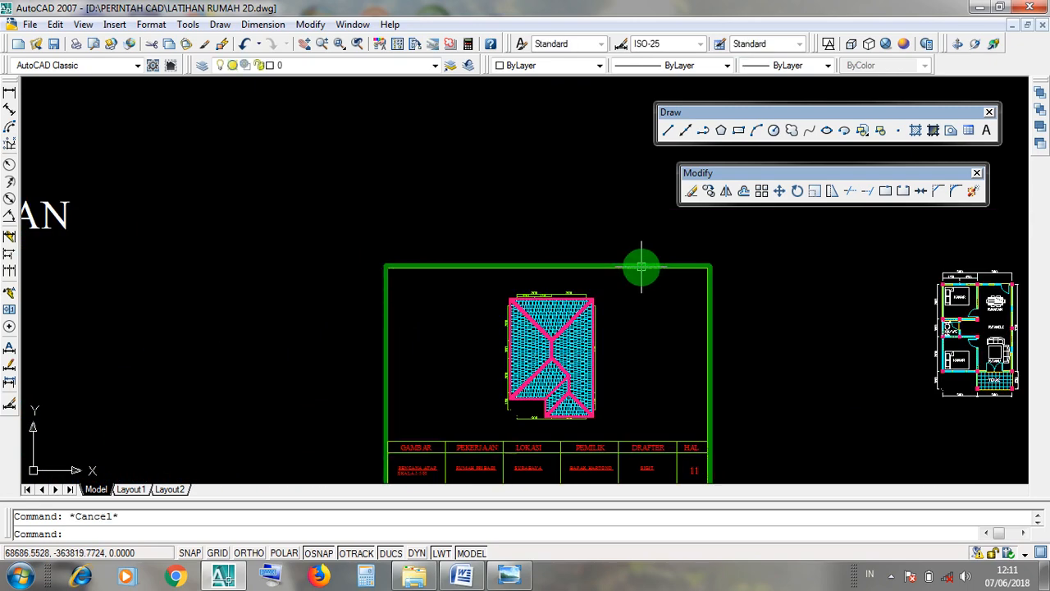
pyautogui.scroll(-7, 686, 215)
pyautogui.scroll(4, 635, 399)
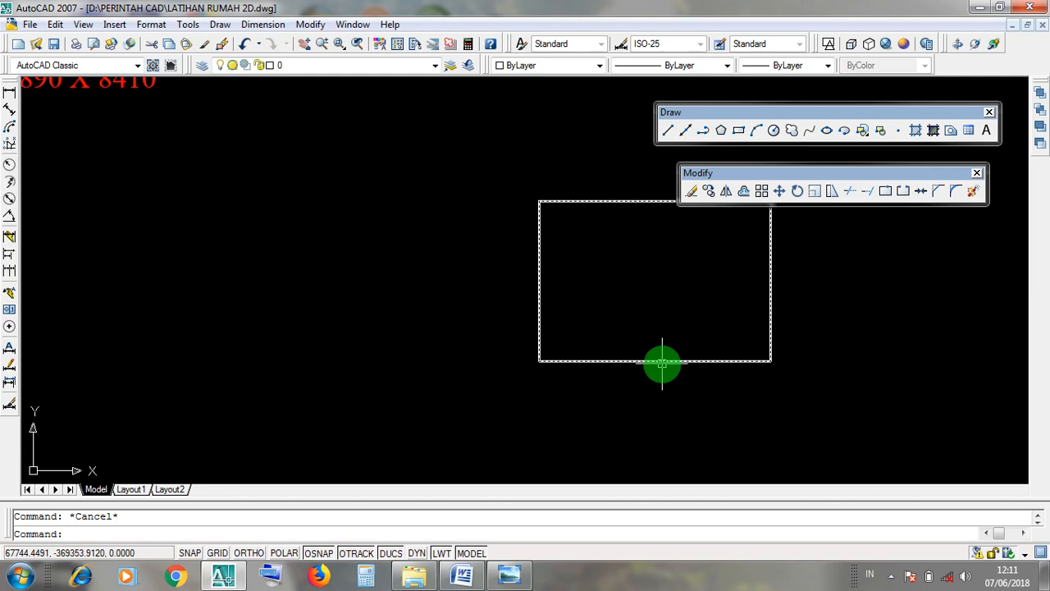
pyautogui.moveTo(664, 303)
pyautogui.mouseDown(button='middle')
pyautogui.moveTo(626, 370)
pyautogui.moveTo(612, 369)
pyautogui.mouseUp(button='middle')
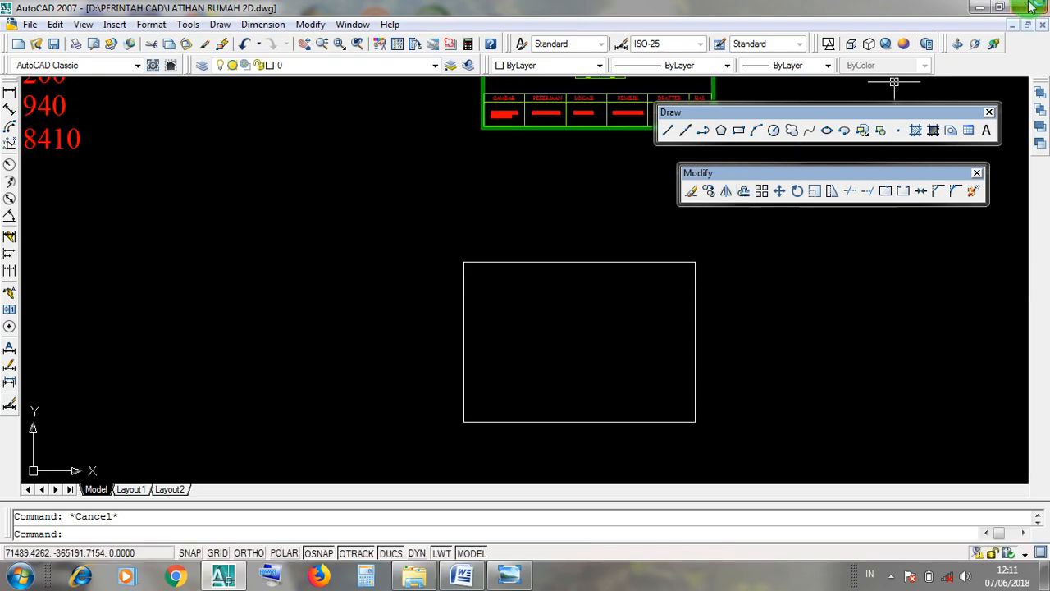
# Replace the 7 with 2 so Word's OFFSET value reads 25, then switch back to AutoCAD.
pyautogui.click(979, 8)
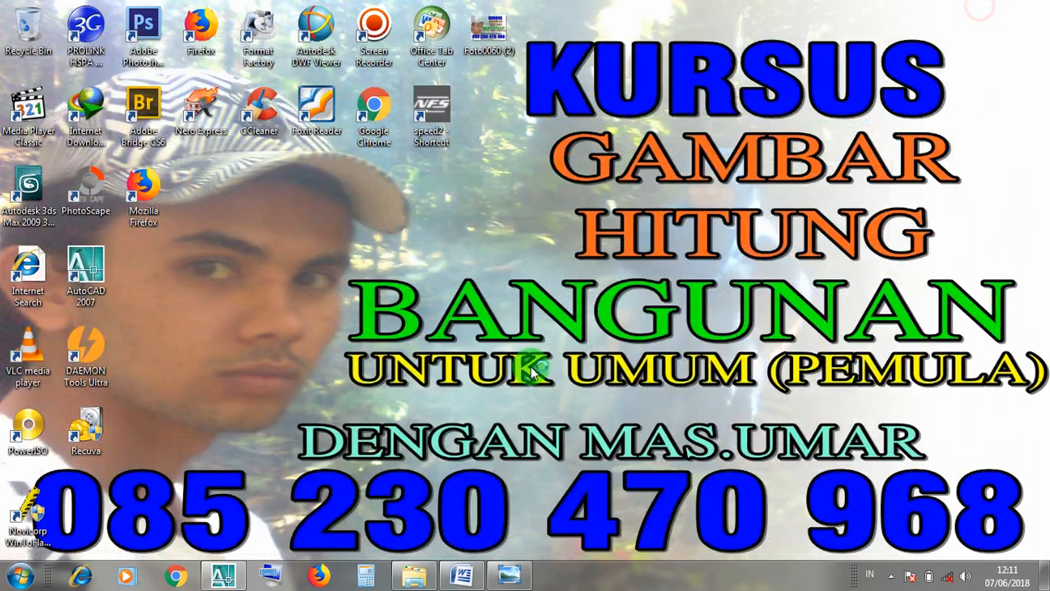
pyautogui.click(462, 576)
pyautogui.moveTo(527, 353); pyautogui.dragTo(516, 353)
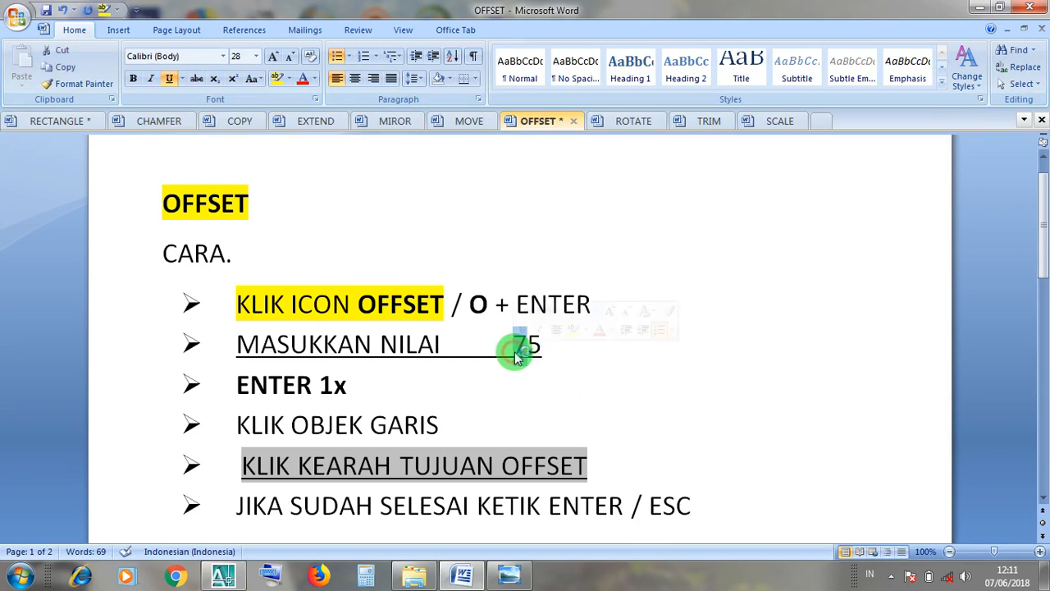
pyautogui.write('2')
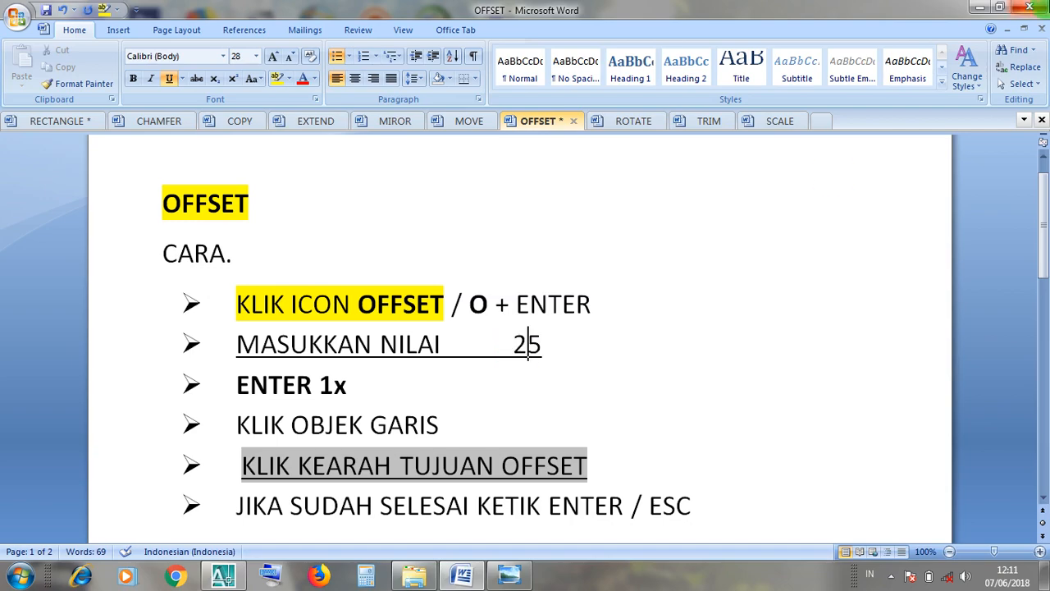
pyautogui.click(980, 8)
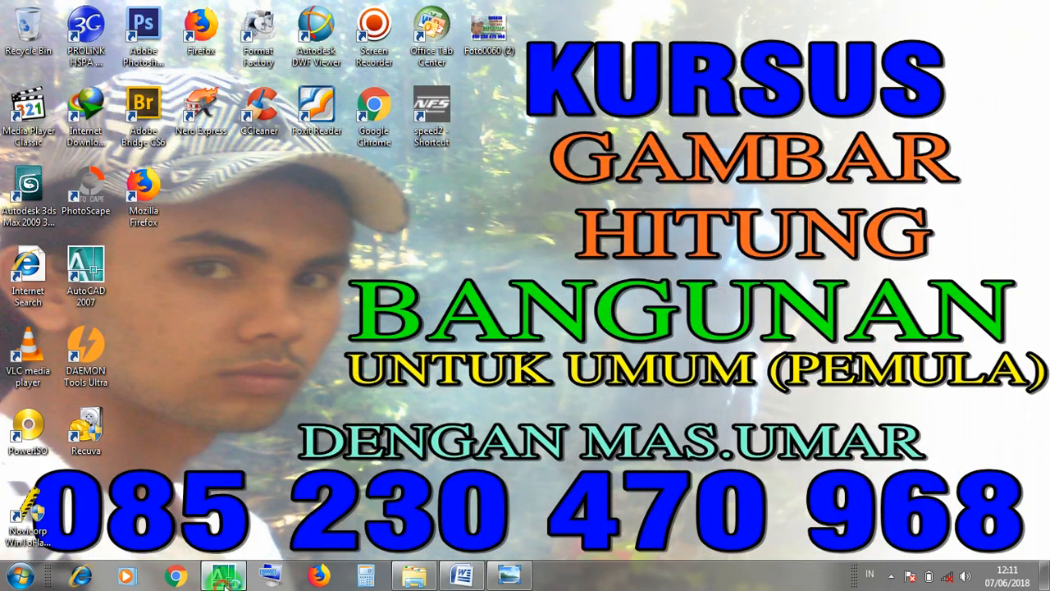
pyautogui.click(237, 574)
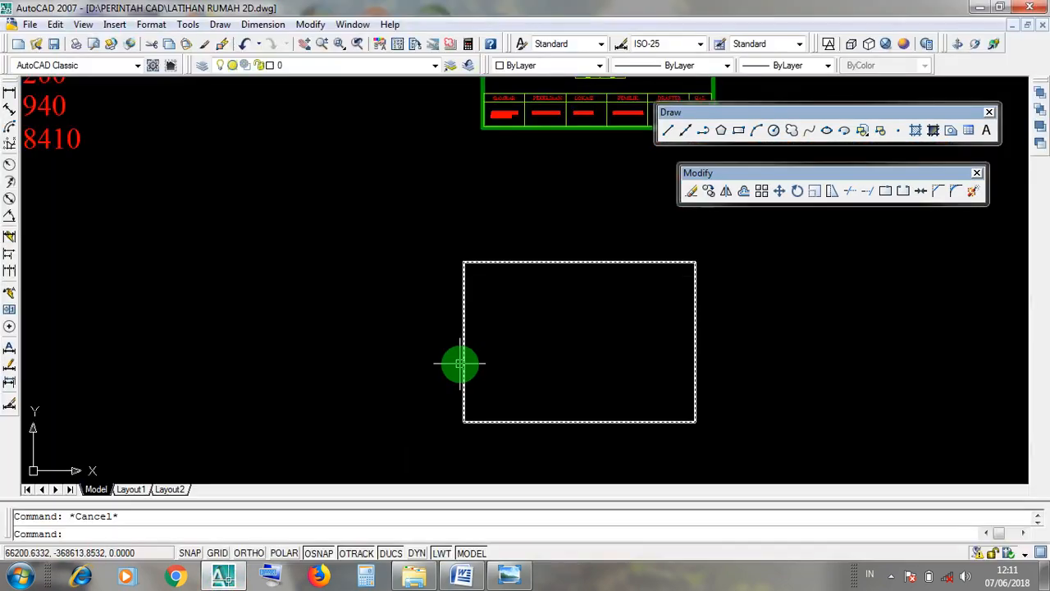
# Offset the rectangle 25 units inward for a double-line frame, then zoom so it fills the view.
pyautogui.click(745, 192)
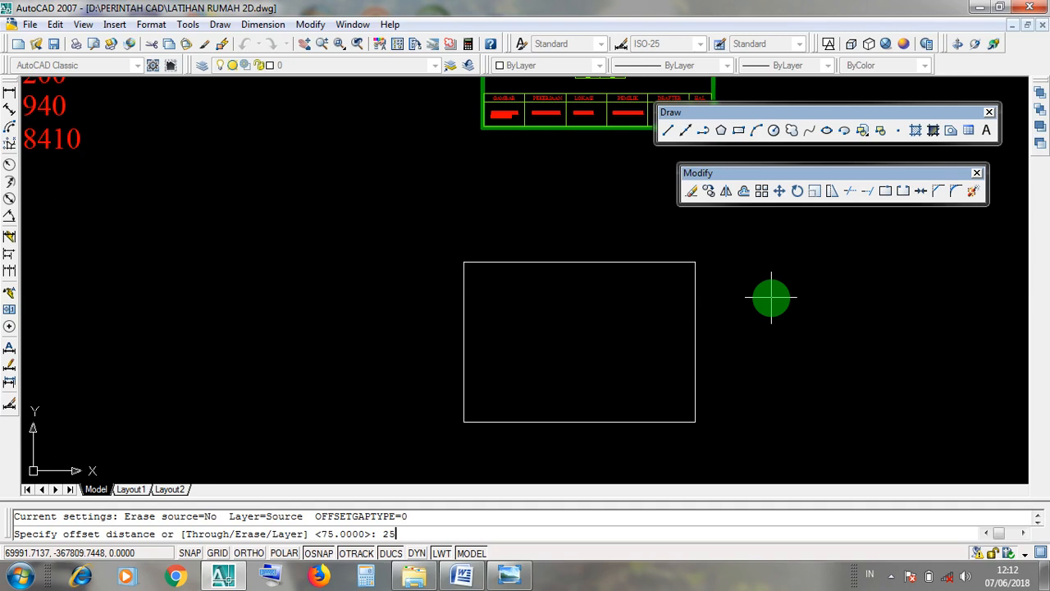
pyautogui.press('Return')
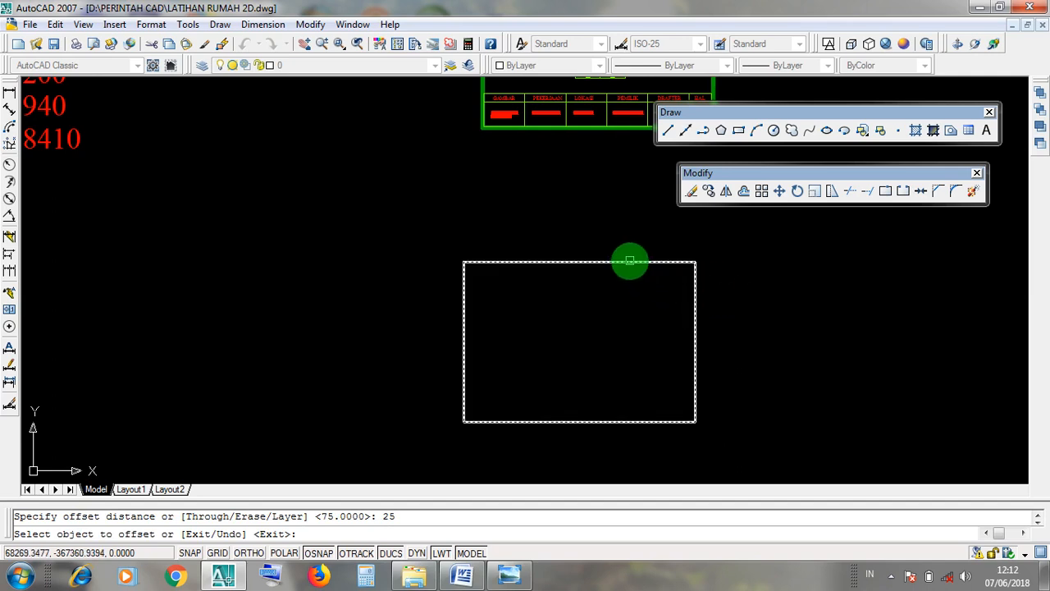
pyautogui.click(629, 261)
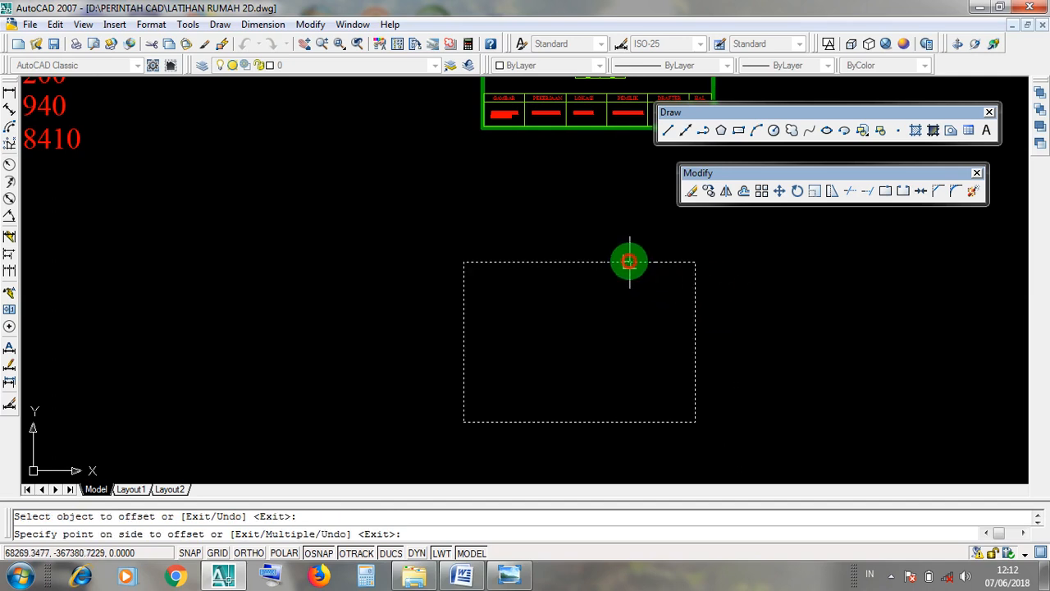
pyautogui.click(594, 348)
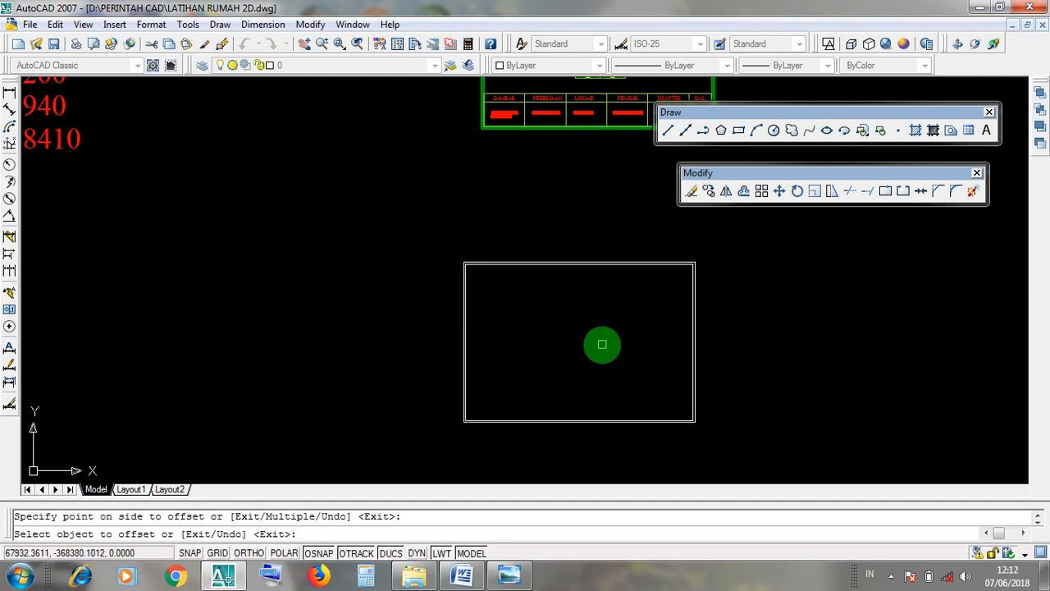
pyautogui.press('Return')
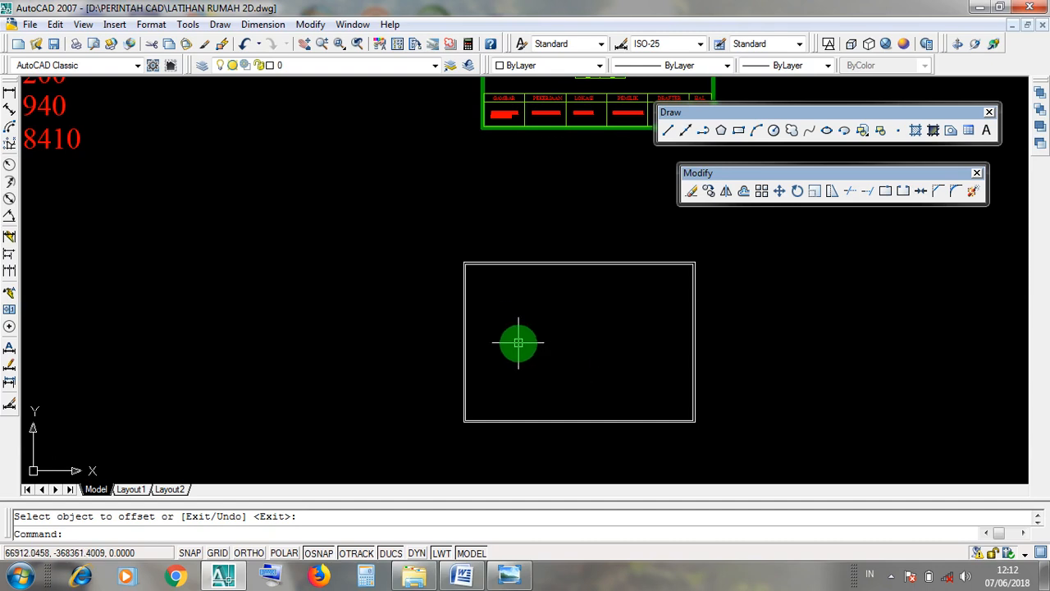
pyautogui.scroll(2, 557, 311)
pyautogui.moveTo(556, 310)
pyautogui.mouseDown(button='middle')
pyautogui.moveTo(547, 317)
pyautogui.moveTo(413, 222)
pyautogui.mouseUp(button='middle')
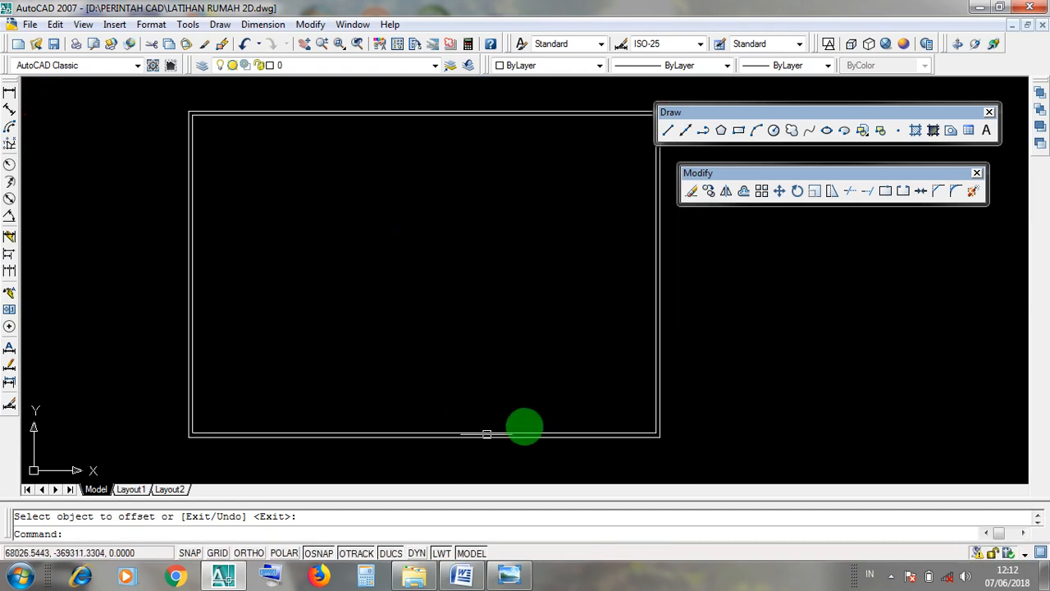
pyautogui.moveTo(485, 334); pyautogui.dragTo(513, 379, button='middle')
pyautogui.moveTo(532, 421); pyautogui.dragTo(525, 387, button='middle')
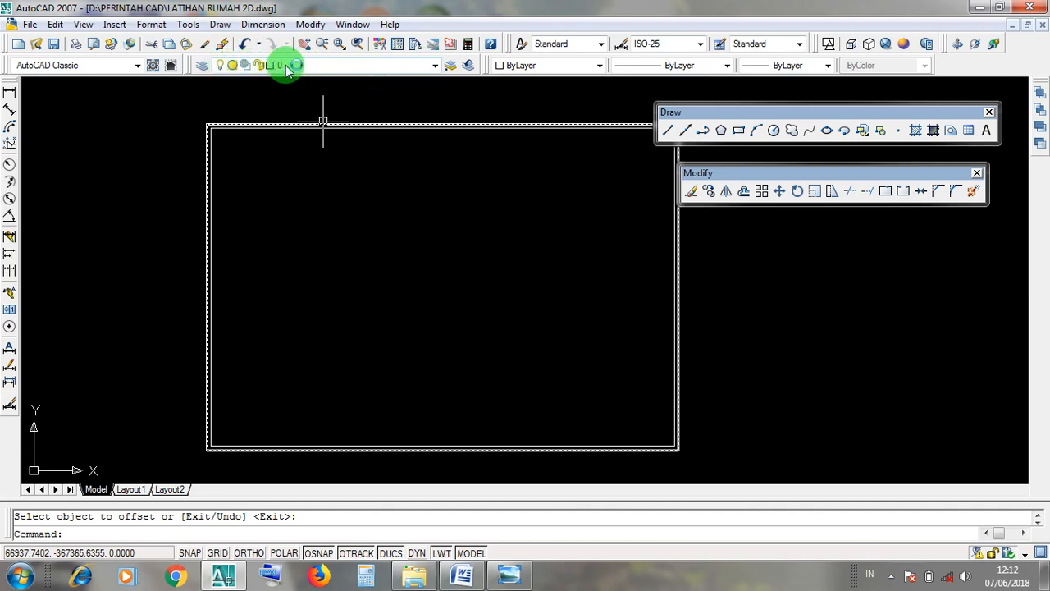
pyautogui.click(436, 68)
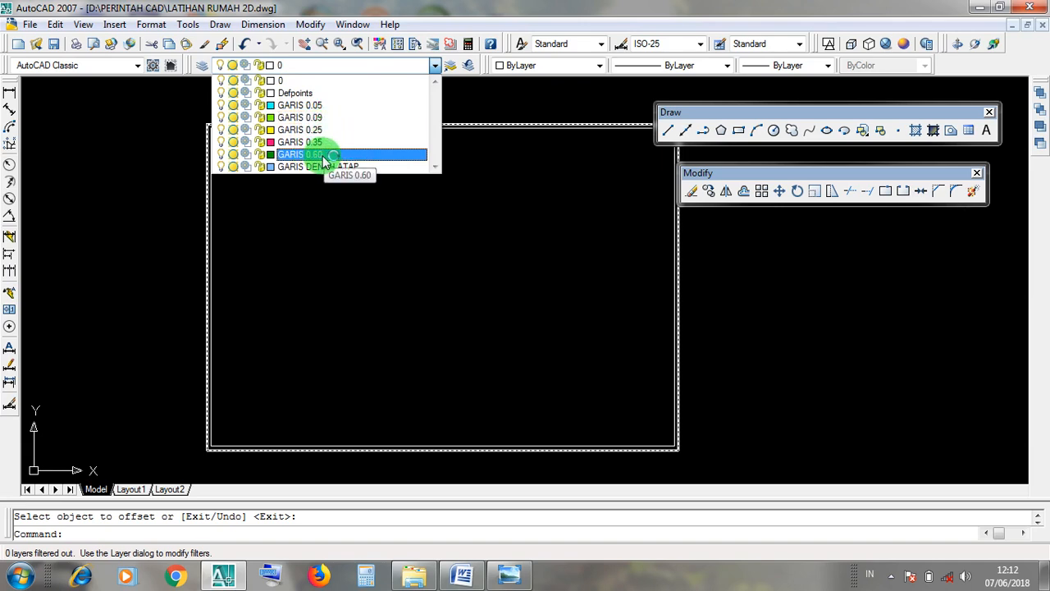
pyautogui.click(386, 298)
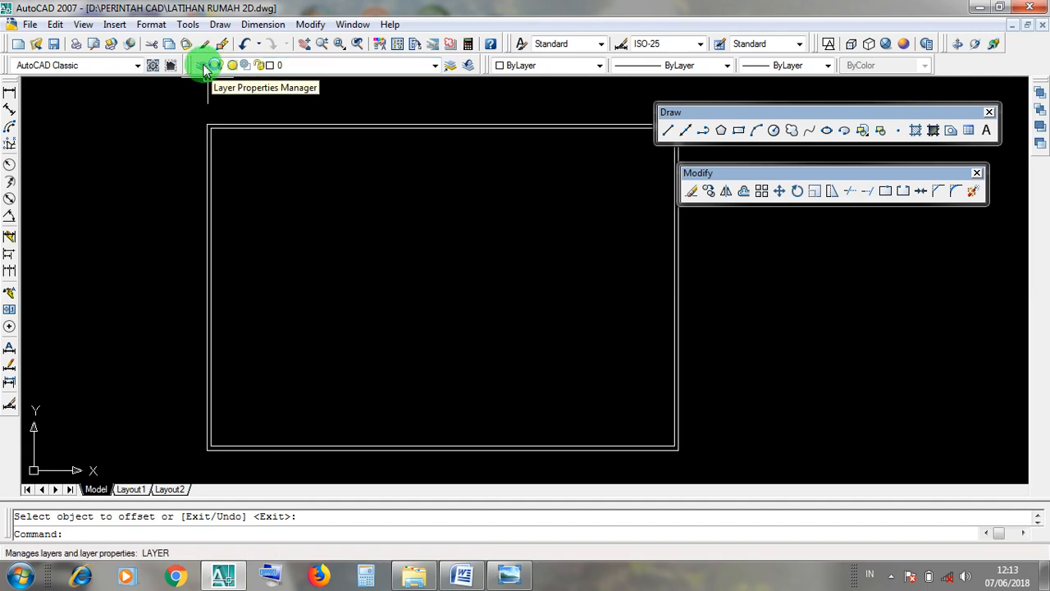
pyautogui.click(206, 69)
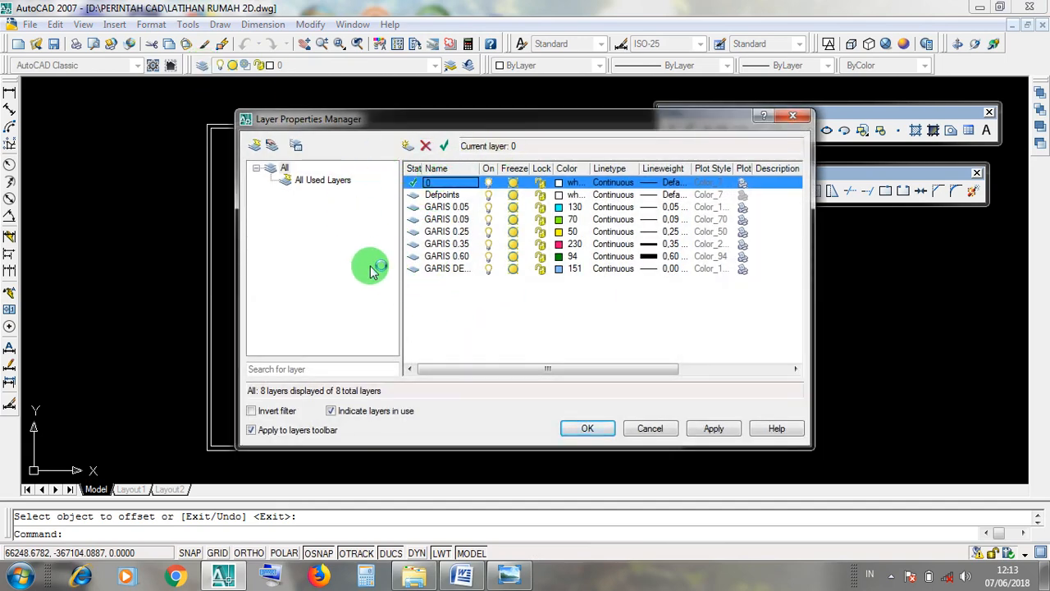
pyautogui.click(459, 219)
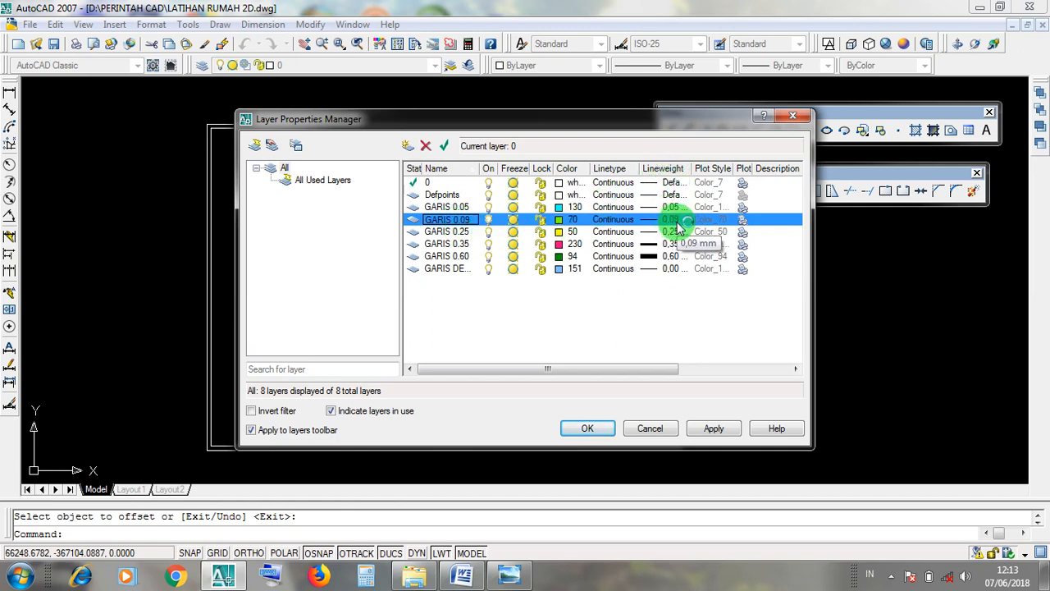
pyautogui.click(446, 255)
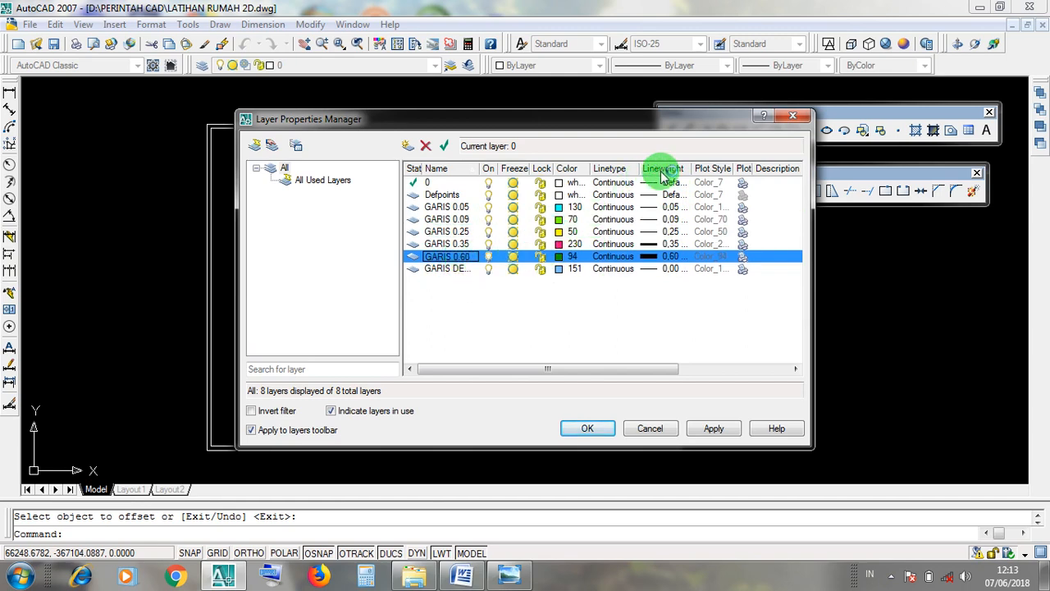
pyautogui.click(652, 263)
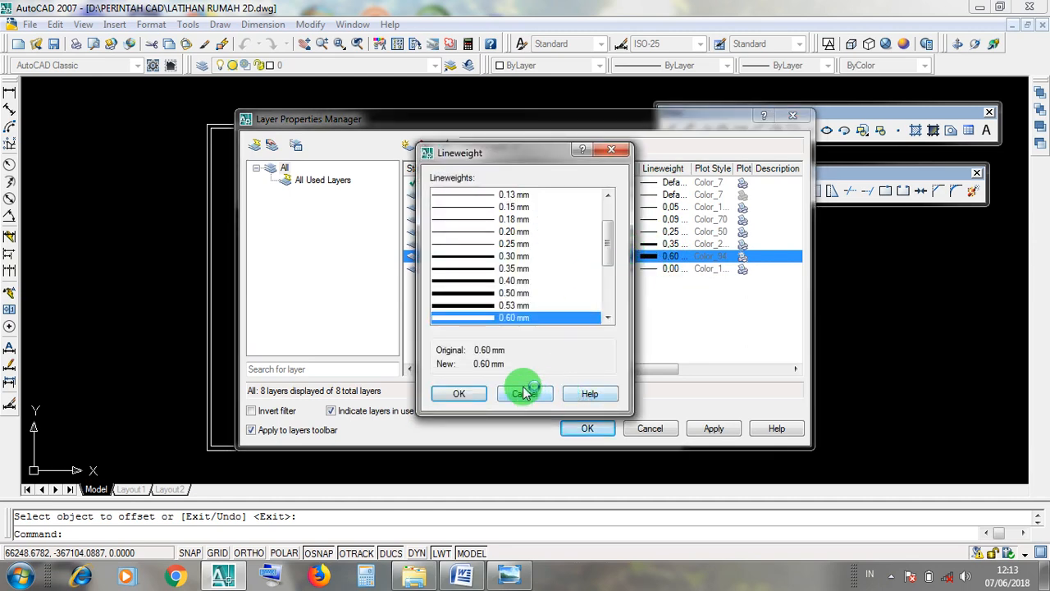
pyautogui.click(526, 394)
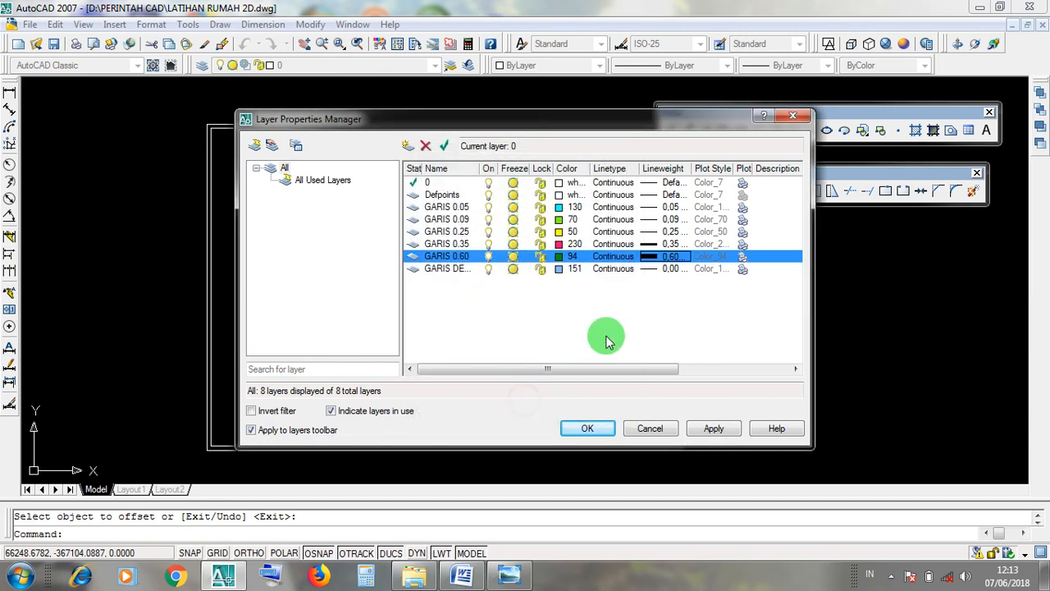
pyautogui.click(647, 432)
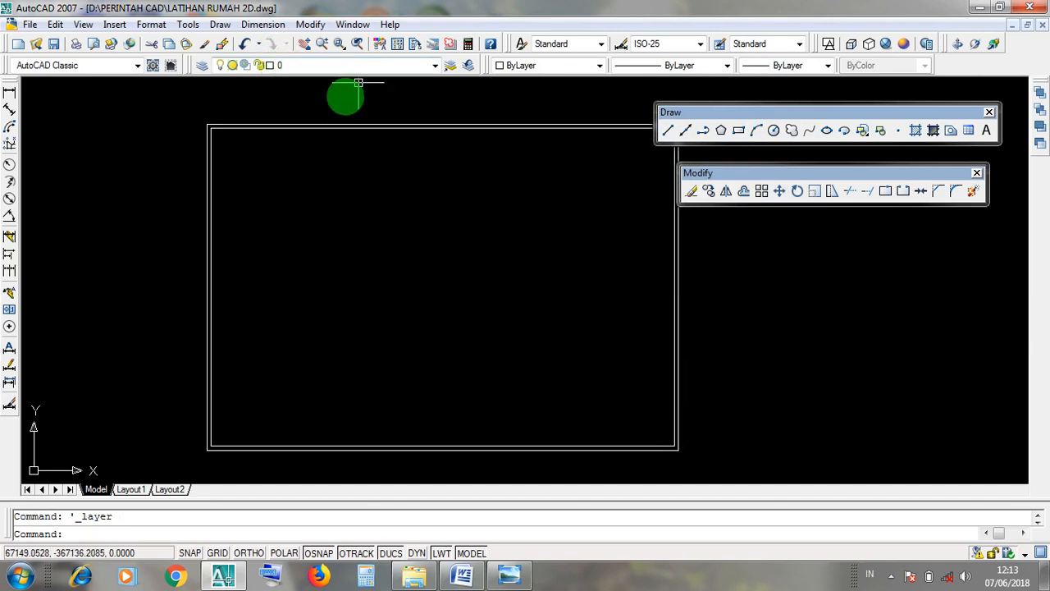
# Pan and zoom around the frame and select its inner 25-unit offset rectangle.
pyautogui.moveTo(524, 398); pyautogui.dragTo(485, 399, button='middle')
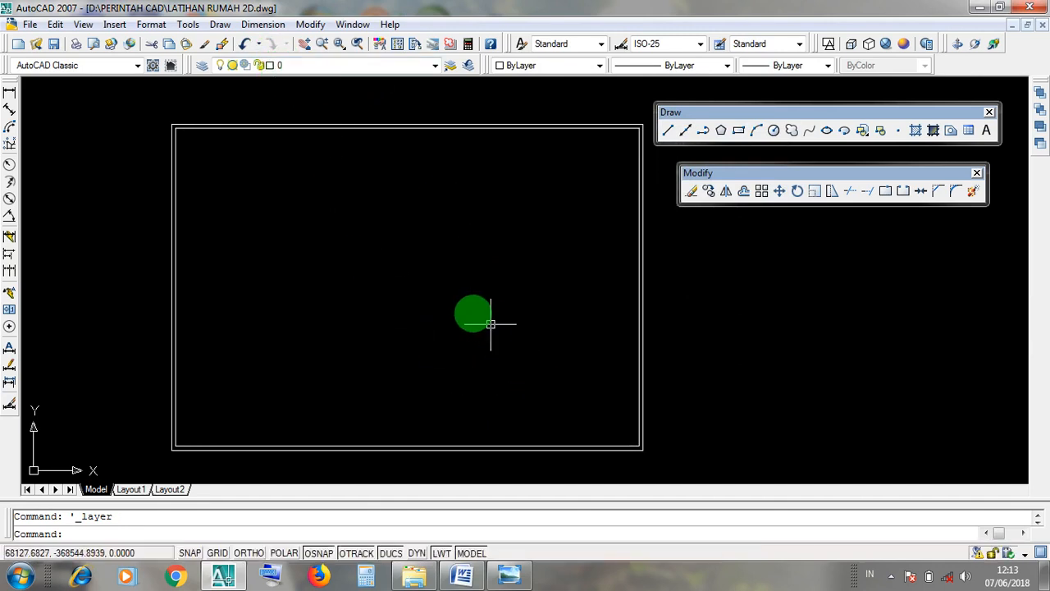
pyautogui.moveTo(470, 312); pyautogui.dragTo(482, 325, button='middle')
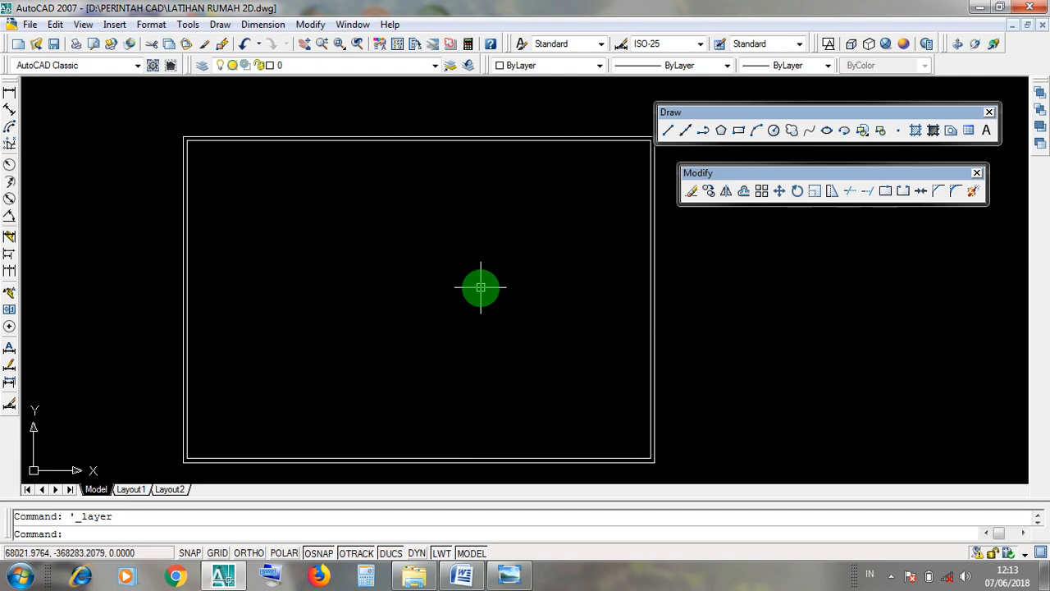
pyautogui.moveTo(434, 288); pyautogui.dragTo(407, 274, button='middle')
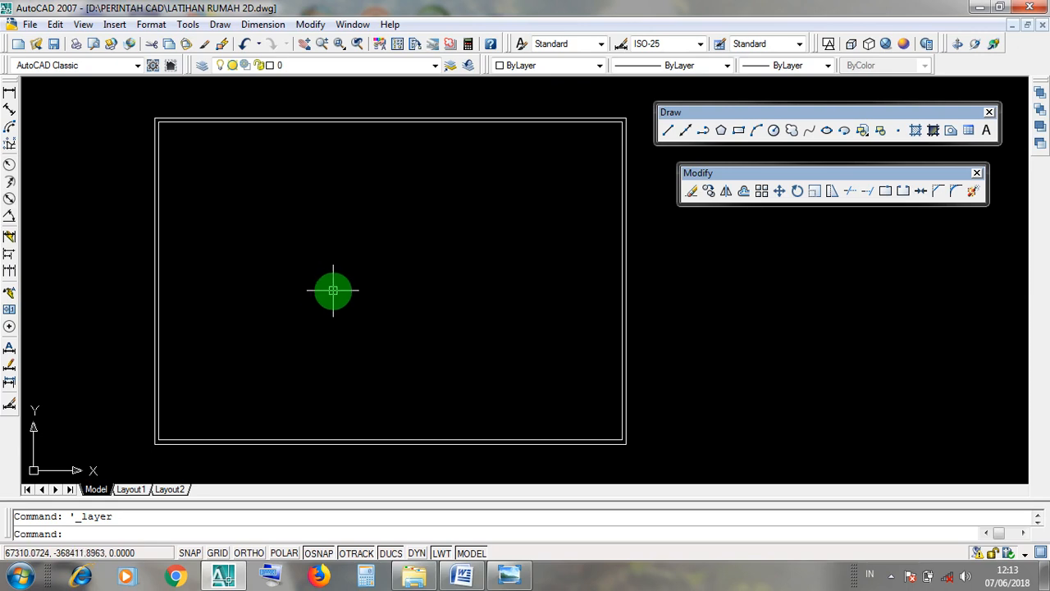
pyautogui.moveTo(325, 335)
pyautogui.mouseDown(button='middle')
pyautogui.moveTo(341, 359)
pyautogui.moveTo(349, 328)
pyautogui.mouseUp(button='middle')
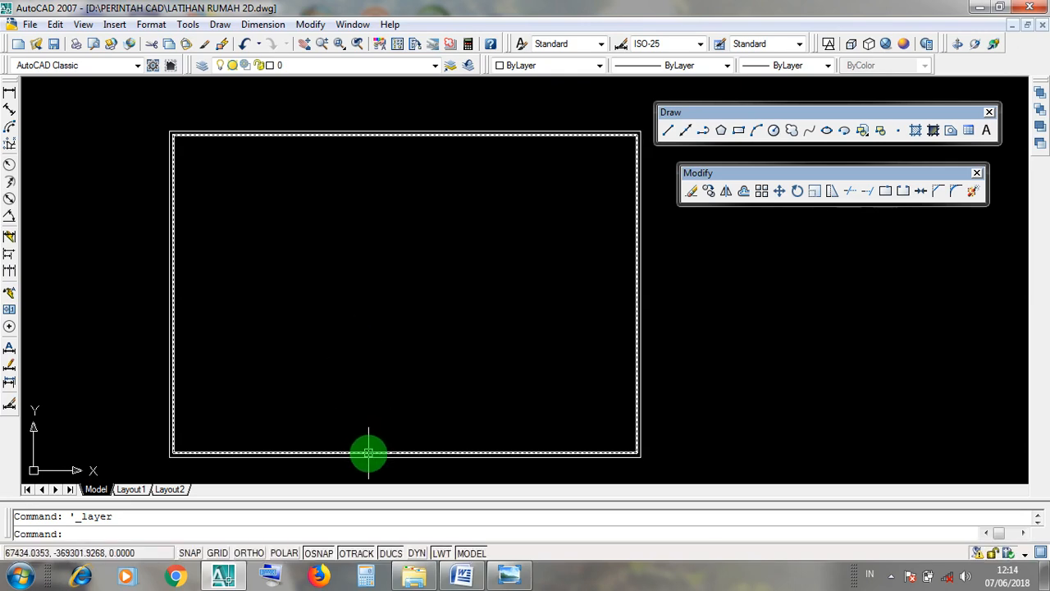
pyautogui.scroll(3, 369, 452)
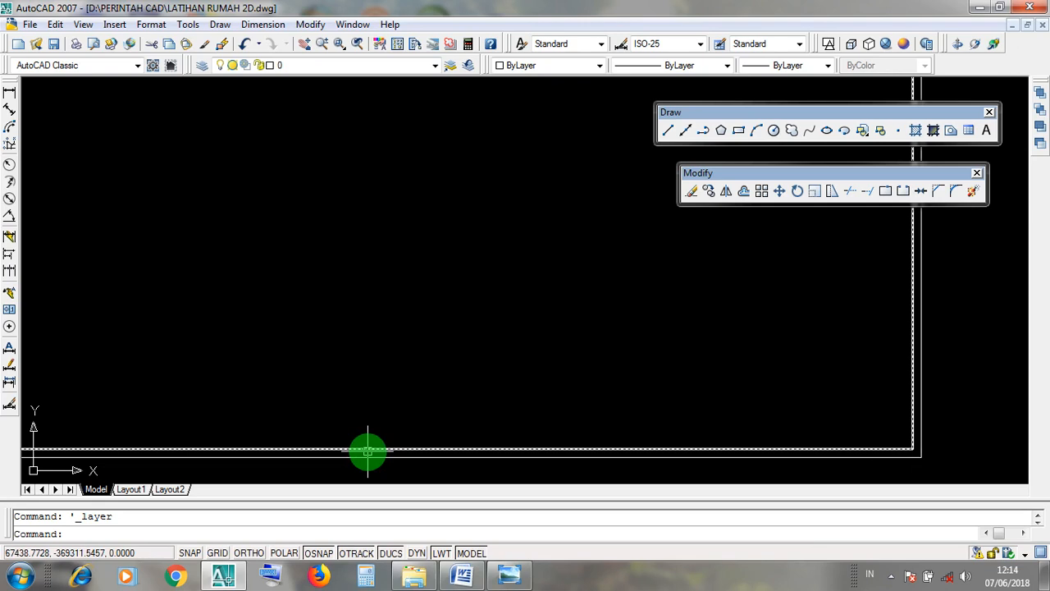
pyautogui.click(368, 450)
pyautogui.scroll(-3, 399, 399)
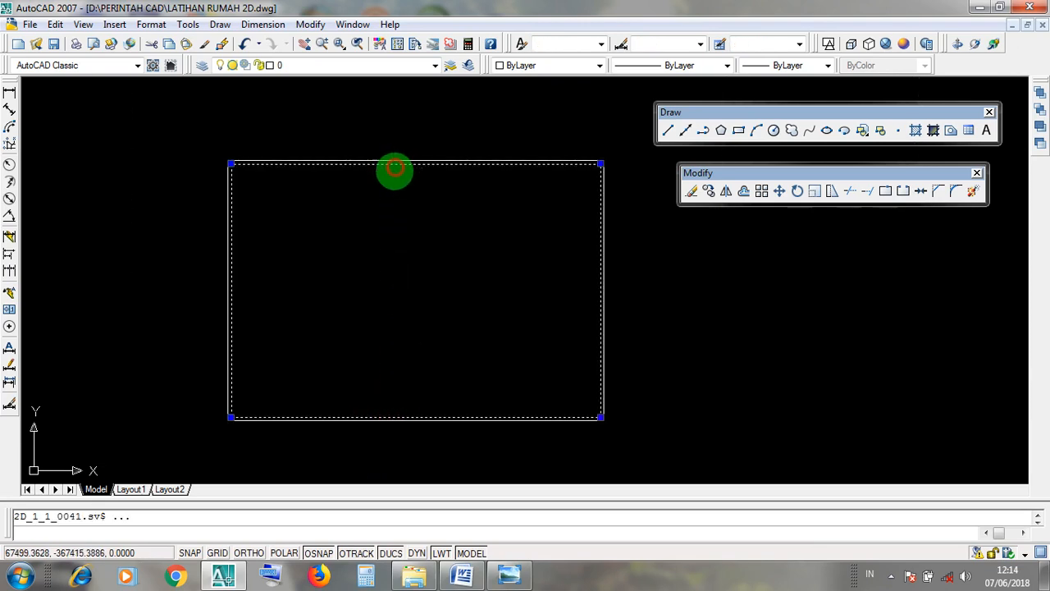
pyautogui.scroll(3, 481, 441)
pyautogui.scroll(-4, 481, 441)
pyautogui.scroll(1, 481, 327)
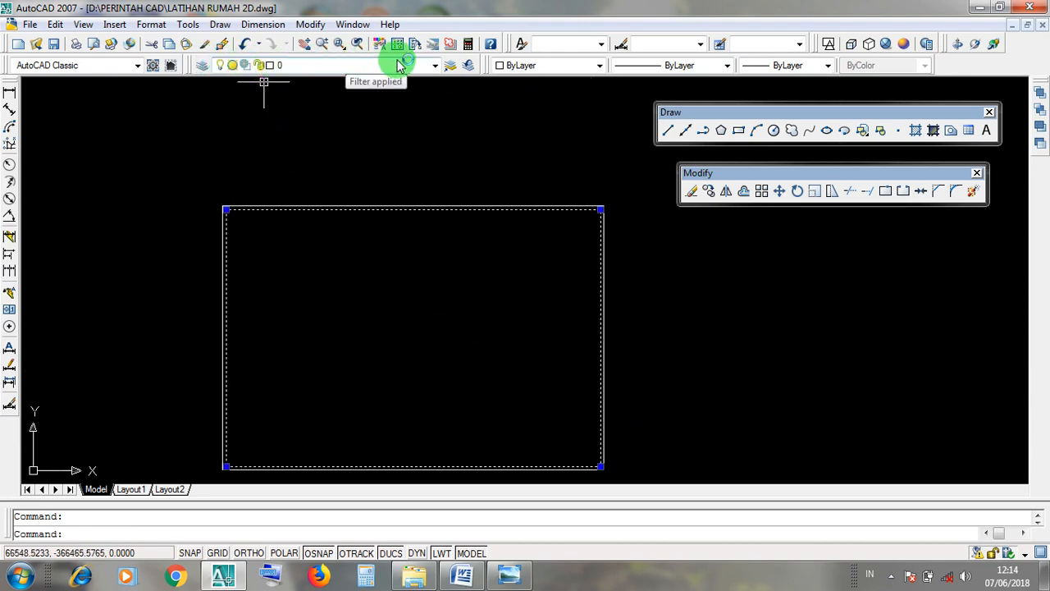
# Move the selected inner rectangle onto layer GARIS 0.09 and clear the selection.
pyautogui.click(434, 66)
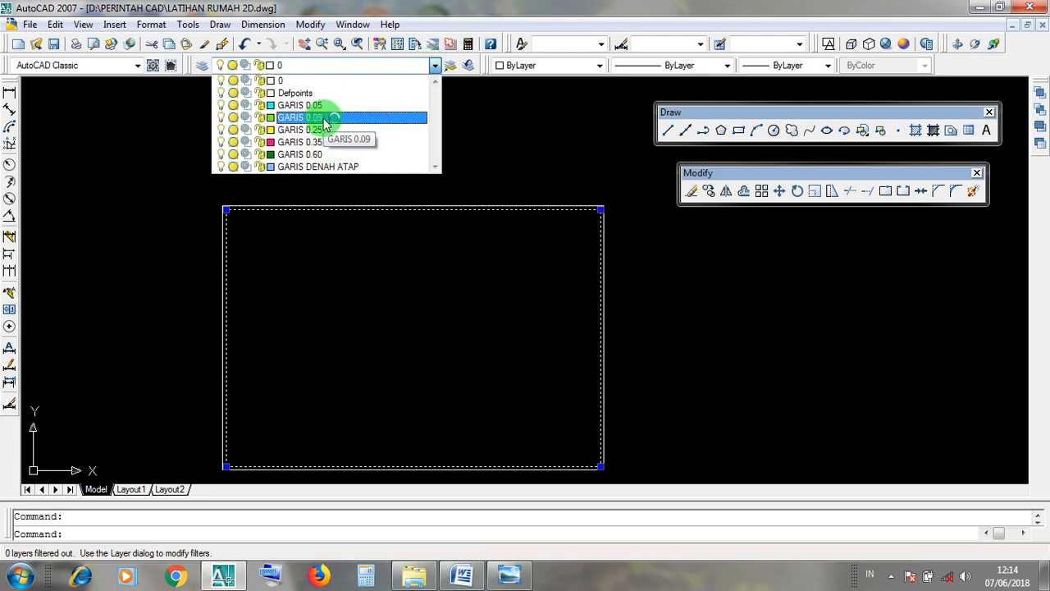
pyautogui.click(327, 121)
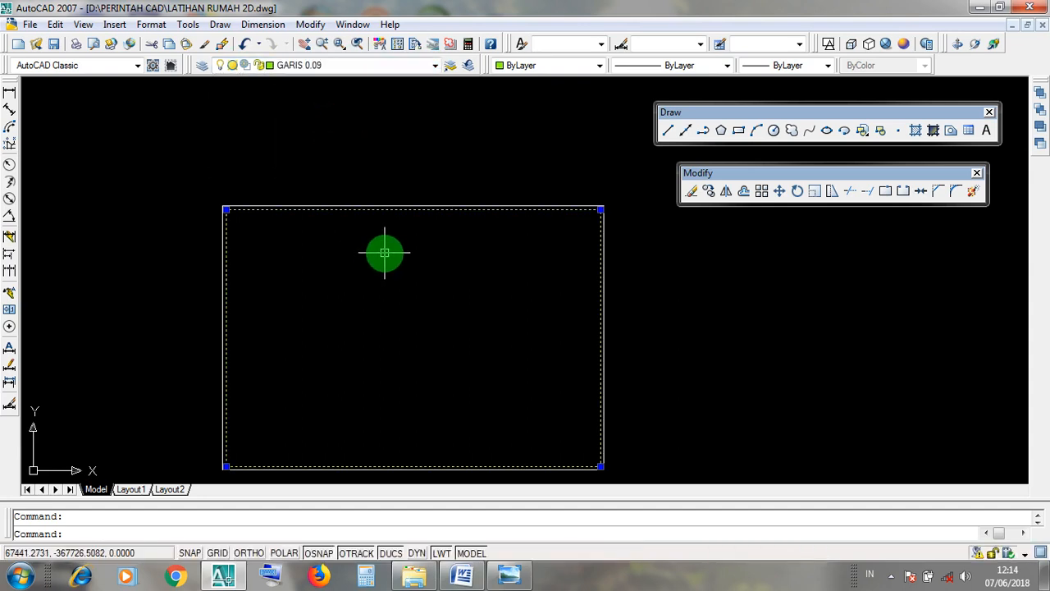
pyautogui.press('Escape')
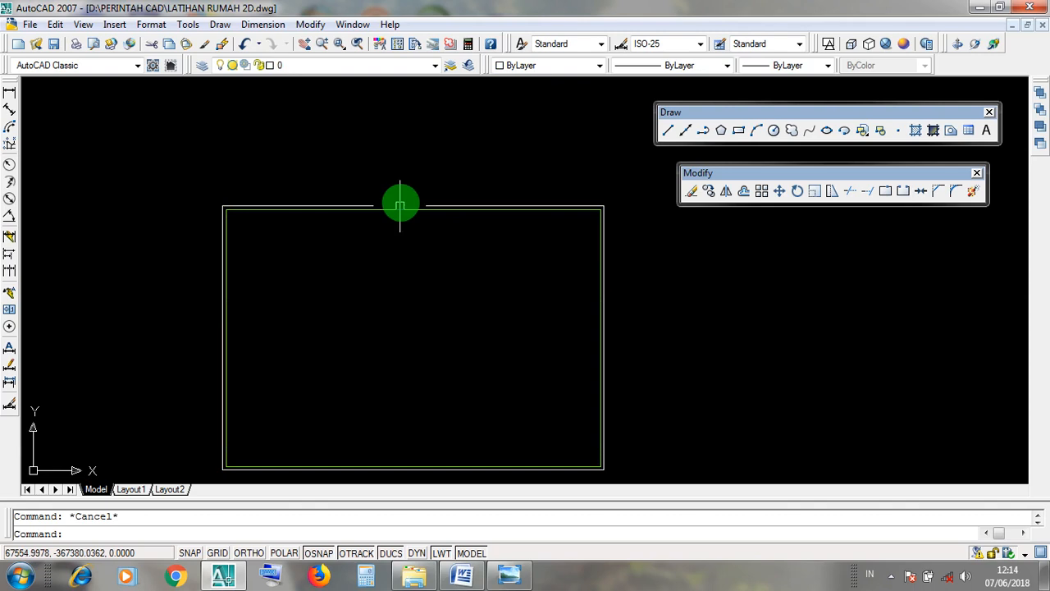
# Select the outer frame rectangle and centre the frame in the view.
pyautogui.scroll(3, 409, 203)
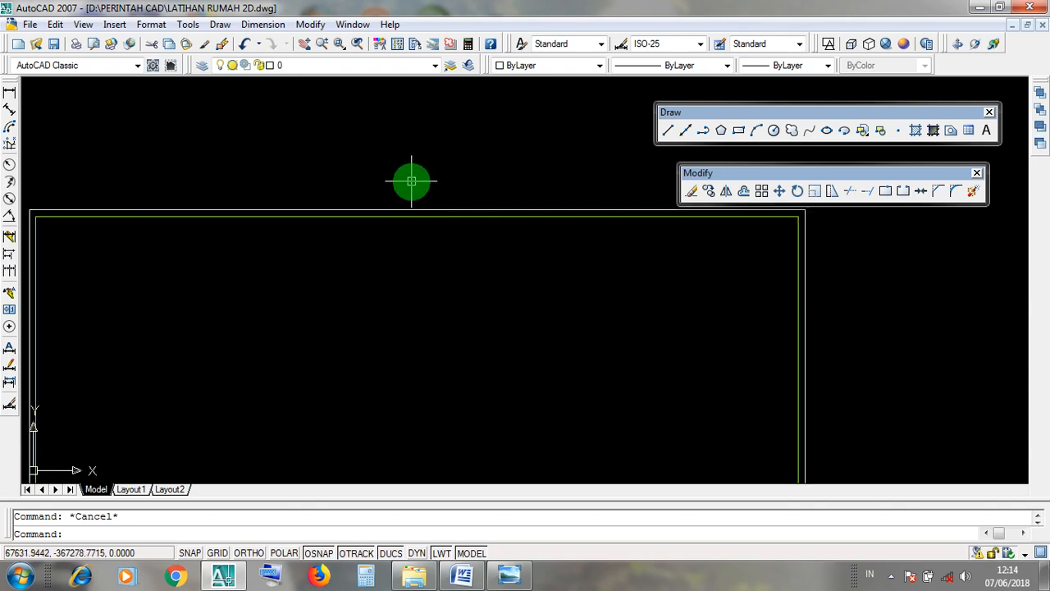
pyautogui.scroll(-2, 409, 203)
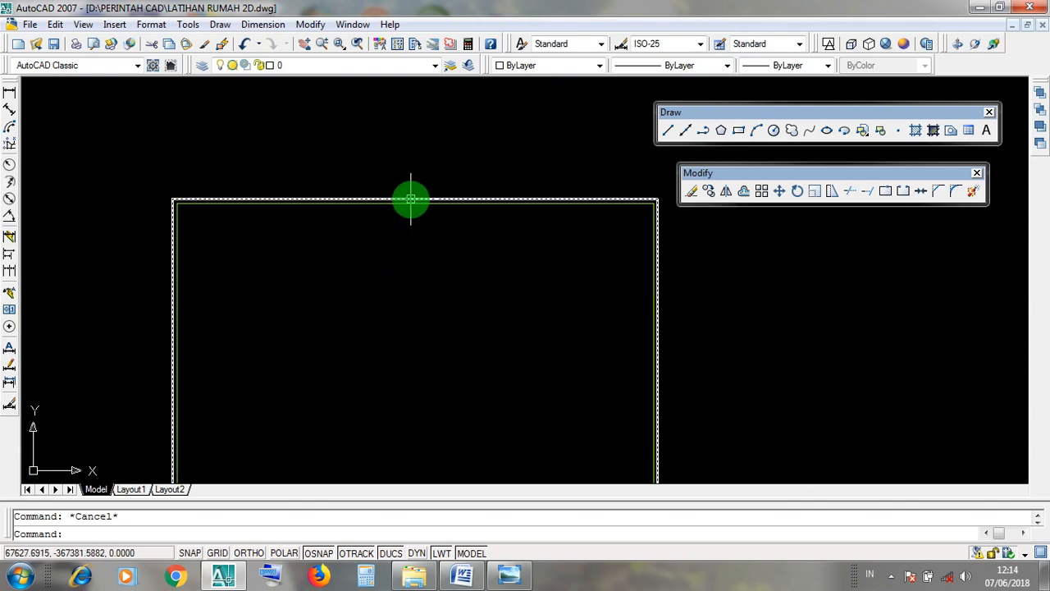
pyautogui.scroll(3, 411, 199)
pyautogui.click(411, 203)
pyautogui.scroll(-4, 427, 250)
pyautogui.moveTo(429, 276); pyautogui.dragTo(419, 191, button='middle')
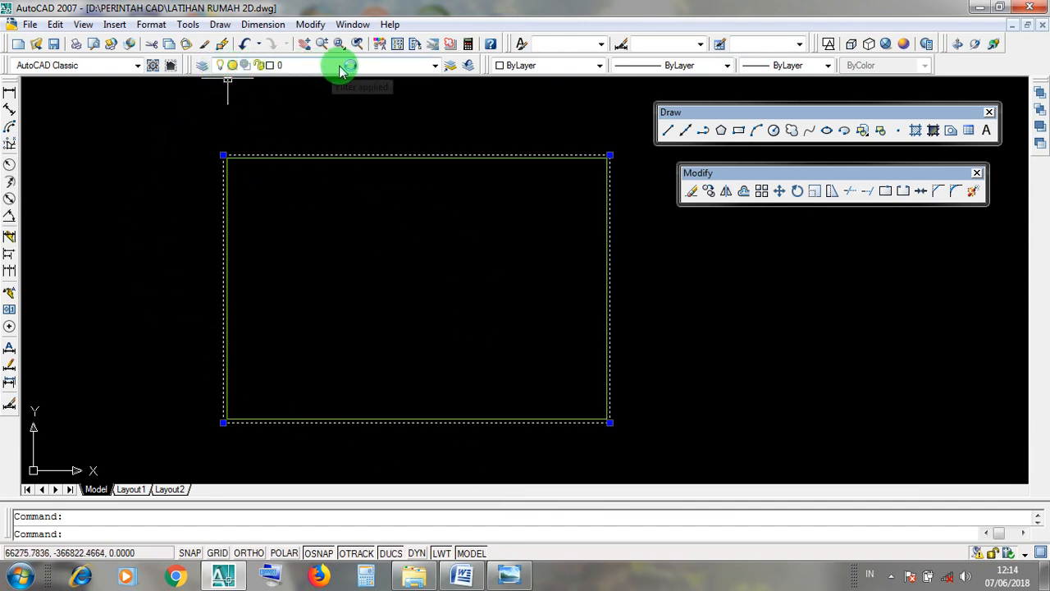
# Put the selected outer rectangle on layer GARIS 0.60, then deselect it.
pyautogui.click(435, 66)
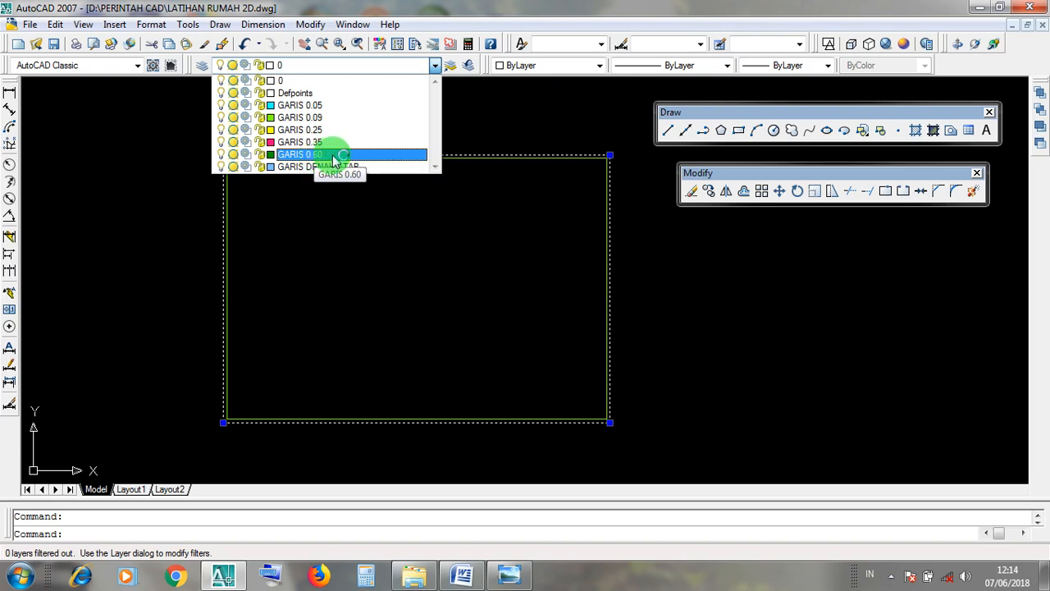
pyautogui.click(335, 156)
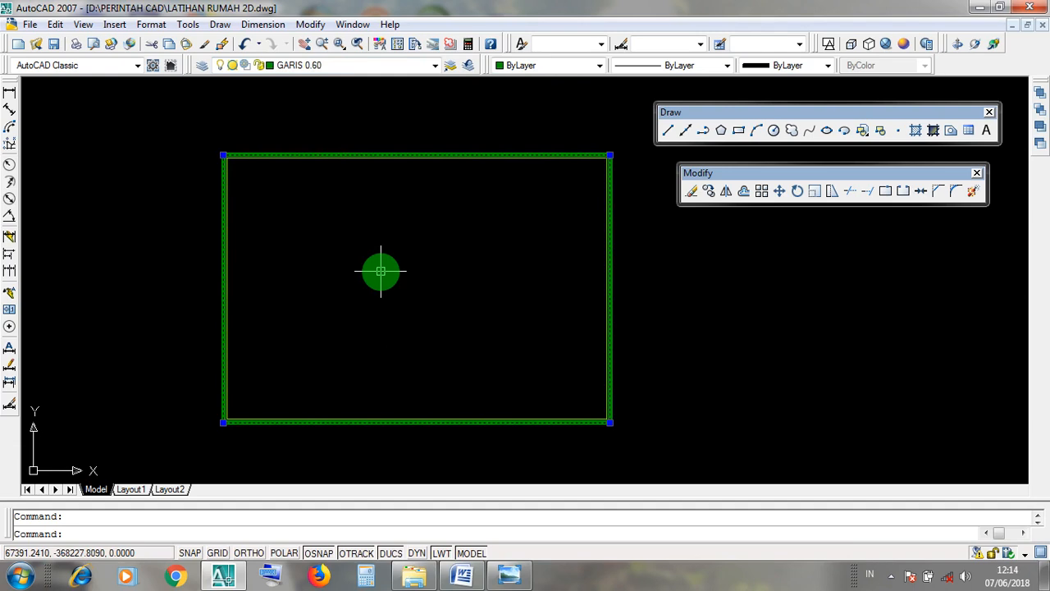
pyautogui.press('Escape')
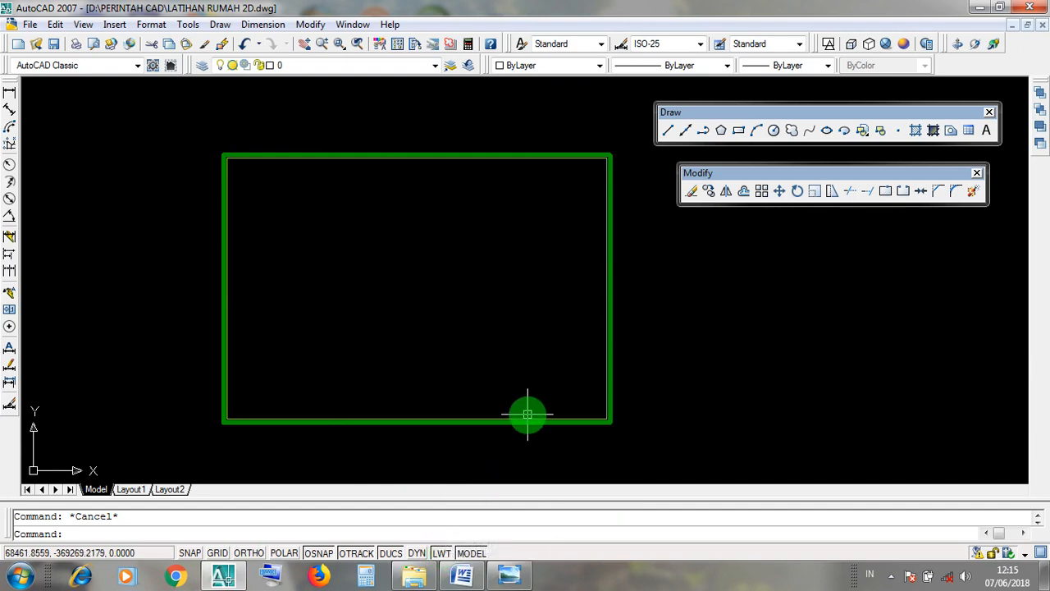
# Toggle lineweight display off and back on, then pan over to the title block's GAMBAR cell.
pyautogui.click(441, 553)
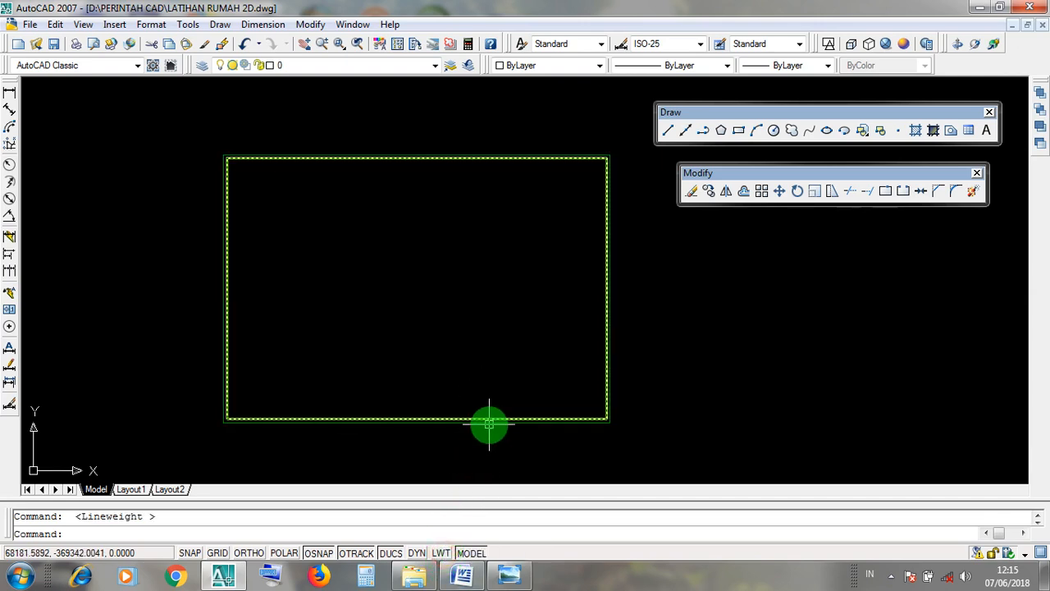
pyautogui.click(443, 553)
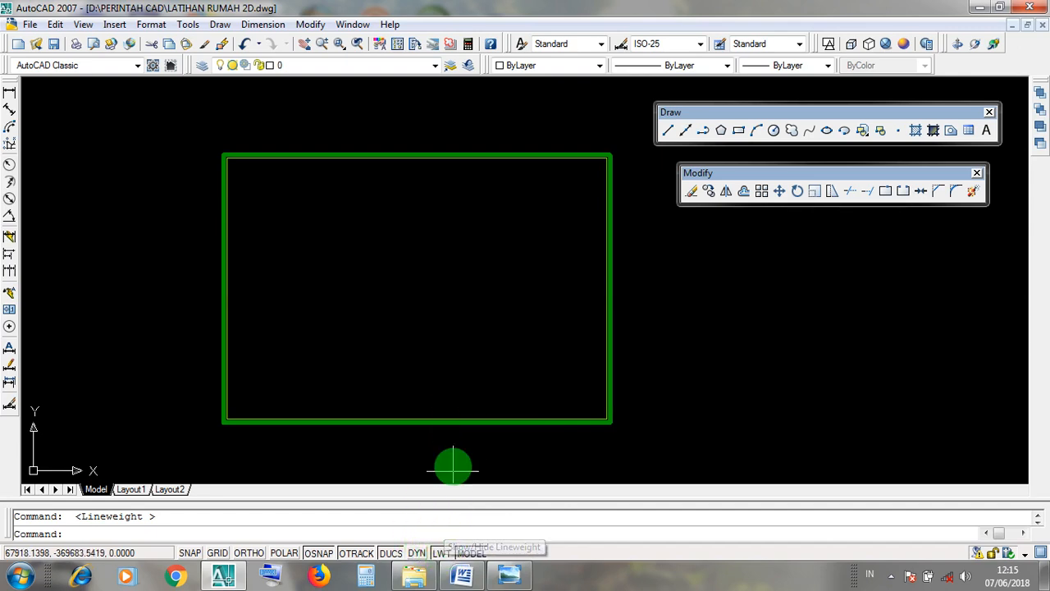
pyautogui.scroll(3, 447, 367)
pyautogui.scroll(-2, 447, 367)
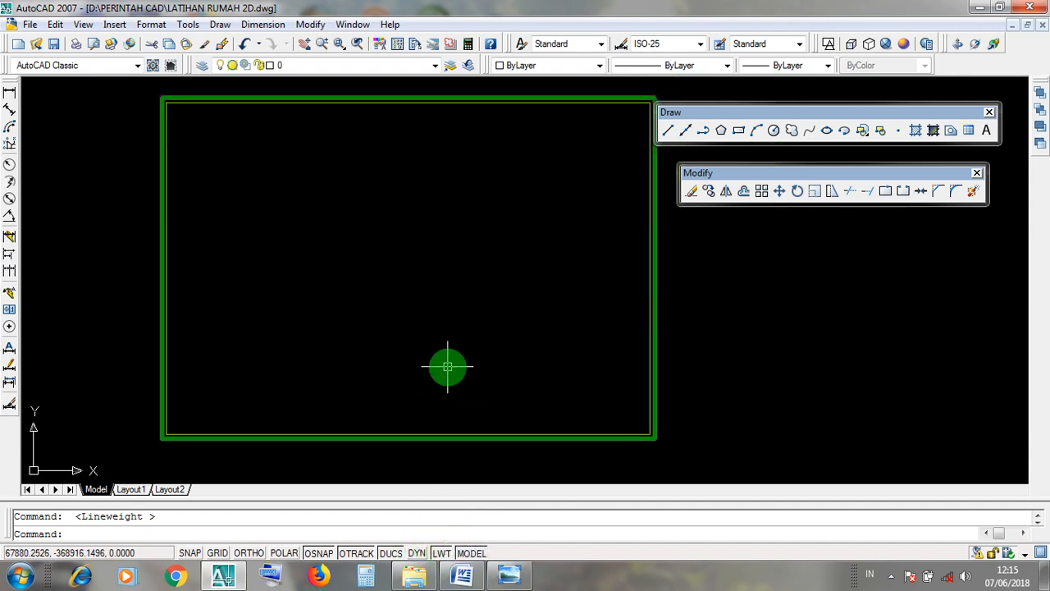
pyautogui.moveTo(429, 286)
pyautogui.mouseDown(button='middle')
pyautogui.moveTo(436, 354)
pyautogui.moveTo(375, 296)
pyautogui.mouseUp(button='middle')
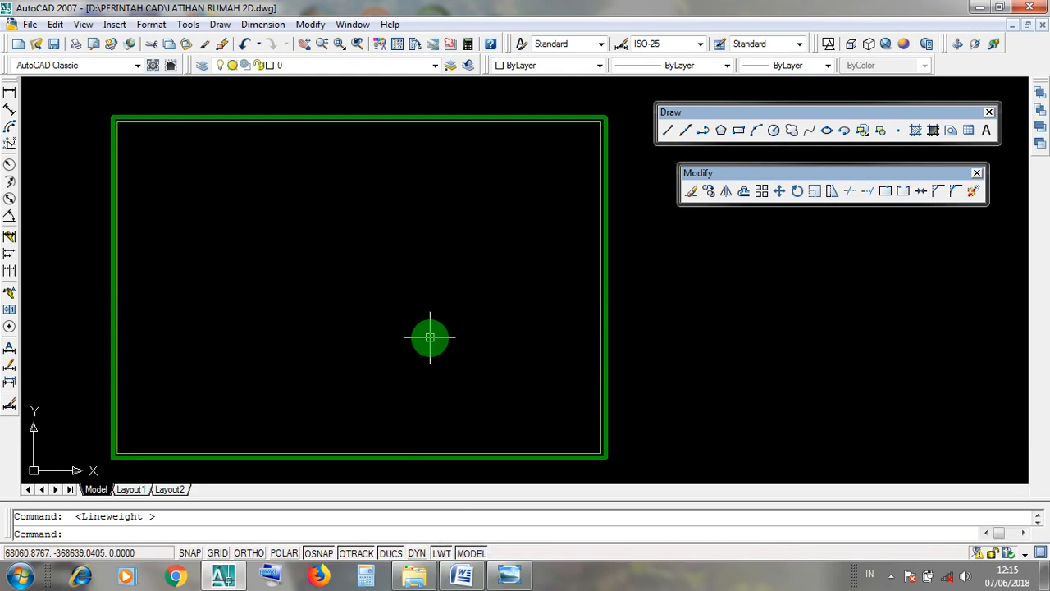
pyautogui.scroll(-8, 430, 337)
pyautogui.scroll(5, 411, 255)
pyautogui.scroll(2, 444, 374)
pyautogui.moveTo(427, 359); pyautogui.dragTo(282, 356, button='middle')
# Select the GAMBAR heading cell and the cell below it to inspect their grips.
pyautogui.click(191, 326)
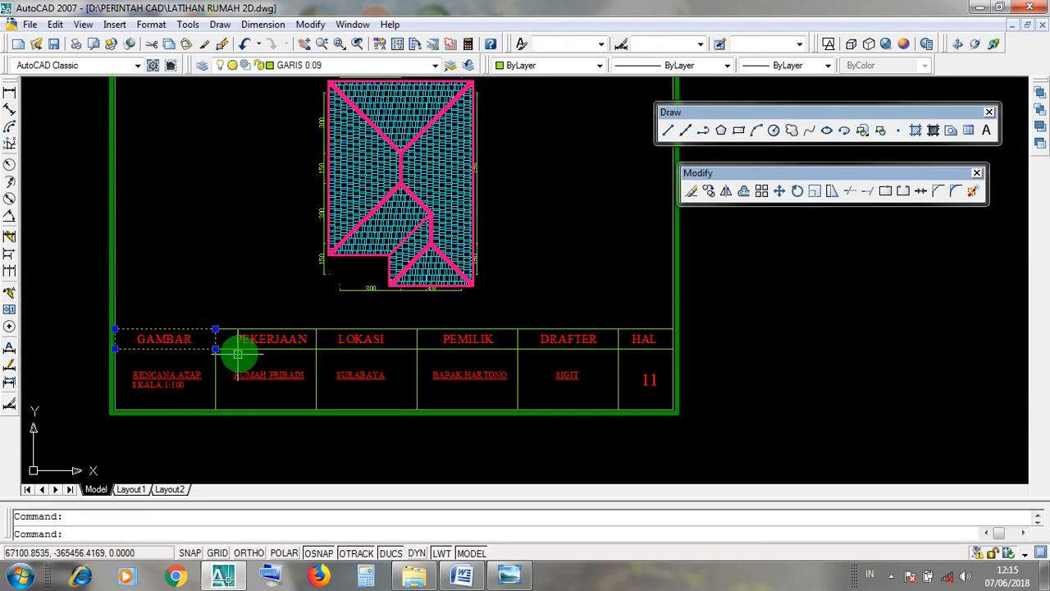
pyautogui.scroll(3, 179, 378)
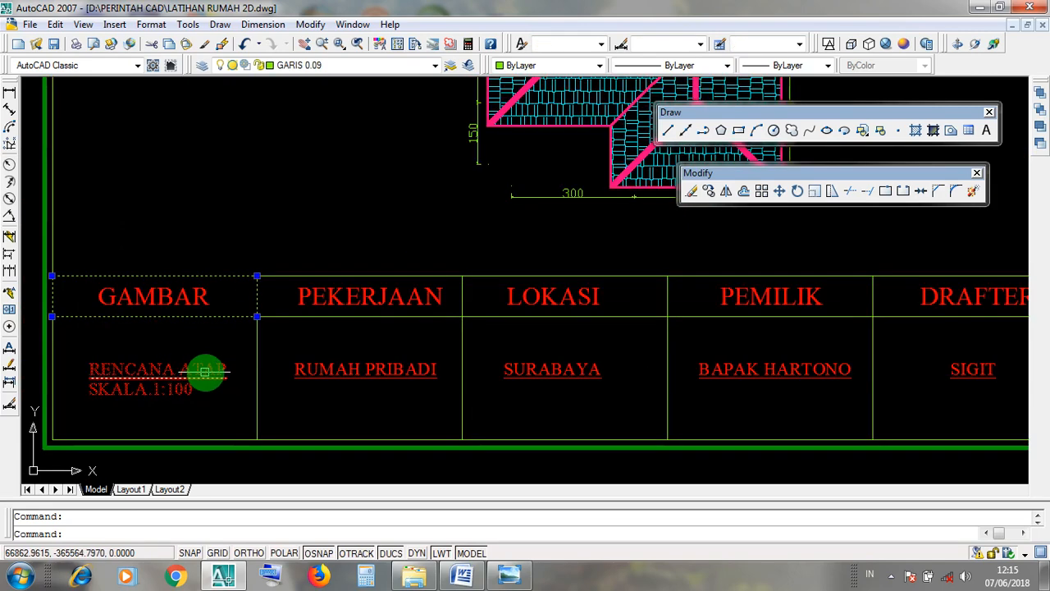
pyautogui.scroll(2, 42, 275)
pyautogui.moveTo(149, 258)
pyautogui.mouseDown(button='middle')
pyautogui.moveTo(225, 270)
pyautogui.moveTo(232, 286)
pyautogui.mouseUp(button='middle')
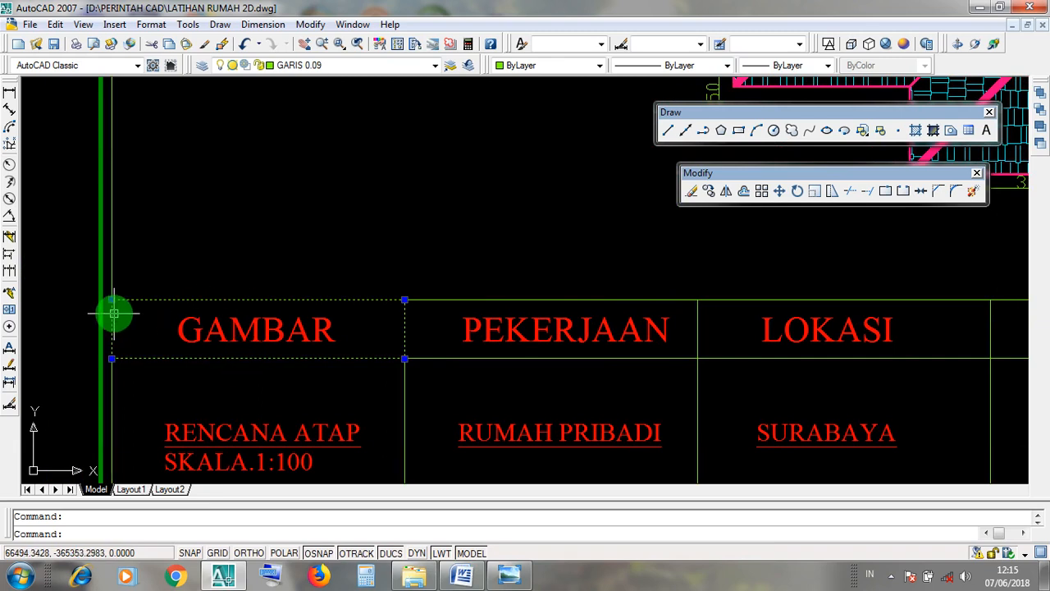
pyautogui.click(132, 358)
pyautogui.click(145, 298)
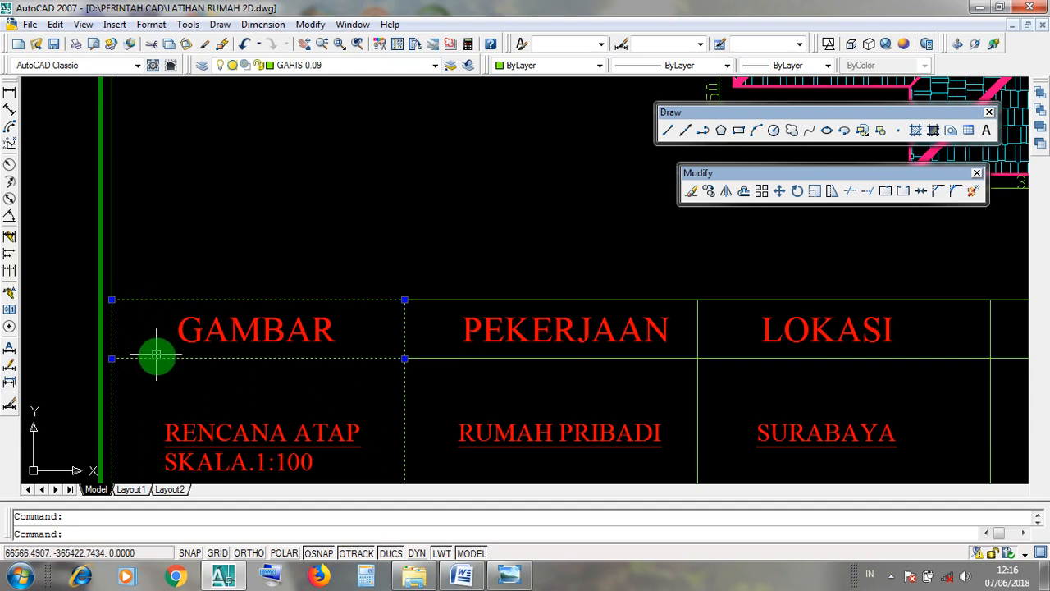
pyautogui.press('Escape')
# Select the GAMBAR and PEKERJAAN heading cells together, confirming they are separate rectangles.
pyautogui.click(110, 332)
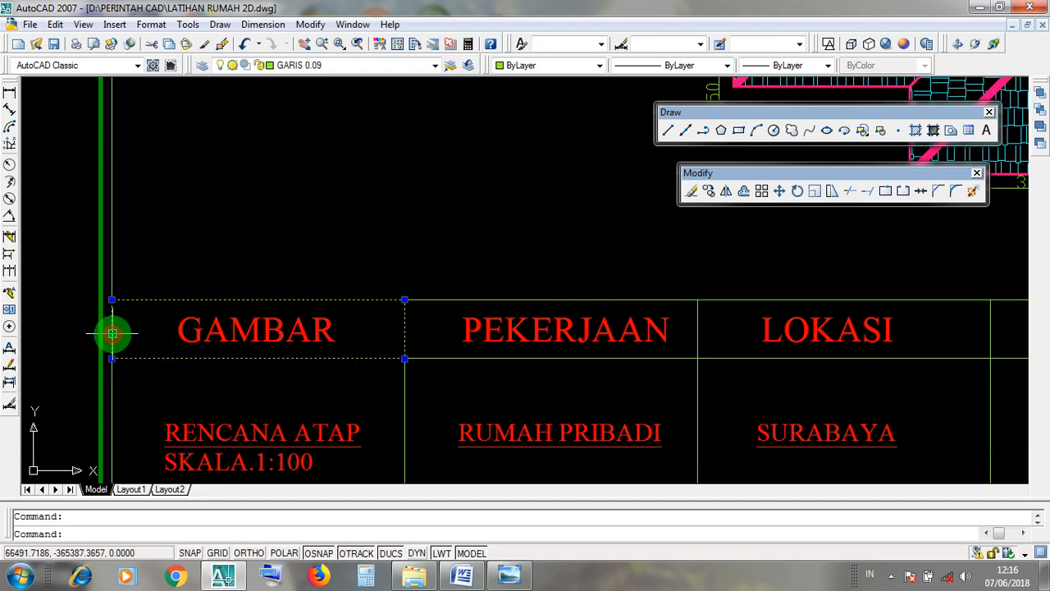
pyautogui.click(405, 334)
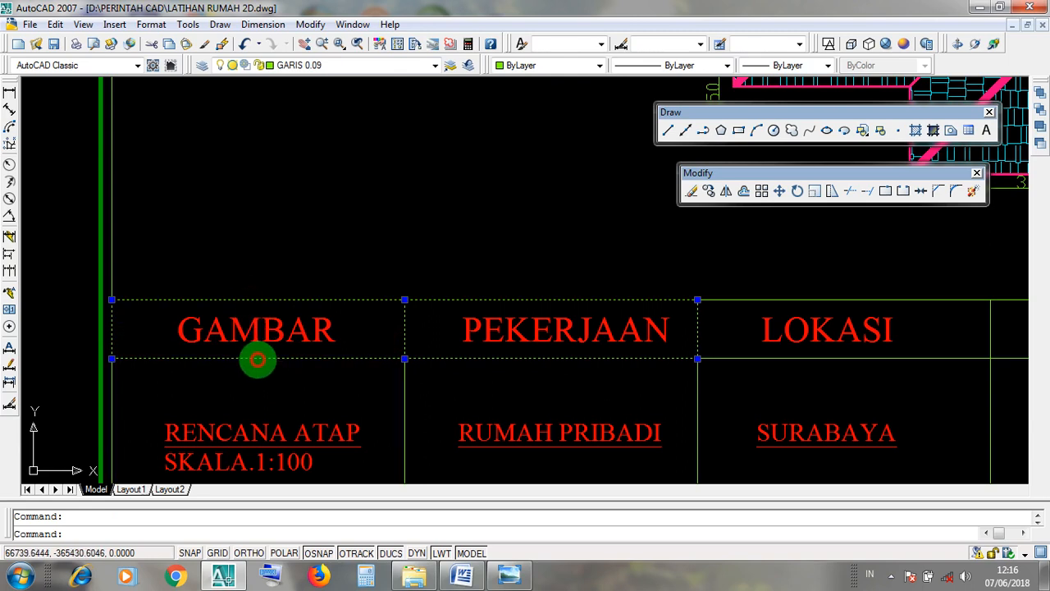
pyautogui.click(257, 359)
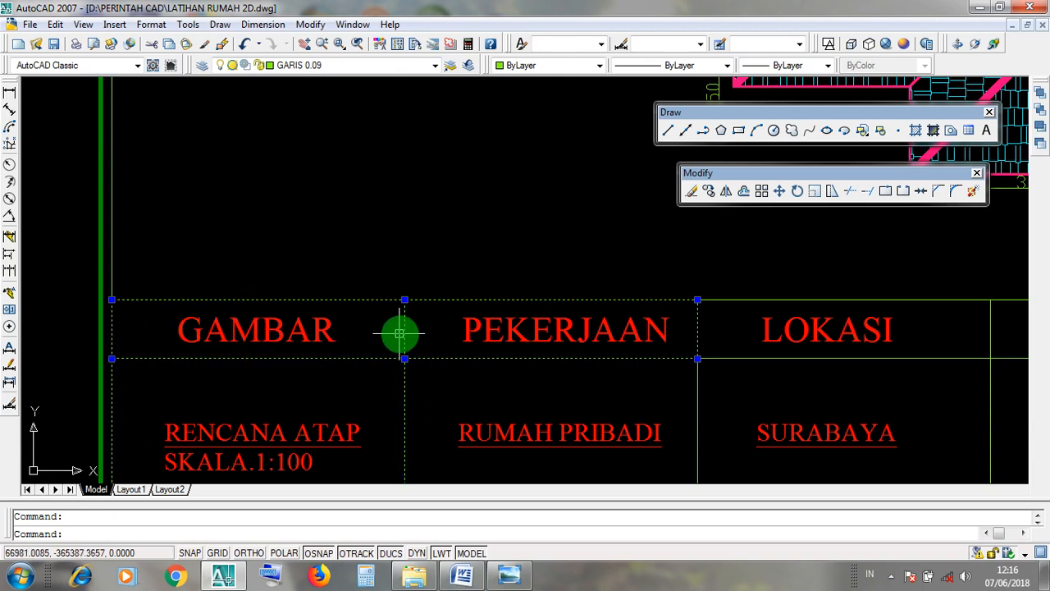
pyautogui.press('Escape')
pyautogui.click(111, 338)
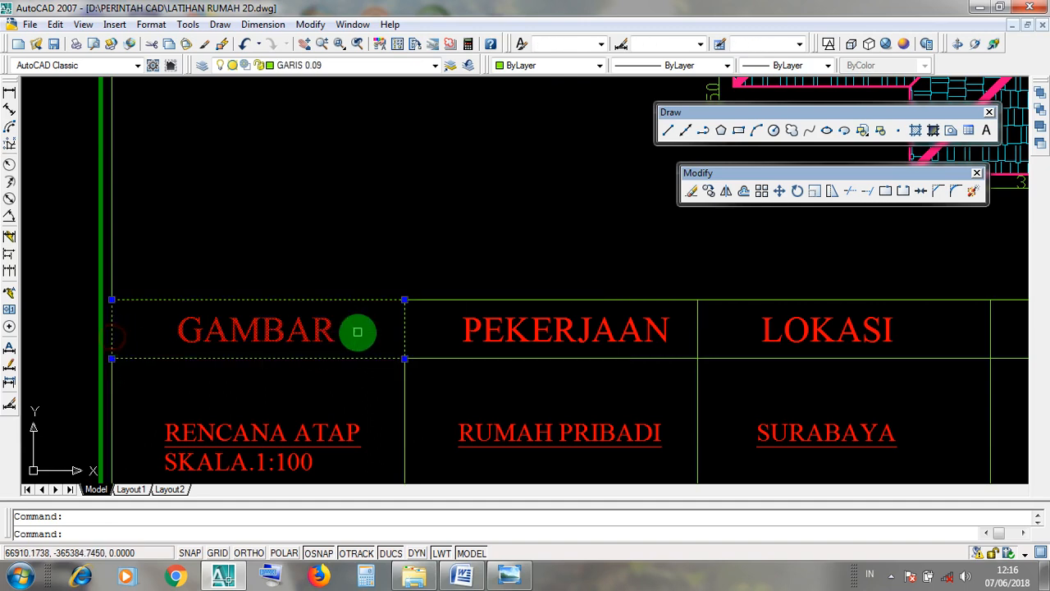
pyautogui.click(404, 337)
pyautogui.press('Escape')
pyautogui.click(354, 358)
pyautogui.press('Escape')
# Pan back toward the green frame and minimise AutoCAD.
pyautogui.scroll(-5, 368, 303)
pyautogui.scroll(4, 417, 451)
pyautogui.moveTo(446, 382); pyautogui.dragTo(358, 391, button='middle')
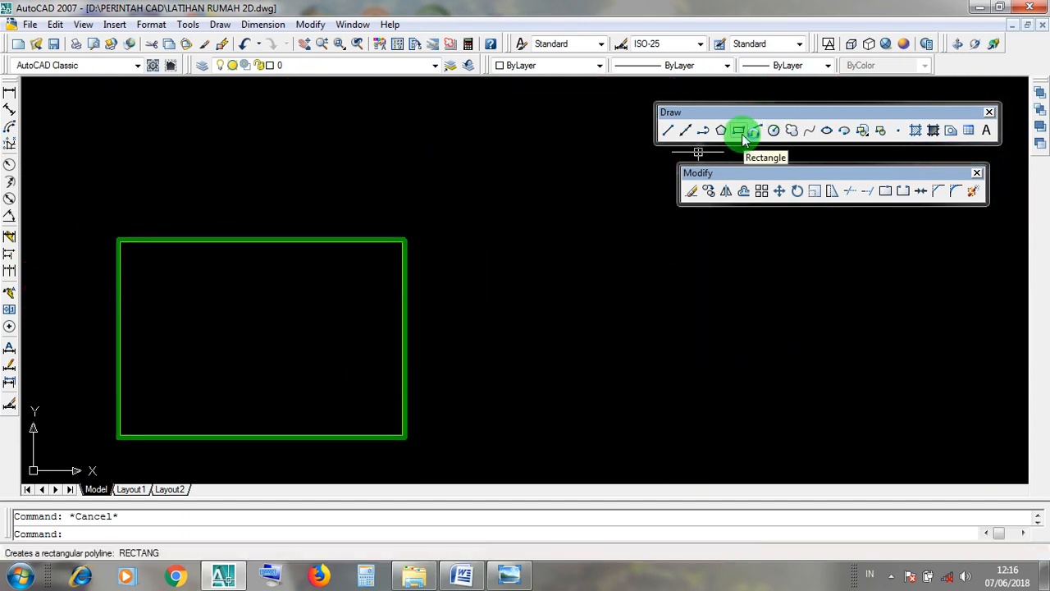
pyautogui.click(981, 8)
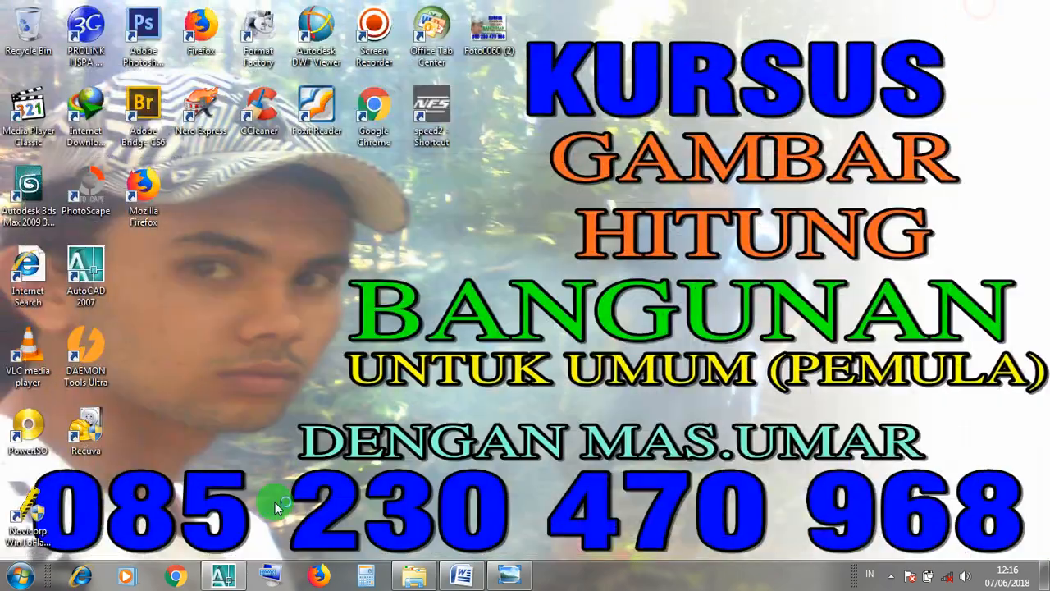
pyautogui.moveTo(462, 574)
pyautogui.click(426, 466)
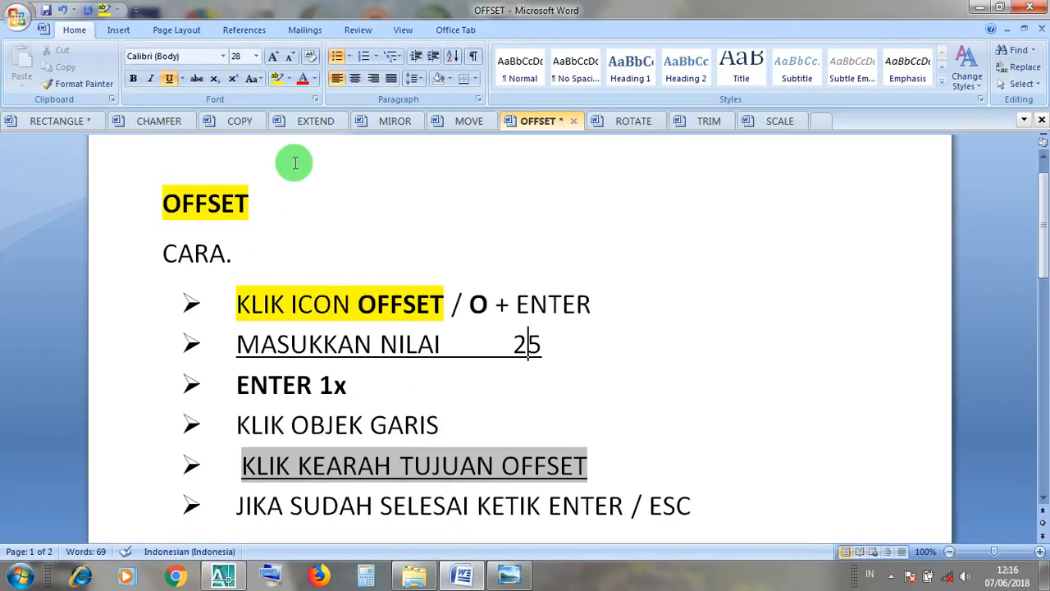
pyautogui.click(57, 121)
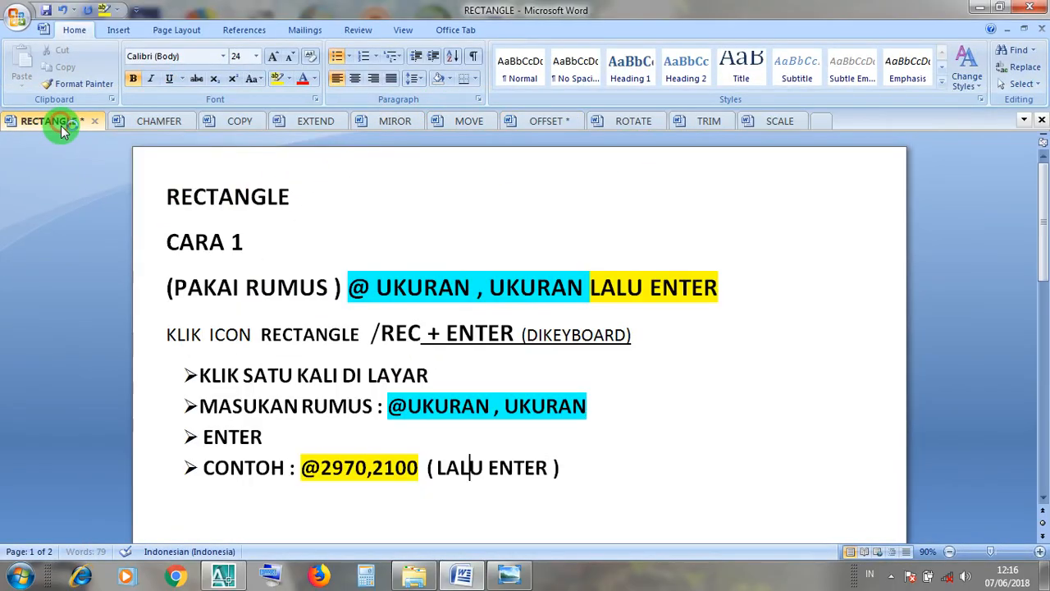
pyautogui.moveTo(365, 470); pyautogui.dragTo(322, 469)
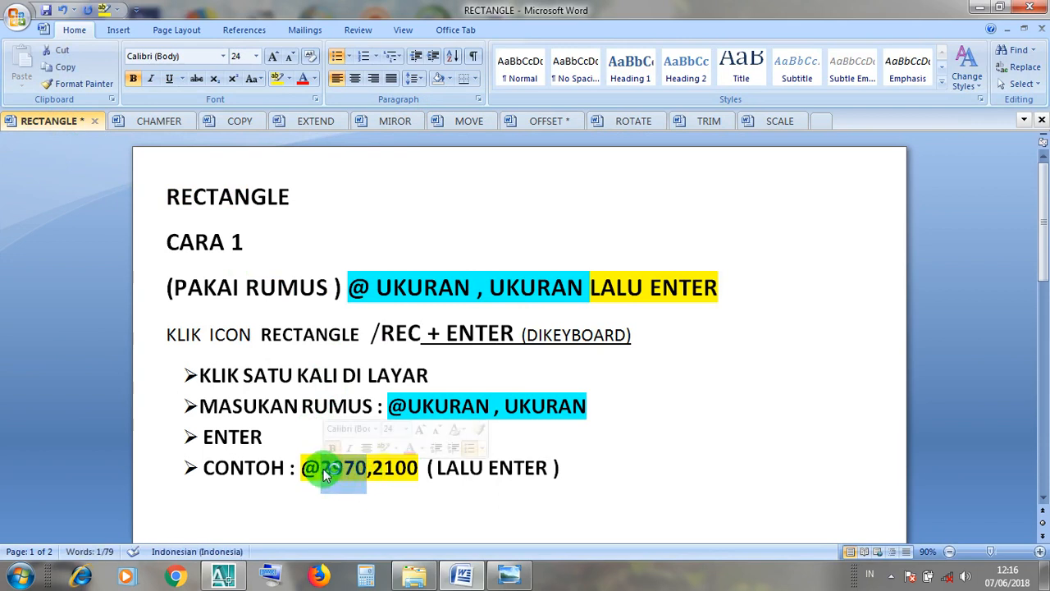
pyautogui.write('5000')
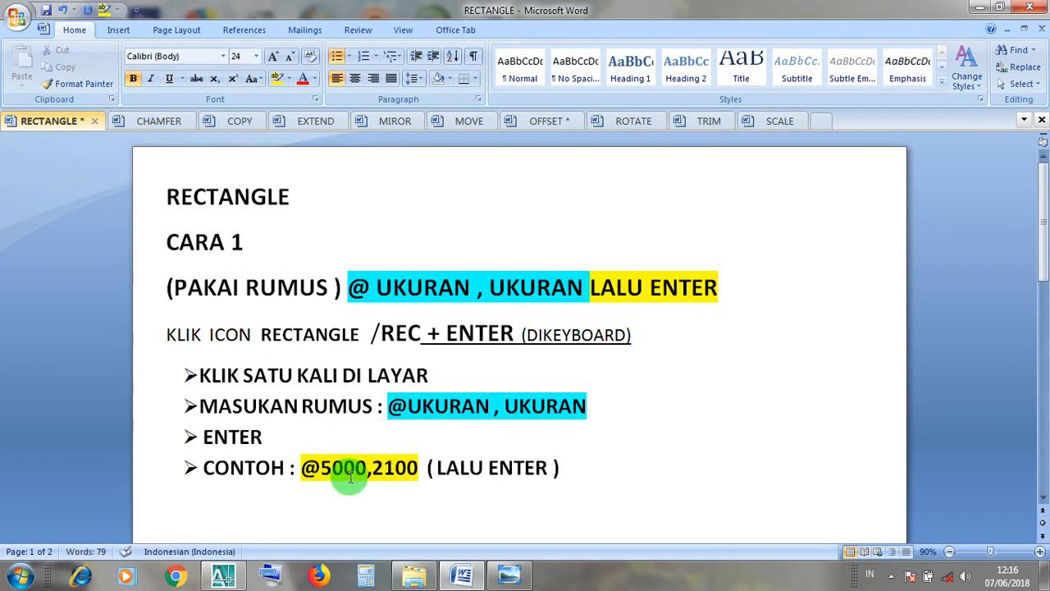
pyautogui.press('BackSpace')
pyautogui.doubleClick(362, 469)
pyautogui.press('BackSpace')
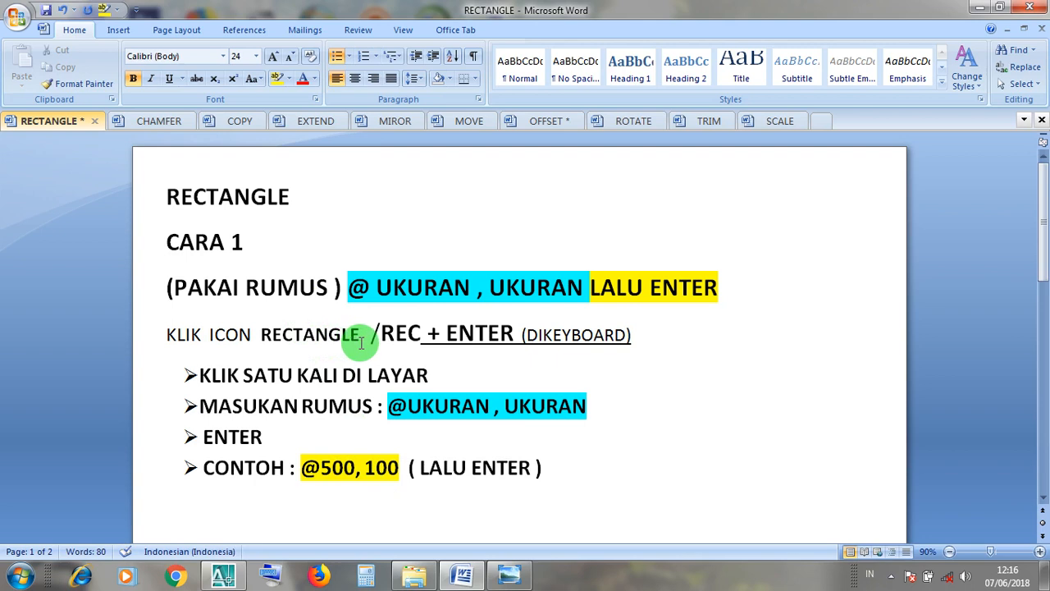
pyautogui.click(400, 337)
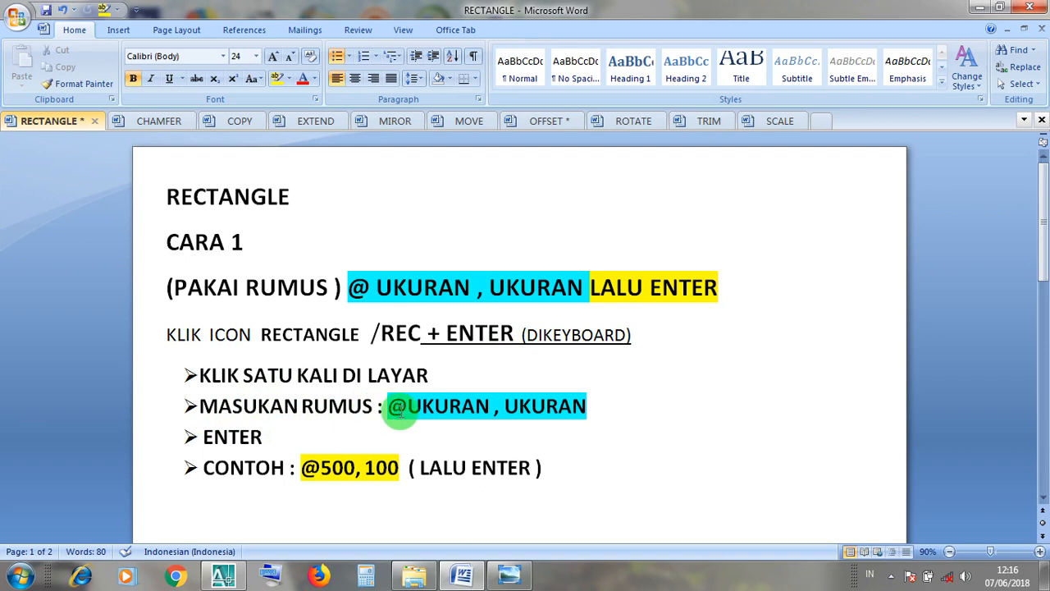
pyautogui.moveTo(304, 468); pyautogui.dragTo(364, 470)
pyautogui.click(451, 468)
pyautogui.click(978, 7)
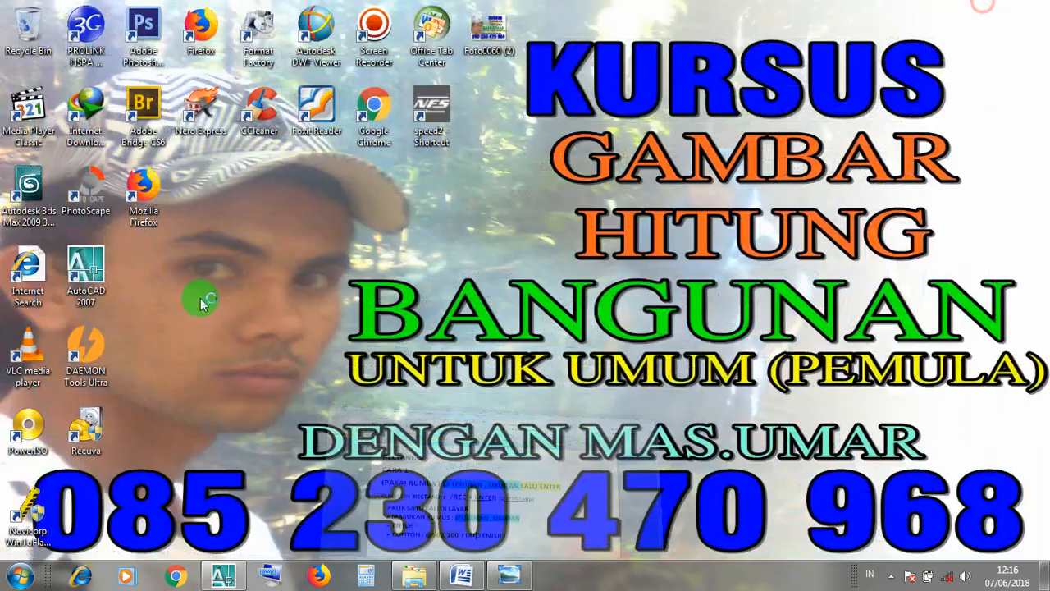
pyautogui.click(222, 576)
pyautogui.scroll(-4, 400, 374)
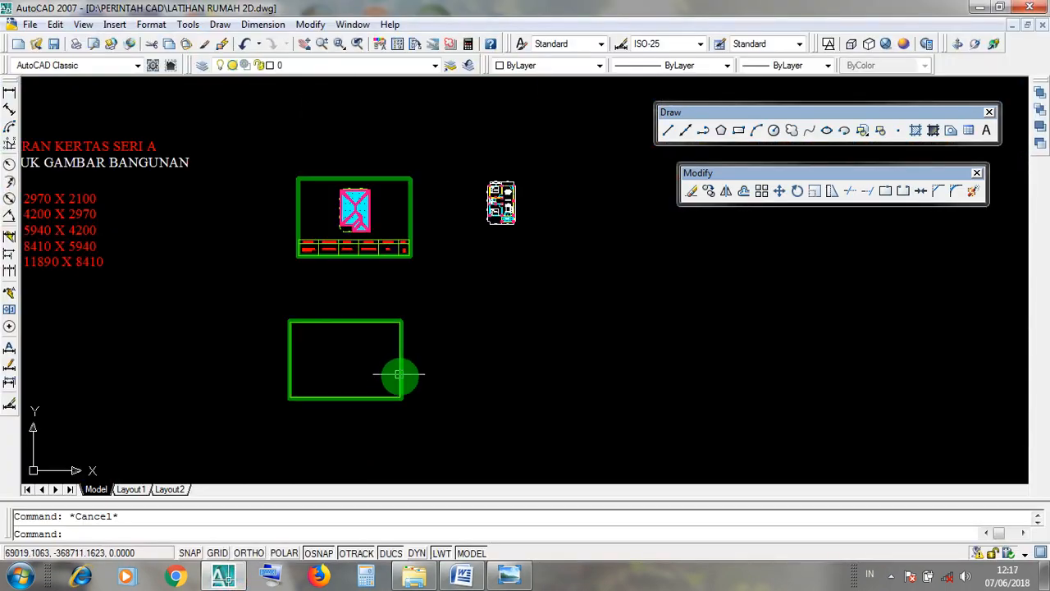
pyautogui.scroll(3, 439, 394)
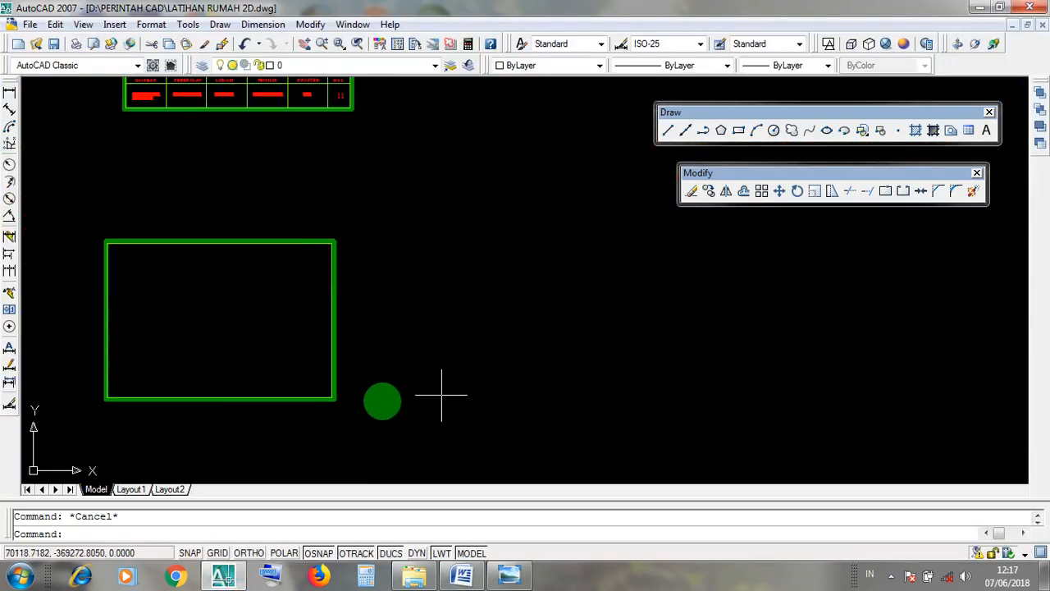
pyautogui.click(738, 134)
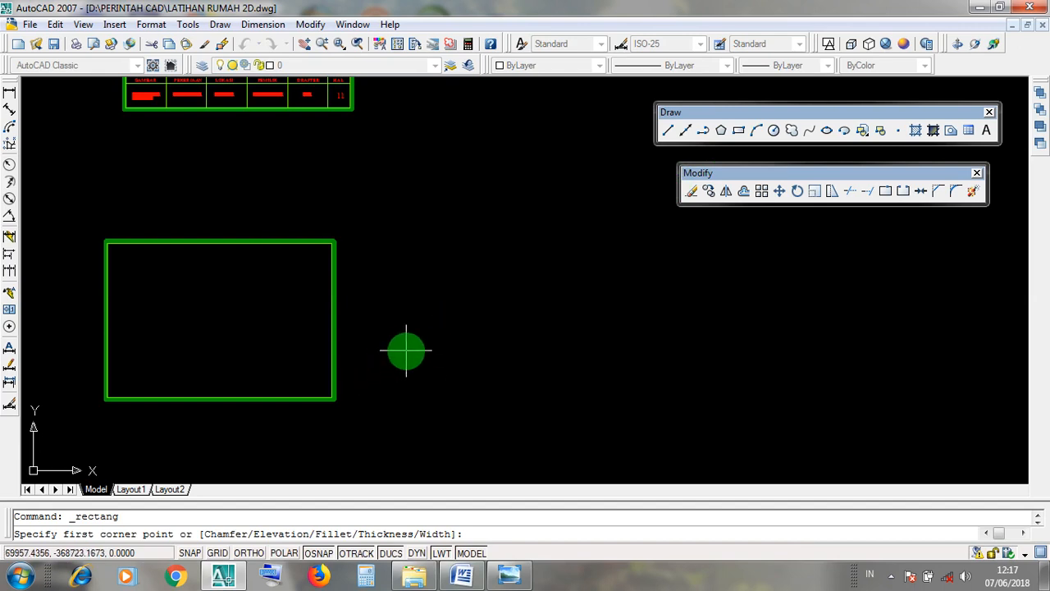
pyautogui.click(410, 352)
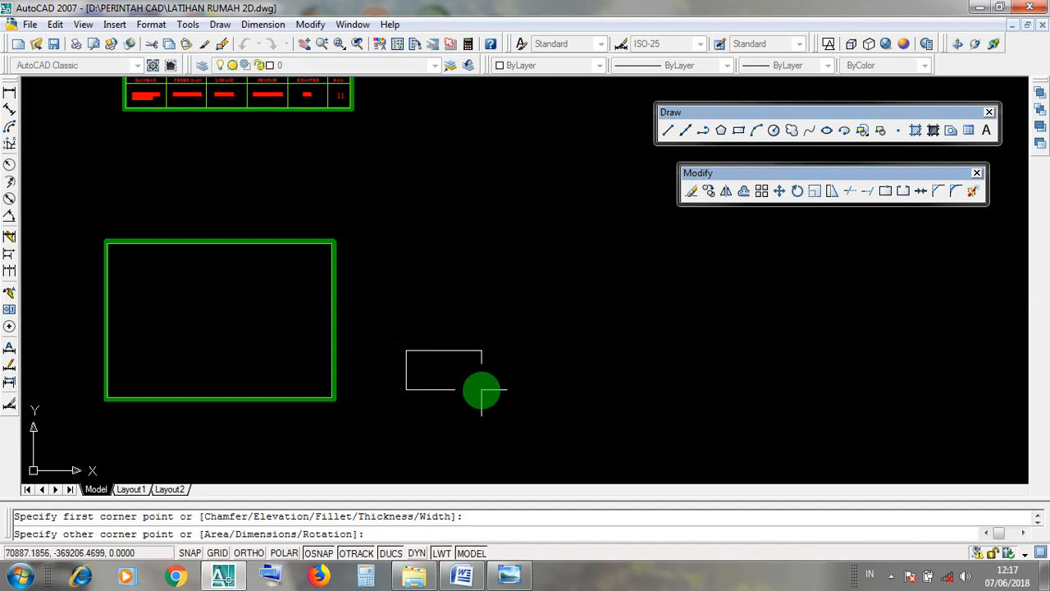
pyautogui.press('F8')
pyautogui.write('@500,100')
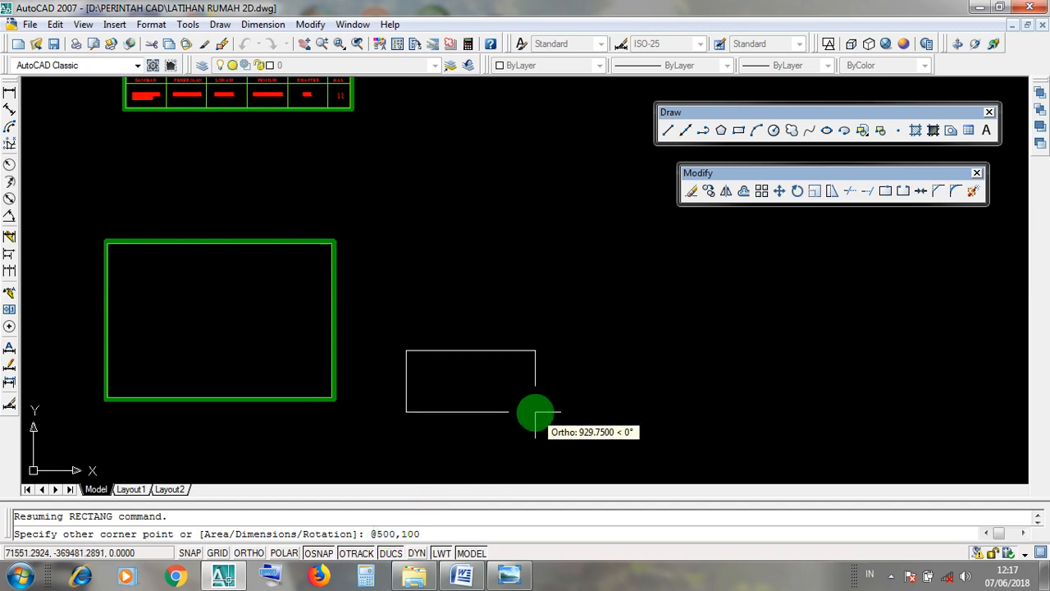
pyautogui.press('Return')
pyautogui.scroll(5, 403, 352)
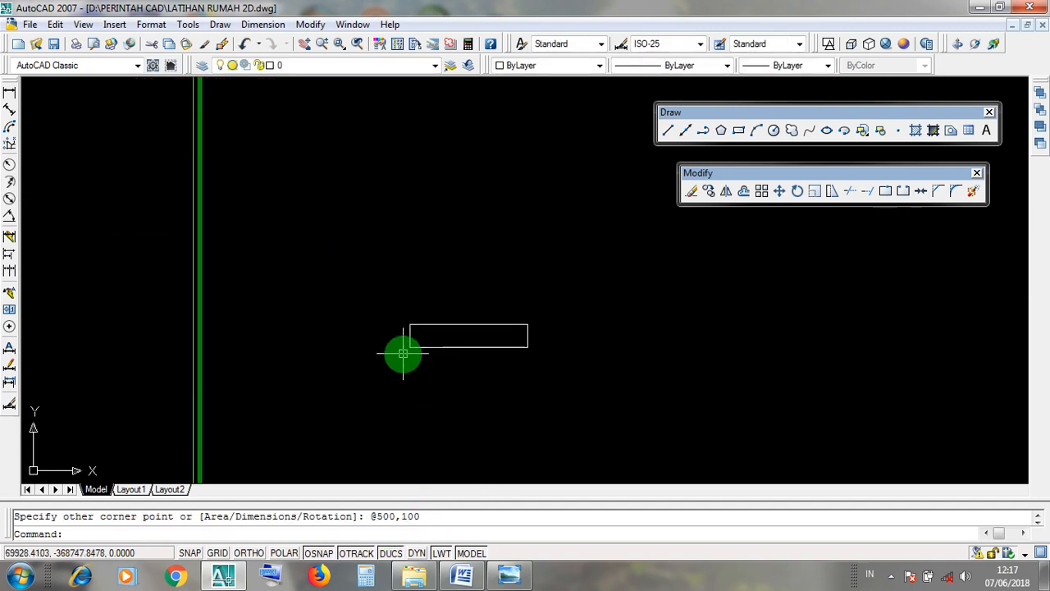
pyautogui.scroll(-4, 589, 365)
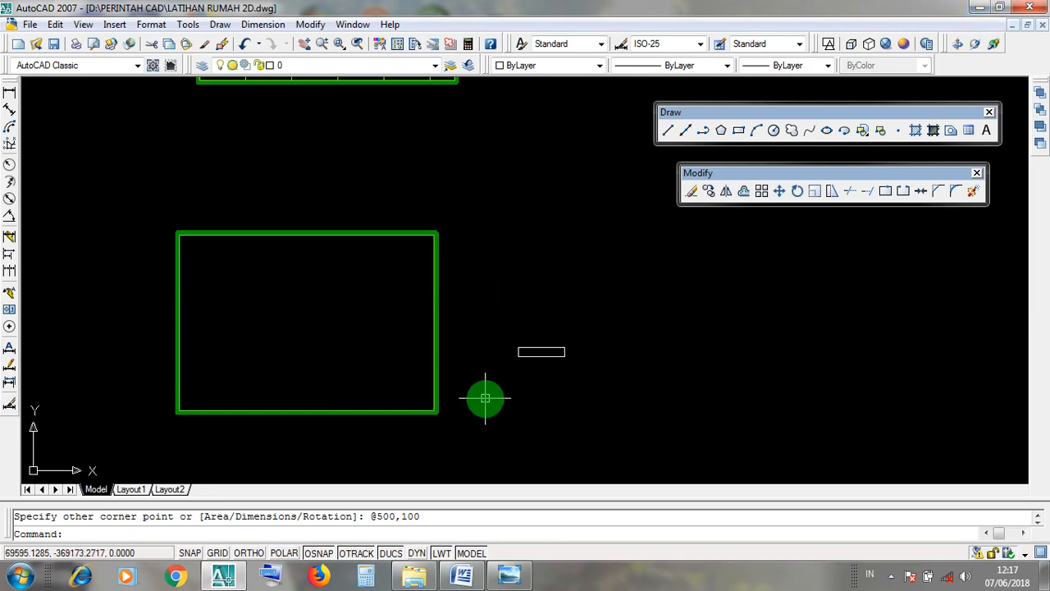
pyautogui.scroll(-4, 485, 394)
pyautogui.scroll(2, 368, 241)
pyautogui.scroll(6, 397, 330)
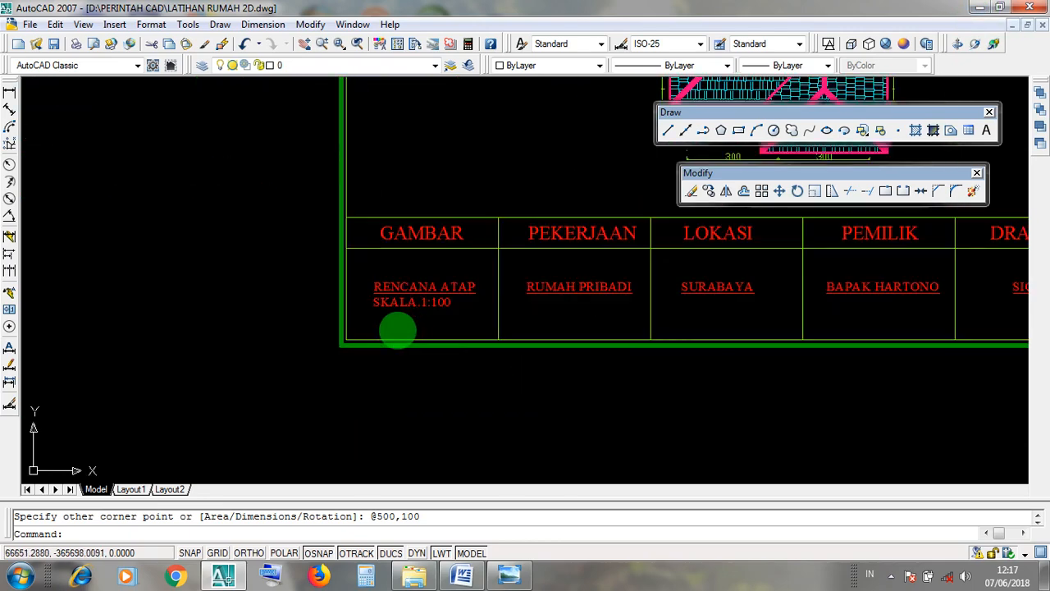
# Select the PEKERJAAN and GAMBAR title-block cells to inspect them, then clear the selection.
pyautogui.click(500, 324)
pyautogui.moveTo(532, 325); pyautogui.dragTo(432, 339, button='middle')
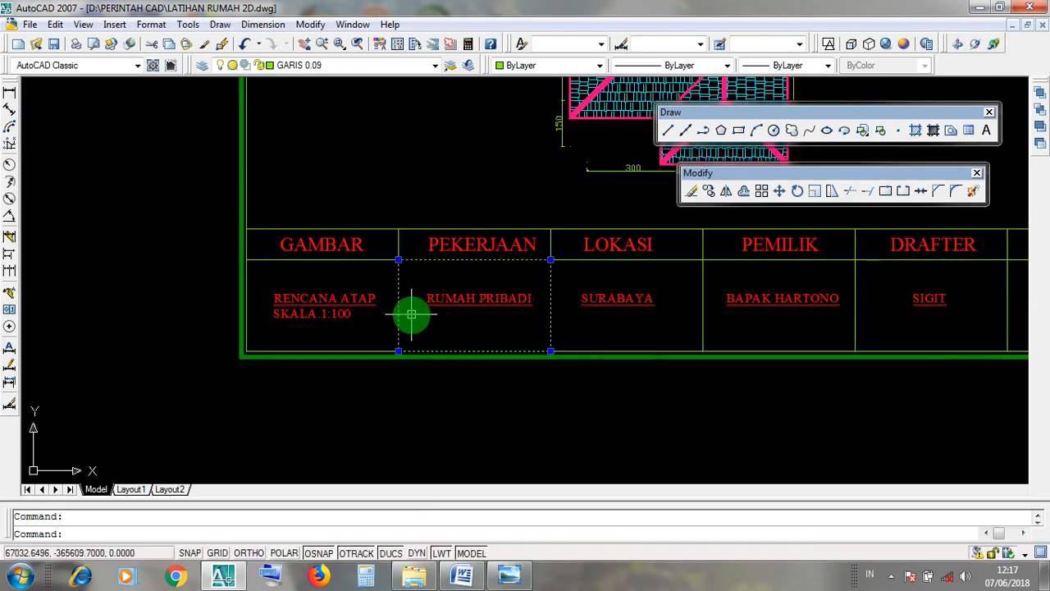
pyautogui.press('Escape')
pyautogui.click(331, 350)
pyautogui.scroll(2, 329, 315)
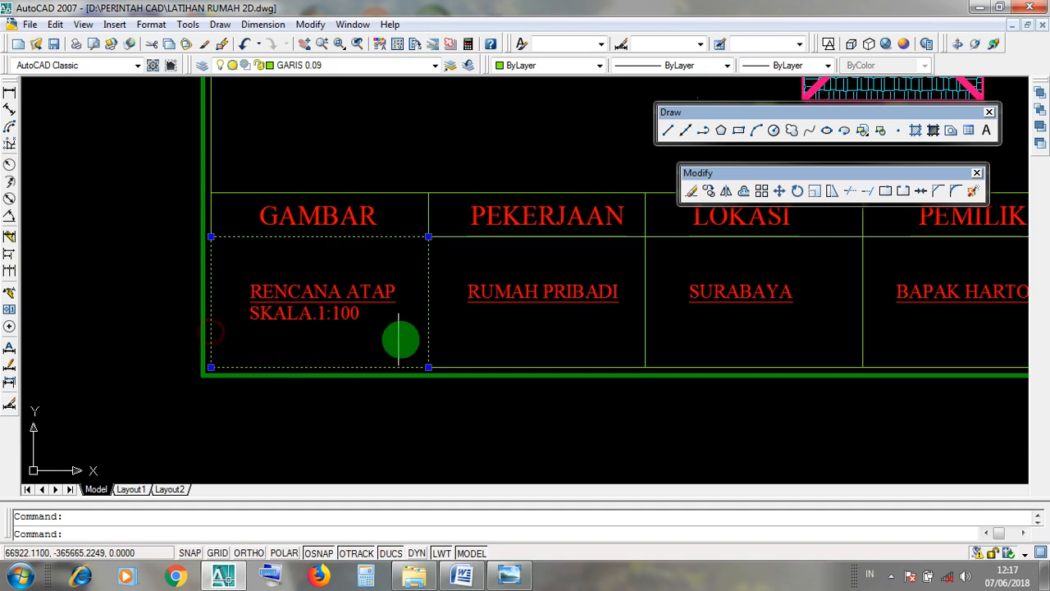
pyautogui.keyDown('shift'); pyautogui.click(429, 337); pyautogui.keyUp('shift')
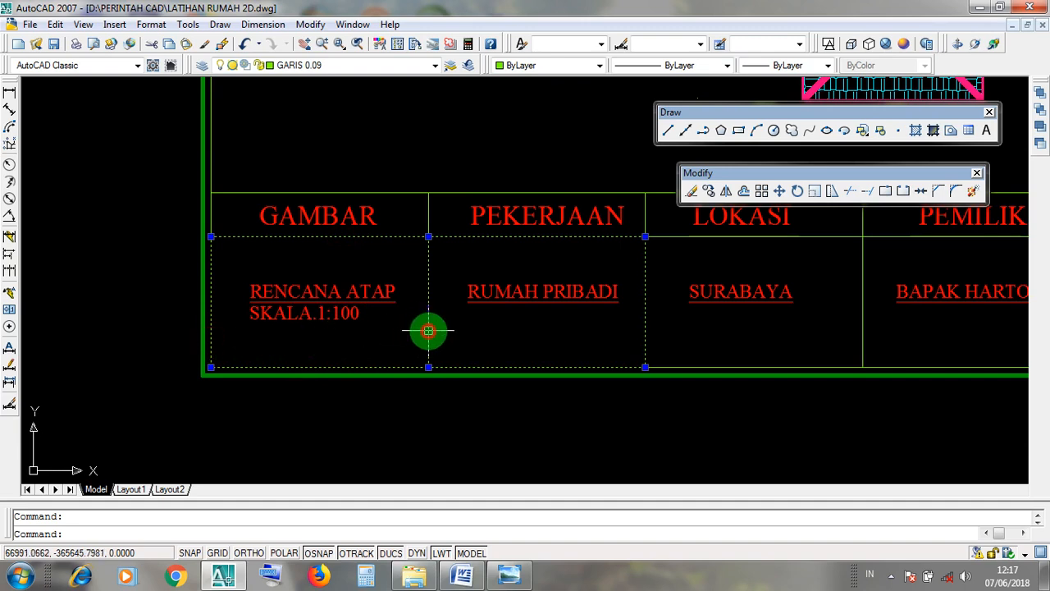
pyautogui.click(382, 240)
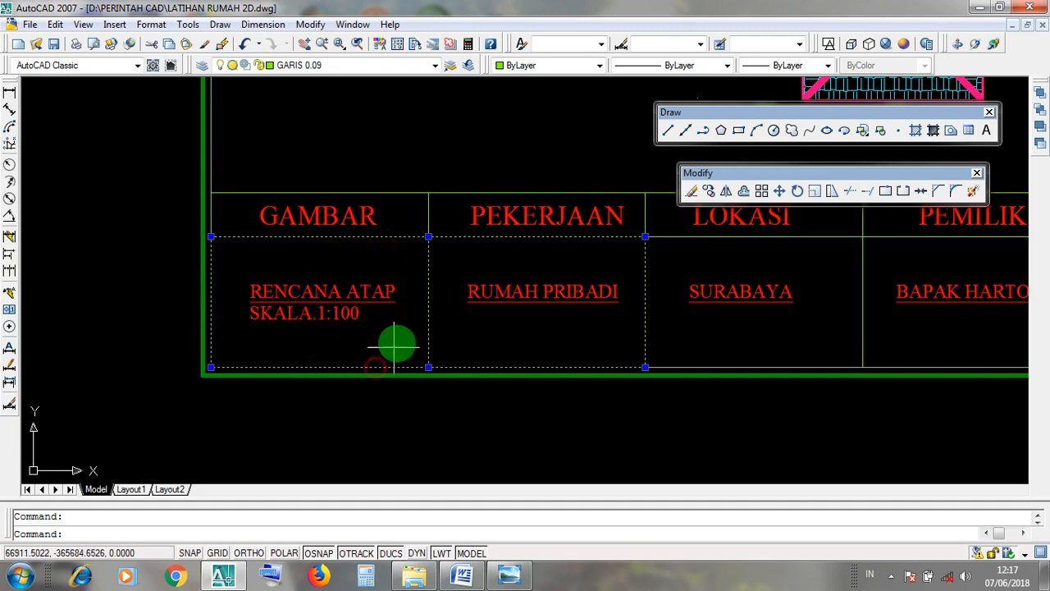
pyautogui.press('Escape')
# Zoom back out and minimise AutoCAD to the desktop.
pyautogui.scroll(-4, 397, 340)
pyautogui.scroll(-4, 397, 340)
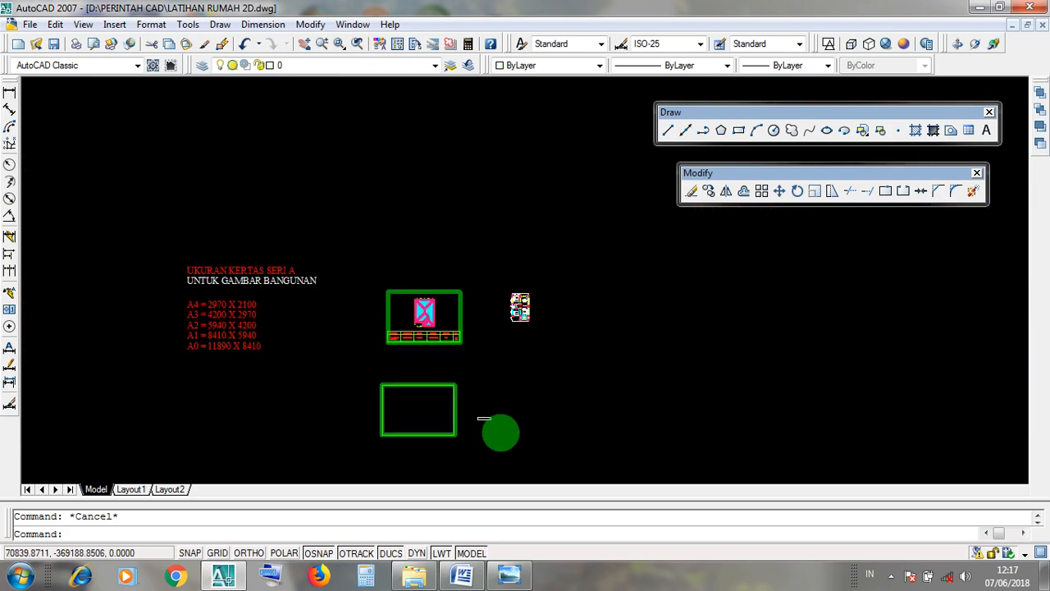
pyautogui.scroll(5, 539, 429)
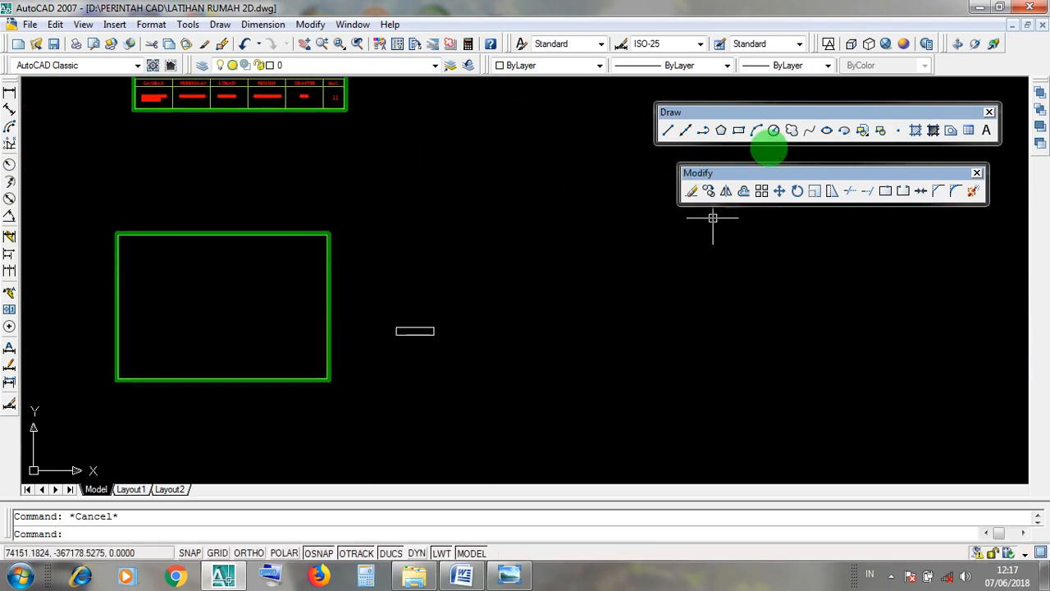
pyautogui.click(979, 8)
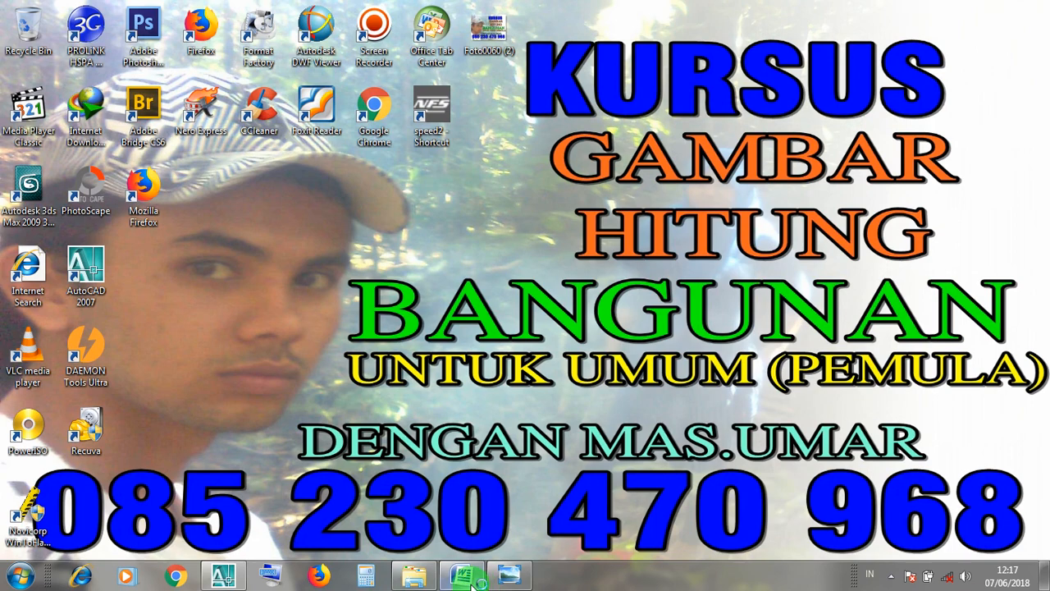
pyautogui.click(465, 577)
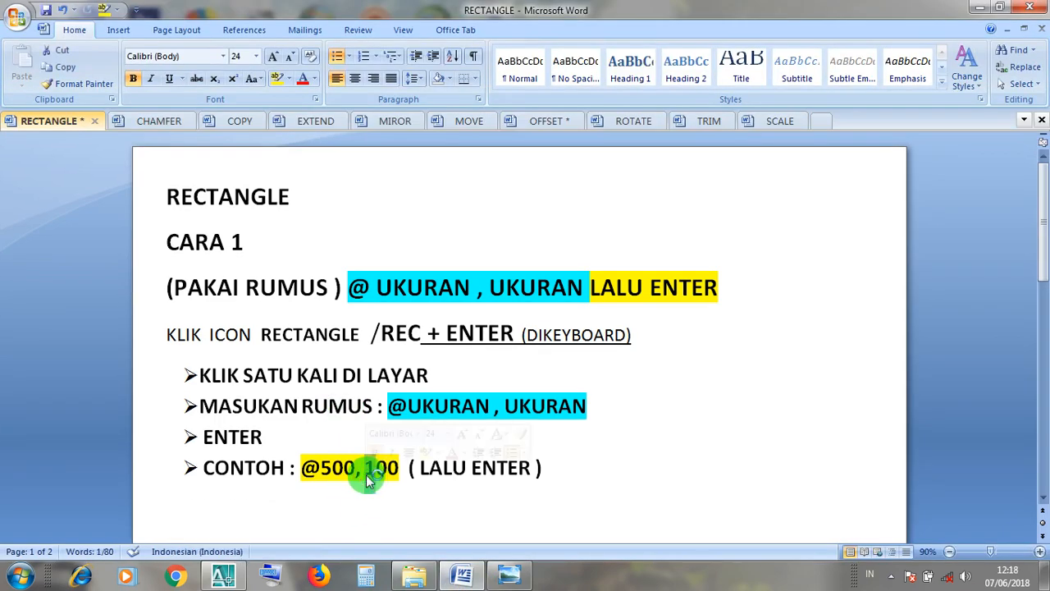
pyautogui.write('3')
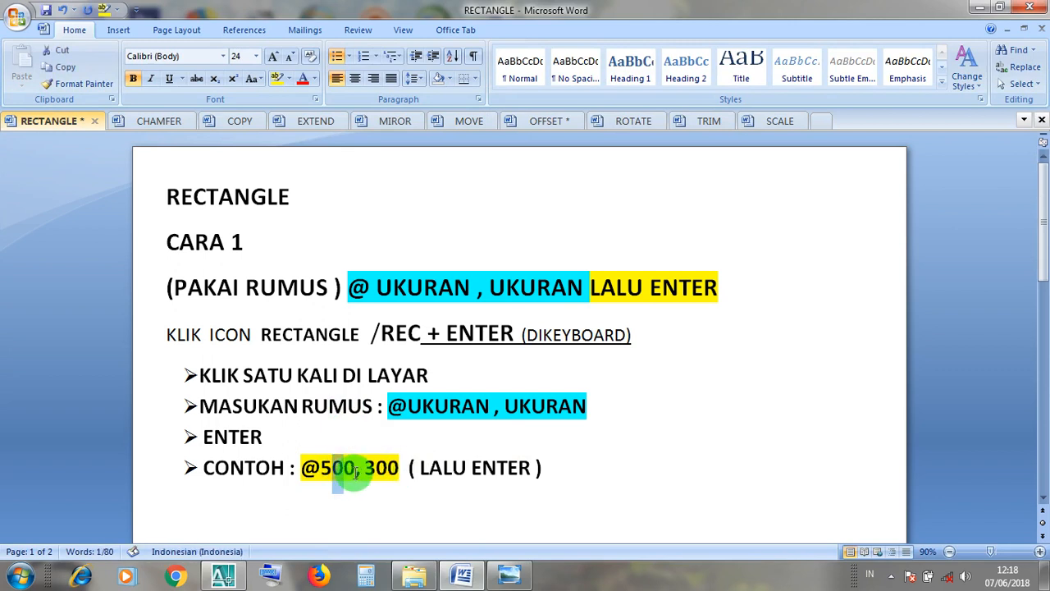
pyautogui.click(295, 334)
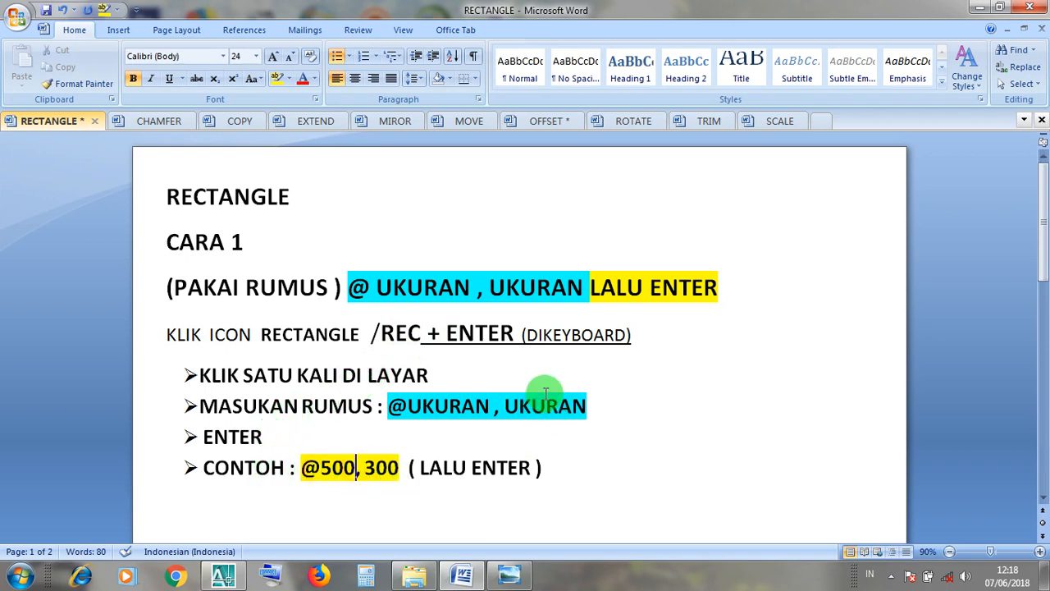
pyautogui.click(988, 9)
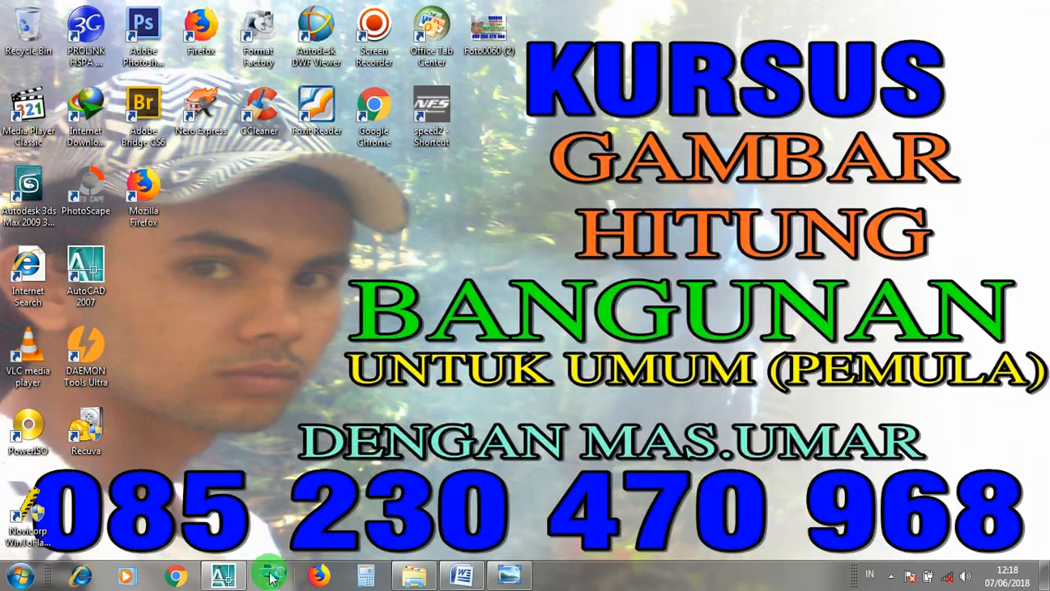
# Draw a 500 by 300 rectangle to the right of the 500 by 100 one.
pyautogui.click(224, 576)
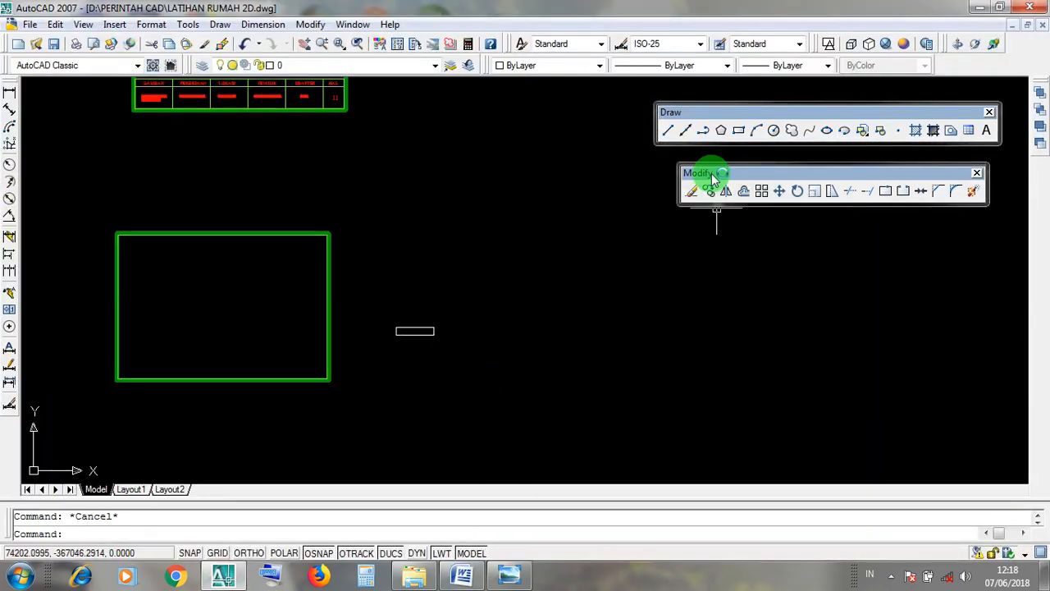
pyautogui.click(740, 132)
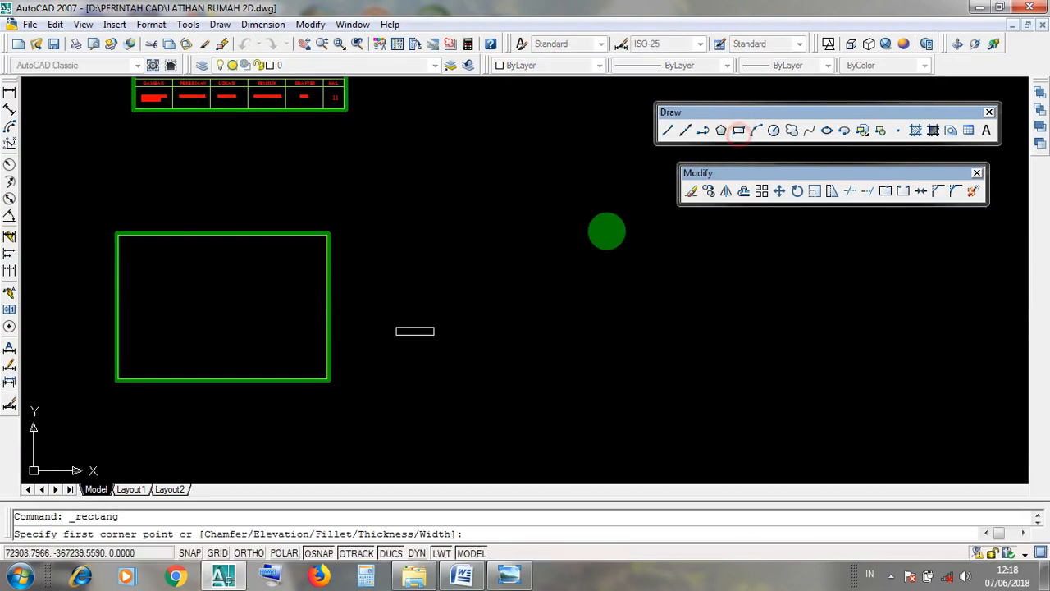
pyautogui.scroll(1, 446, 363)
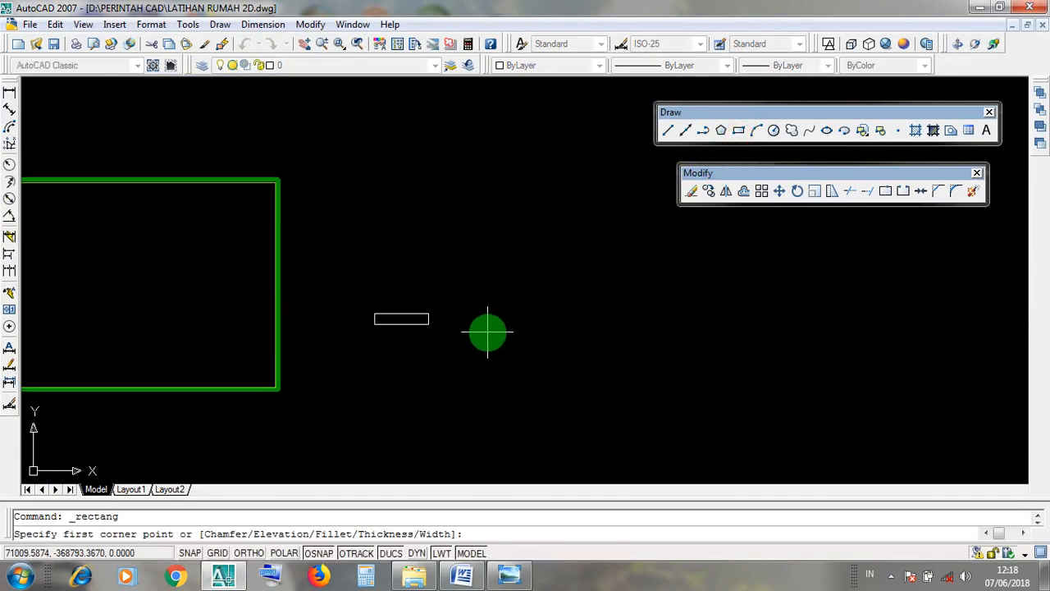
pyautogui.click(495, 332)
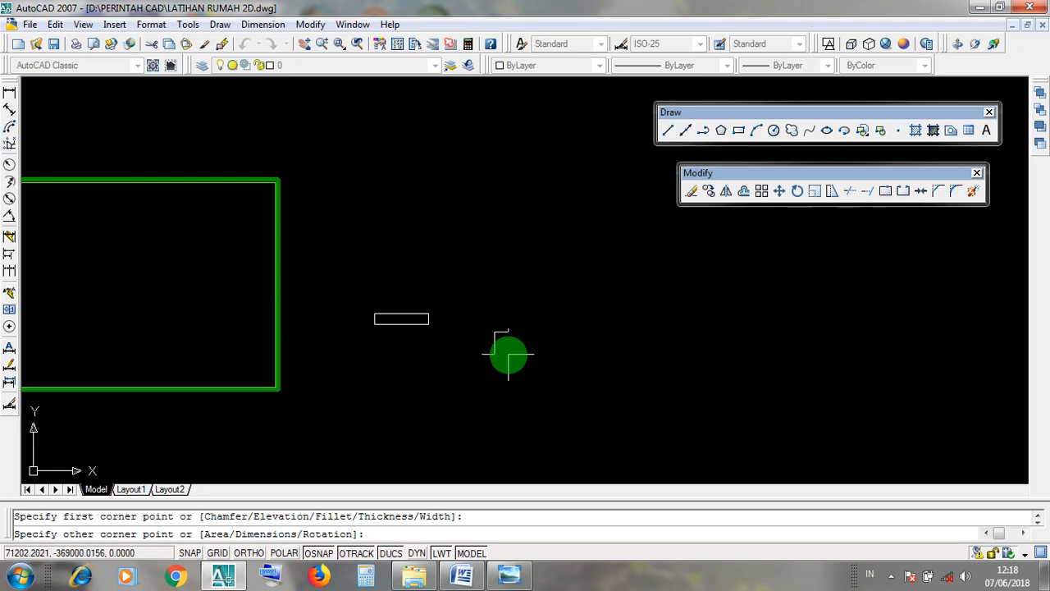
pyautogui.press('shift')
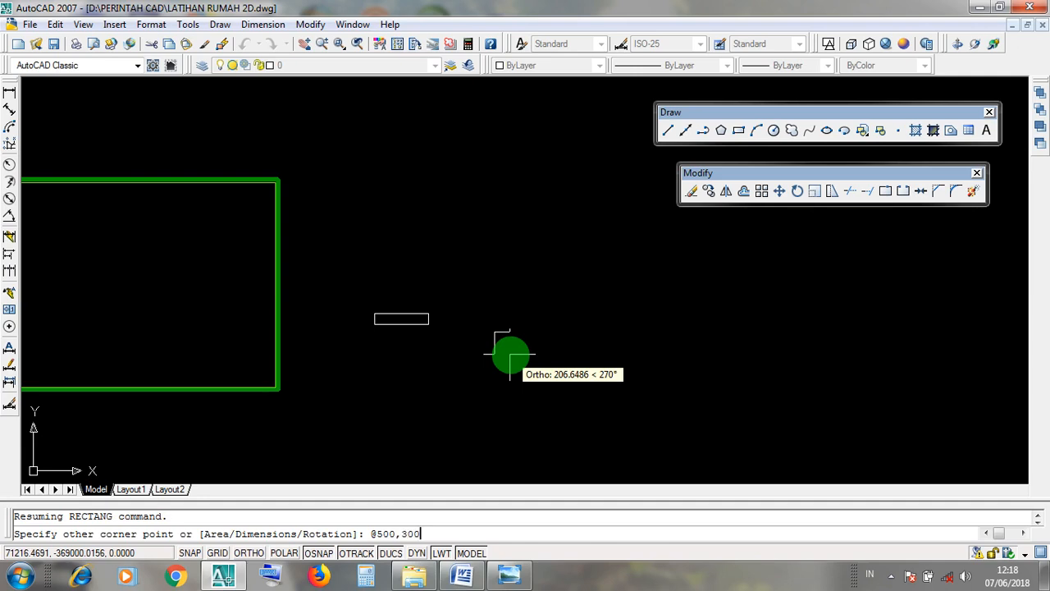
pyautogui.press('Return')
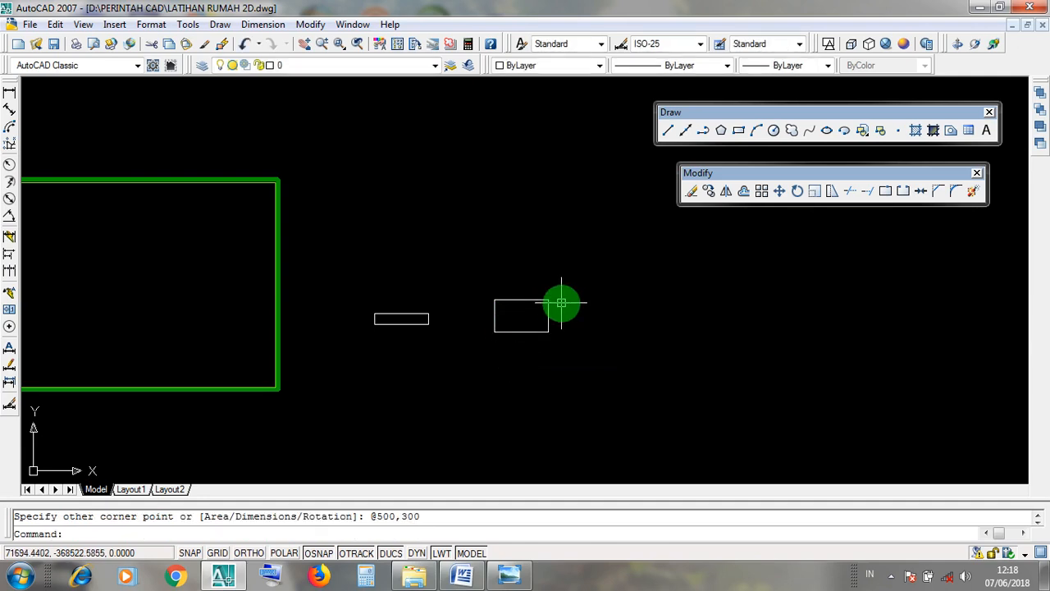
# Frame both rectangles in view and try selecting the small 500 by 100 one.
pyautogui.scroll(4, 488, 312)
pyautogui.scroll(1, 464, 337)
pyautogui.moveTo(468, 345); pyautogui.dragTo(505, 383, button='middle')
pyautogui.scroll(-3, 505, 383)
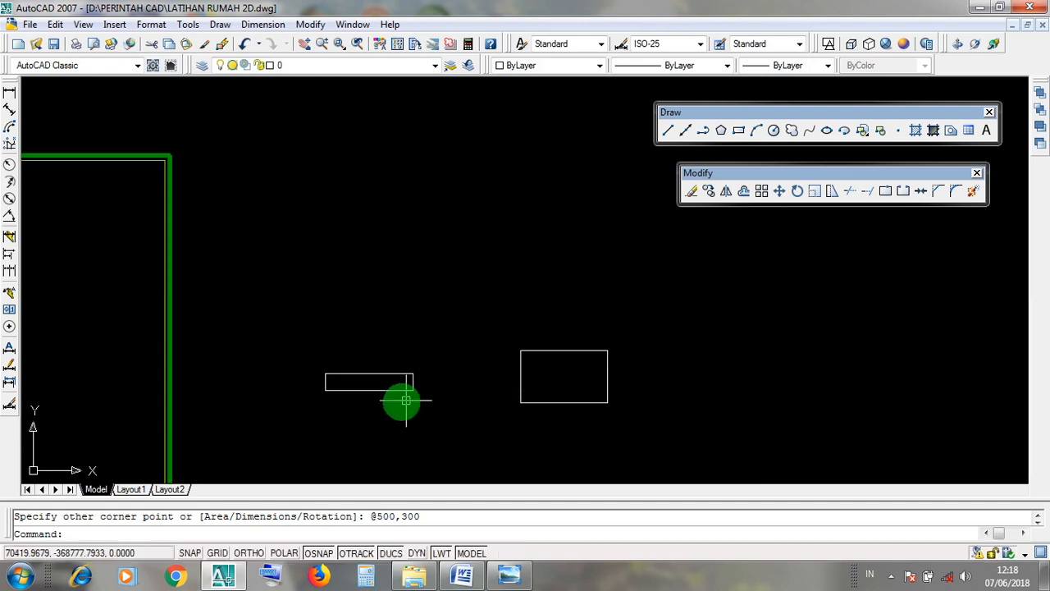
pyautogui.click(363, 388)
pyautogui.scroll(1, 369, 386)
pyautogui.click(713, 320)
pyautogui.click(533, 286)
pyautogui.press('Escape')
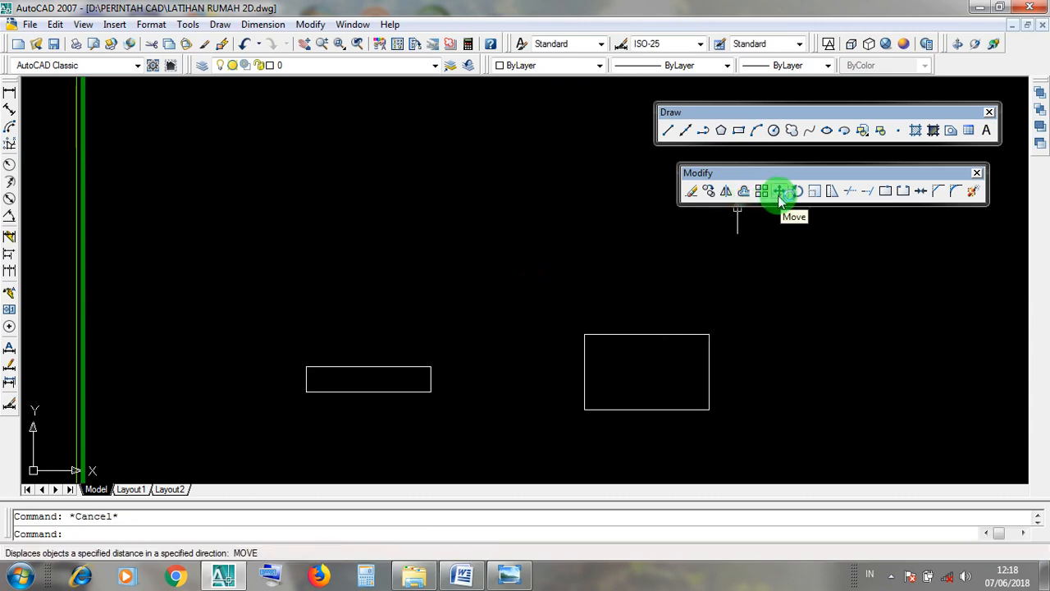
# In Word's MOVE notes, highlight the CARA 2 steps KLIK/ BLOK OBJEK and ICON MOVE, then minimise.
pyautogui.click(978, 8)
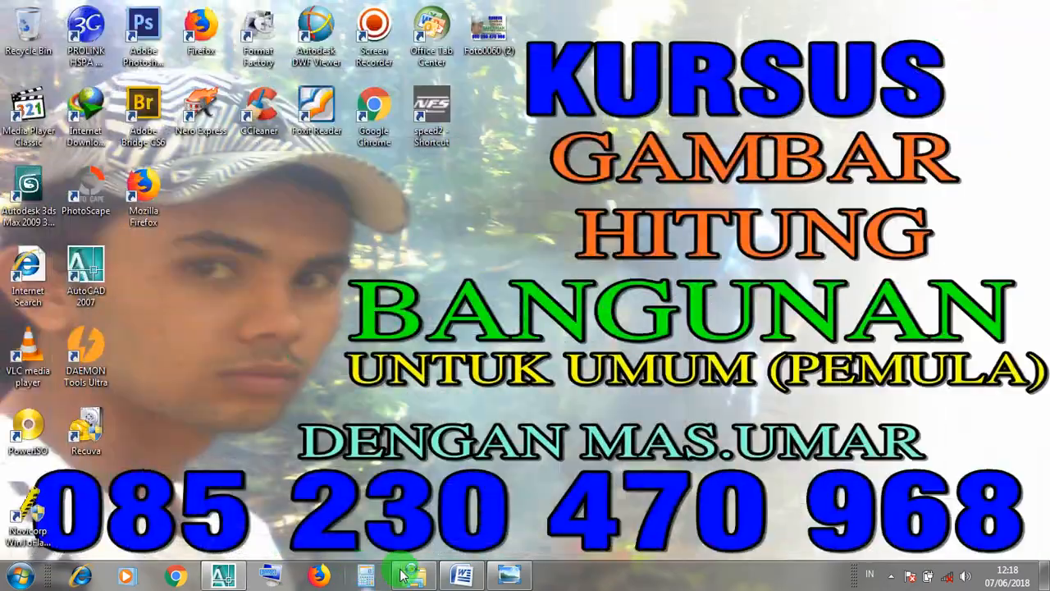
pyautogui.click(462, 575)
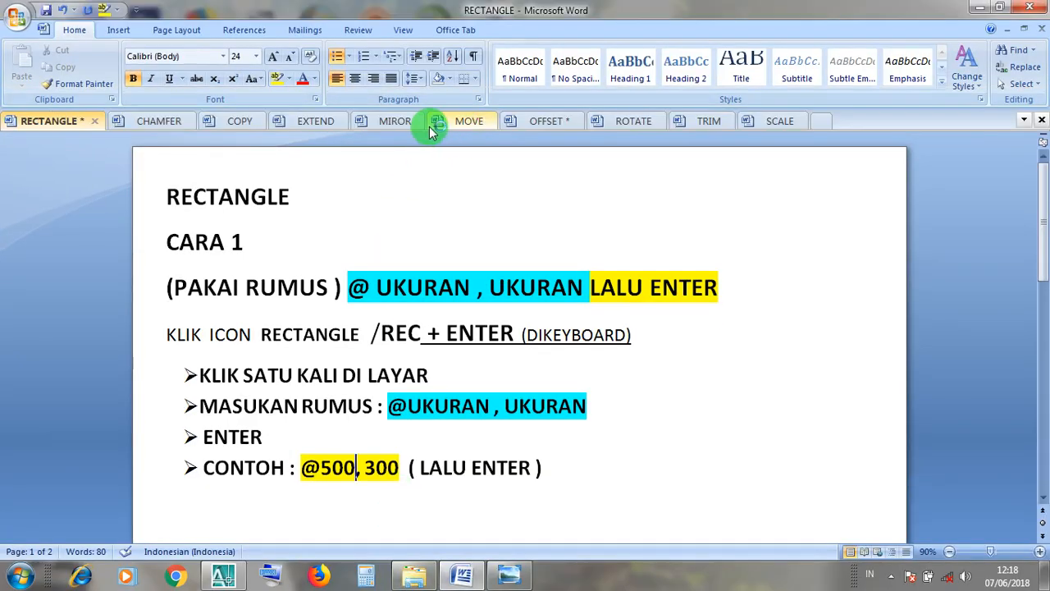
pyautogui.click(472, 124)
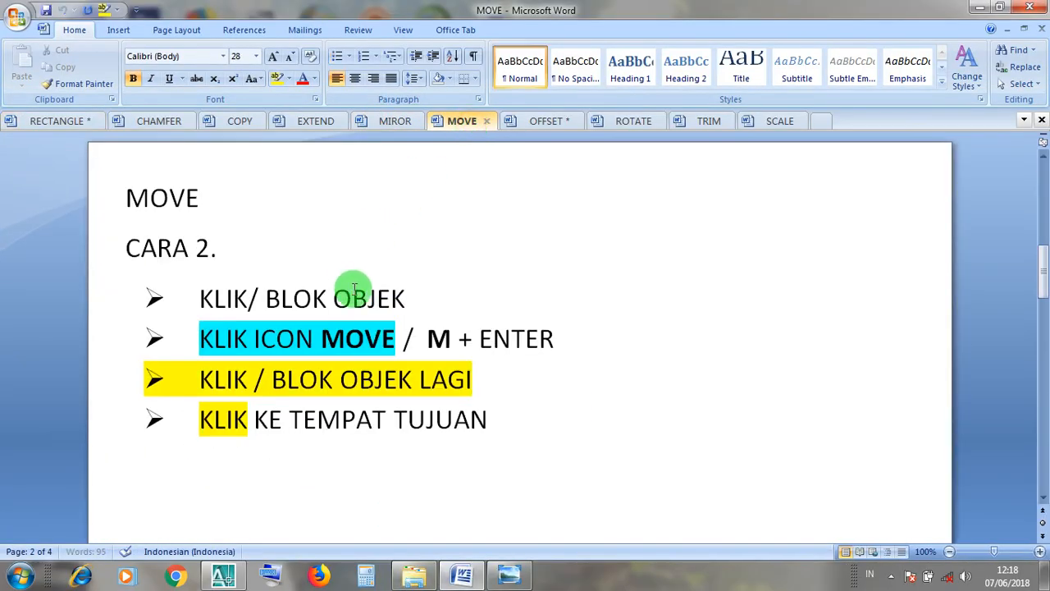
pyautogui.moveTo(417, 295); pyautogui.dragTo(222, 318)
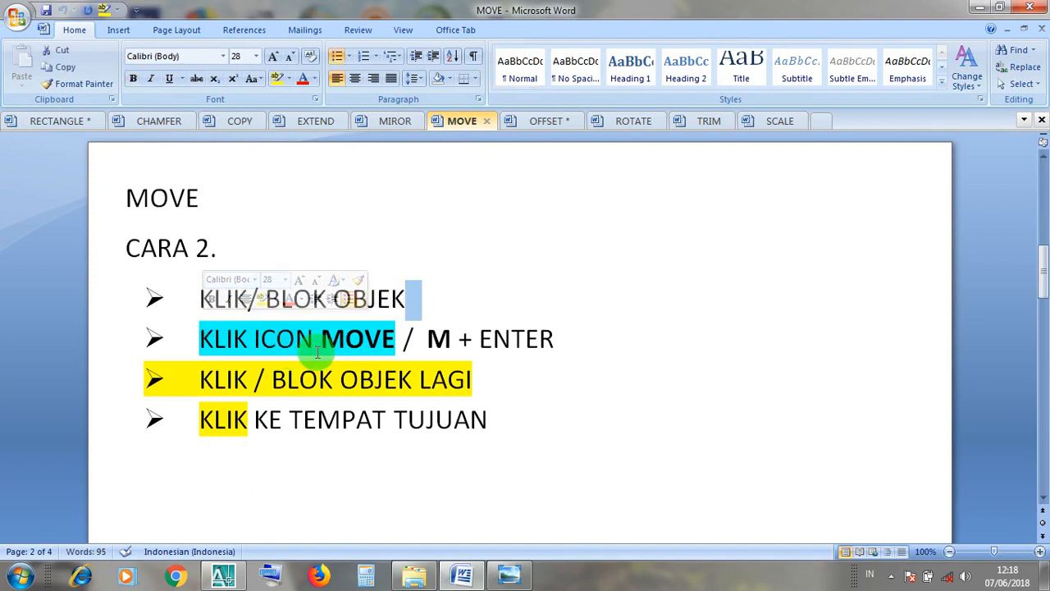
pyautogui.moveTo(398, 343); pyautogui.dragTo(202, 342)
pyautogui.click(433, 340)
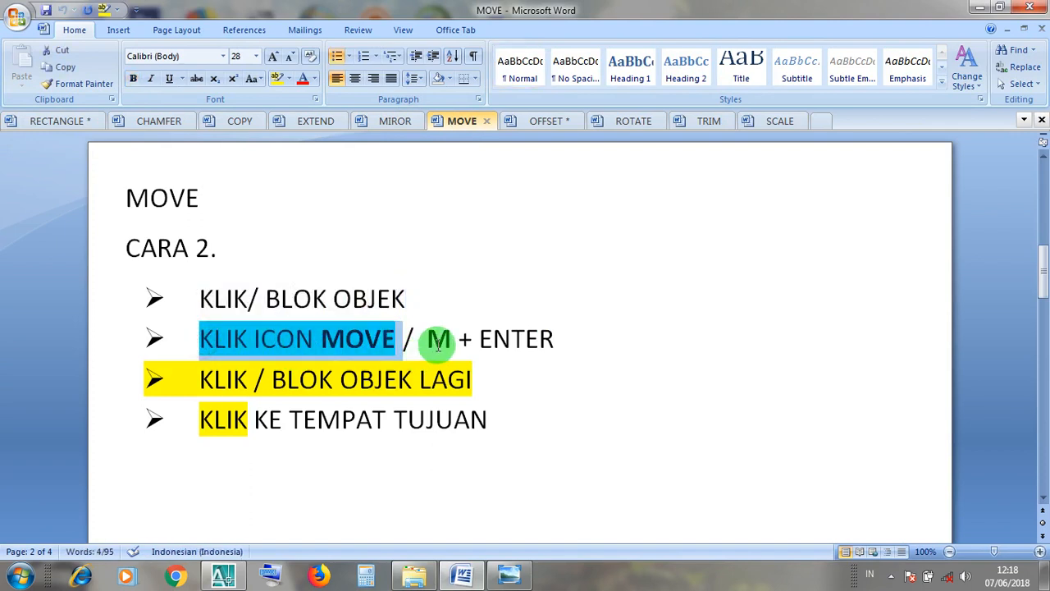
pyautogui.click(511, 342)
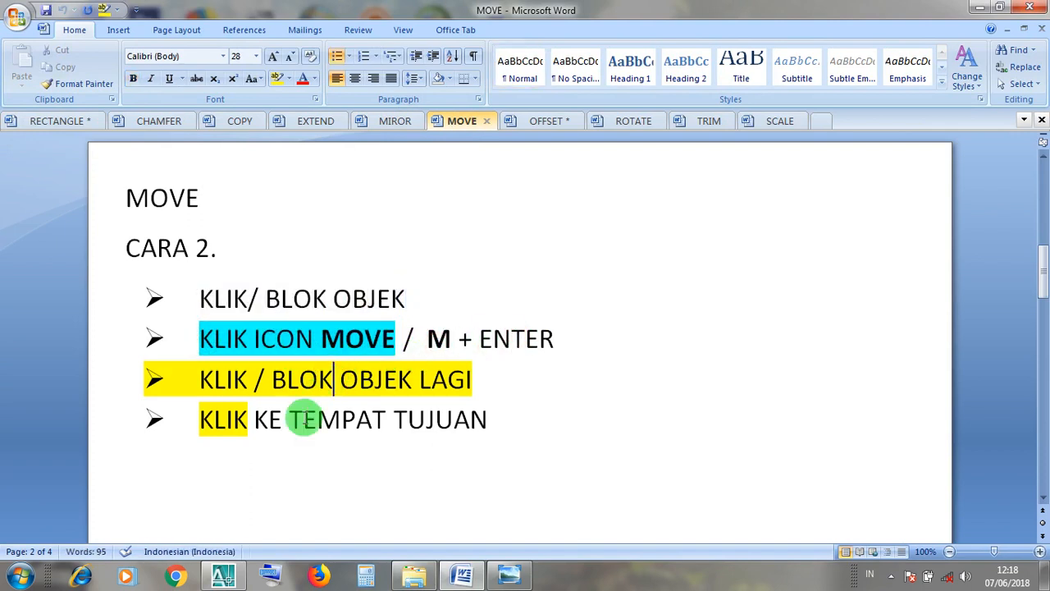
pyautogui.click(979, 7)
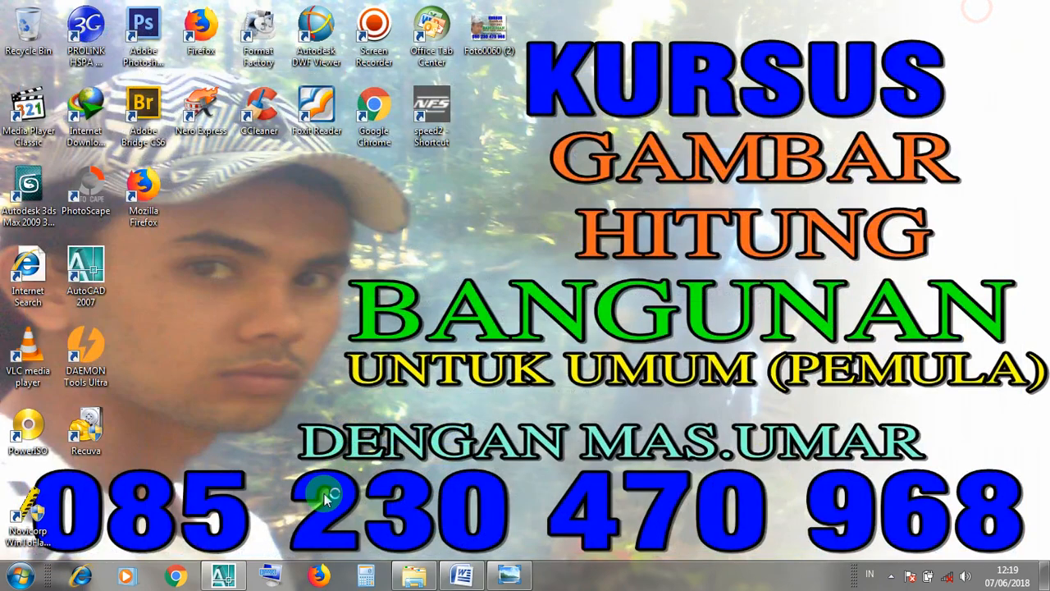
# Move the 500 by 100 rectangle by its lower-left corner onto the 500 by 300 rectangle's top-left corner.
pyautogui.click(240, 577)
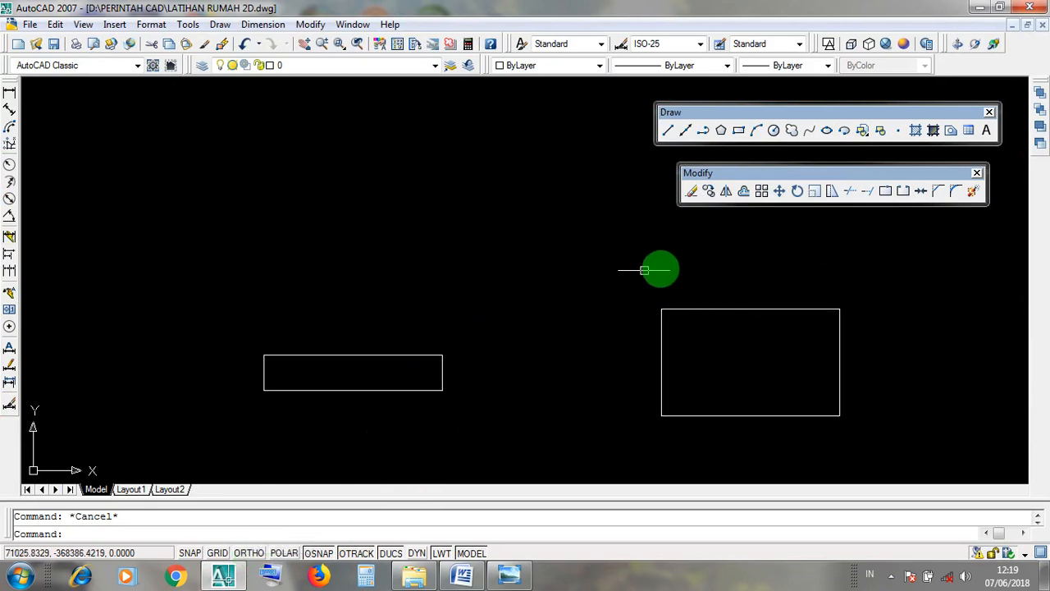
pyautogui.click(412, 417)
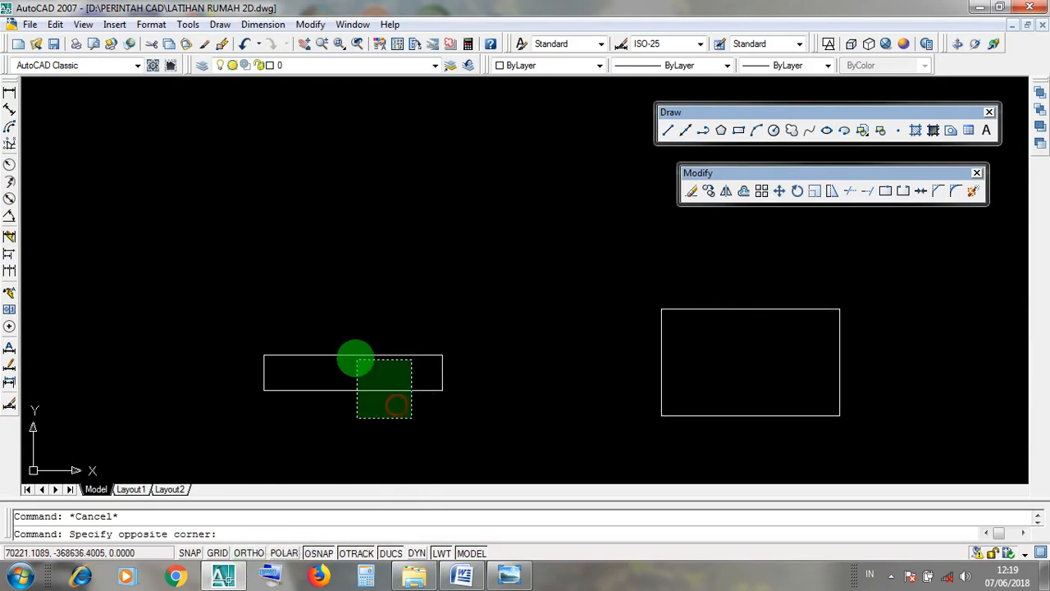
pyautogui.click(324, 337)
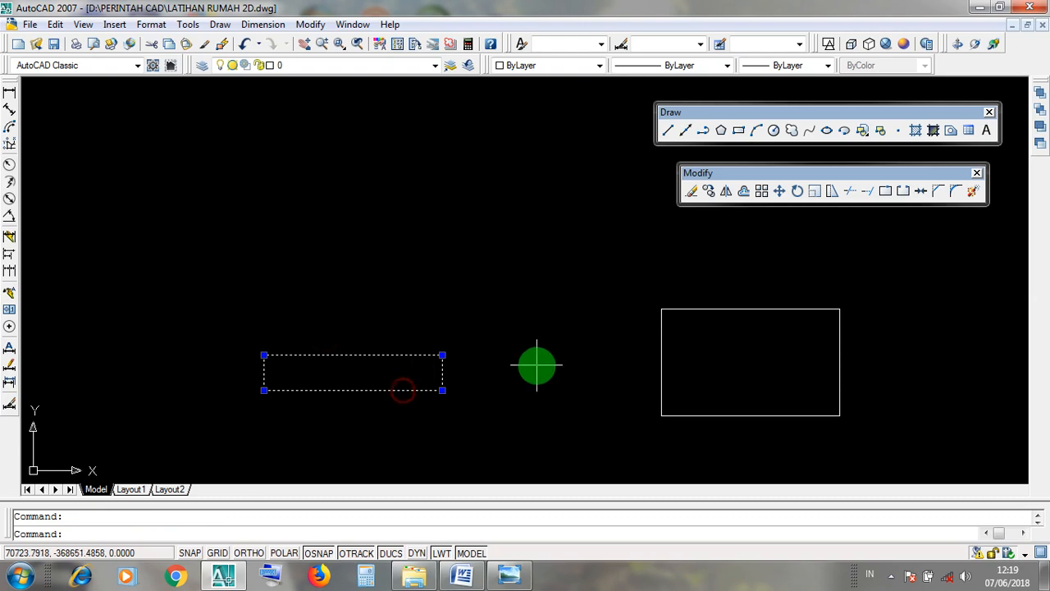
pyautogui.click(779, 191)
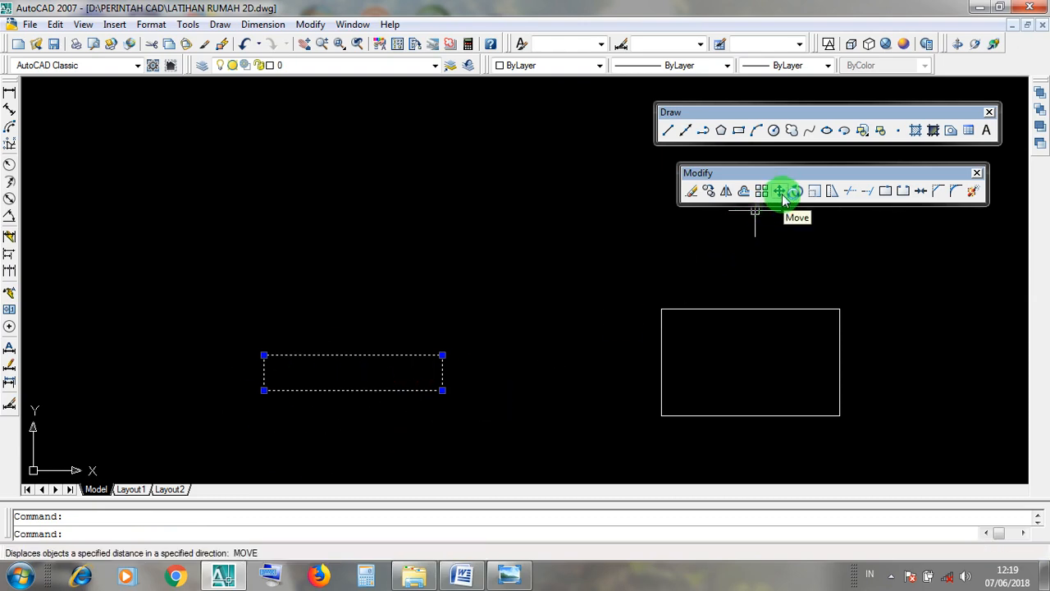
pyautogui.click(783, 195)
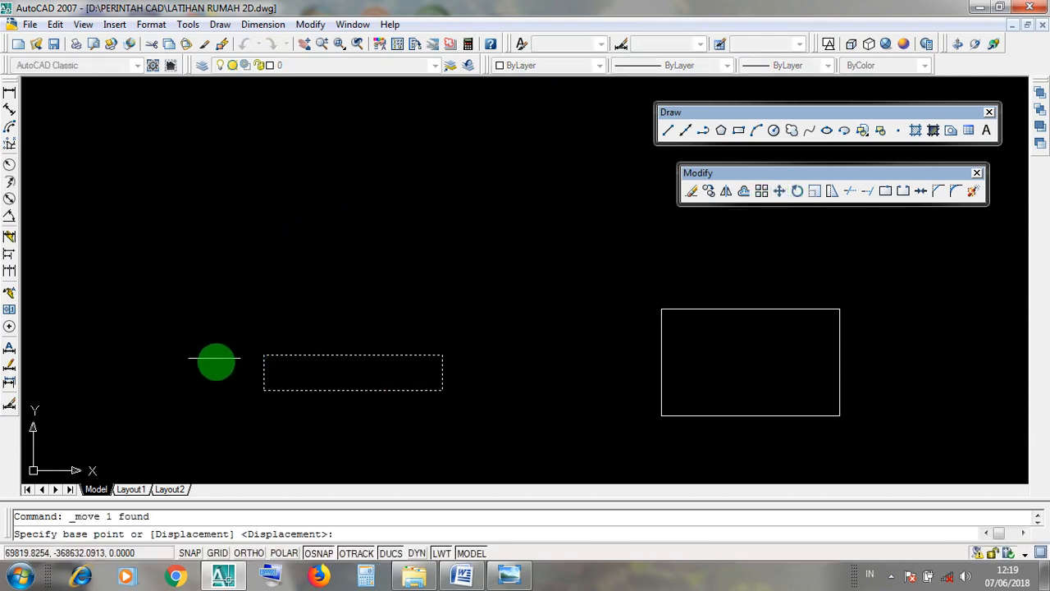
pyautogui.click(263, 391)
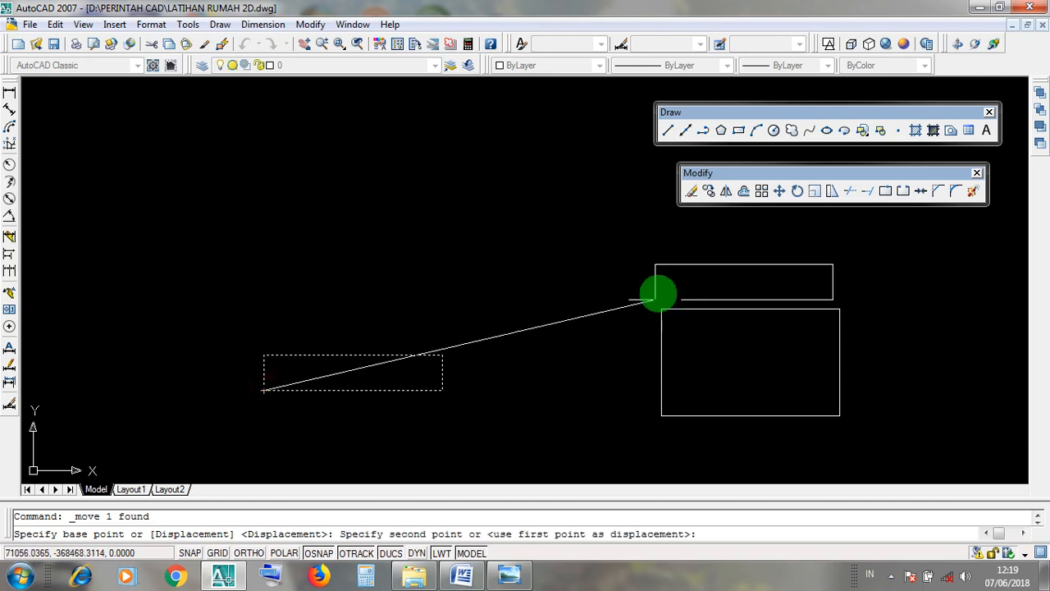
pyautogui.moveTo(704, 292); pyautogui.dragTo(409, 229, button='middle')
pyautogui.scroll(2, 500, 307)
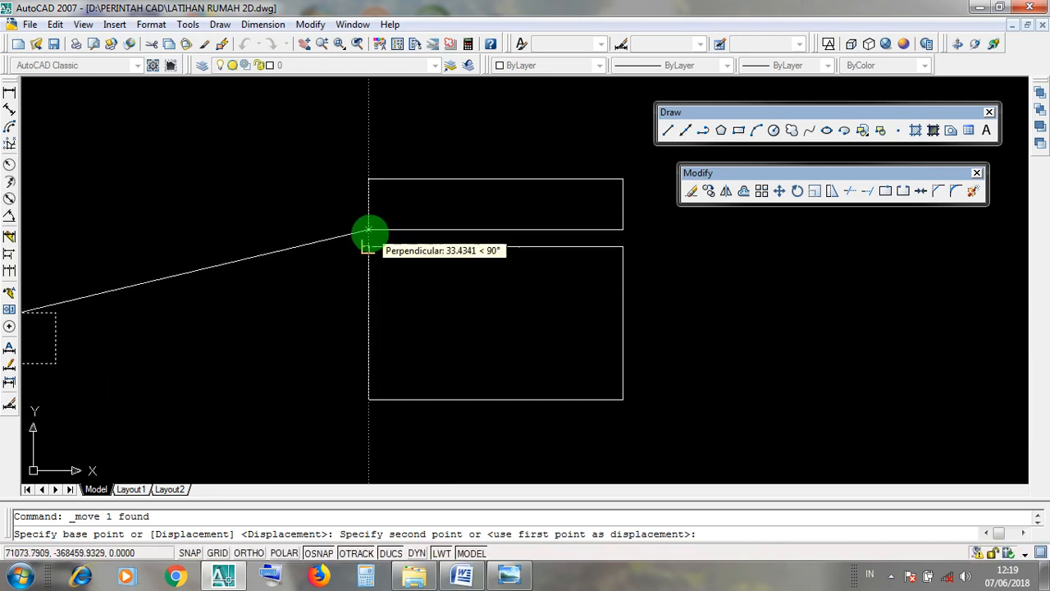
pyautogui.click(369, 246)
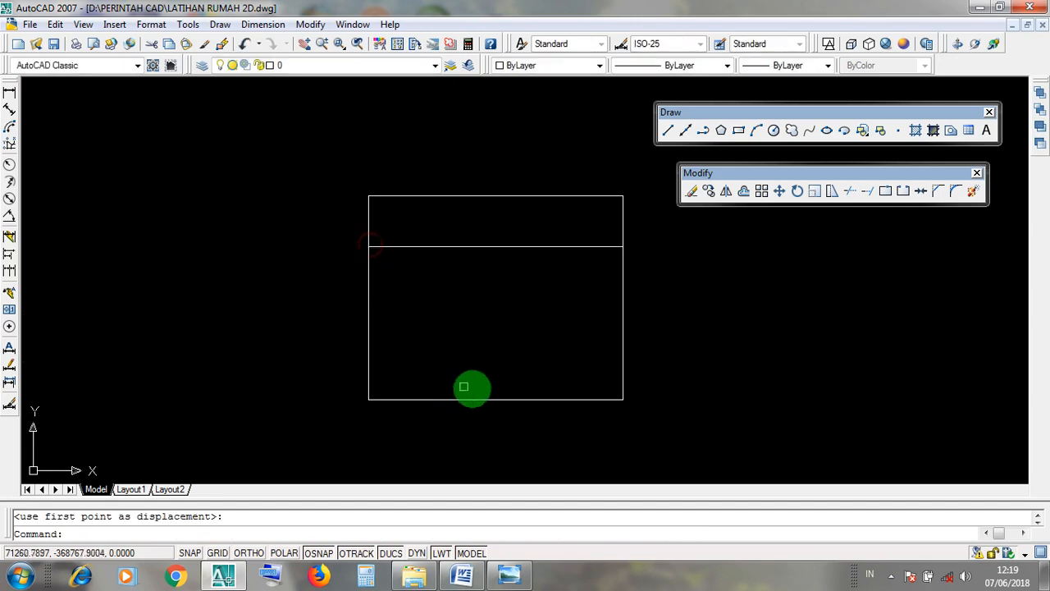
pyautogui.scroll(-8, 478, 384)
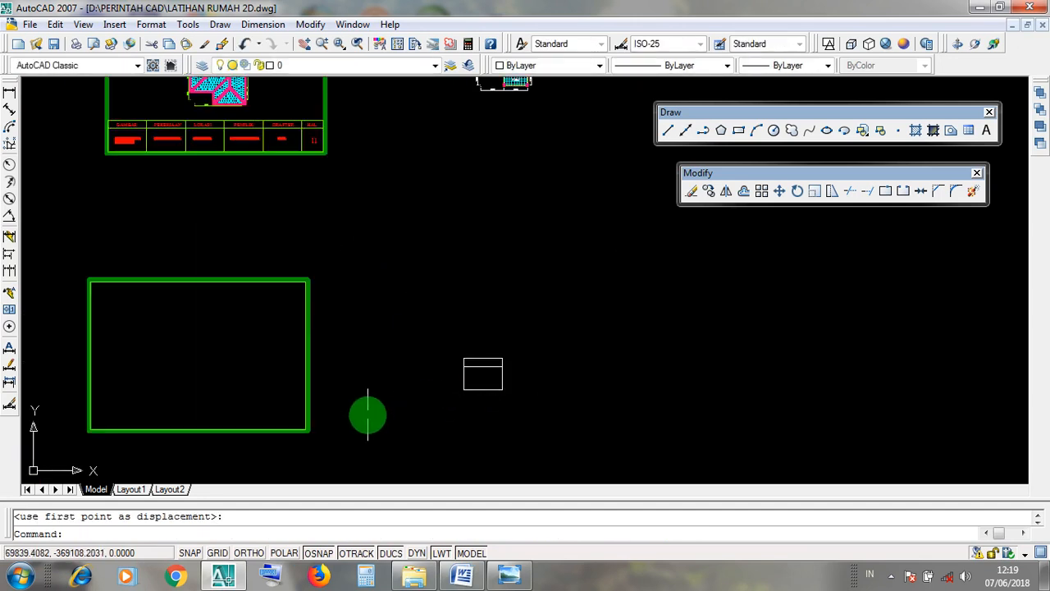
pyautogui.scroll(3, 366, 415)
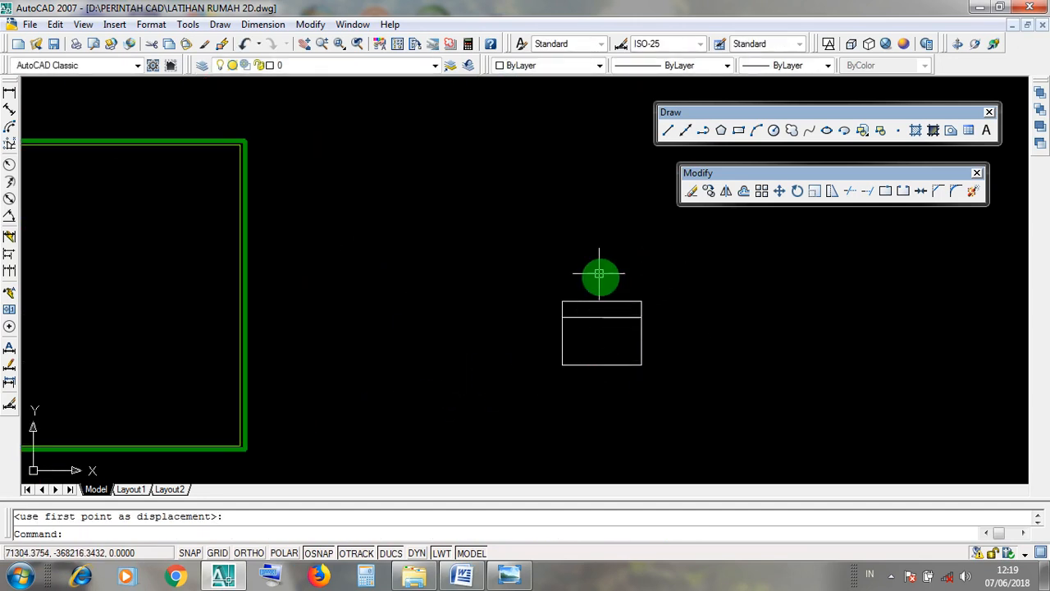
pyautogui.scroll(-2, 616, 402)
pyautogui.scroll(2, 600, 390)
pyautogui.click(547, 280)
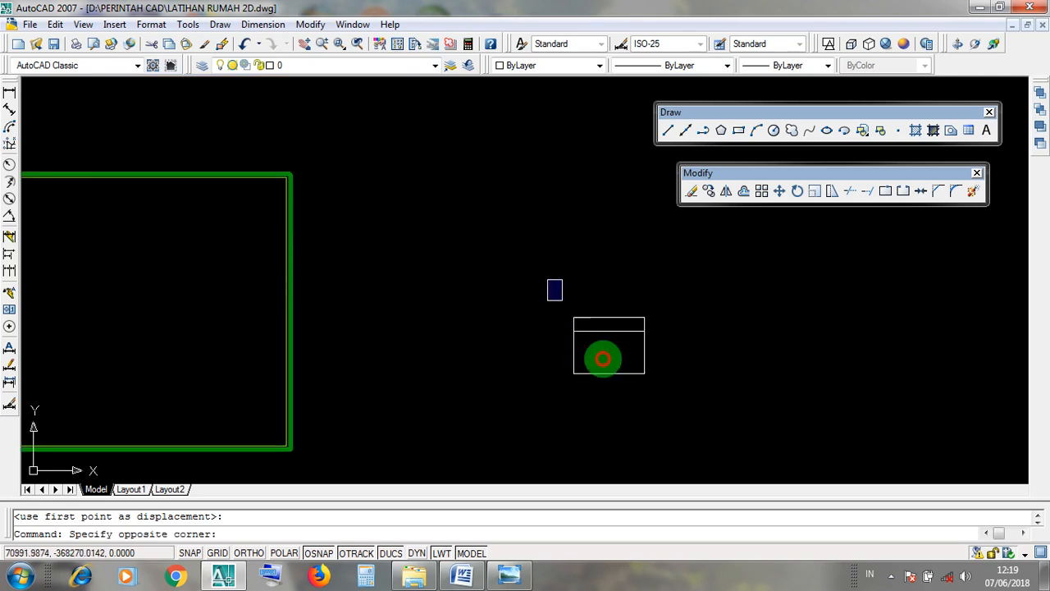
pyautogui.click(669, 417)
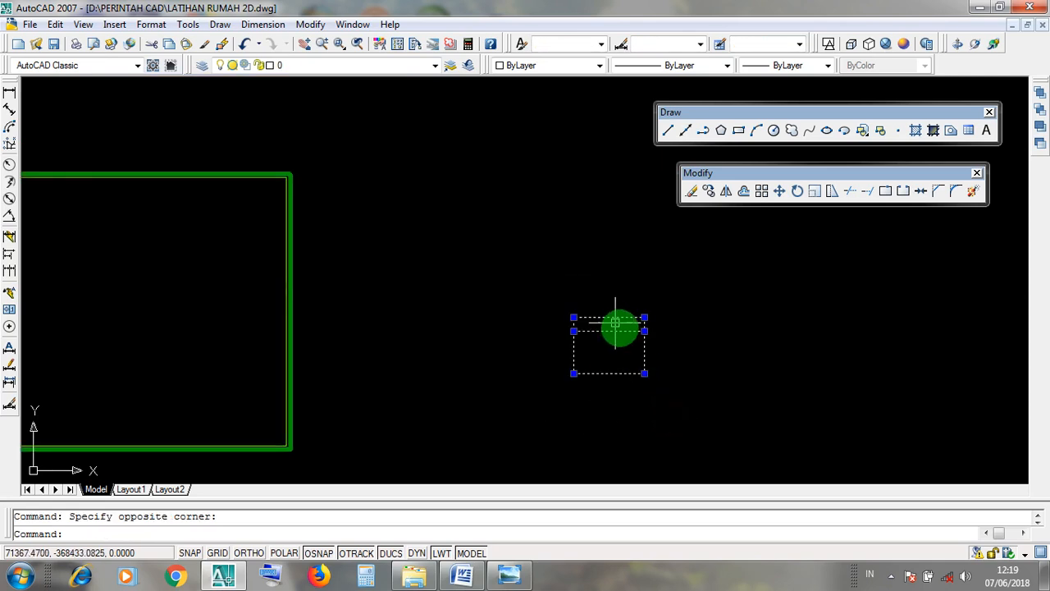
pyautogui.press('Escape')
pyautogui.scroll(-4, 632, 340)
pyautogui.scroll(5, 332, 393)
pyautogui.scroll(-4, 403, 375)
pyautogui.moveTo(580, 315); pyautogui.dragTo(476, 375, button='middle')
pyautogui.click(605, 399)
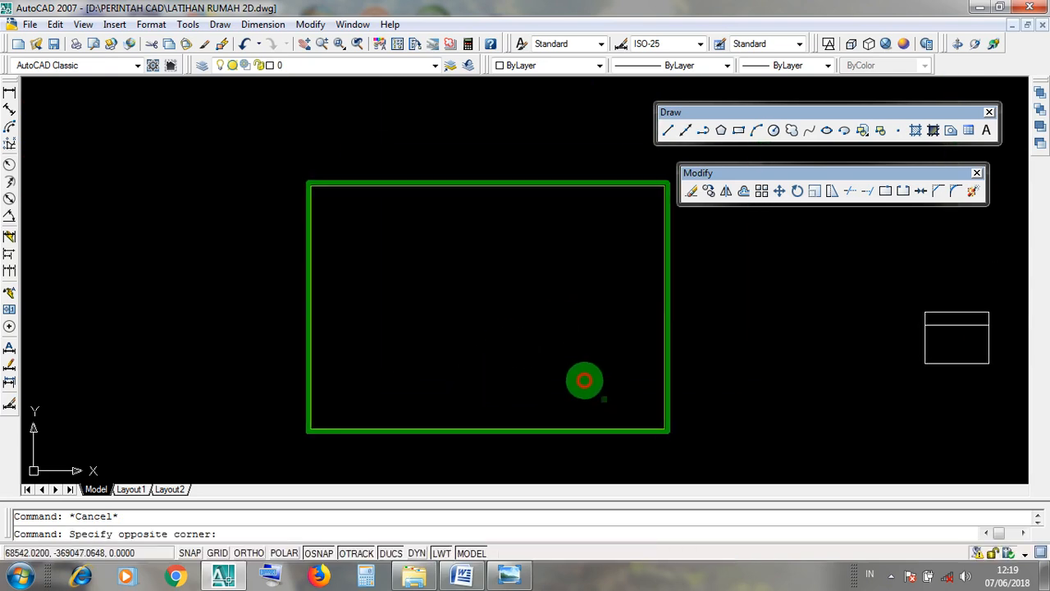
pyautogui.click(401, 264)
pyautogui.scroll(4, 353, 401)
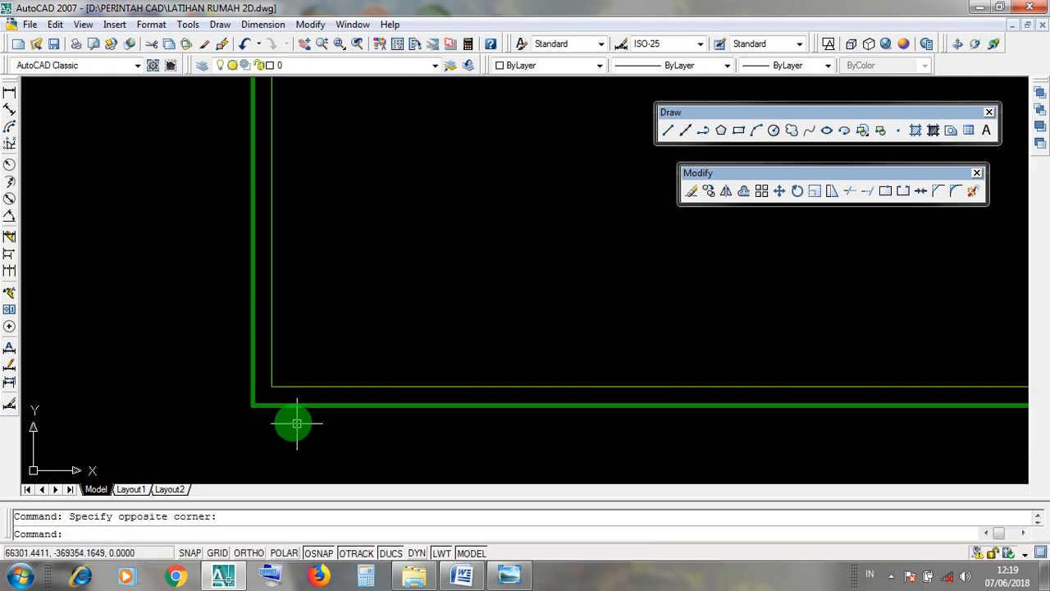
pyautogui.click(267, 405)
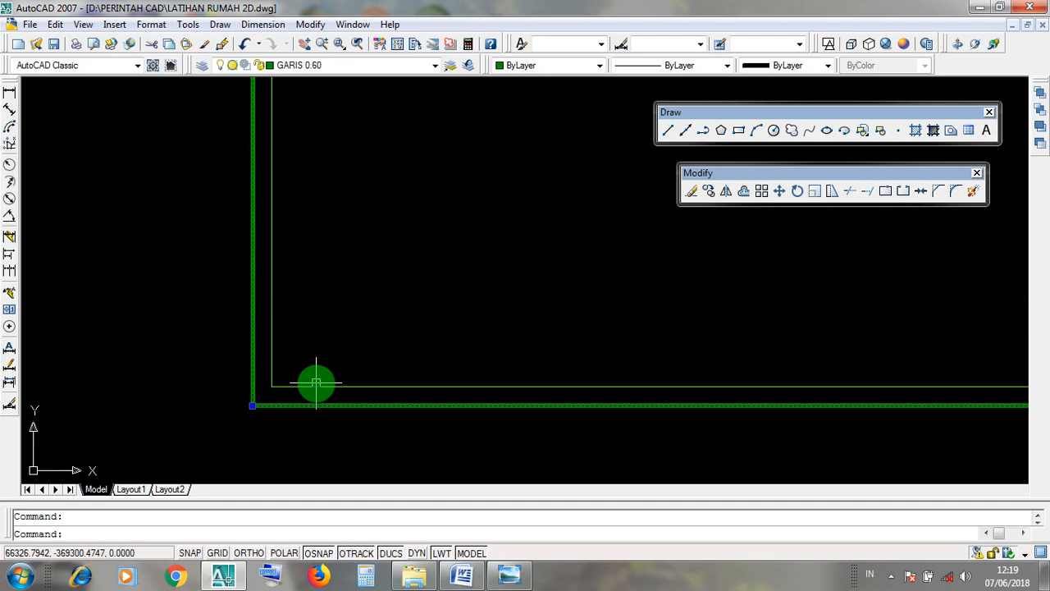
pyautogui.click(320, 387)
pyautogui.scroll(-5, 337, 455)
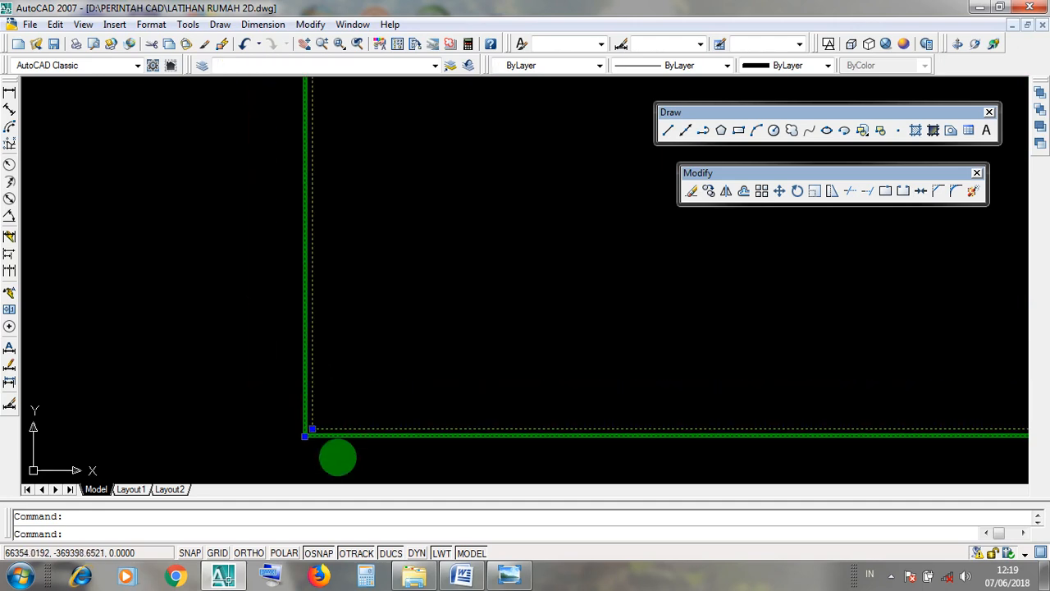
pyautogui.press('Escape')
pyautogui.scroll(5, 338, 455)
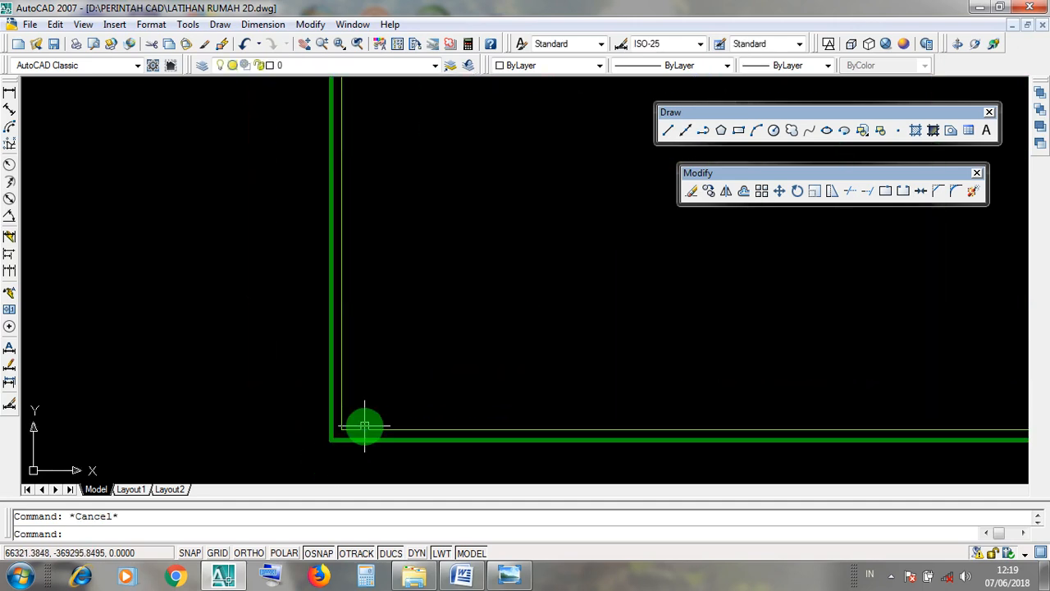
pyautogui.click(366, 428)
pyautogui.press('Escape')
pyautogui.scroll(1, 332, 444)
pyautogui.click(351, 364)
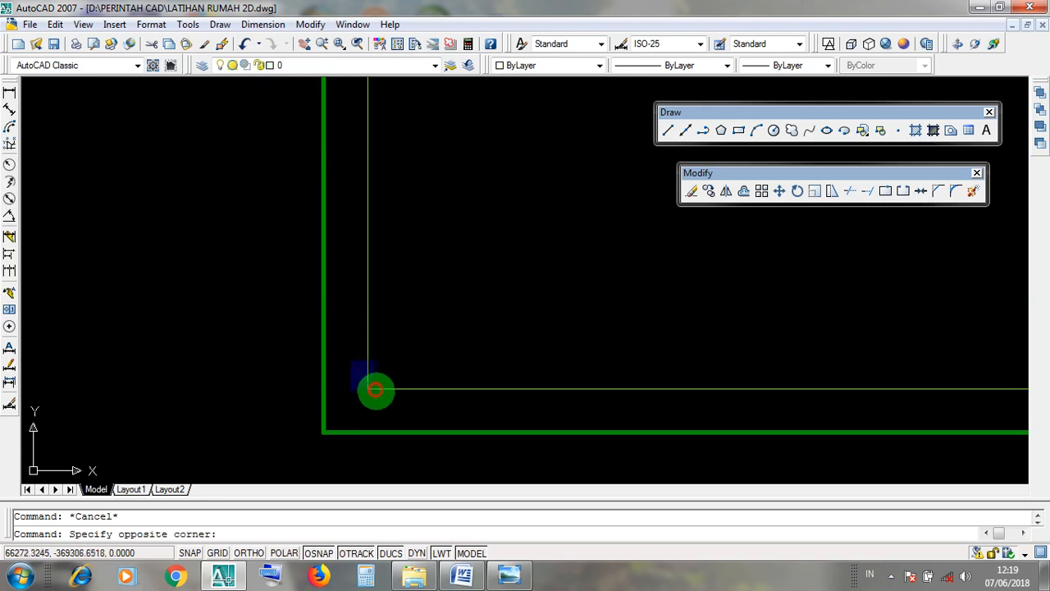
pyautogui.scroll(-5, 393, 403)
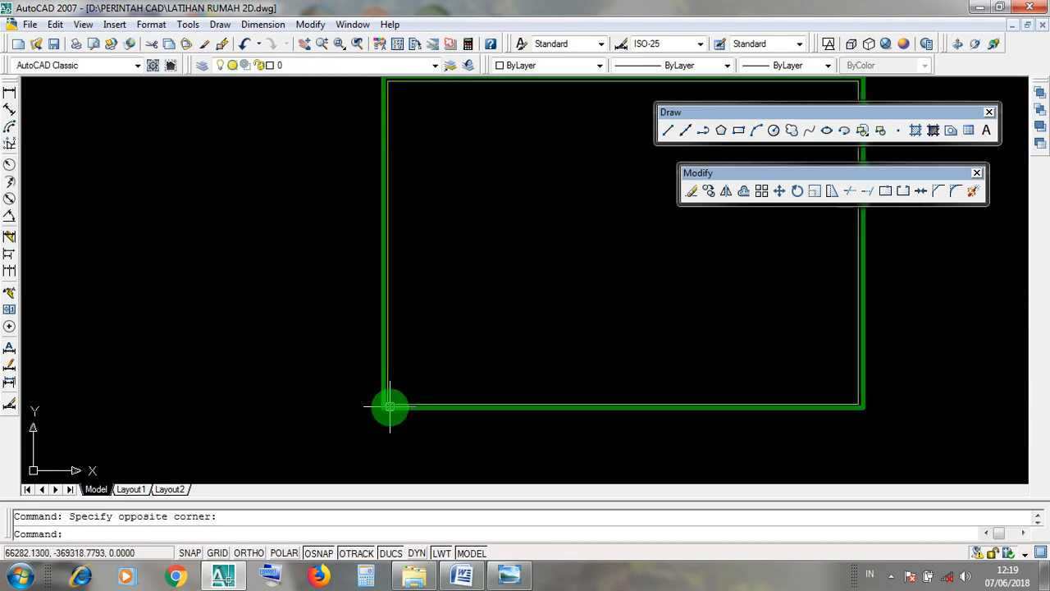
pyautogui.scroll(4, 725, 357)
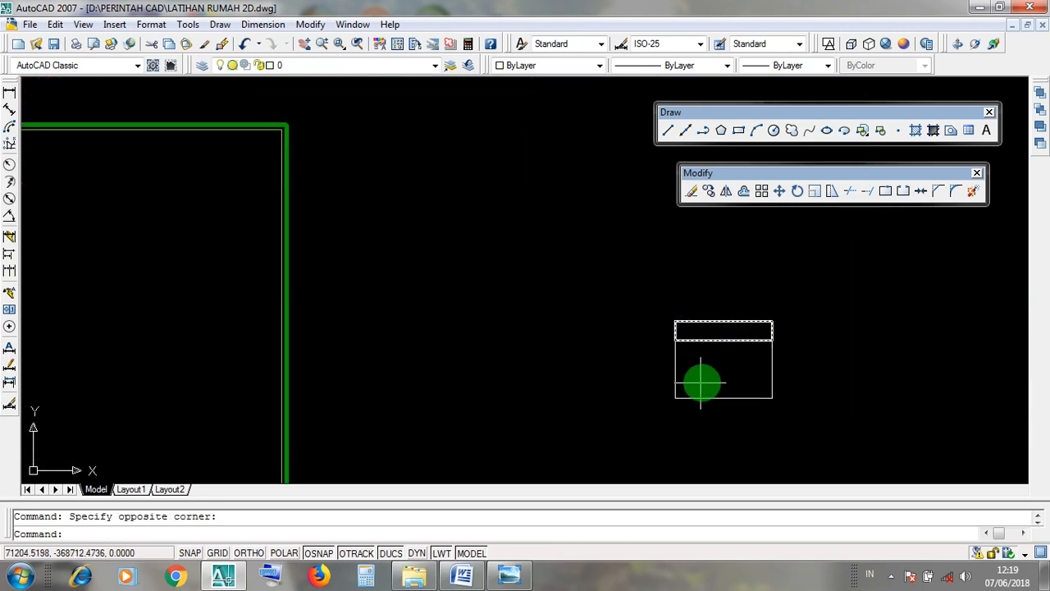
pyautogui.moveTo(699, 380); pyautogui.dragTo(485, 377, button='middle')
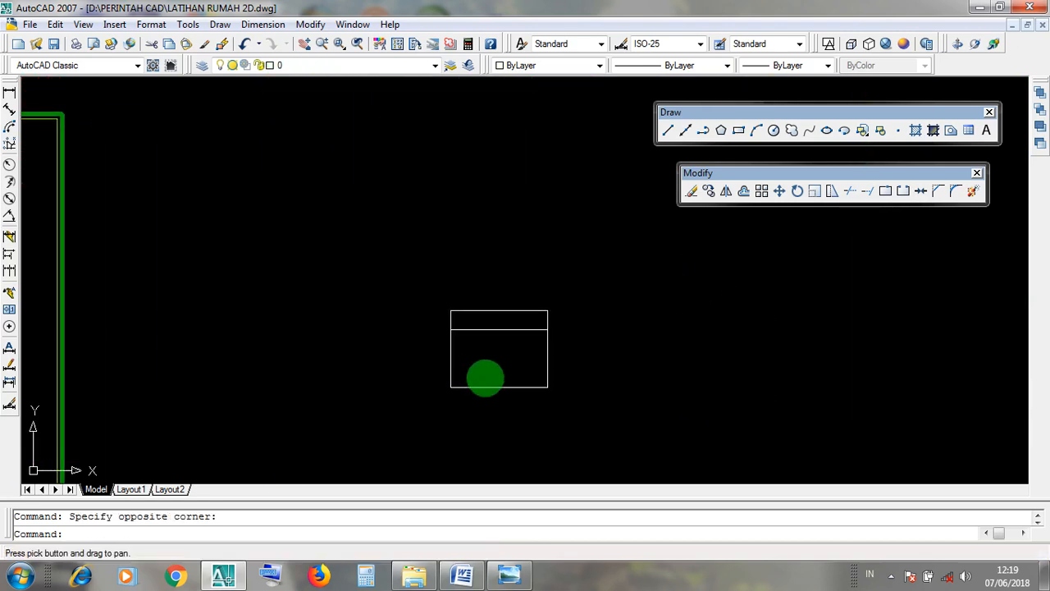
pyautogui.click(567, 408)
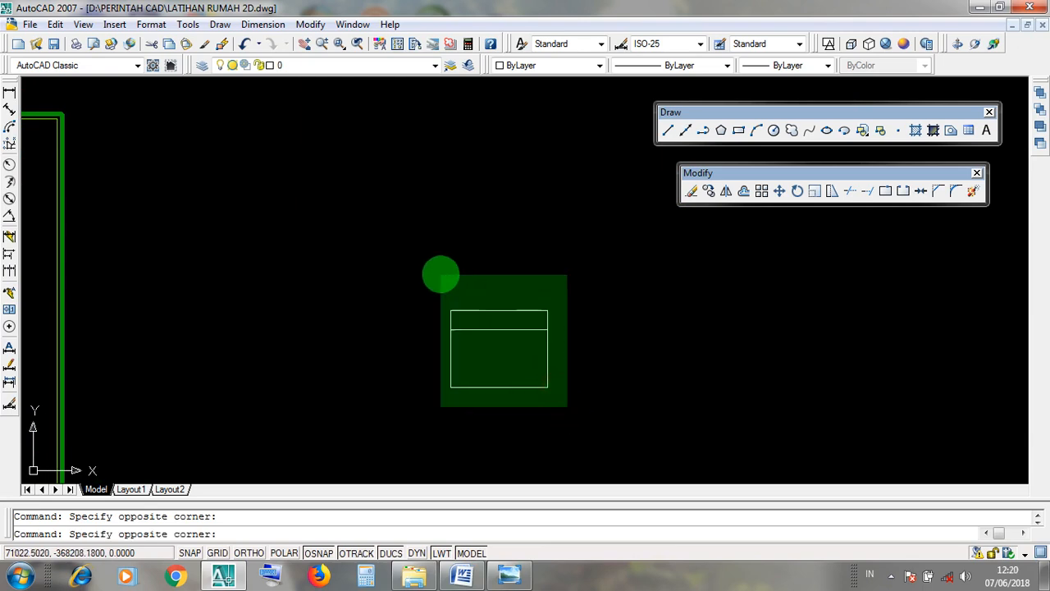
pyautogui.click(433, 271)
pyautogui.click(416, 281)
pyautogui.click(580, 419)
pyautogui.scroll(2, 546, 374)
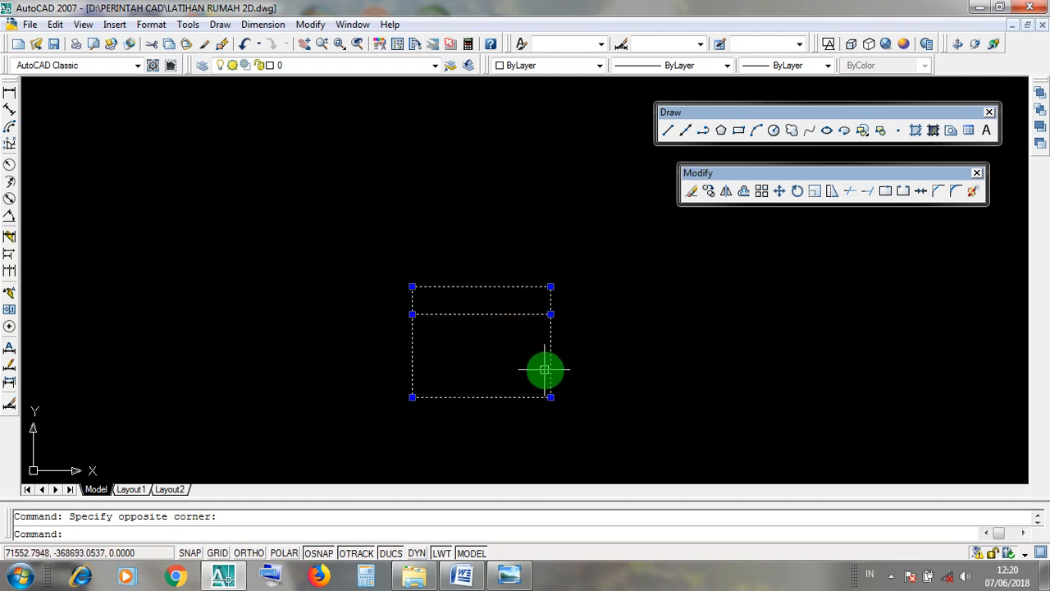
pyautogui.click(548, 354)
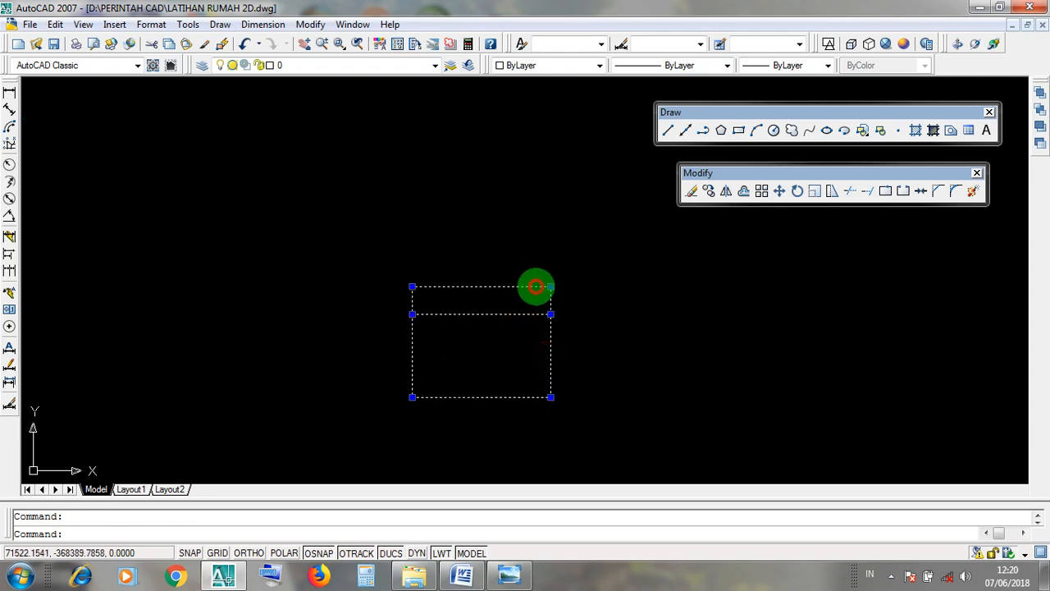
pyautogui.click(718, 186)
pyautogui.click(729, 223)
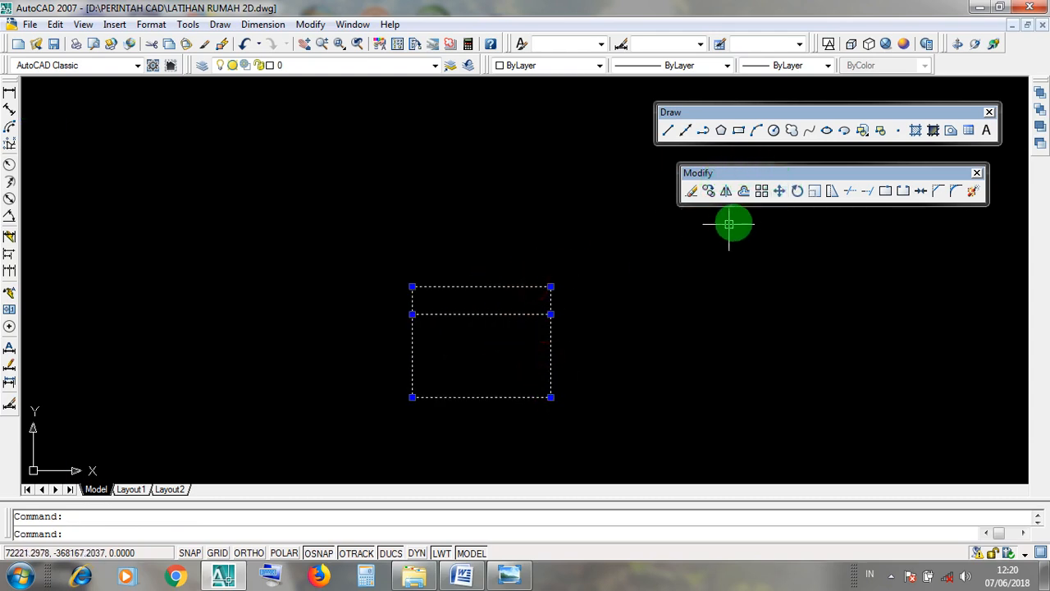
# Move the stacked cell rectangles by their lower-left corner onto the frame's inner lower-left corner.
pyautogui.click(781, 192)
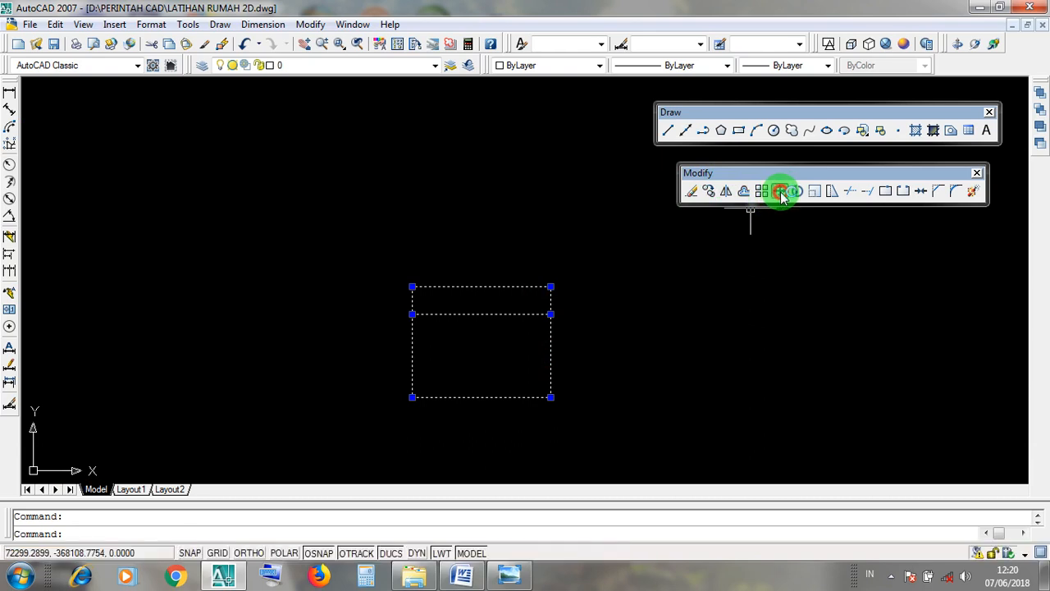
pyautogui.scroll(3, 388, 408)
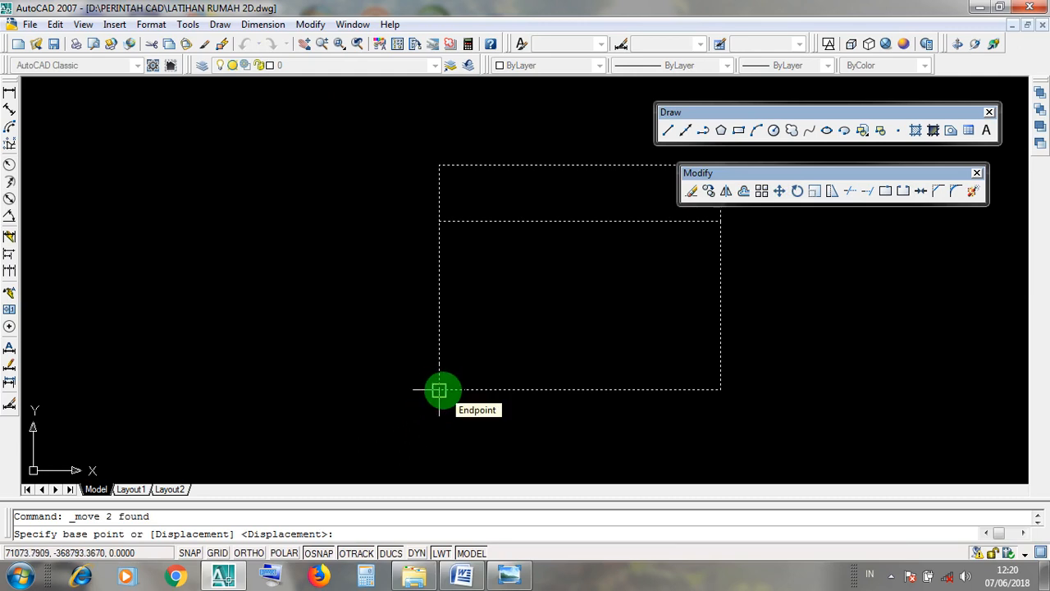
pyautogui.click(439, 390)
pyautogui.scroll(-8, 698, 383)
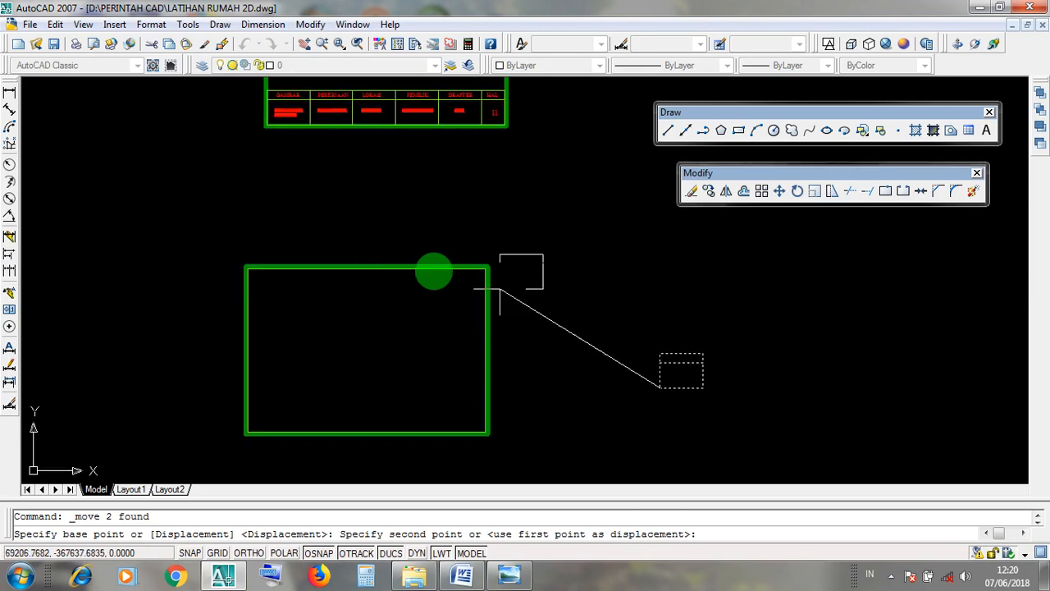
pyautogui.scroll(6, 214, 400)
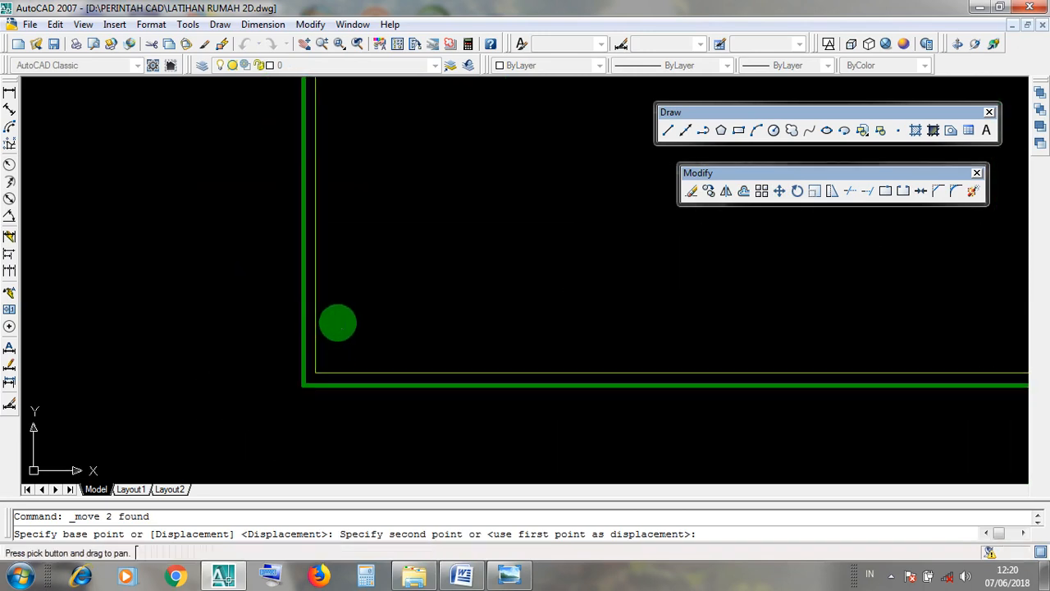
pyautogui.scroll(-5, 332, 386)
pyautogui.scroll(7, 336, 386)
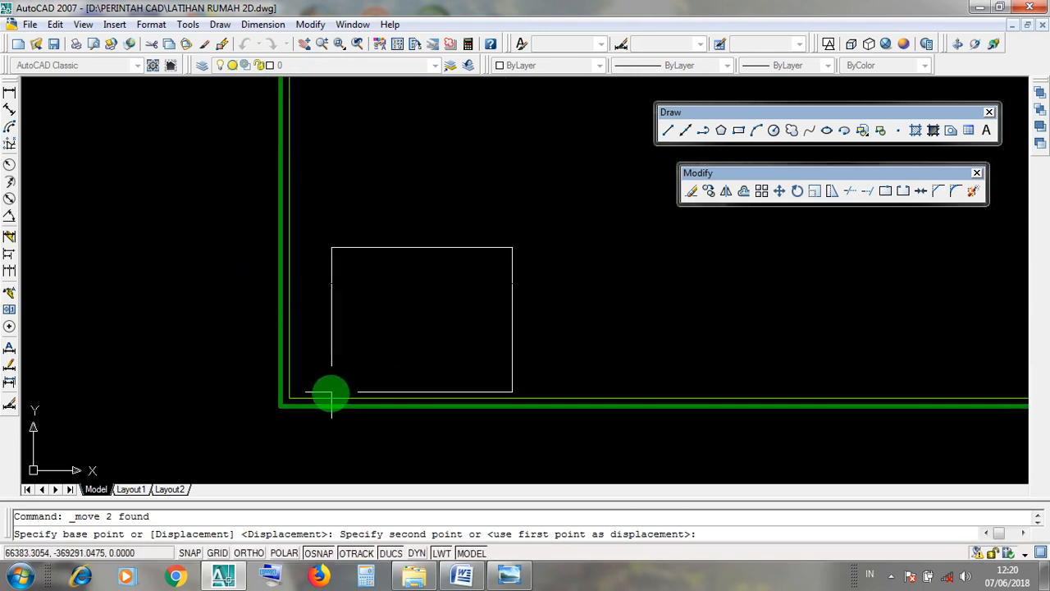
pyautogui.scroll(2, 298, 370)
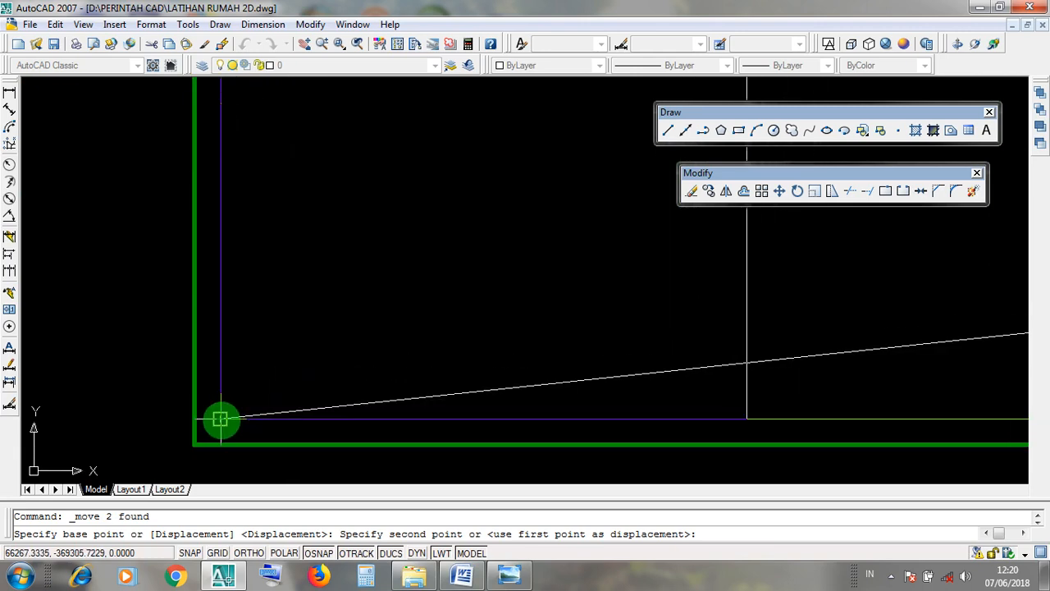
pyautogui.click(220, 419)
pyautogui.scroll(-5, 345, 422)
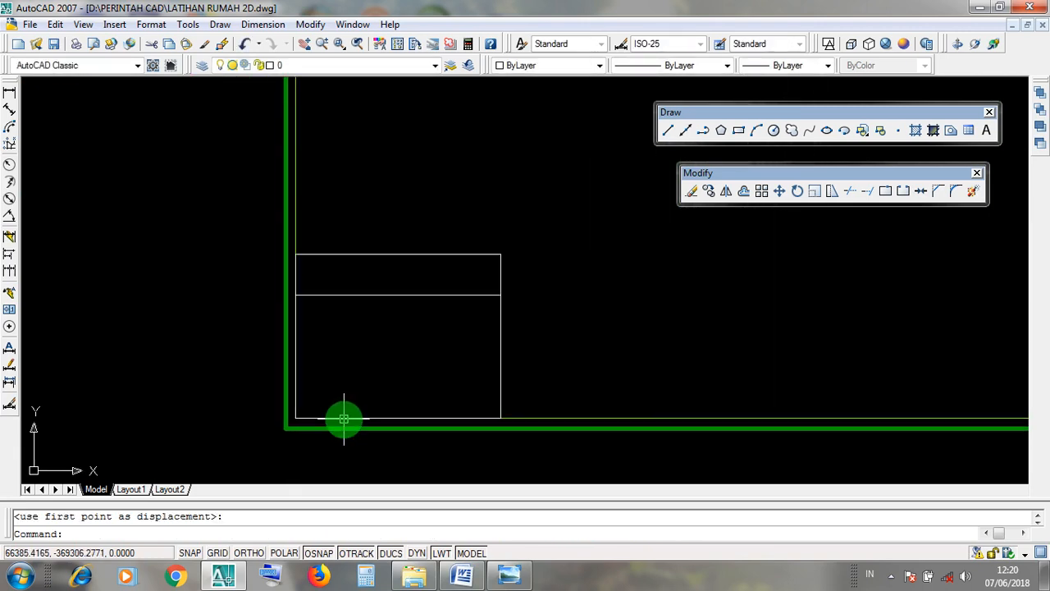
pyautogui.scroll(-4, 372, 403)
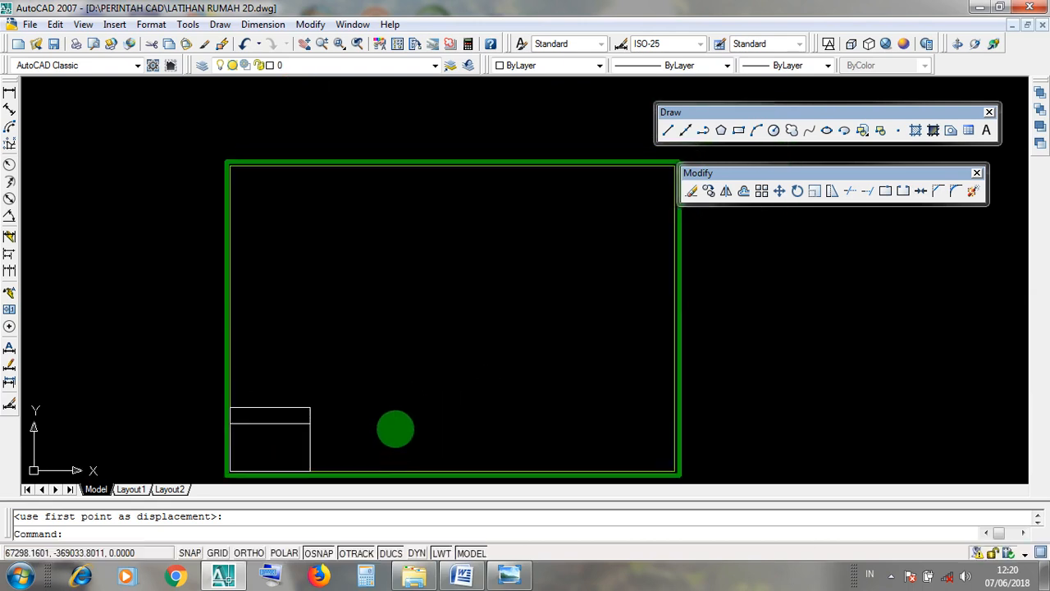
pyautogui.moveTo(393, 426); pyautogui.dragTo(396, 391, button='middle')
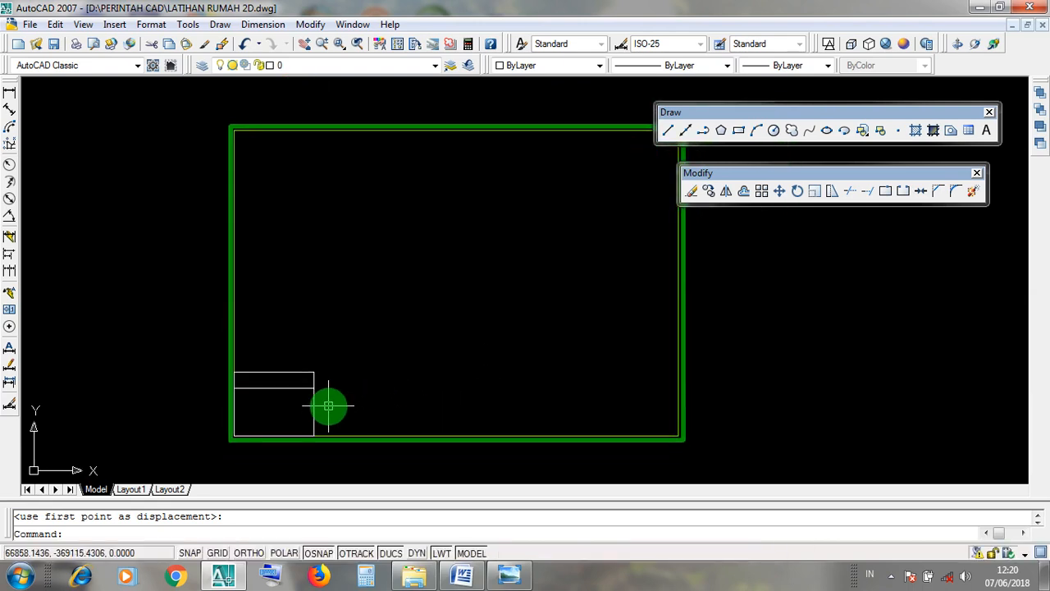
pyautogui.scroll(-4, 563, 428)
pyautogui.scroll(5, 495, 299)
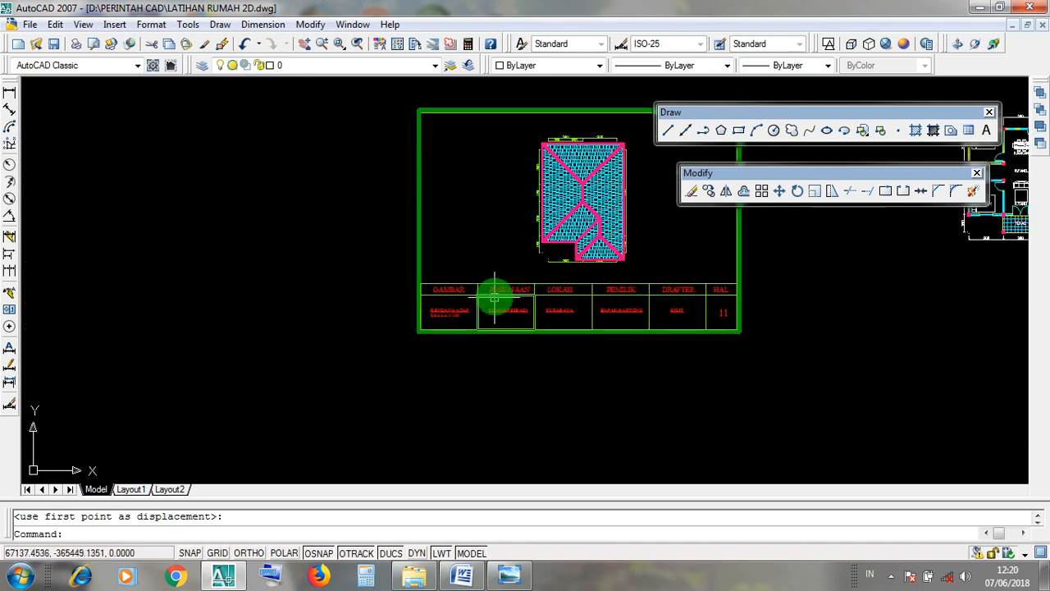
pyautogui.scroll(3, 497, 292)
pyautogui.click(505, 289)
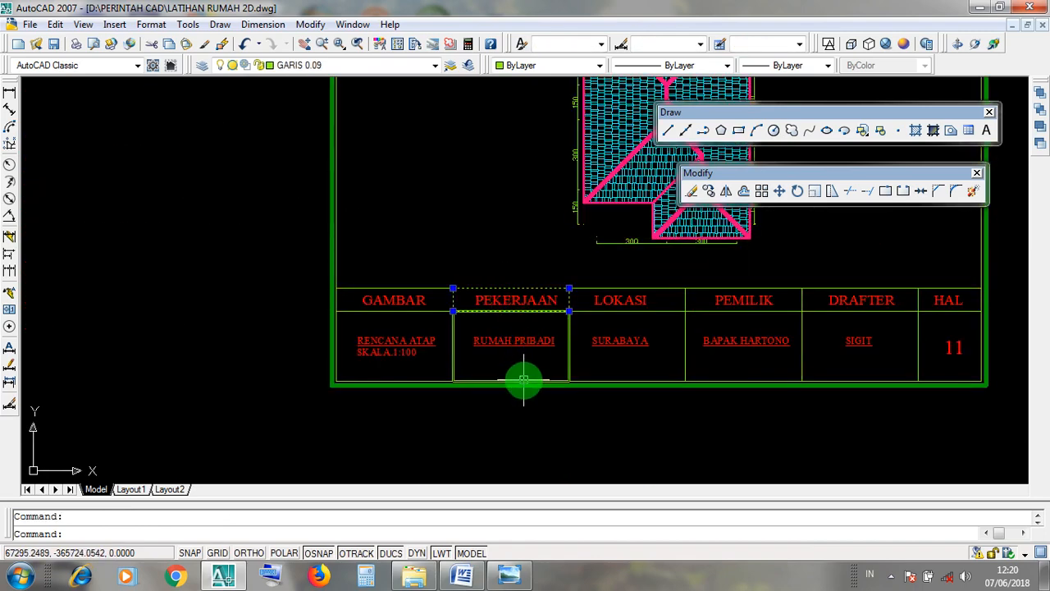
pyautogui.press('Escape')
pyautogui.click(630, 288)
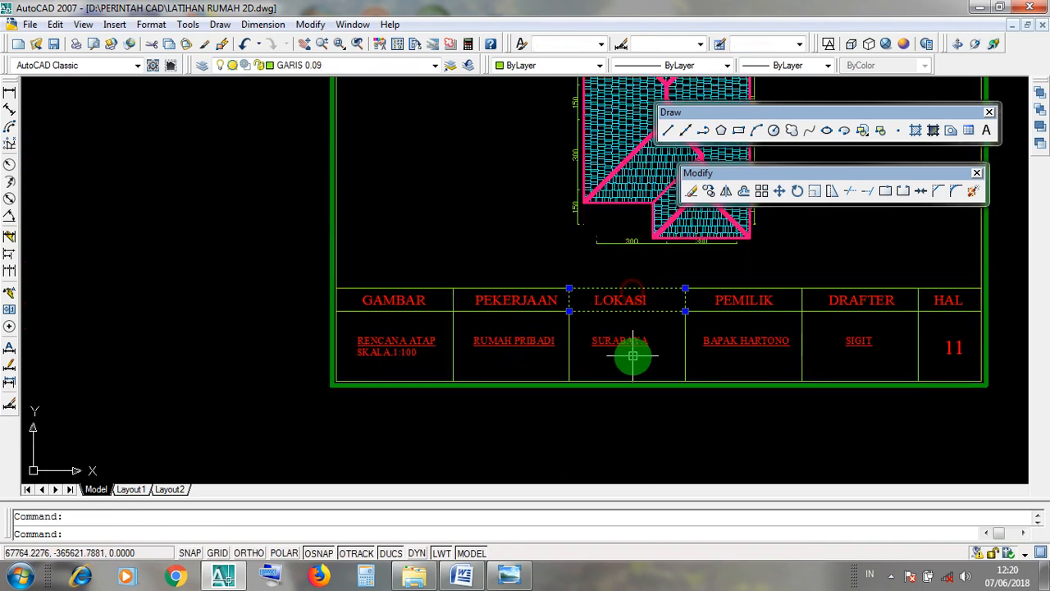
pyautogui.moveTo(696, 340); pyautogui.dragTo(500, 353, button='middle')
pyautogui.press('Escape')
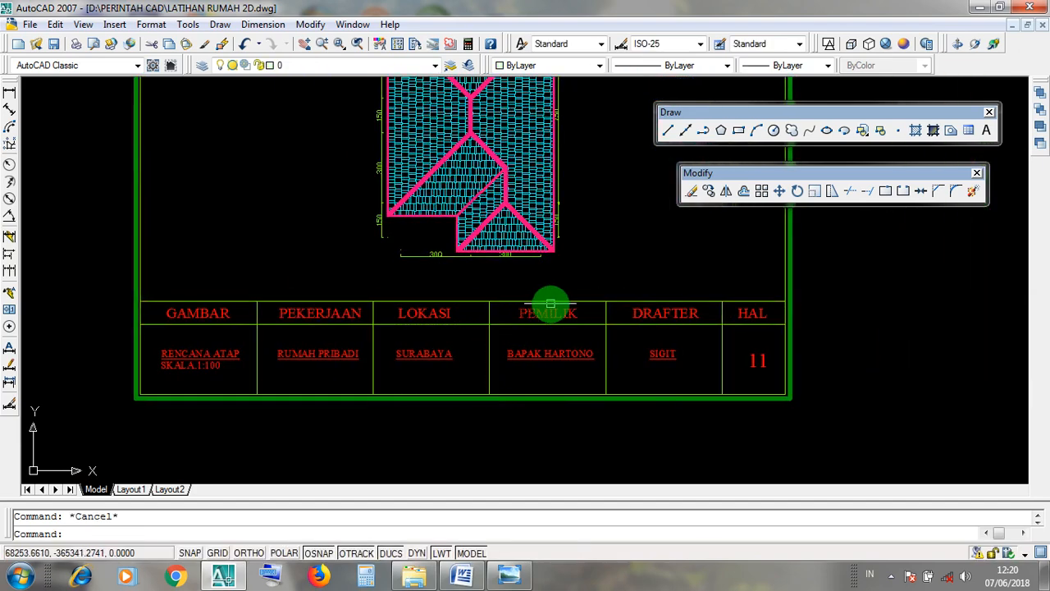
pyautogui.press('Escape')
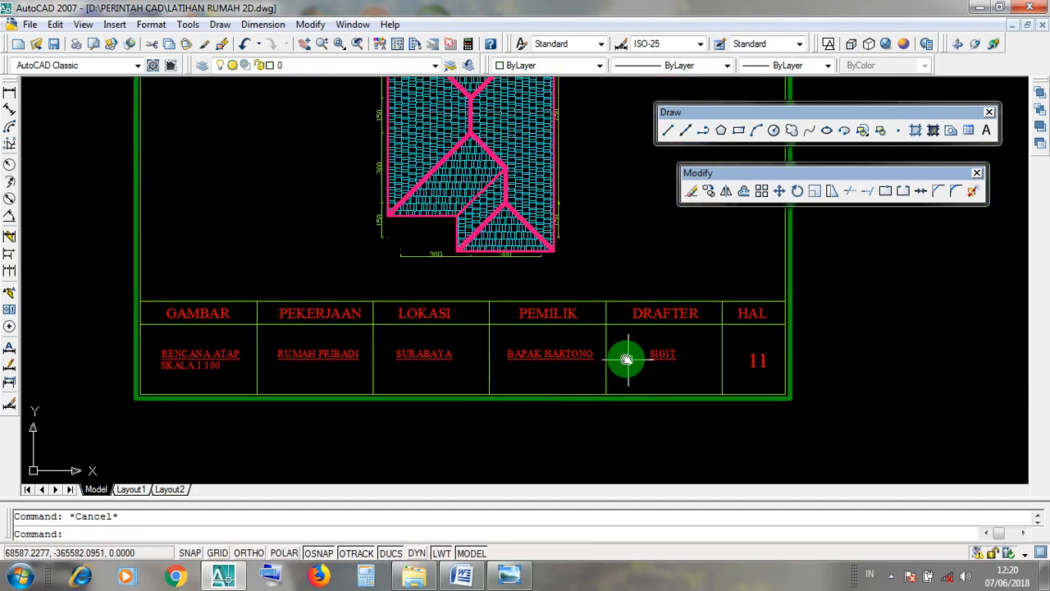
pyautogui.moveTo(629, 358); pyautogui.dragTo(511, 347, button='middle')
pyautogui.click(529, 330)
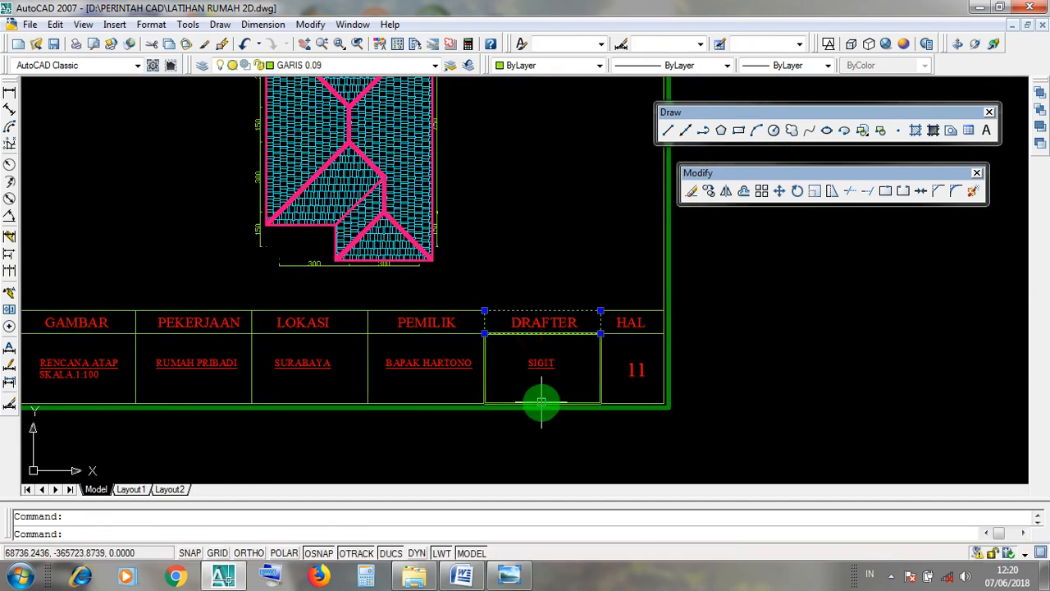
pyautogui.press('Escape')
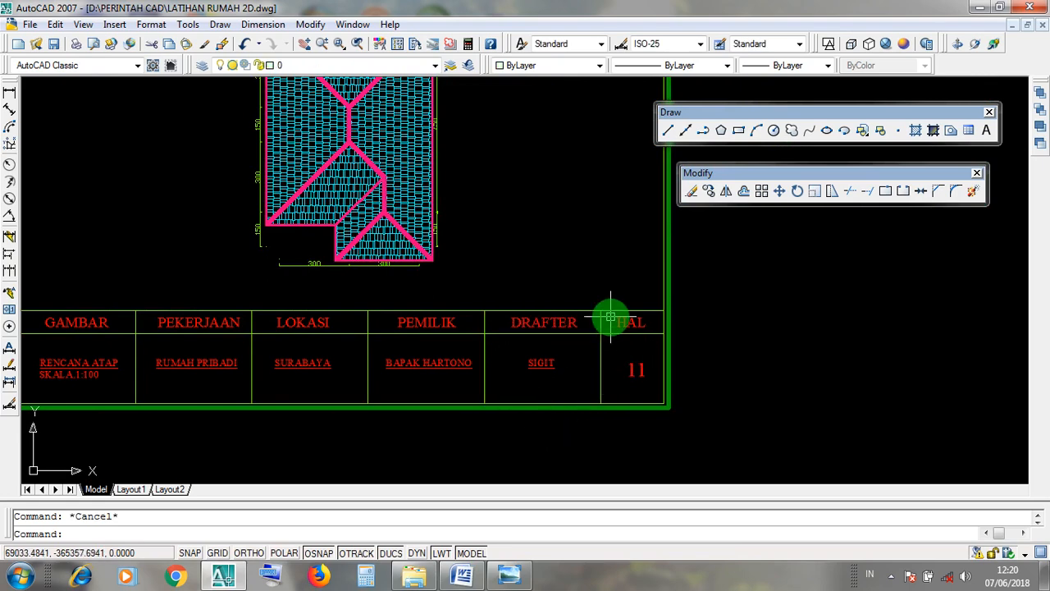
pyautogui.scroll(-6, 610, 317)
pyautogui.scroll(6, 586, 251)
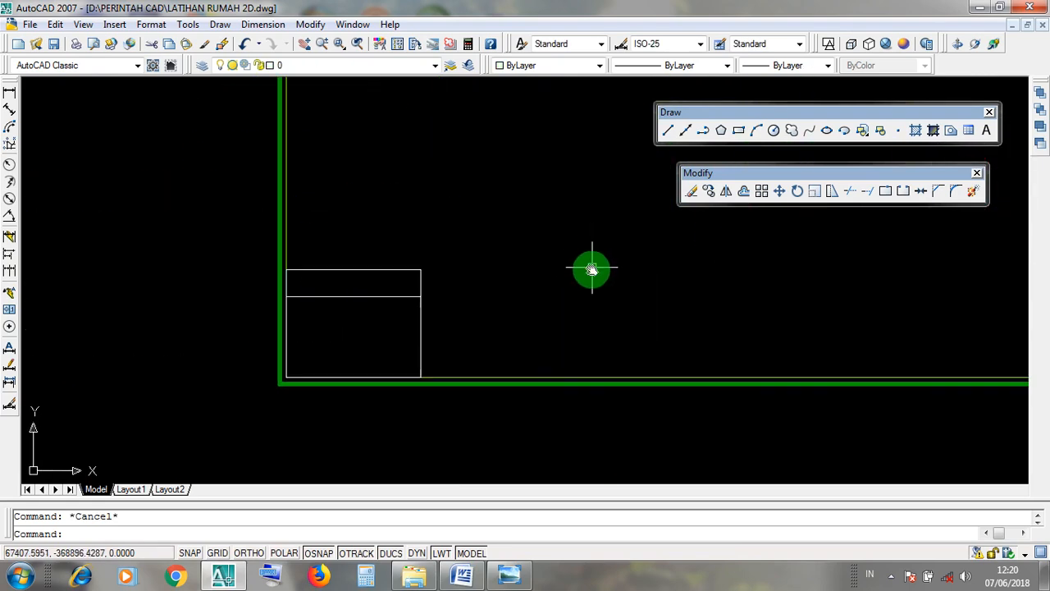
pyautogui.scroll(2, 593, 268)
pyautogui.moveTo(592, 267); pyautogui.dragTo(514, 378, button='middle')
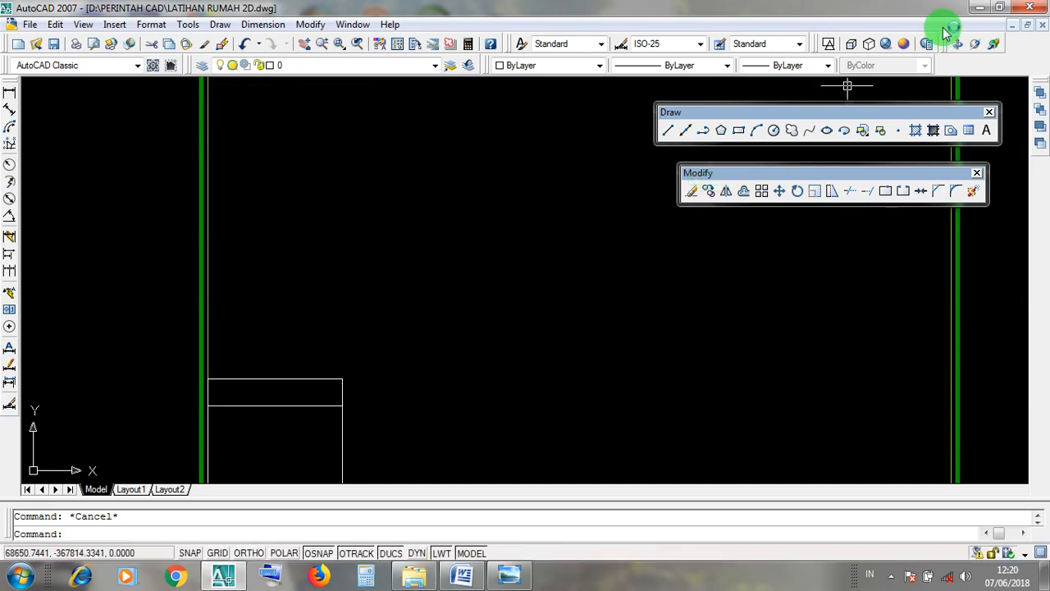
# Review the CARA 2 steps in Word's COPY notes, marking the copy-command line, then minimise Word.
pyautogui.click(977, 10)
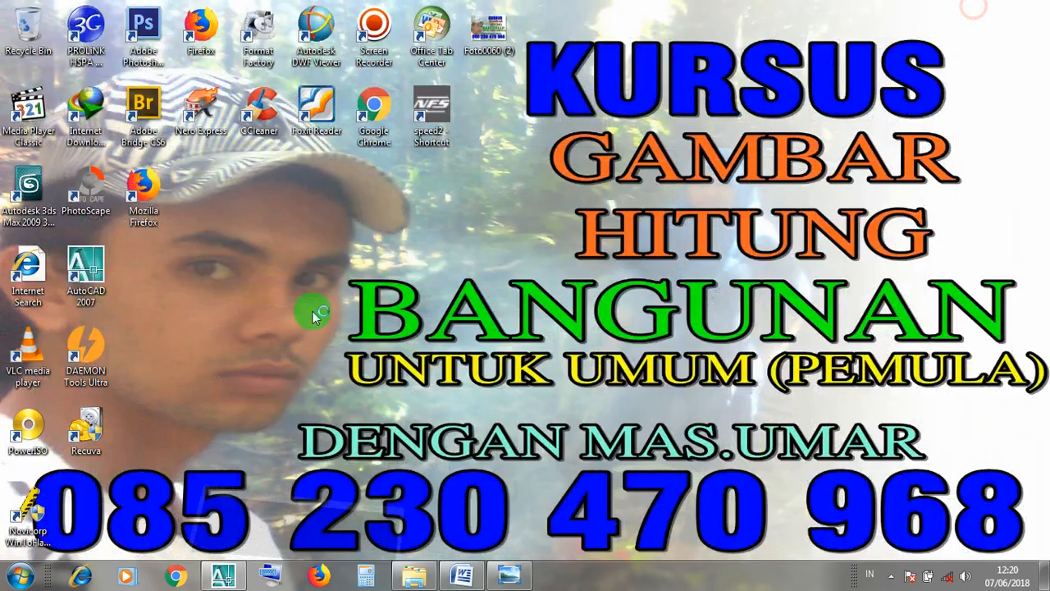
pyautogui.click(465, 575)
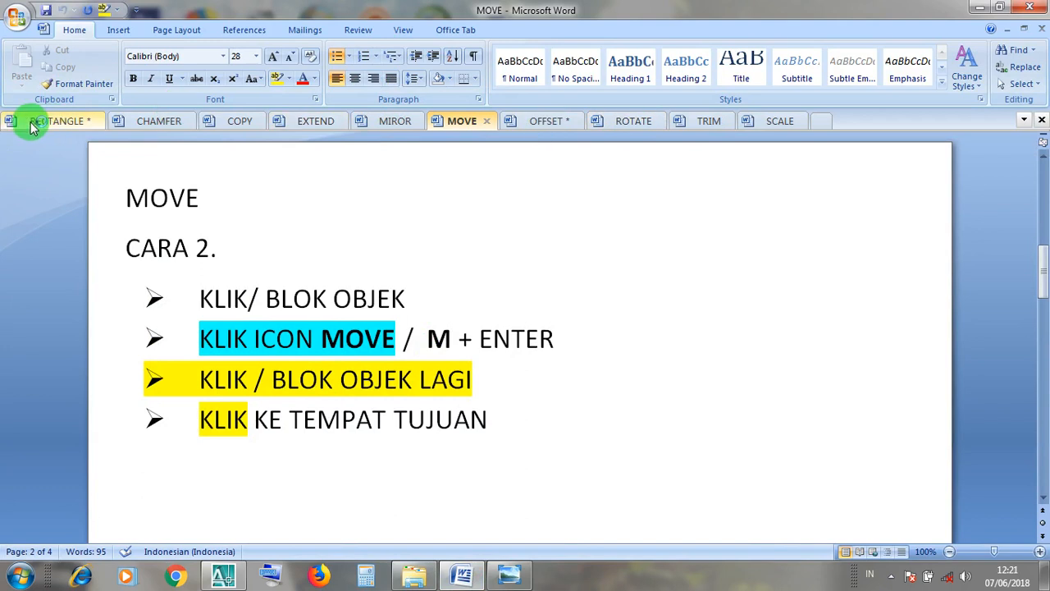
pyautogui.click(231, 122)
pyautogui.moveTo(435, 263); pyautogui.dragTo(225, 297)
pyautogui.click(320, 299)
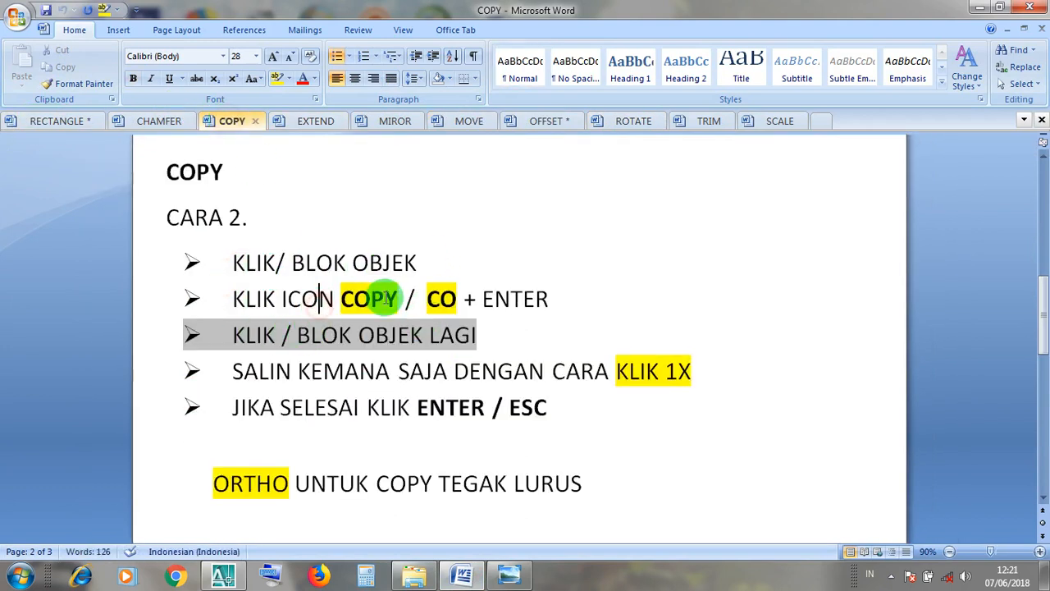
pyautogui.moveTo(397, 298); pyautogui.dragTo(262, 298)
pyautogui.click(435, 299)
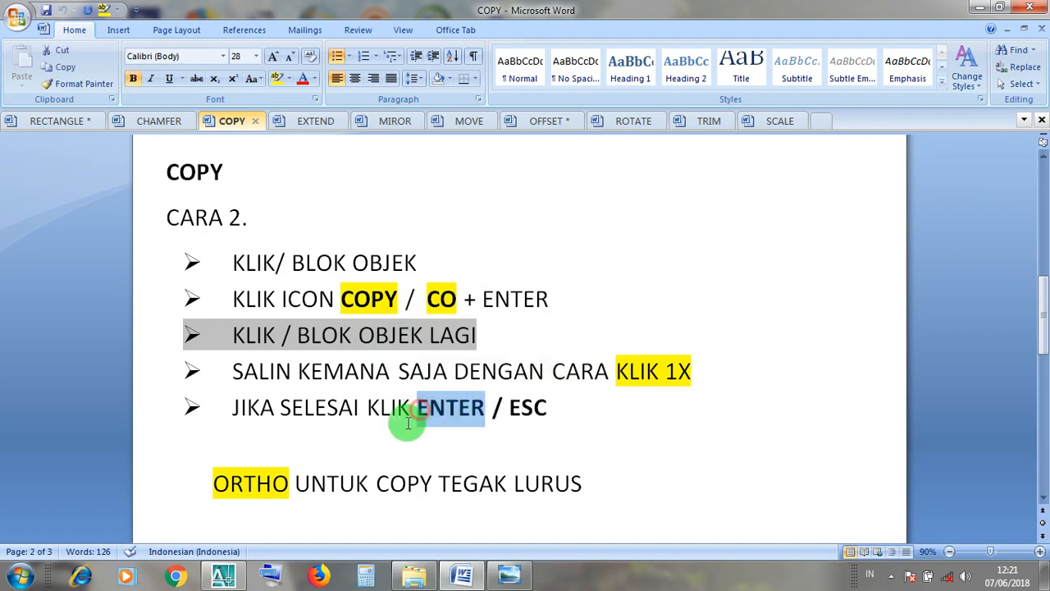
pyautogui.click(279, 490)
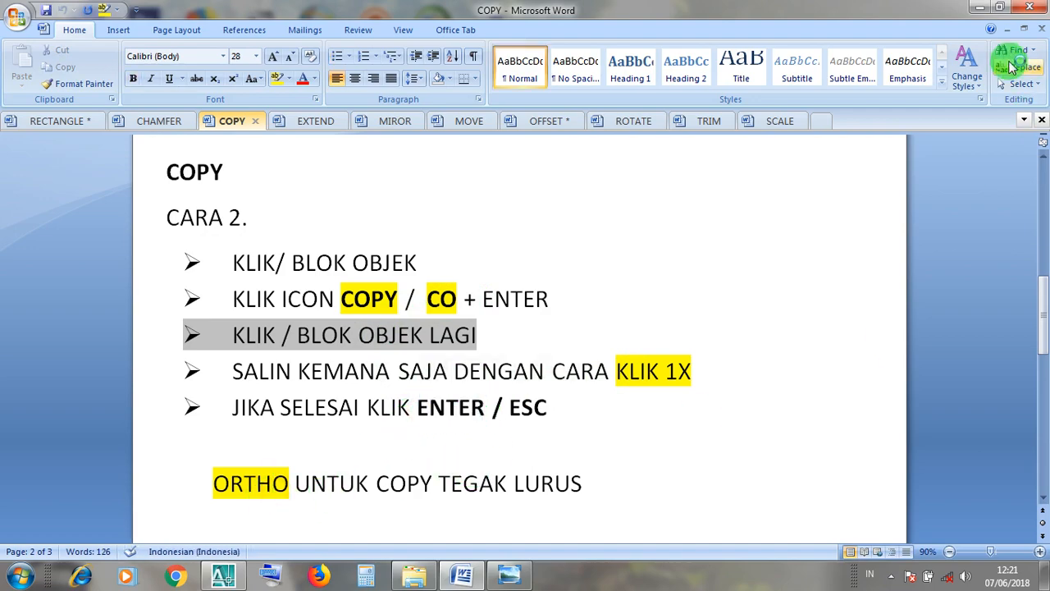
pyautogui.click(979, 8)
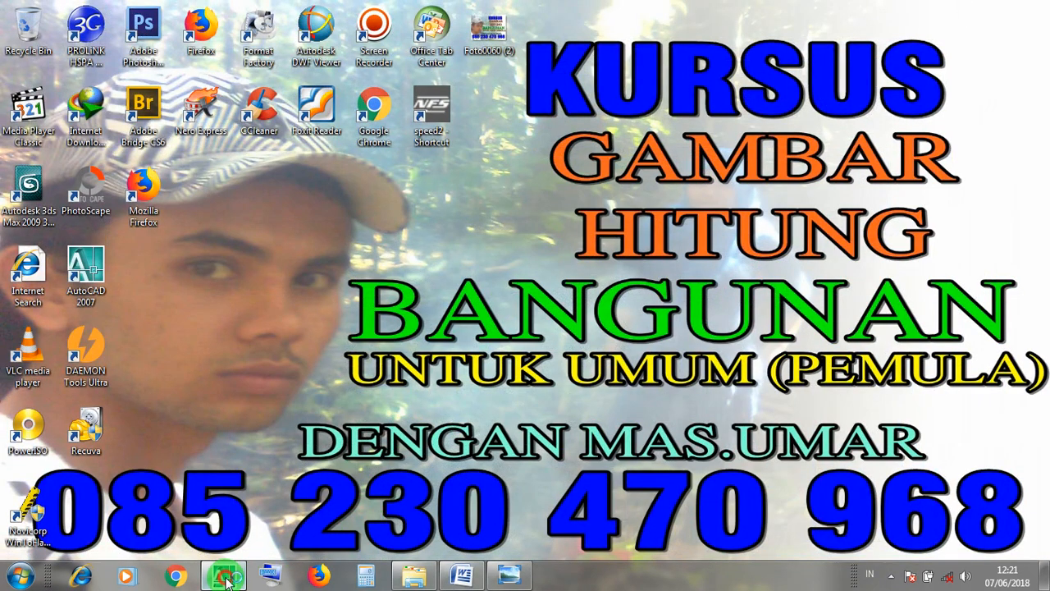
# Window-select the header and body rectangles of the cell in the frame's lower-left corner.
pyautogui.click(225, 578)
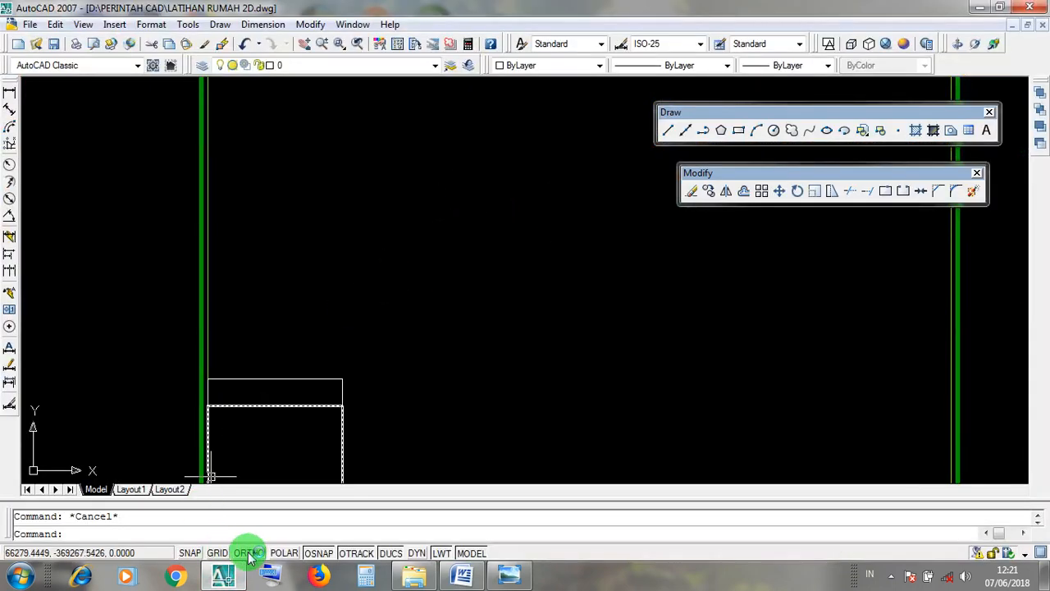
pyautogui.scroll(-3, 377, 318)
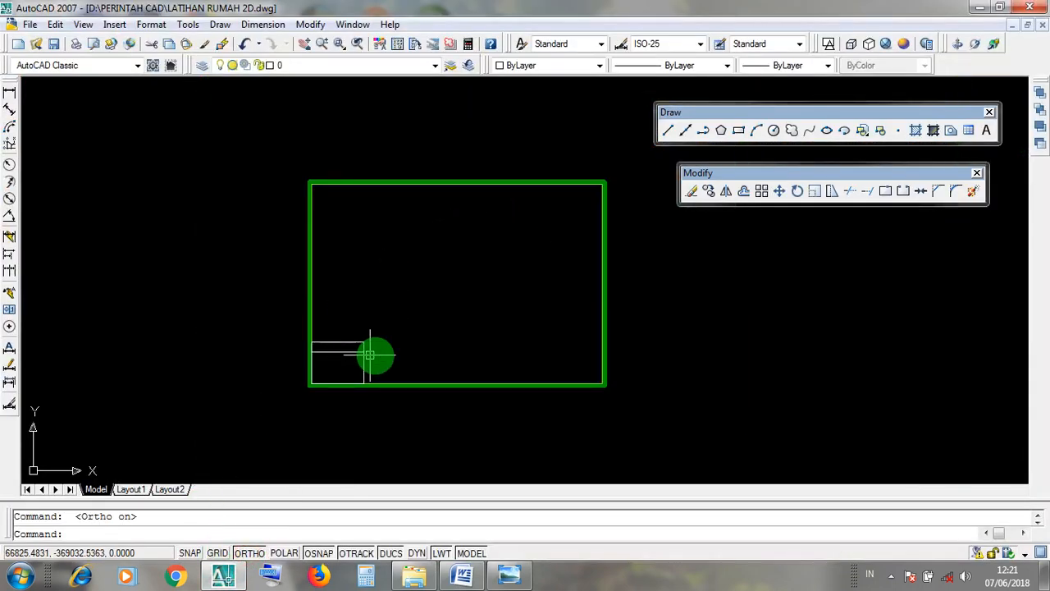
pyautogui.scroll(2, 392, 322)
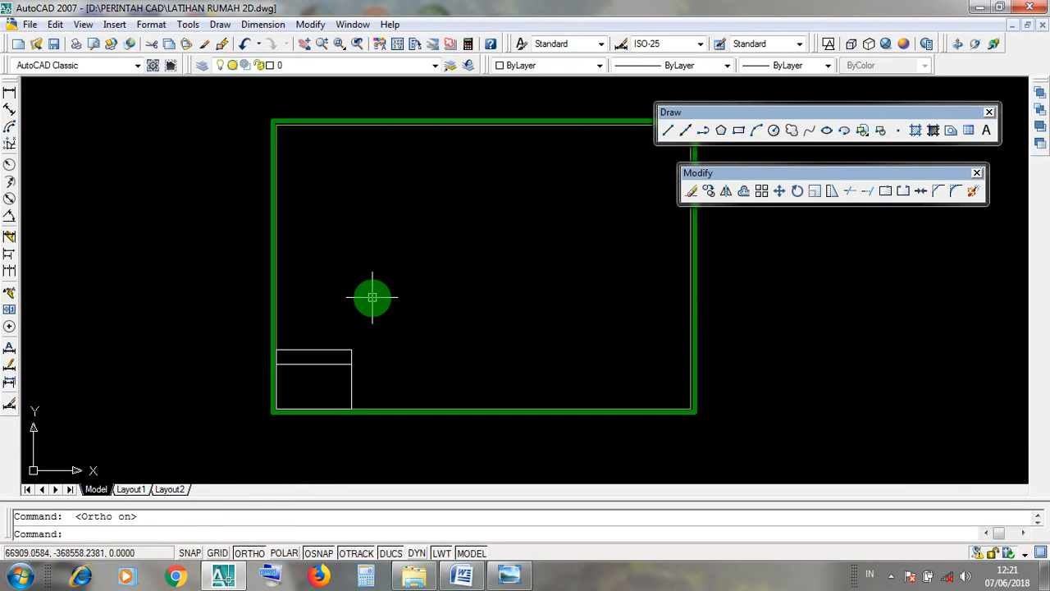
pyautogui.scroll(2, 361, 390)
pyautogui.moveTo(492, 323); pyautogui.dragTo(482, 364, button='middle')
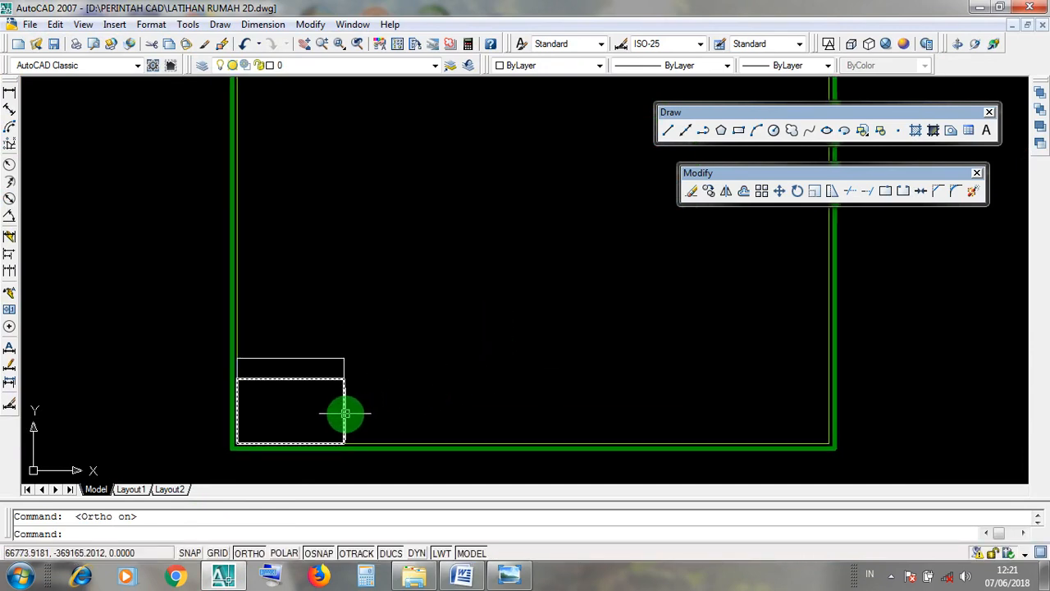
pyautogui.click(346, 366)
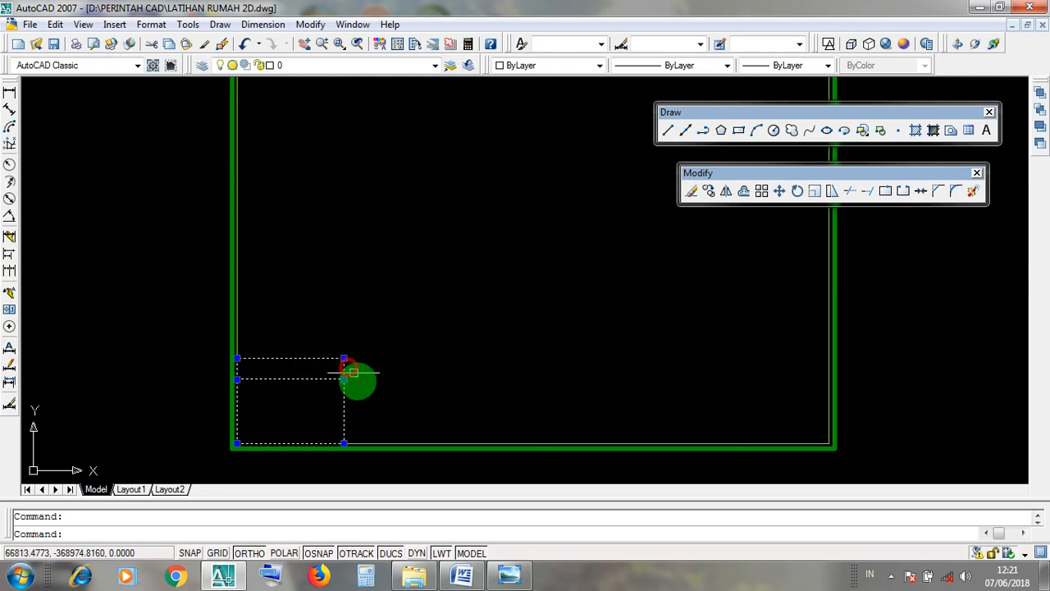
pyautogui.click(364, 421)
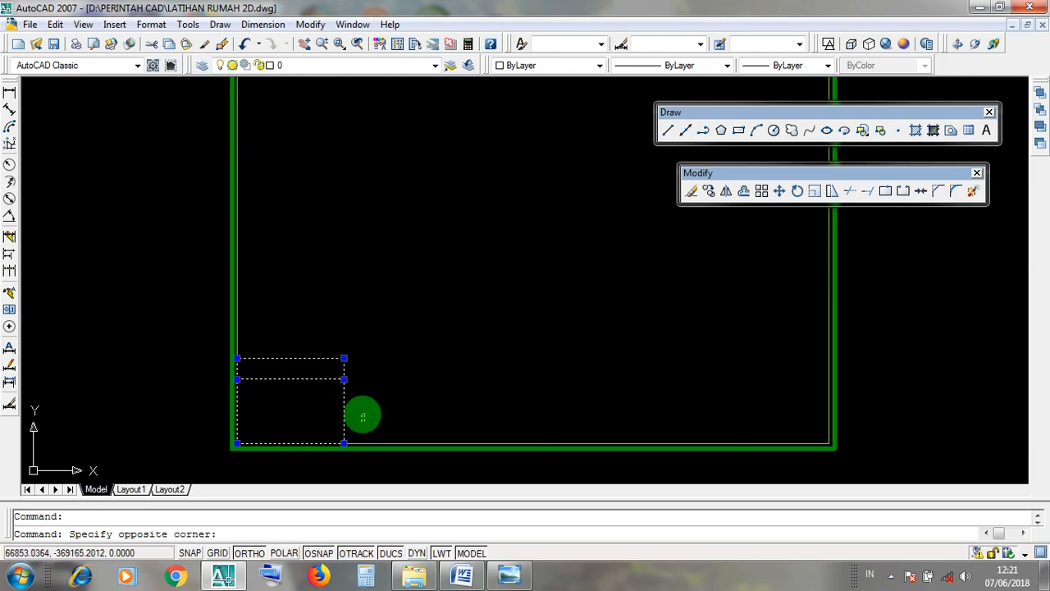
pyautogui.click(367, 418)
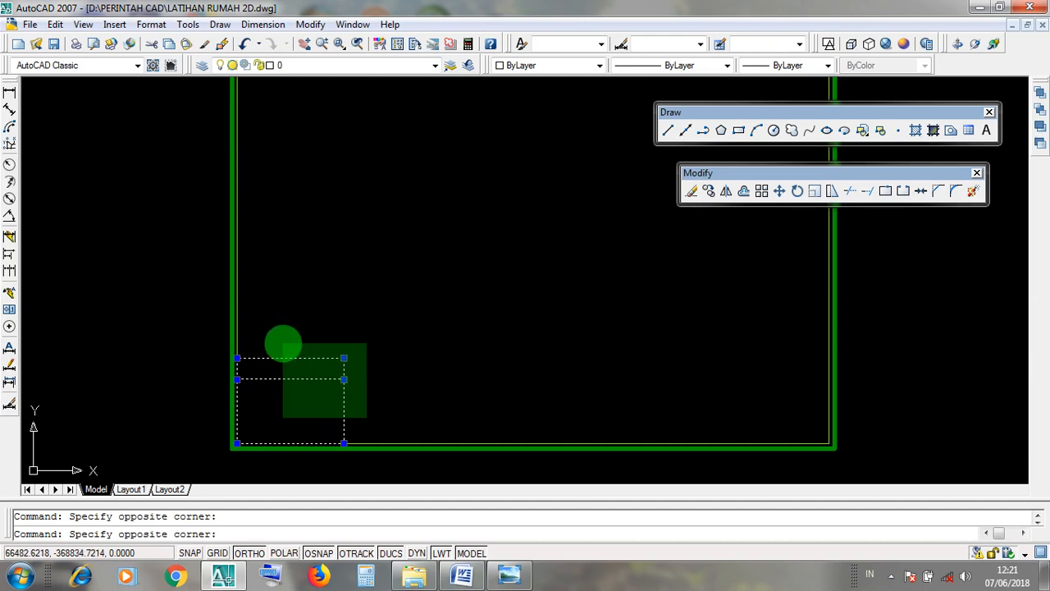
pyautogui.click(282, 343)
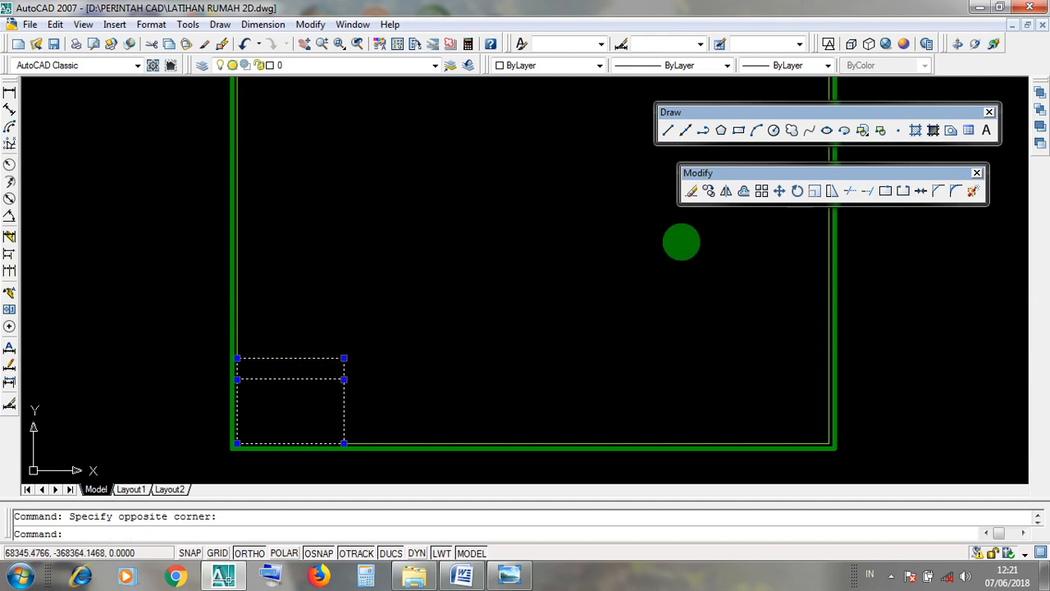
# Copy the title-block cell from its top-left corner, placing the first copy beside it.
pyautogui.click(711, 193)
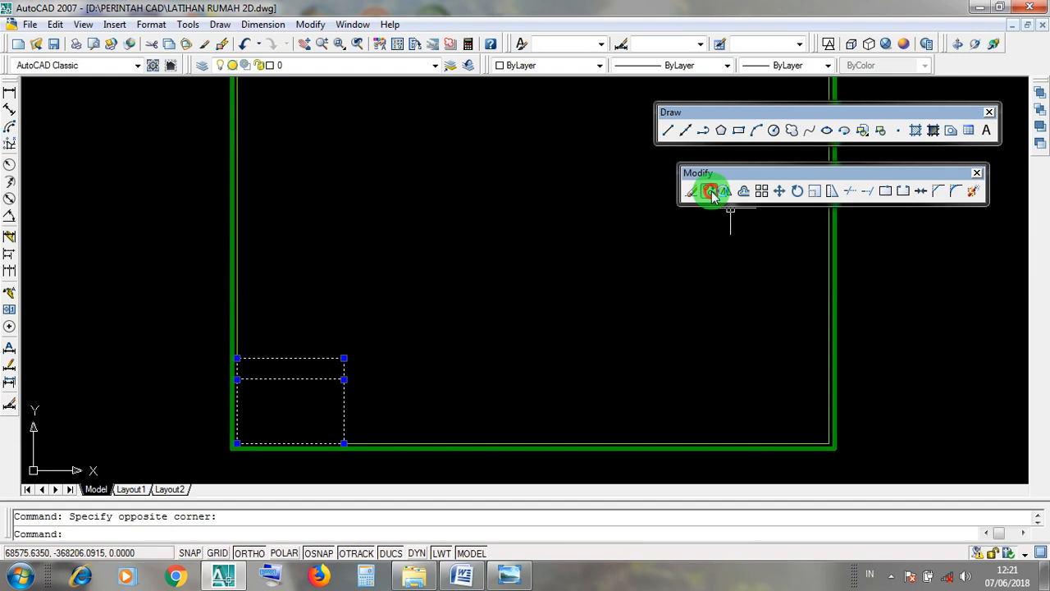
pyautogui.scroll(5, 240, 338)
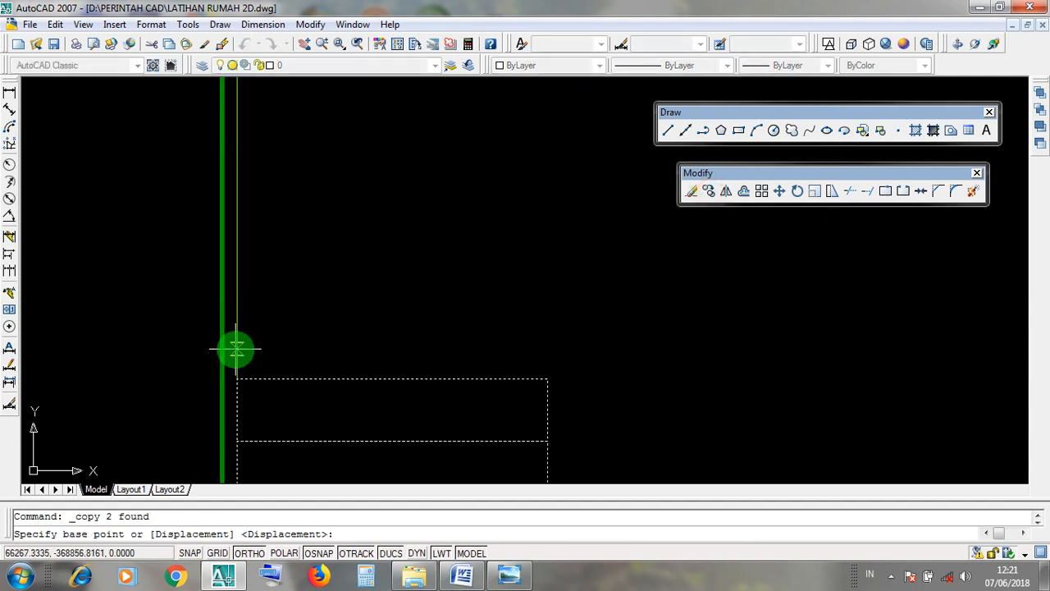
pyautogui.moveTo(288, 378); pyautogui.dragTo(254, 298, button='middle')
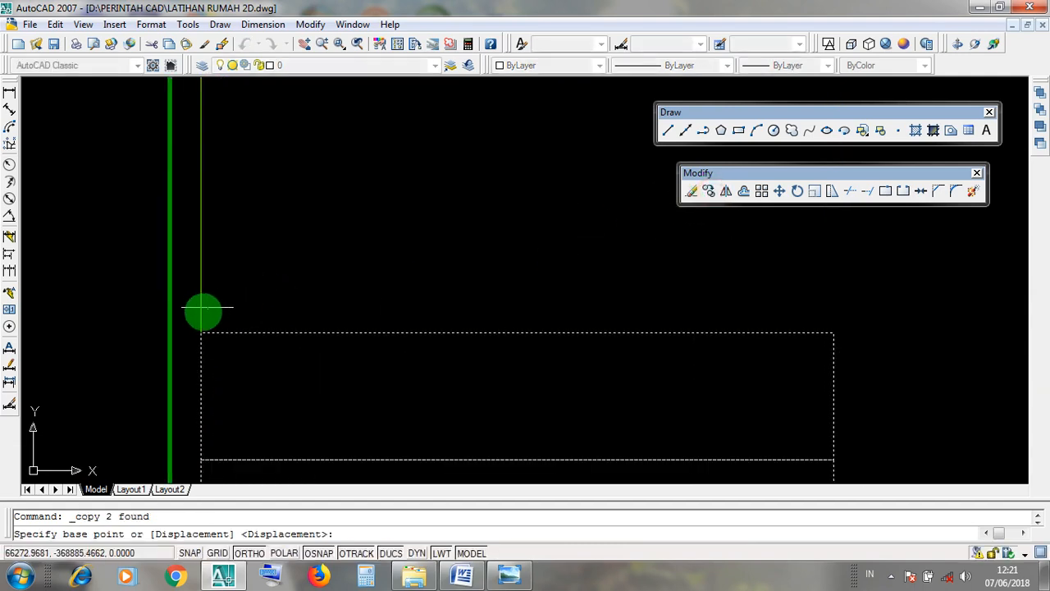
pyautogui.scroll(-3, 200, 327)
pyautogui.scroll(3, 200, 326)
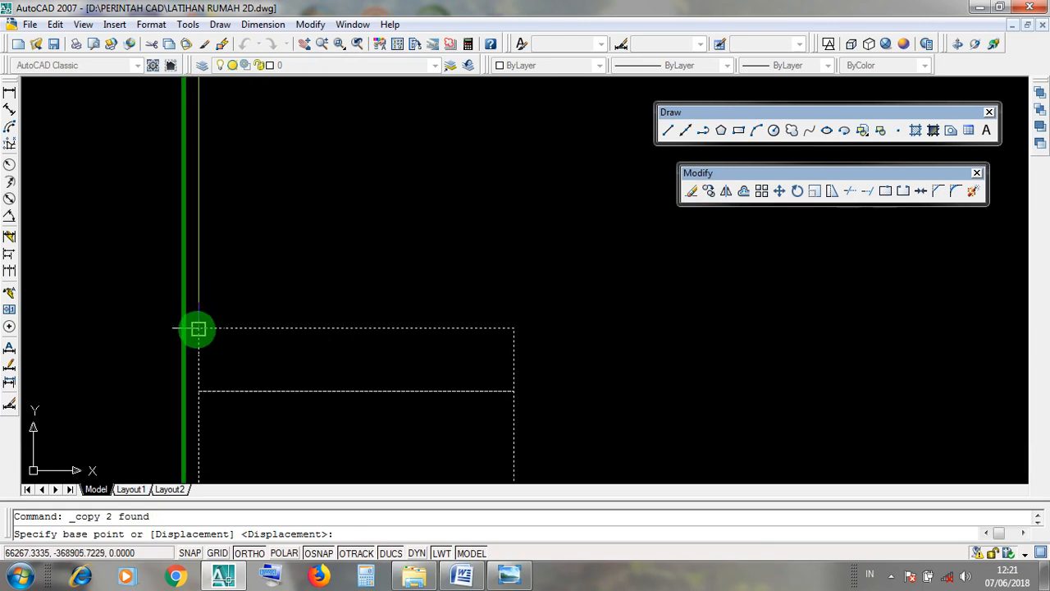
pyautogui.click(198, 329)
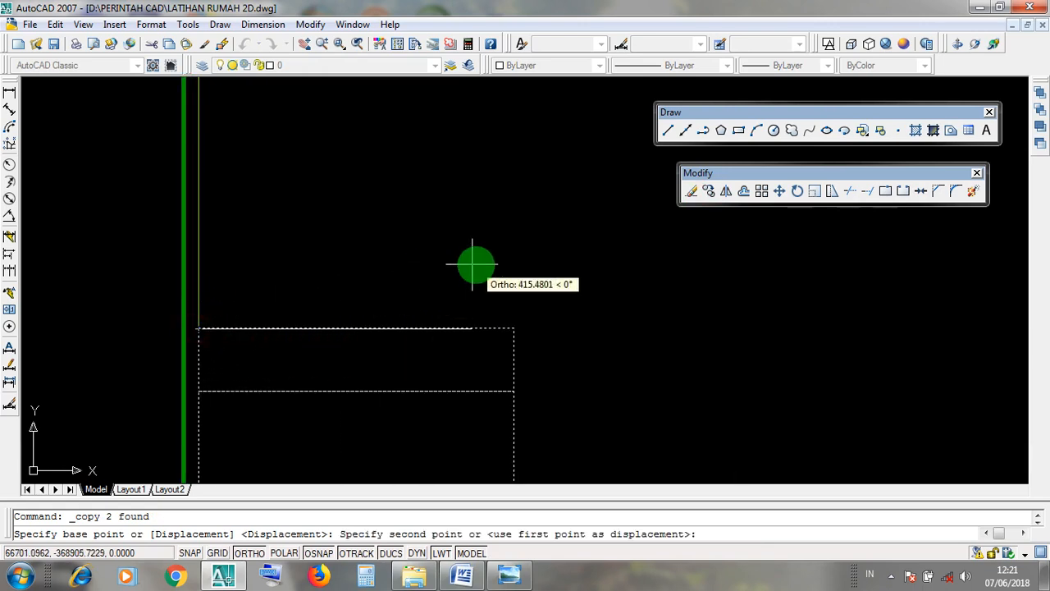
pyautogui.click(513, 328)
# Place three more copies end to end along the frame's bottom to complete five cells.
pyautogui.moveTo(587, 330); pyautogui.dragTo(189, 295, button='middle')
pyautogui.scroll(-3, 215, 302)
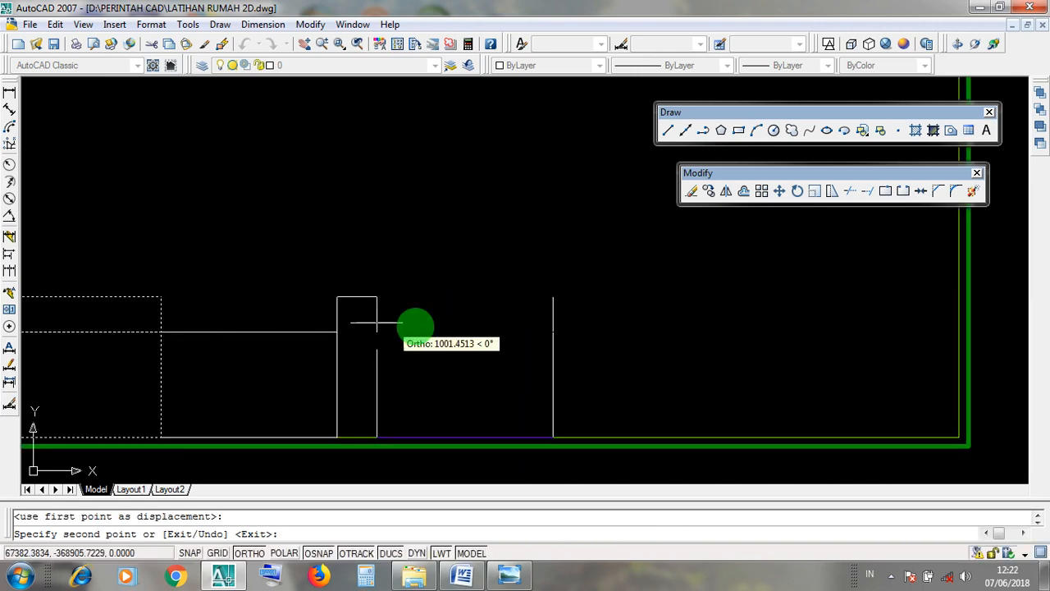
pyautogui.click(339, 296)
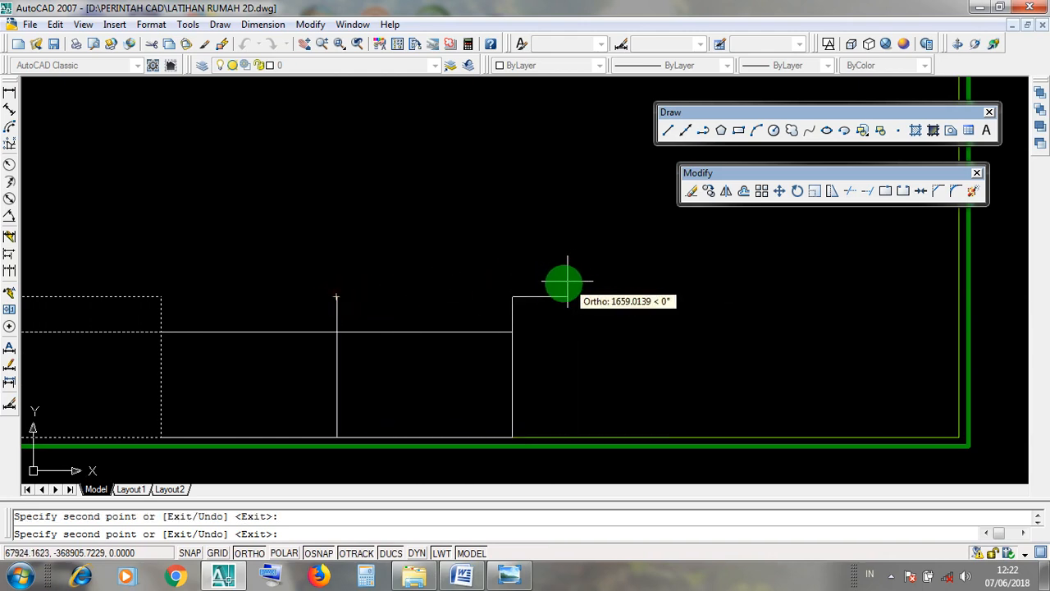
pyautogui.click(512, 296)
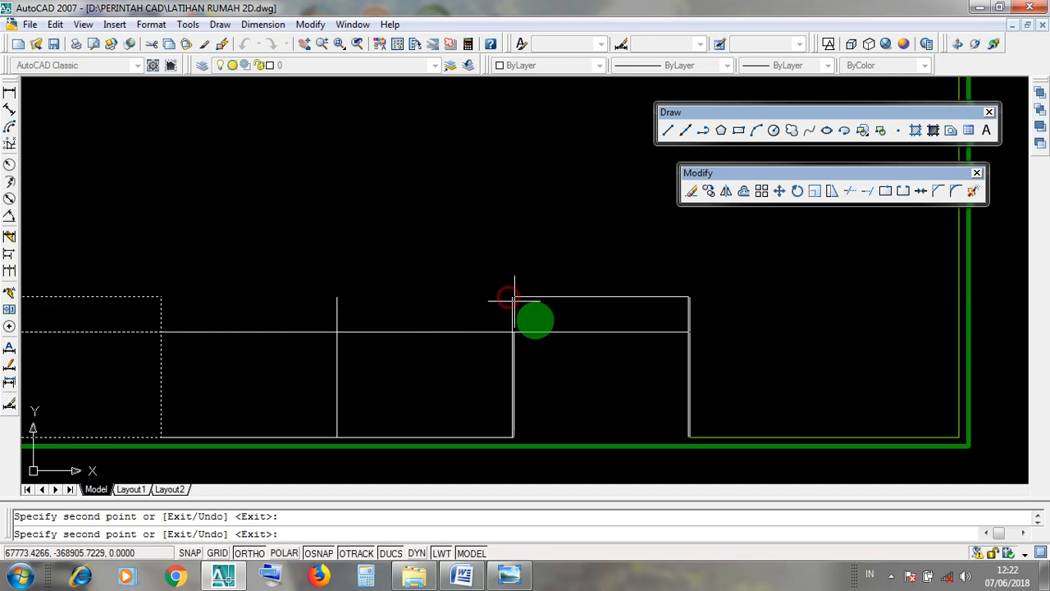
pyautogui.scroll(-3, 645, 328)
pyautogui.scroll(4, 660, 322)
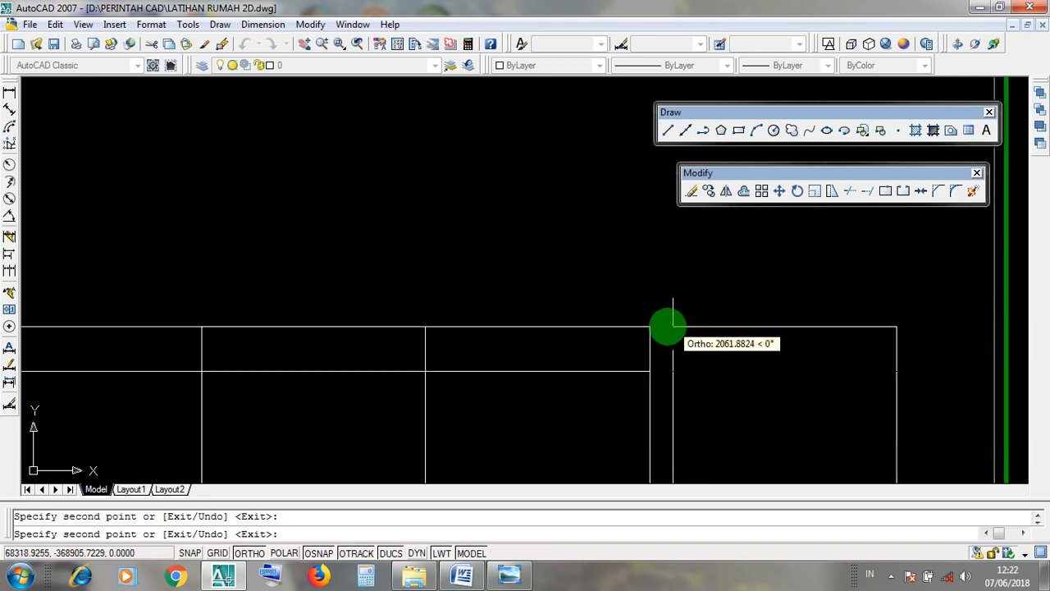
pyautogui.click(649, 328)
pyautogui.scroll(-3, 650, 329)
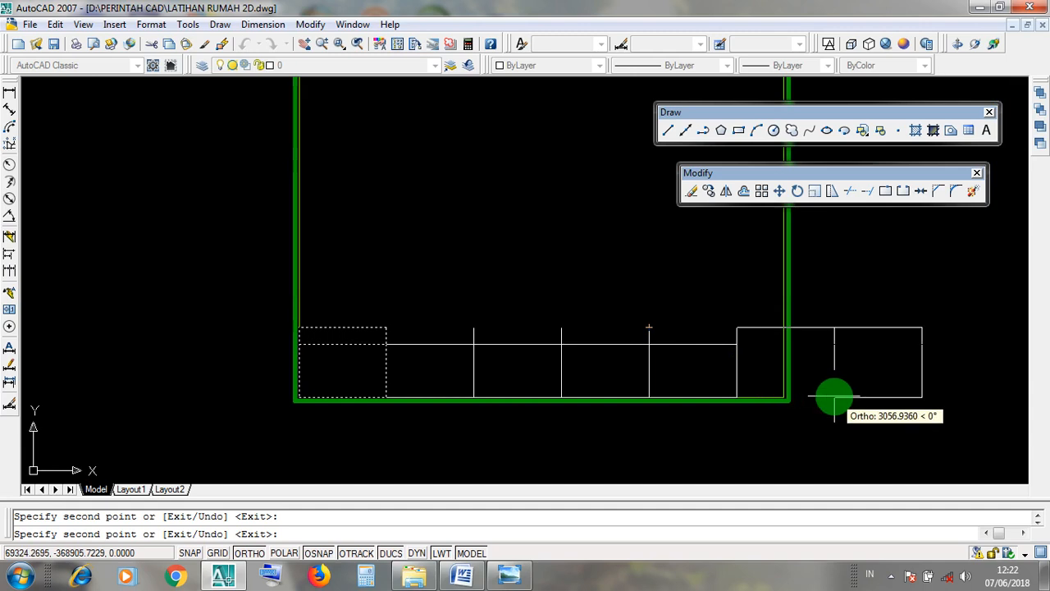
pyautogui.press('Return')
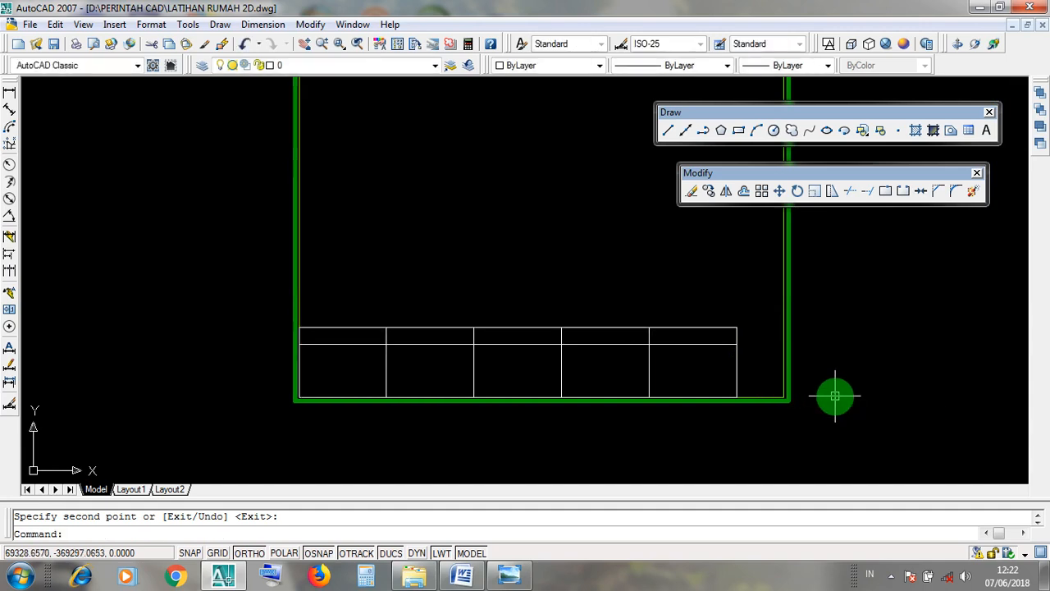
pyautogui.scroll(-3, 648, 418)
pyautogui.scroll(1, 632, 420)
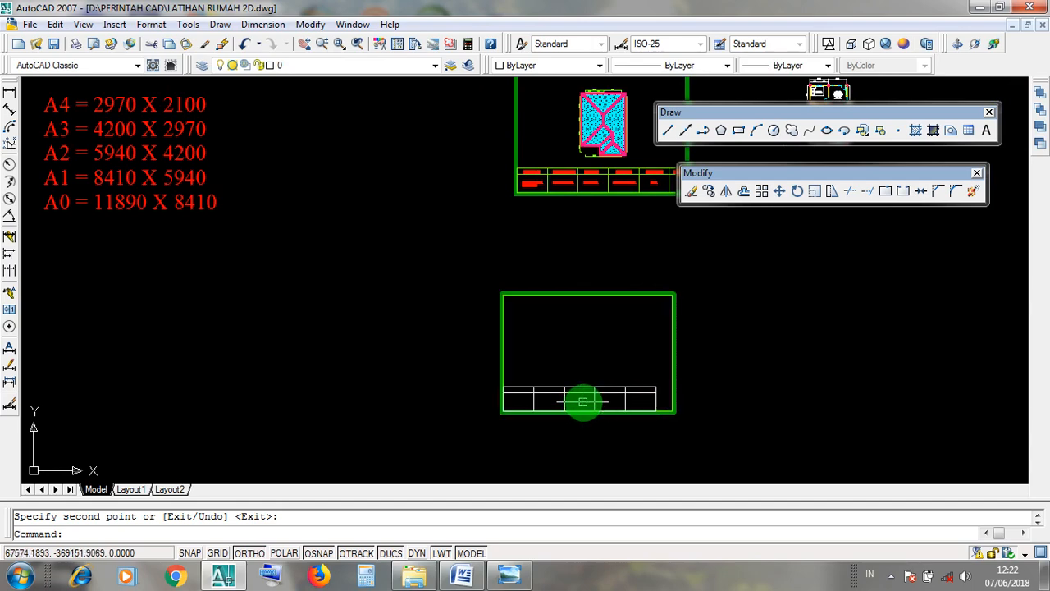
pyautogui.moveTo(635, 361); pyautogui.dragTo(605, 412, button='middle')
pyautogui.scroll(8, 652, 238)
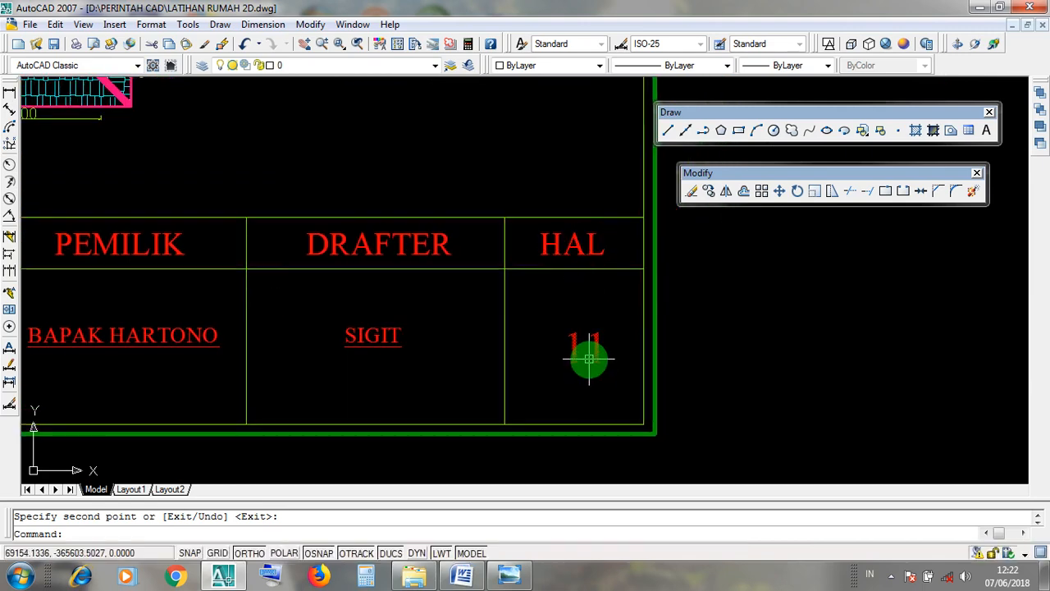
pyautogui.scroll(-8, 607, 284)
pyautogui.scroll(5, 607, 284)
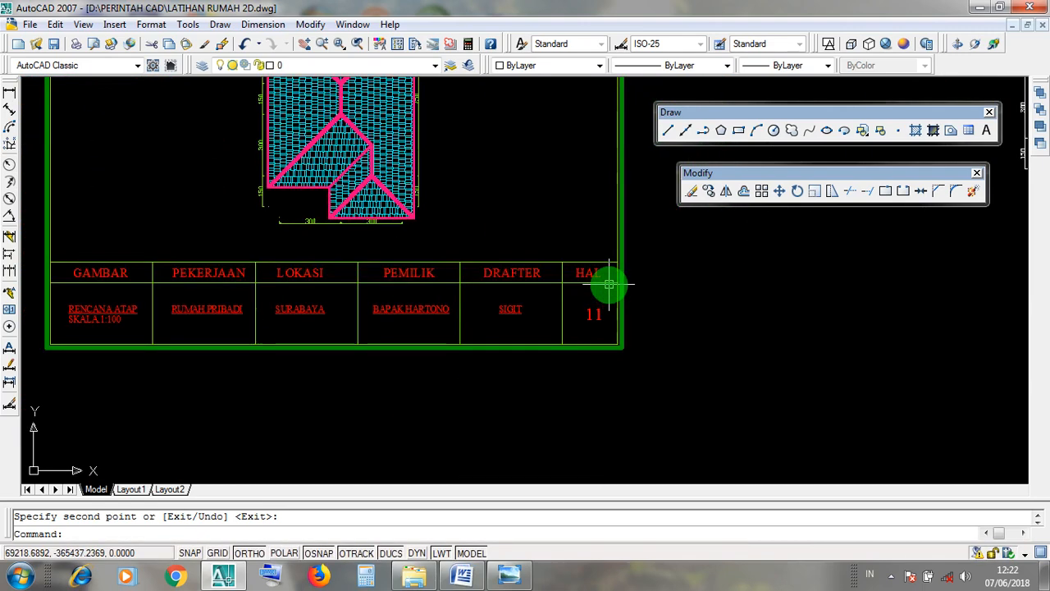
pyautogui.scroll(2, 609, 284)
pyautogui.scroll(-8, 606, 323)
pyautogui.scroll(6, 605, 323)
# Draw a rectangle from the frame's inner bottom-right corner to the last cell's top-right corner.
pyautogui.click(624, 419)
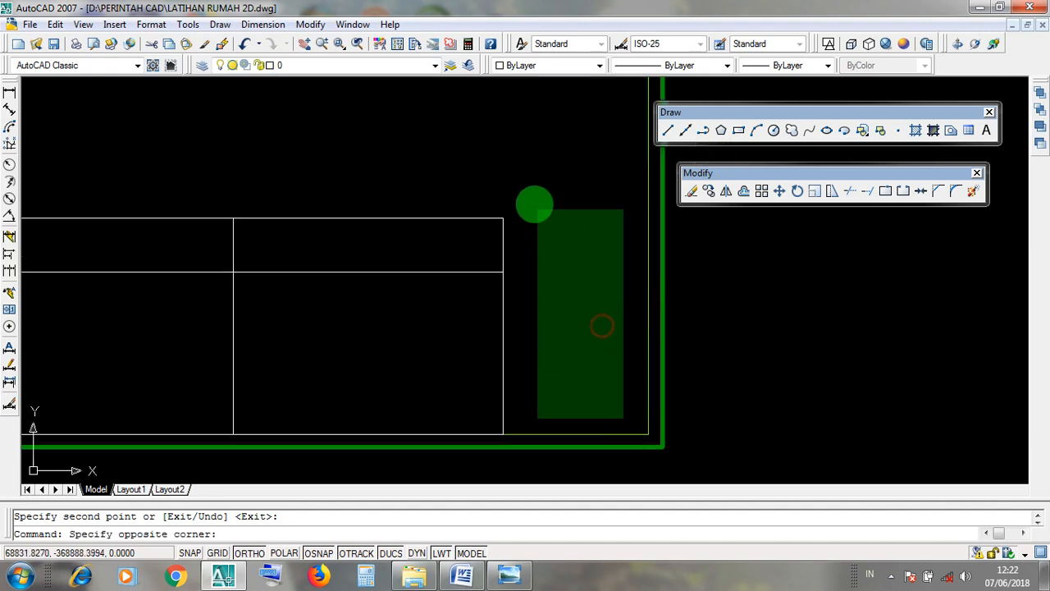
pyautogui.click(543, 211)
pyautogui.click(624, 392)
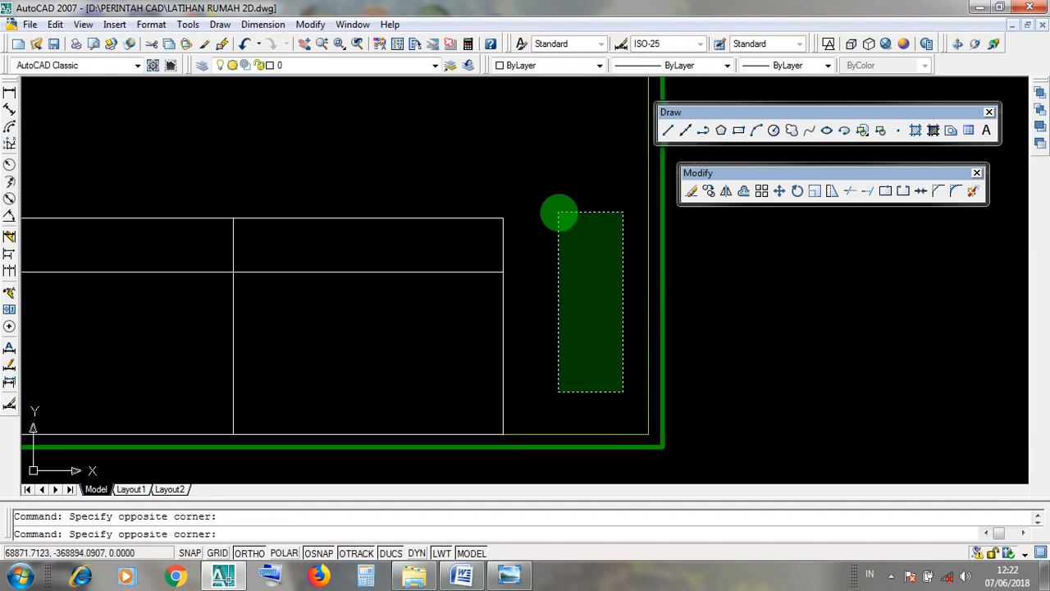
pyautogui.click(558, 212)
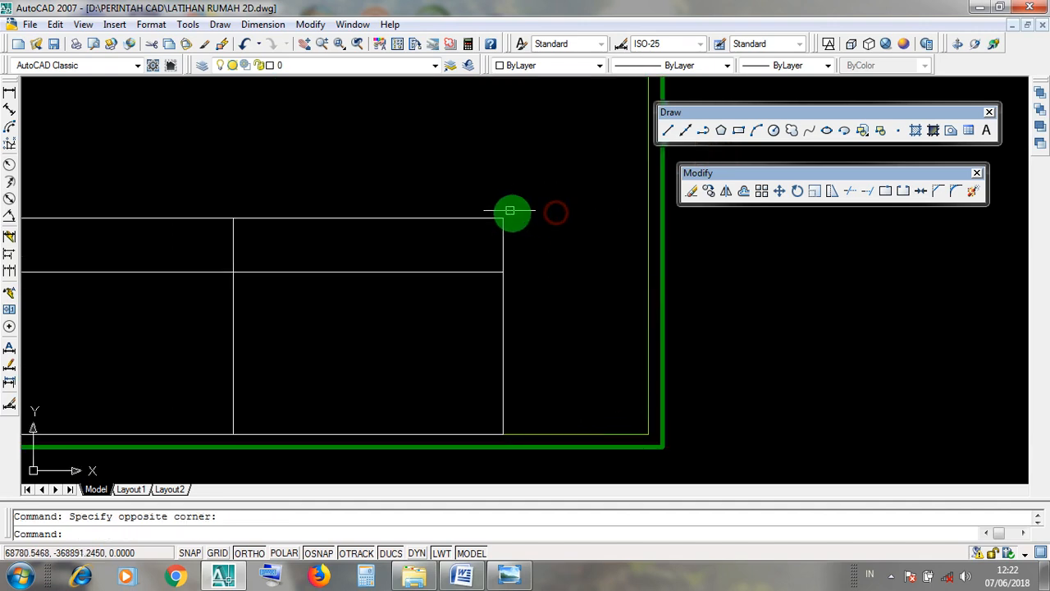
pyautogui.click(741, 132)
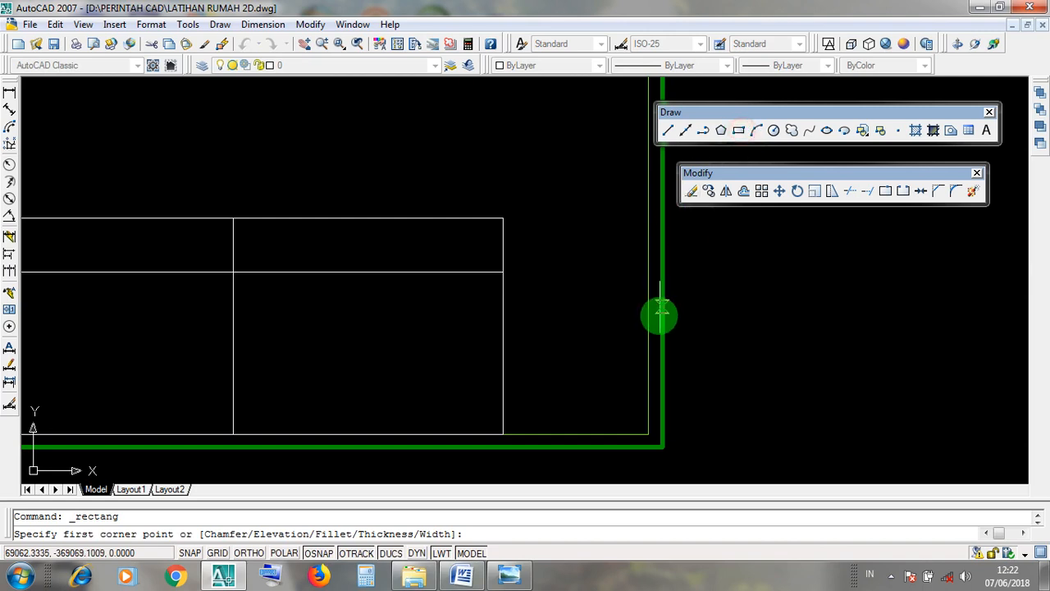
pyautogui.click(649, 434)
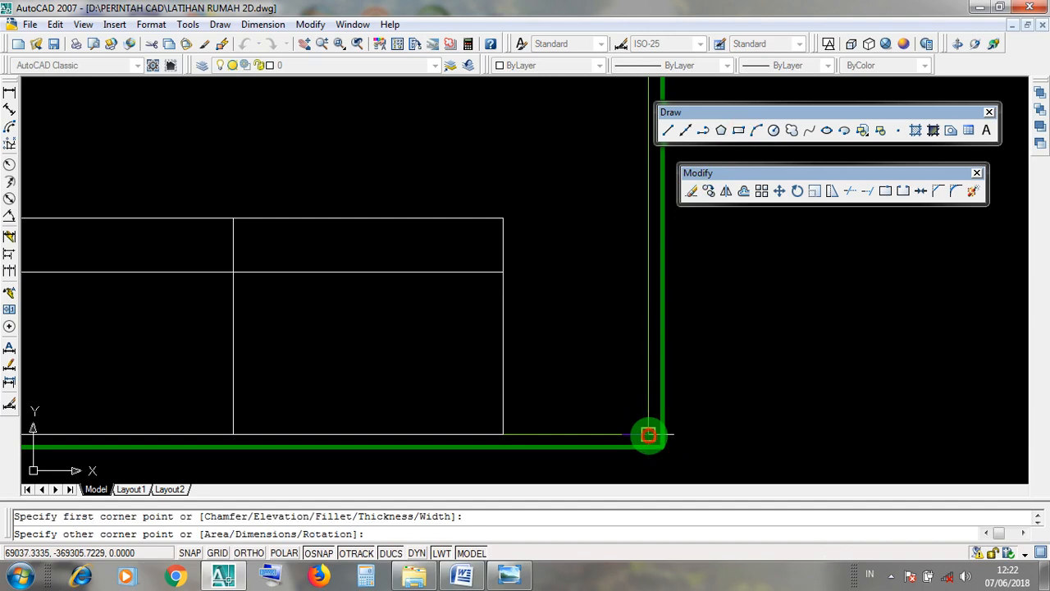
pyautogui.click(503, 218)
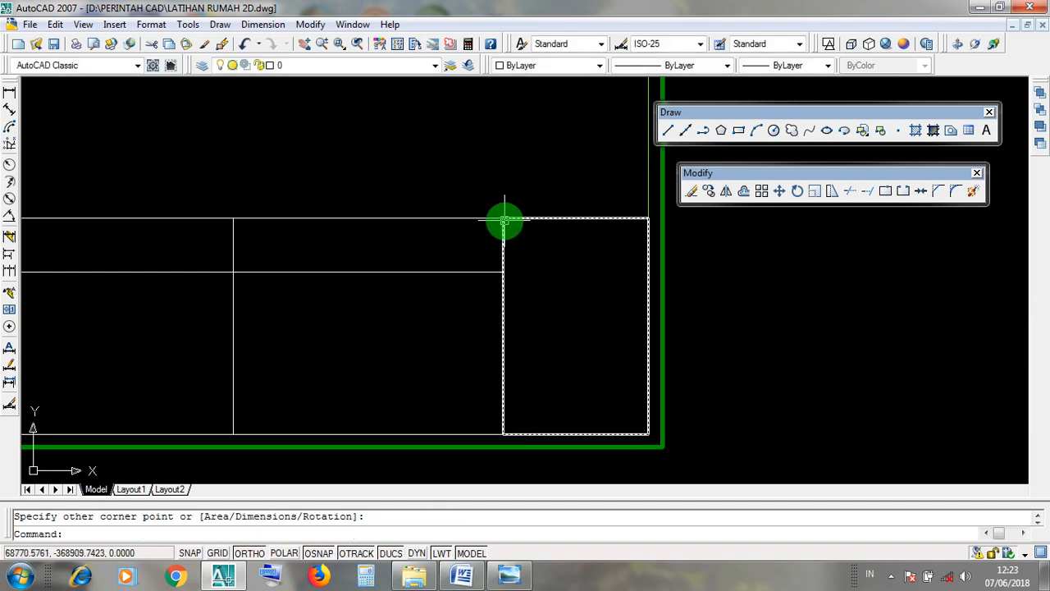
pyautogui.scroll(-4, 640, 330)
pyautogui.scroll(5, 656, 284)
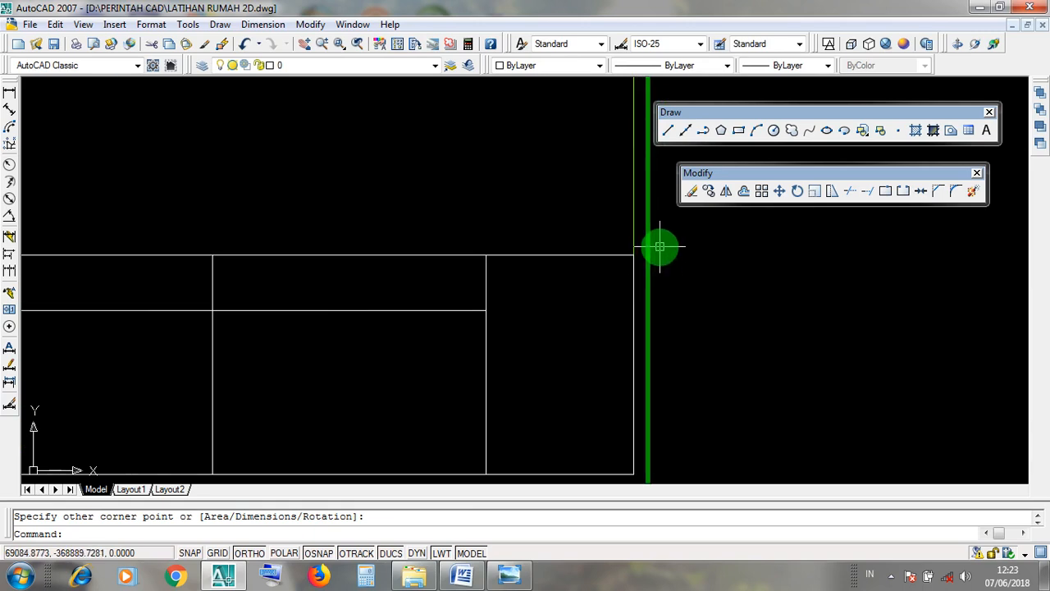
pyautogui.moveTo(764, 310); pyautogui.dragTo(746, 266, button='middle')
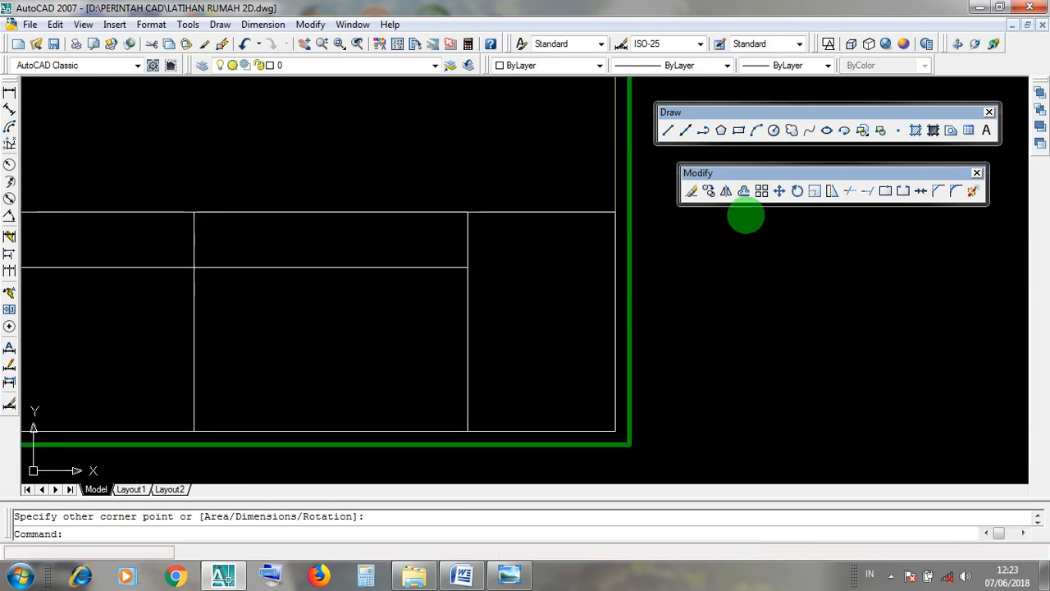
# Draw the header strip rectangle across the top of the new sixth cell.
pyautogui.click(741, 132)
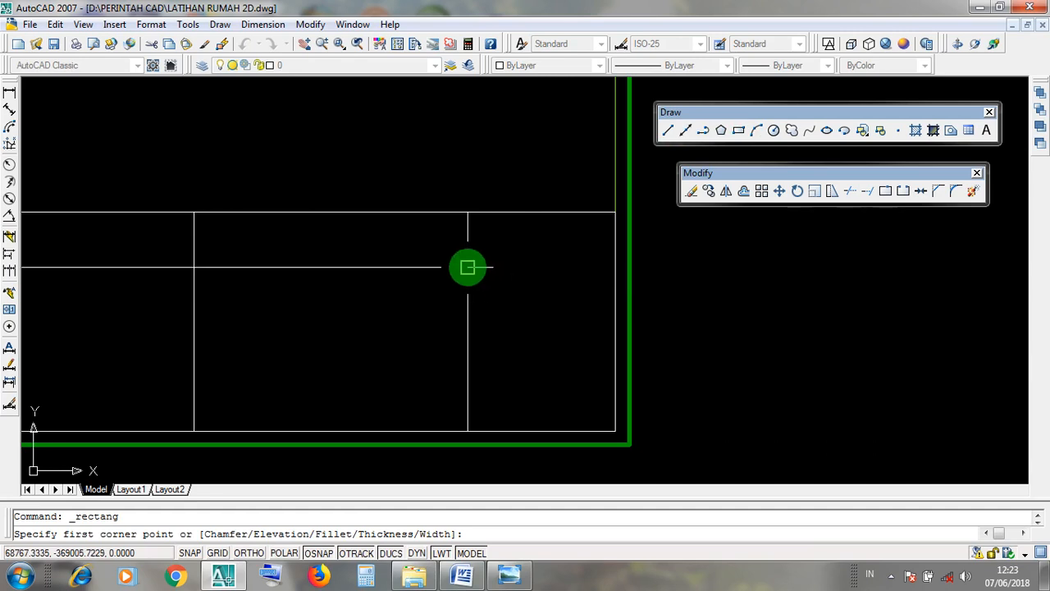
pyautogui.click(468, 267)
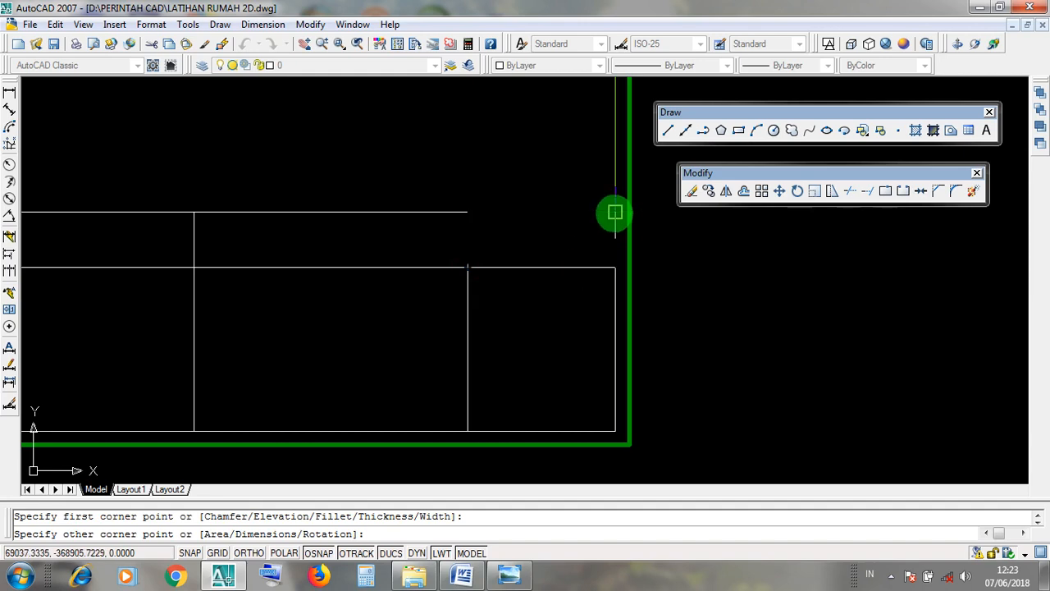
pyautogui.click(615, 211)
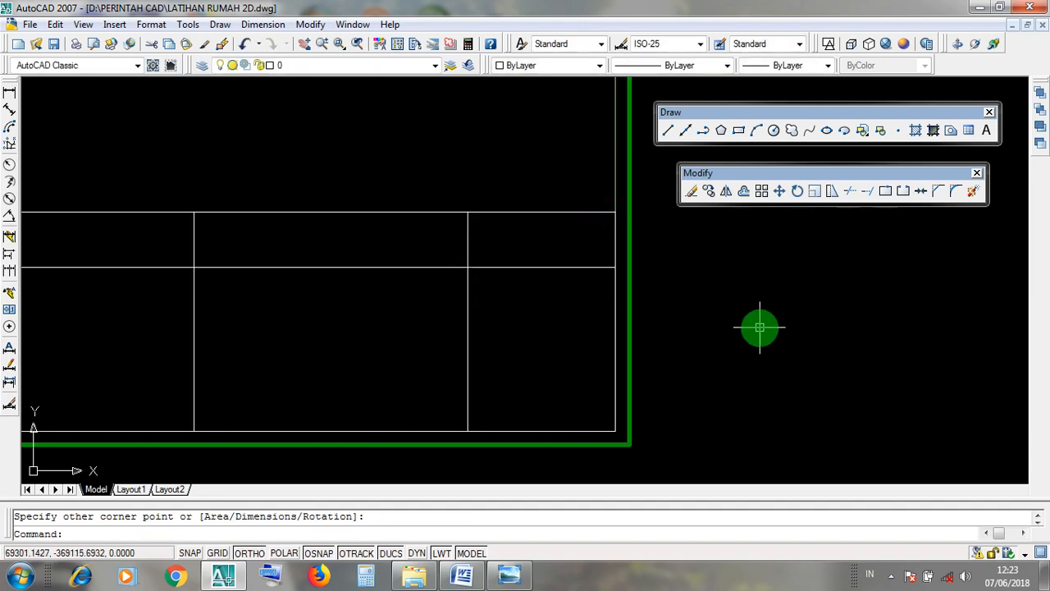
pyautogui.scroll(-6, 760, 327)
pyautogui.scroll(2, 757, 326)
pyautogui.moveTo(757, 326); pyautogui.dragTo(690, 344, button='middle')
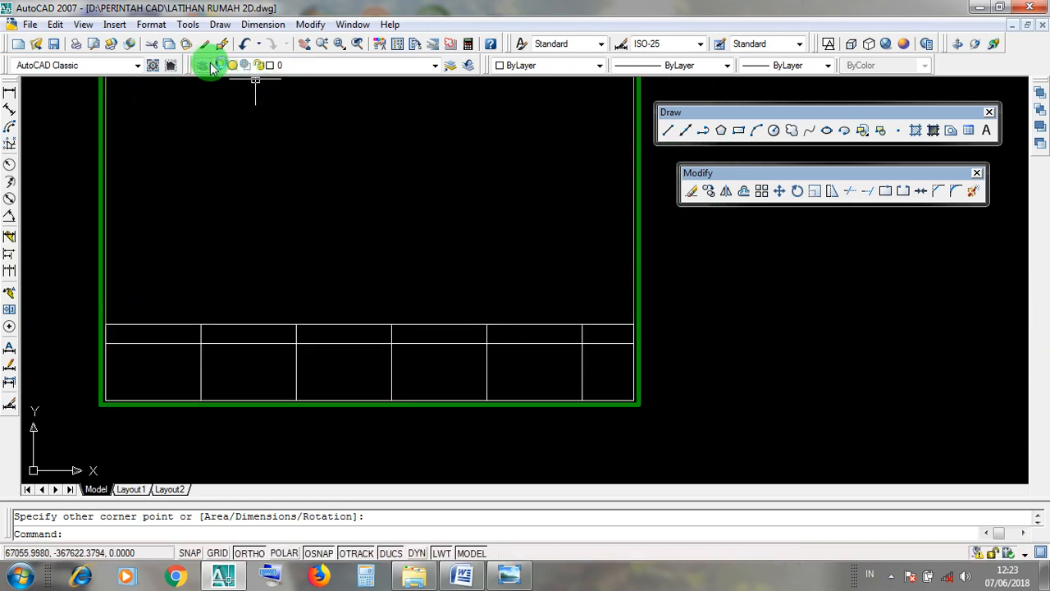
# Window-select all lines of the six-cell title-block row.
pyautogui.click(435, 65)
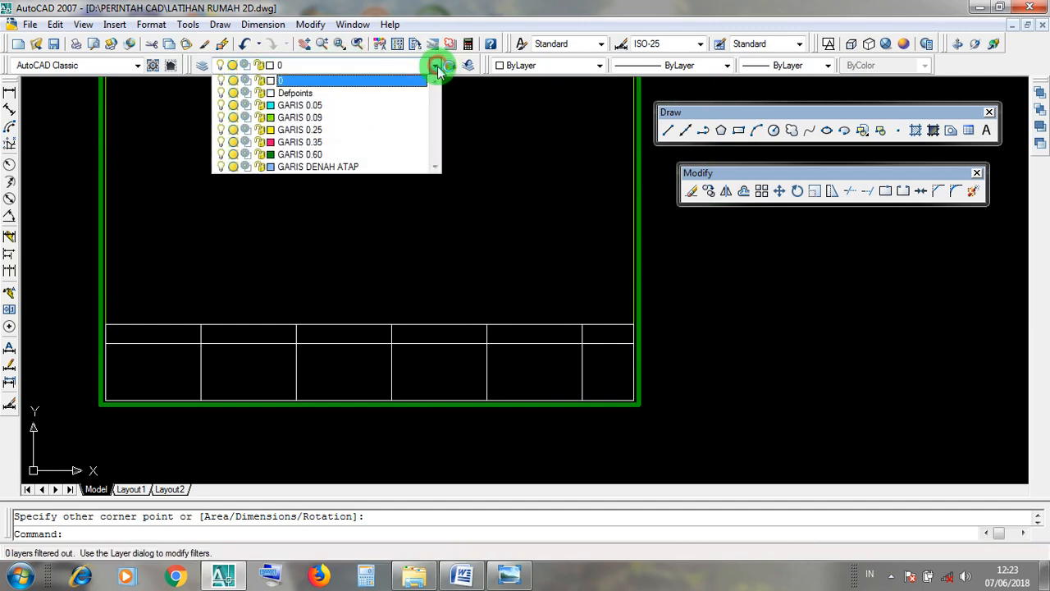
pyautogui.click(380, 253)
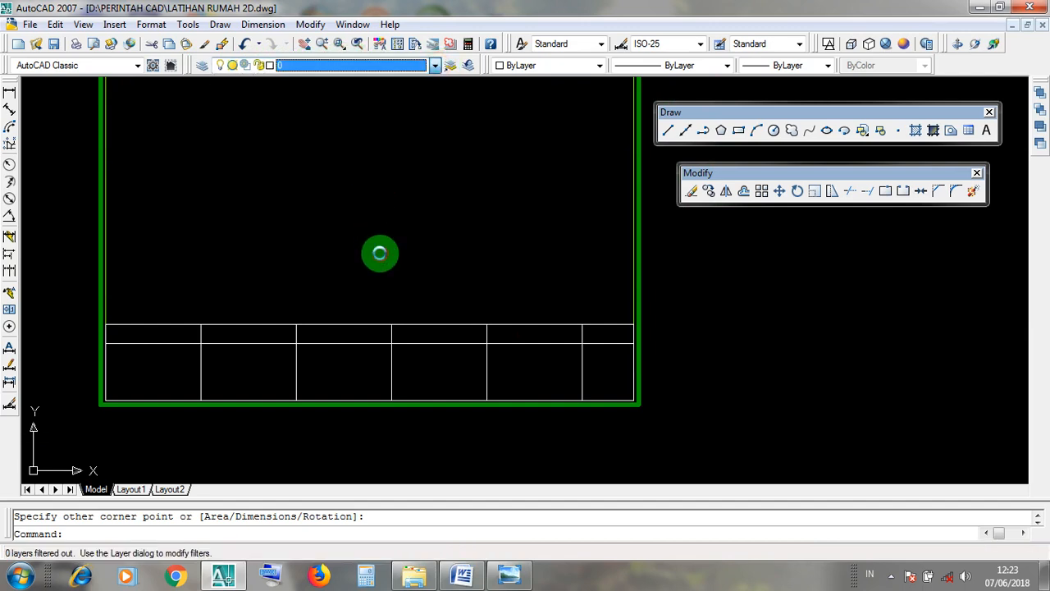
pyautogui.click(603, 343)
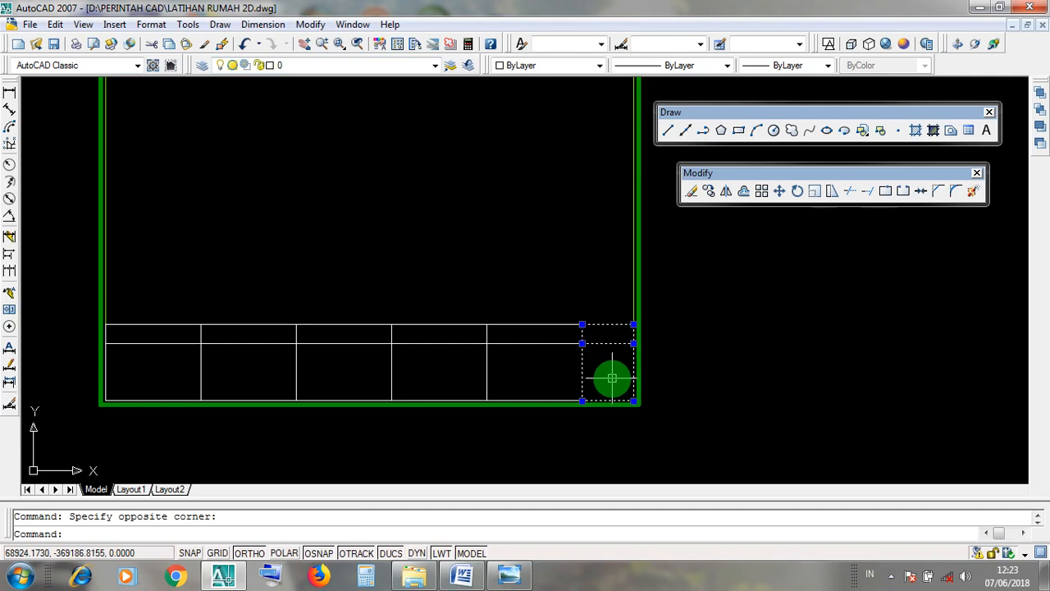
pyautogui.scroll(2, 612, 378)
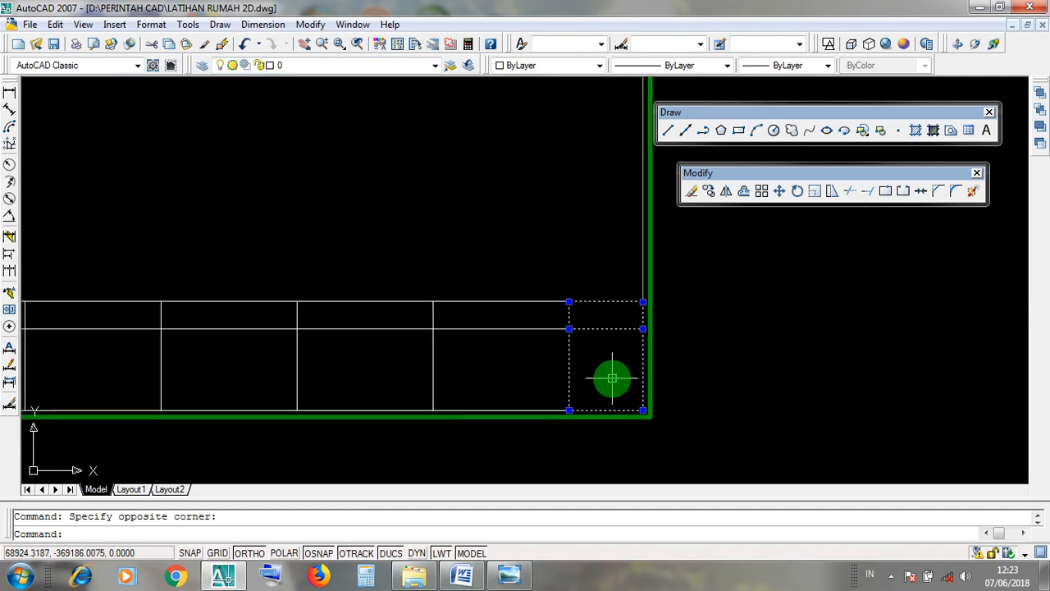
pyautogui.scroll(-2, 612, 378)
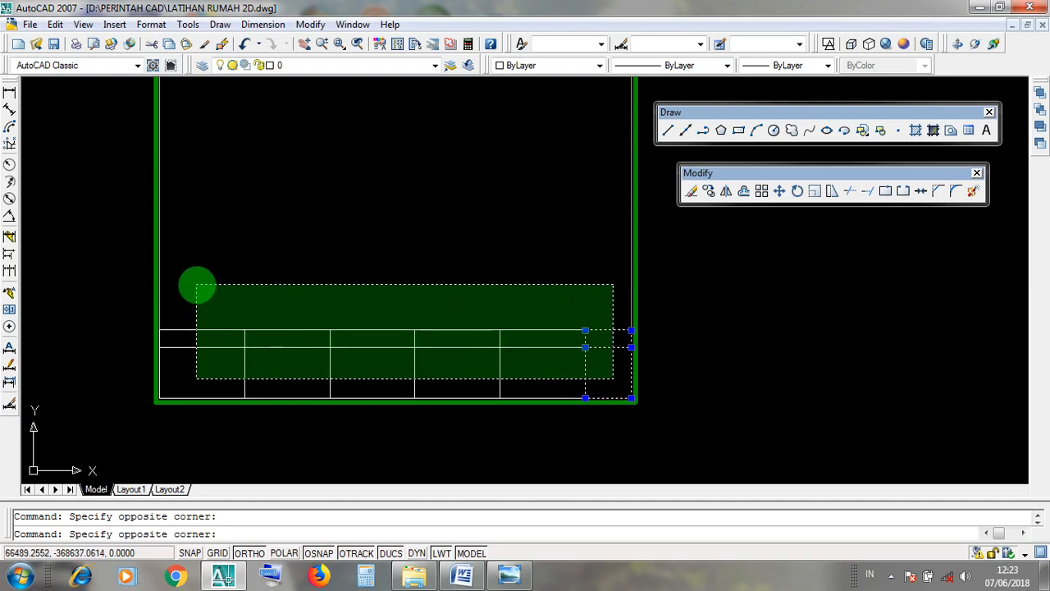
pyautogui.scroll(2, 200, 345)
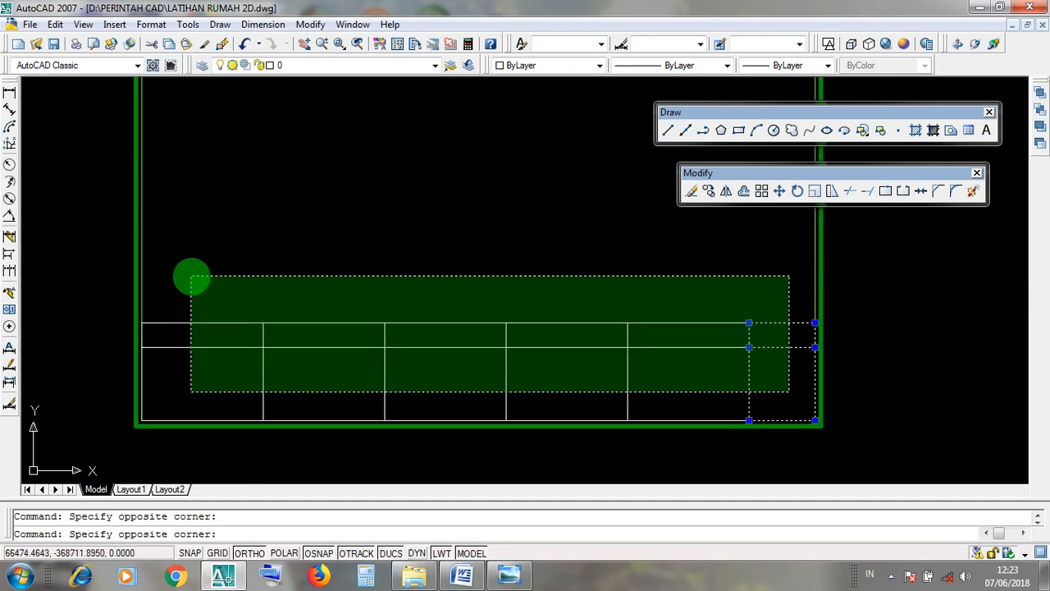
pyautogui.click(190, 277)
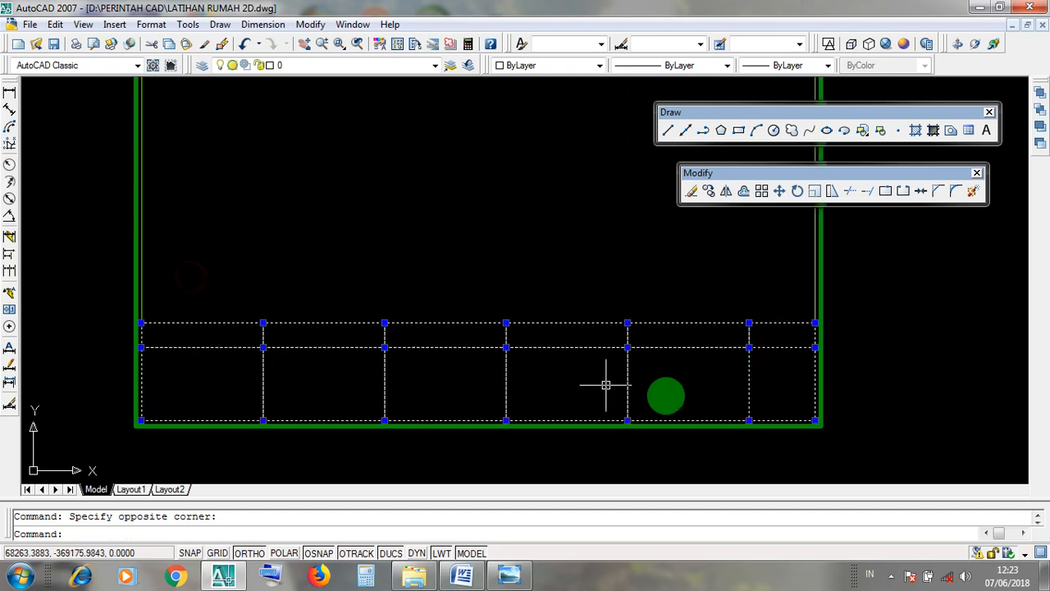
pyautogui.click(791, 395)
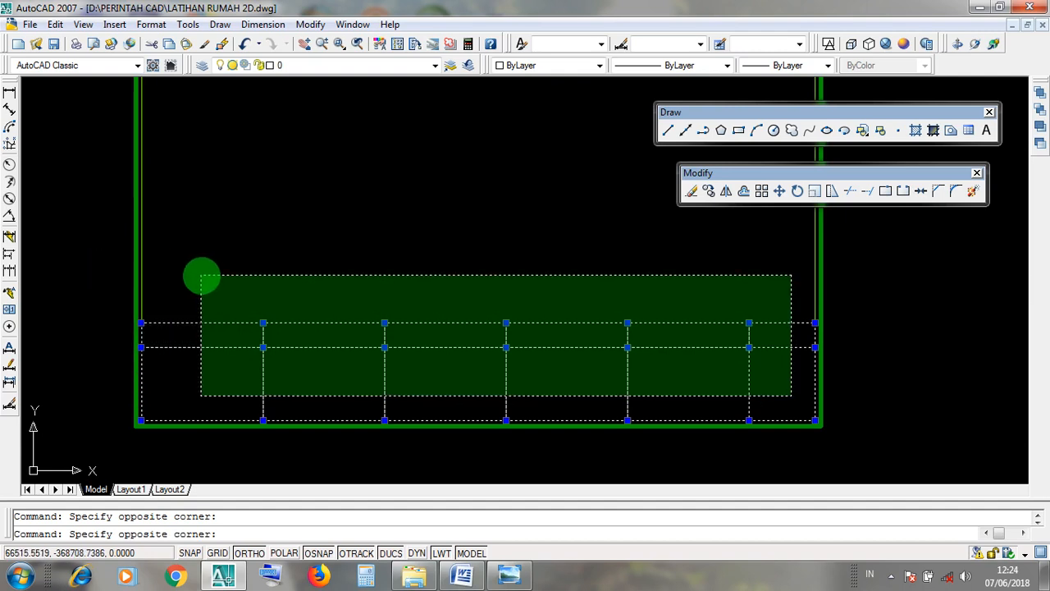
pyautogui.click(201, 277)
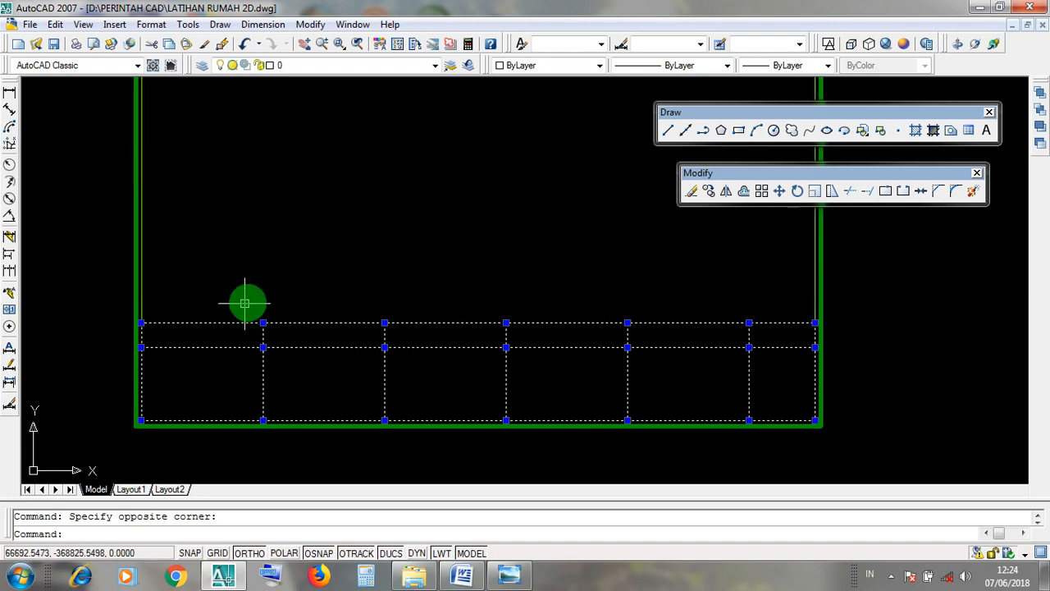
# Move the selected title-block lines onto layer GARIS 0.09.
pyautogui.scroll(-3, 614, 359)
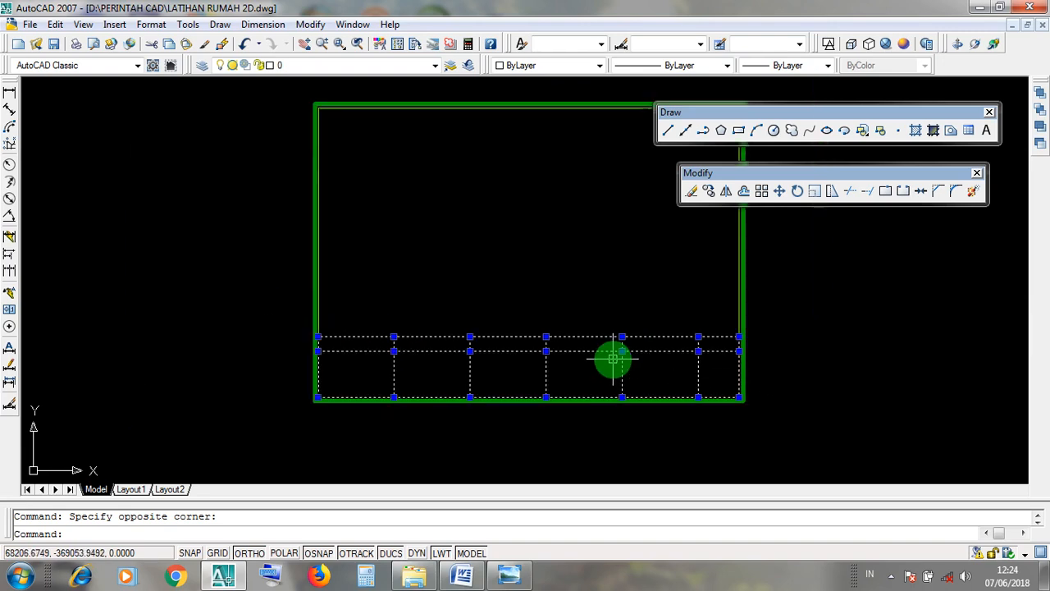
pyautogui.scroll(2, 613, 359)
pyautogui.moveTo(621, 344); pyautogui.dragTo(586, 342, button='middle')
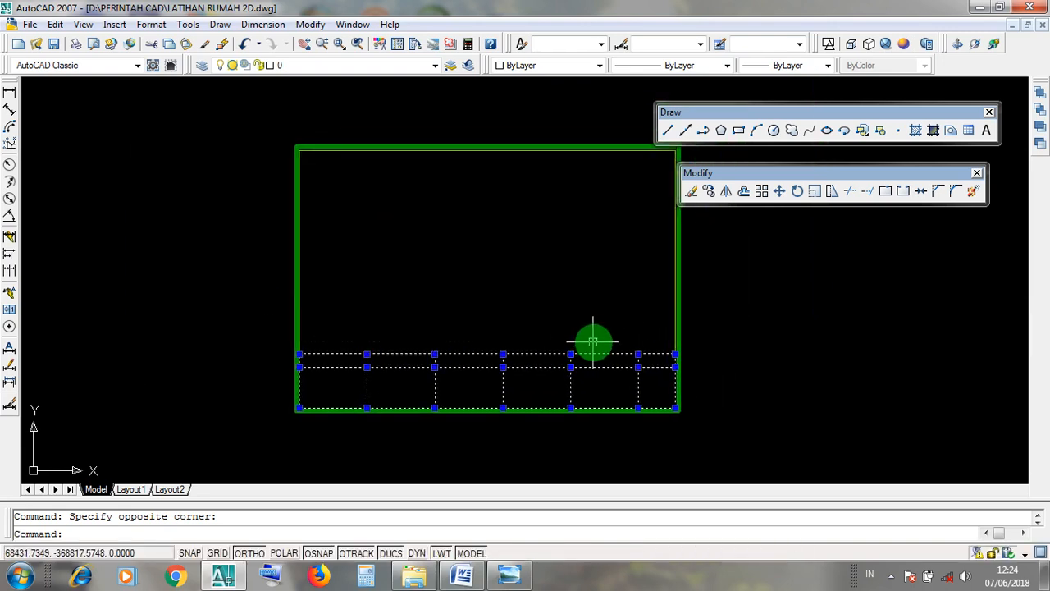
pyautogui.scroll(1, 596, 341)
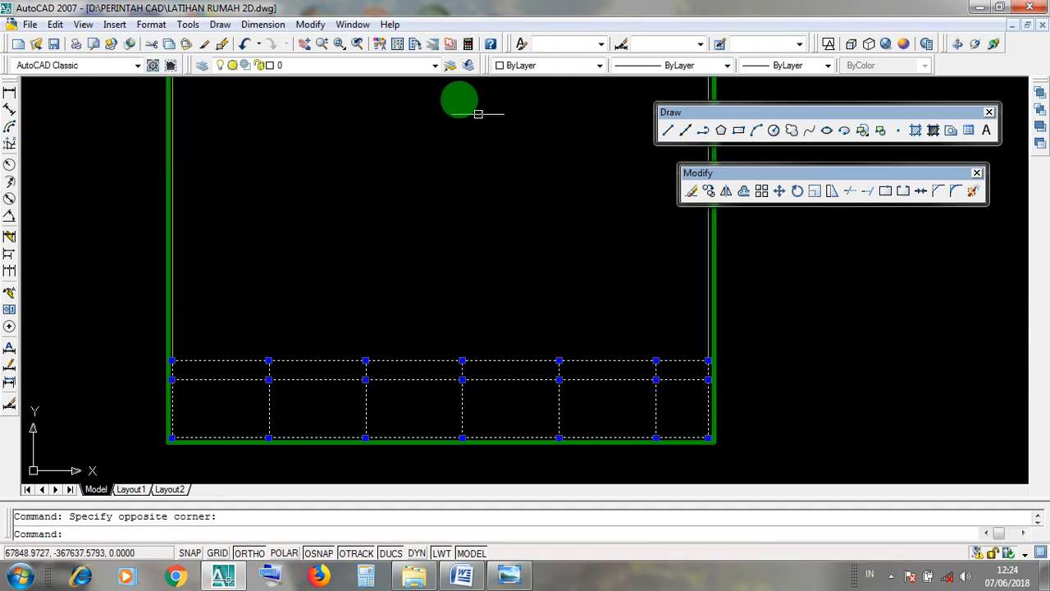
pyautogui.click(436, 67)
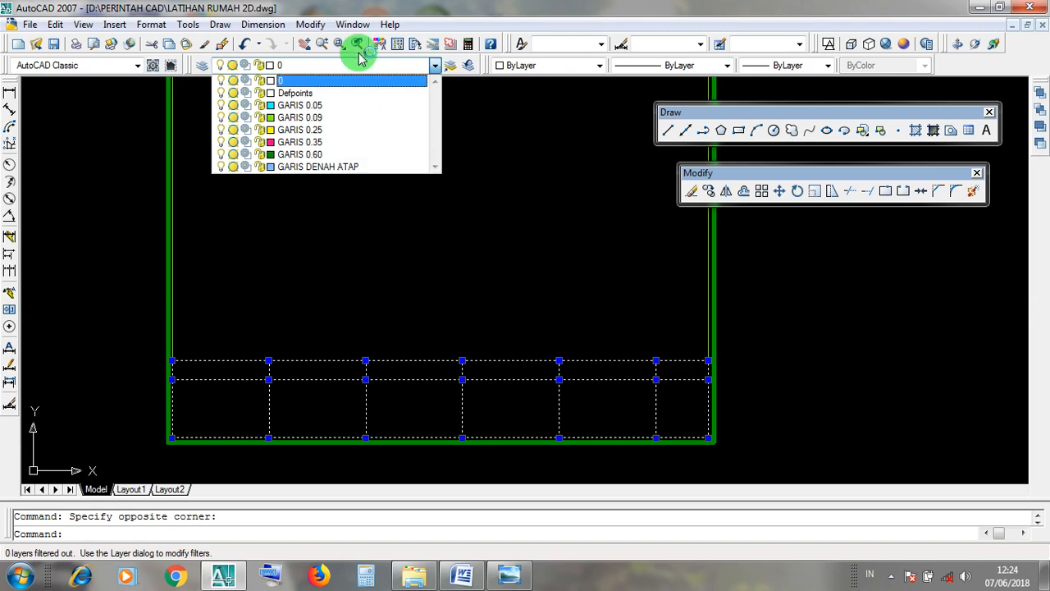
pyautogui.click(354, 122)
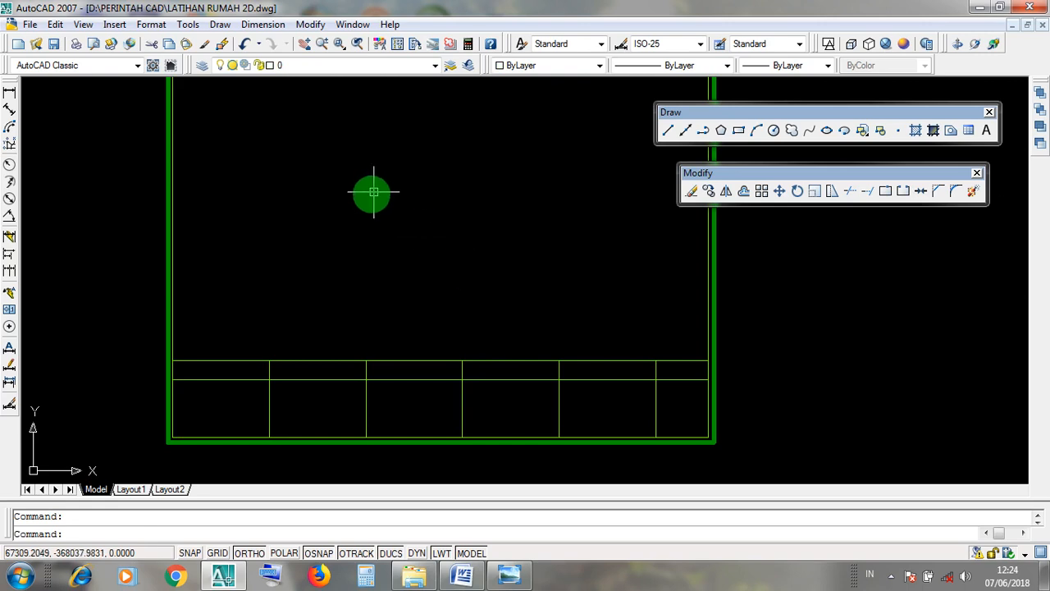
pyautogui.scroll(-3, 434, 404)
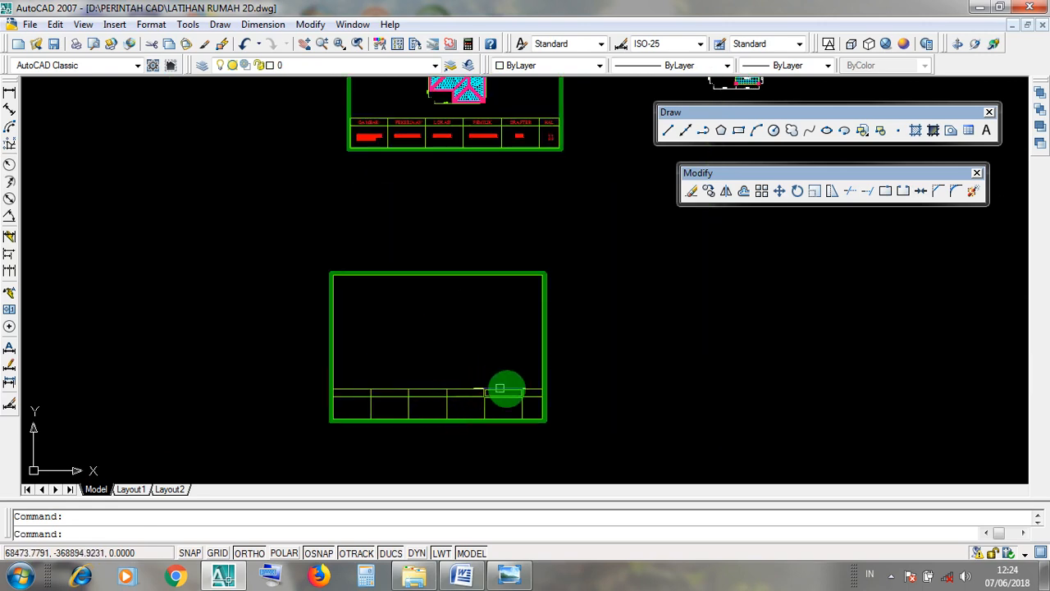
pyautogui.scroll(1, 557, 426)
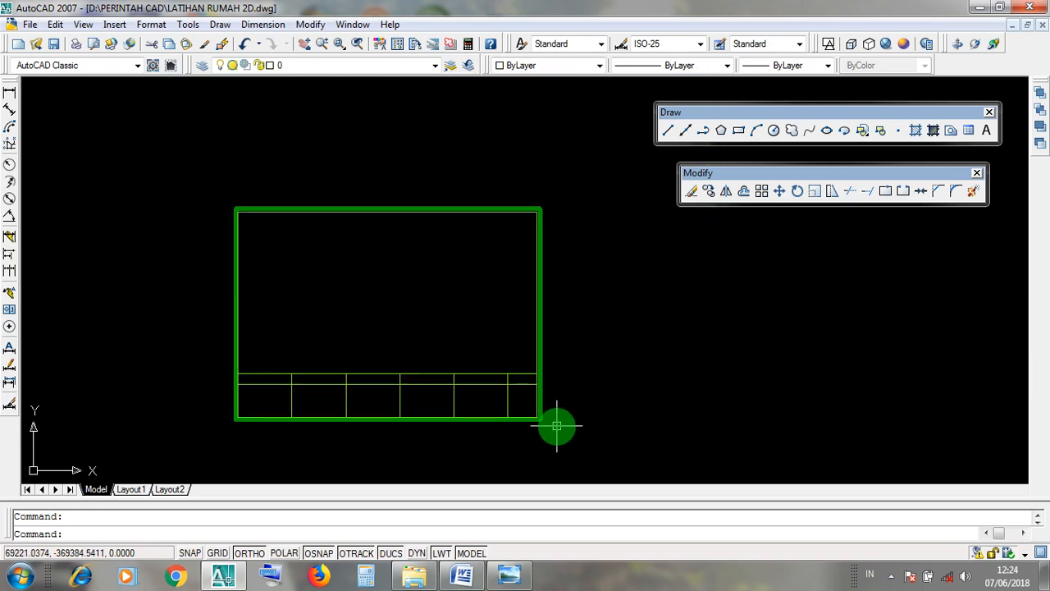
pyautogui.moveTo(506, 282); pyautogui.dragTo(552, 473, button='middle')
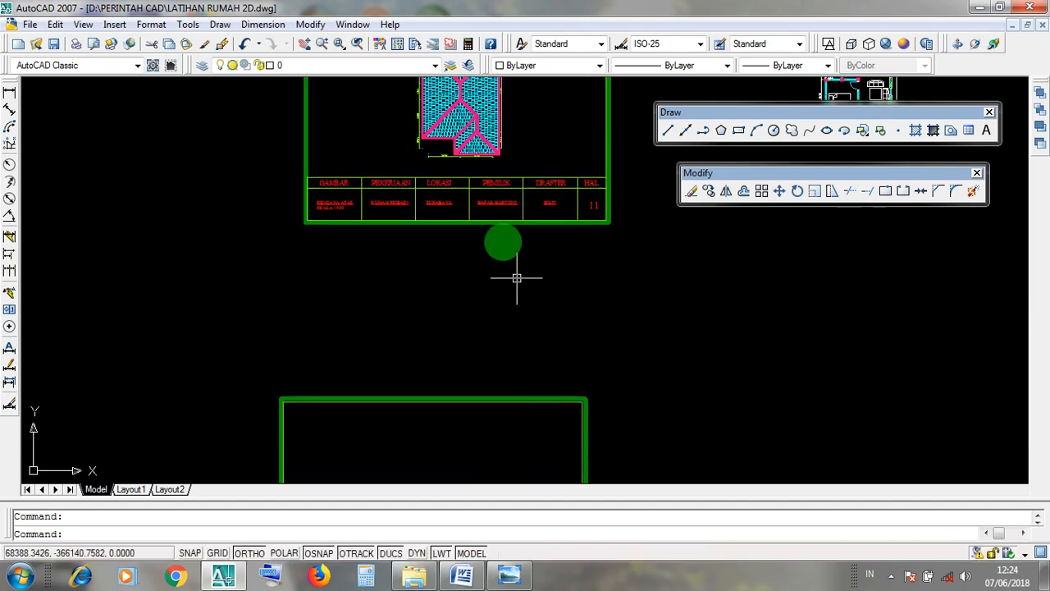
pyautogui.scroll(3, 429, 175)
pyautogui.scroll(1, 255, 182)
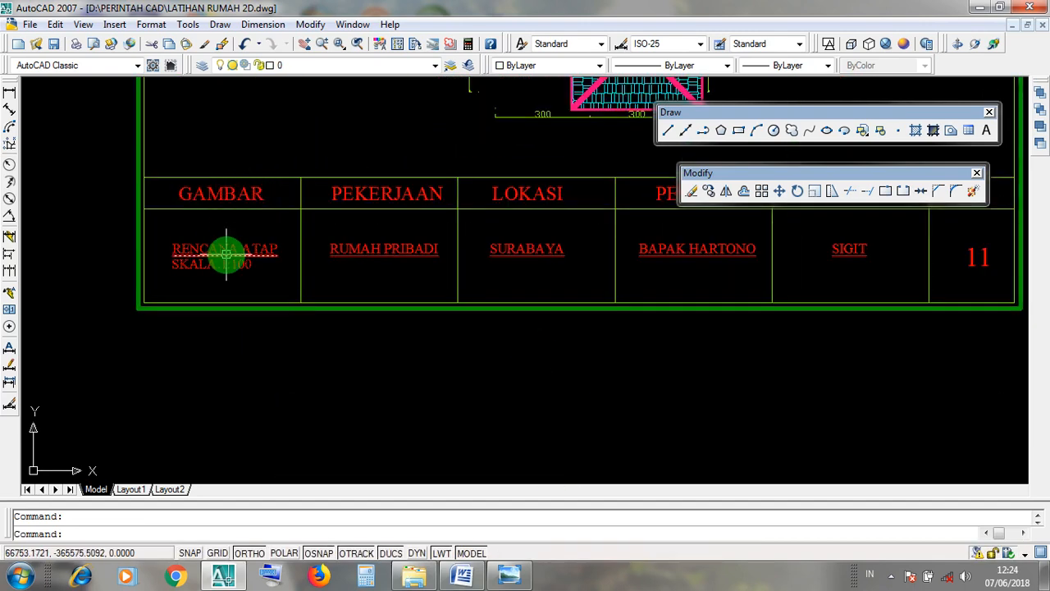
pyautogui.moveTo(570, 234)
pyautogui.mouseDown(button='middle')
pyautogui.moveTo(397, 299)
pyautogui.moveTo(390, 314)
pyautogui.mouseUp(button='middle')
pyautogui.scroll(-4, 501, 289)
pyautogui.scroll(3, 215, 287)
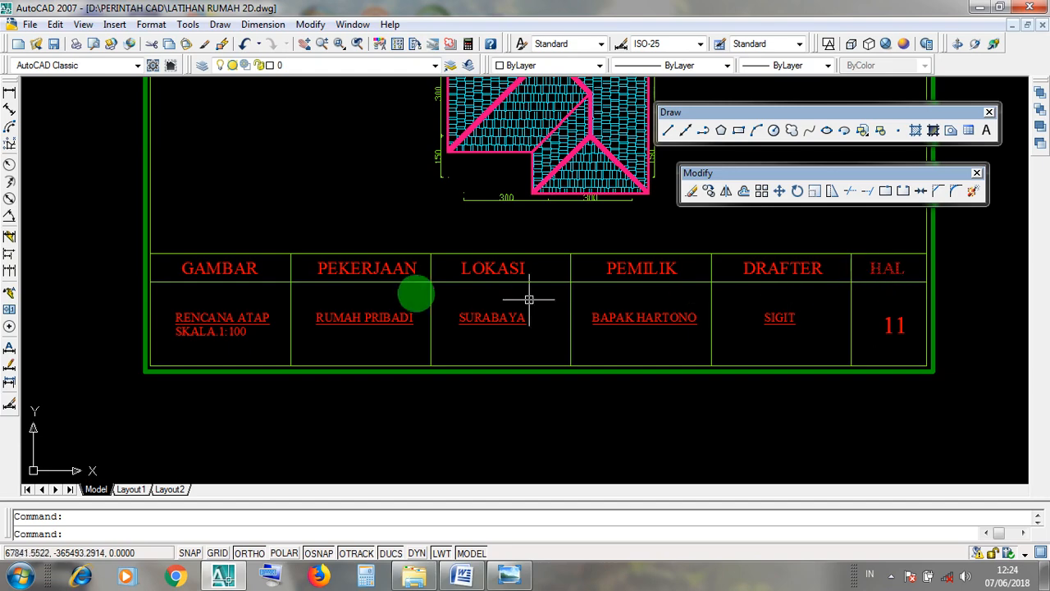
pyautogui.scroll(-5, 411, 292)
pyautogui.scroll(5, 389, 315)
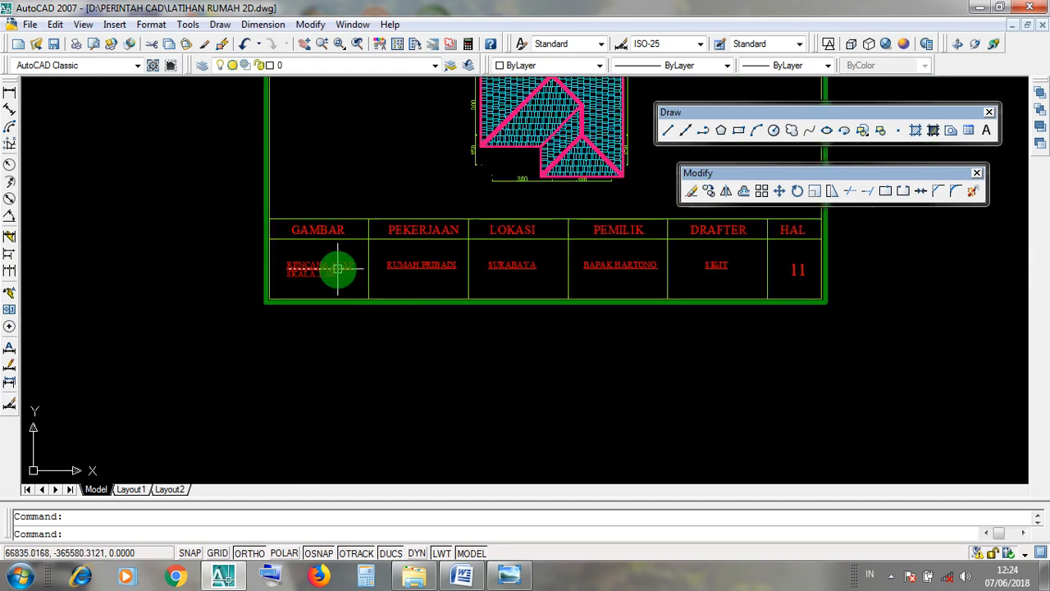
pyautogui.scroll(-3, 473, 305)
pyautogui.moveTo(473, 304)
pyautogui.mouseDown(button='middle')
pyautogui.moveTo(436, 244)
pyautogui.moveTo(441, 256)
pyautogui.mouseUp(button='middle')
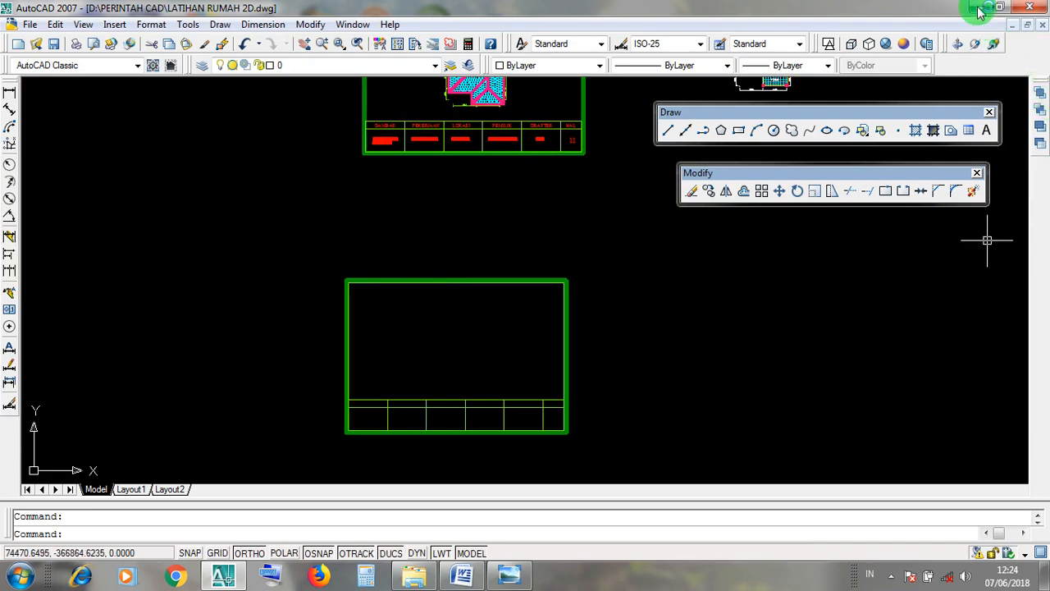
# Minimize AutoCAD, pause the Screen Recorder capture from the tray, then restore AutoCAD.
pyautogui.click(979, 7)
pyautogui.click(893, 578)
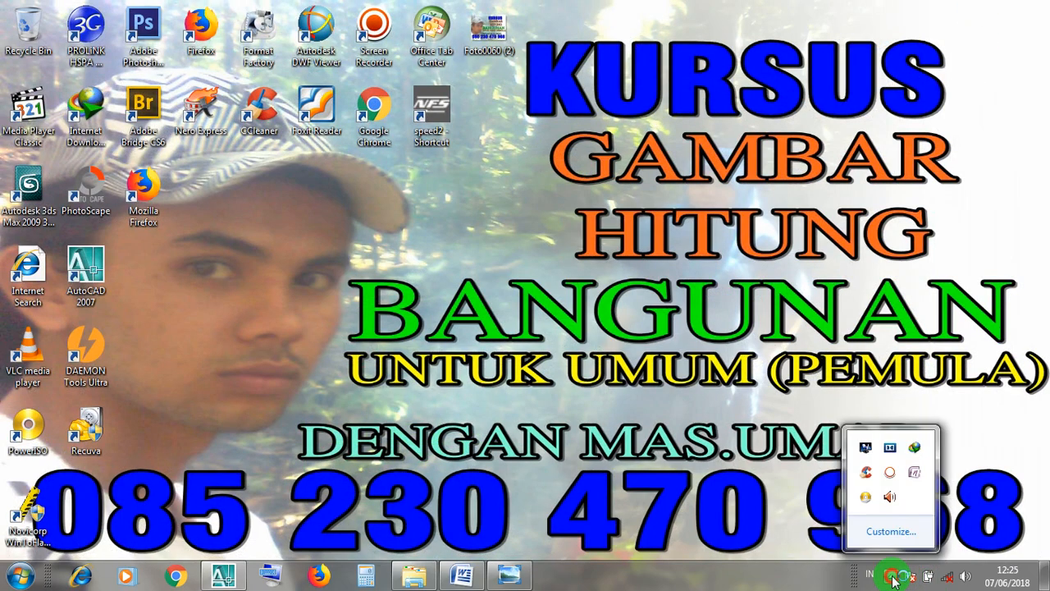
pyautogui.click(893, 476)
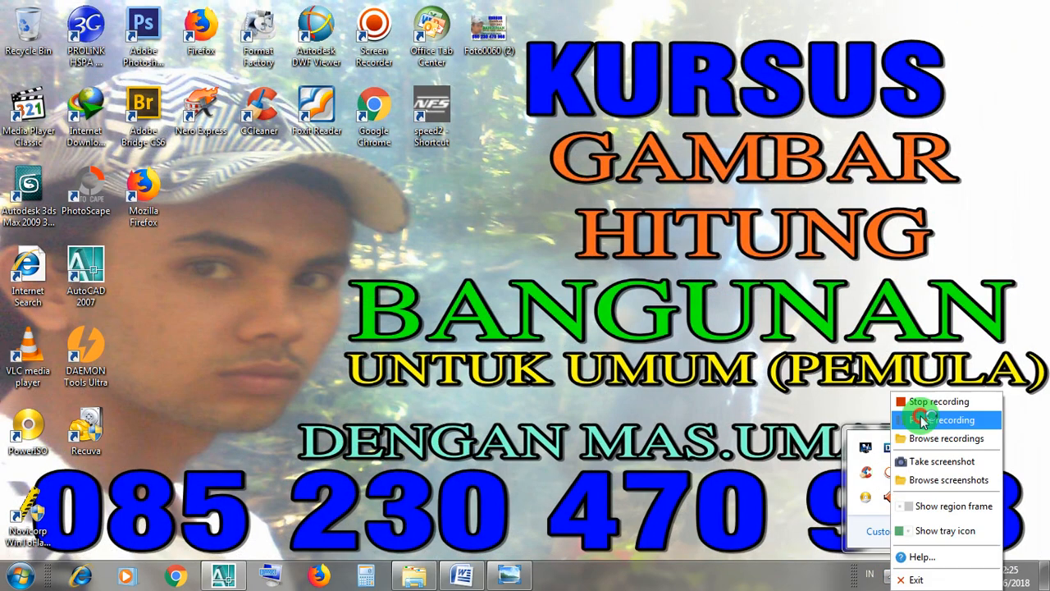
pyautogui.click(921, 421)
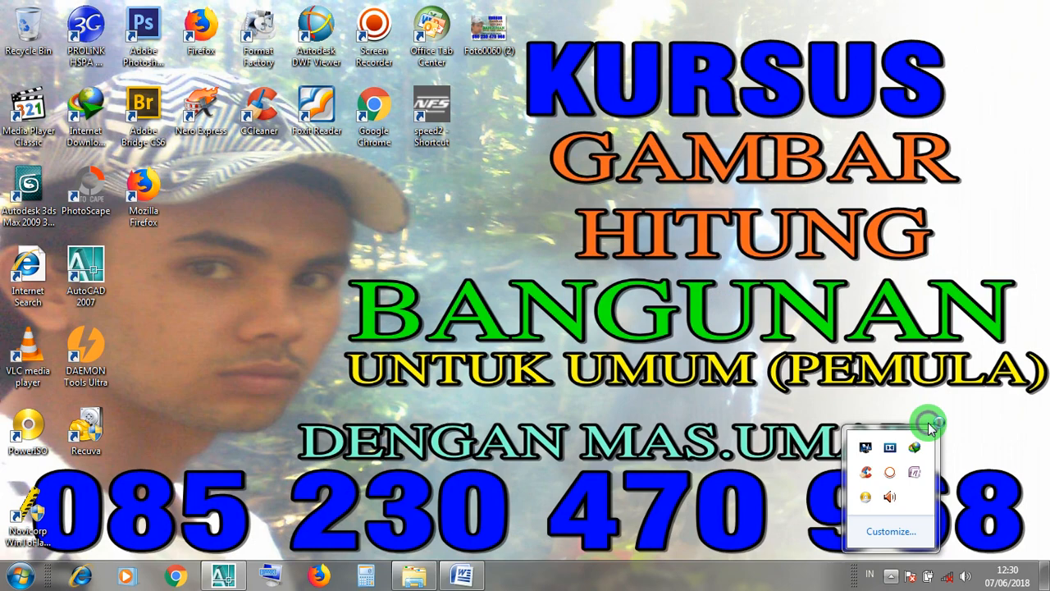
pyautogui.click(923, 480)
pyautogui.click(890, 579)
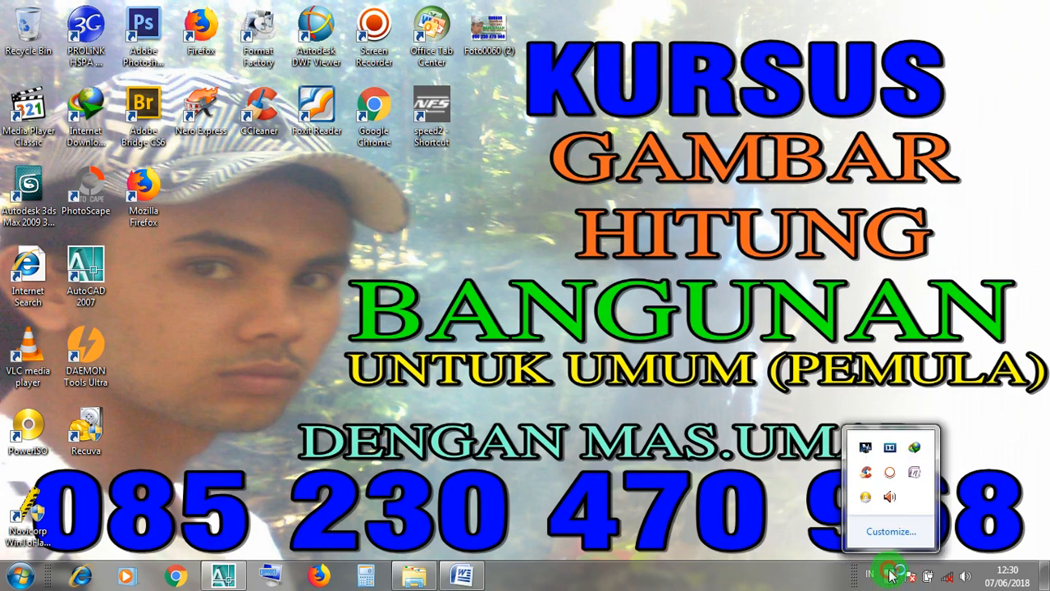
pyautogui.click(227, 577)
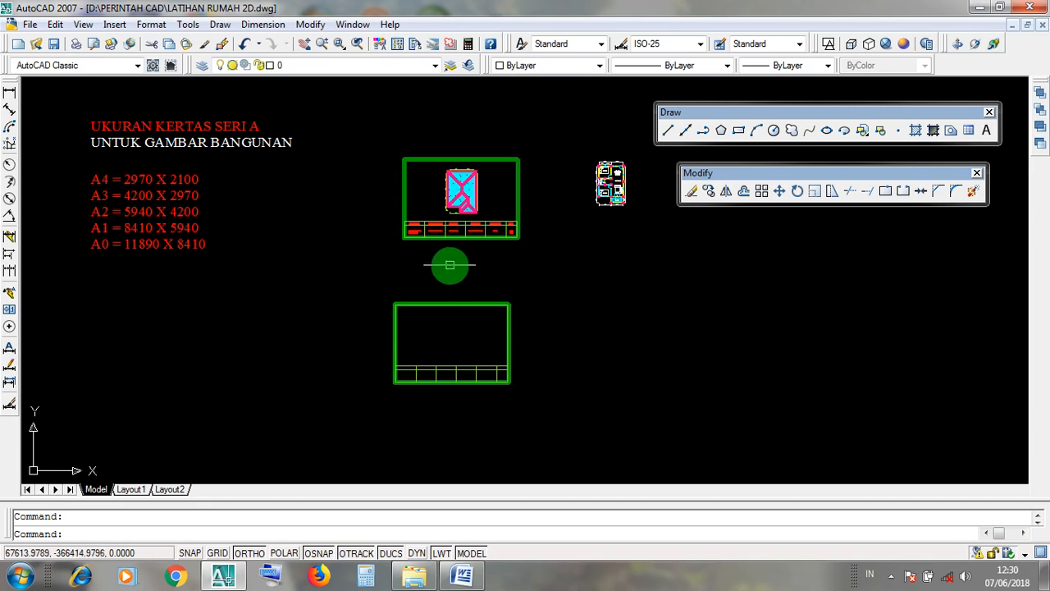
pyautogui.scroll(5, 410, 215)
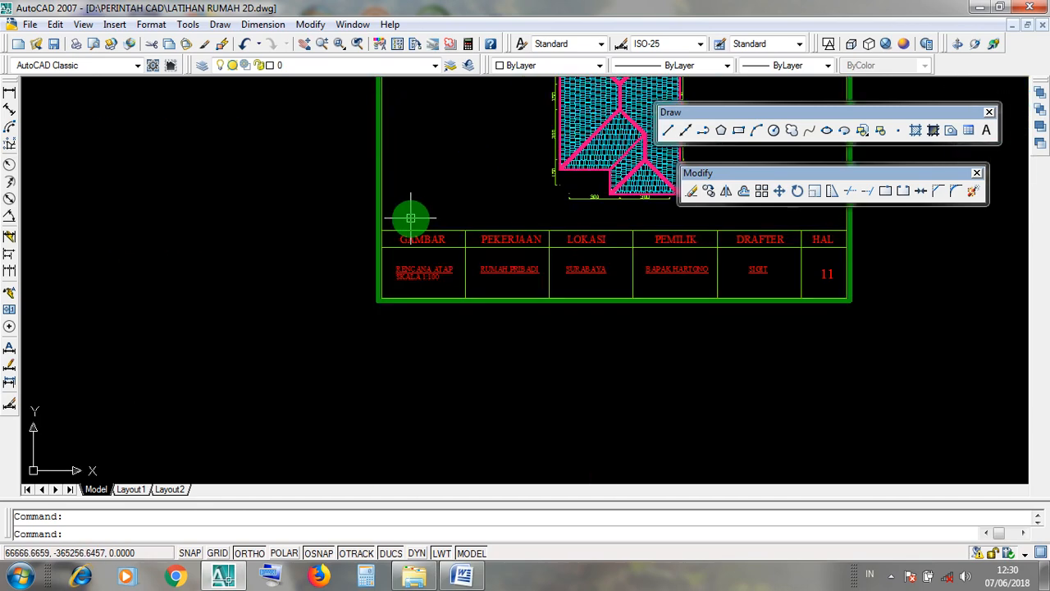
pyautogui.moveTo(678, 298); pyautogui.dragTo(532, 379, button='middle')
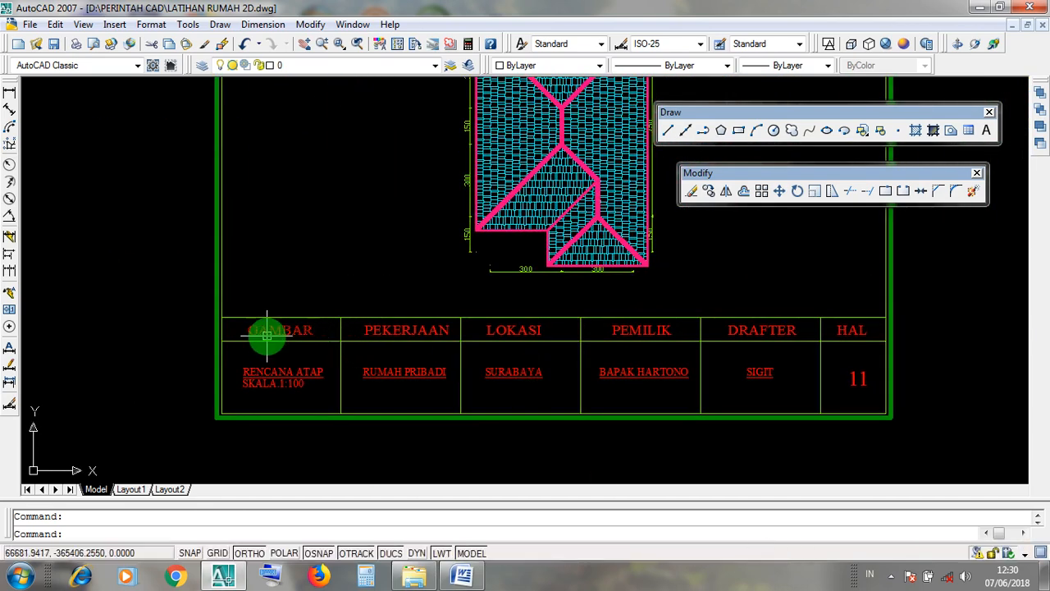
pyautogui.scroll(-4, 473, 249)
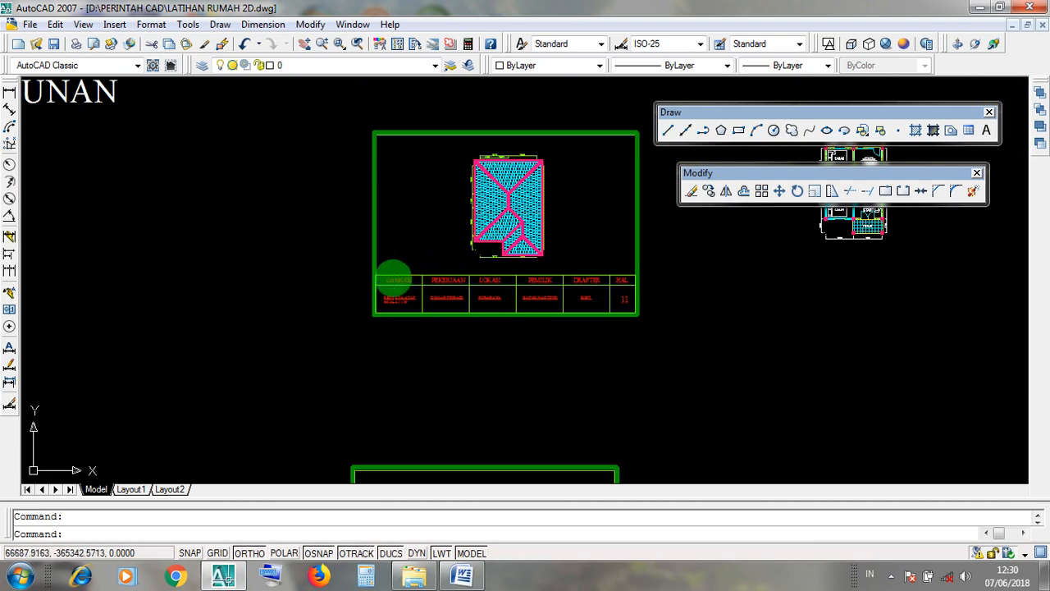
pyautogui.scroll(5, 396, 280)
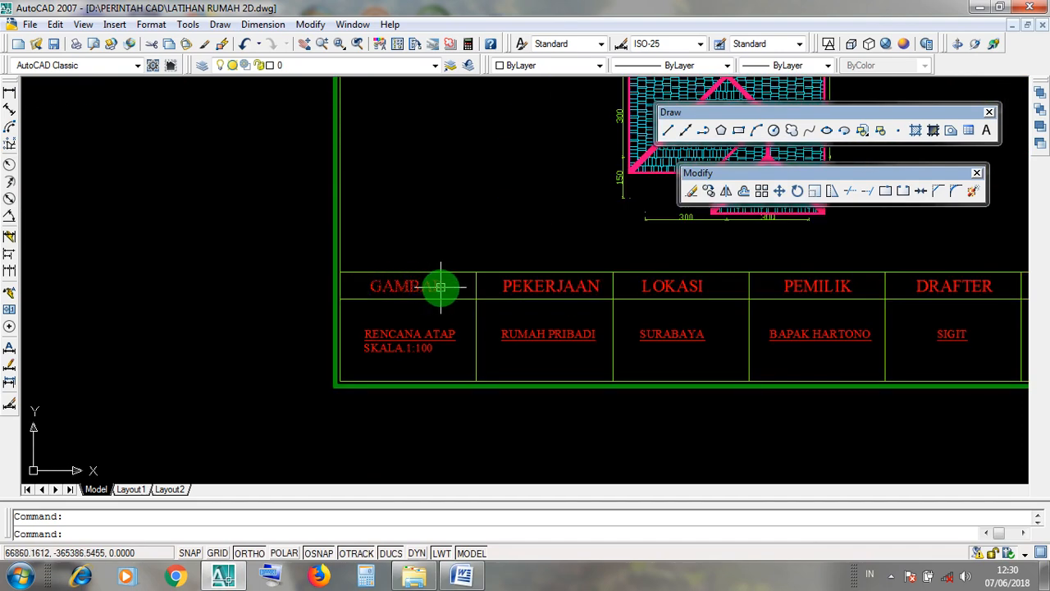
pyautogui.scroll(3, 432, 288)
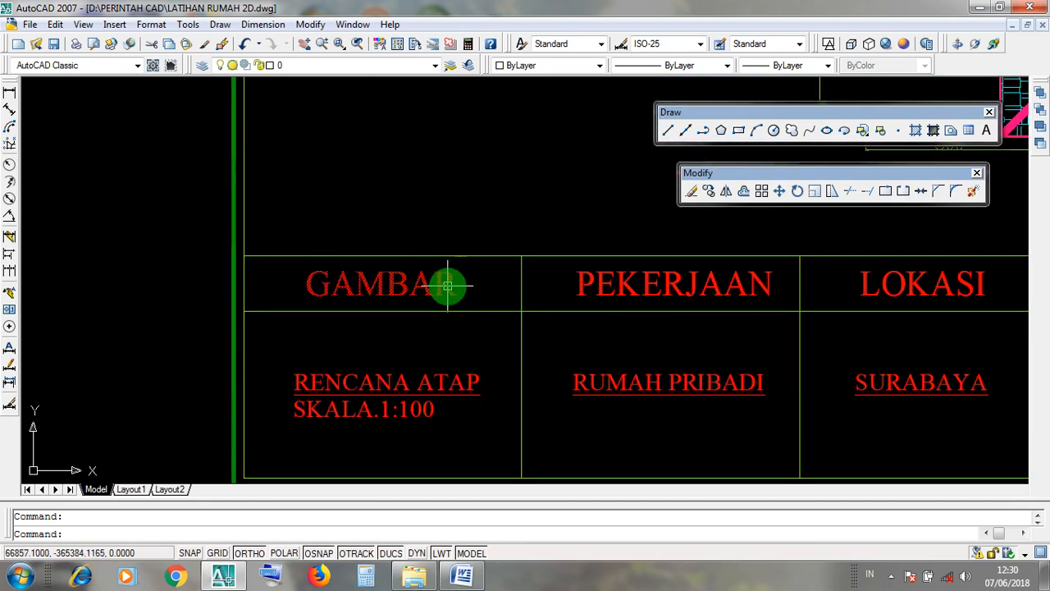
pyautogui.click(447, 285)
pyautogui.press('Escape')
pyautogui.moveTo(459, 356); pyautogui.dragTo(476, 273, button='middle')
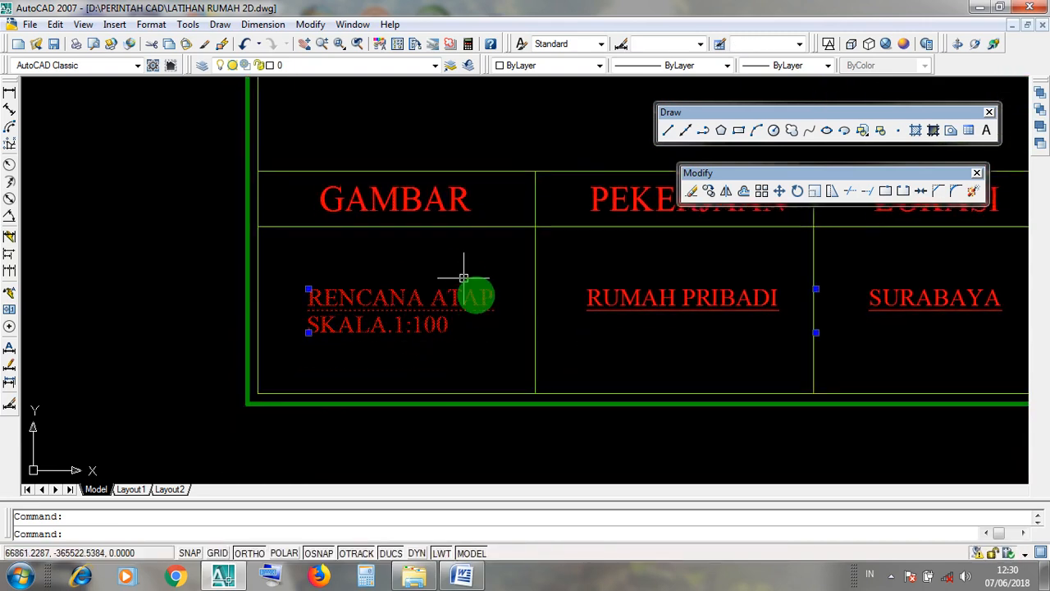
pyautogui.moveTo(466, 289); pyautogui.dragTo(464, 307, button='middle')
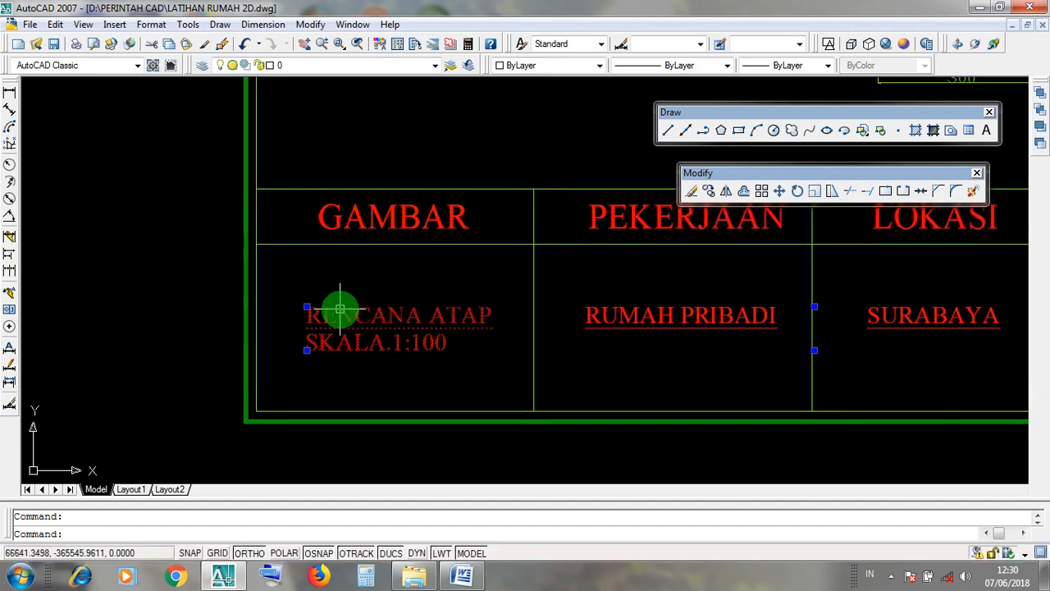
pyautogui.press('Escape')
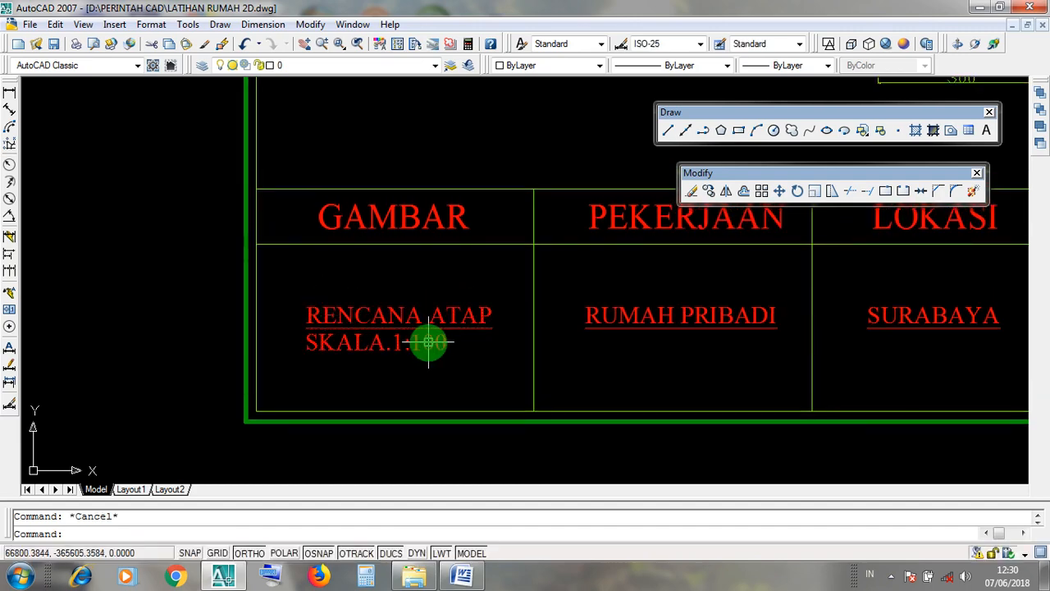
pyautogui.scroll(-3, 429, 341)
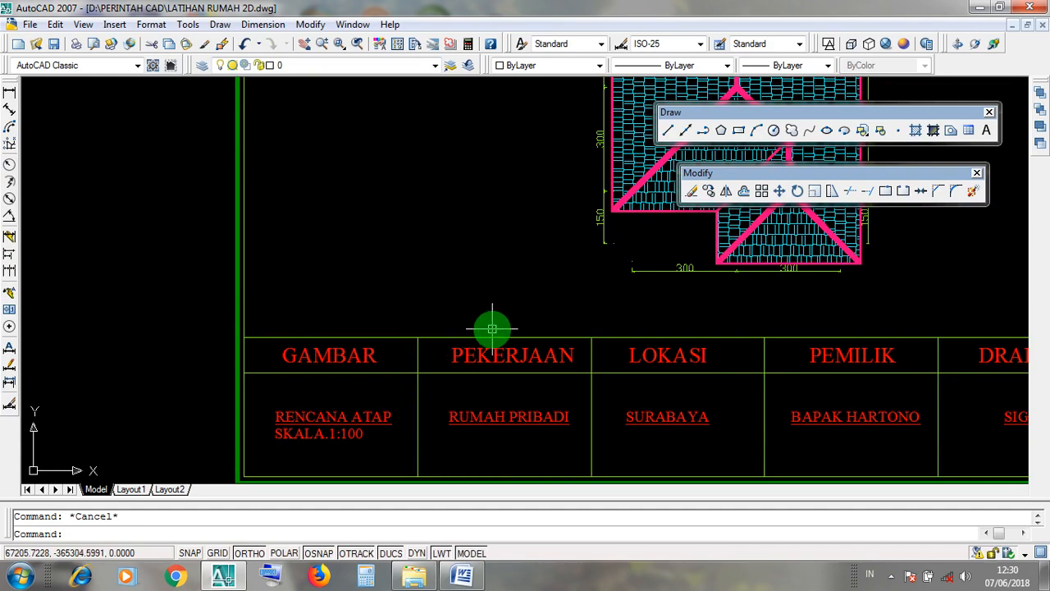
pyautogui.click(265, 401)
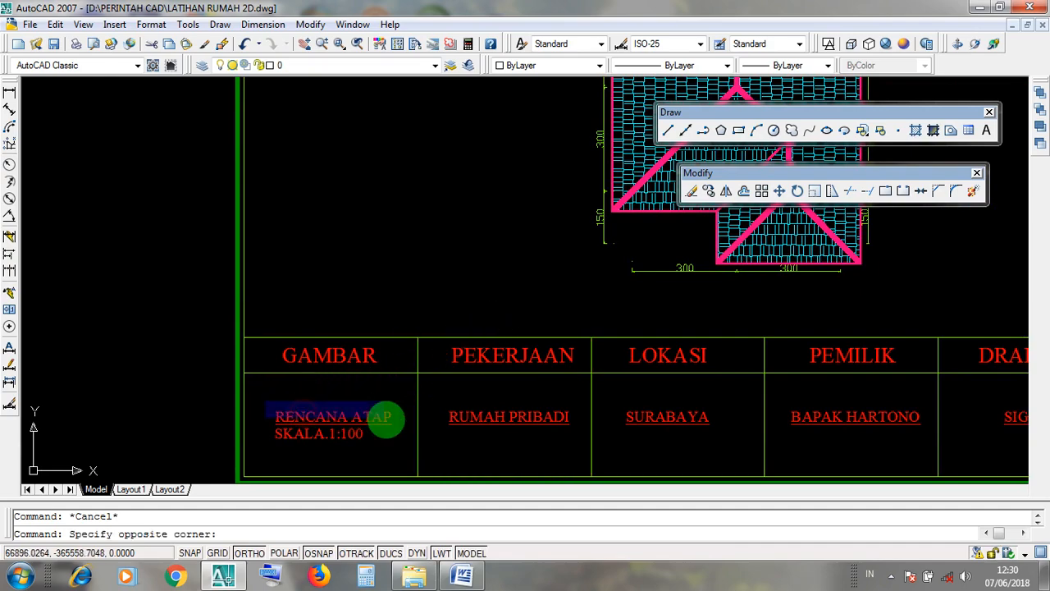
pyautogui.press('Escape')
pyautogui.moveTo(570, 253); pyautogui.dragTo(356, 432, button='middle')
pyautogui.scroll(-2, 438, 386)
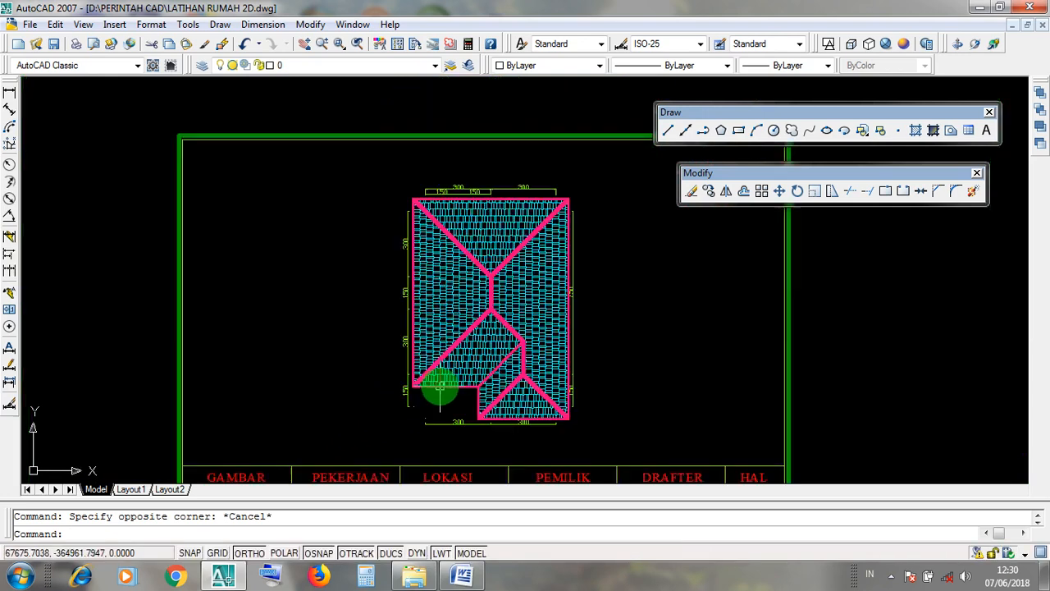
pyautogui.click(598, 439)
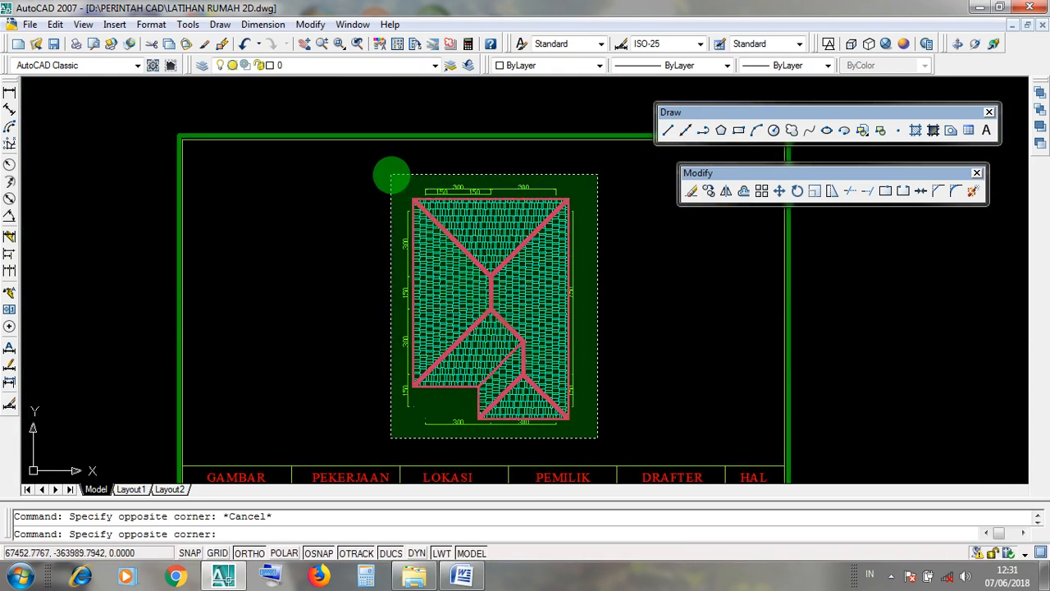
pyautogui.click(392, 176)
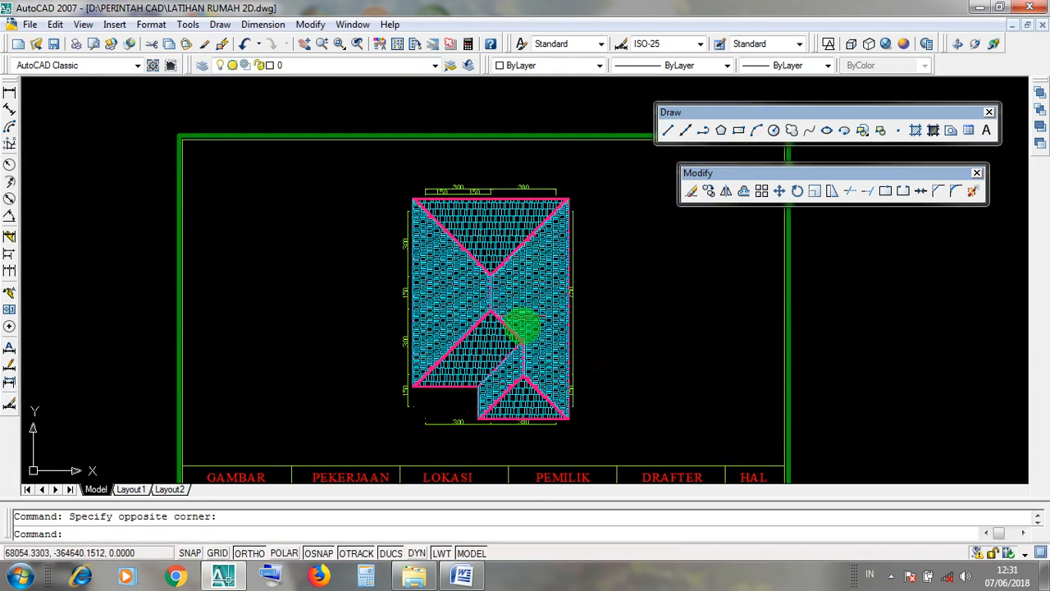
pyautogui.moveTo(602, 351); pyautogui.dragTo(614, 260, button='middle')
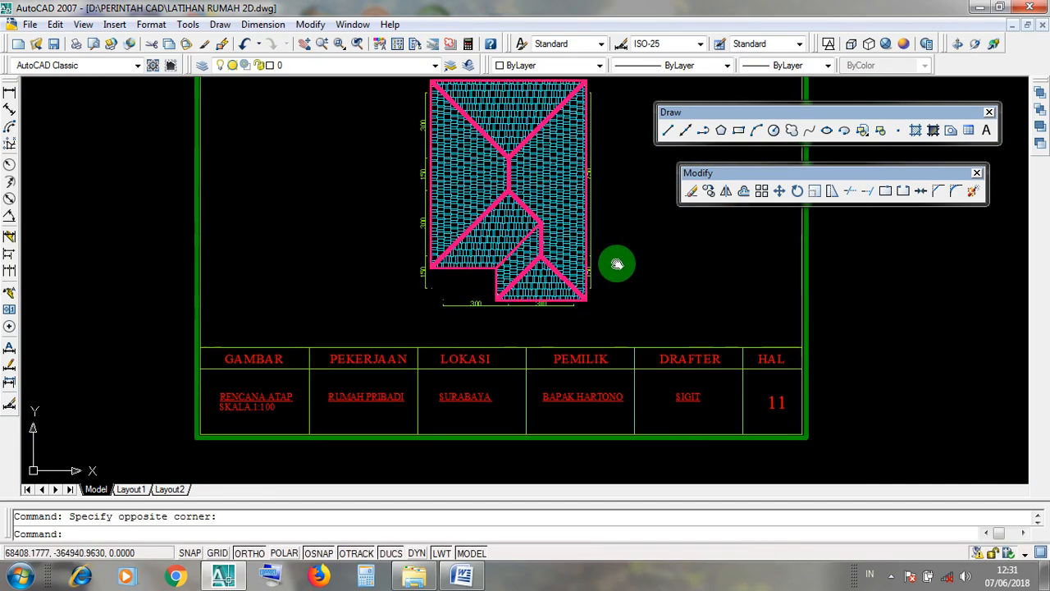
pyautogui.scroll(6, 199, 429)
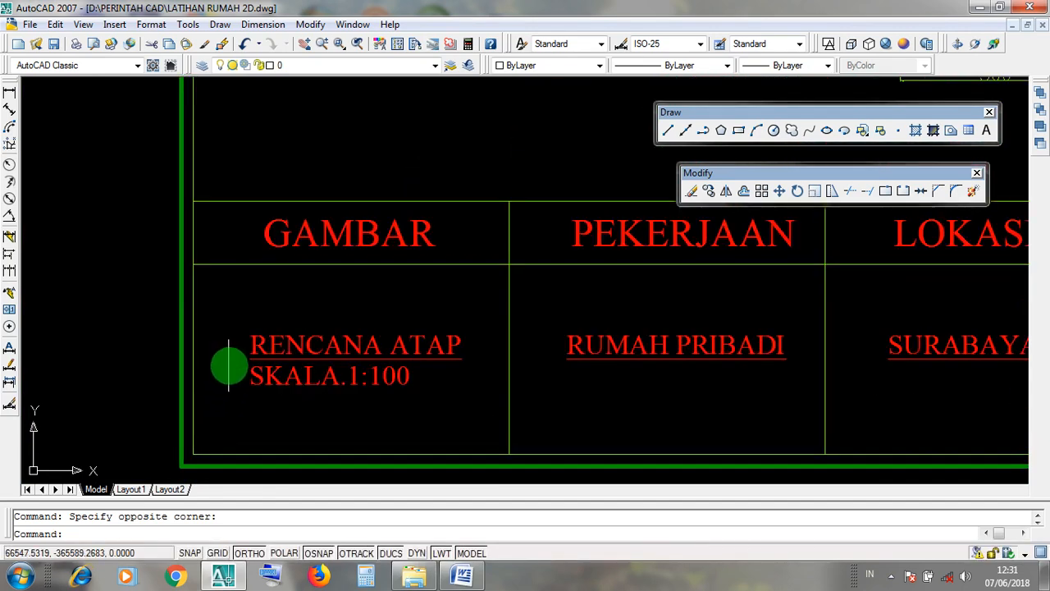
pyautogui.moveTo(229, 365); pyautogui.dragTo(455, 404)
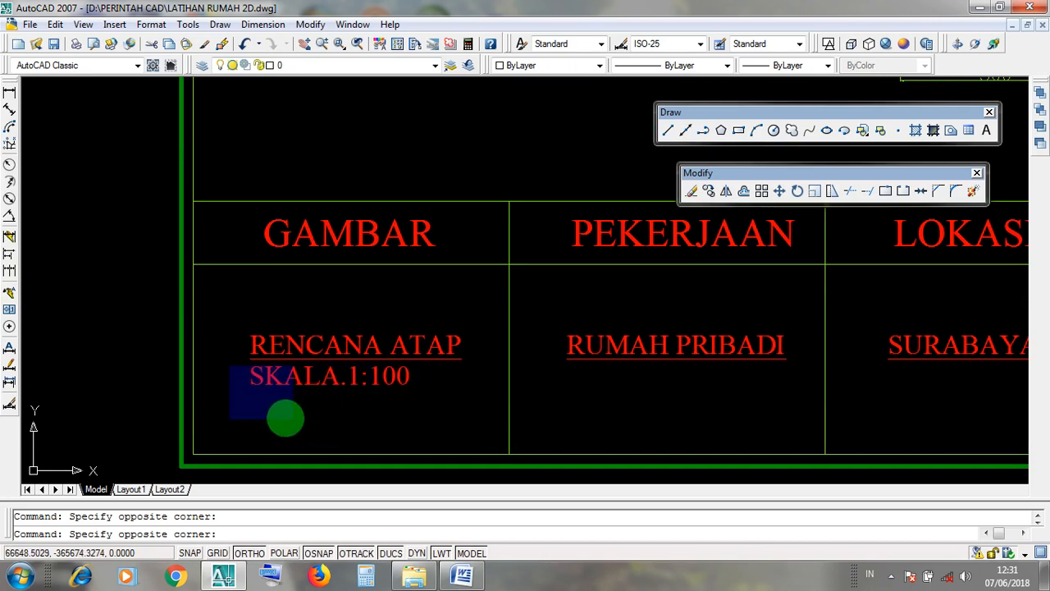
pyautogui.click(245, 417)
pyautogui.scroll(-10, 504, 343)
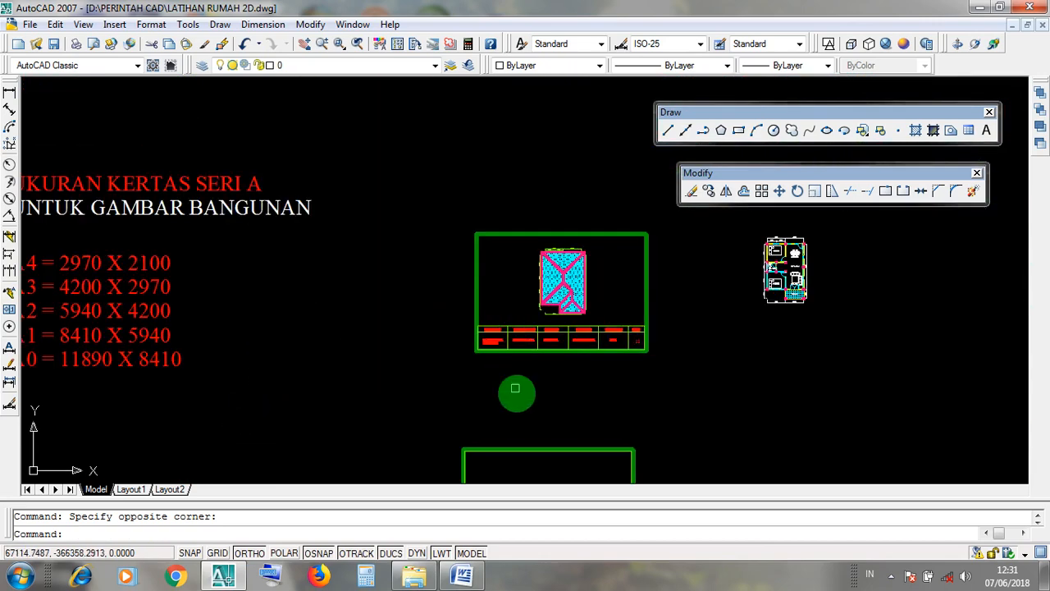
pyautogui.moveTo(504, 356); pyautogui.dragTo(493, 249, button='middle')
pyautogui.scroll(3, 590, 402)
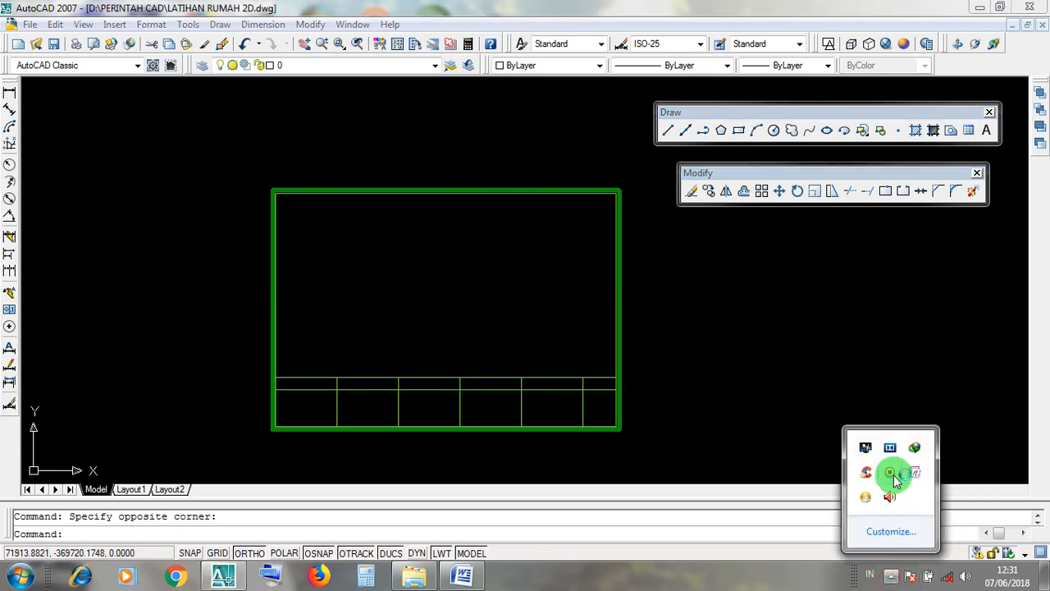
pyautogui.click(893, 471)
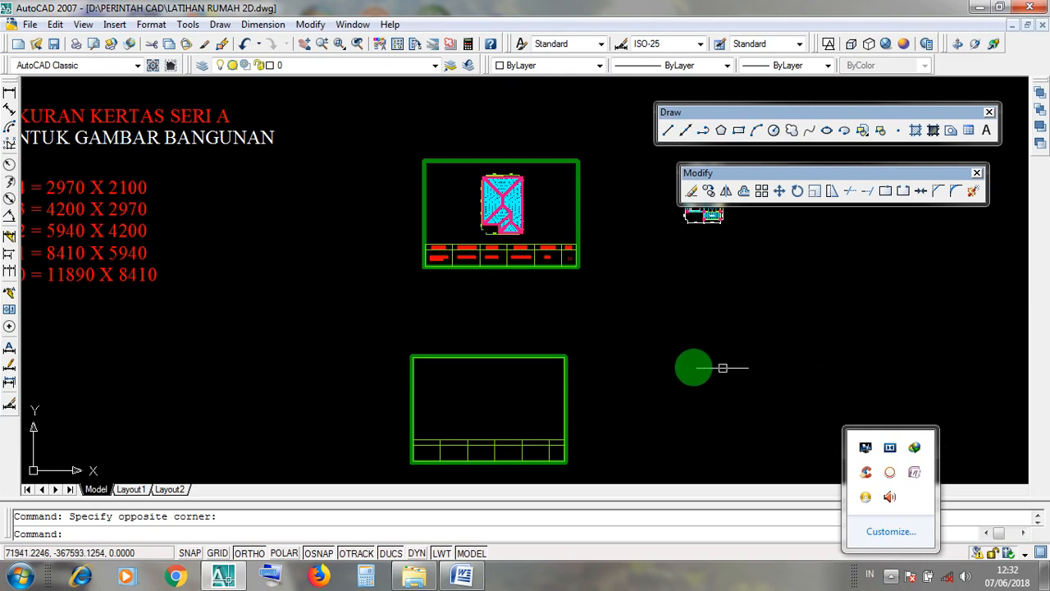
pyautogui.scroll(10, 445, 260)
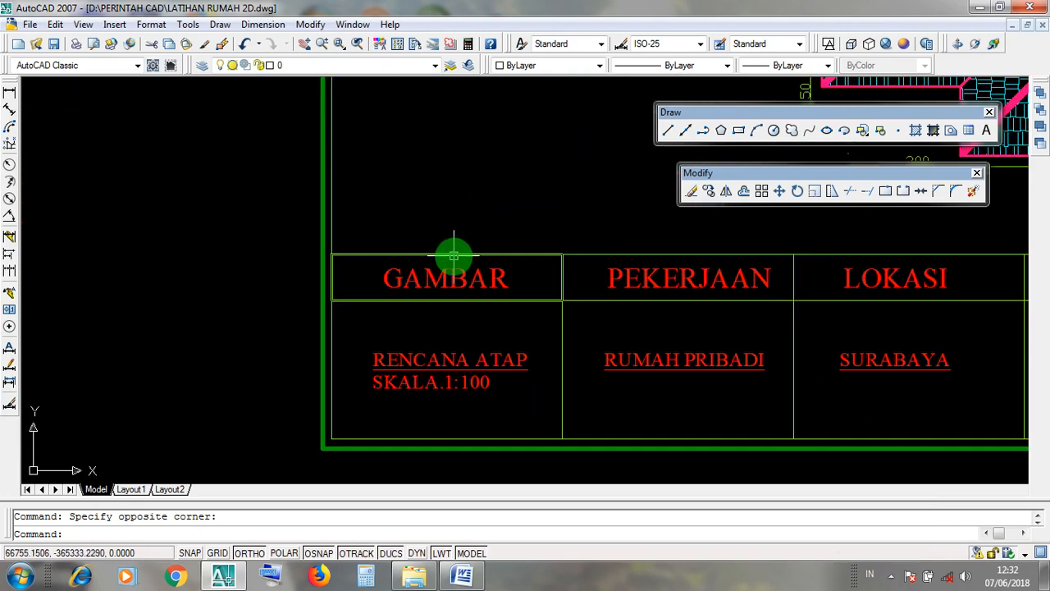
pyautogui.scroll(-2, 476, 277)
pyautogui.scroll(-5, 459, 345)
pyautogui.scroll(10, 473, 424)
pyautogui.click(458, 397)
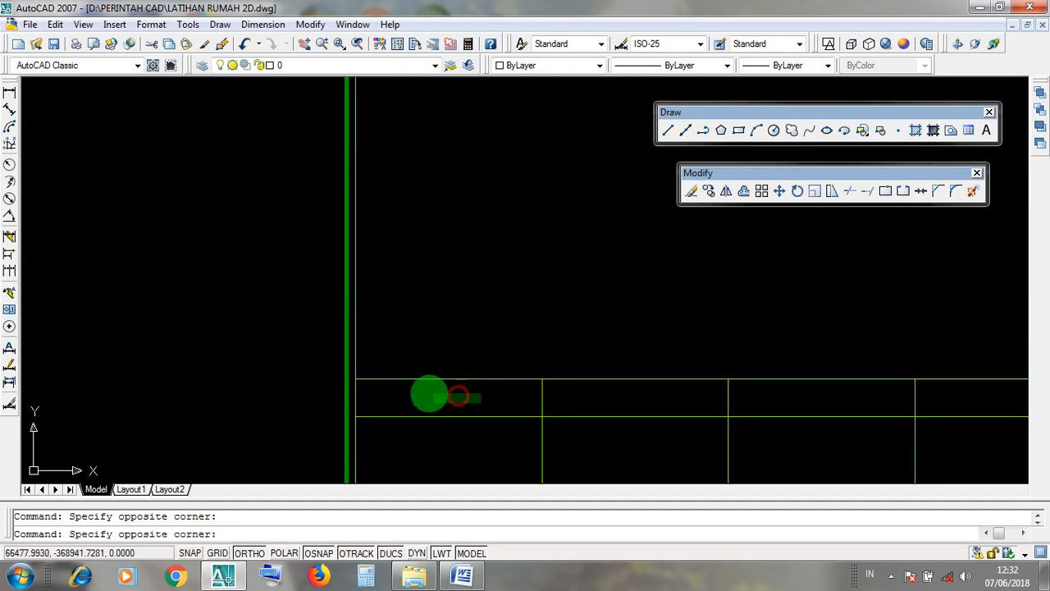
pyautogui.moveTo(429, 393); pyautogui.dragTo(440, 333, button='middle')
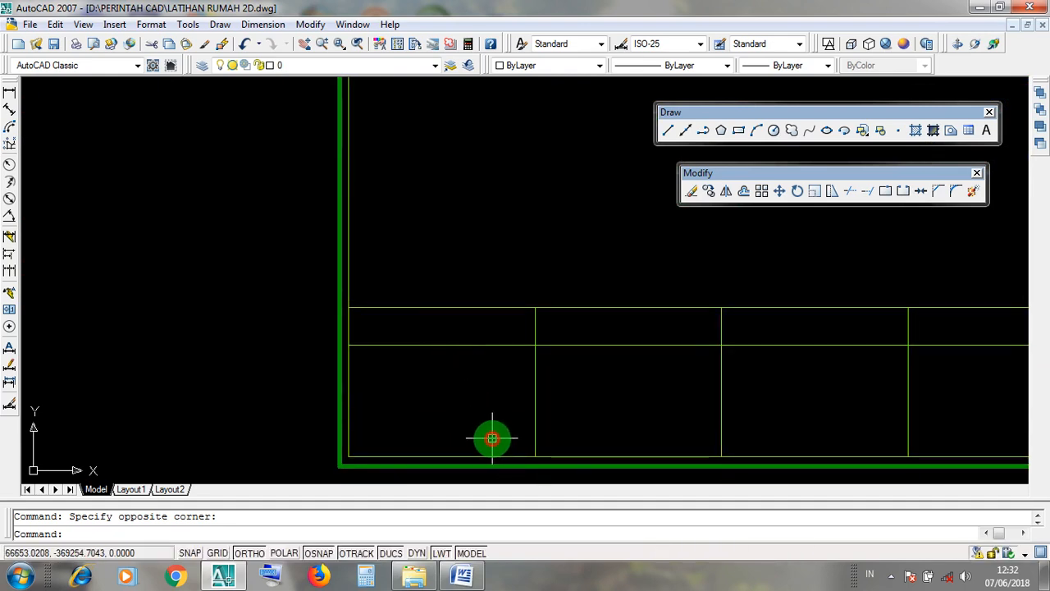
pyautogui.click(492, 438)
pyautogui.click(391, 370)
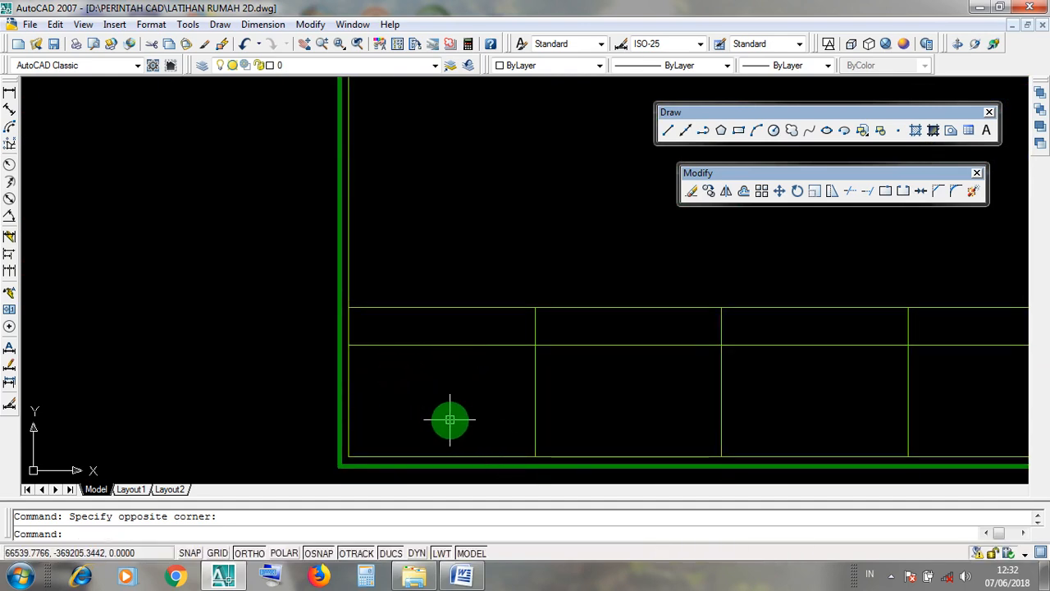
pyautogui.scroll(-6, 451, 419)
pyautogui.scroll(5, 570, 355)
pyautogui.click(561, 387)
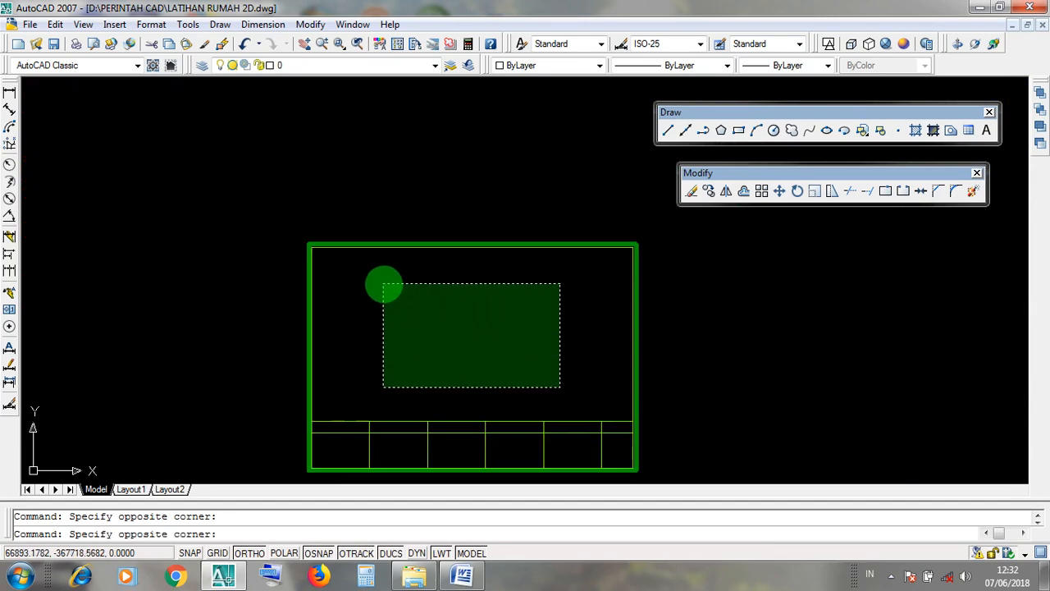
pyautogui.click(383, 284)
pyautogui.click(560, 387)
pyautogui.click(438, 302)
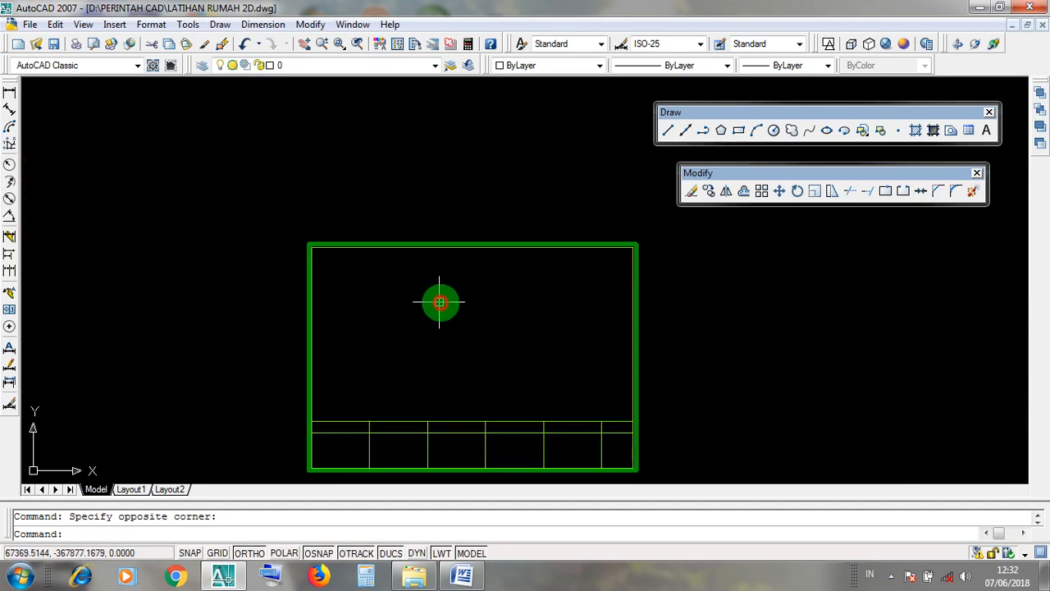
pyautogui.scroll(-4, 480, 341)
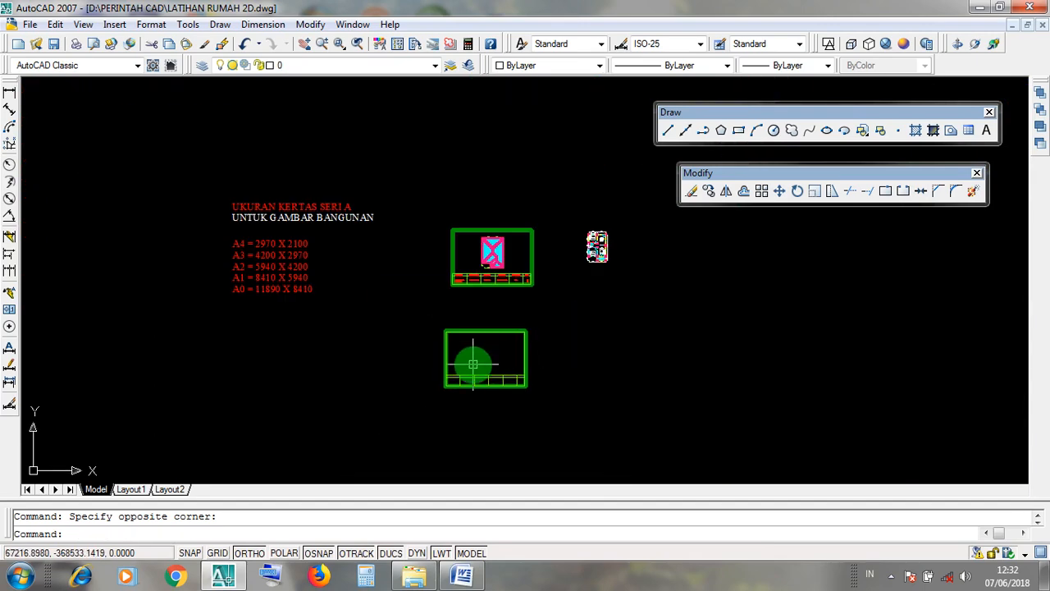
pyautogui.scroll(2, 521, 362)
pyautogui.moveTo(632, 267); pyautogui.dragTo(432, 407, button='middle')
pyautogui.scroll(3, 517, 271)
pyautogui.click(452, 205)
pyautogui.click(460, 239)
pyautogui.moveTo(408, 281); pyautogui.dragTo(433, 291, button='middle')
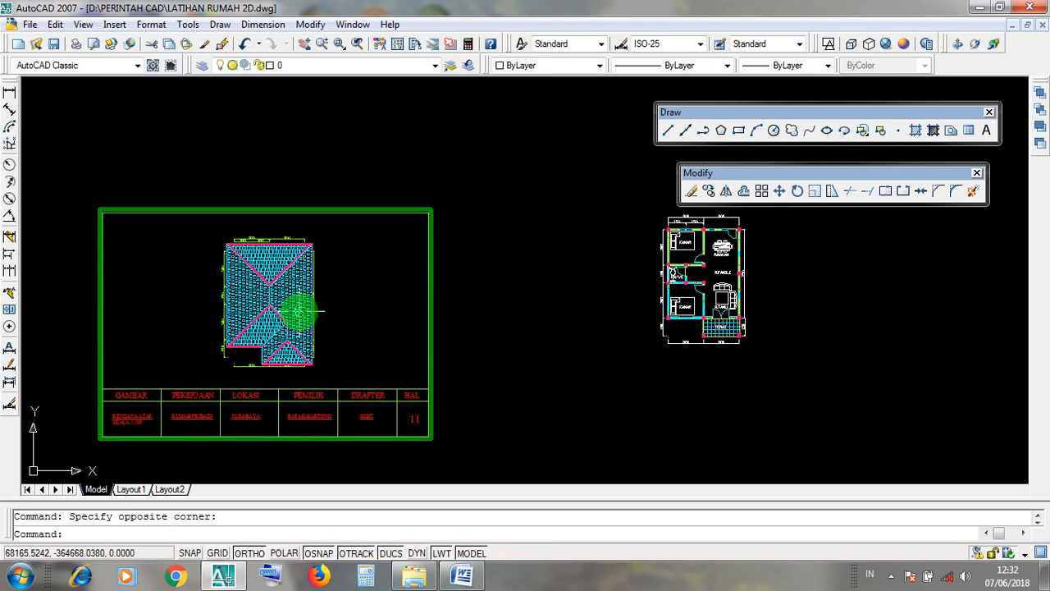
pyautogui.moveTo(534, 310); pyautogui.dragTo(290, 332, button='middle')
pyautogui.click(415, 217)
pyautogui.click(415, 236)
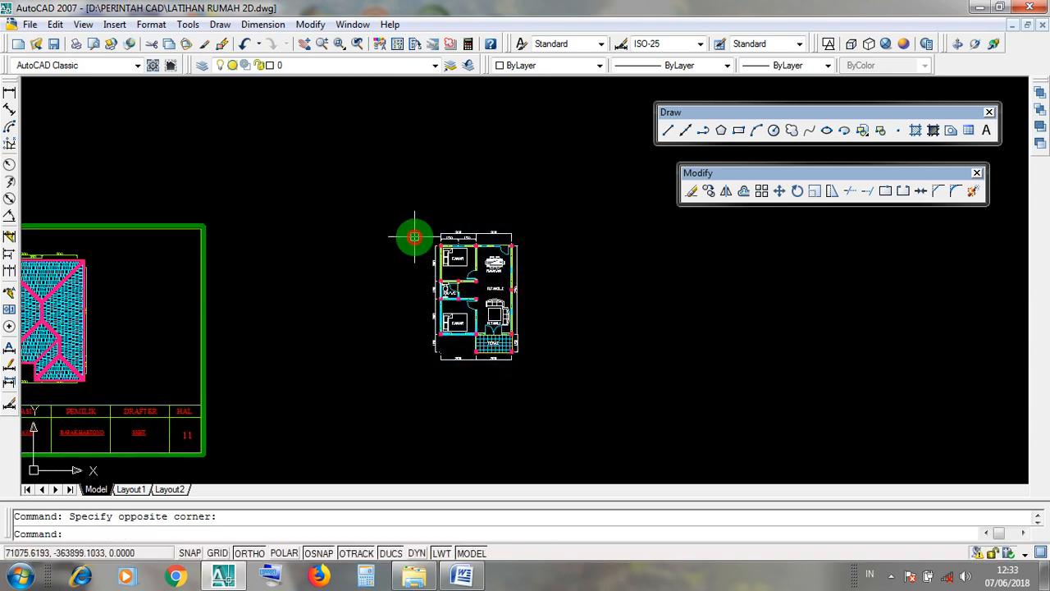
pyautogui.scroll(-3, 545, 260)
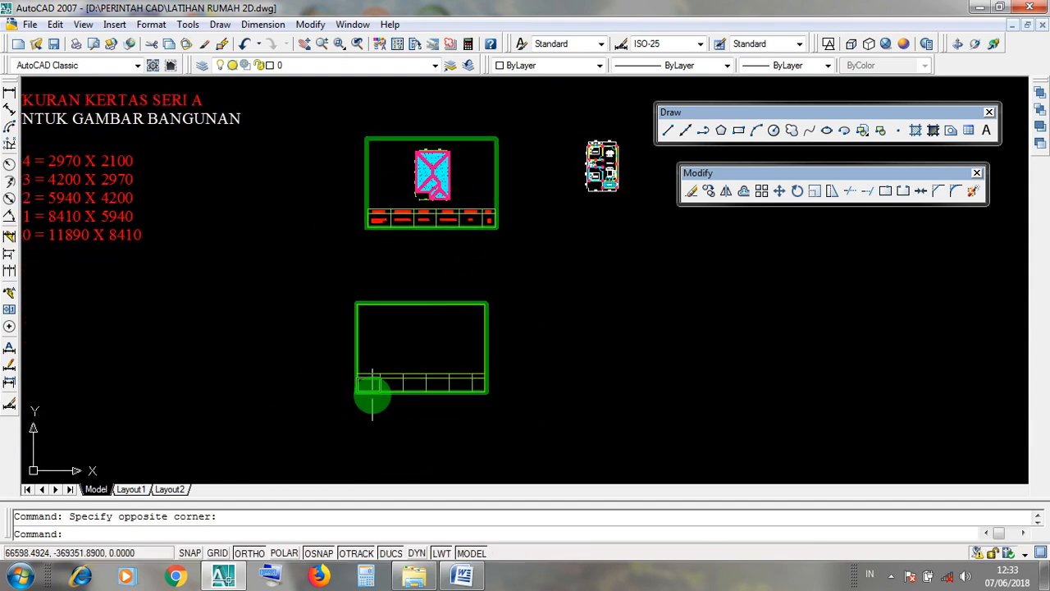
pyautogui.scroll(5, 371, 383)
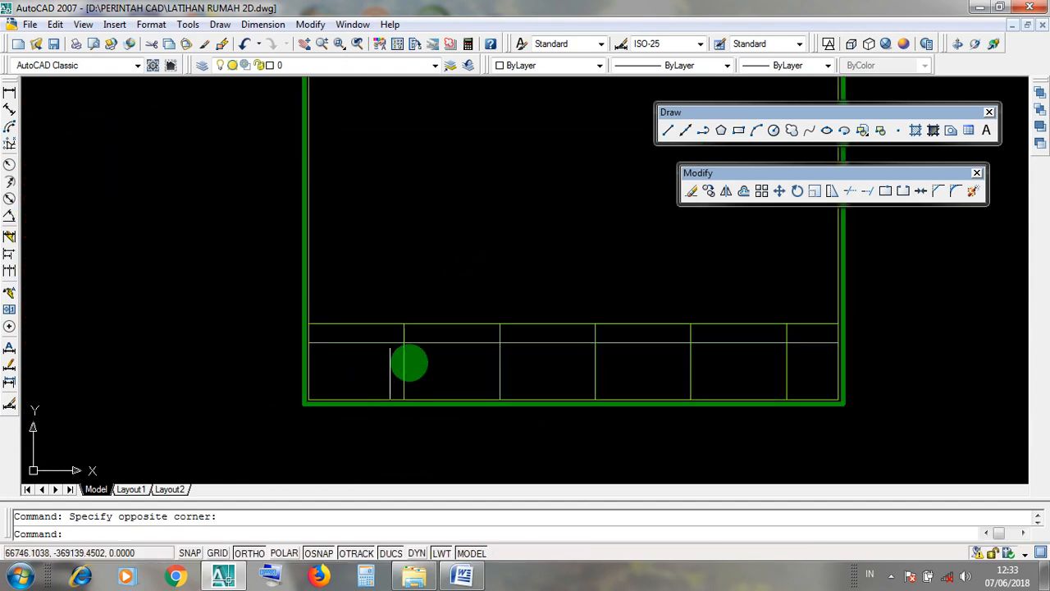
pyautogui.scroll(-3, 460, 312)
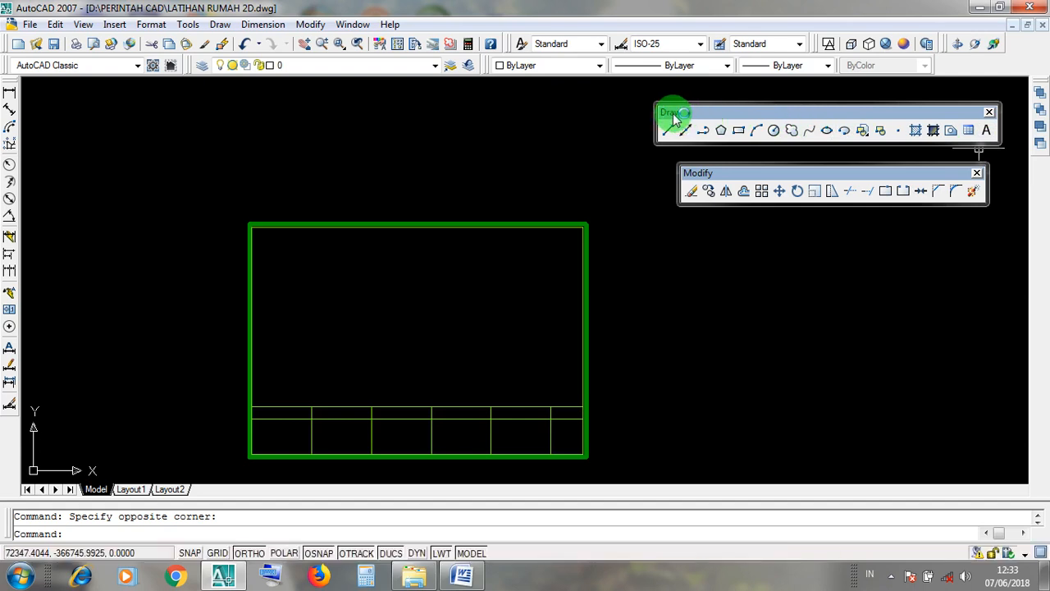
pyautogui.click(220, 24)
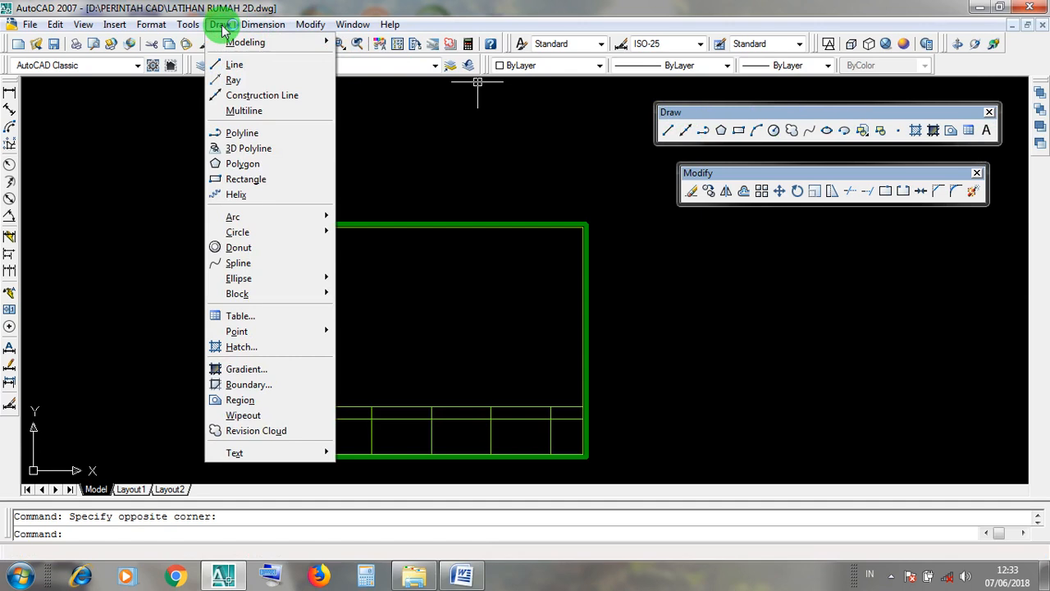
pyautogui.click(223, 25)
pyautogui.click(223, 25)
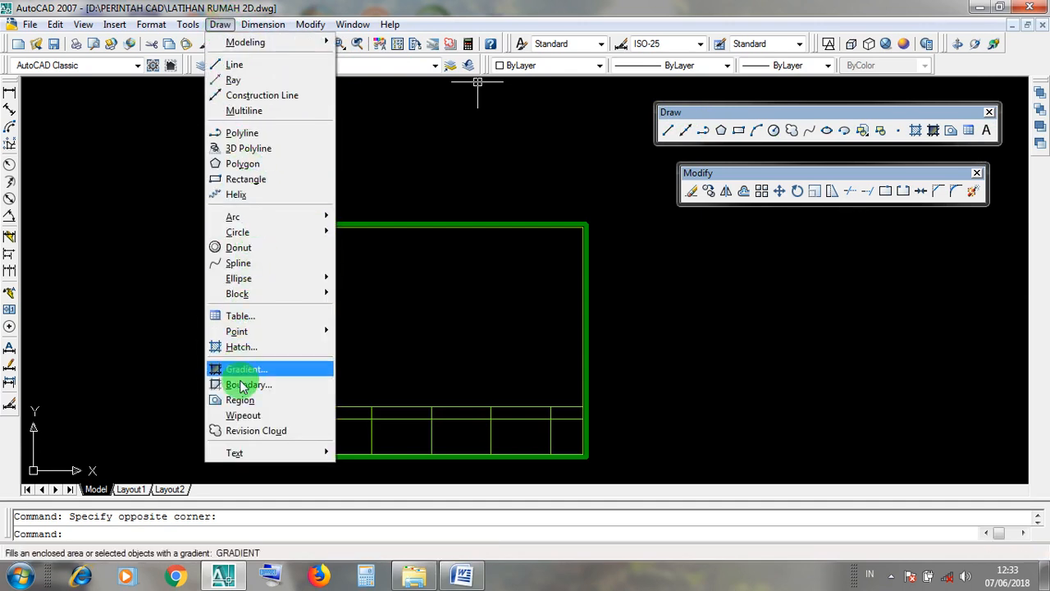
pyautogui.click(240, 454)
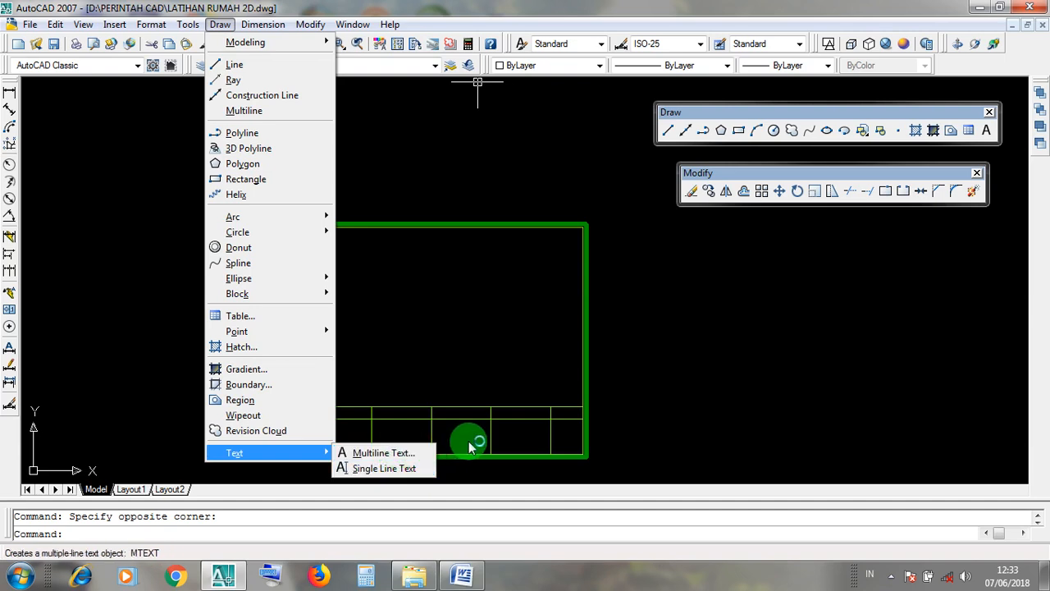
pyautogui.click(411, 457)
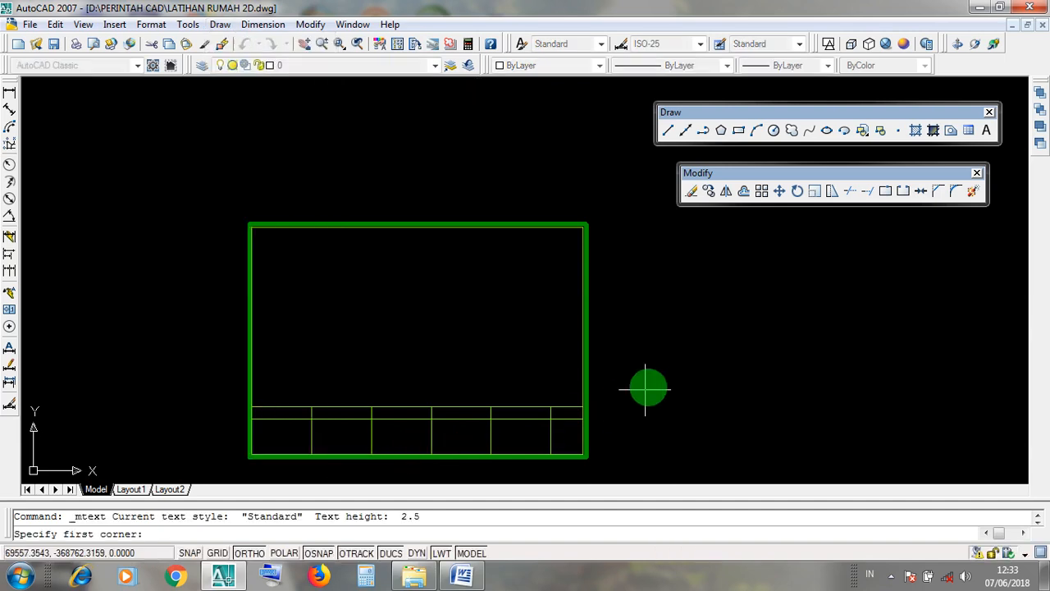
pyautogui.moveTo(647, 364); pyautogui.dragTo(395, 335, button='middle')
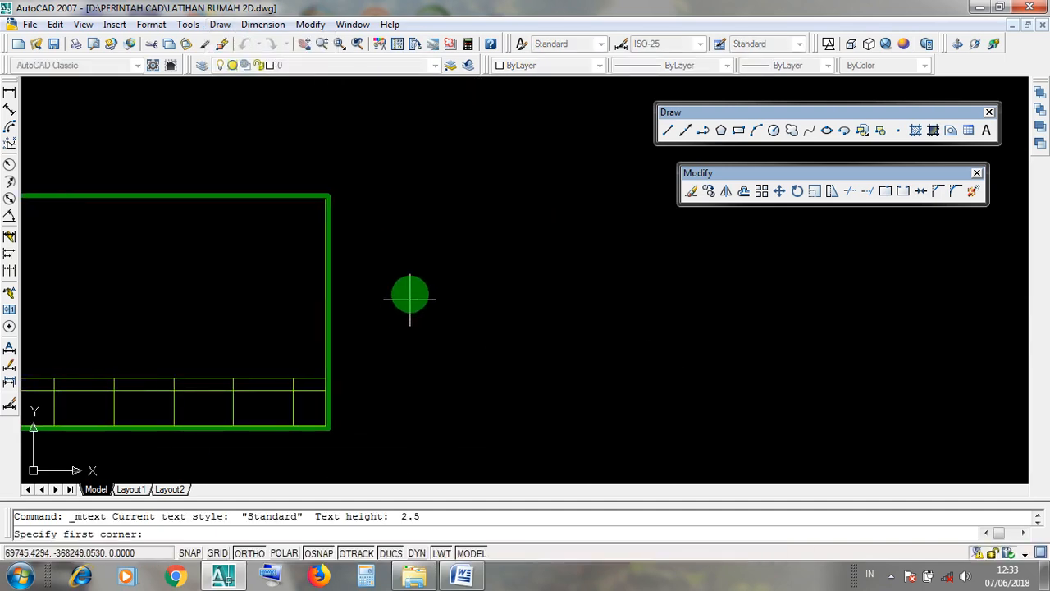
pyautogui.click(411, 283)
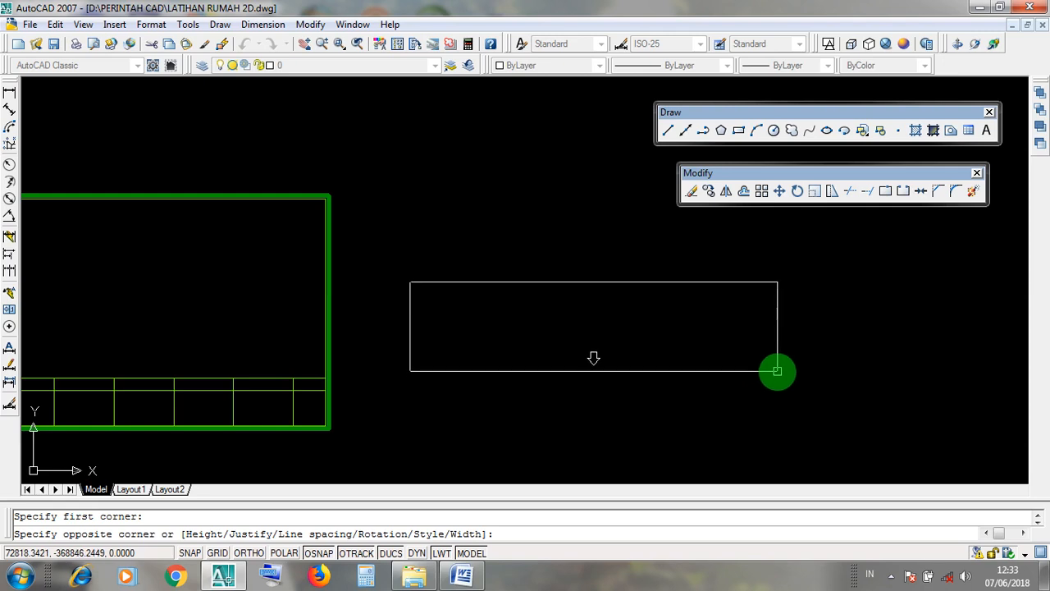
pyautogui.click(777, 371)
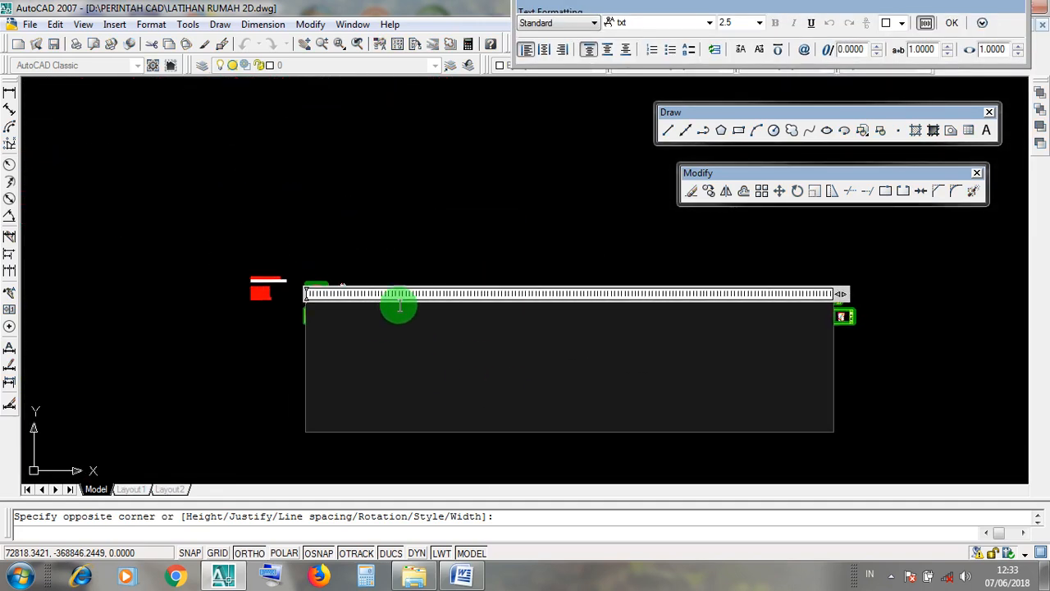
pyautogui.scroll(-5, 398, 337)
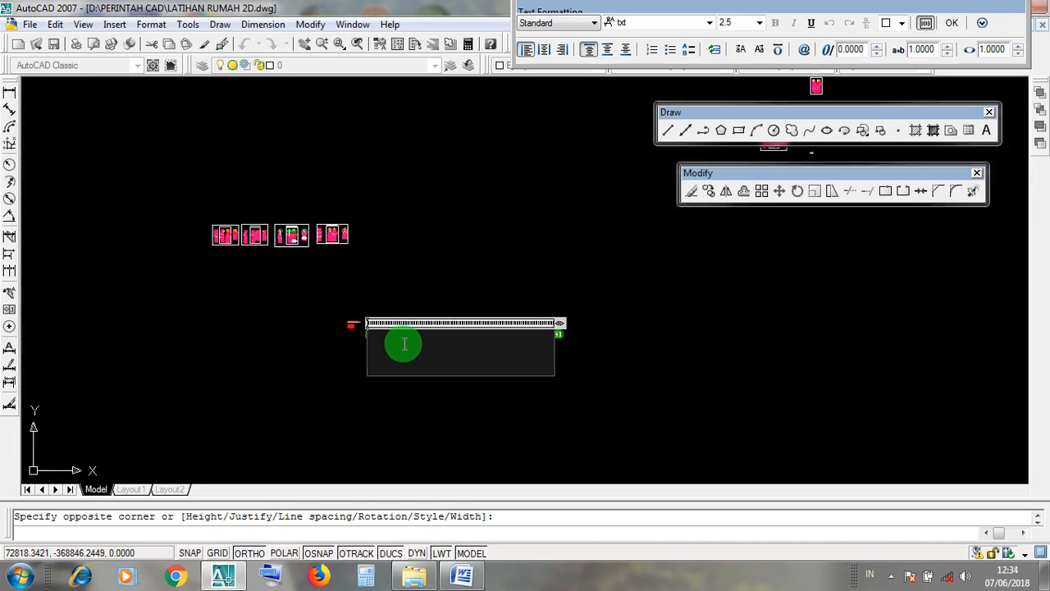
pyautogui.scroll(4, 405, 344)
pyautogui.scroll(-5, 404, 344)
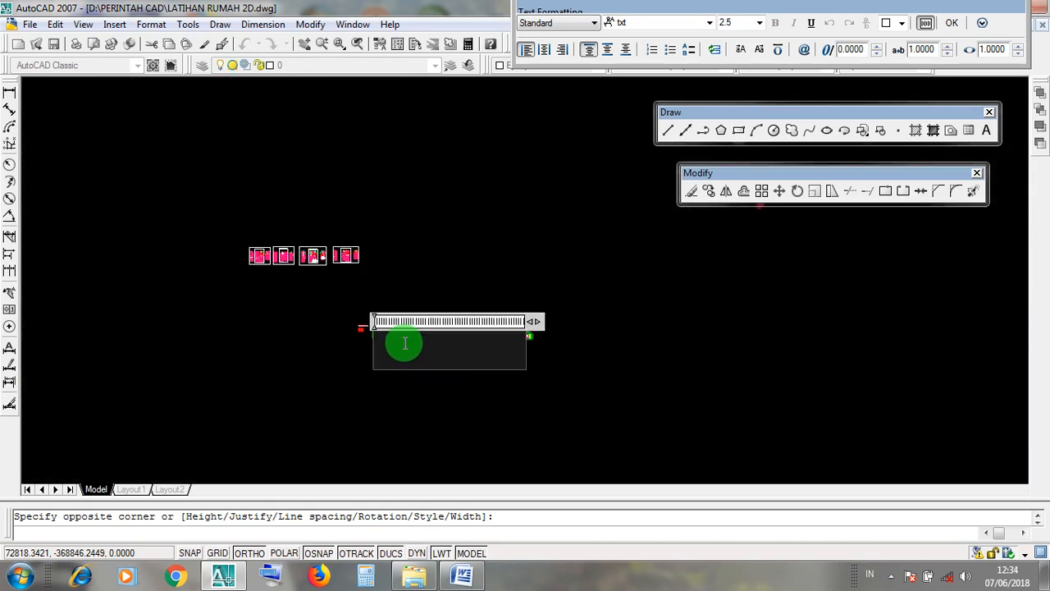
pyautogui.scroll(4, 404, 344)
pyautogui.moveTo(403, 333); pyautogui.dragTo(404, 319, button='middle')
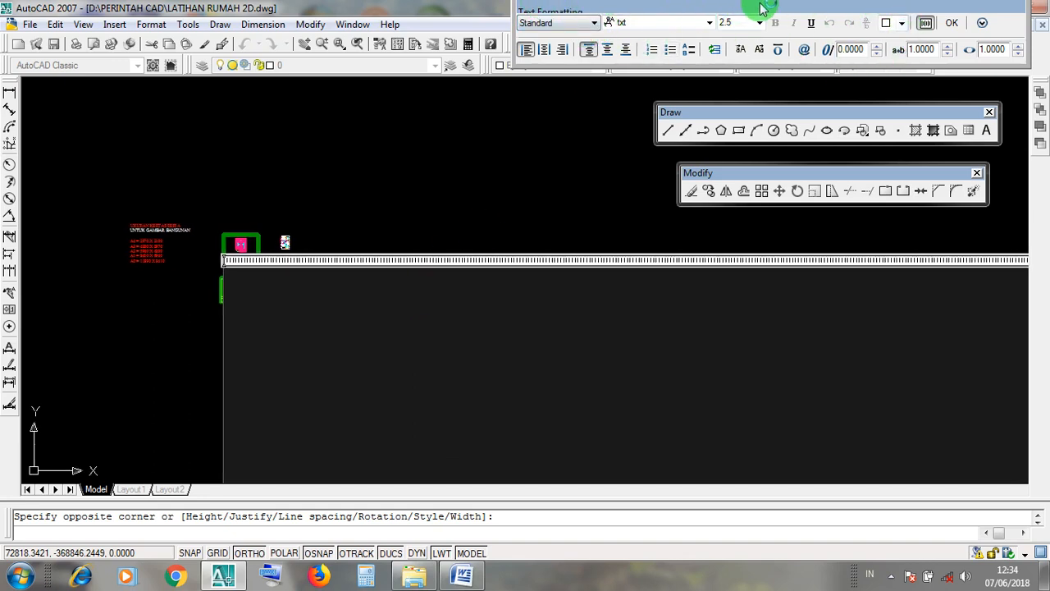
pyautogui.moveTo(780, 8)
pyautogui.mouseDown()
pyautogui.moveTo(563, 77)
pyautogui.moveTo(505, 131)
pyautogui.moveTo(487, 157)
pyautogui.moveTo(489, 188)
pyautogui.mouseUp()
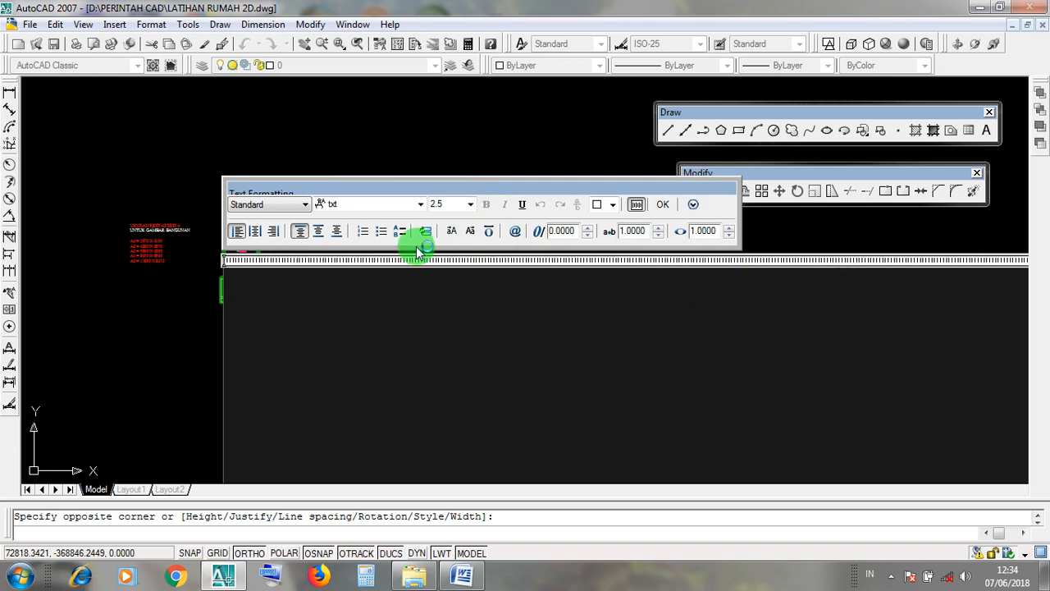
pyautogui.scroll(-8, 419, 251)
pyautogui.scroll(6, 513, 275)
pyautogui.moveTo(514, 275); pyautogui.dragTo(551, 348, button='middle')
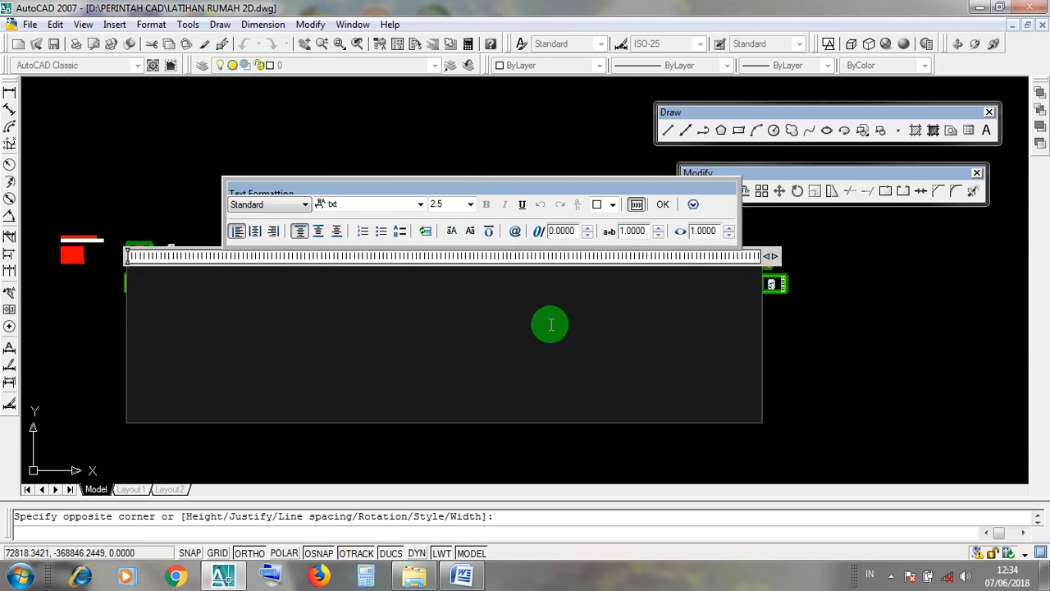
pyautogui.press('Escape')
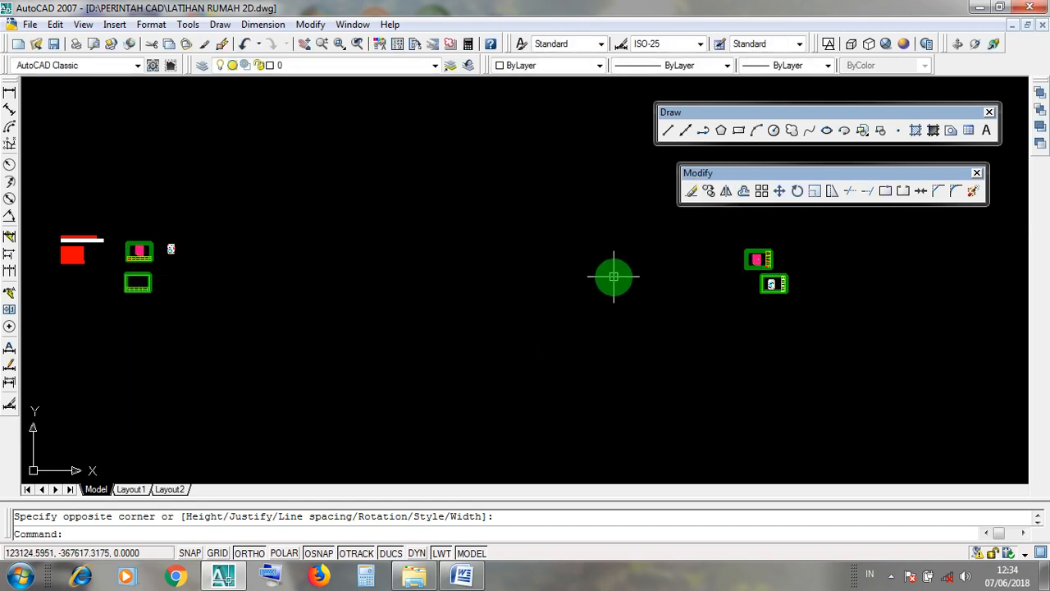
pyautogui.scroll(-2, 574, 277)
pyautogui.scroll(4, 300, 280)
pyautogui.scroll(3, 352, 262)
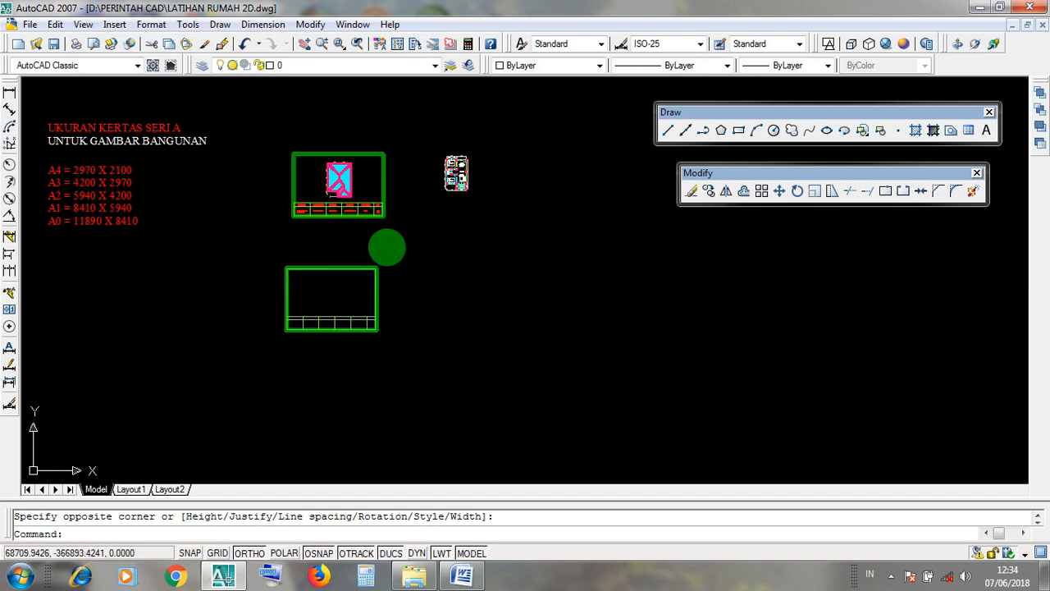
pyautogui.scroll(3, 424, 247)
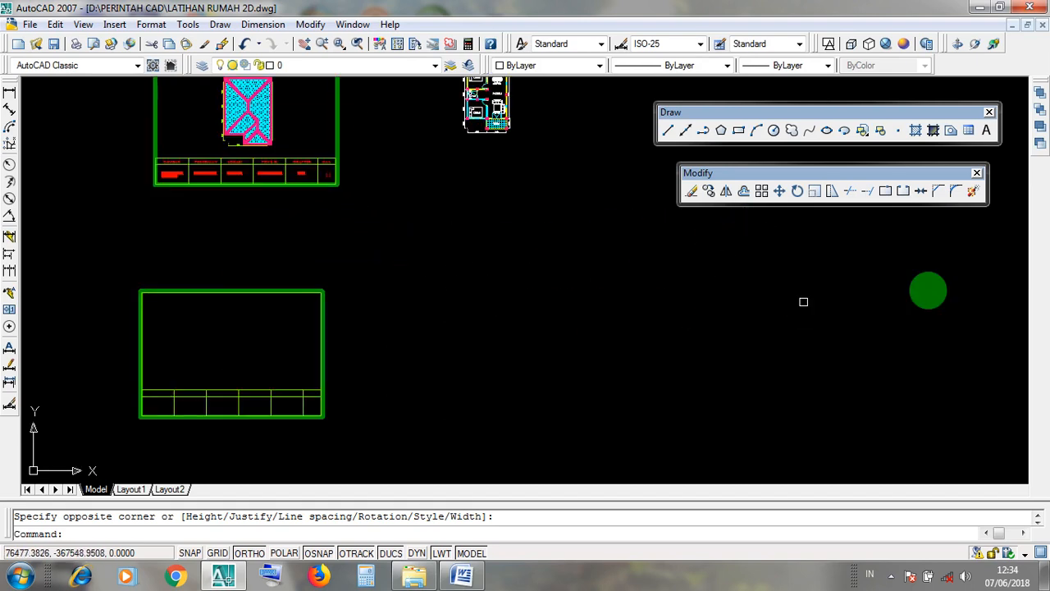
pyautogui.click(222, 25)
pyautogui.moveTo(243, 457)
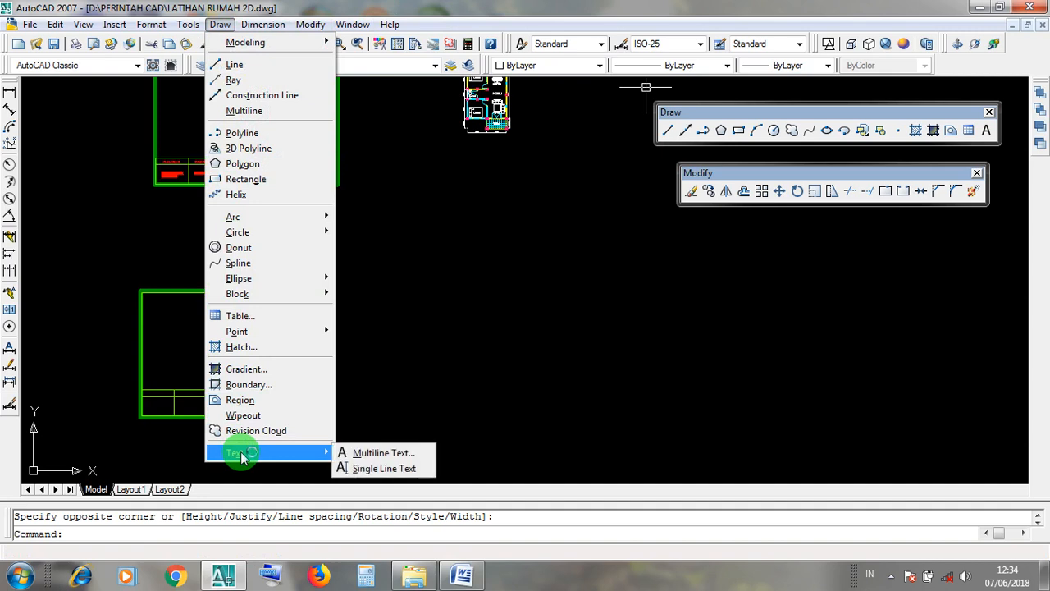
pyautogui.click(626, 422)
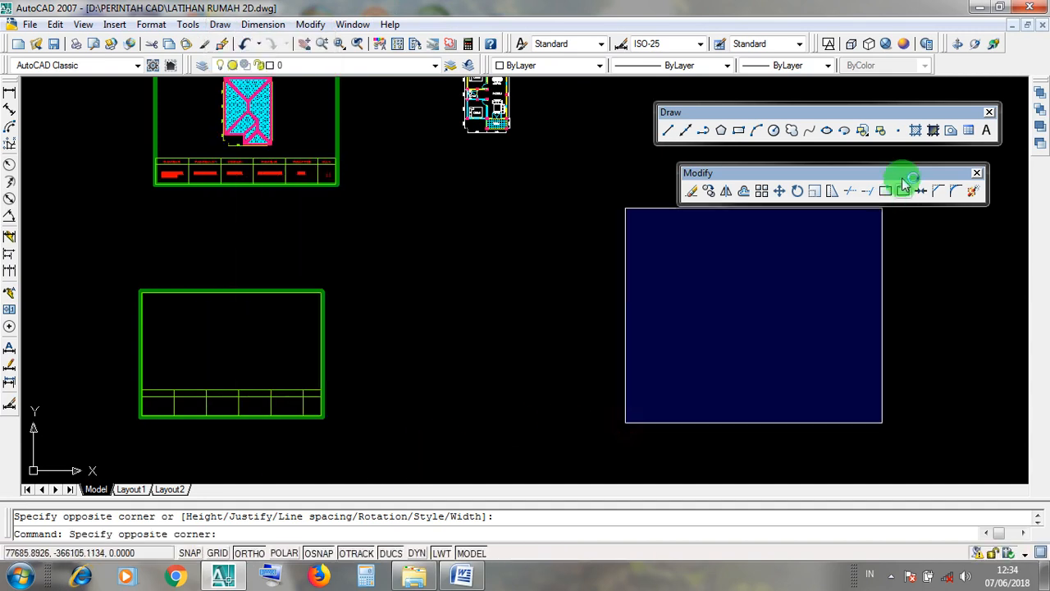
pyautogui.click(731, 358)
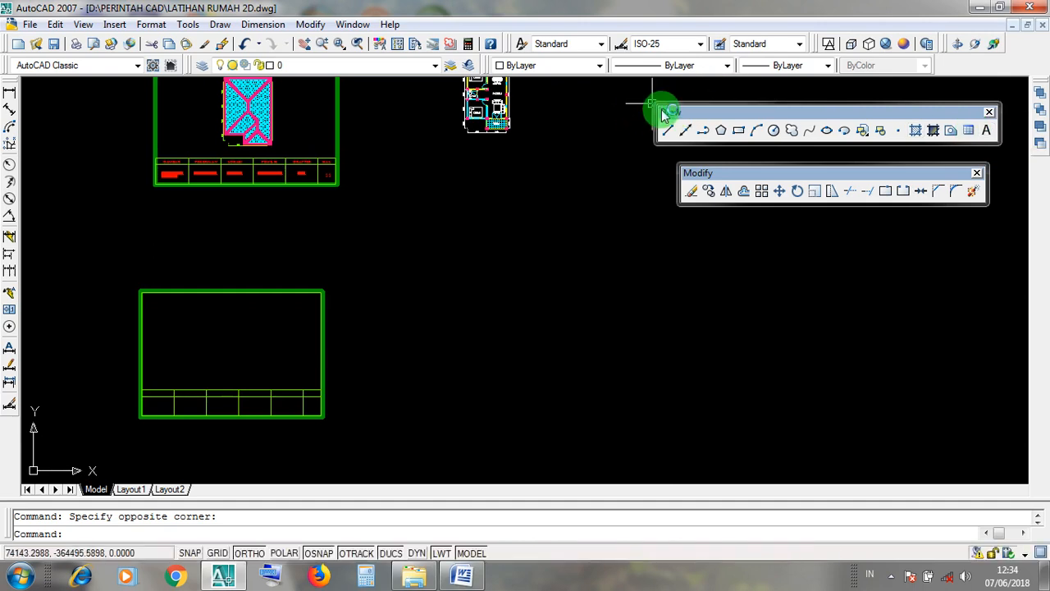
# Draw a Standard-style, 2.5-height multiline text box right of the A4 frame, formatting toolbar alongside.
pyautogui.click(988, 131)
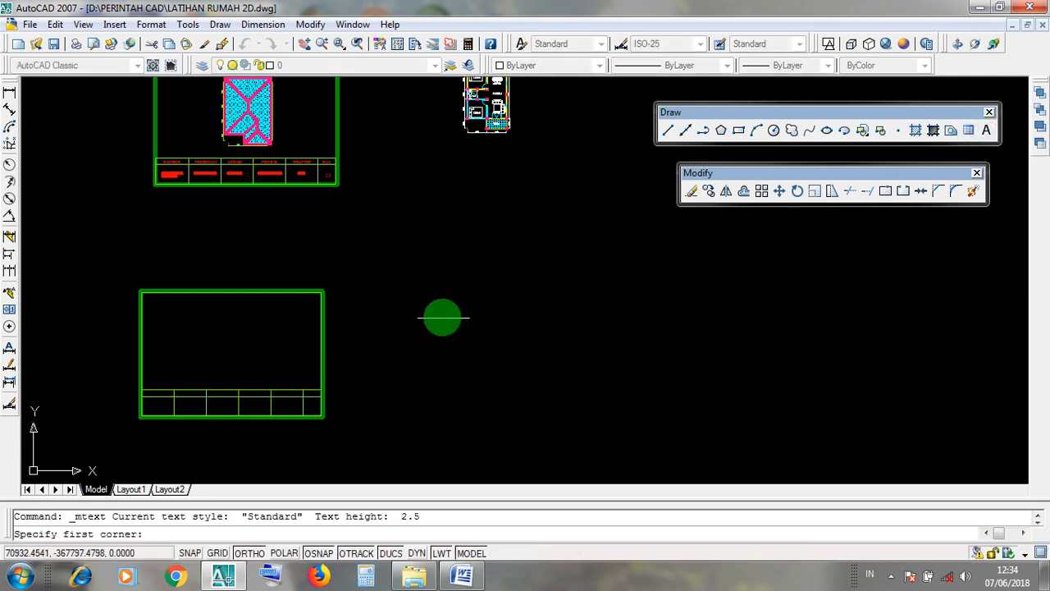
pyautogui.click(440, 312)
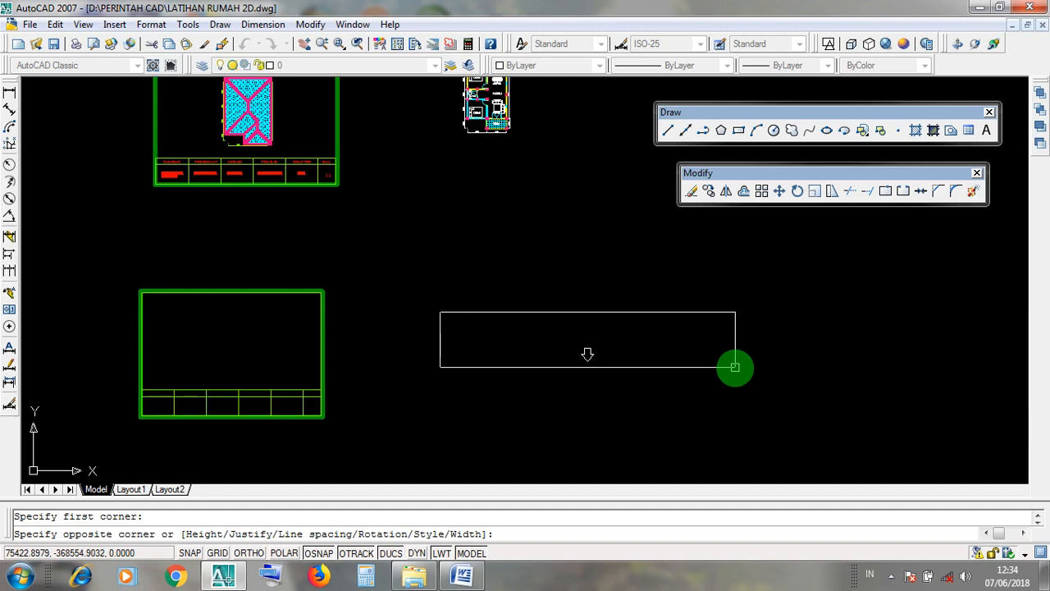
pyautogui.click(736, 367)
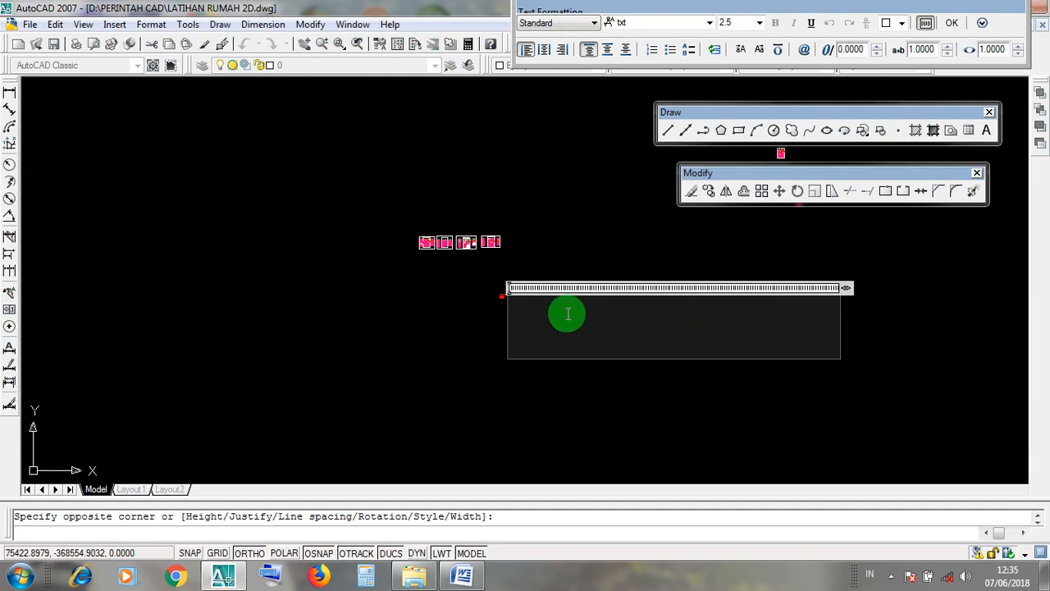
pyautogui.scroll(6, 567, 313)
pyautogui.scroll(-4, 567, 311)
pyautogui.moveTo(645, 311); pyautogui.dragTo(570, 330, button='middle')
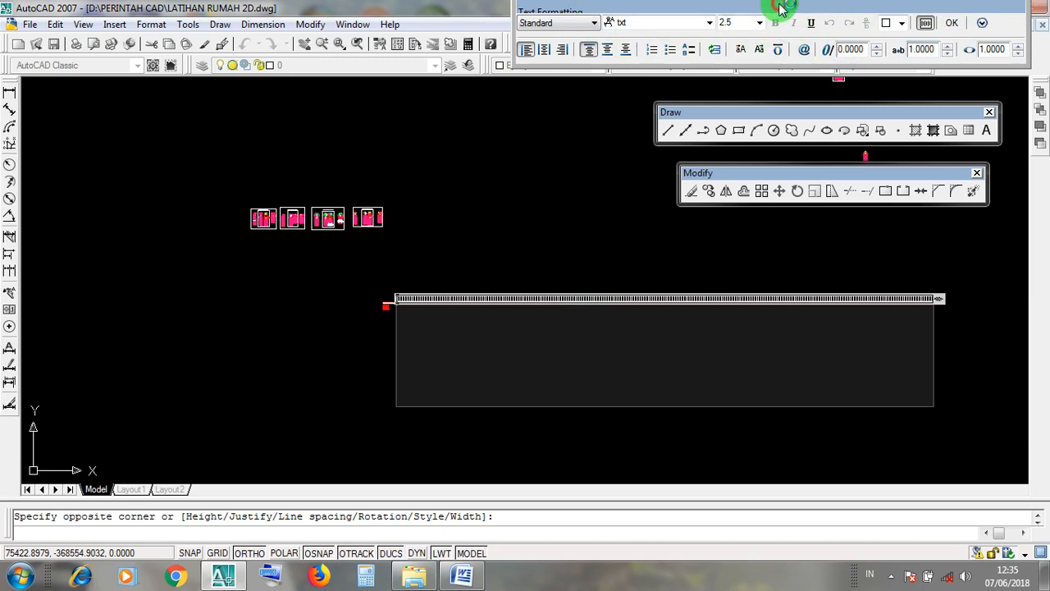
pyautogui.moveTo(782, 8)
pyautogui.mouseDown()
pyautogui.moveTo(703, 47)
pyautogui.moveTo(621, 110)
pyautogui.moveTo(611, 185)
pyautogui.moveTo(649, 227)
pyautogui.mouseUp()
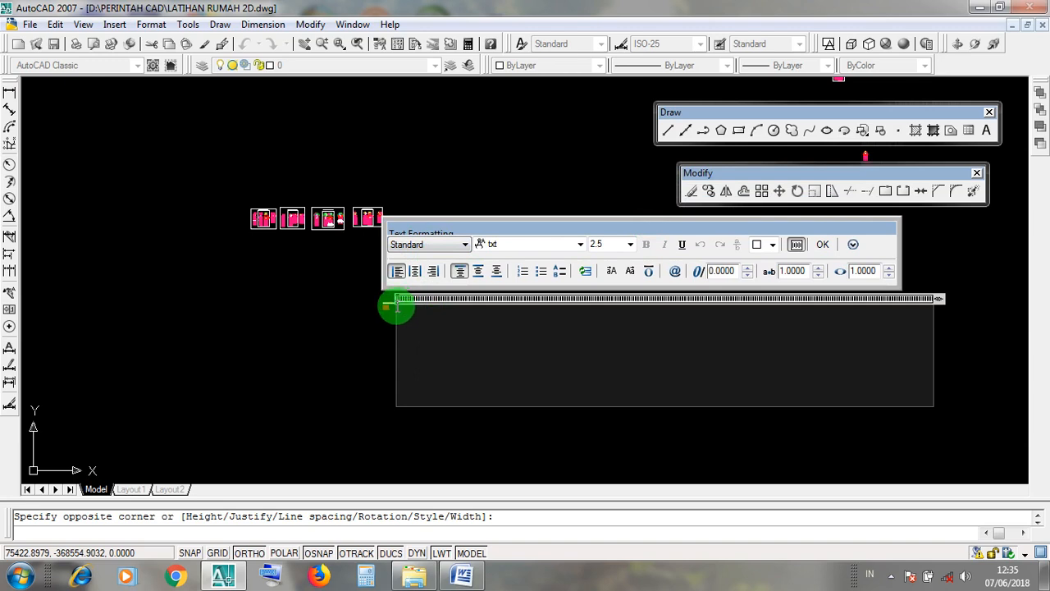
pyautogui.scroll(5, 396, 306)
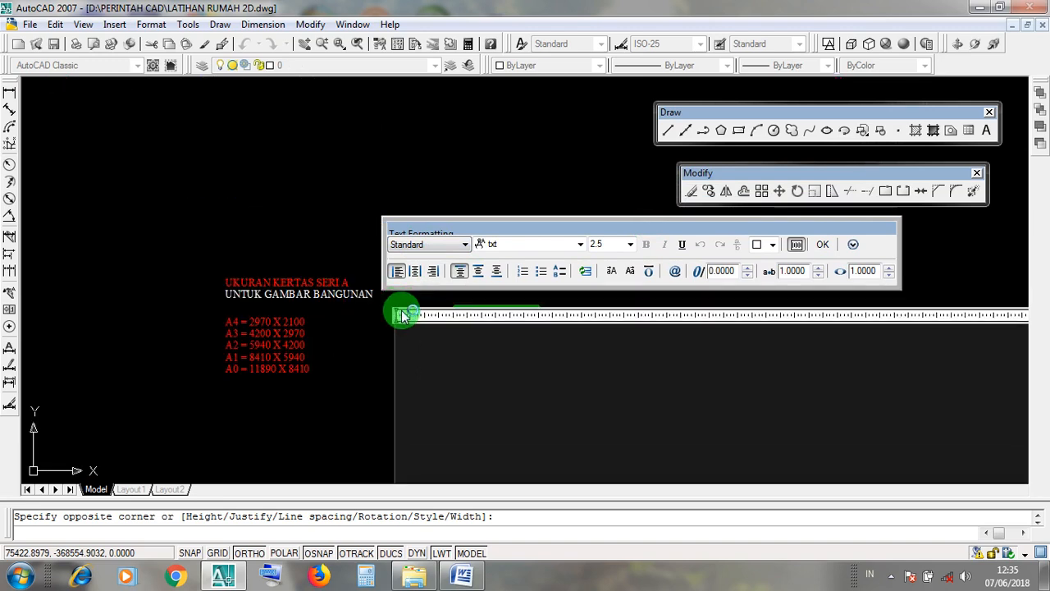
pyautogui.scroll(3, 408, 325)
pyautogui.scroll(4, 405, 333)
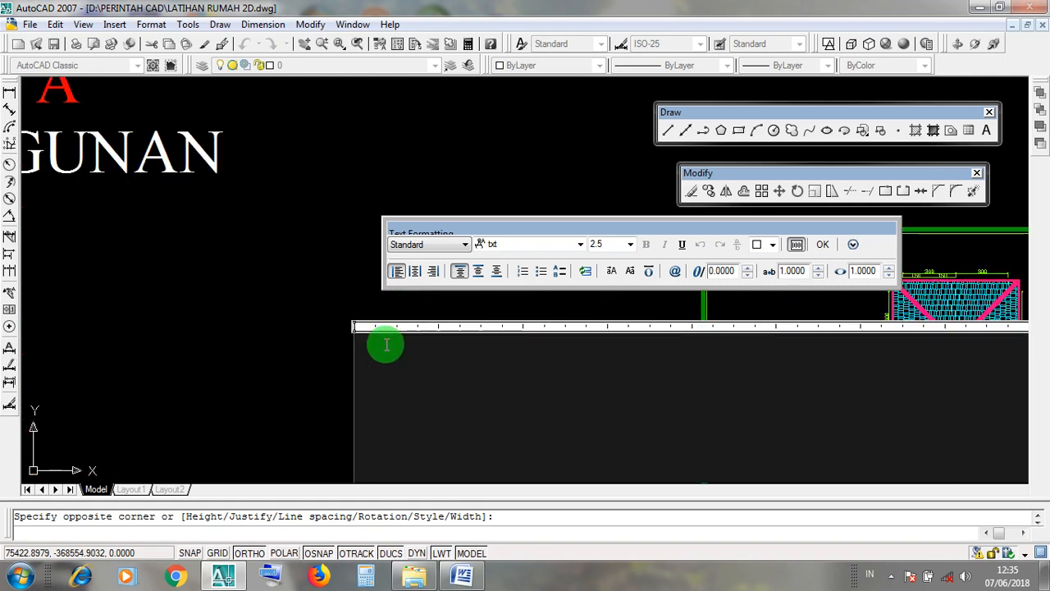
pyautogui.scroll(5, 377, 339)
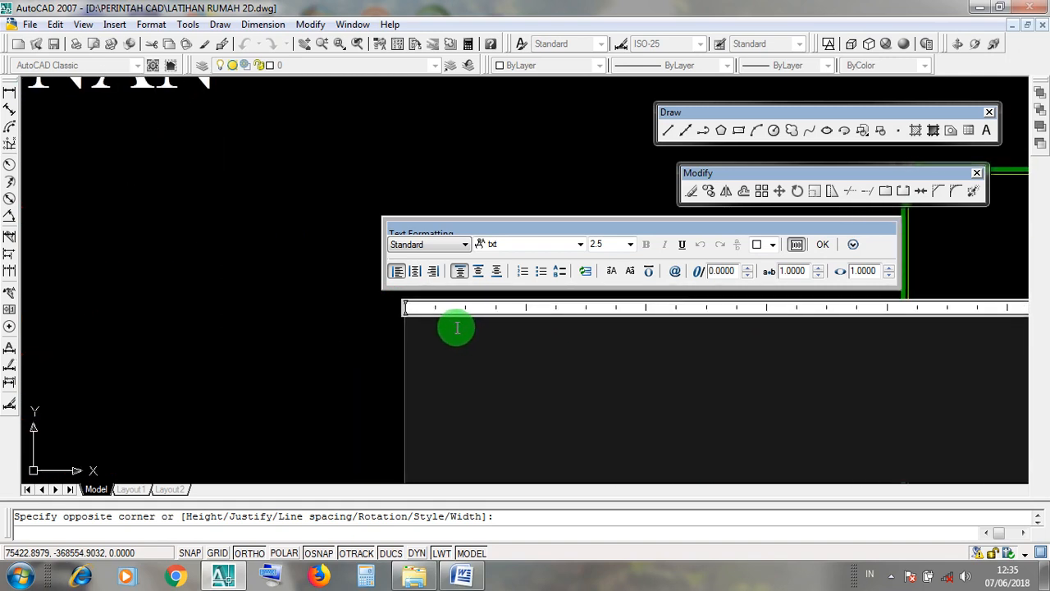
pyautogui.scroll(-4, 410, 332)
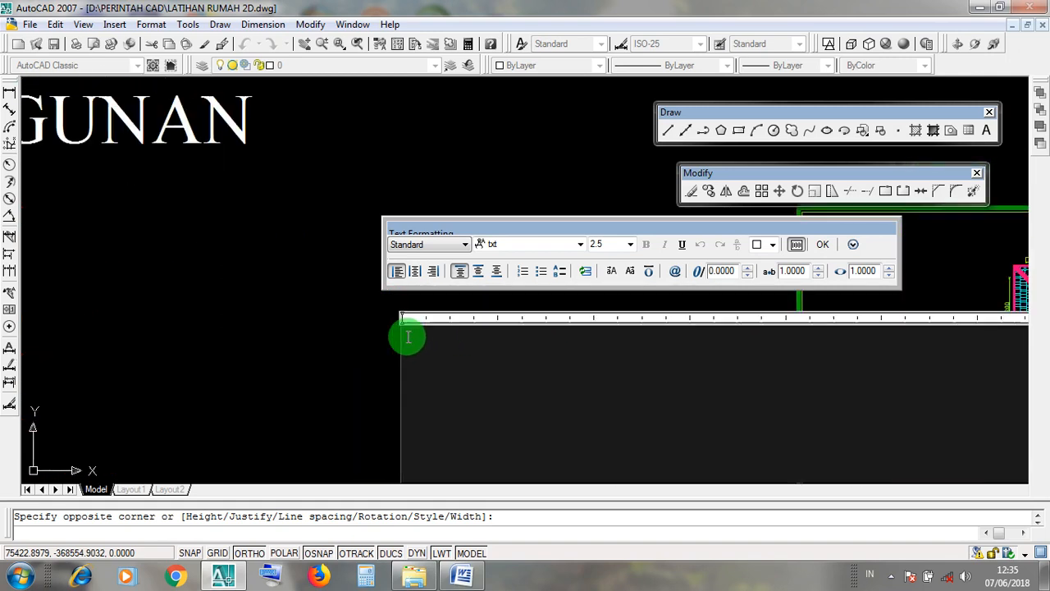
# Type GAMBAR in the text box, delete the stray extra character, and select the word.
pyautogui.moveTo(458, 350); pyautogui.dragTo(447, 347, button='middle')
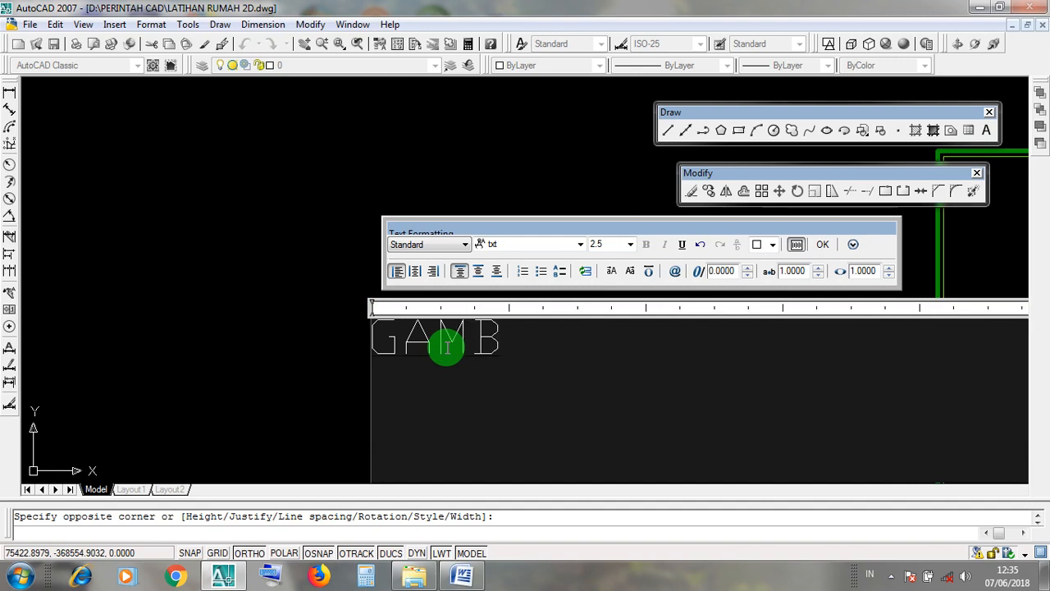
pyautogui.press('BackSpace')
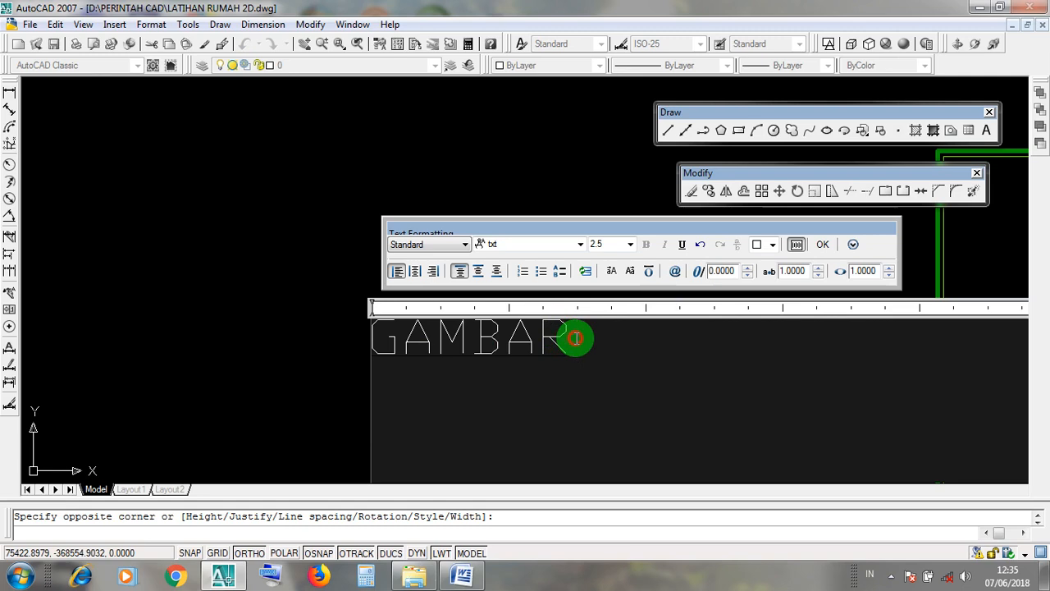
pyautogui.moveTo(577, 338); pyautogui.dragTo(355, 350)
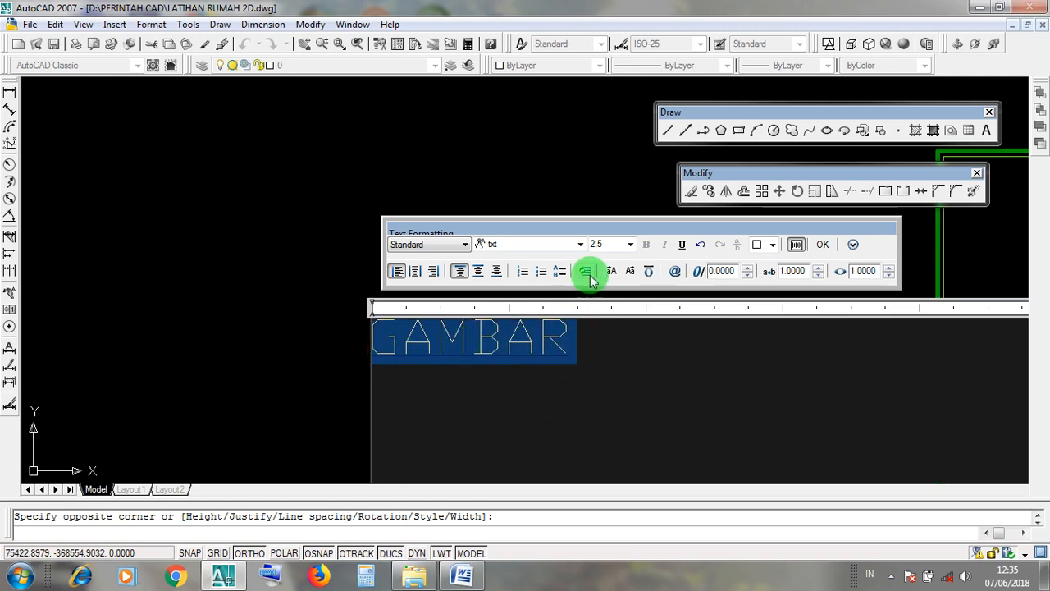
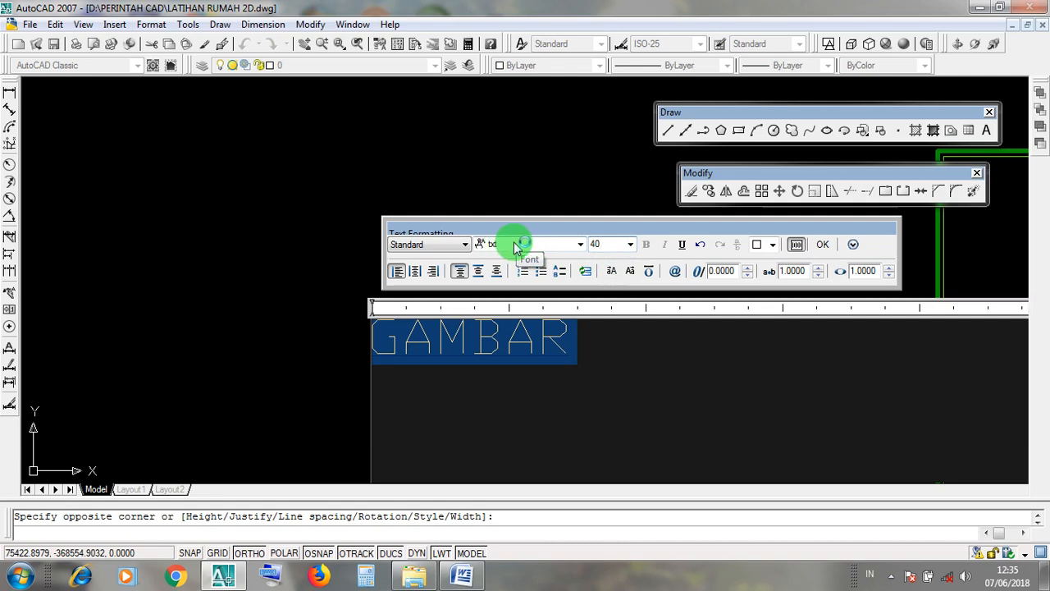
# Switch the GAMBAR text to the Times New Roman font and pan to see the whole word.
pyautogui.click(581, 246)
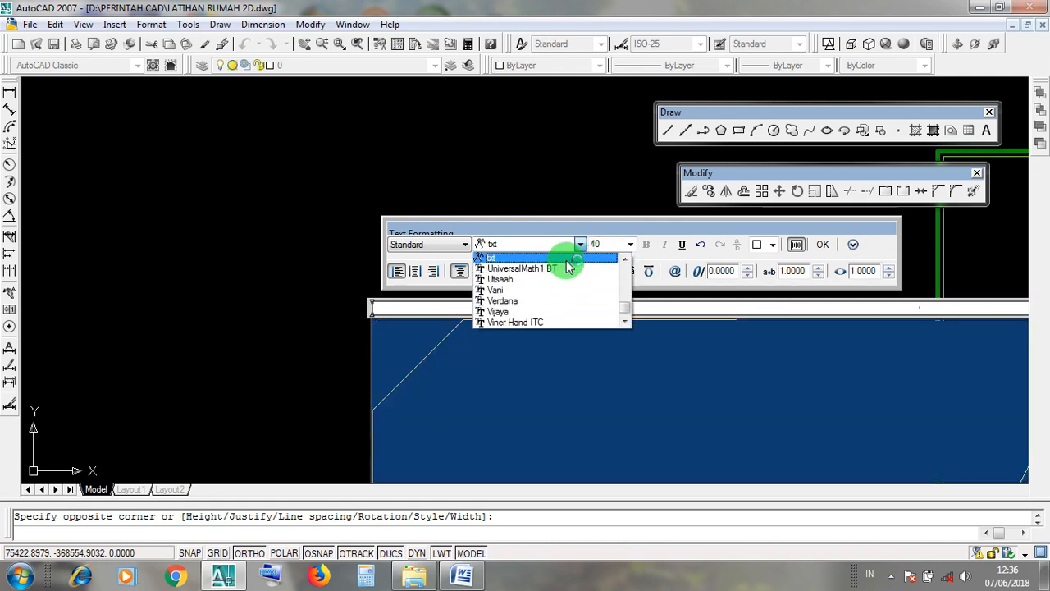
pyautogui.scroll(1, 560, 288)
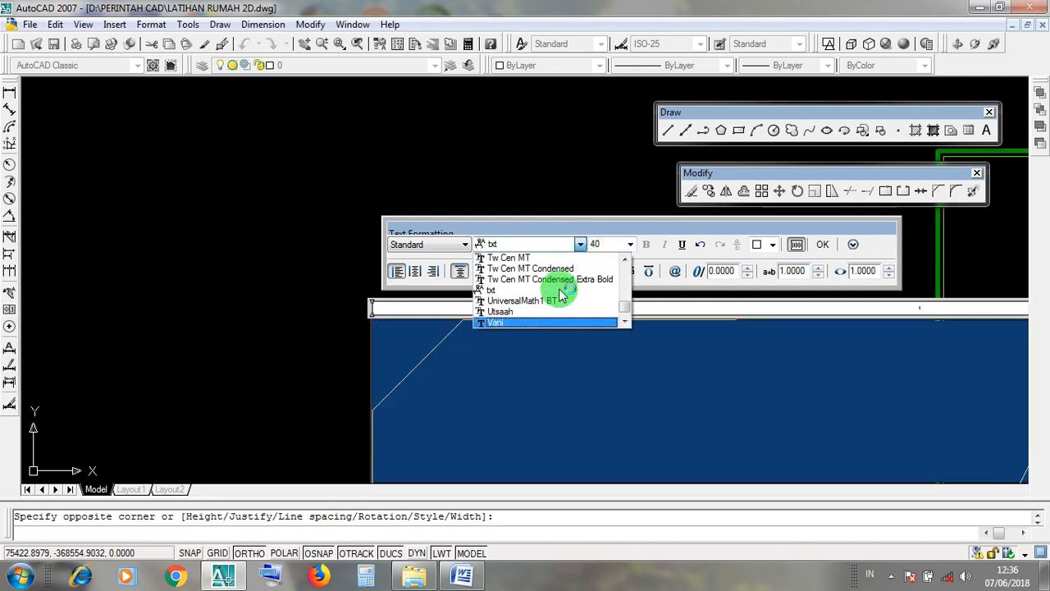
pyautogui.scroll(1, 562, 296)
pyautogui.scroll(2, 565, 293)
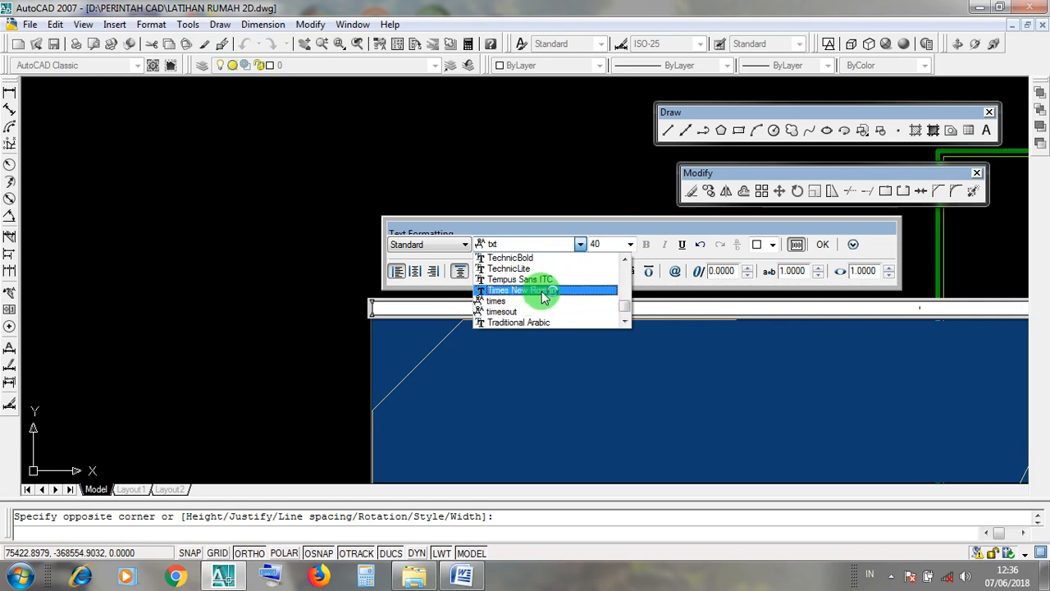
pyautogui.click(541, 290)
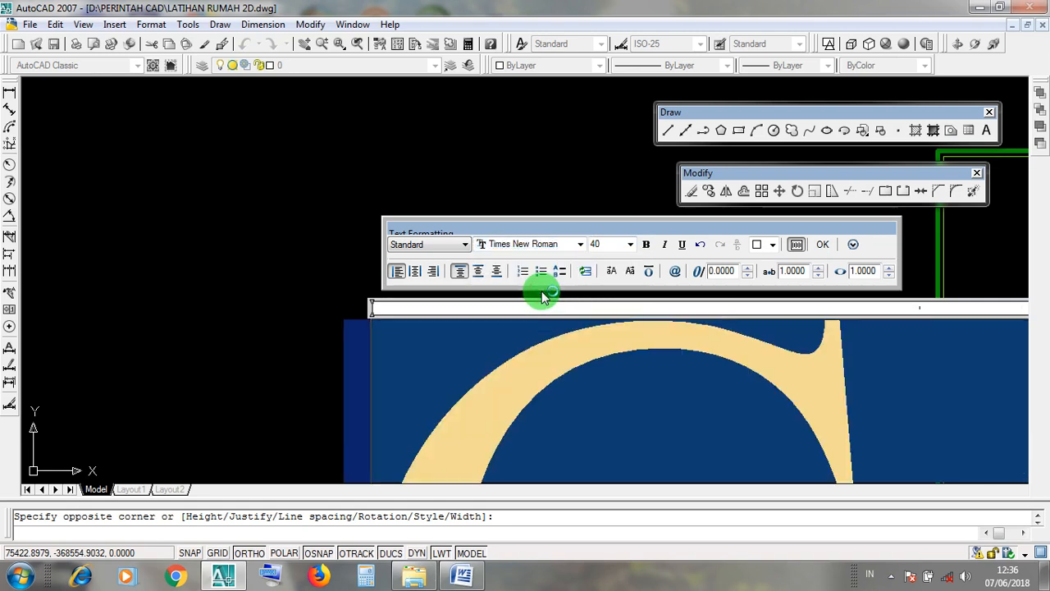
pyautogui.scroll(-3, 557, 340)
pyautogui.scroll(2, 777, 369)
pyautogui.moveTo(777, 369); pyautogui.dragTo(680, 380, button='middle')
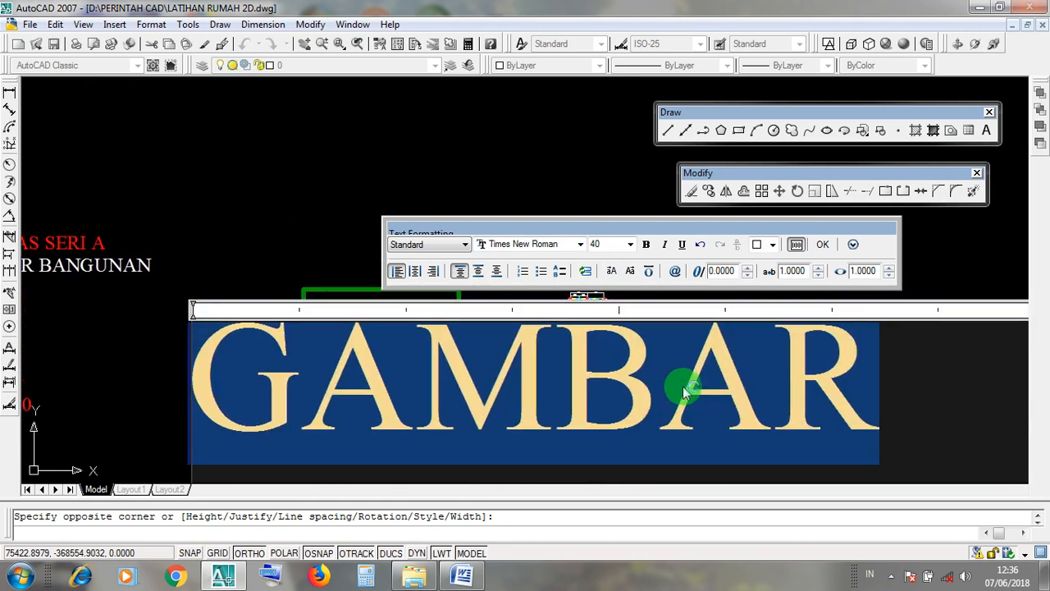
# Finish the GAMBAR text entry and make several attempts to select it.
pyautogui.click(825, 247)
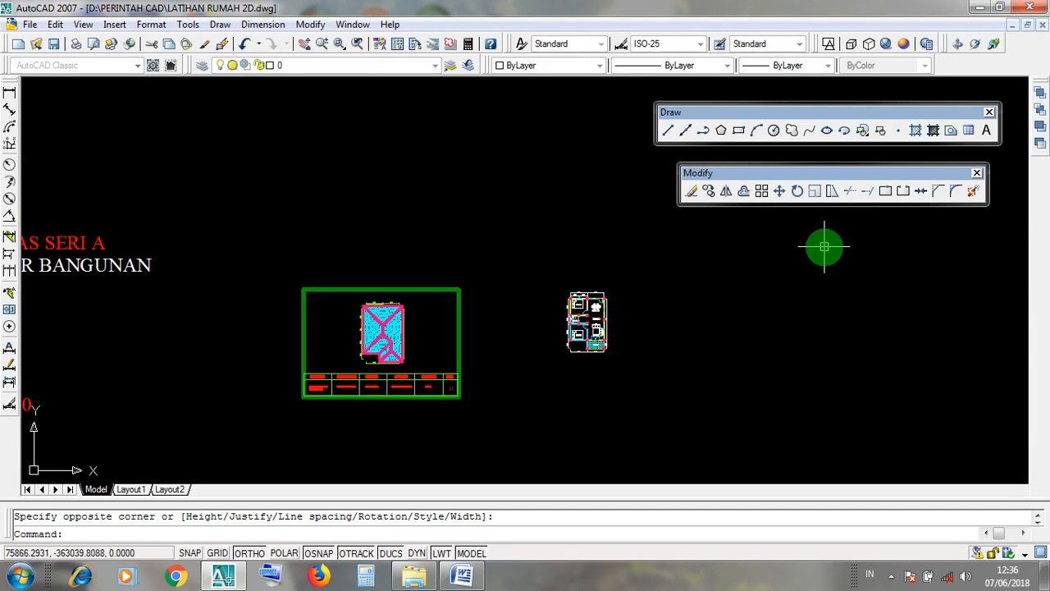
pyautogui.scroll(-2, 589, 364)
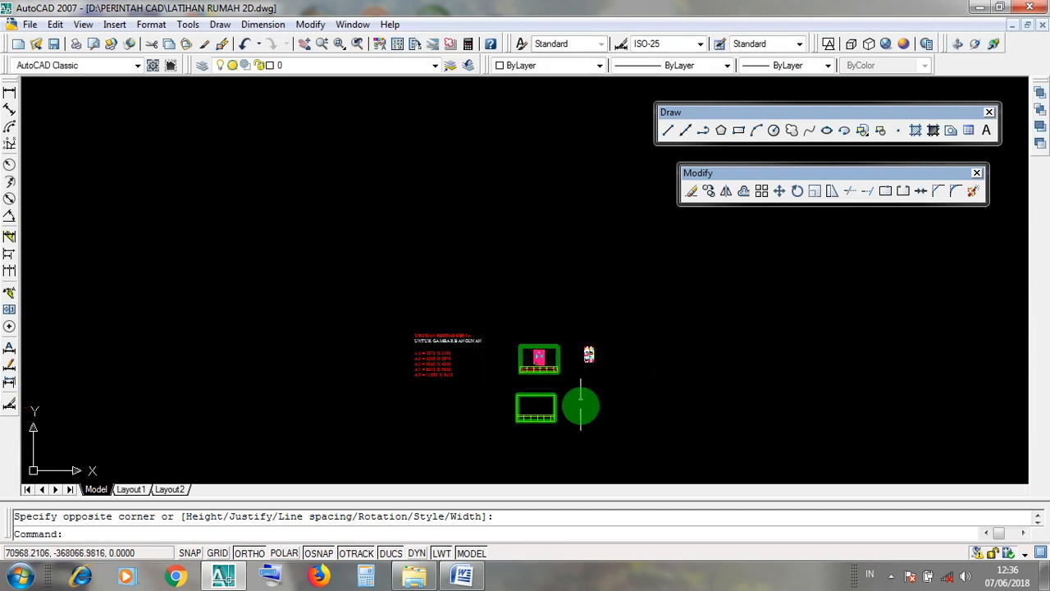
pyautogui.scroll(6, 579, 401)
pyautogui.click(544, 305)
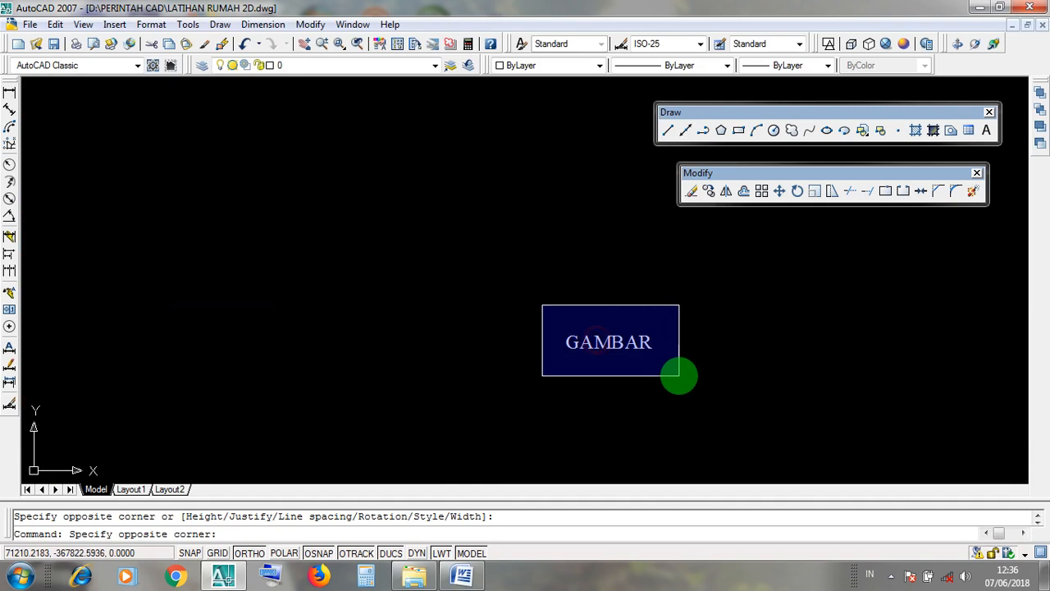
pyautogui.click(647, 347)
pyautogui.scroll(-6, 596, 293)
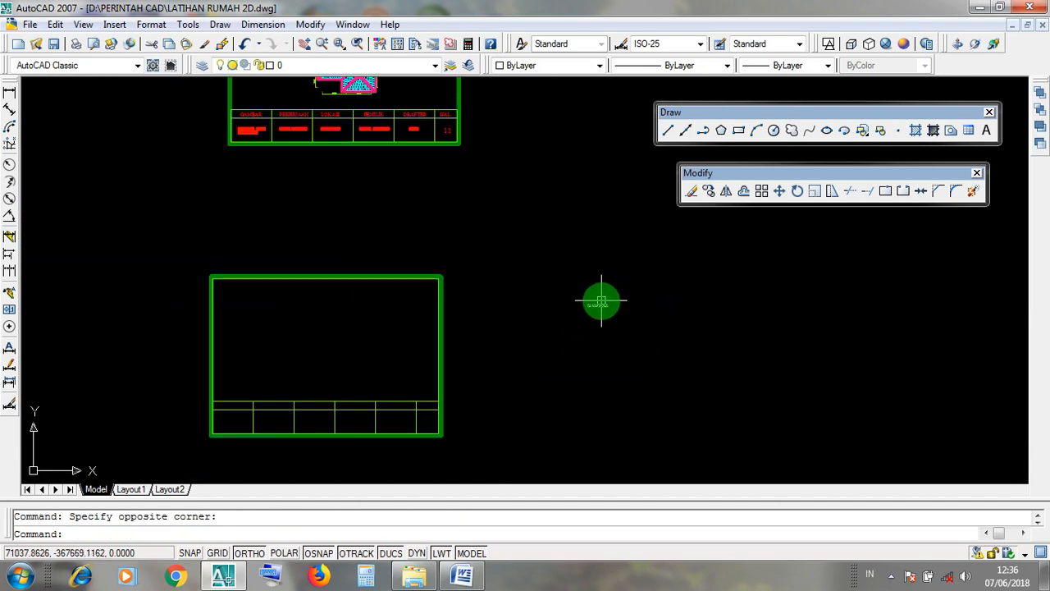
pyautogui.scroll(5, 598, 296)
pyautogui.click(555, 270)
pyautogui.click(664, 345)
pyautogui.scroll(-5, 581, 283)
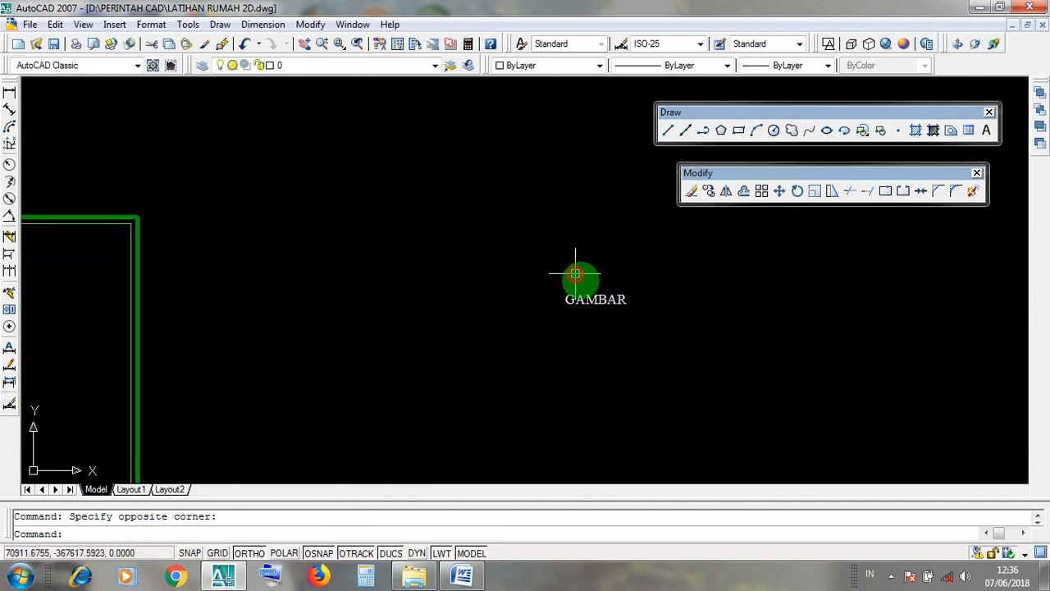
pyautogui.scroll(5, 206, 425)
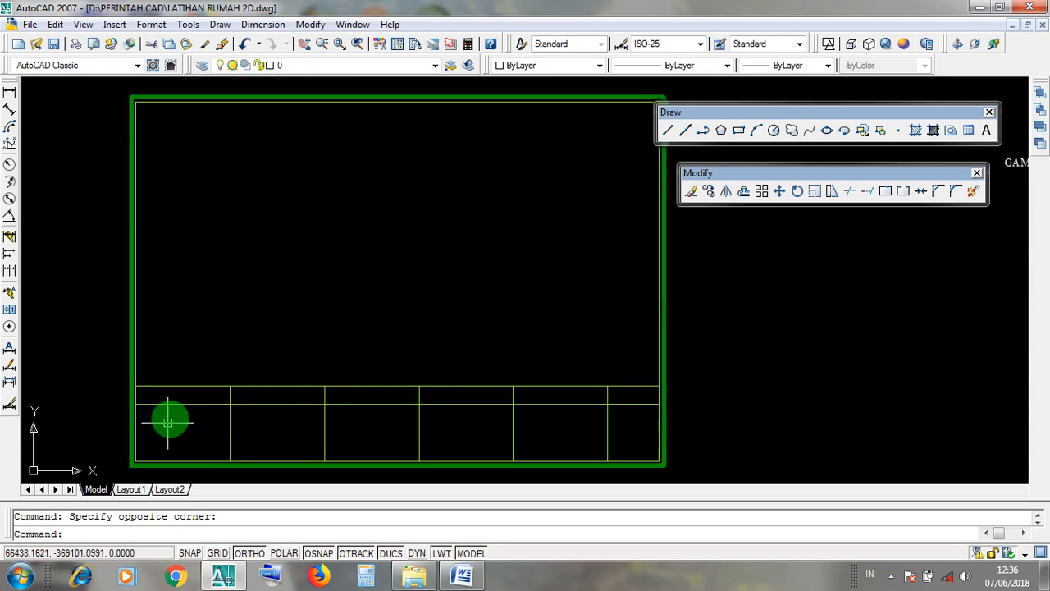
# Pan over the title block, clicking around its cells.
pyautogui.click(243, 382)
pyautogui.click(135, 382)
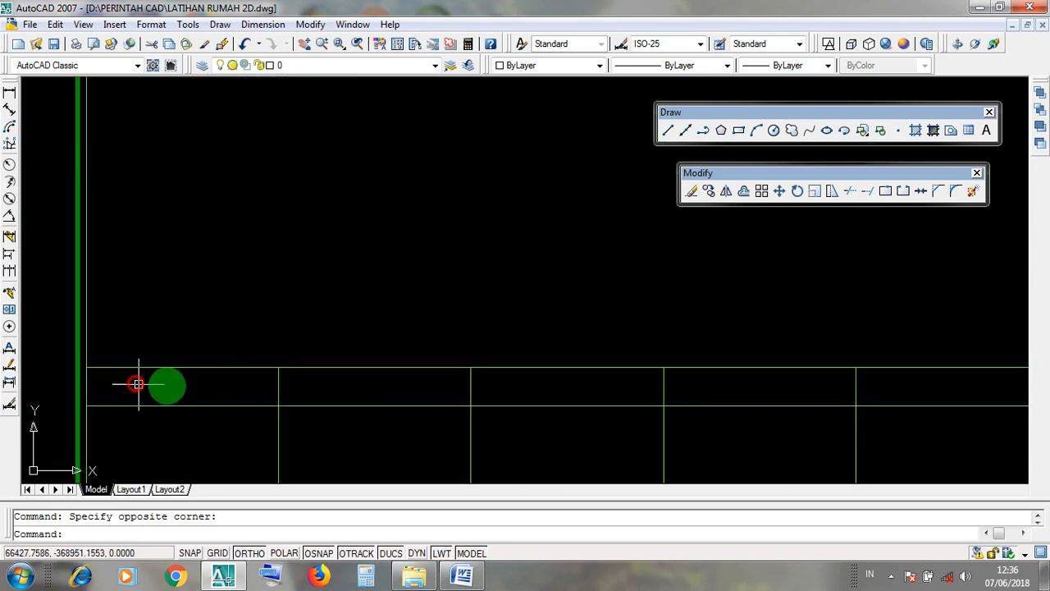
pyautogui.scroll(-4, 197, 387)
pyautogui.scroll(1, 199, 388)
pyautogui.moveTo(199, 388); pyautogui.dragTo(279, 370, button='middle')
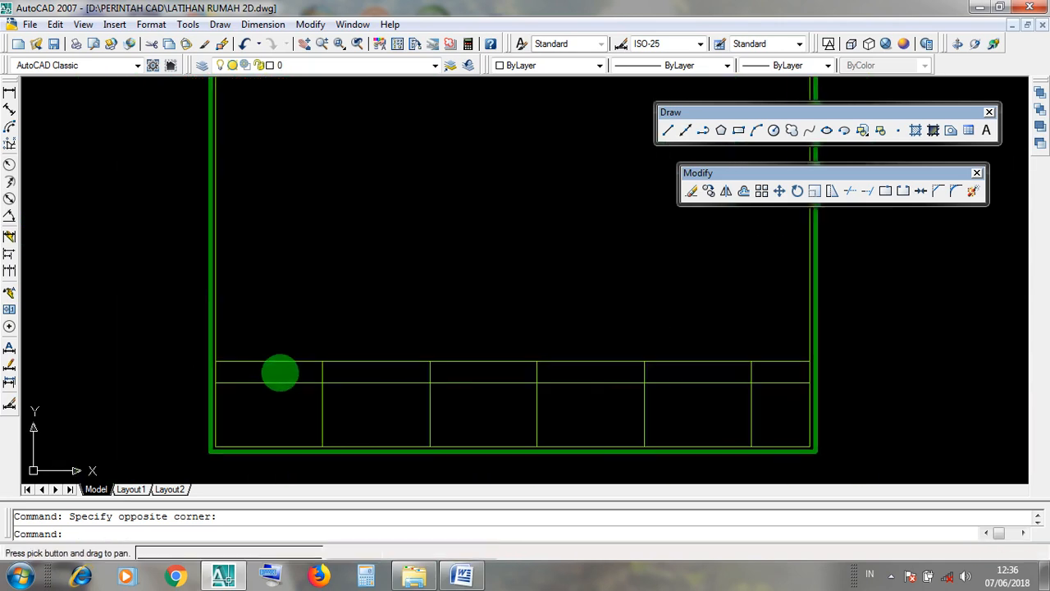
pyautogui.click(286, 370)
pyautogui.click(242, 371)
pyautogui.scroll(-3, 242, 371)
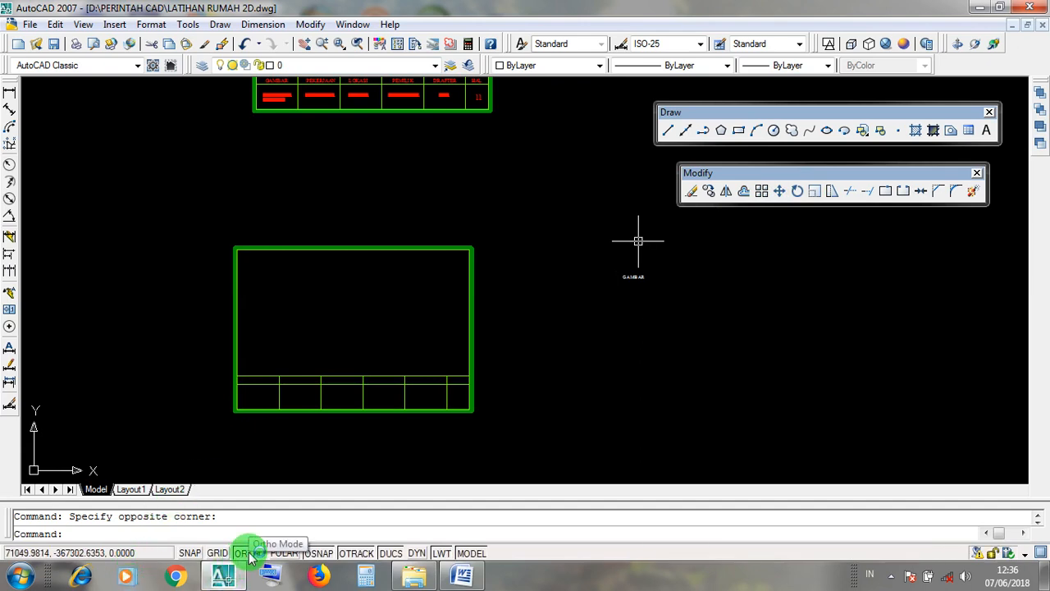
# Turn Ortho off and window-select the GAMBAR text.
pyautogui.click(248, 555)
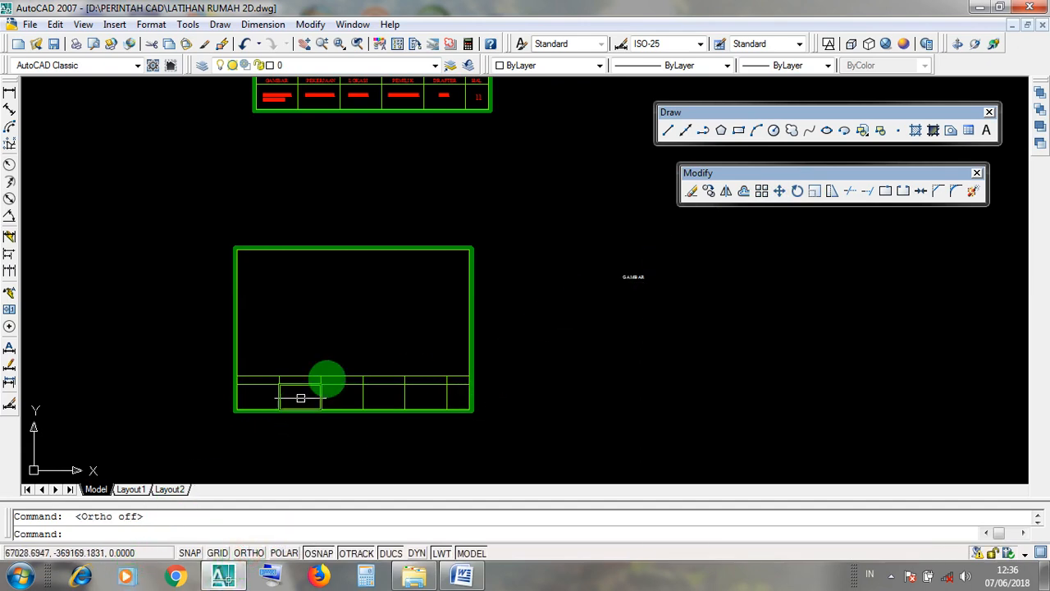
pyautogui.scroll(6, 631, 279)
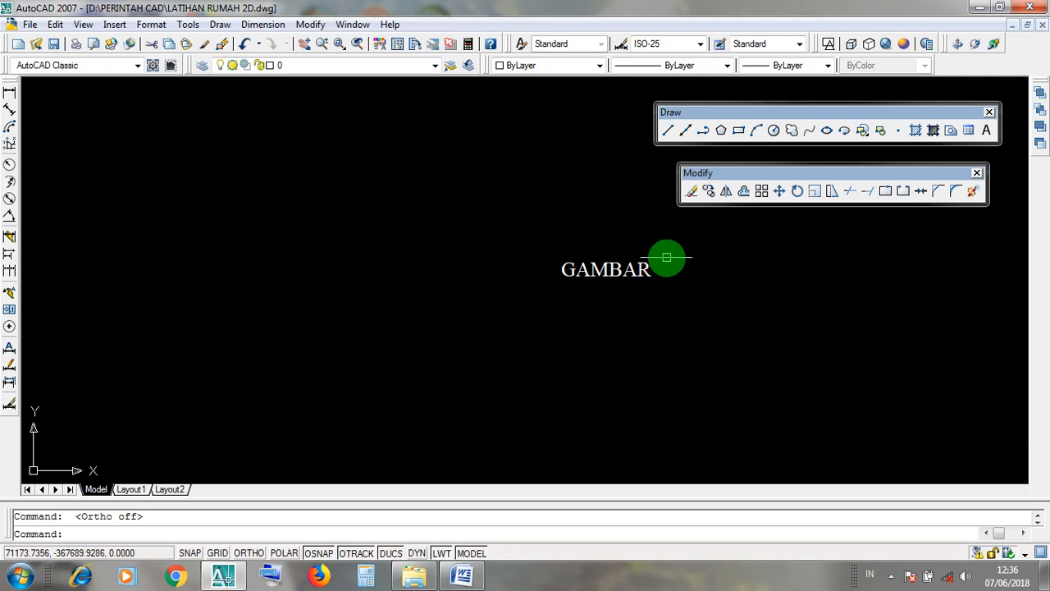
pyautogui.scroll(3, 666, 258)
pyautogui.click(653, 322)
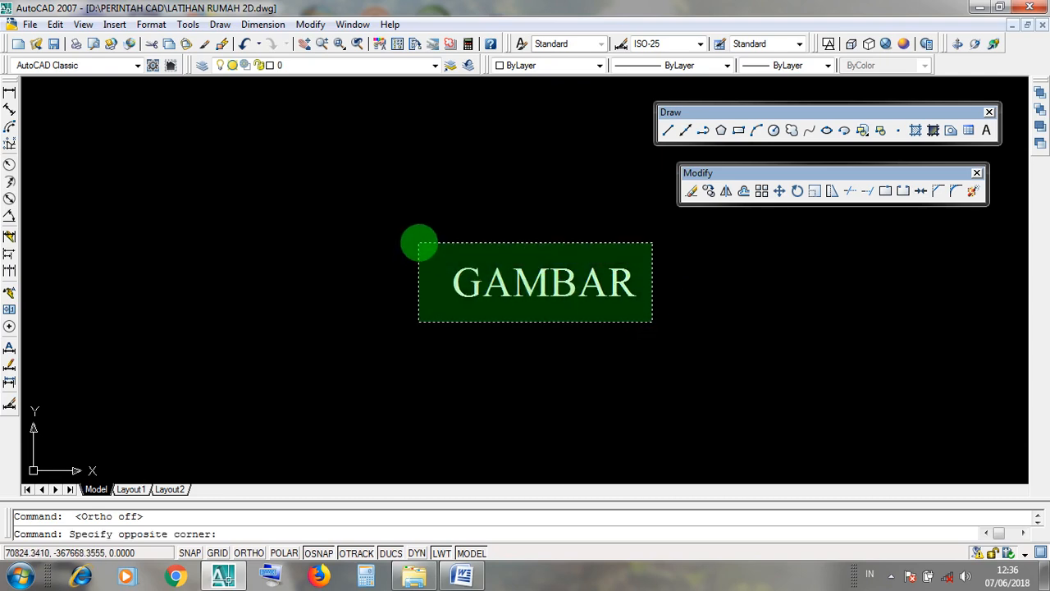
pyautogui.click(419, 243)
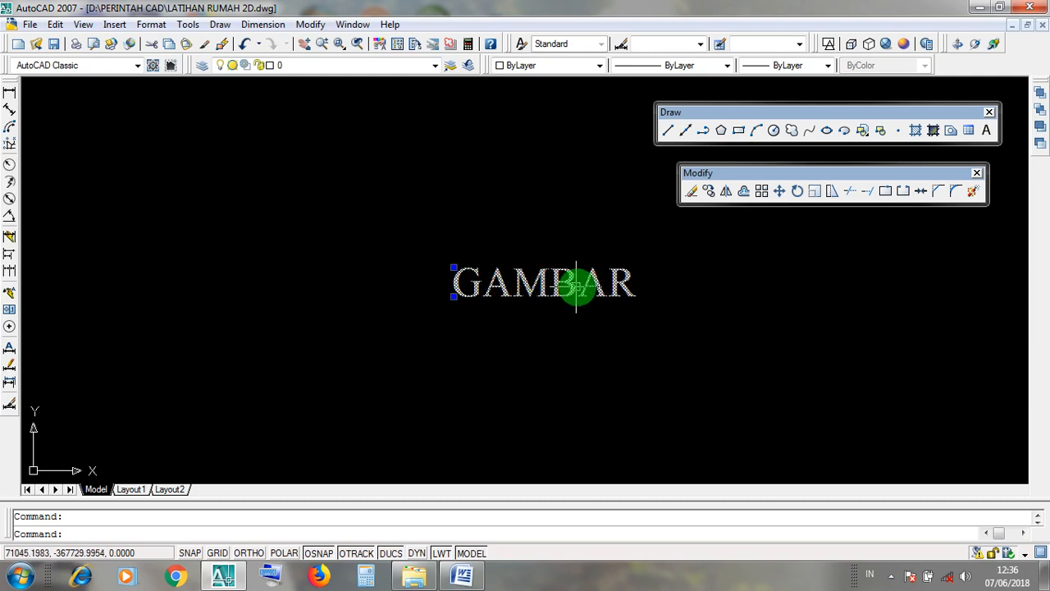
# Move the GAMBAR text into the left cell of the title block's upper row.
pyautogui.click(783, 191)
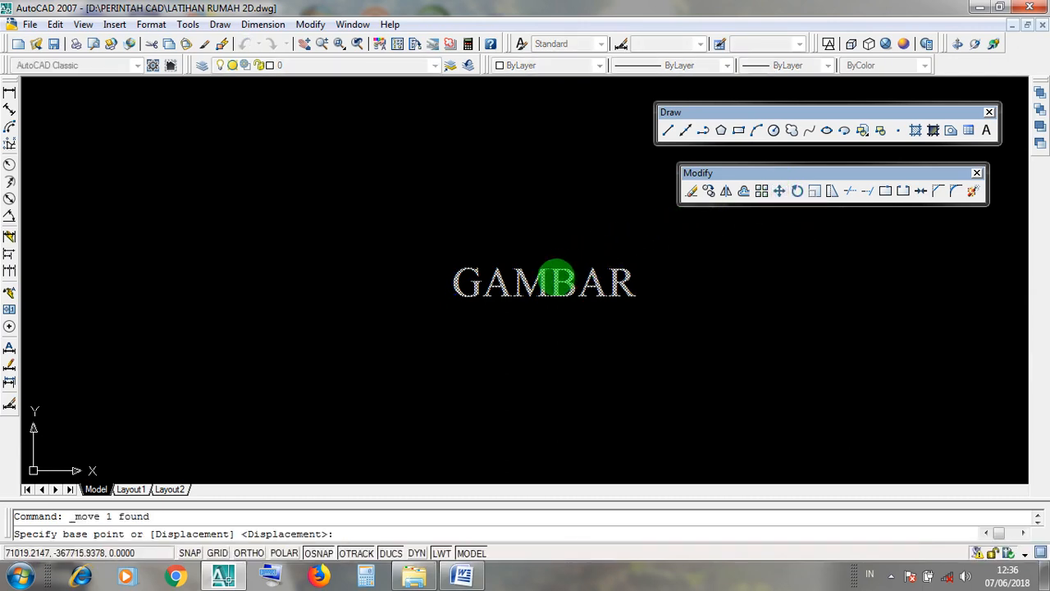
pyautogui.click(549, 283)
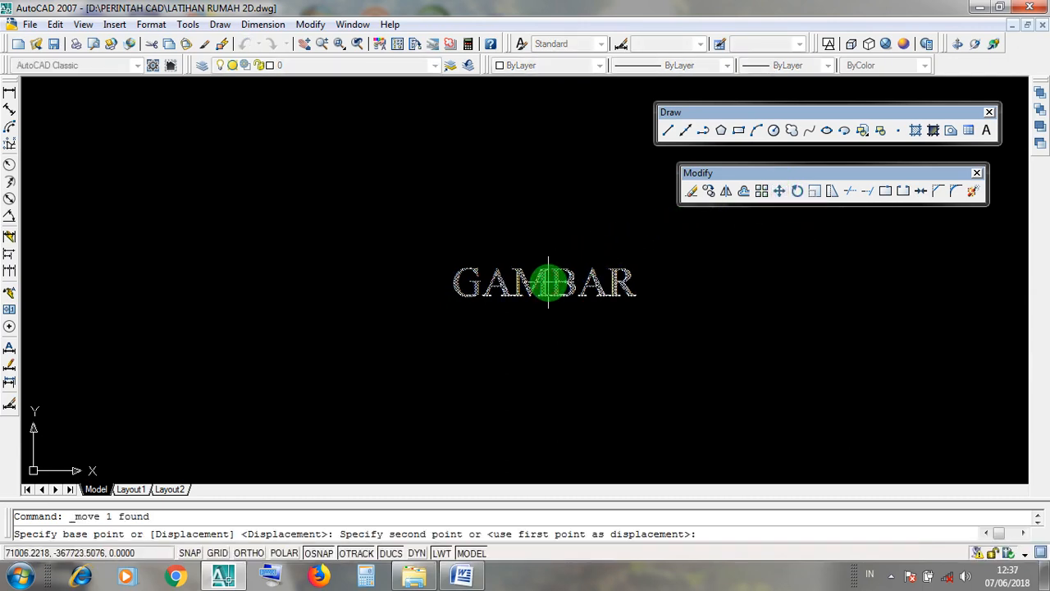
pyautogui.scroll(-8, 607, 251)
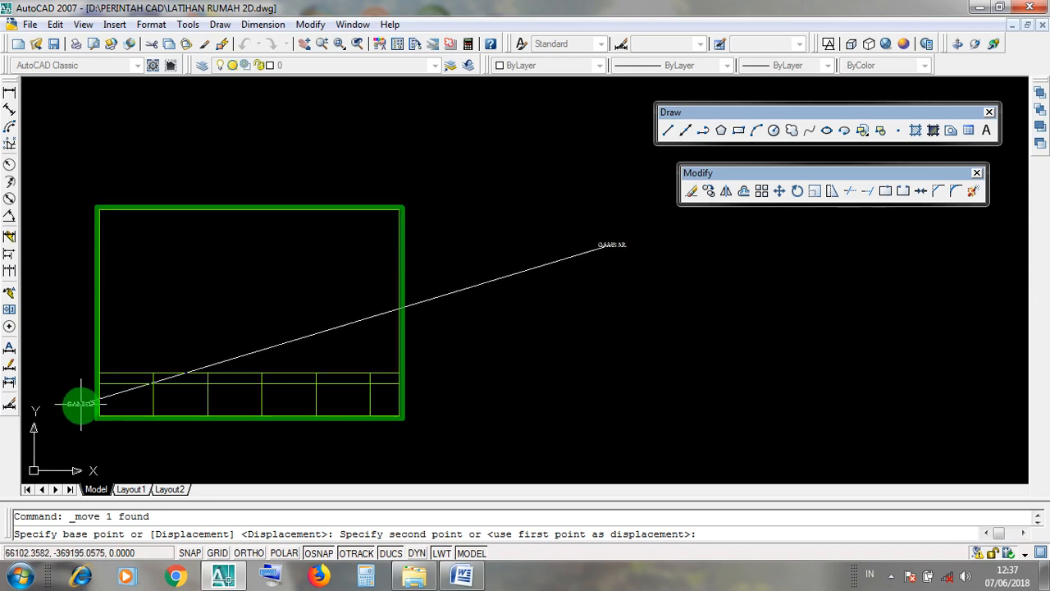
pyautogui.scroll(7, 80, 402)
pyautogui.scroll(-1, 210, 326)
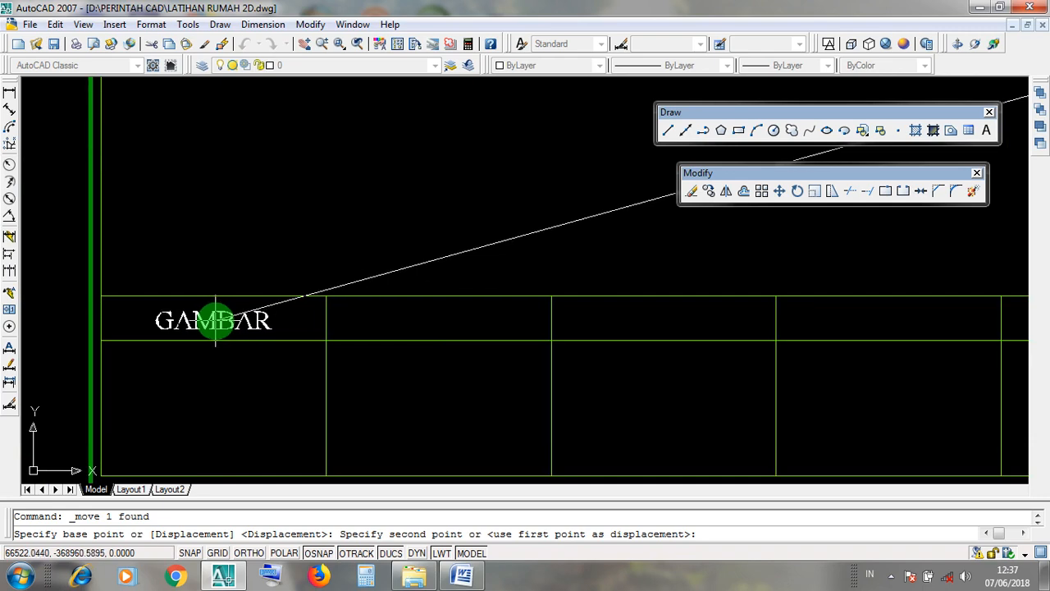
pyautogui.click(215, 320)
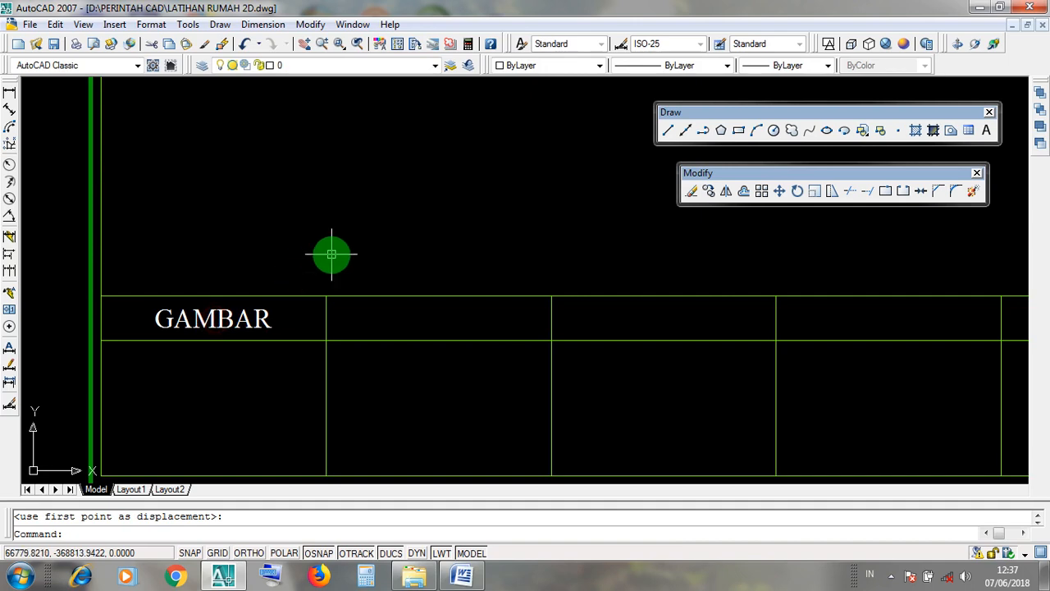
# Zoom and pan until the A4 frame and its GAMBAR title block fill the view.
pyautogui.scroll(-2, 331, 254)
pyautogui.scroll(-5, 418, 303)
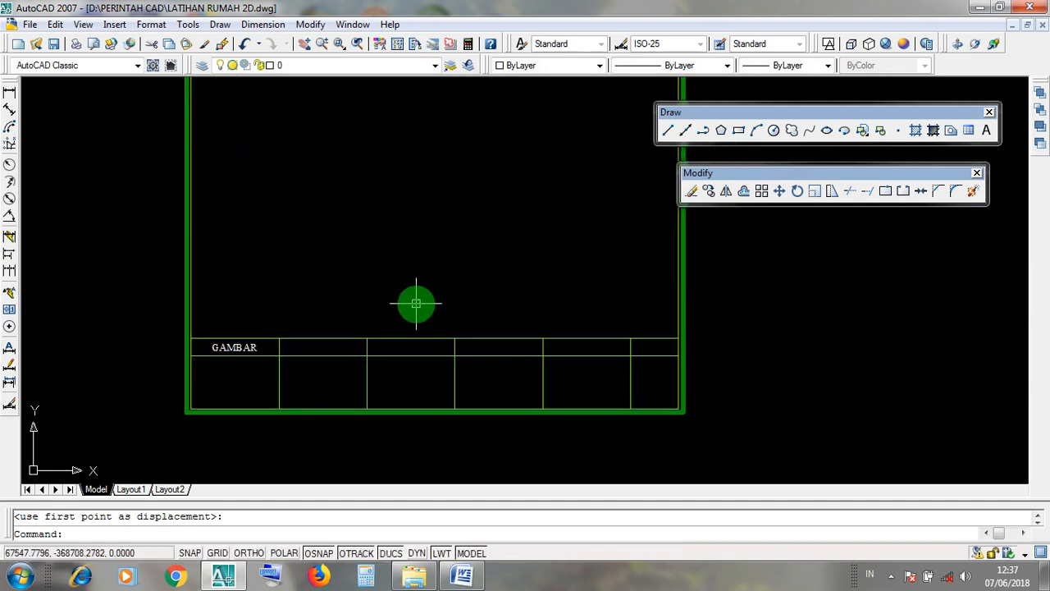
pyautogui.scroll(10, 415, 160)
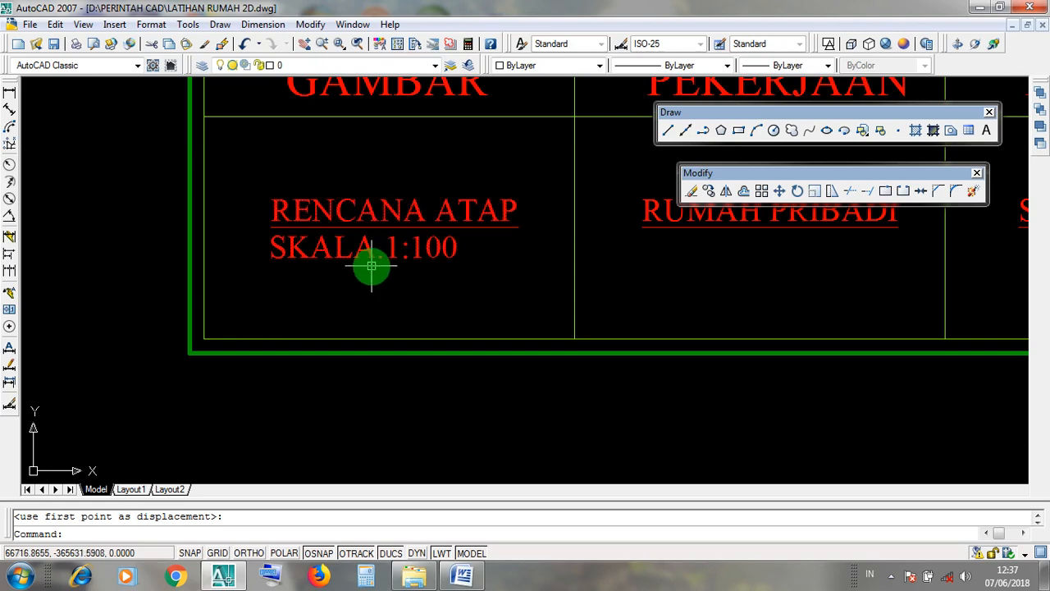
pyautogui.scroll(-6, 375, 292)
pyautogui.scroll(-6, 375, 297)
pyautogui.scroll(7, 621, 248)
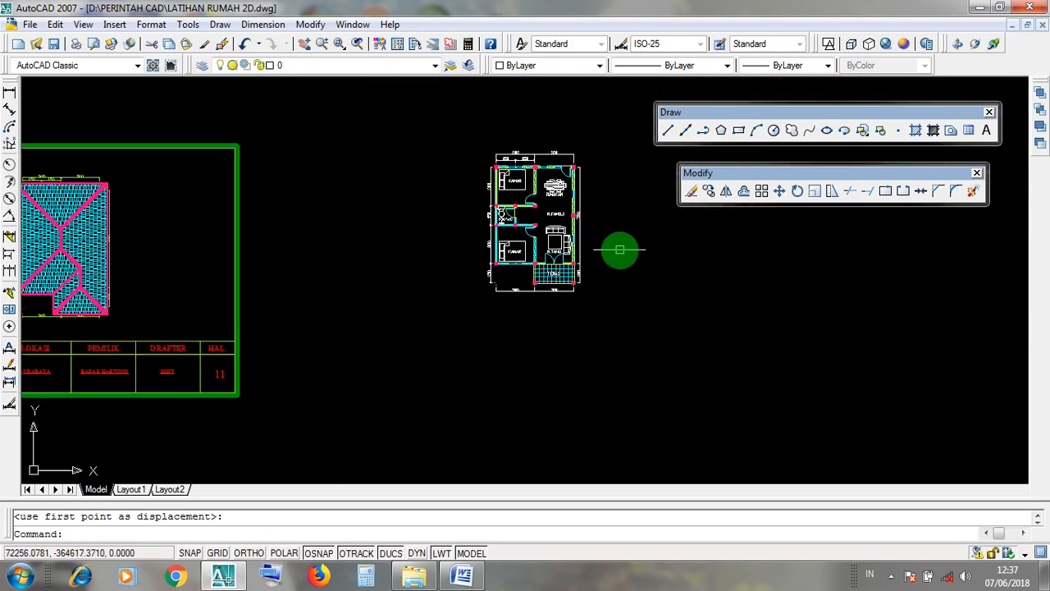
pyautogui.scroll(-3, 553, 247)
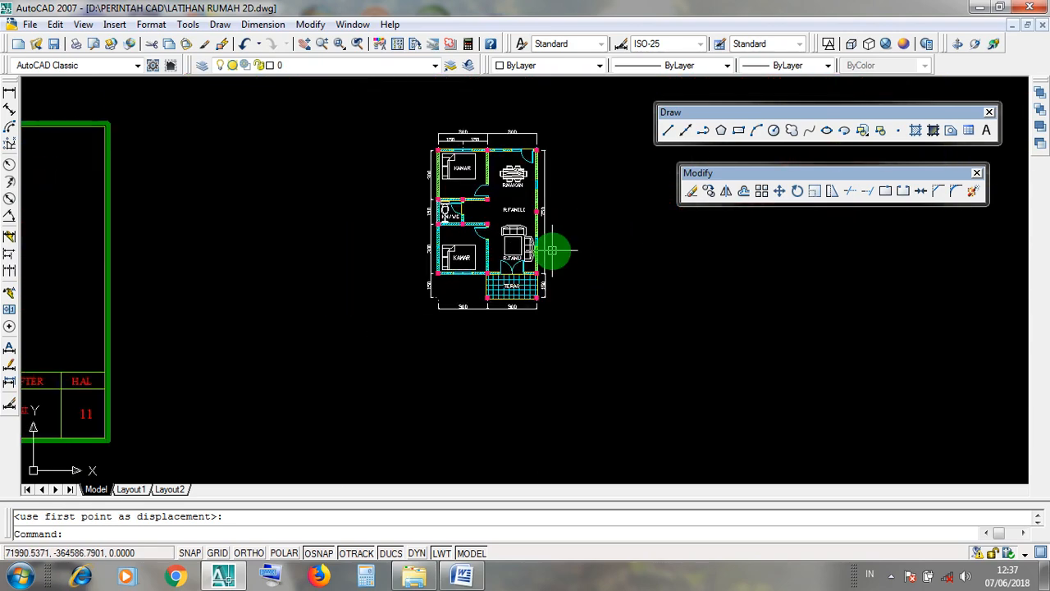
pyautogui.scroll(-4, 534, 279)
pyautogui.scroll(5, 435, 369)
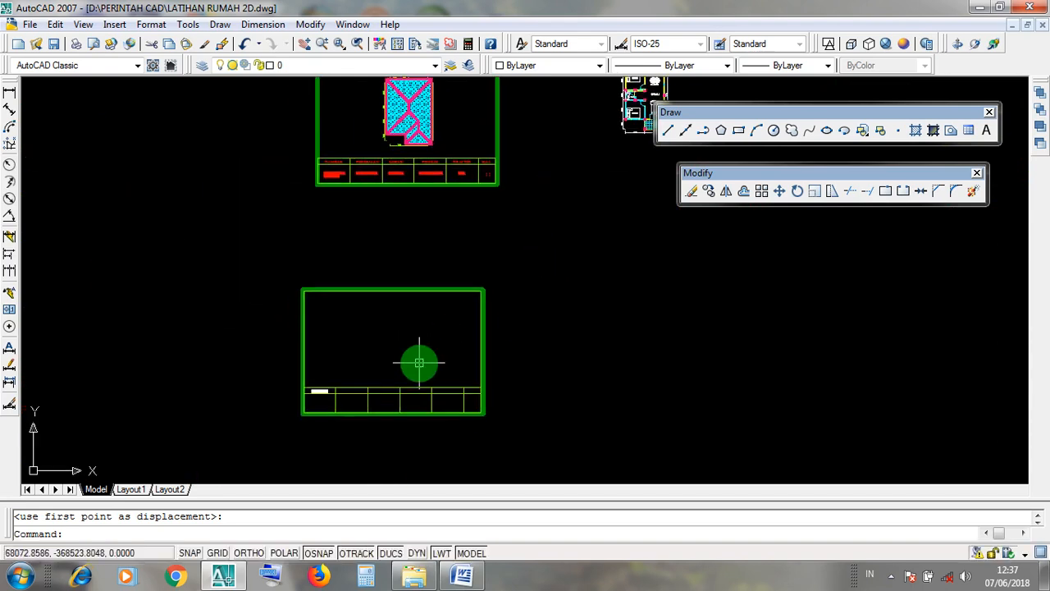
pyautogui.click(460, 378)
pyautogui.click(297, 272)
pyautogui.scroll(3, 274, 418)
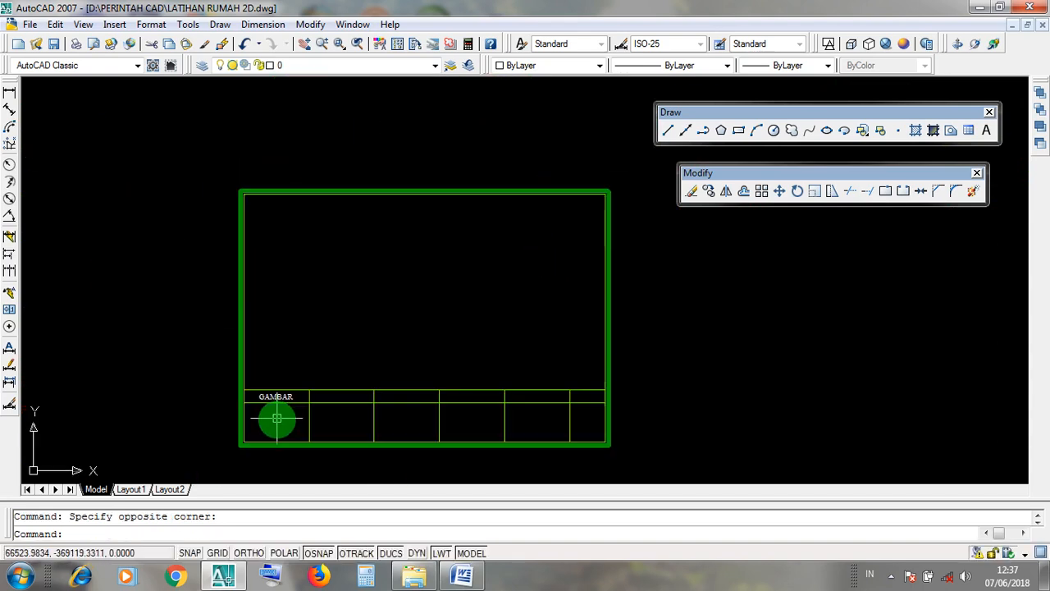
pyautogui.moveTo(859, 279); pyautogui.dragTo(670, 281, button='middle')
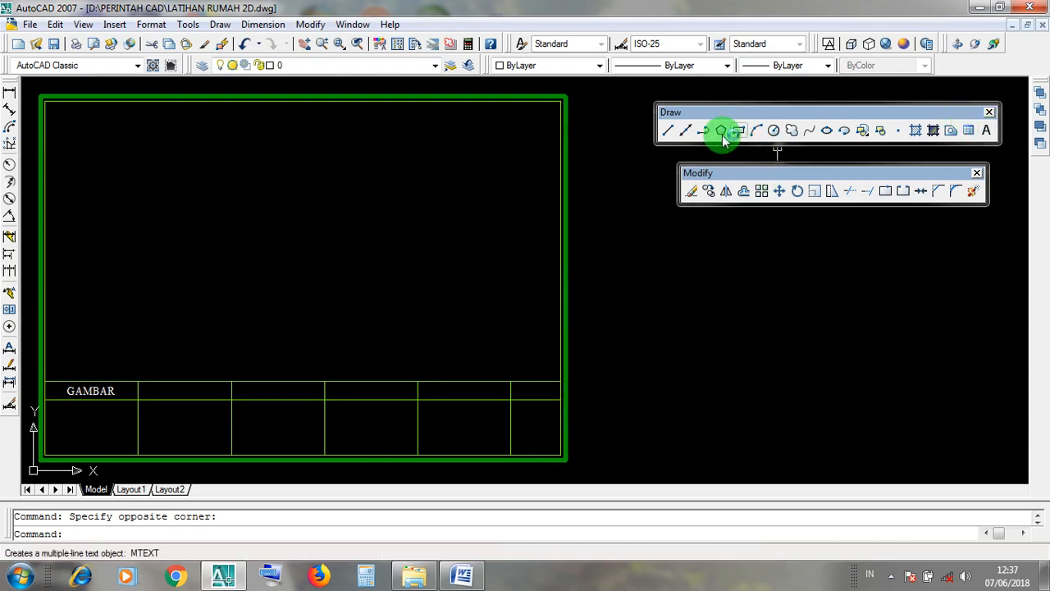
# Browse the Draw menu, then dismiss it and a stray selection window.
pyautogui.click(220, 24)
pyautogui.moveTo(256, 453)
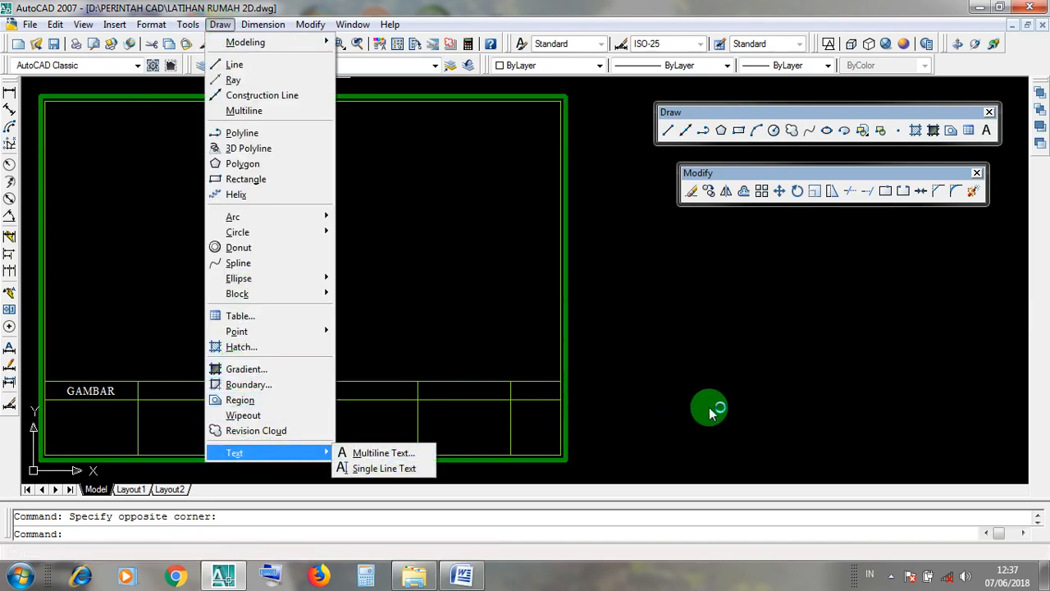
pyautogui.click(709, 408)
pyautogui.click(710, 376)
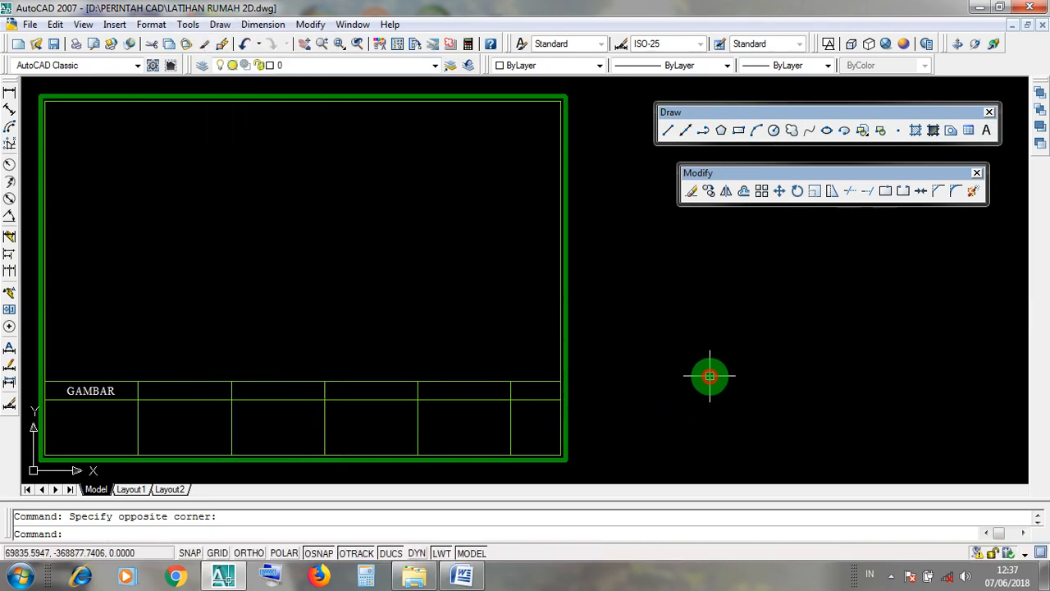
# Draw a multiline text box beside the A4 frame and move the formatting toolbar aside.
pyautogui.click(988, 132)
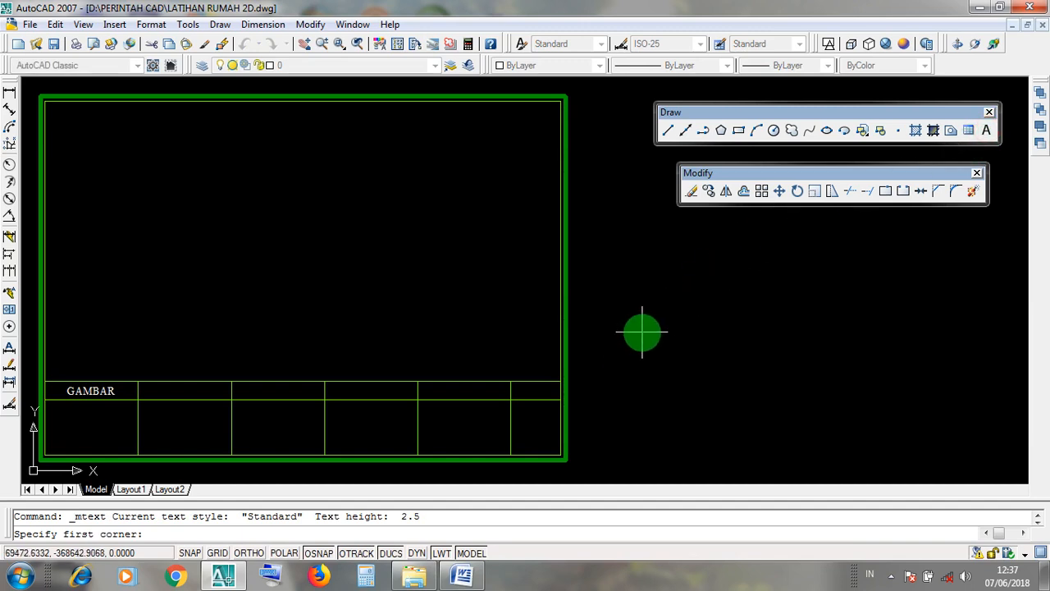
pyautogui.click(642, 331)
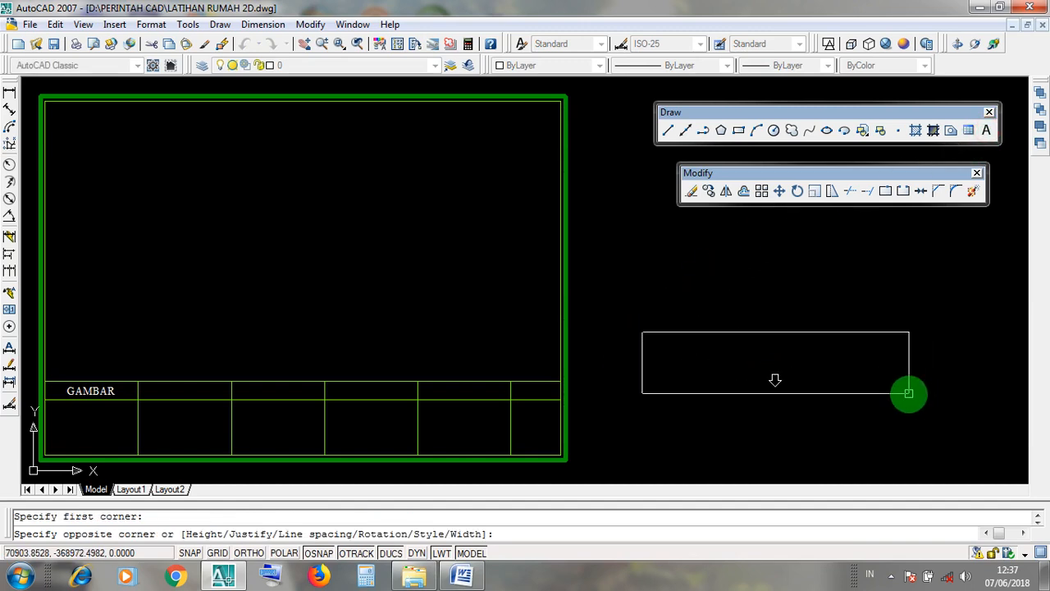
pyautogui.click(908, 393)
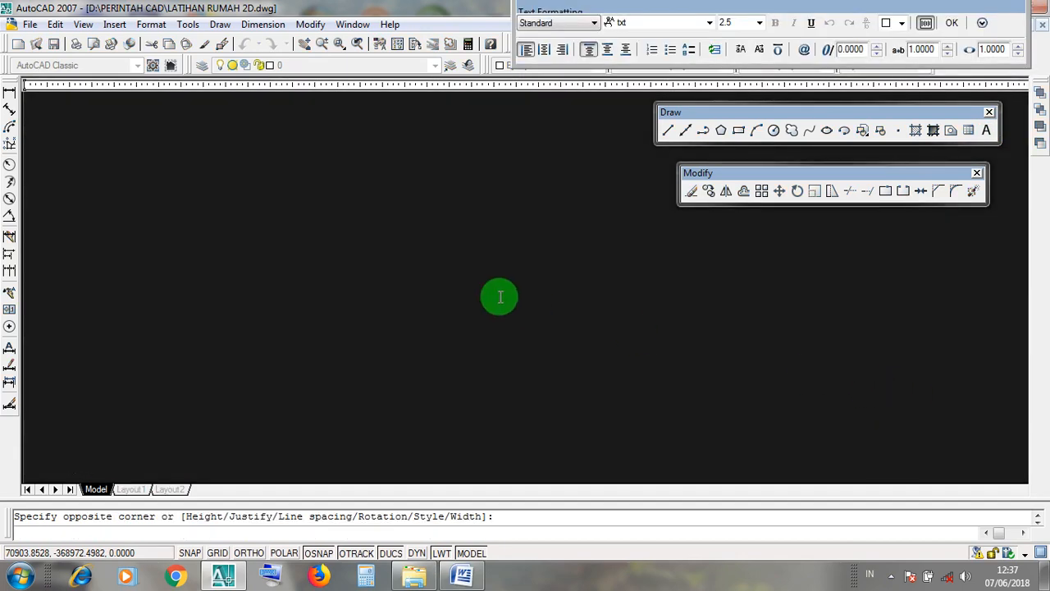
pyautogui.scroll(-3, 499, 294)
pyautogui.scroll(3, 496, 291)
pyautogui.scroll(-3, 584, 292)
pyautogui.scroll(2, 589, 290)
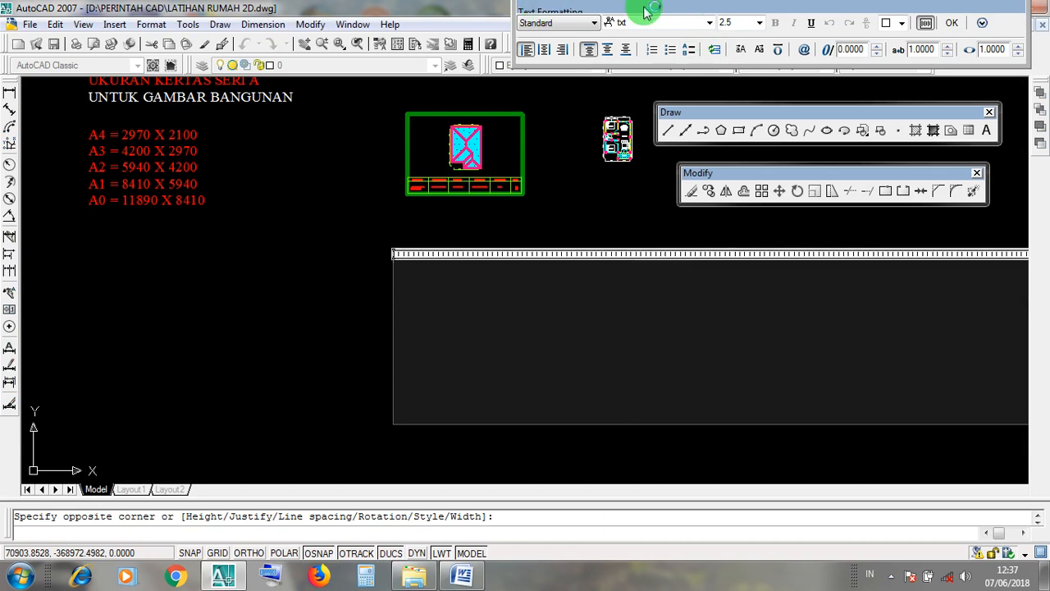
pyautogui.moveTo(782, 9); pyautogui.dragTo(661, 182)
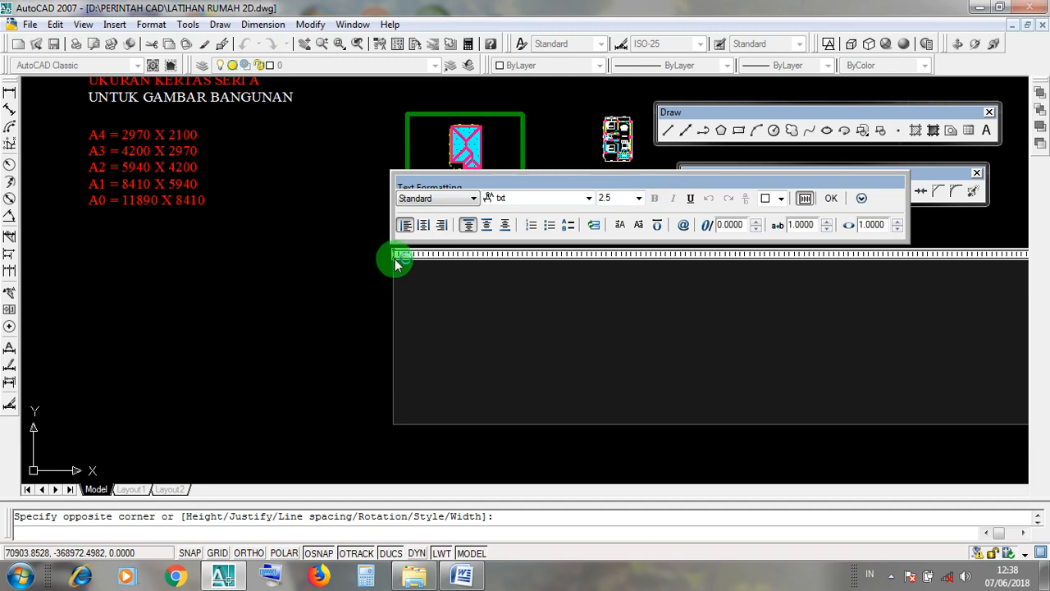
# Enter DENAH in the text box and select the whole word to underline it.
pyautogui.scroll(4, 396, 262)
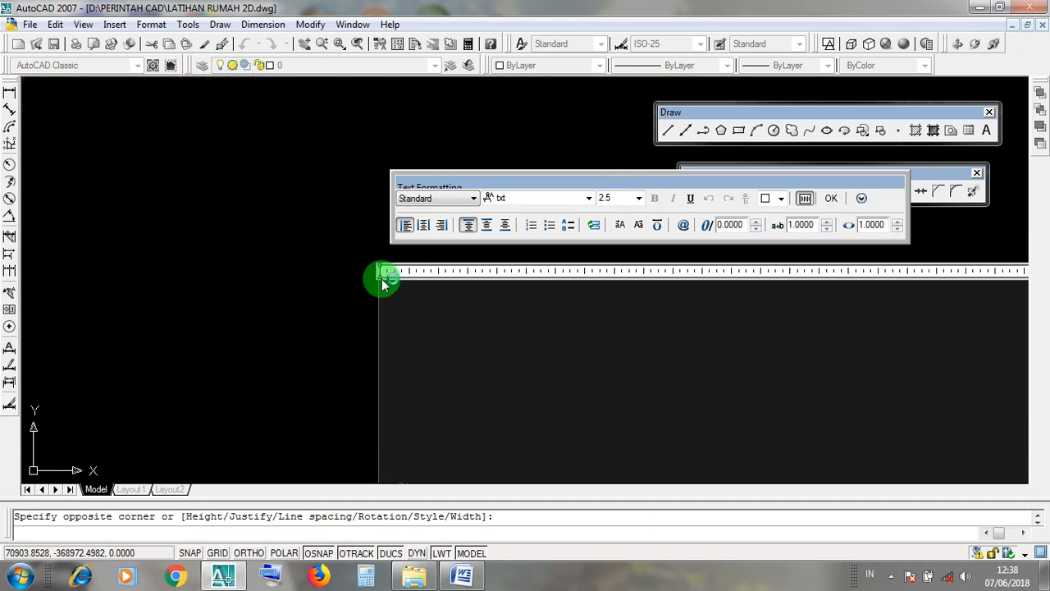
pyautogui.scroll(2, 414, 283)
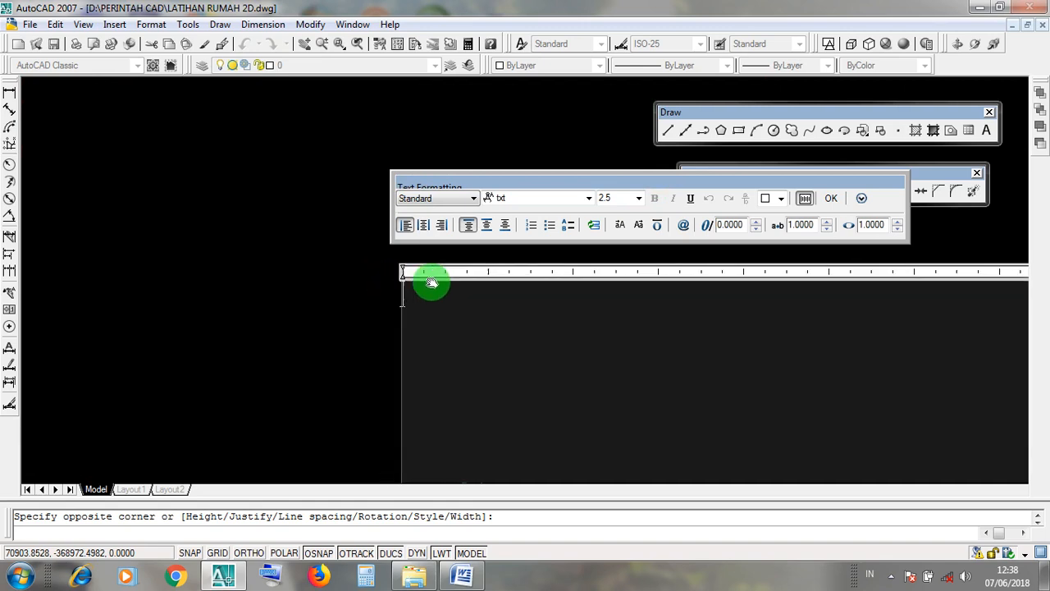
pyautogui.scroll(-1, 429, 291)
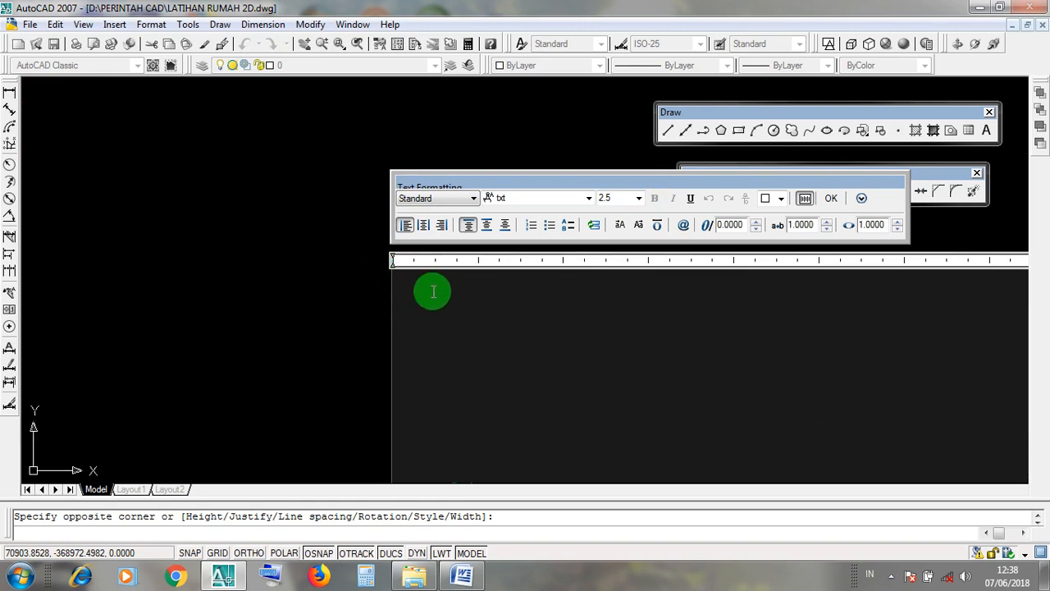
pyautogui.scroll(1, 433, 292)
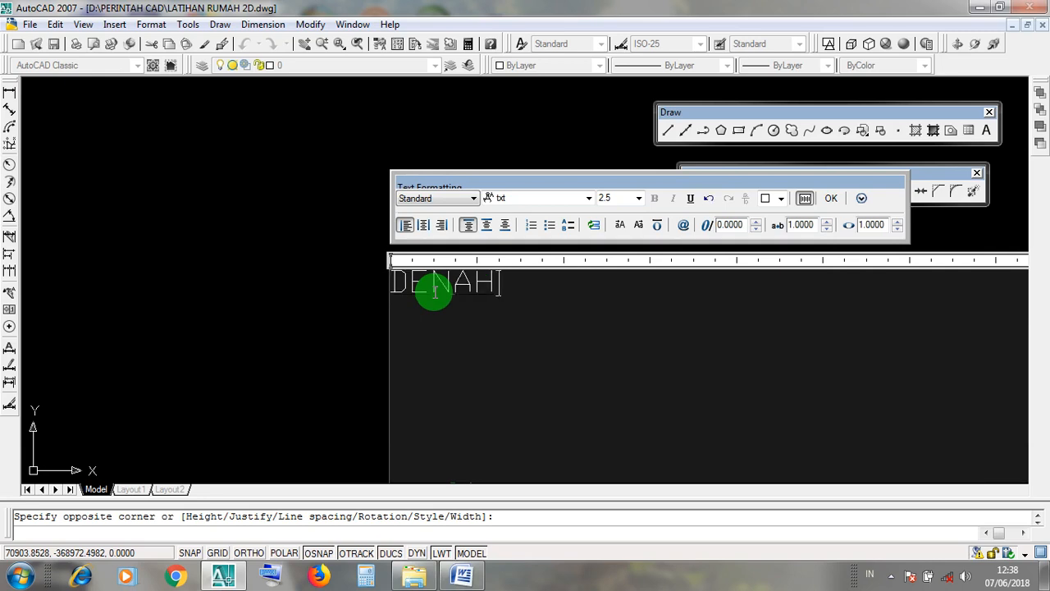
pyautogui.scroll(1, 447, 284)
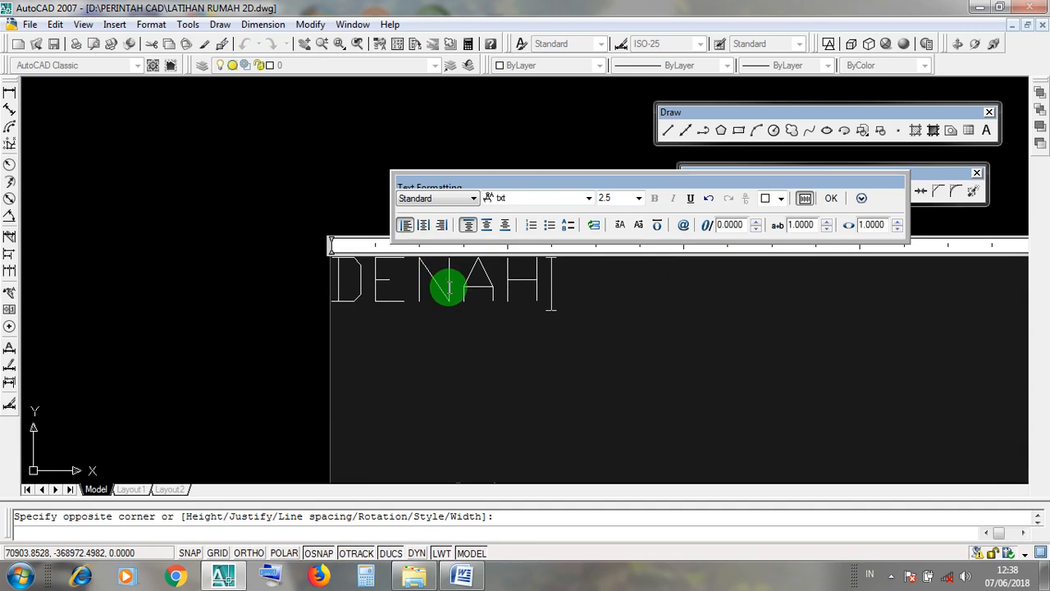
pyautogui.scroll(-5, 484, 316)
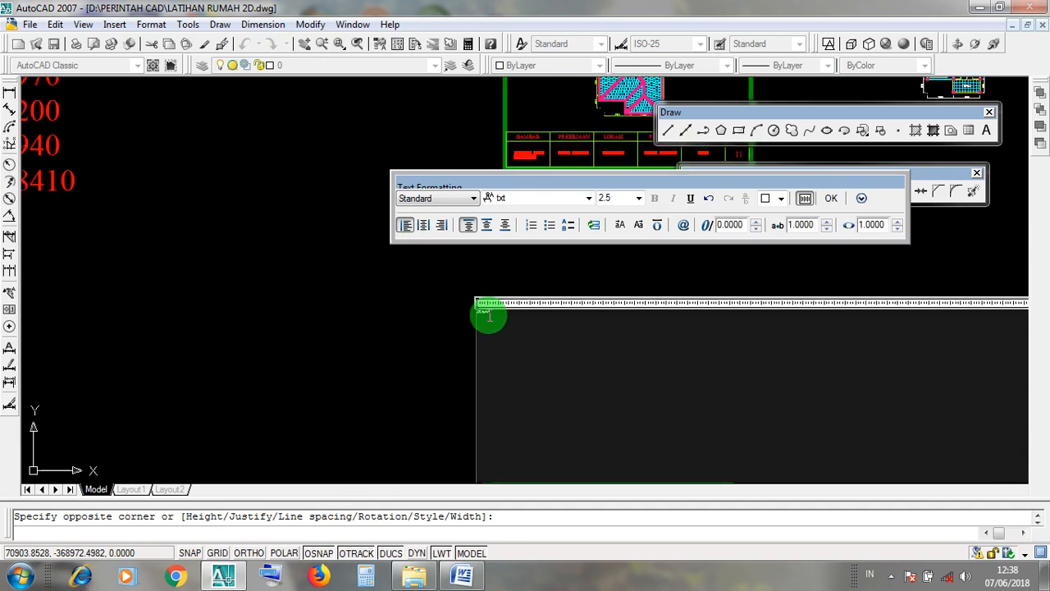
pyautogui.scroll(8, 504, 302)
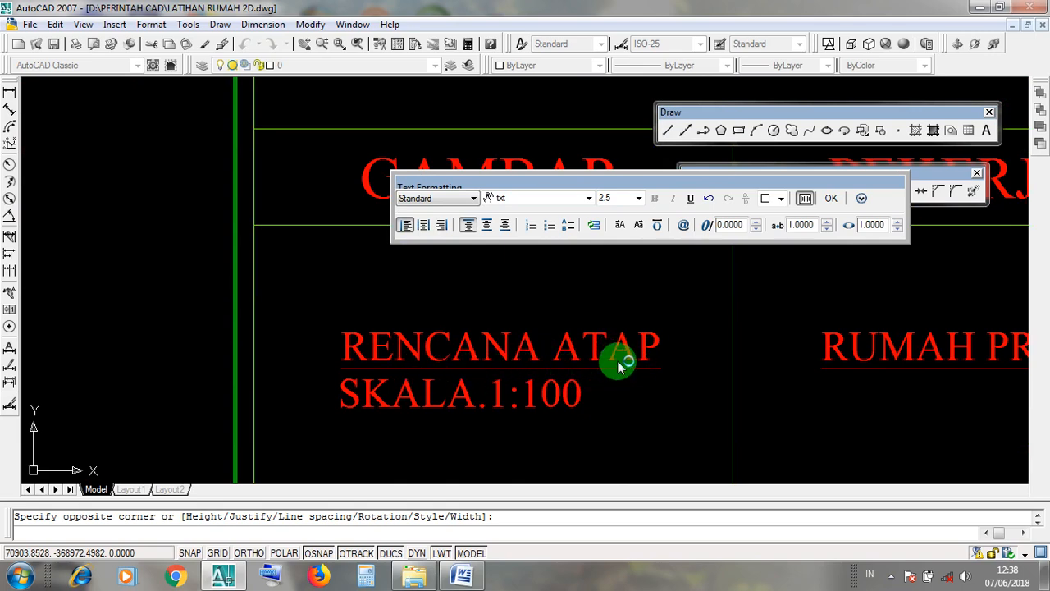
pyautogui.scroll(-5, 576, 335)
pyautogui.scroll(8, 581, 367)
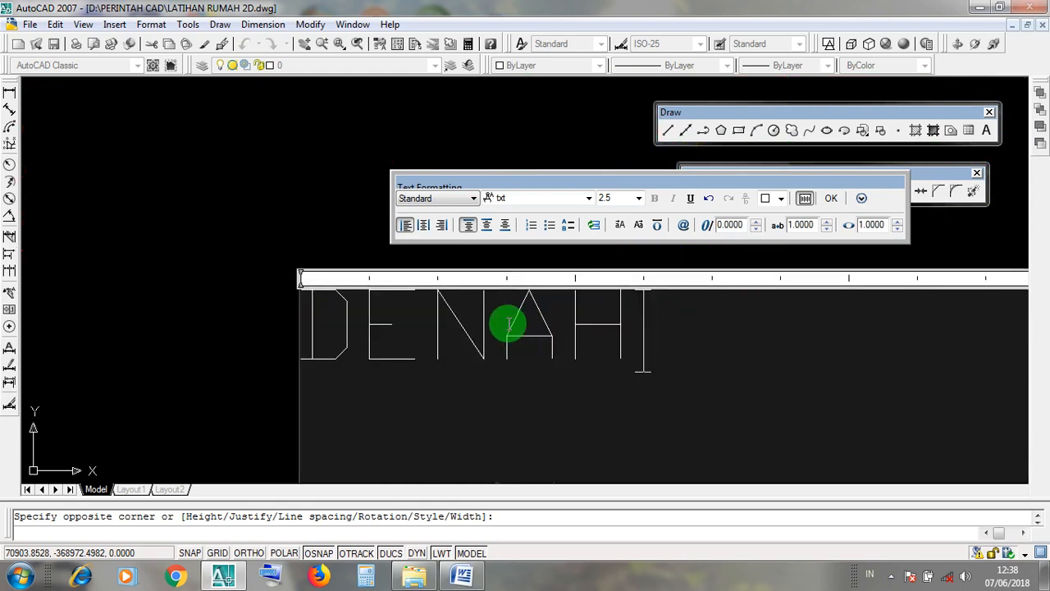
pyautogui.moveTo(506, 324); pyautogui.dragTo(515, 347, button='middle')
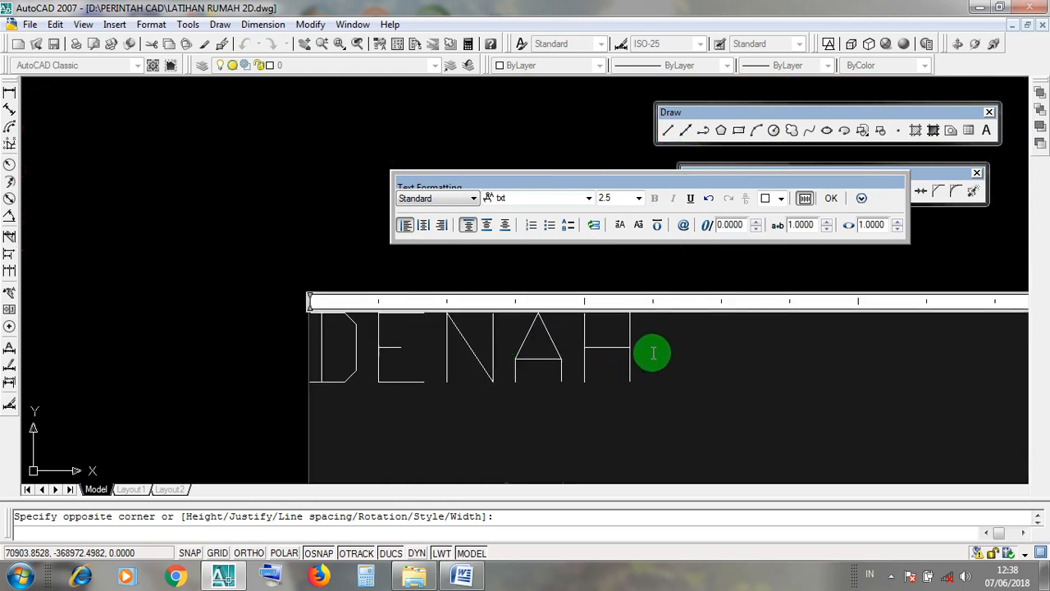
pyautogui.moveTo(652, 353); pyautogui.dragTo(302, 332)
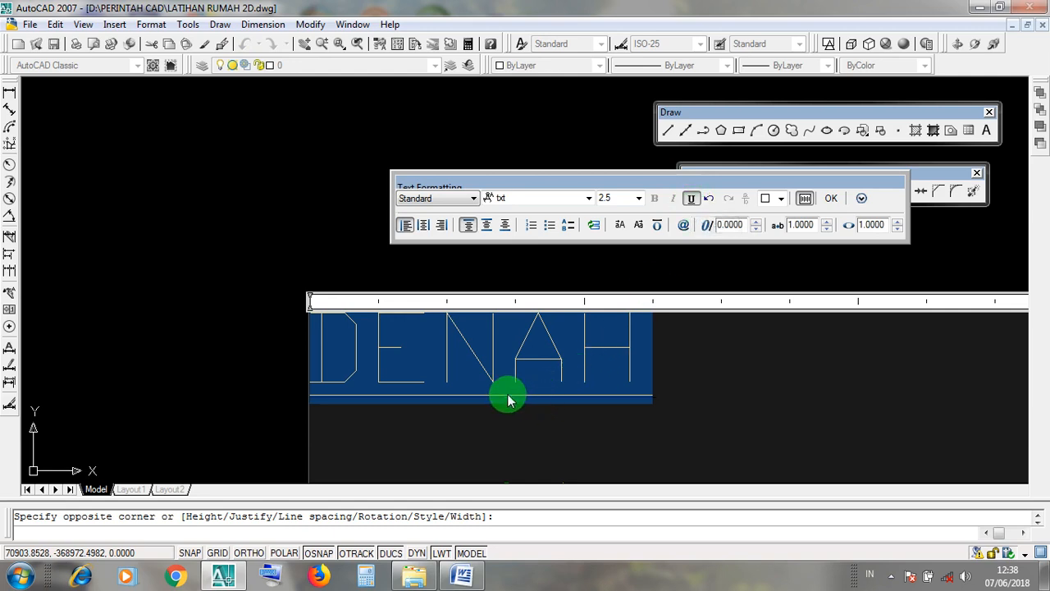
# Add a non-underlined second line reading SKALA.1:100 below DENAH.
pyautogui.click(656, 353)
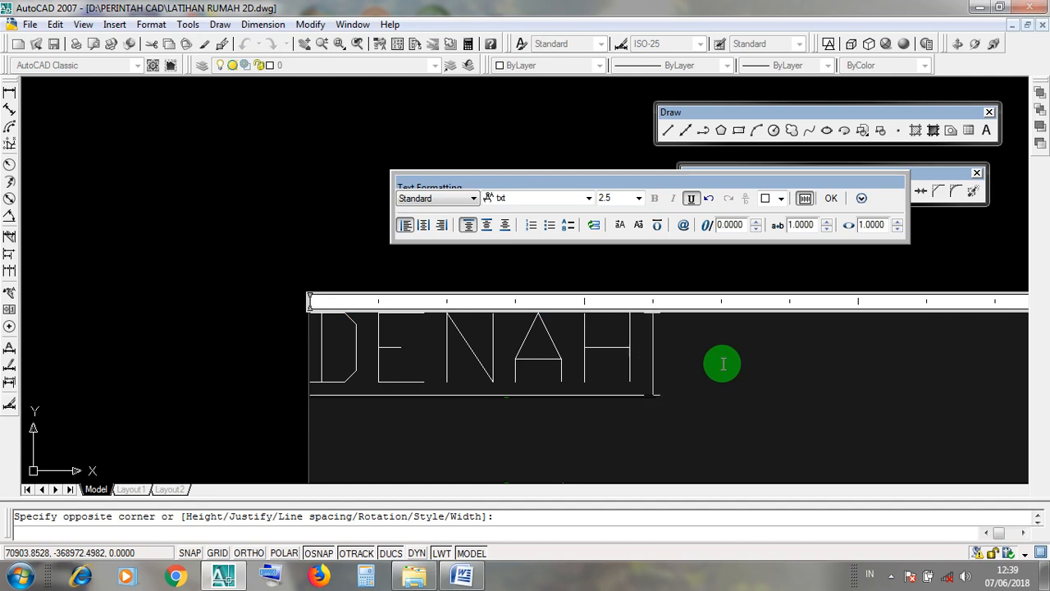
pyautogui.press('Return')
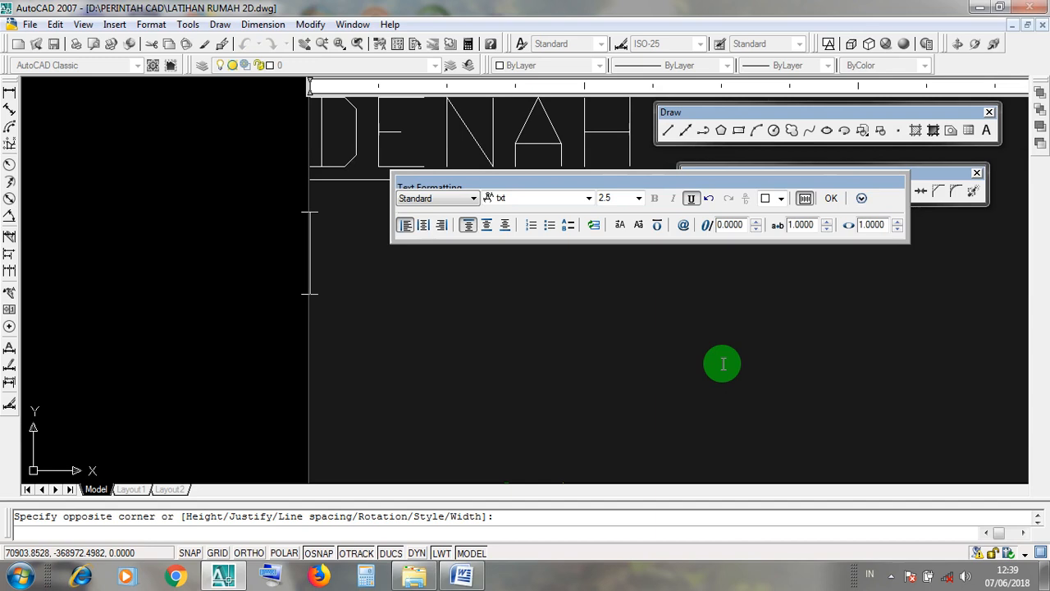
pyautogui.scroll(-2, 575, 415)
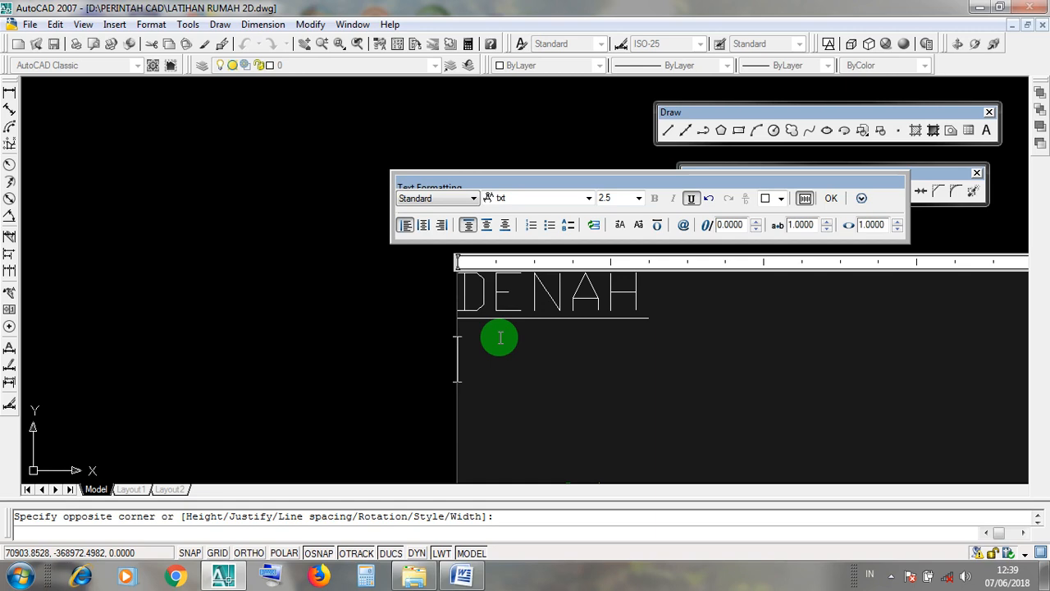
pyautogui.click(694, 207)
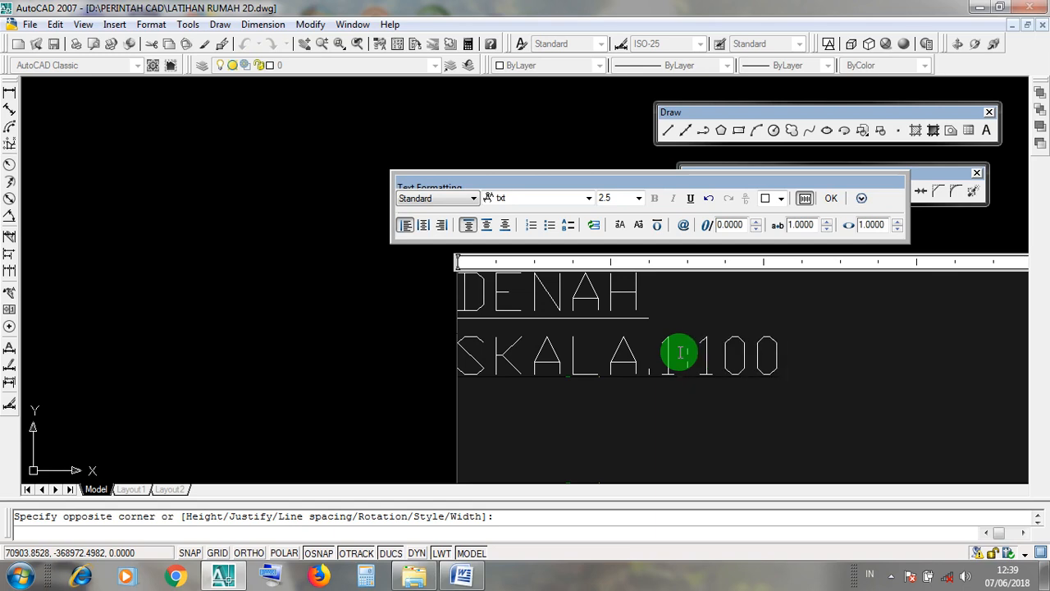
pyautogui.click(680, 353)
pyautogui.write(':')
# Select both the DENAH and SKALA.1:100 lines.
pyautogui.moveTo(645, 339); pyautogui.dragTo(648, 389, button='middle')
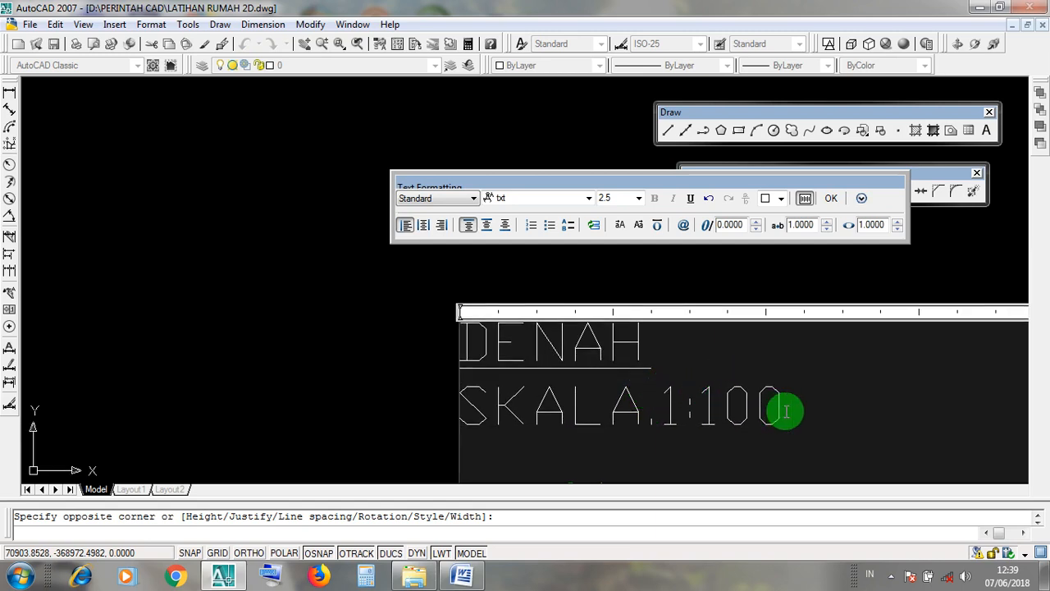
pyautogui.moveTo(762, 410); pyautogui.dragTo(722, 406, button='middle')
pyautogui.moveTo(732, 410); pyautogui.dragTo(434, 409)
pyautogui.click(499, 356)
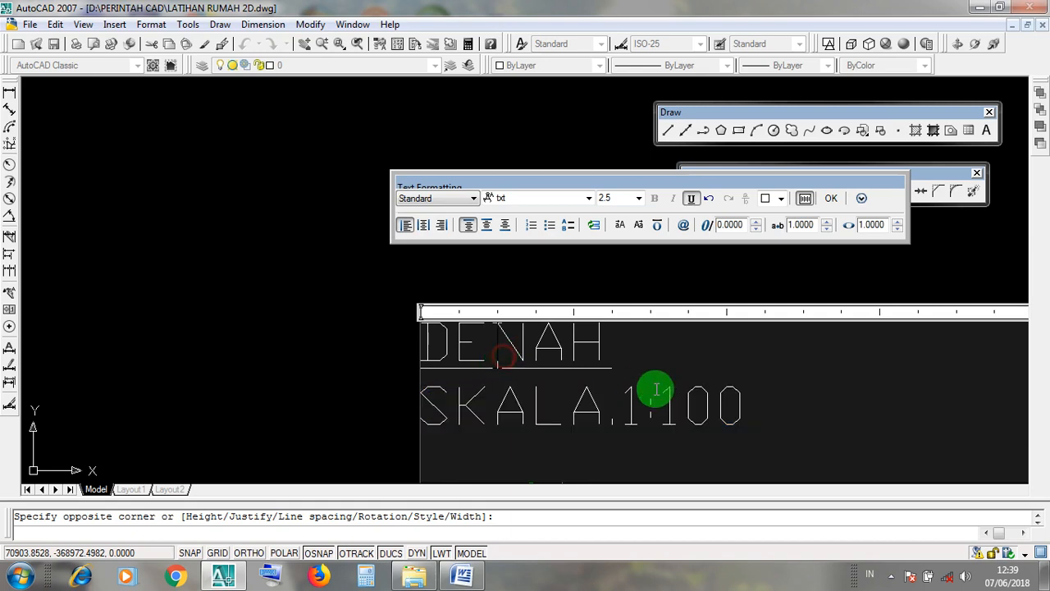
pyautogui.moveTo(743, 411); pyautogui.dragTo(434, 358)
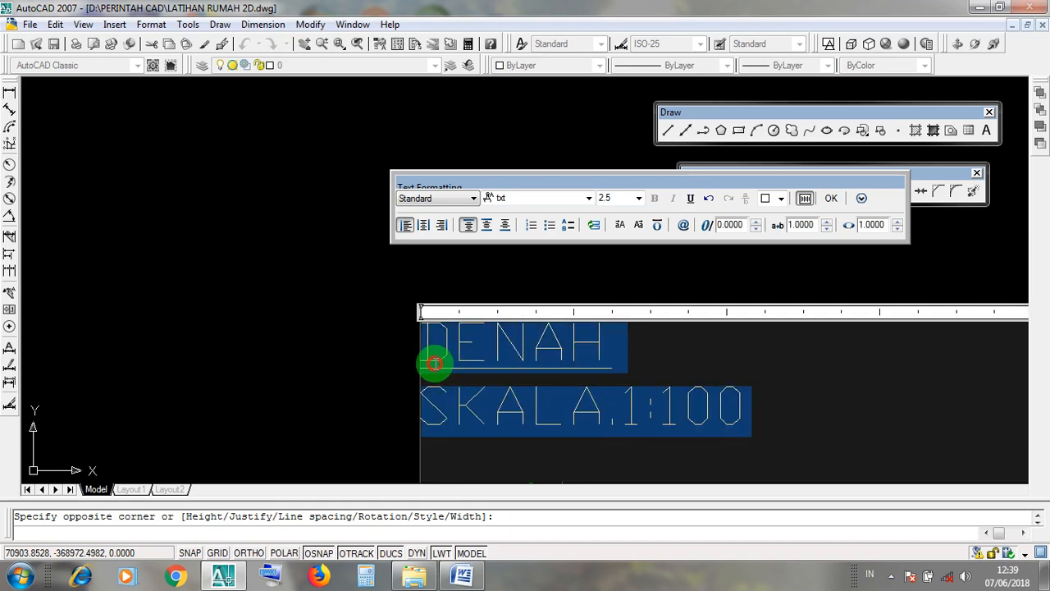
pyautogui.click(755, 426)
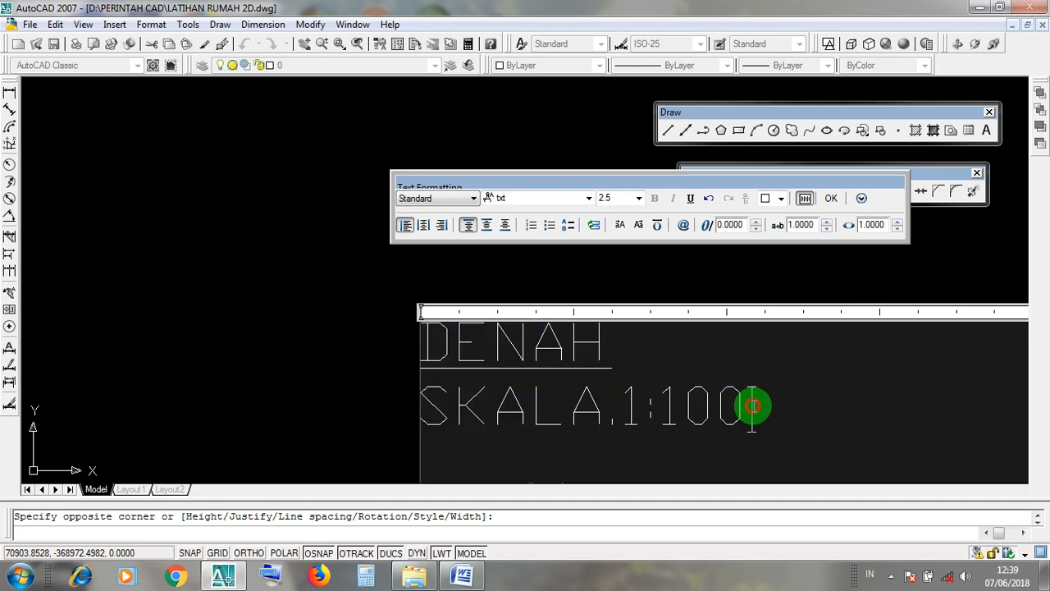
pyautogui.moveTo(753, 405); pyautogui.dragTo(413, 344)
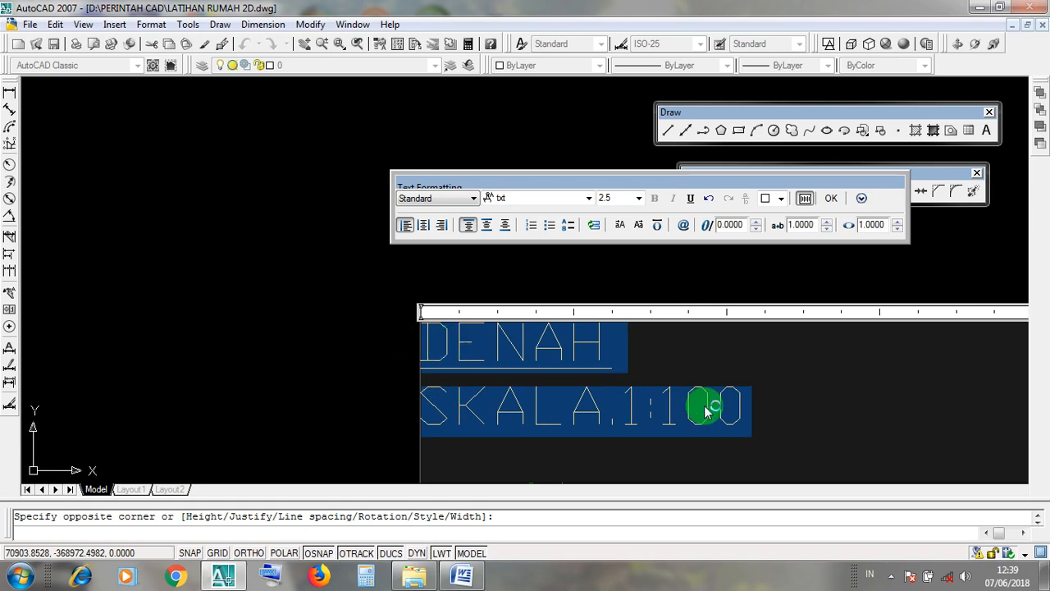
pyautogui.click(750, 410)
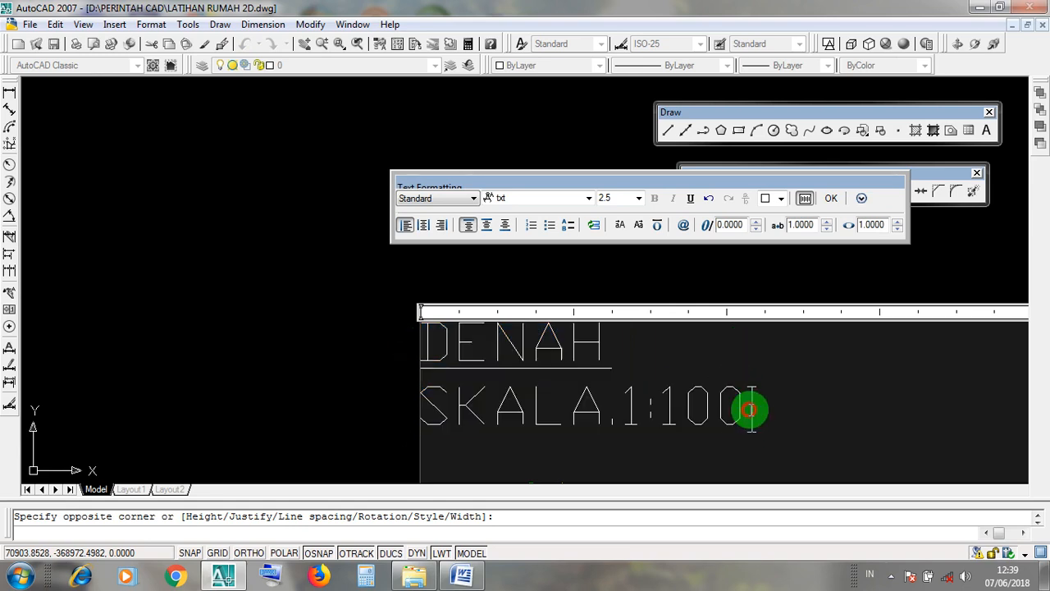
pyautogui.moveTo(753, 410); pyautogui.dragTo(439, 349)
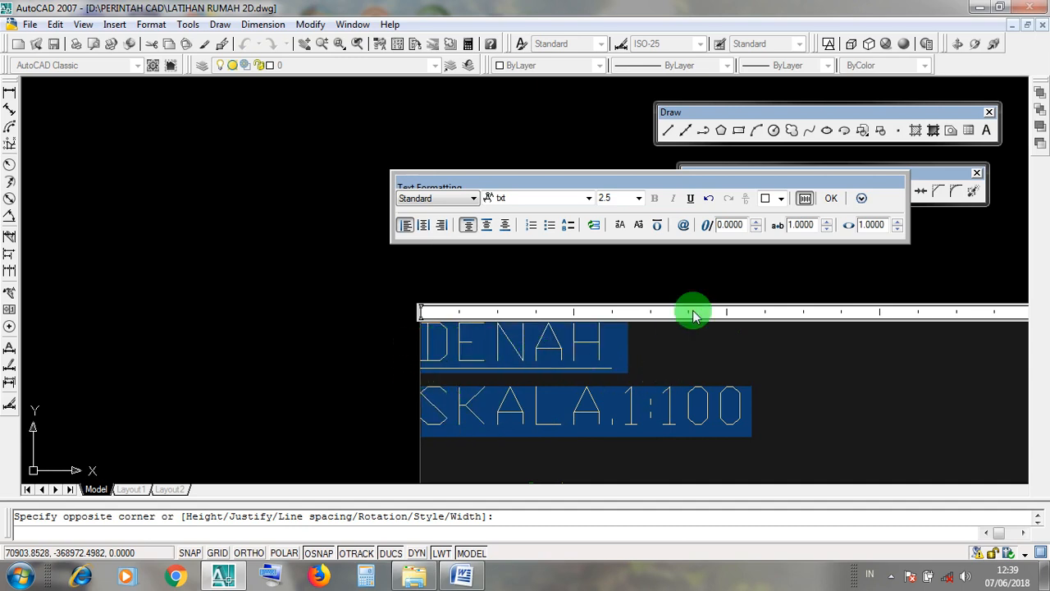
# Set the whole label to Times New Roman at height 25.
pyautogui.click(622, 198)
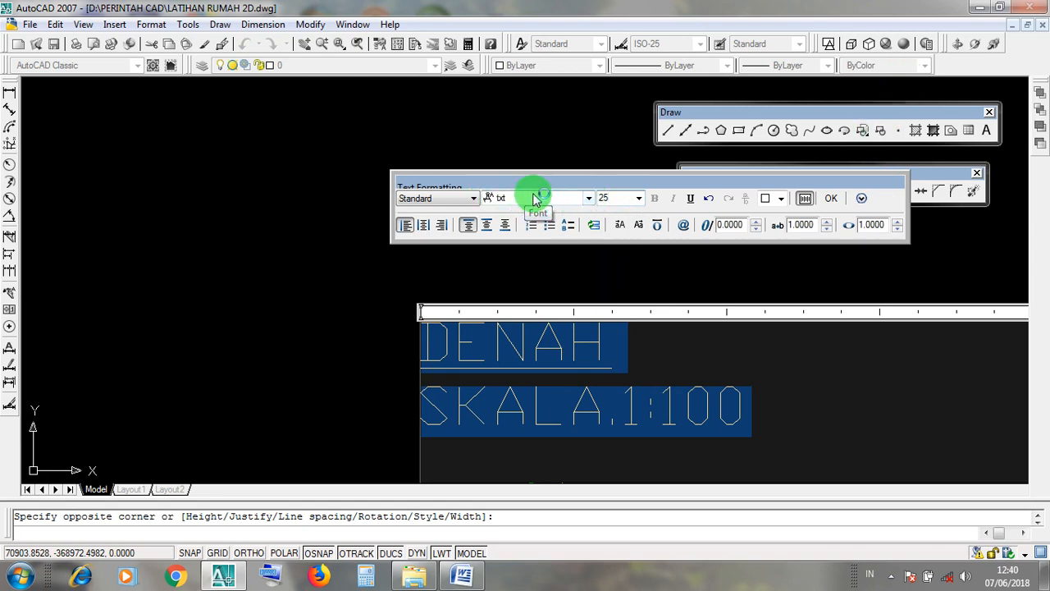
pyautogui.click(587, 199)
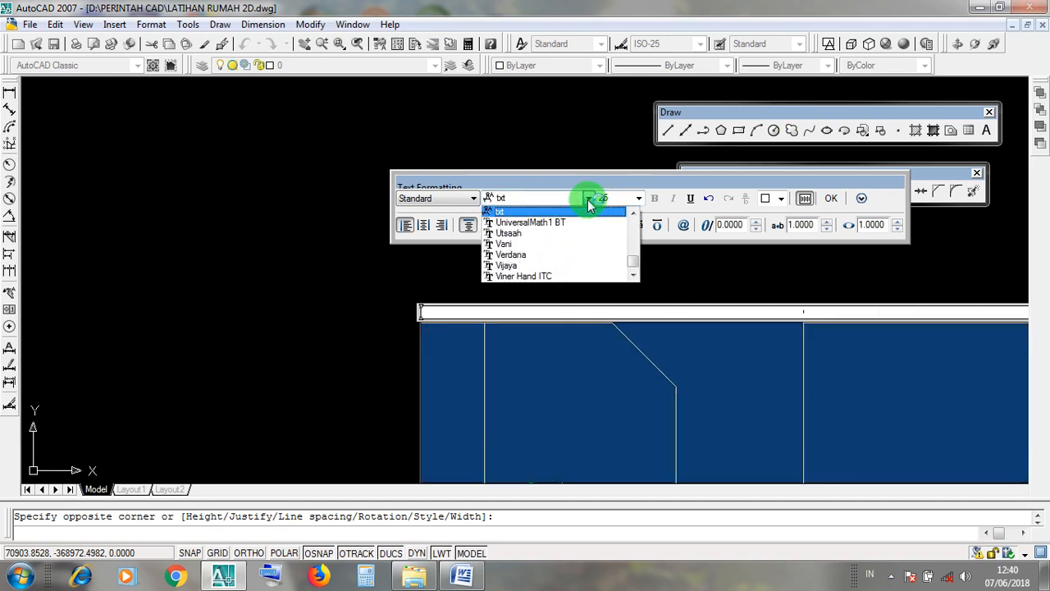
pyautogui.click(573, 245)
pyautogui.scroll(5, 573, 250)
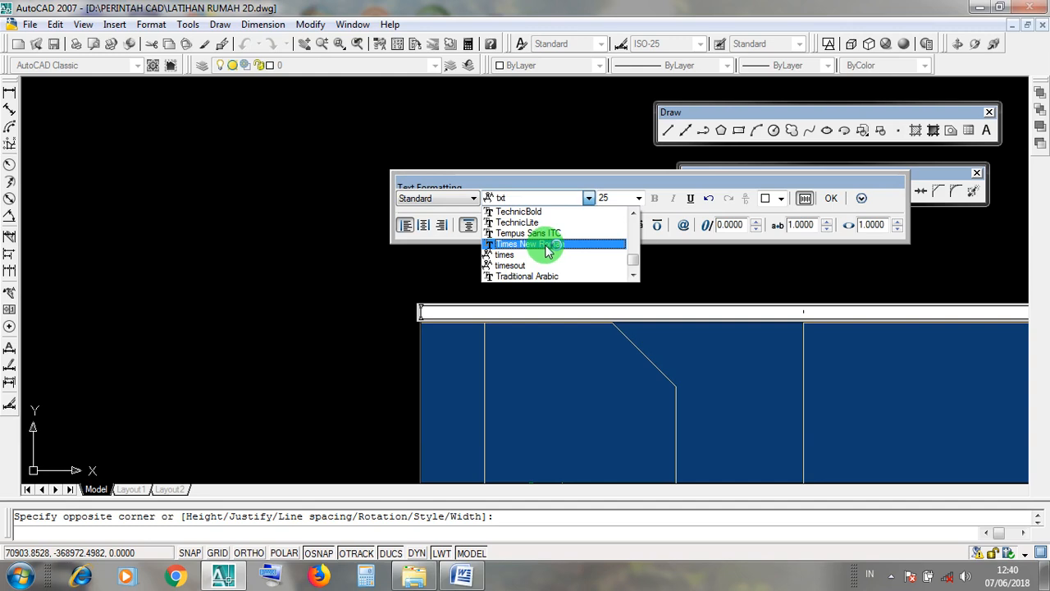
pyautogui.click(547, 249)
pyautogui.click(593, 328)
pyautogui.scroll(-5, 593, 330)
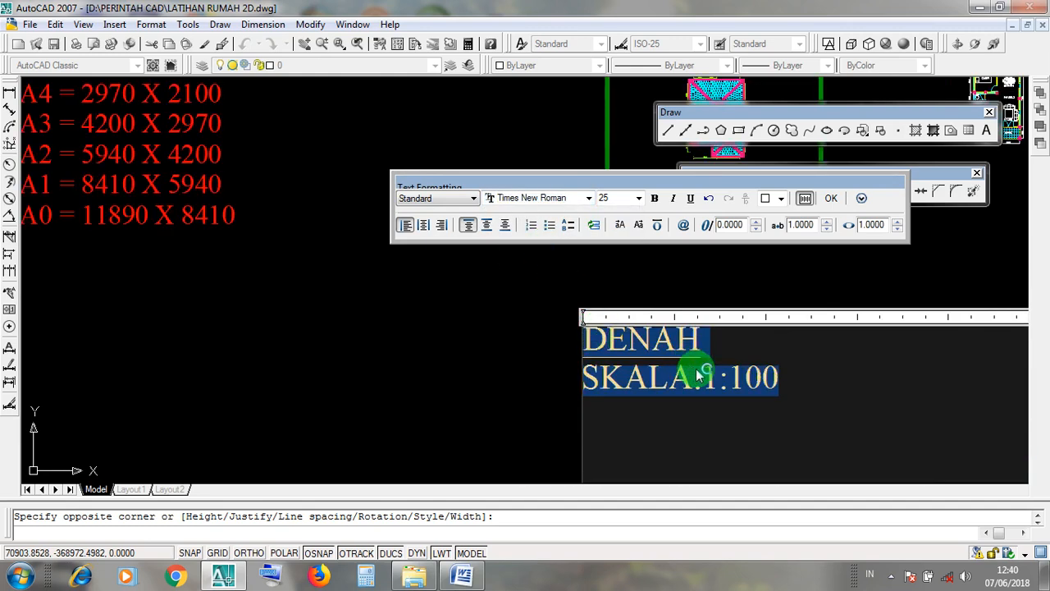
pyautogui.scroll(3, 692, 369)
pyautogui.moveTo(756, 374); pyautogui.dragTo(638, 378, button='middle')
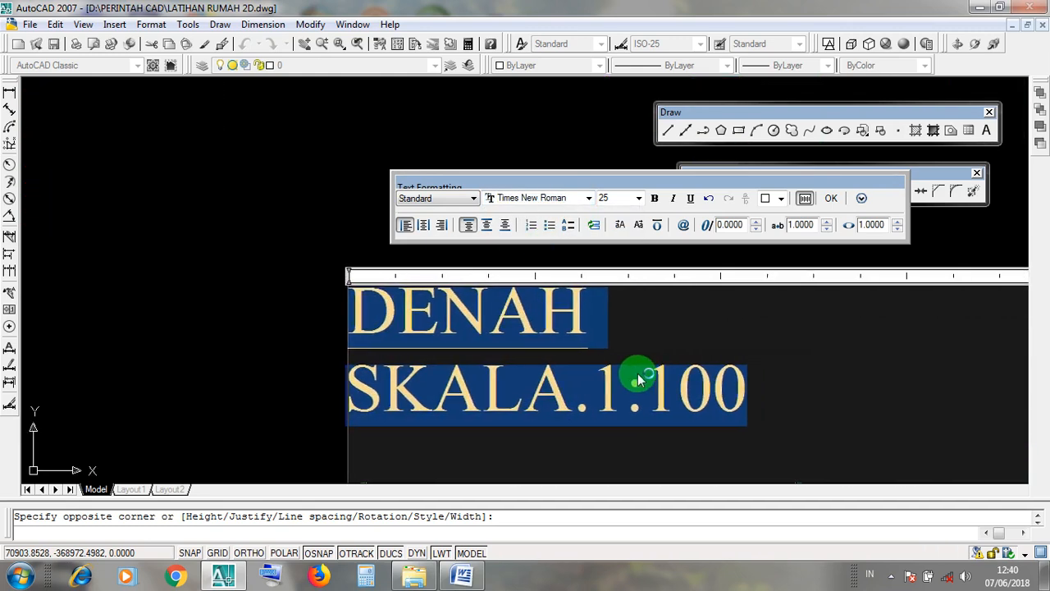
pyautogui.click(761, 395)
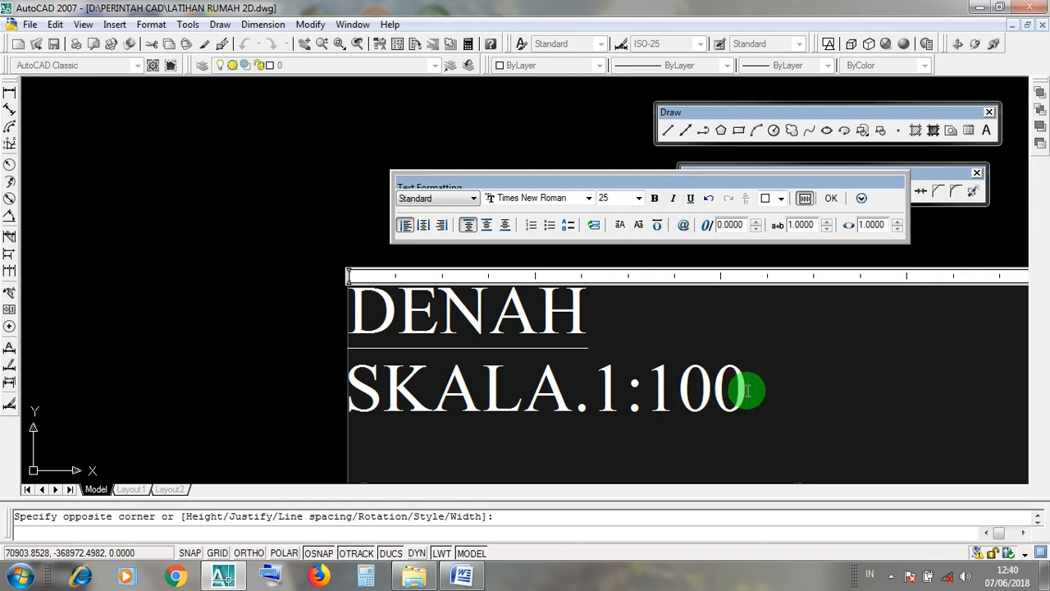
# Make the SKALA.1:100 line italic at height 20.
pyautogui.moveTo(747, 393); pyautogui.dragTo(310, 447)
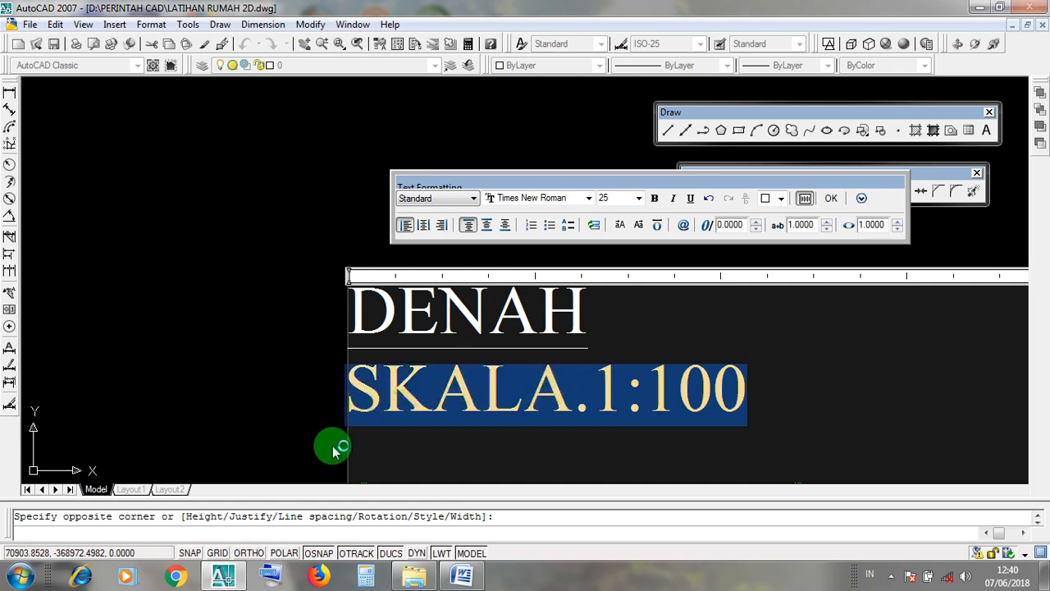
pyautogui.click(676, 200)
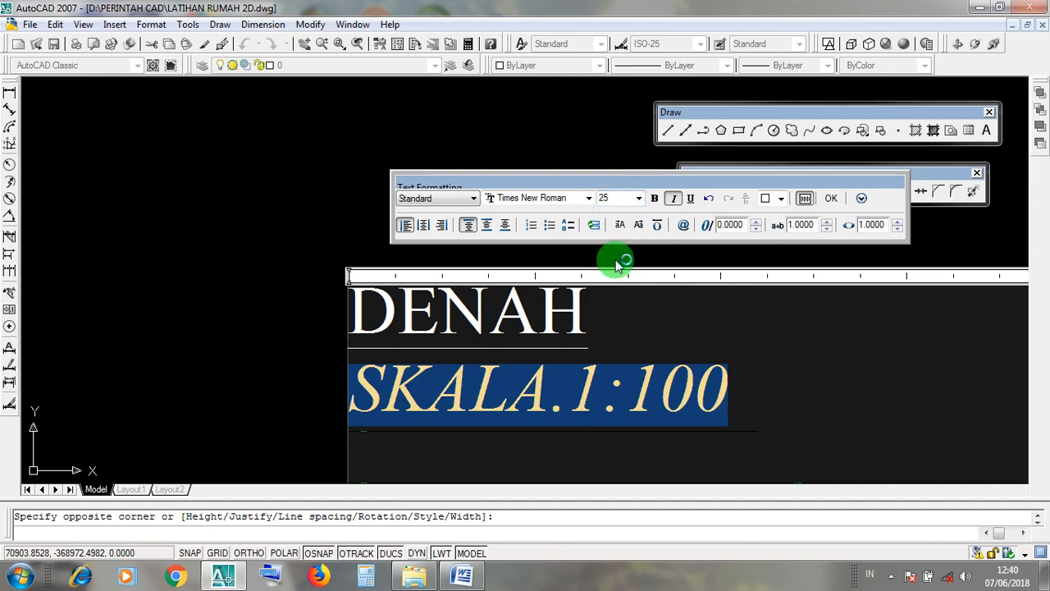
pyautogui.doubleClick(615, 198)
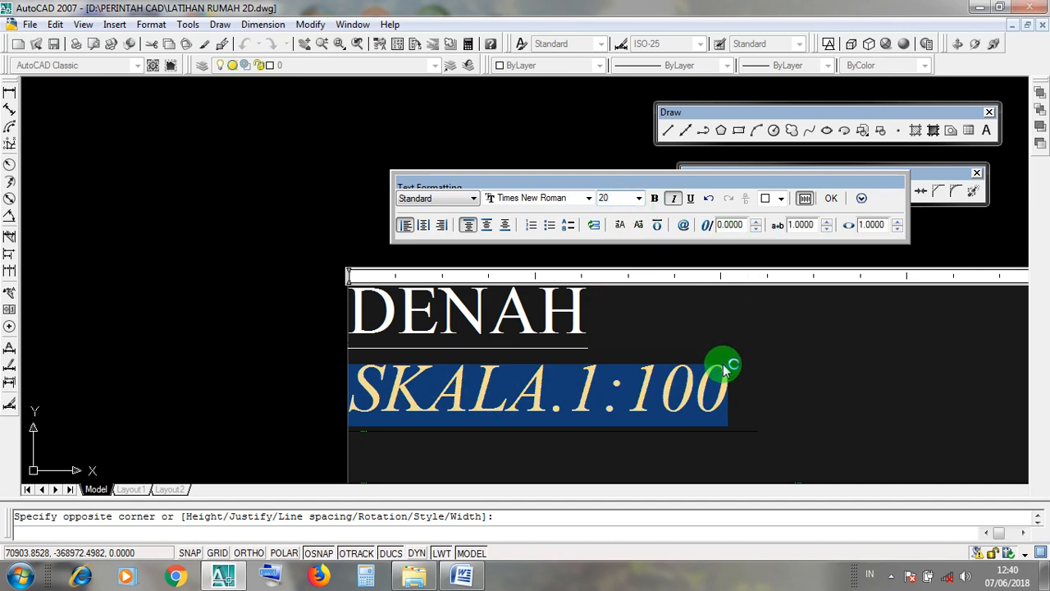
pyautogui.press('Return')
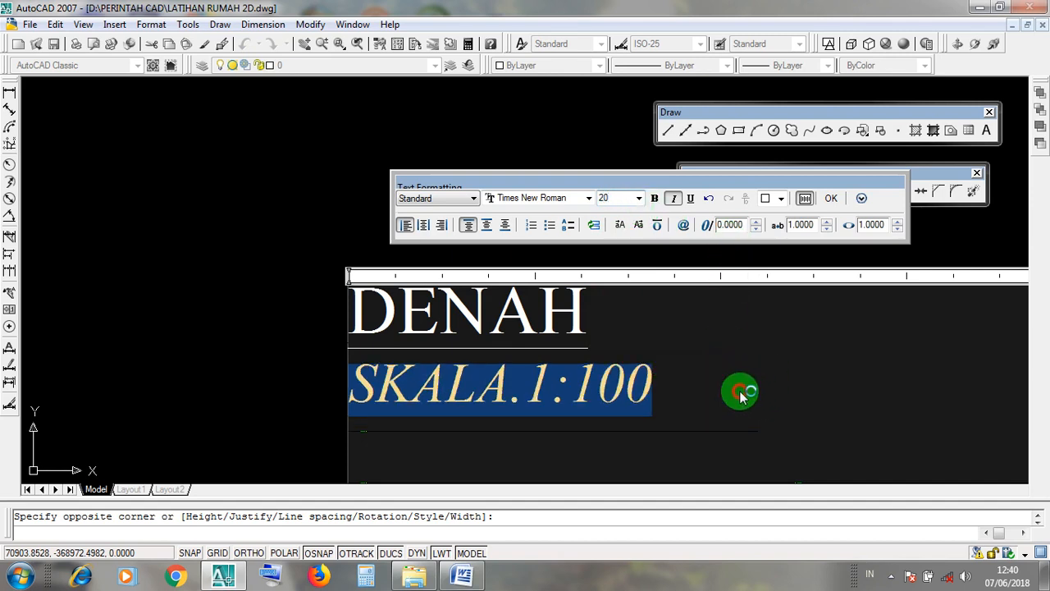
pyautogui.scroll(-3, 689, 386)
pyautogui.moveTo(703, 375); pyautogui.dragTo(619, 354, button='middle')
pyautogui.scroll(3, 510, 351)
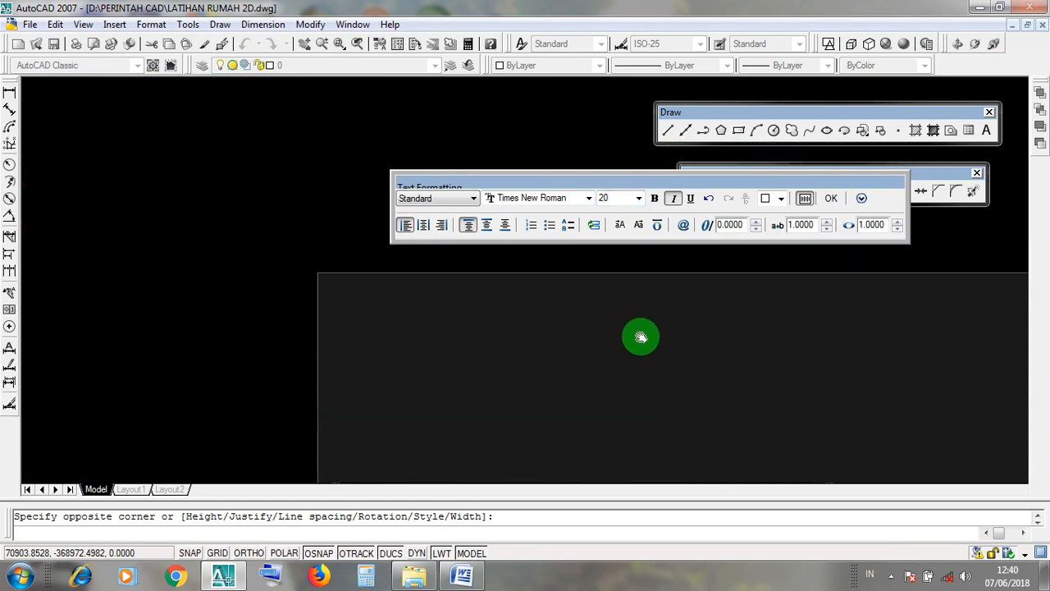
# Close the text editor with the DENAH / SKALA.1:100 label finished.
pyautogui.click(834, 201)
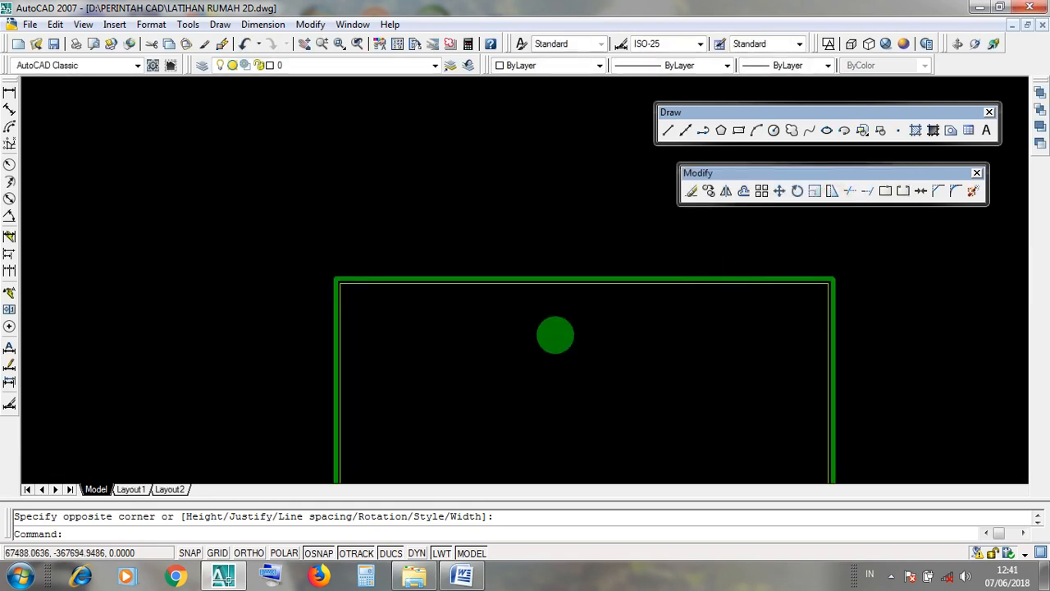
pyautogui.scroll(-4, 586, 352)
pyautogui.scroll(3, 622, 355)
pyautogui.scroll(5, 624, 328)
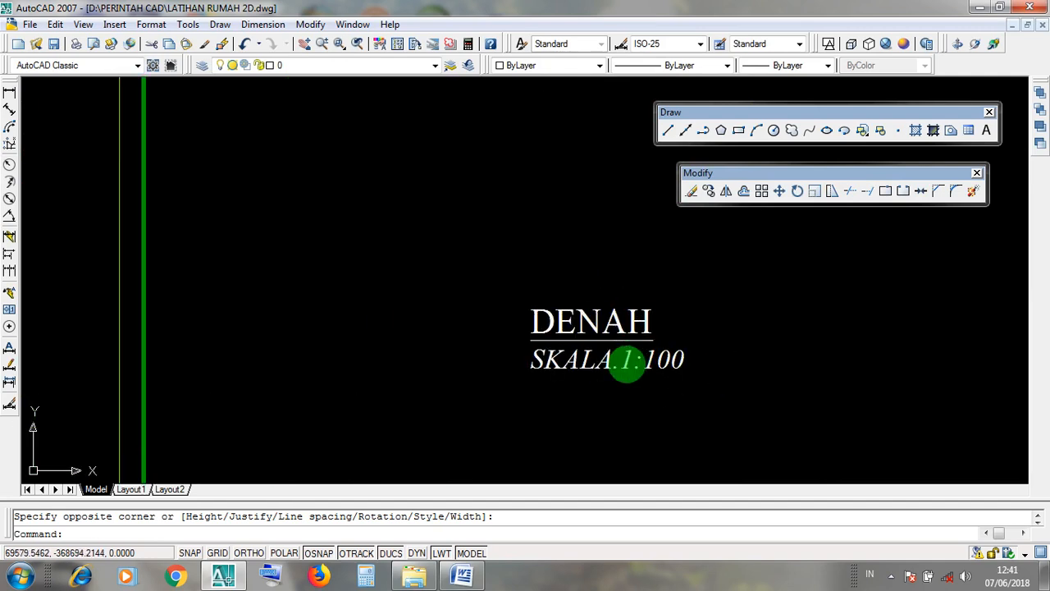
pyautogui.scroll(-6, 737, 325)
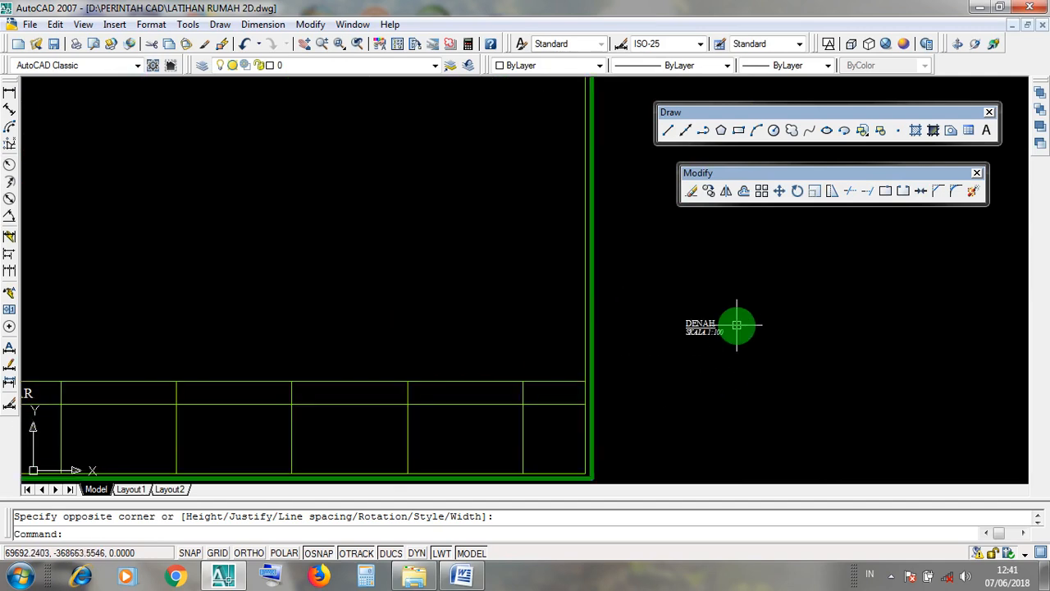
# Select the DENAH / SKALA.1:100 label near the GAMBAR title block.
pyautogui.click(657, 304)
pyautogui.click(722, 351)
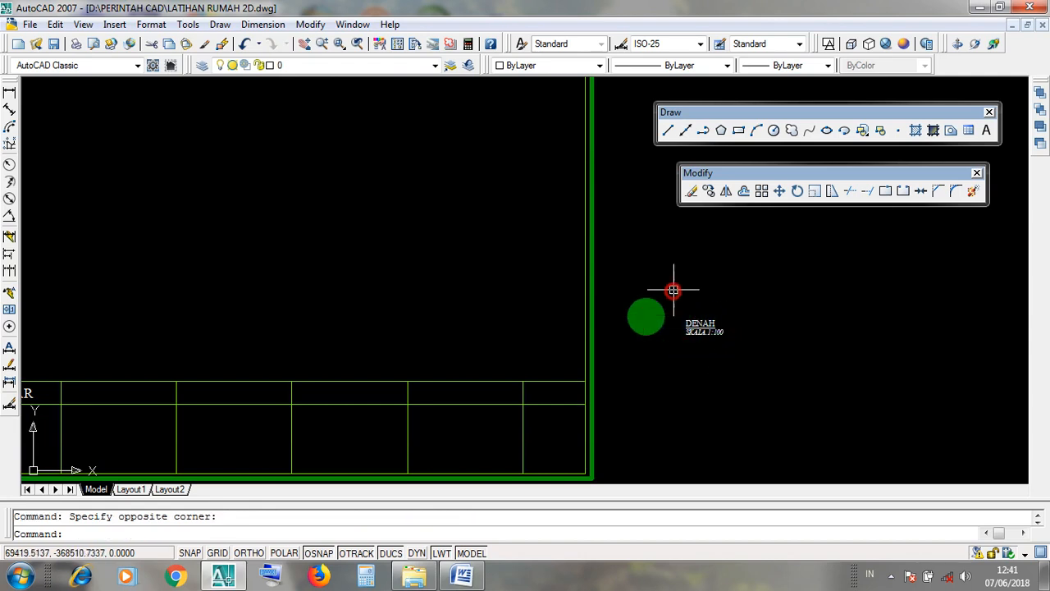
pyautogui.moveTo(608, 371); pyautogui.dragTo(868, 329, button='middle')
pyautogui.scroll(3, 258, 403)
pyautogui.click(294, 414)
pyautogui.click(220, 358)
pyautogui.scroll(-4, 235, 369)
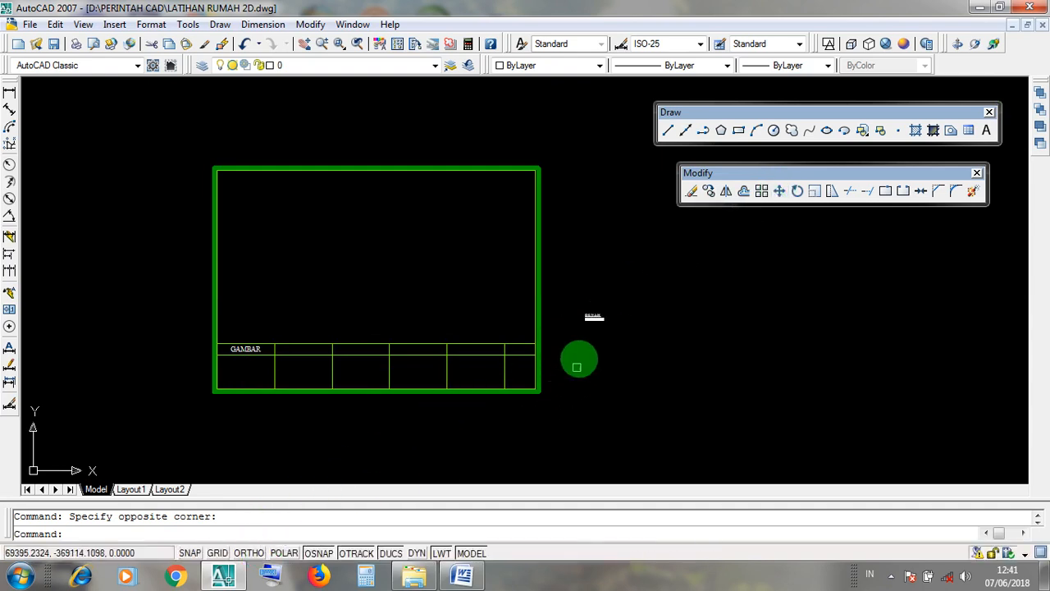
pyautogui.scroll(5, 591, 310)
pyautogui.click(699, 362)
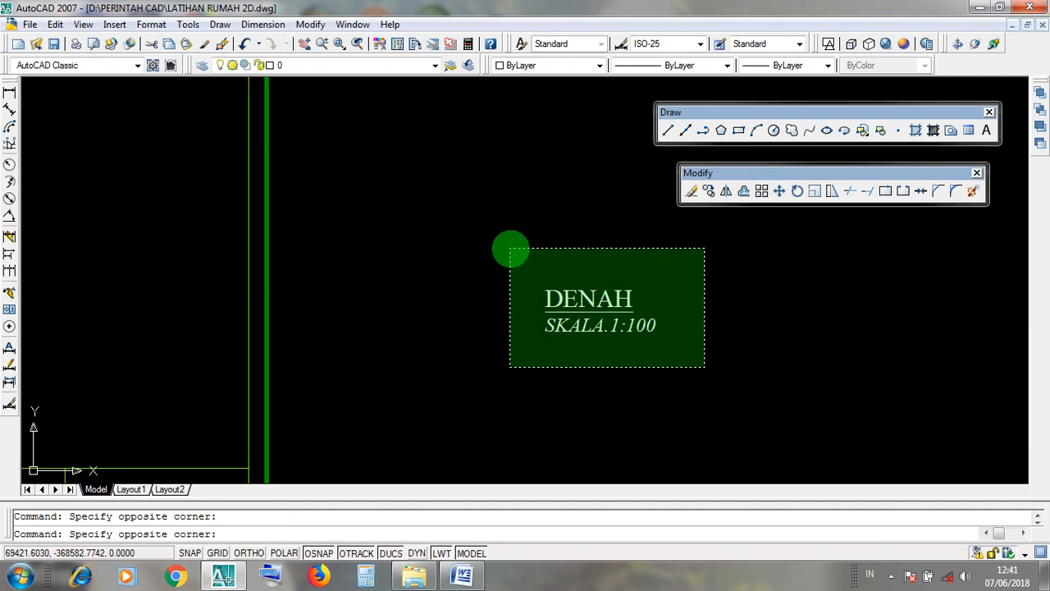
pyautogui.click(511, 248)
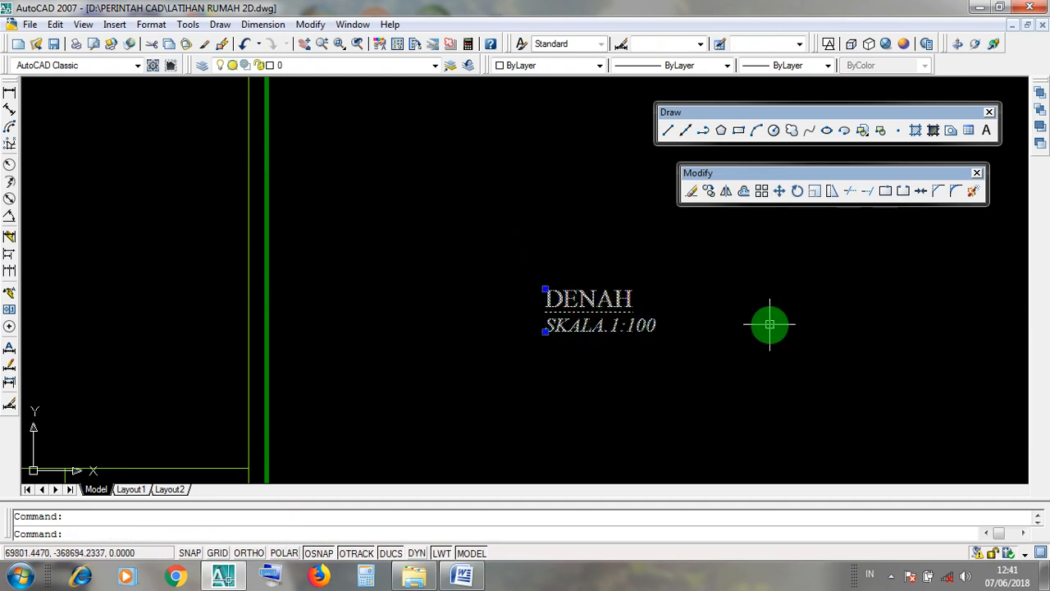
# Move the label into the cell beneath GAMBAR.
pyautogui.click(784, 193)
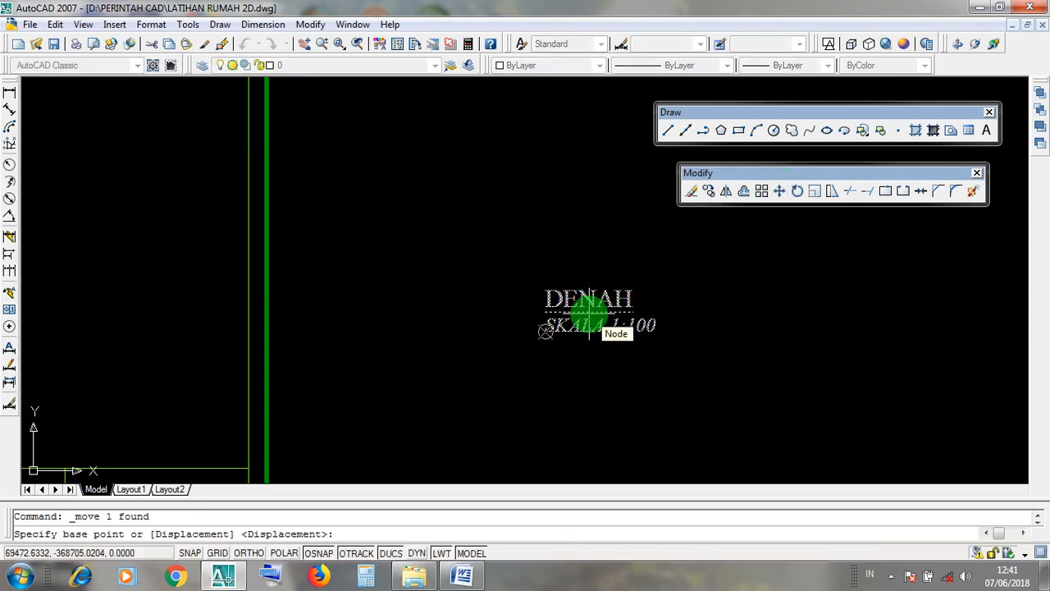
pyautogui.click(660, 312)
pyautogui.scroll(-6, 812, 265)
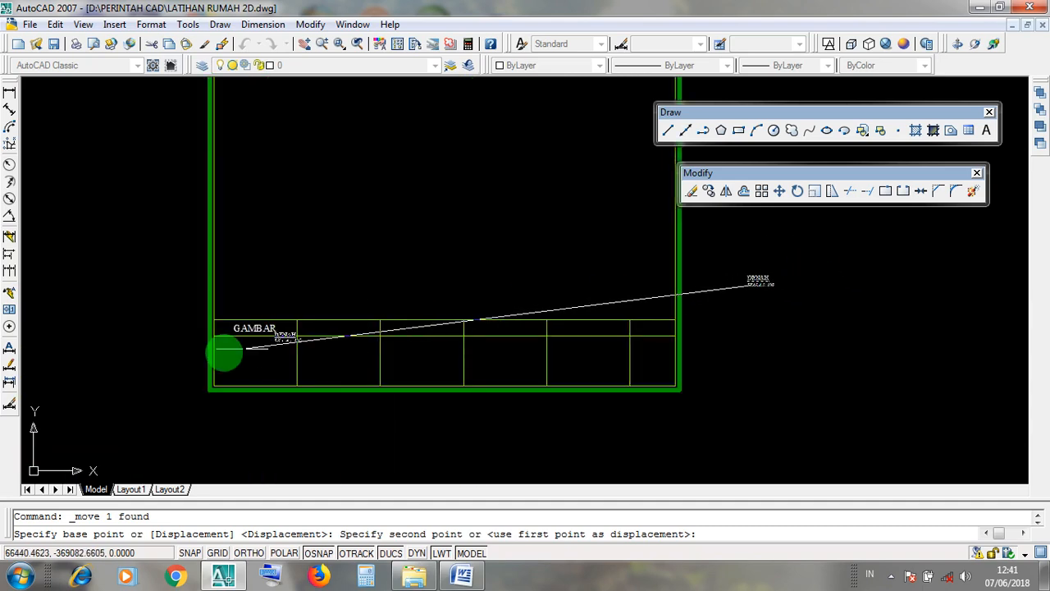
pyautogui.scroll(3, 209, 367)
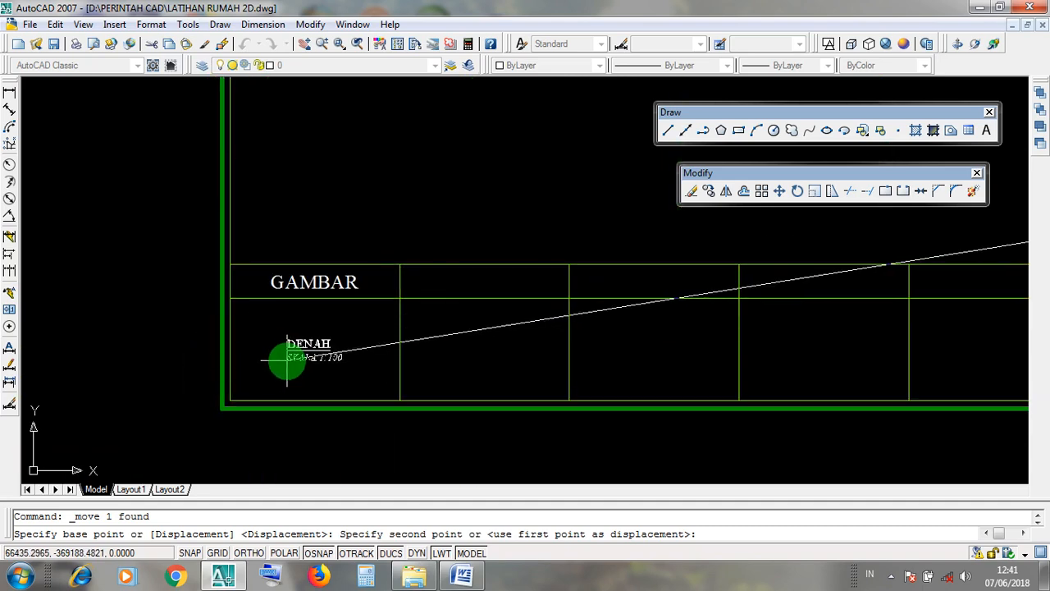
pyautogui.click(288, 360)
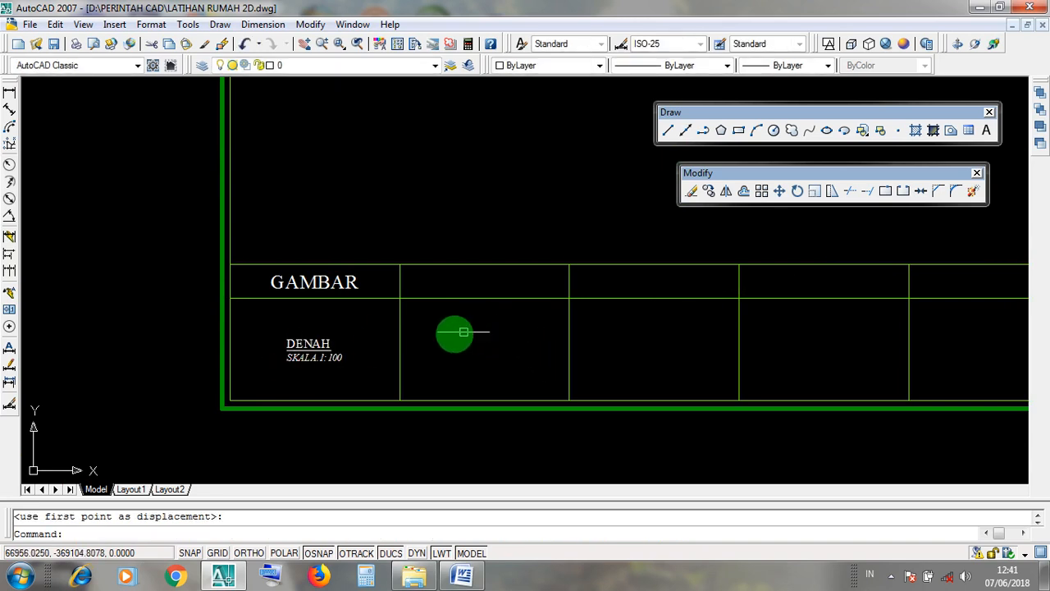
# Pan over to inspect the roof plan's title block.
pyautogui.scroll(3, 310, 323)
pyautogui.scroll(-4, 312, 323)
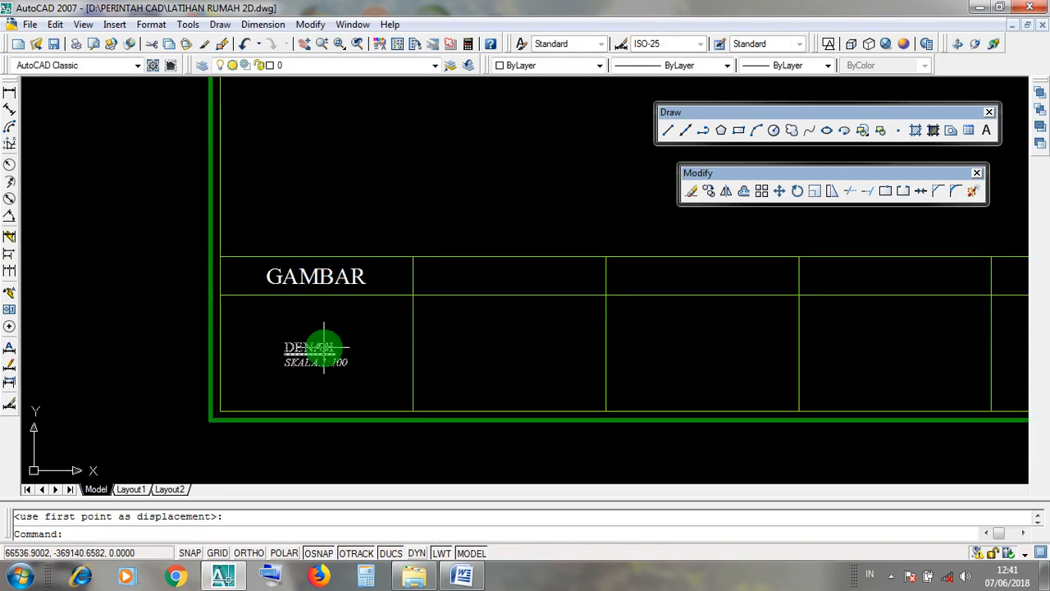
pyautogui.scroll(-3, 361, 397)
pyautogui.scroll(-2, 361, 398)
pyautogui.scroll(-4, 375, 446)
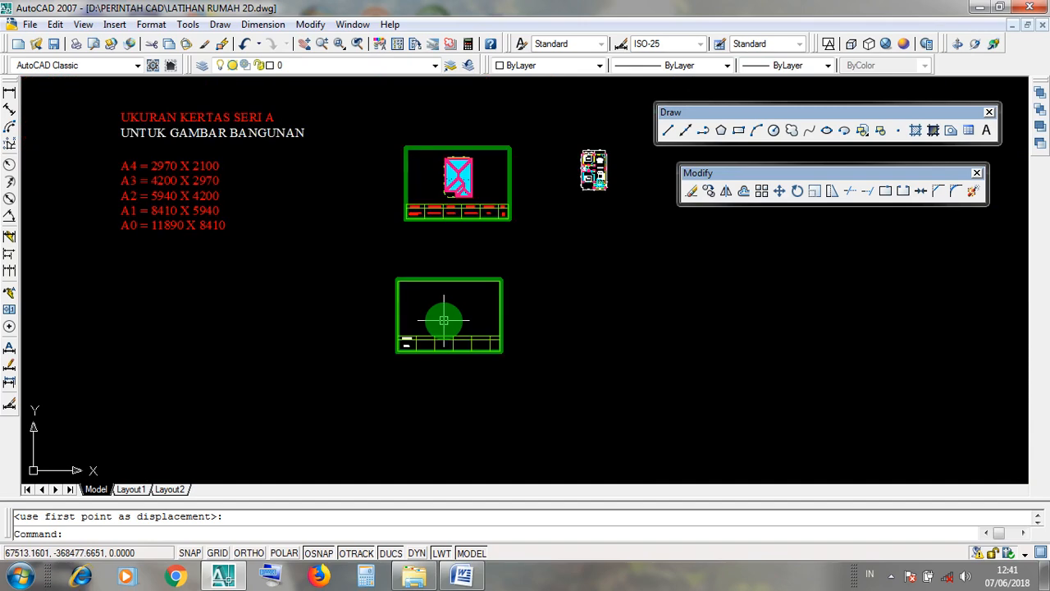
pyautogui.moveTo(455, 219); pyautogui.dragTo(444, 289, button='middle')
pyautogui.scroll(10, 444, 288)
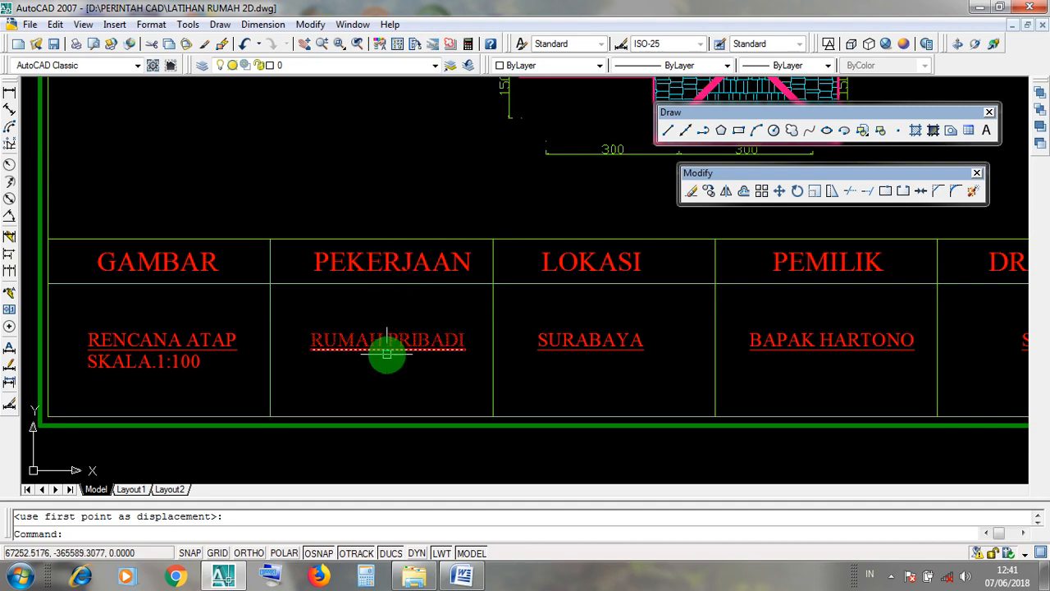
pyautogui.scroll(-6, 423, 271)
pyautogui.scroll(-3, 418, 266)
pyautogui.scroll(8, 405, 347)
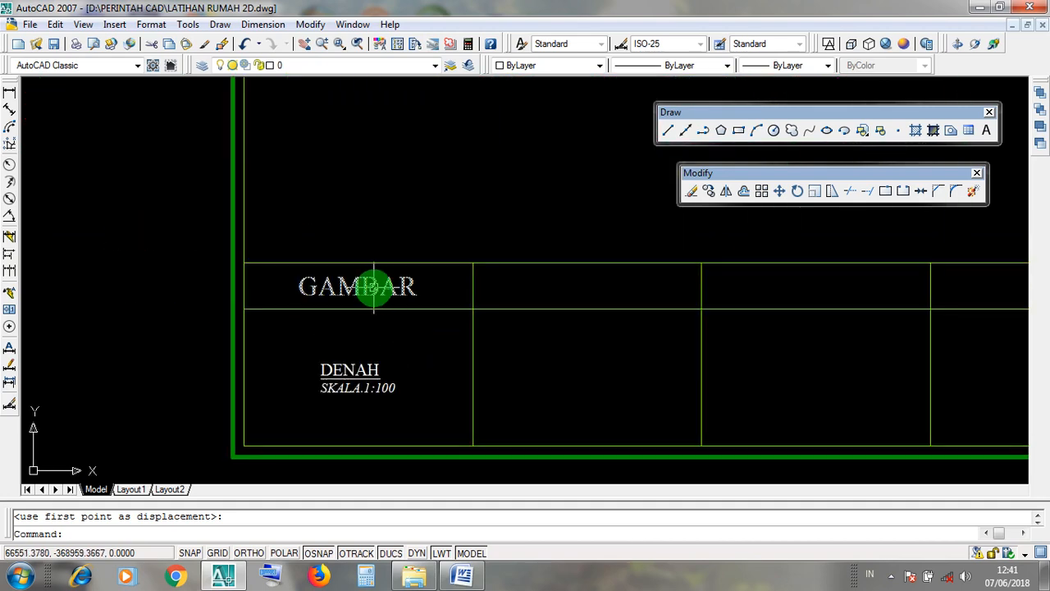
# Pick a few points around the title block, then minimise AutoCAD to the desktop.
pyautogui.click(631, 293)
pyautogui.click(551, 279)
pyautogui.click(624, 402)
pyautogui.click(520, 366)
pyautogui.click(566, 287)
pyautogui.click(569, 387)
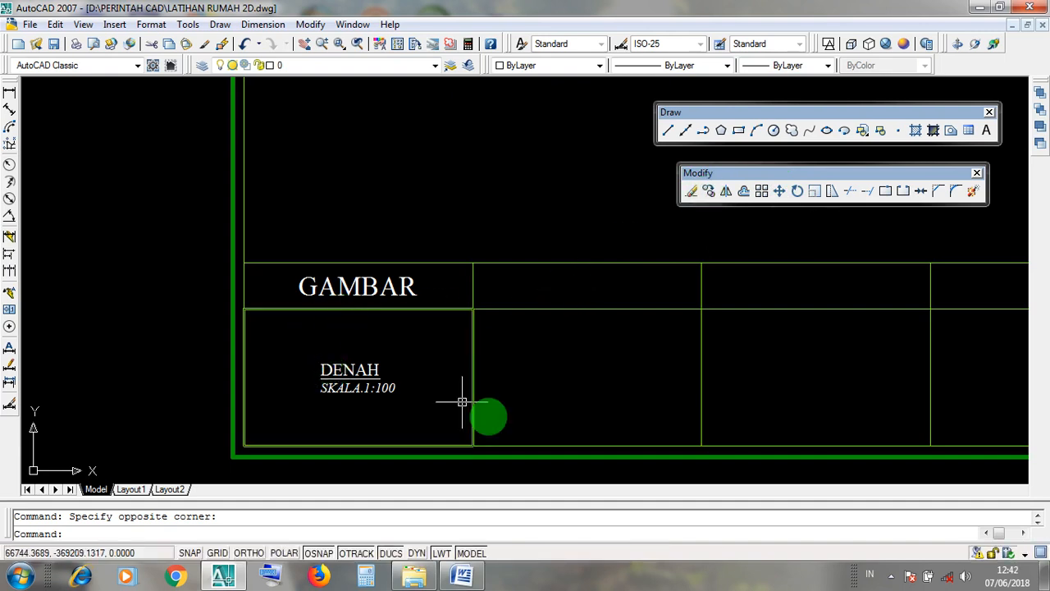
pyautogui.click(979, 8)
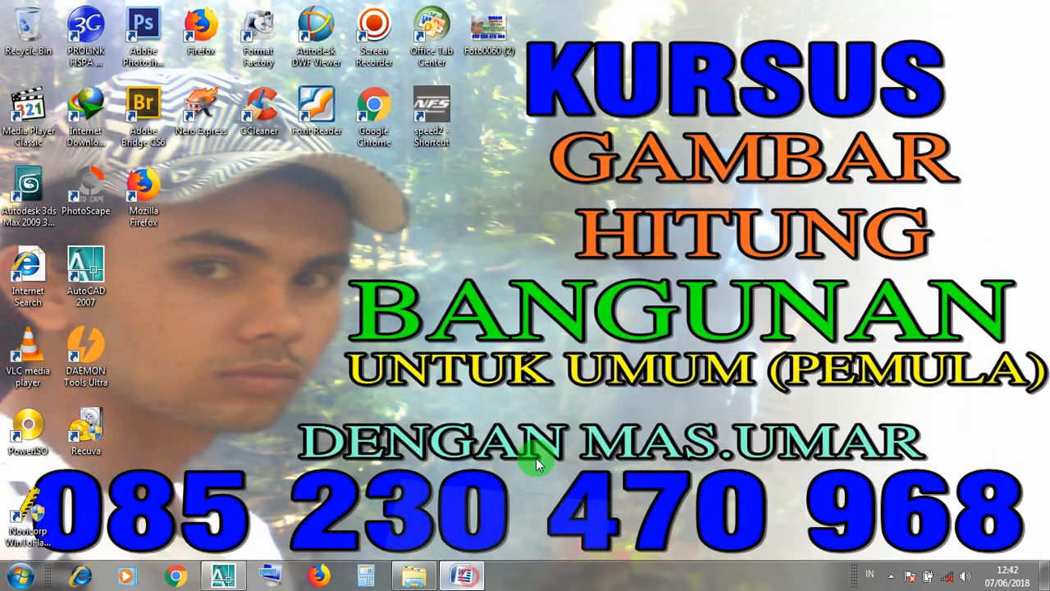
# Check the ORTHO note in the Word COPY notes, then return to the AutoCAD drawing.
pyautogui.click(462, 576)
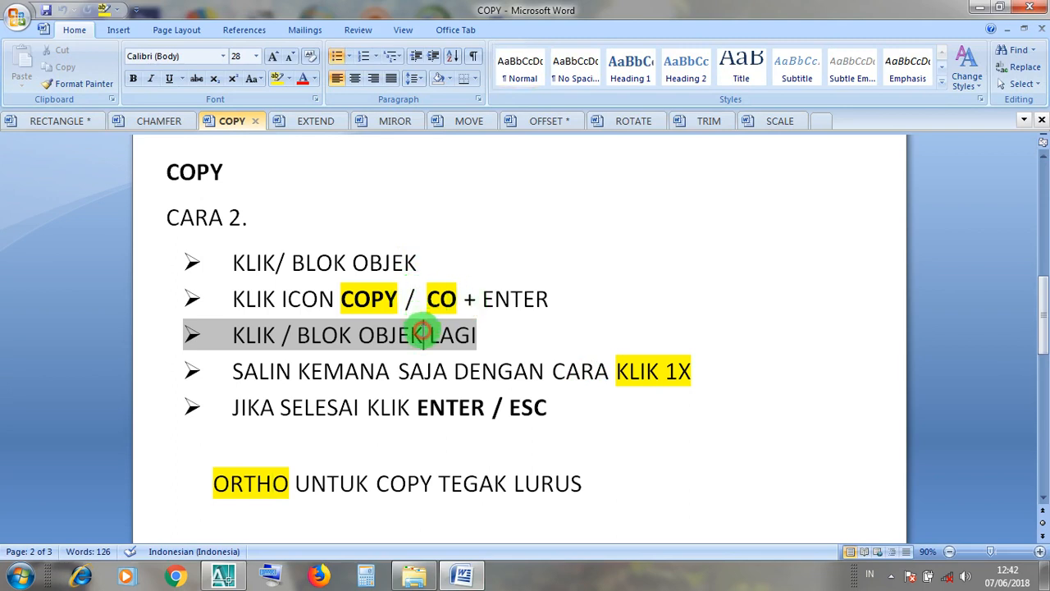
pyautogui.click(640, 371)
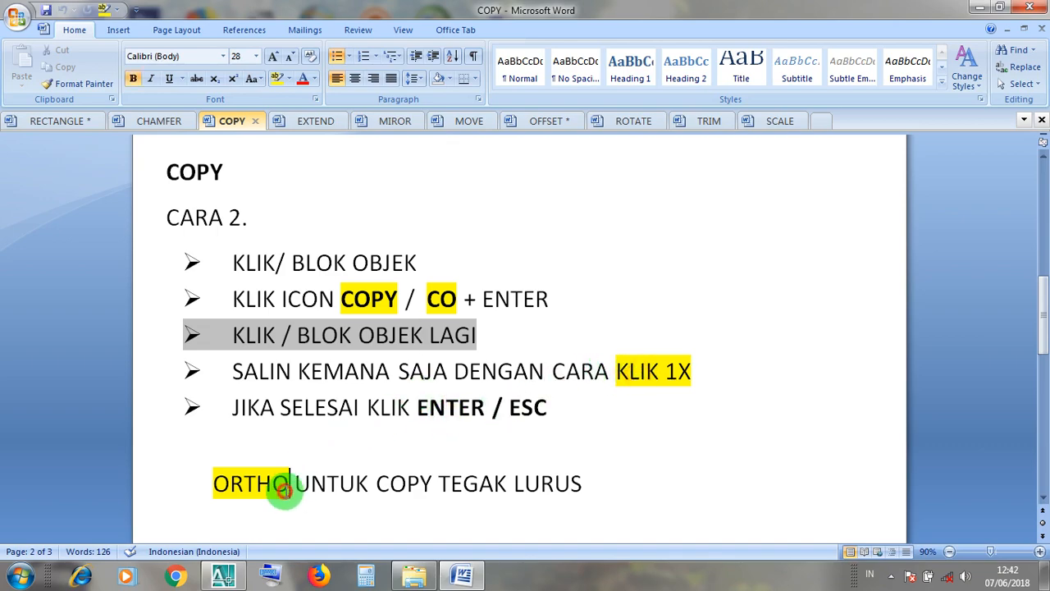
pyautogui.moveTo(287, 486); pyautogui.dragTo(206, 485)
pyautogui.click(977, 15)
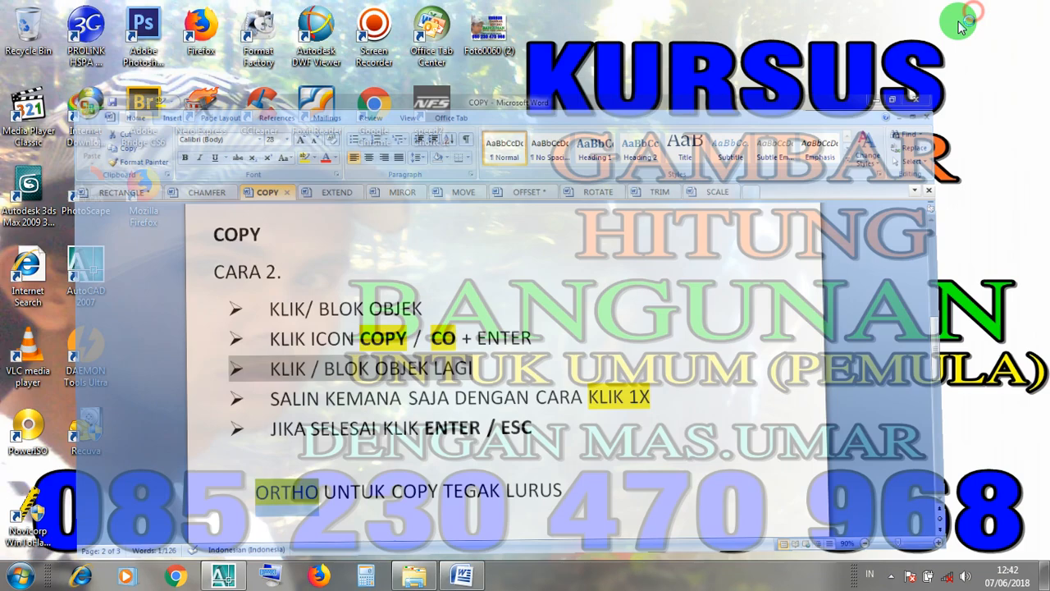
pyautogui.click(222, 576)
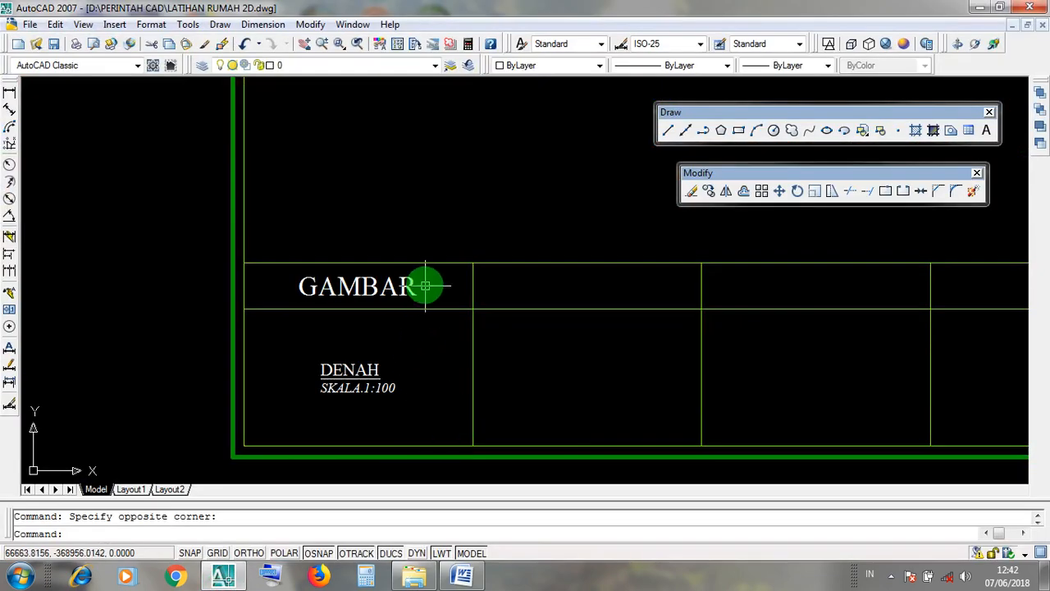
# Select both the DENAH / SKALA.1:100 label and the GAMBAR heading in the first title-block cell.
pyautogui.scroll(-5, 432, 407)
pyautogui.scroll(2, 465, 408)
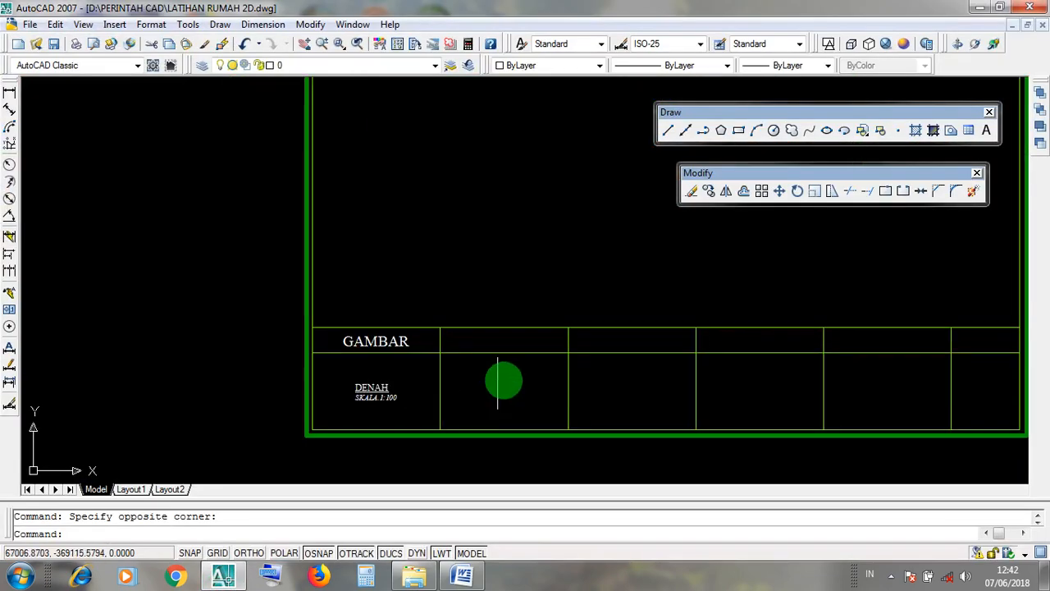
pyautogui.moveTo(503, 380); pyautogui.dragTo(446, 424, button='middle')
pyautogui.scroll(5, 322, 456)
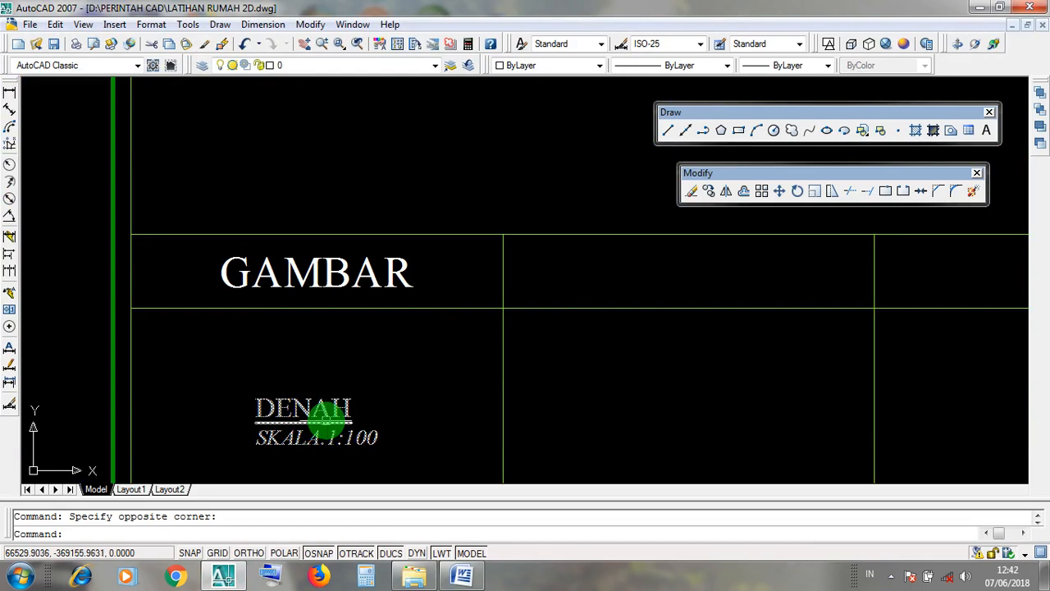
pyautogui.click(328, 402)
pyautogui.click(334, 287)
pyautogui.click(451, 264)
pyautogui.click(375, 269)
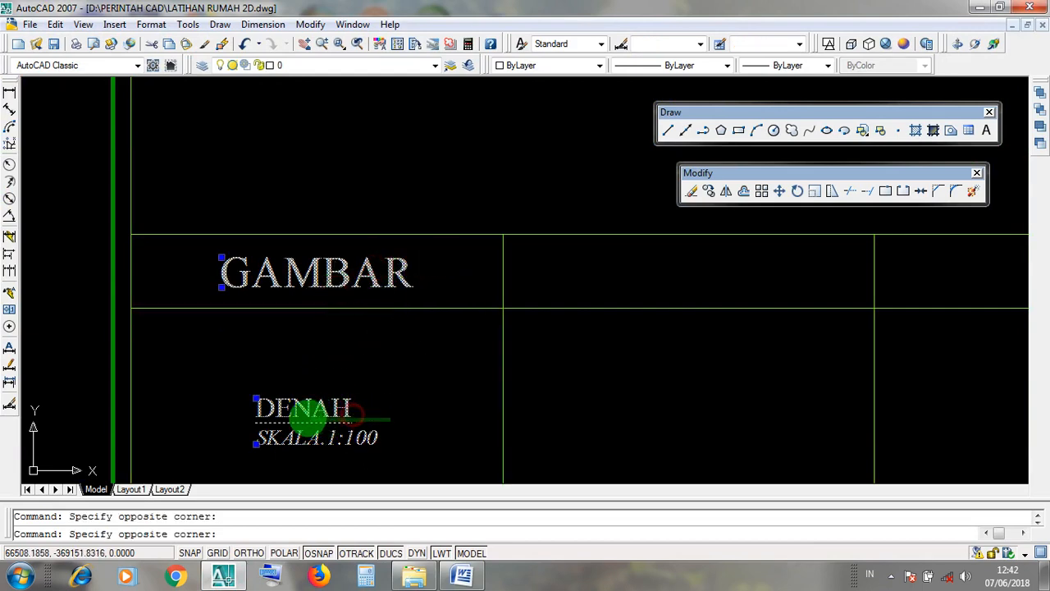
pyautogui.scroll(-1, 374, 419)
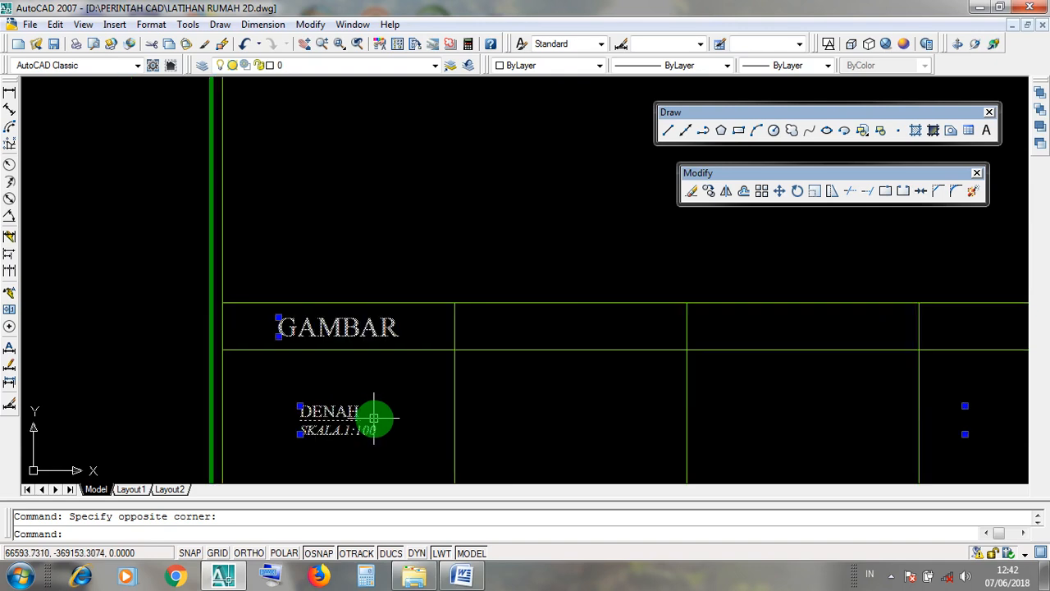
pyautogui.moveTo(390, 361); pyautogui.dragTo(320, 330, button='middle')
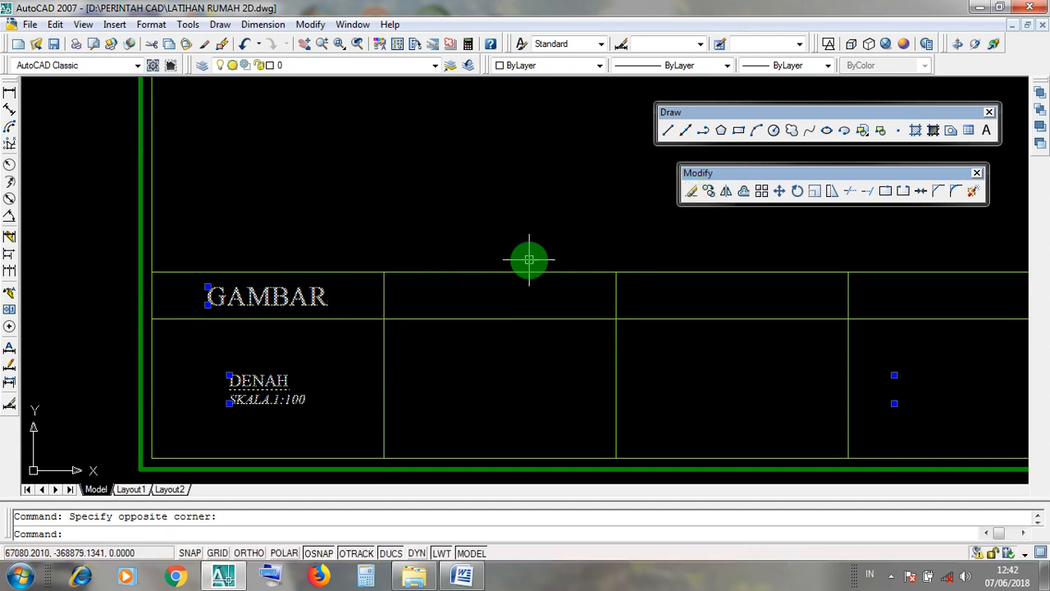
# Turn Ortho mode on, cancelling the copy just started.
pyautogui.click(713, 194)
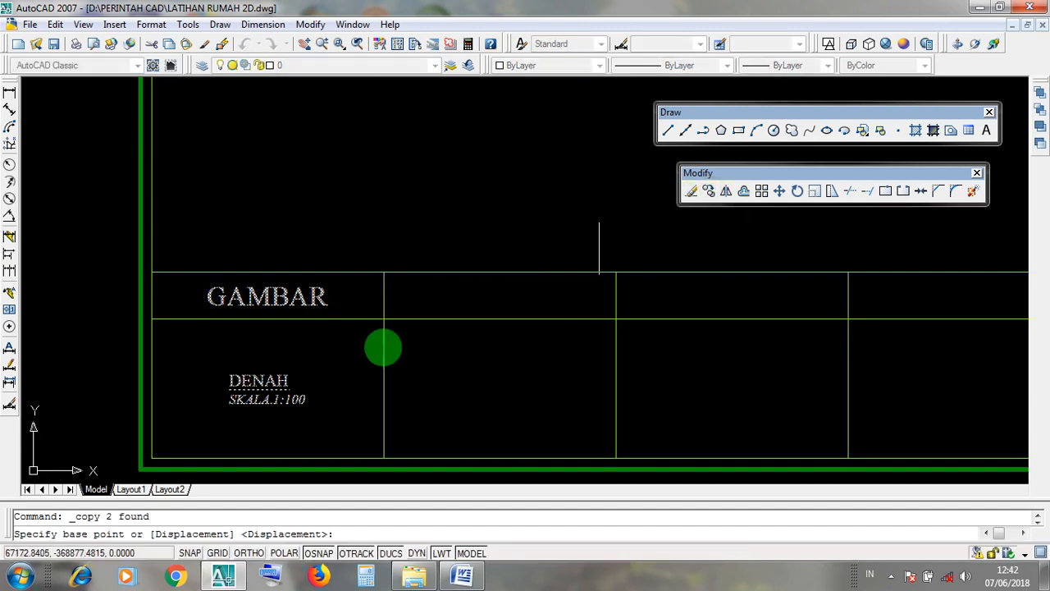
pyautogui.click(250, 553)
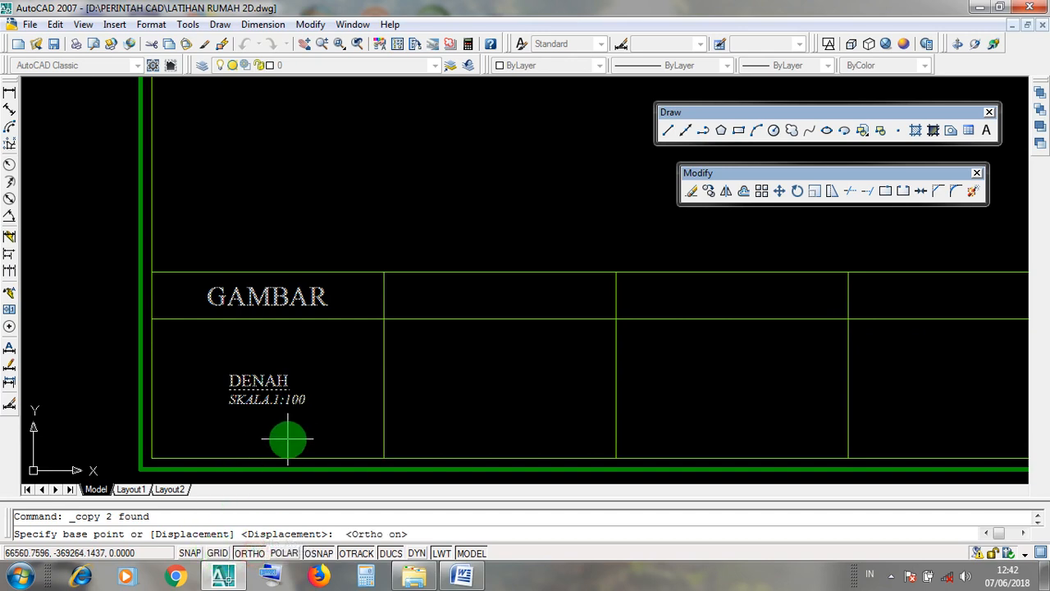
pyautogui.press('Escape')
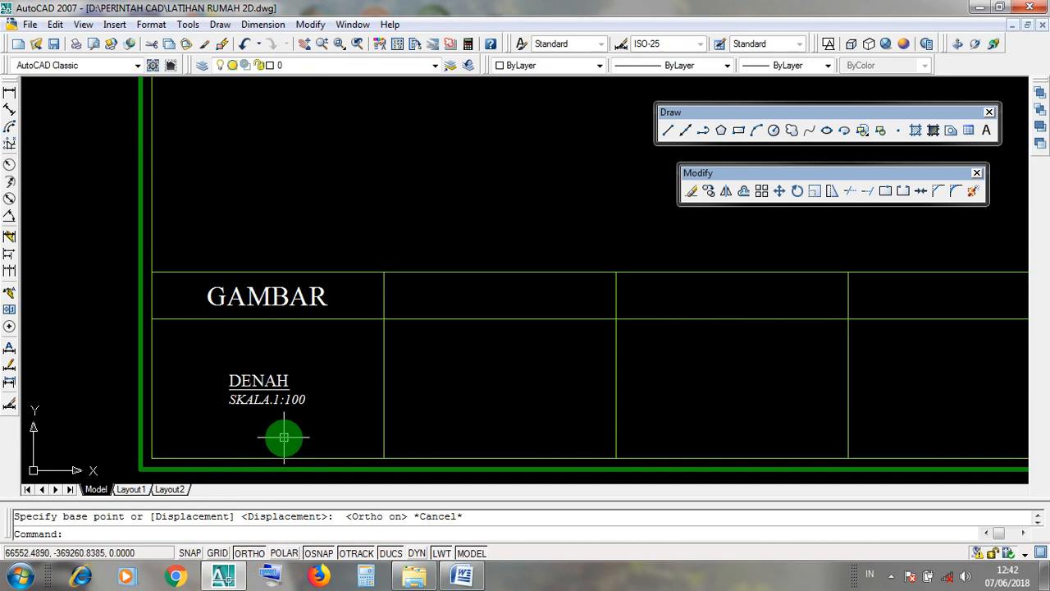
pyautogui.click(251, 554)
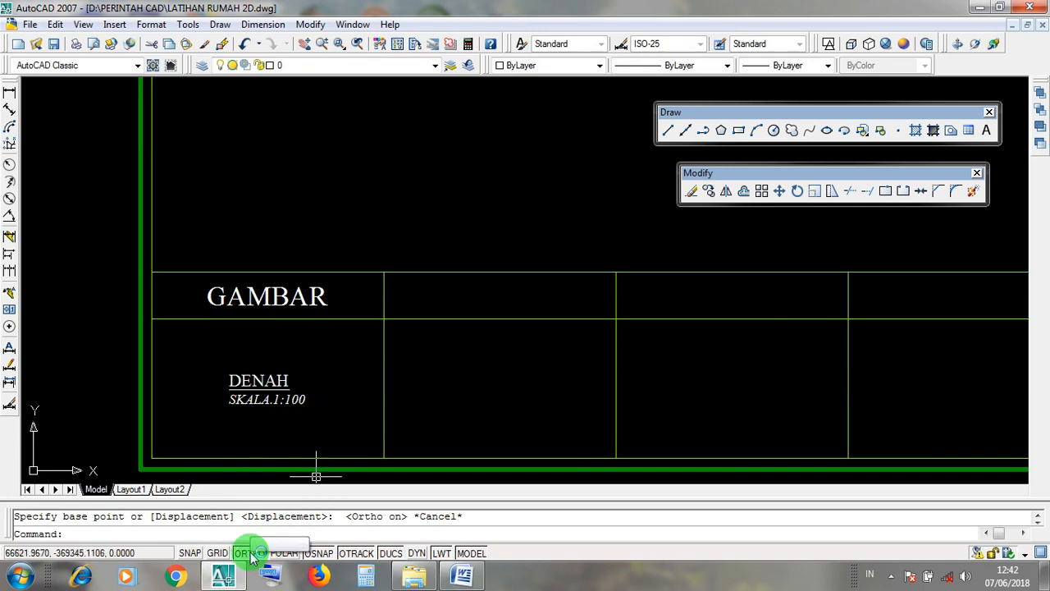
# Recentre the title block and reselect the DENAH / SKALA.1:100 label.
pyautogui.click(276, 469)
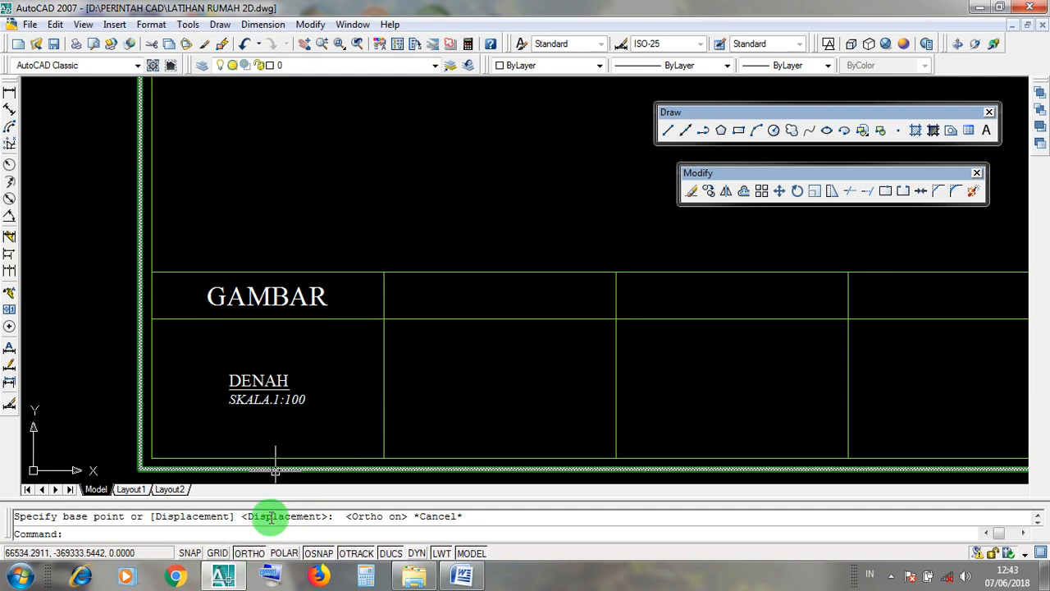
pyautogui.moveTo(357, 380); pyautogui.dragTo(389, 358, button='middle')
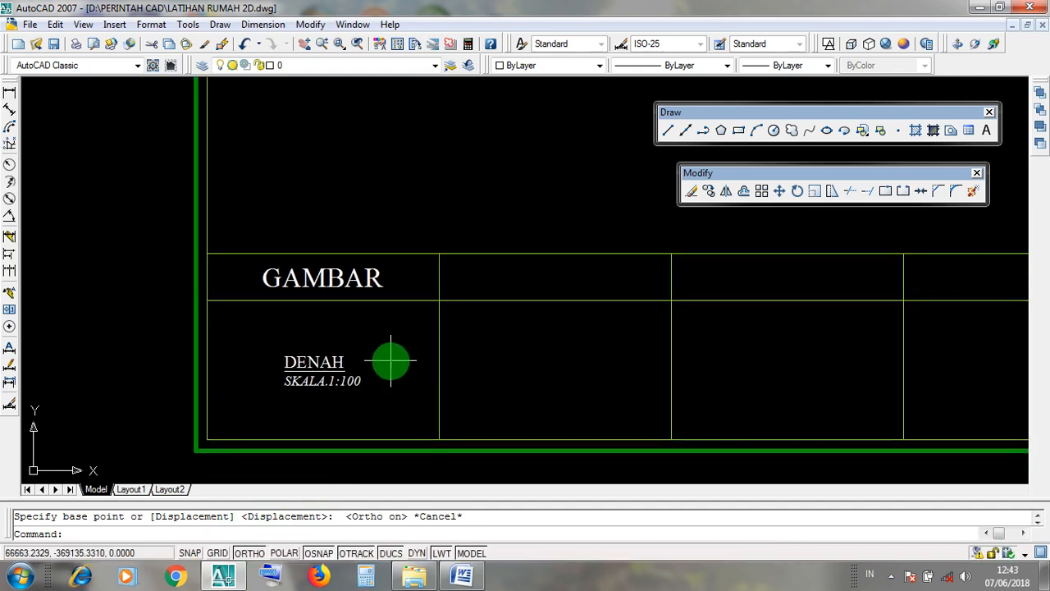
pyautogui.click(329, 366)
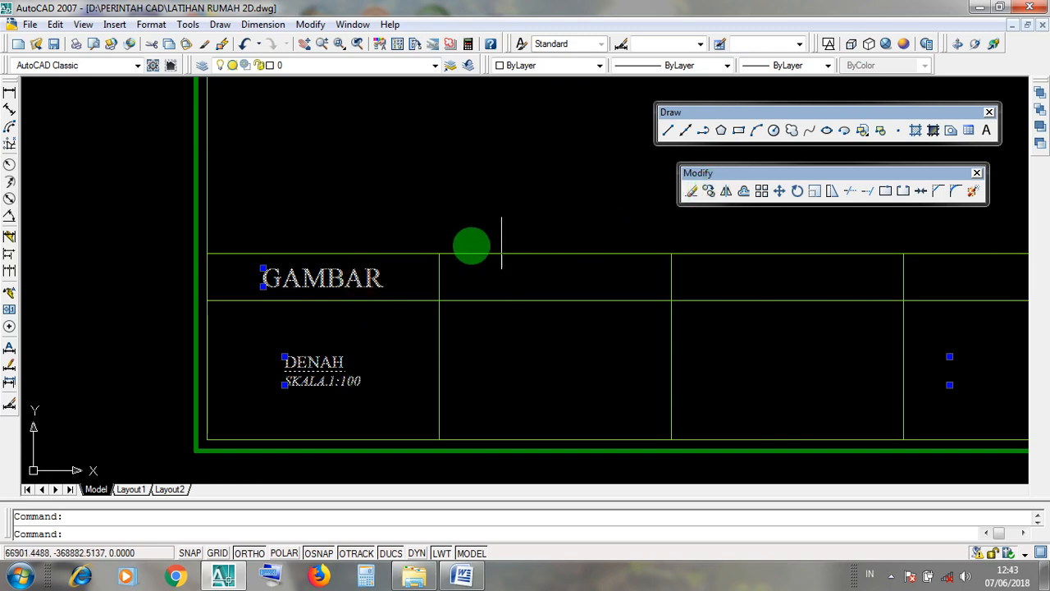
# Reselect the GAMBAR heading and DENAH / SKALA.1:100 label.
pyautogui.click(403, 278)
pyautogui.click(345, 276)
pyautogui.click(364, 361)
pyautogui.click(317, 364)
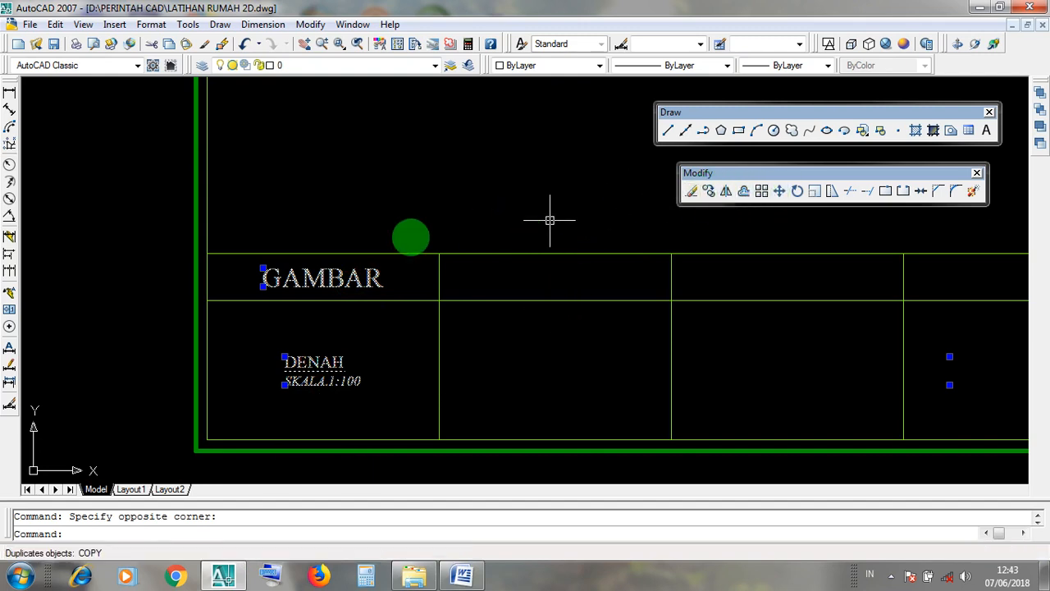
# Copy both texts straight across into the second title-block cell.
pyautogui.click(710, 192)
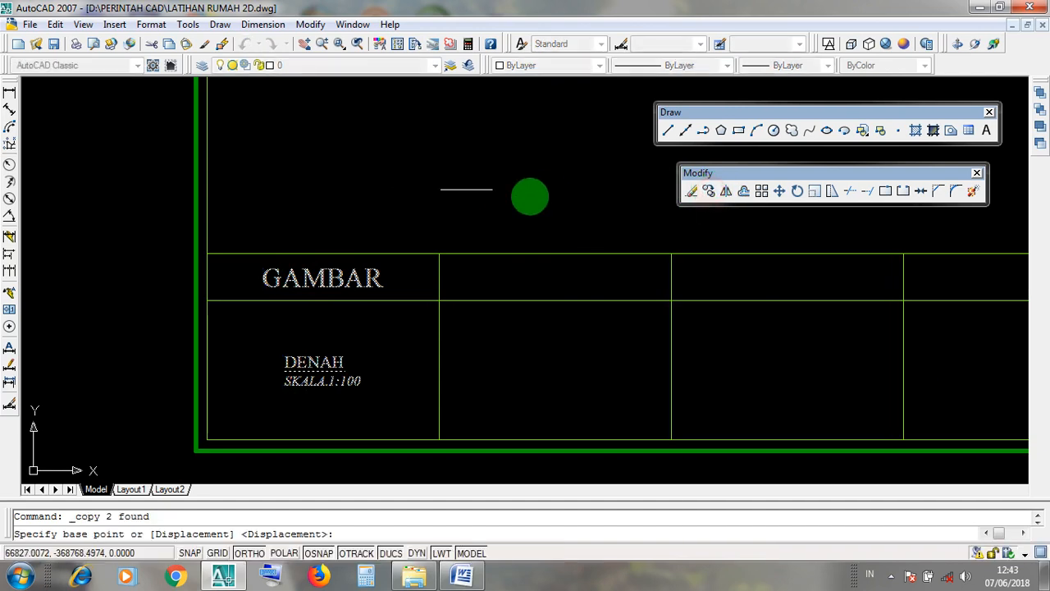
pyautogui.moveTo(500, 197); pyautogui.dragTo(397, 248, button='middle')
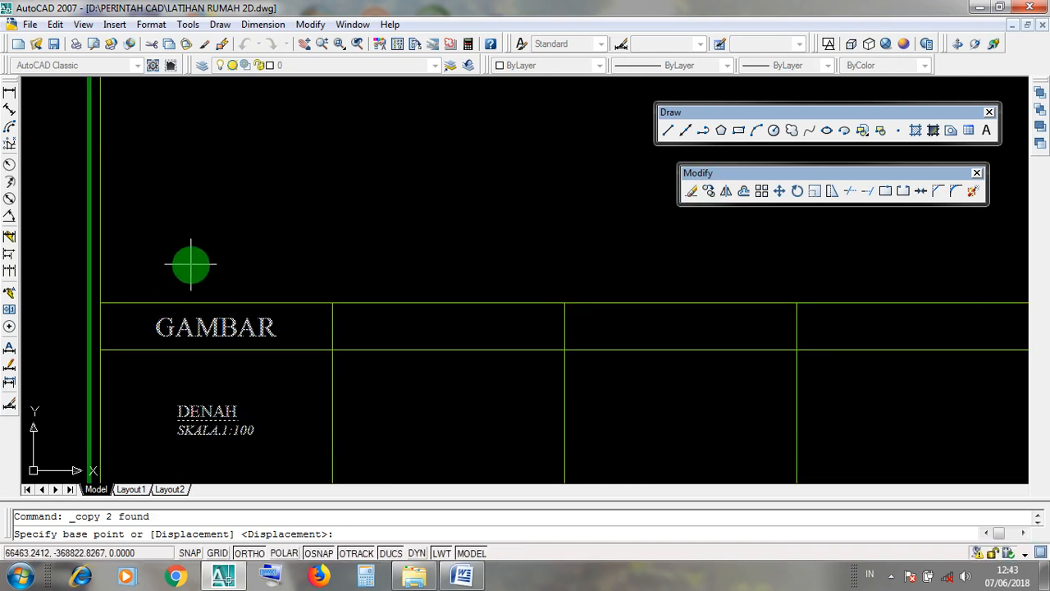
pyautogui.click(191, 255)
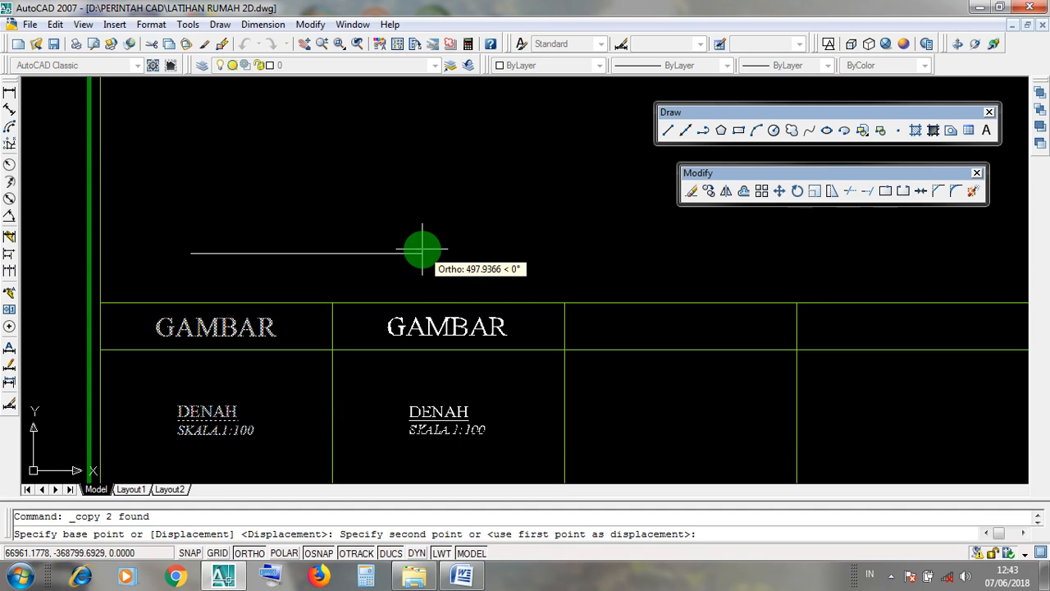
pyautogui.click(422, 248)
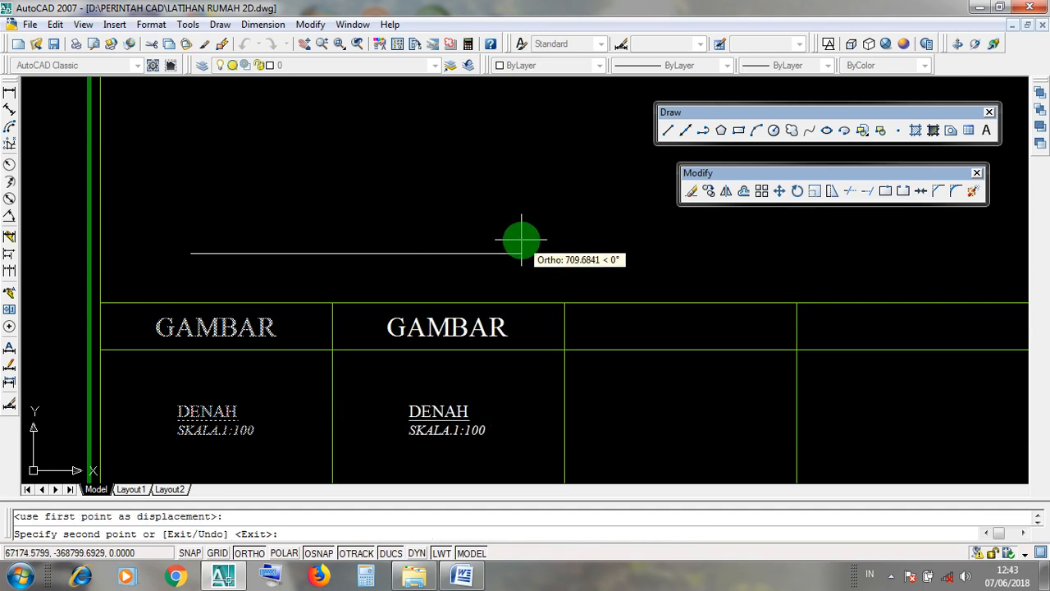
pyautogui.moveTo(522, 239); pyautogui.dragTo(453, 199, button='middle')
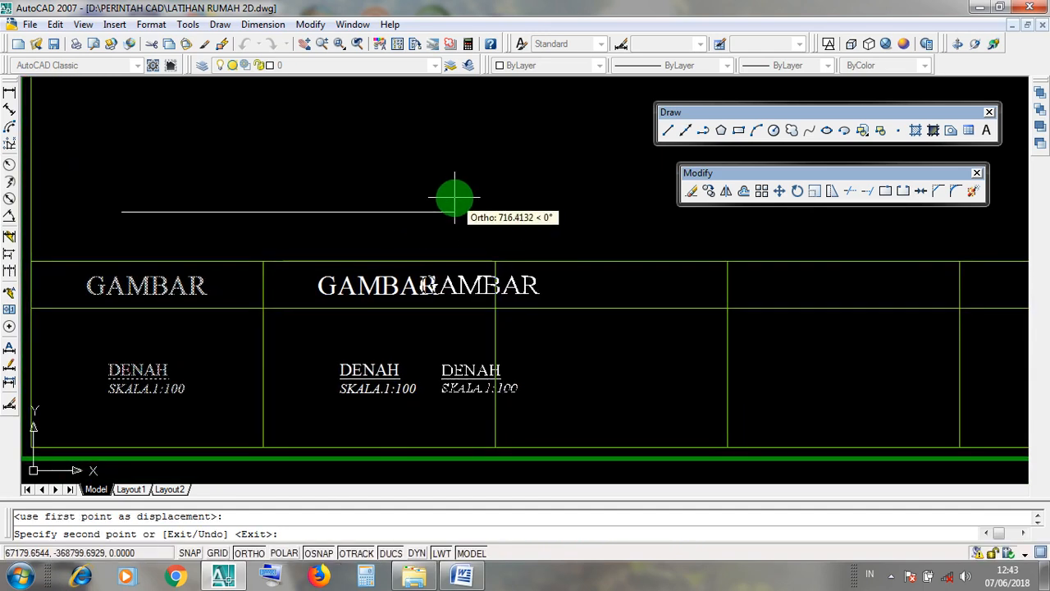
pyautogui.scroll(-4, 459, 204)
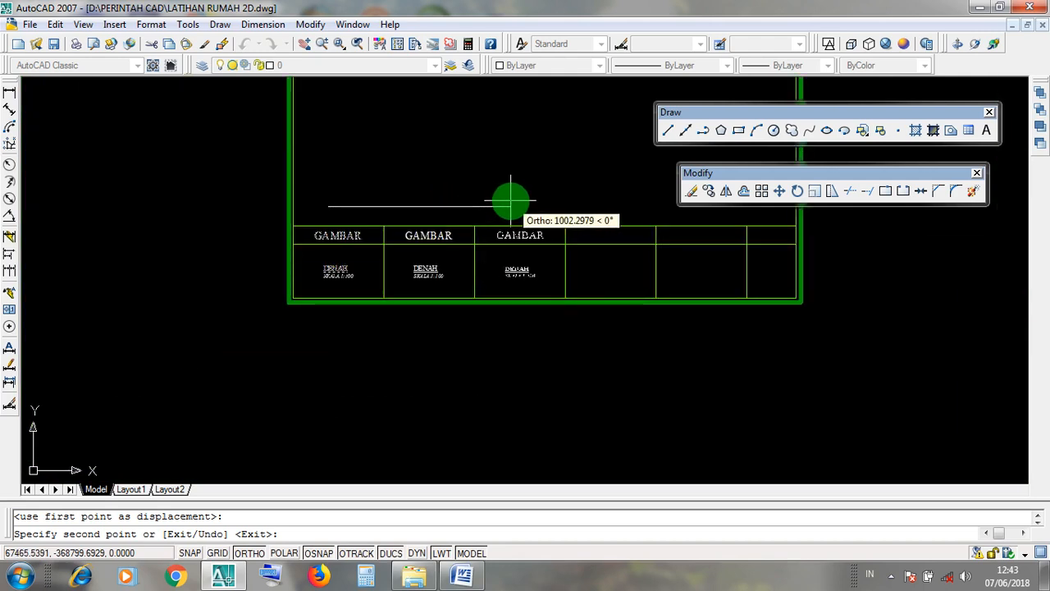
pyautogui.press('Return')
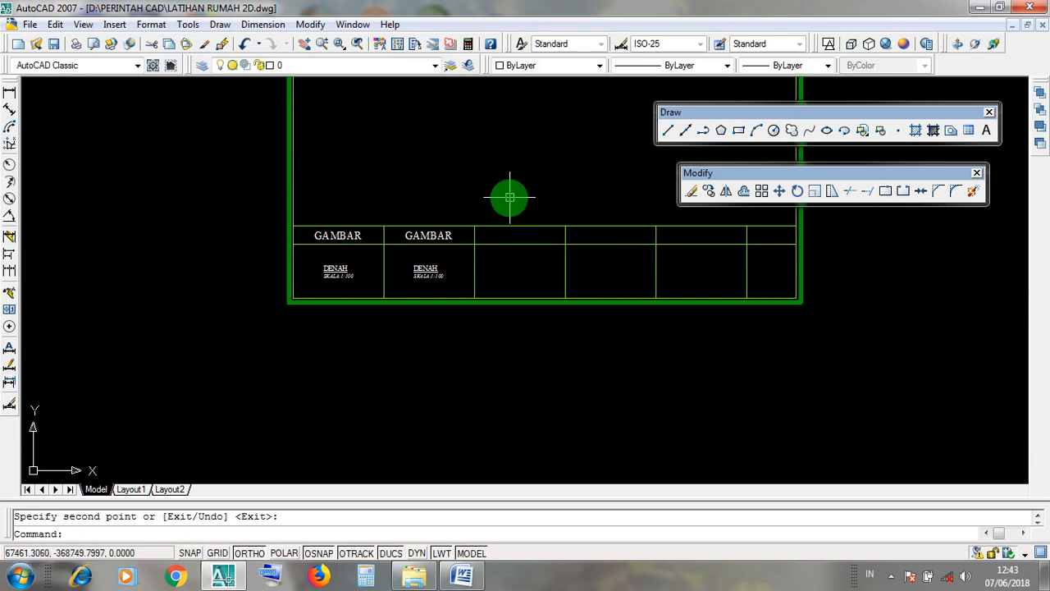
pyautogui.scroll(3, 394, 198)
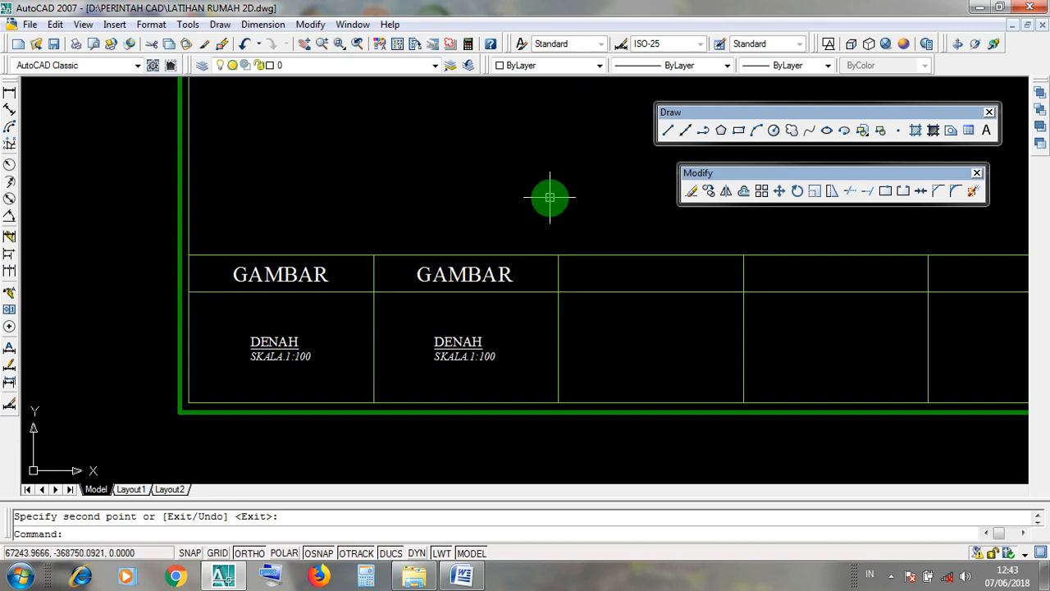
pyautogui.scroll(1, 550, 197)
pyautogui.scroll(-10, 539, 287)
pyautogui.scroll(8, 544, 199)
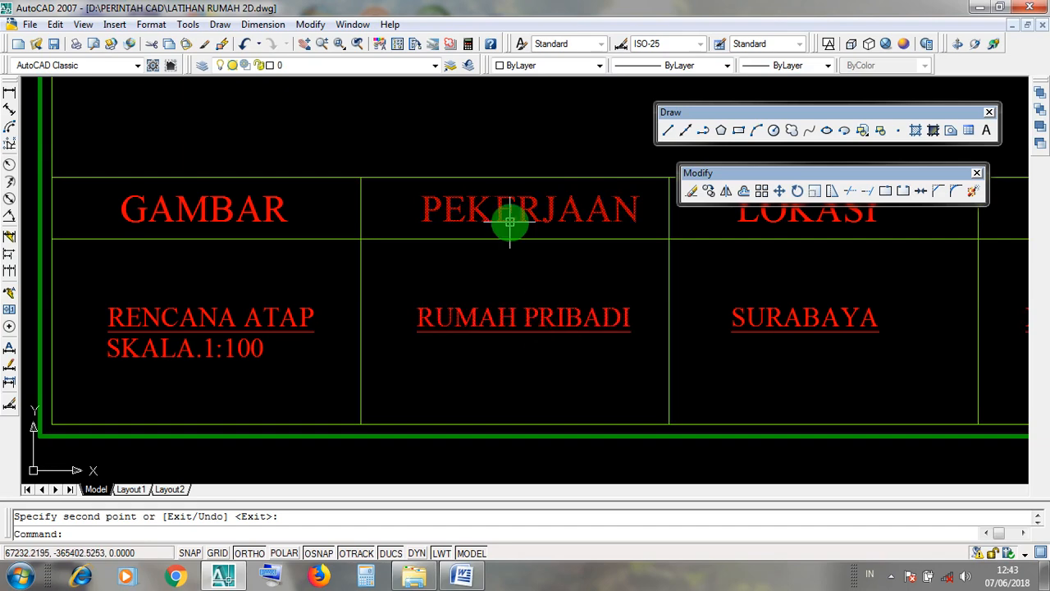
pyautogui.scroll(-7, 510, 224)
pyautogui.scroll(7, 514, 319)
pyautogui.scroll(3, 447, 201)
pyautogui.scroll(2, 485, 205)
pyautogui.moveTo(507, 223); pyautogui.dragTo(533, 352, button='middle')
pyautogui.scroll(-2, 536, 347)
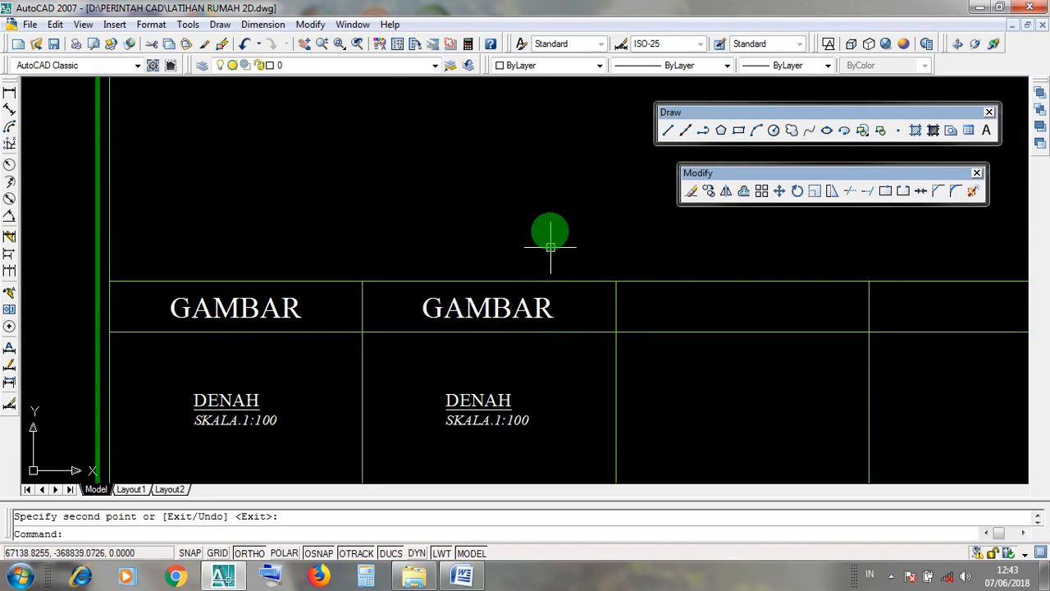
# Retype the second-column GAMBAR heading as PEKERJAAN.
pyautogui.click(526, 307)
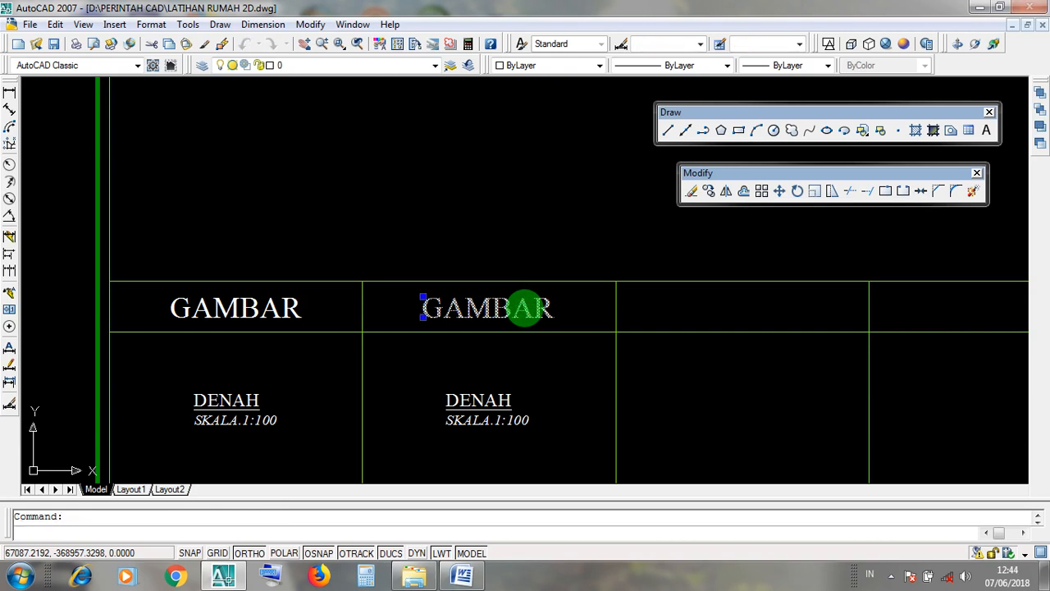
pyautogui.doubleClick(525, 307)
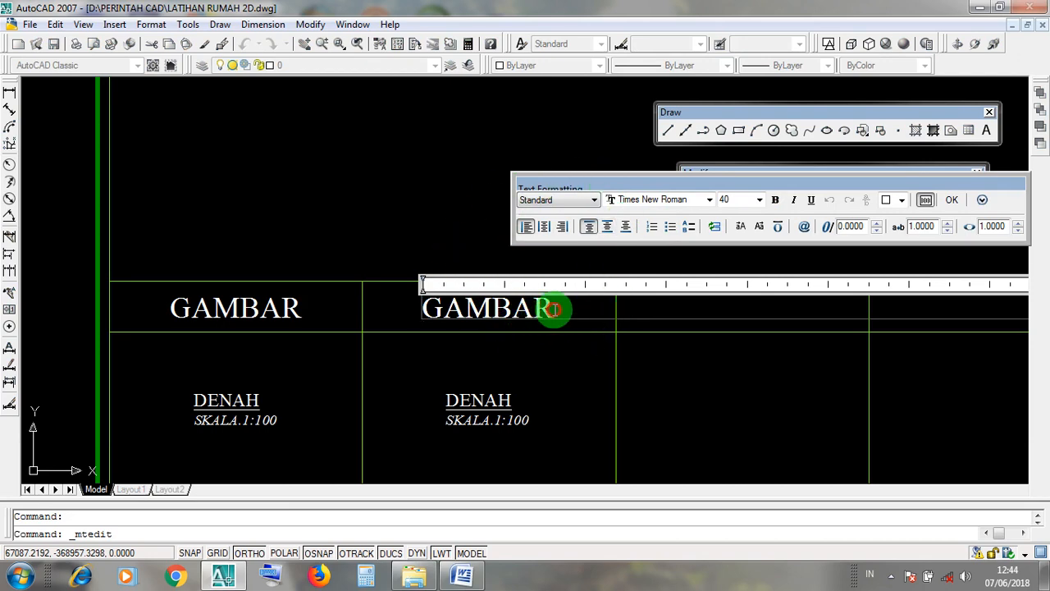
pyautogui.moveTo(554, 309); pyautogui.dragTo(422, 309)
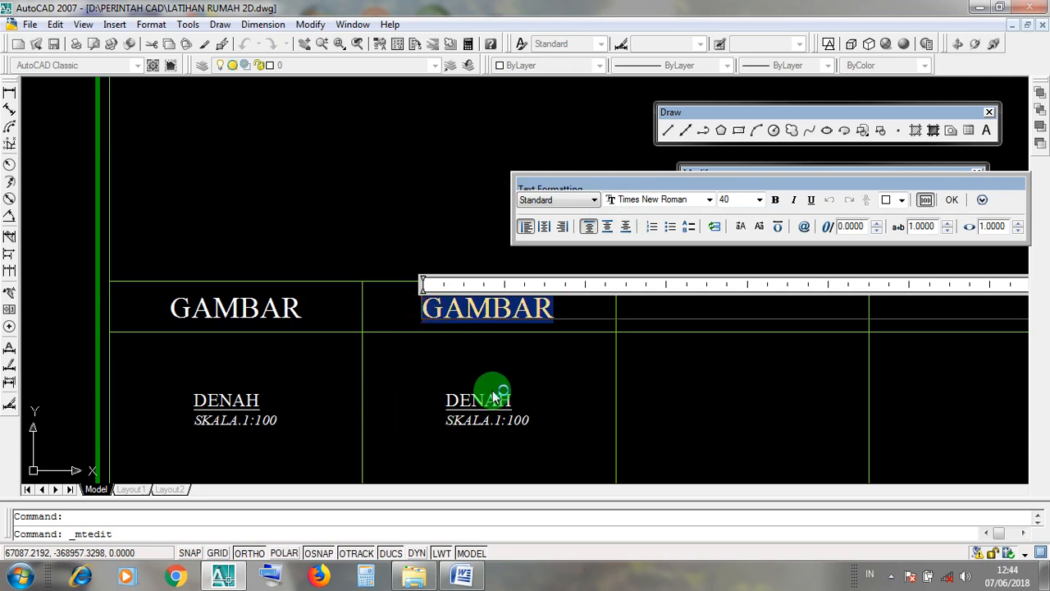
pyautogui.write('PEKERJAAN')
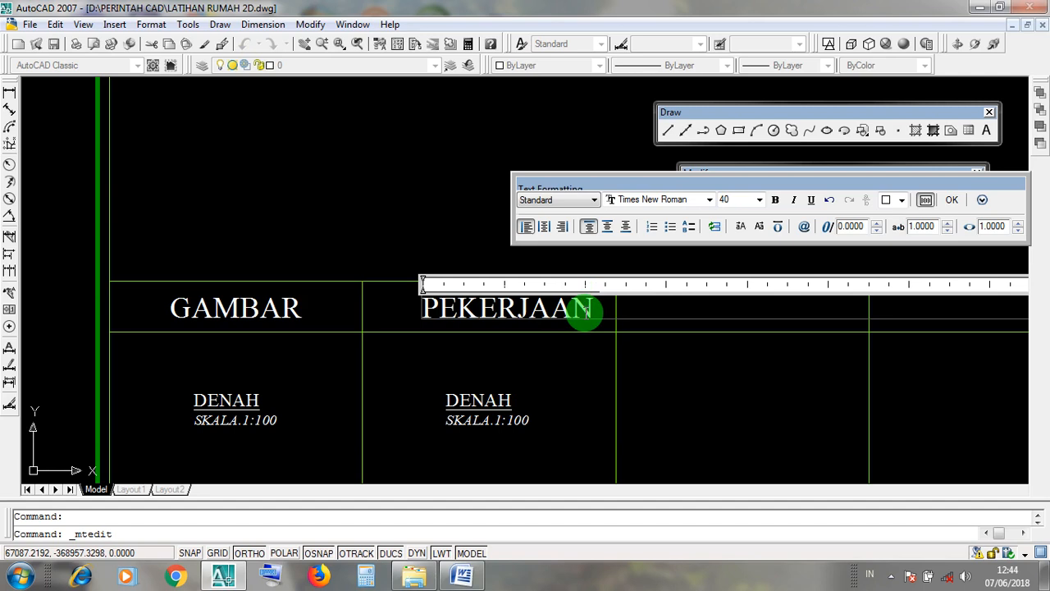
pyautogui.click(952, 206)
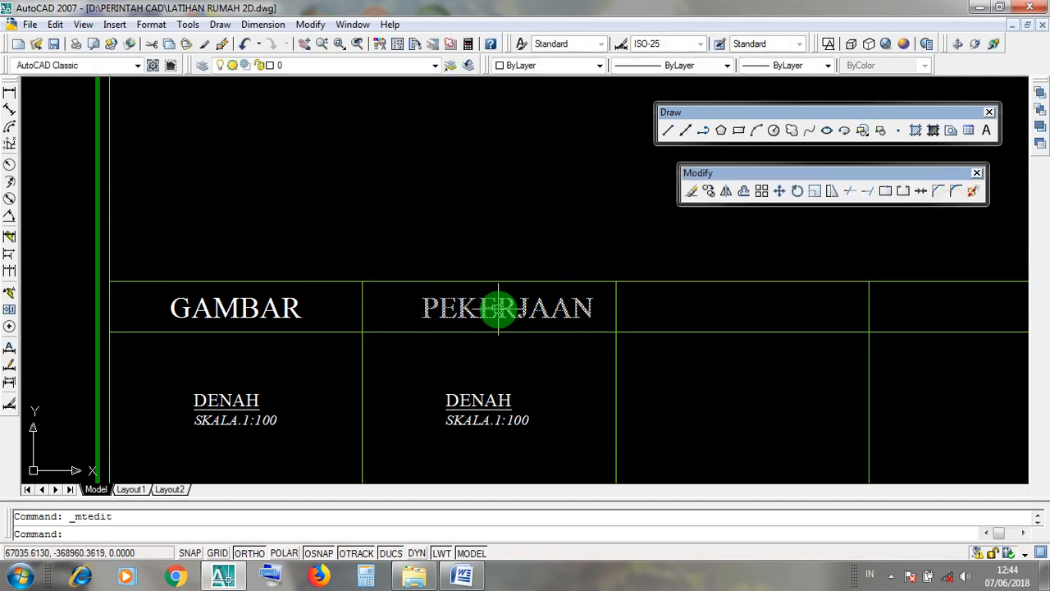
pyautogui.moveTo(647, 368); pyautogui.dragTo(665, 308, button='middle')
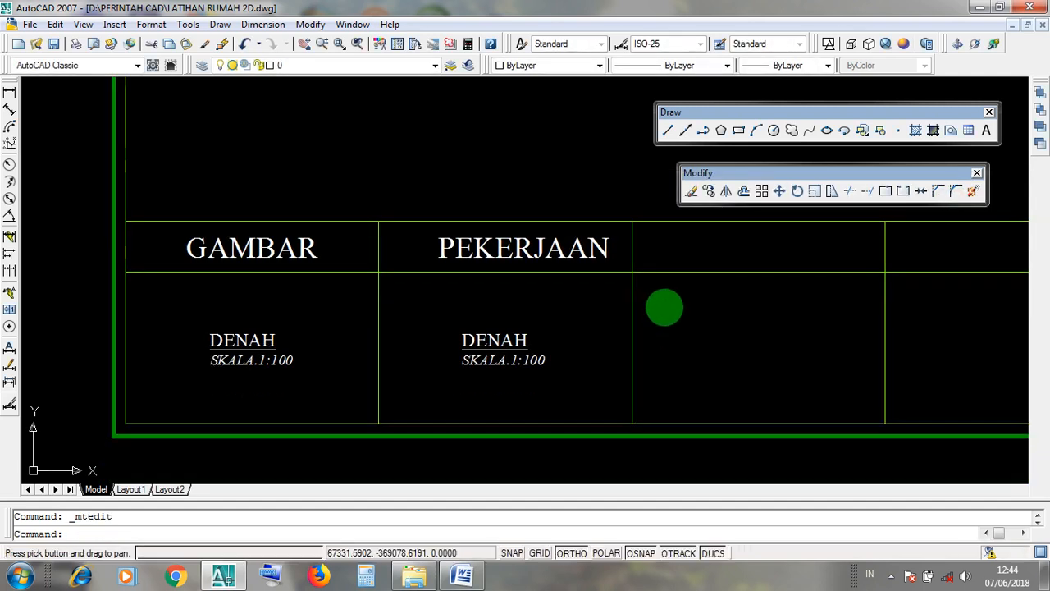
# Replace both lines of the copied DENAH / SKALA.1:100 text with RUMAH PRIBADI.
pyautogui.click(532, 359)
pyautogui.doubleClick(532, 360)
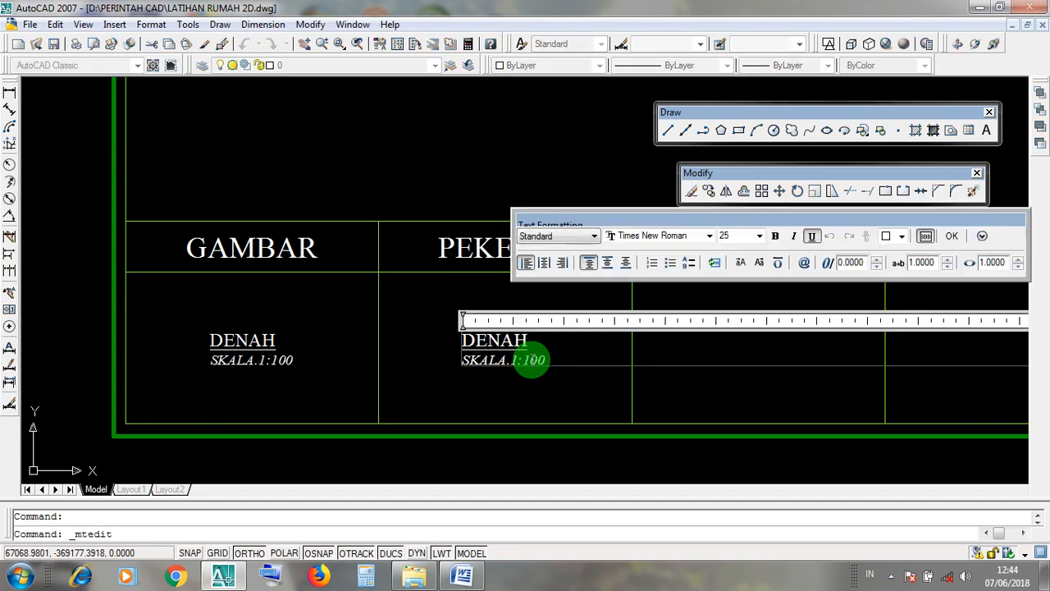
pyautogui.scroll(3, 532, 359)
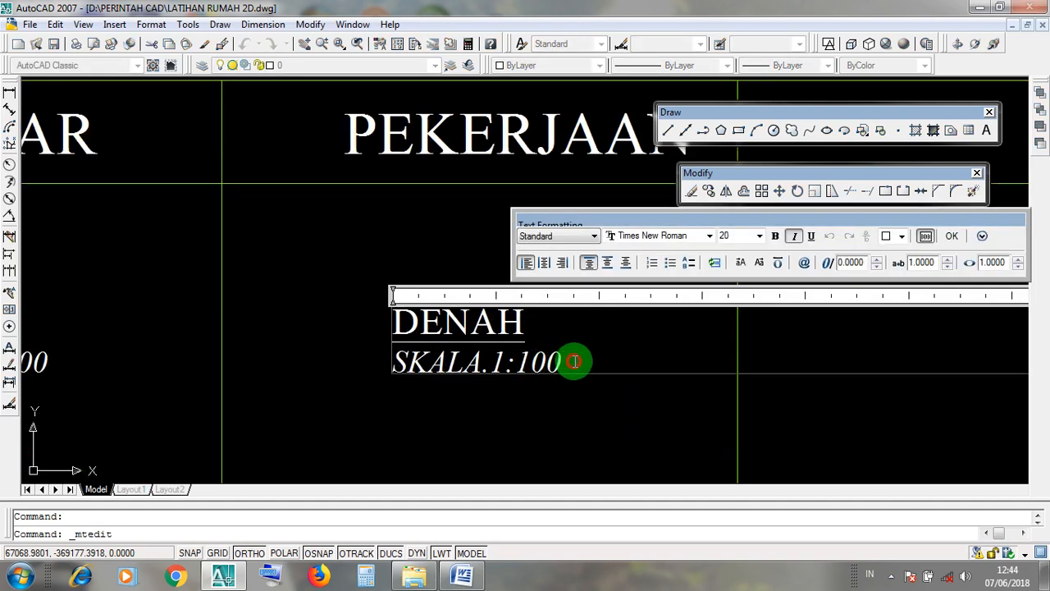
pyautogui.moveTo(575, 361); pyautogui.dragTo(387, 323)
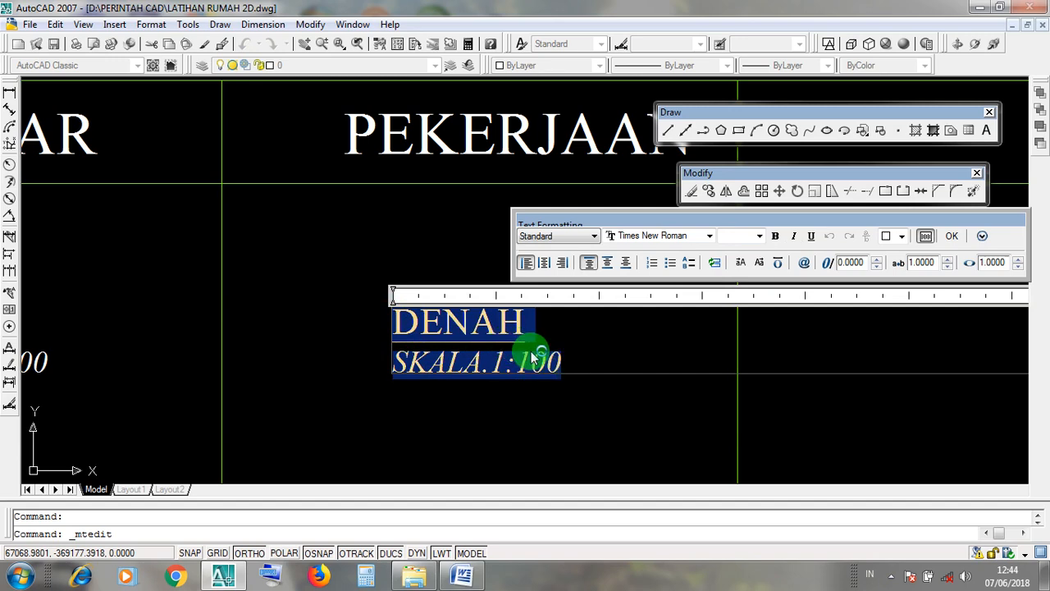
pyautogui.write('RUMAH')
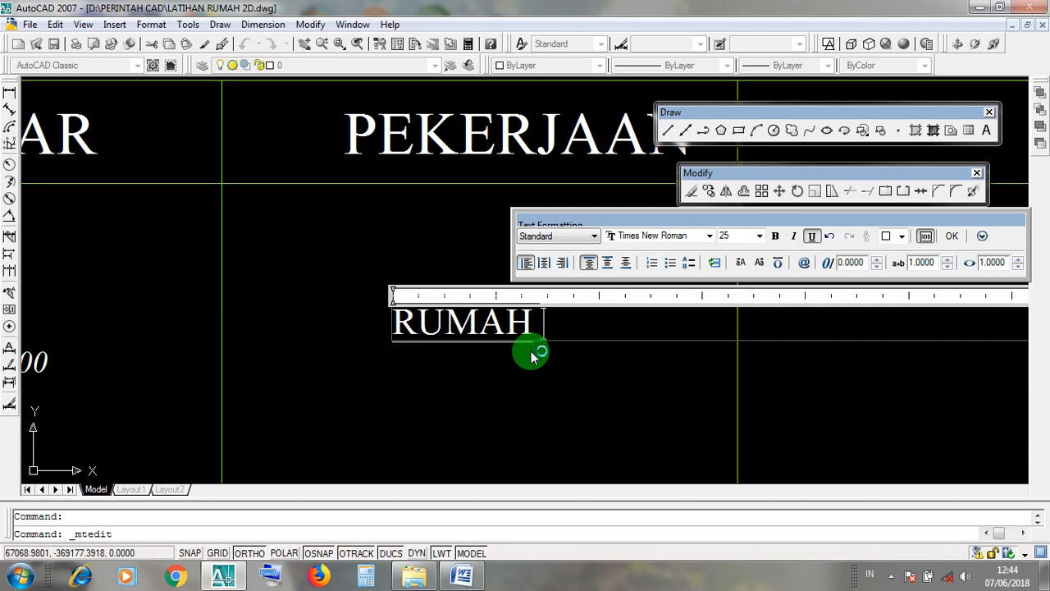
pyautogui.write(' PRIBADI')
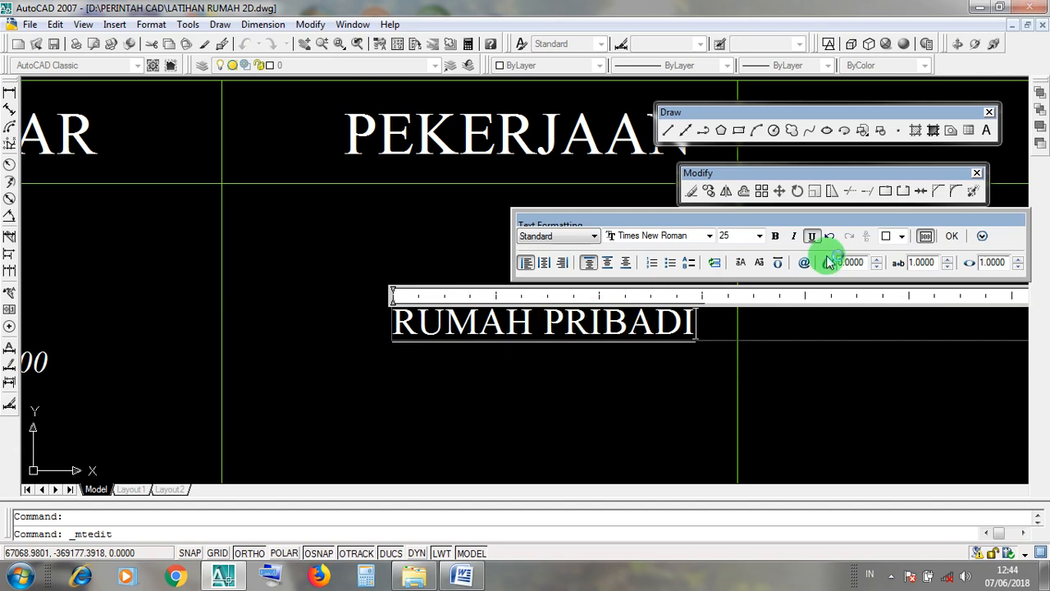
pyautogui.click(952, 239)
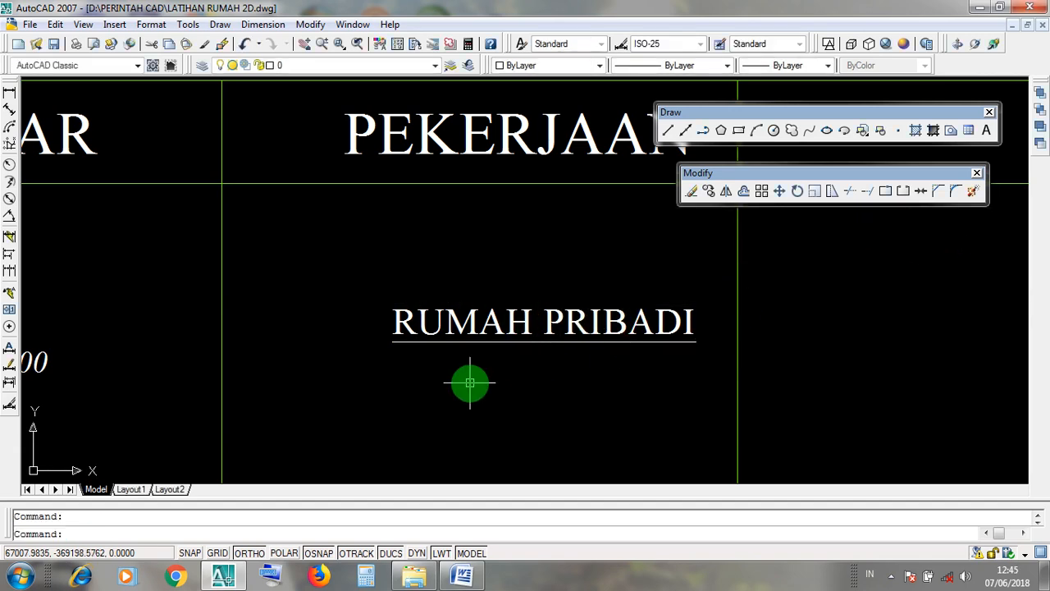
# Select the new RUMAH PRIBADI text in the title block.
pyautogui.scroll(-3, 468, 380)
pyautogui.scroll(2, 485, 408)
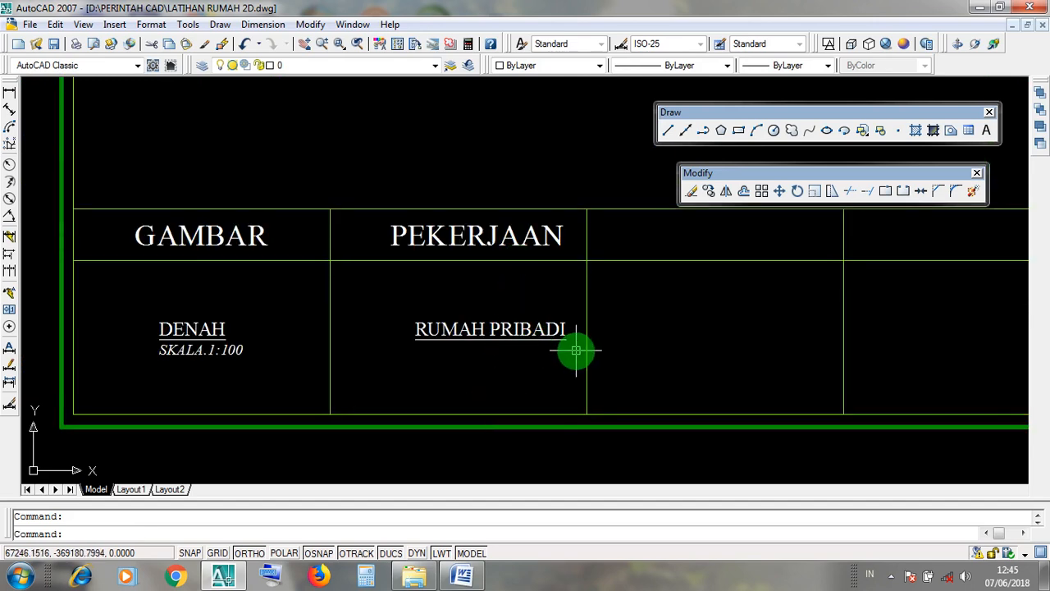
pyautogui.moveTo(629, 339); pyautogui.dragTo(589, 359, button='middle')
pyautogui.click(459, 359)
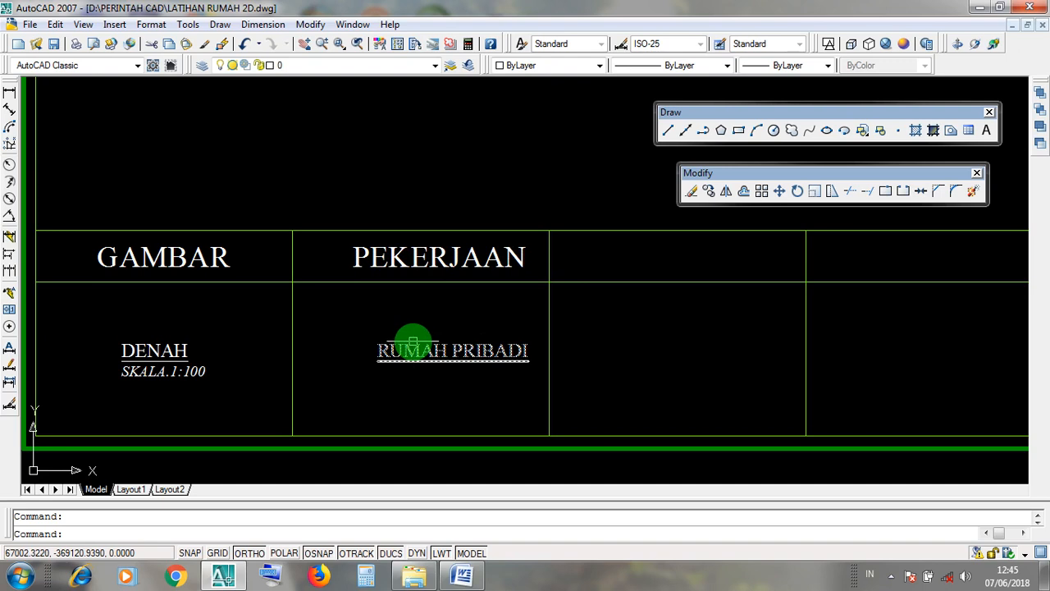
pyautogui.moveTo(496, 350); pyautogui.dragTo(494, 368, button='middle')
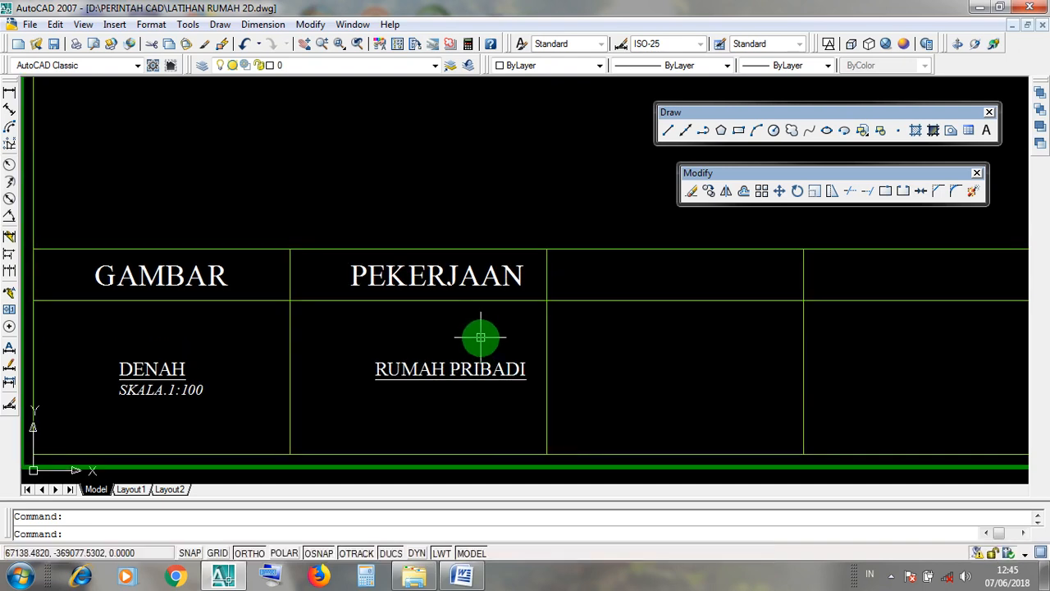
pyautogui.scroll(-2, 481, 337)
pyautogui.scroll(2, 480, 336)
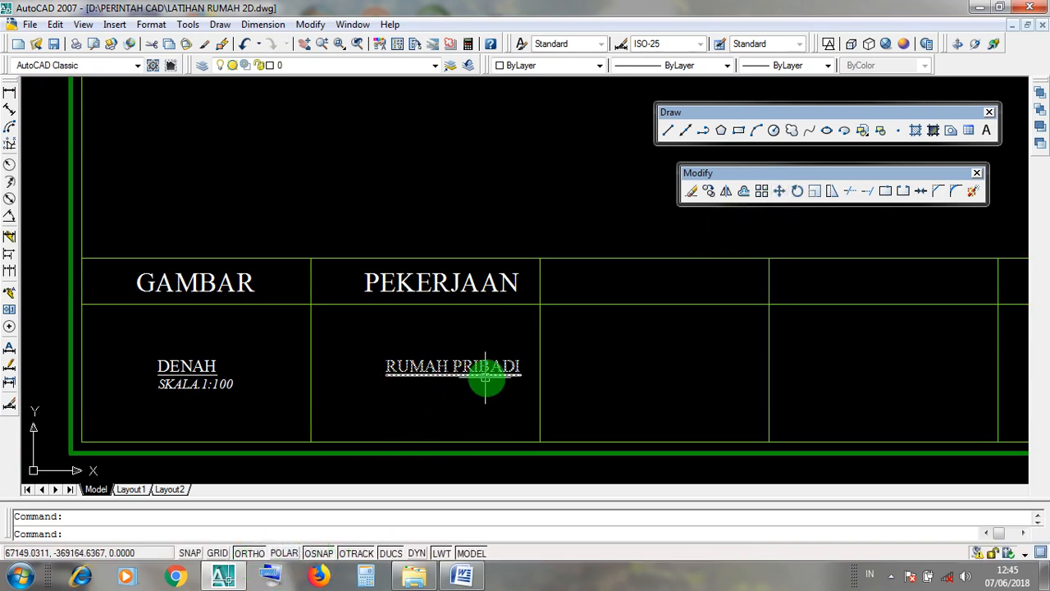
pyautogui.moveTo(436, 350); pyautogui.dragTo(438, 356, button='middle')
pyautogui.click(454, 390)
pyautogui.click(440, 359)
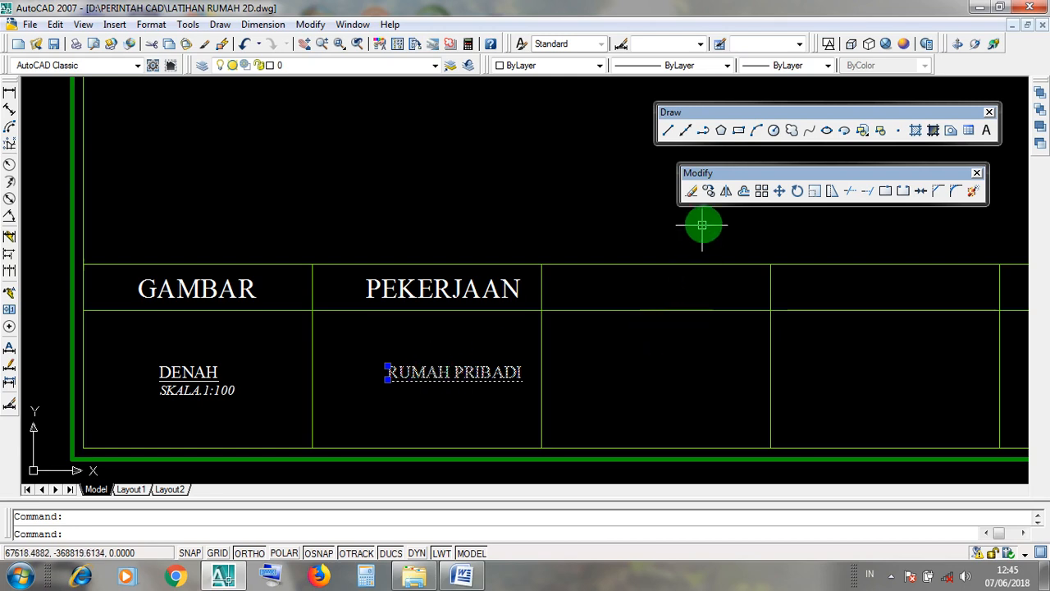
# Shift RUMAH PRIBADI left within its title-block cell.
pyautogui.click(782, 191)
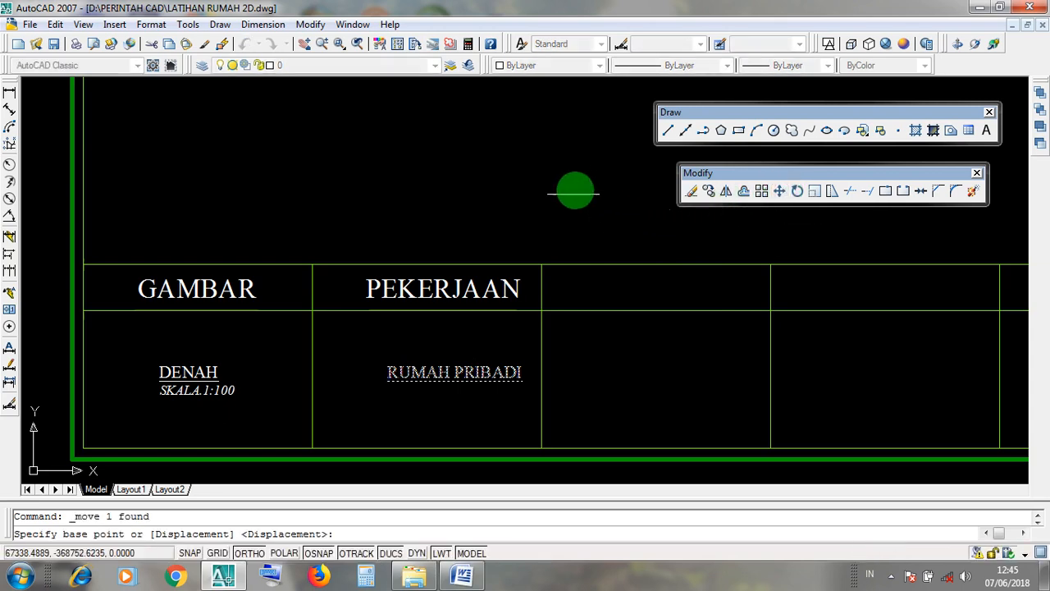
pyautogui.click(588, 188)
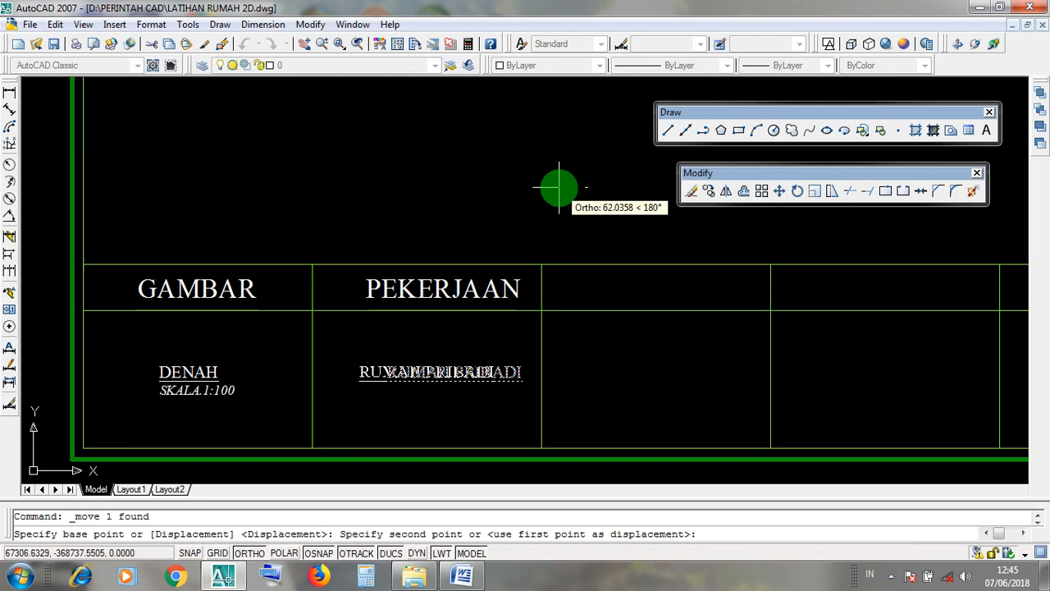
pyautogui.click(559, 187)
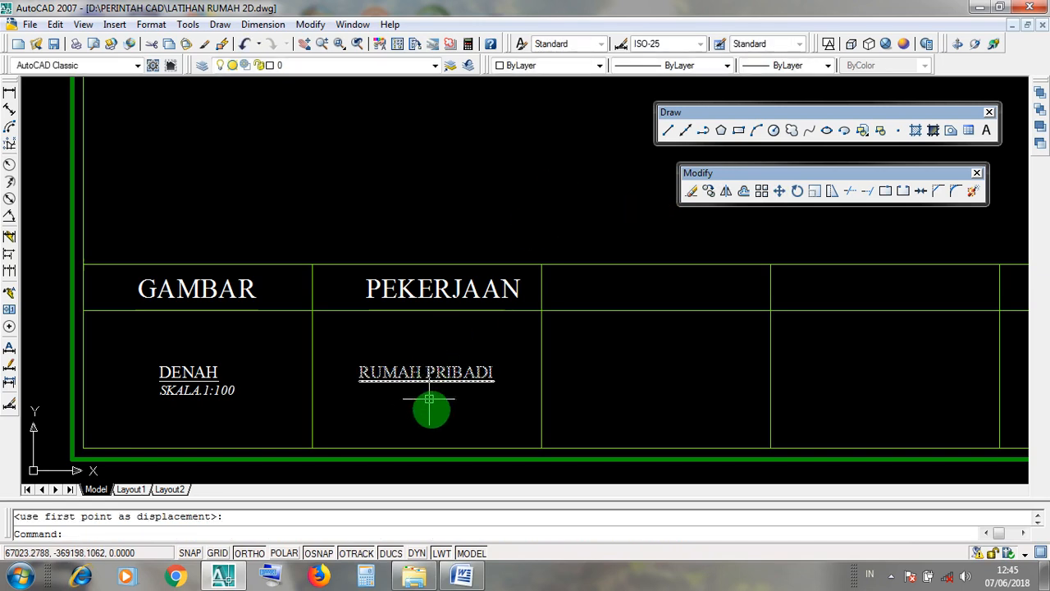
pyautogui.scroll(2, 516, 297)
# Select PEKERJAAN and shift it left to centre it above RUMAH PRIBADI.
pyautogui.click(525, 297)
pyautogui.click(497, 287)
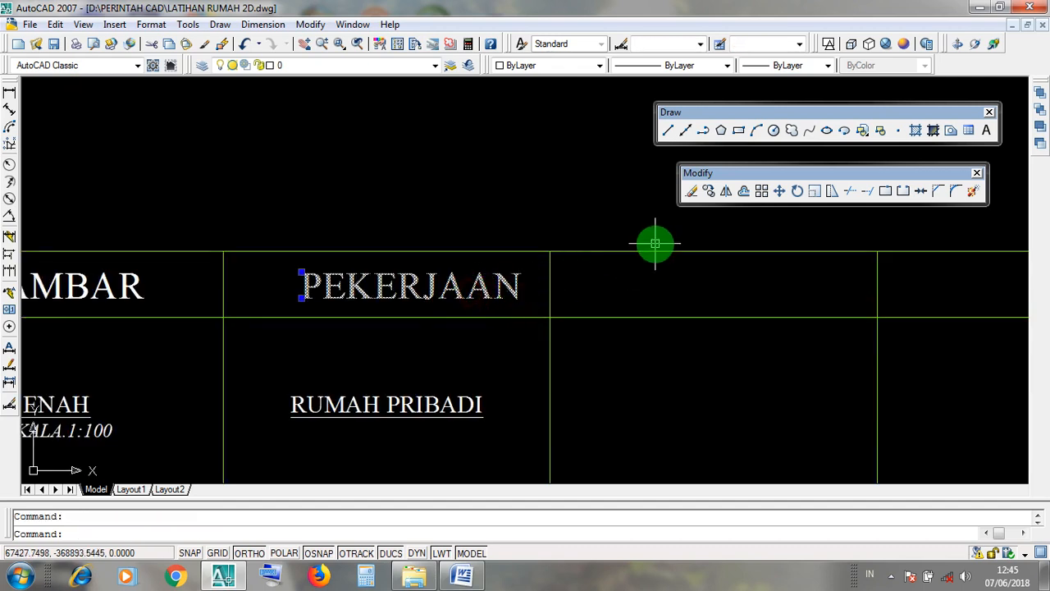
pyautogui.click(780, 194)
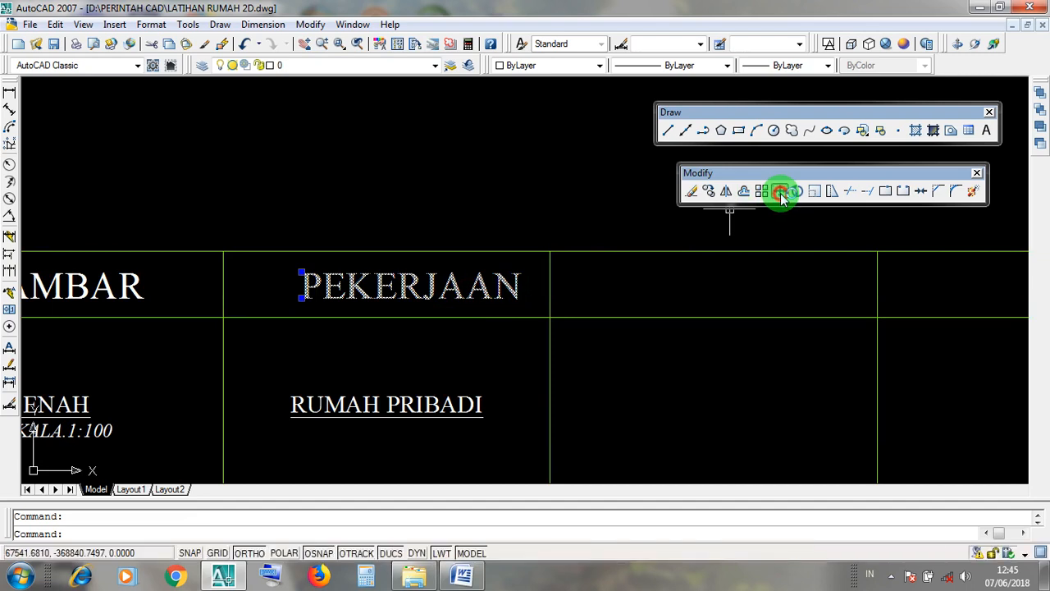
pyautogui.click(614, 170)
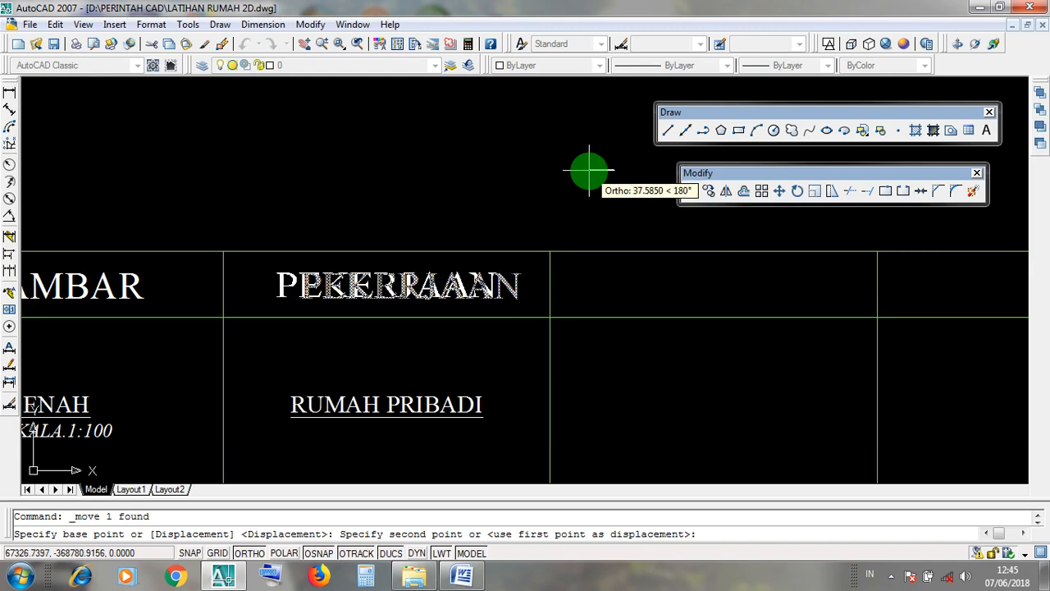
pyautogui.click(590, 171)
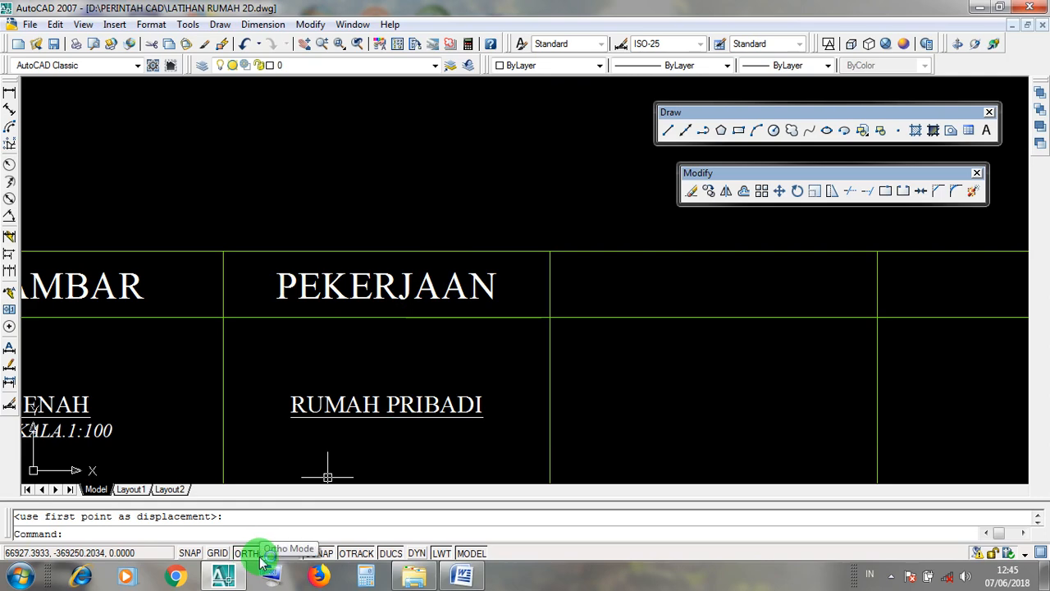
pyautogui.scroll(-3, 424, 330)
pyautogui.scroll(-4, 534, 322)
pyautogui.scroll(6, 539, 314)
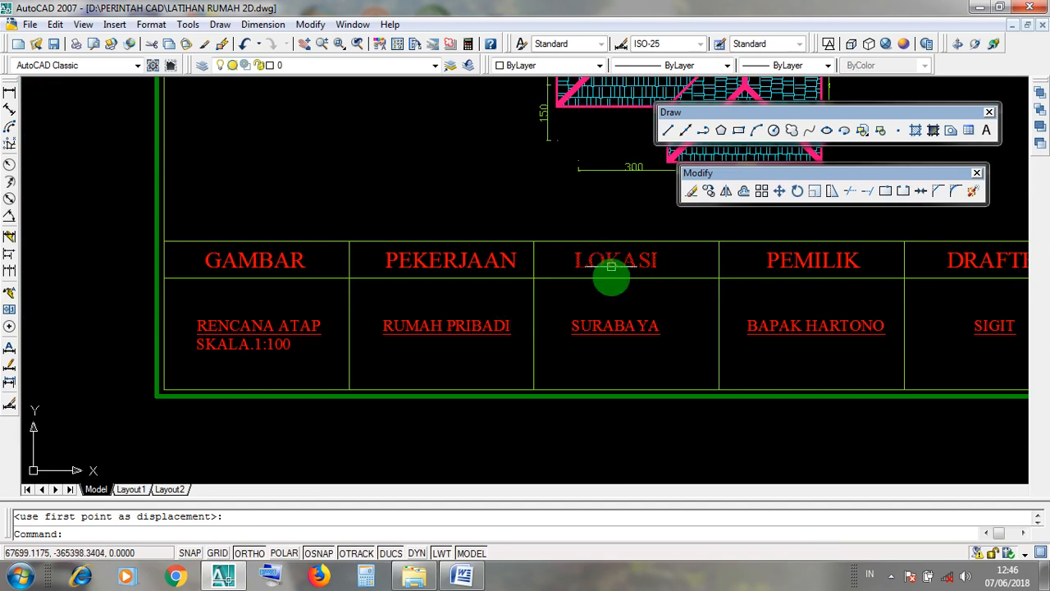
pyautogui.scroll(-6, 544, 237)
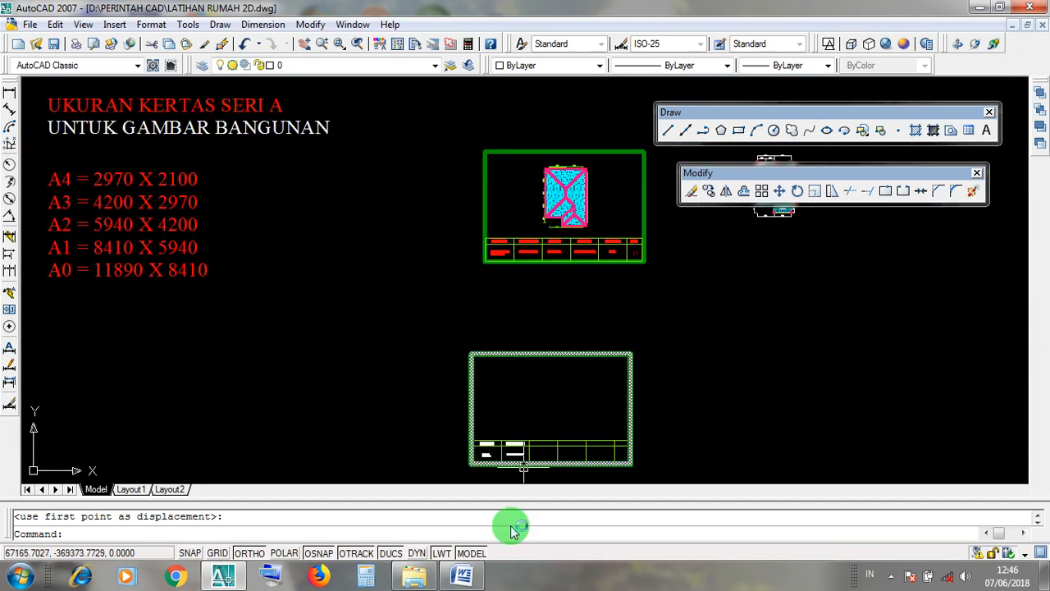
pyautogui.scroll(6, 594, 300)
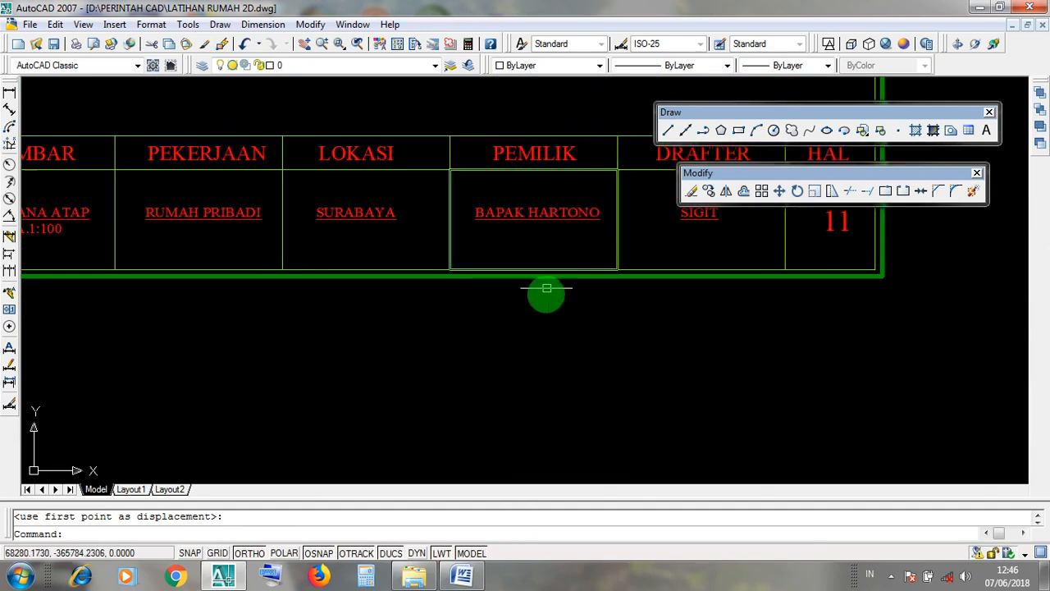
pyautogui.scroll(-6, 547, 338)
pyautogui.moveTo(546, 338); pyautogui.dragTo(549, 218, button='middle')
pyautogui.scroll(5, 481, 384)
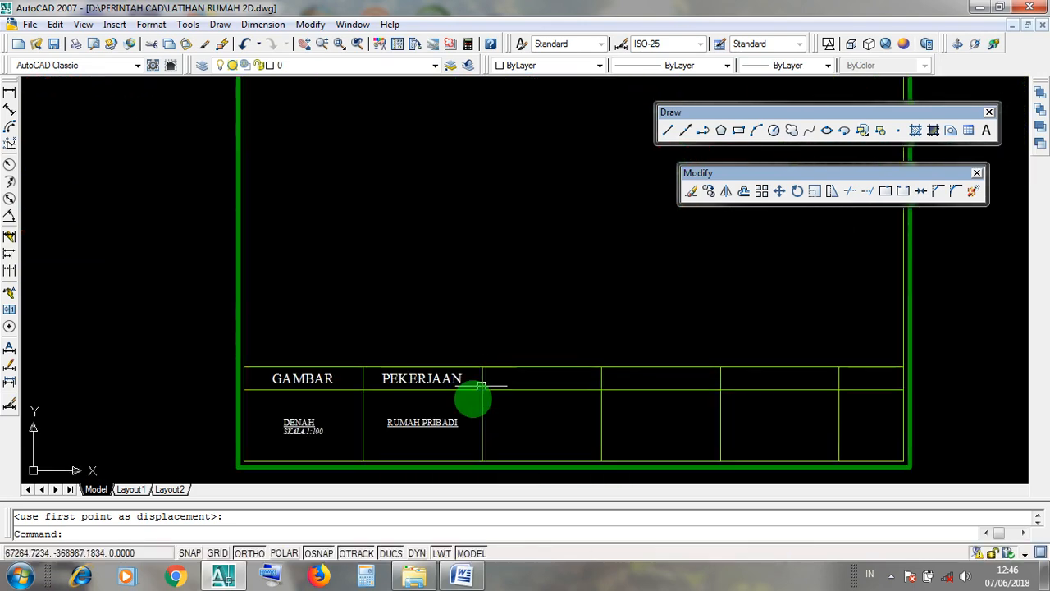
pyautogui.scroll(3, 456, 410)
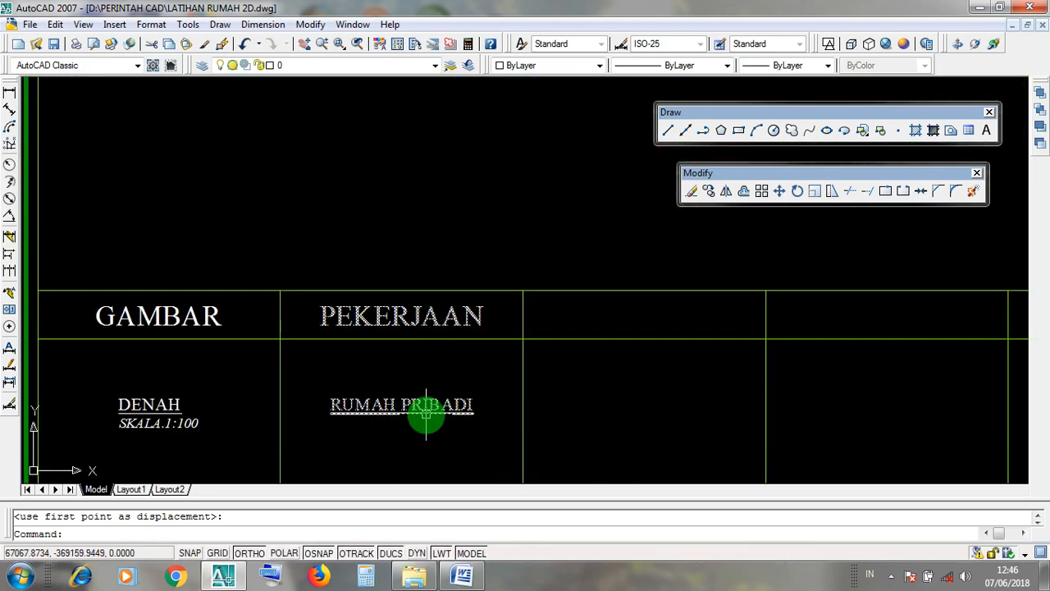
pyautogui.scroll(-4, 435, 406)
pyautogui.doubleClick(517, 400)
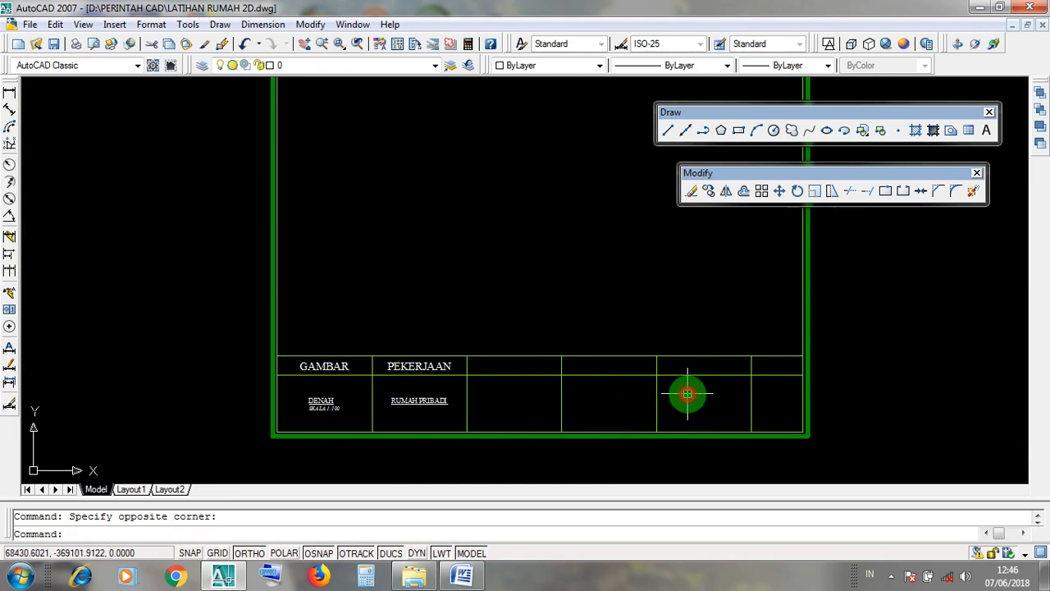
pyautogui.scroll(3, 446, 415)
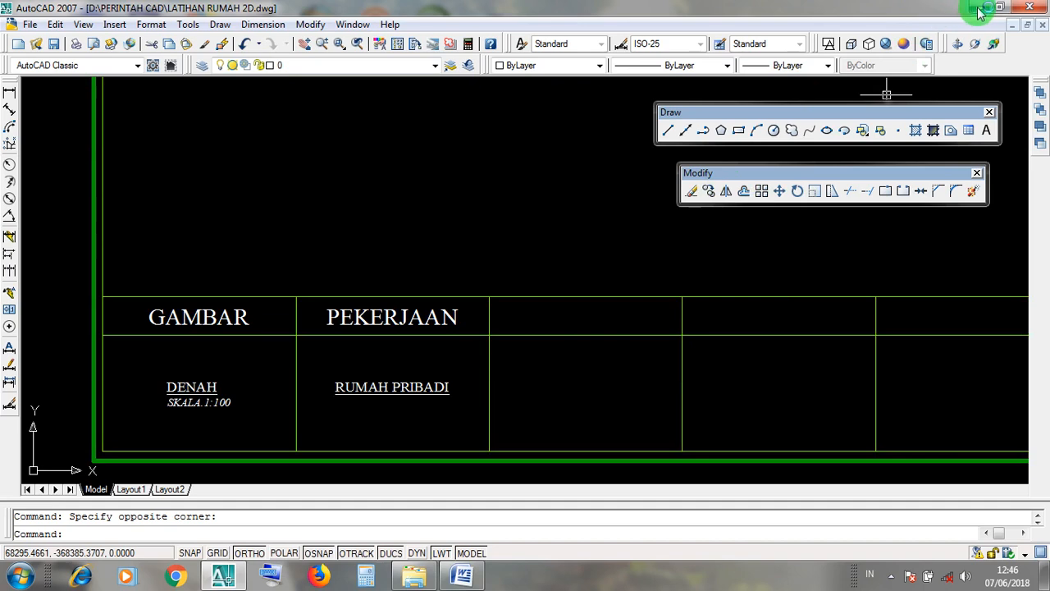
# Toggle Ortho and select the PEKERJAAN heading together with the RUMAH PRIBADI entry.
pyautogui.click(361, 391)
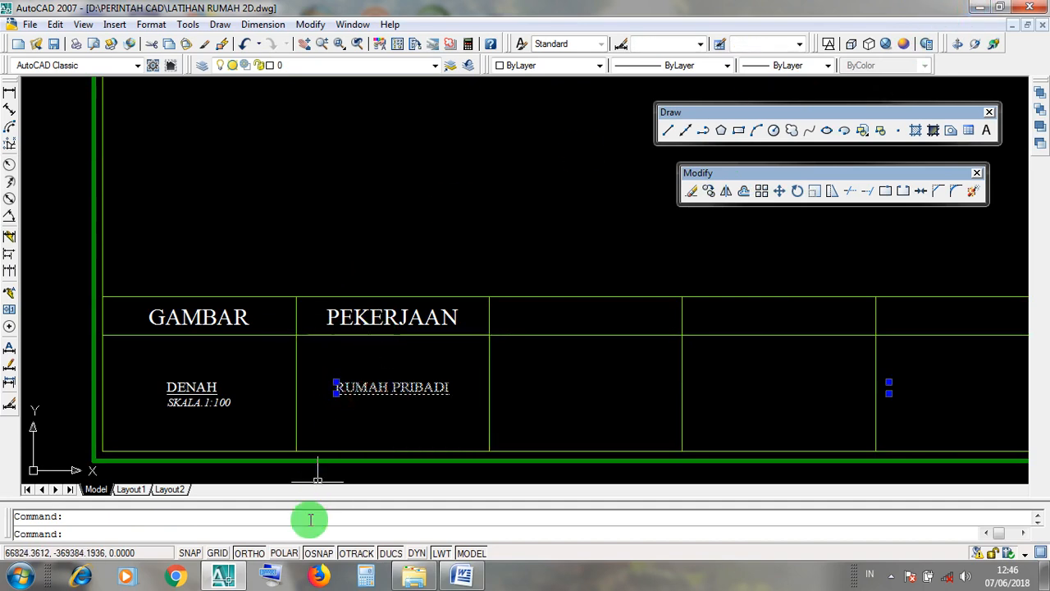
pyautogui.click(250, 554)
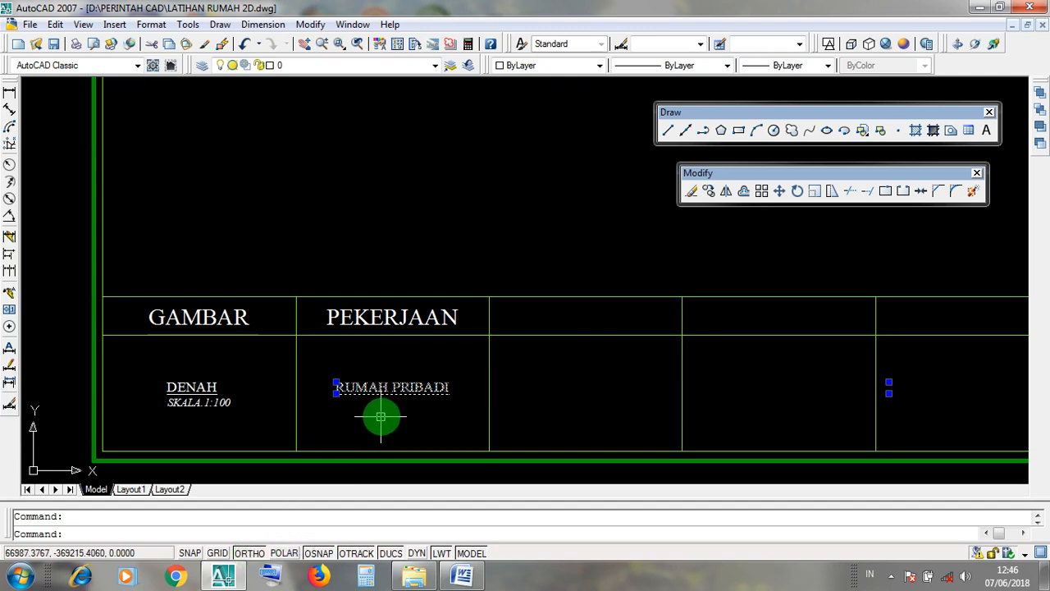
pyautogui.click(402, 318)
pyautogui.click(468, 318)
pyautogui.click(418, 317)
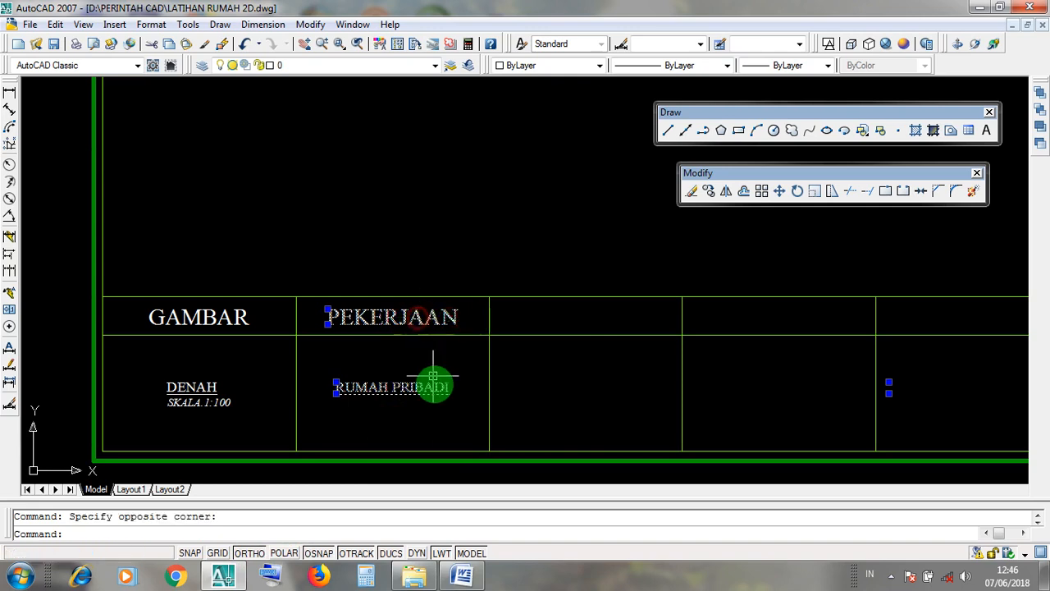
pyautogui.click(462, 388)
pyautogui.click(402, 389)
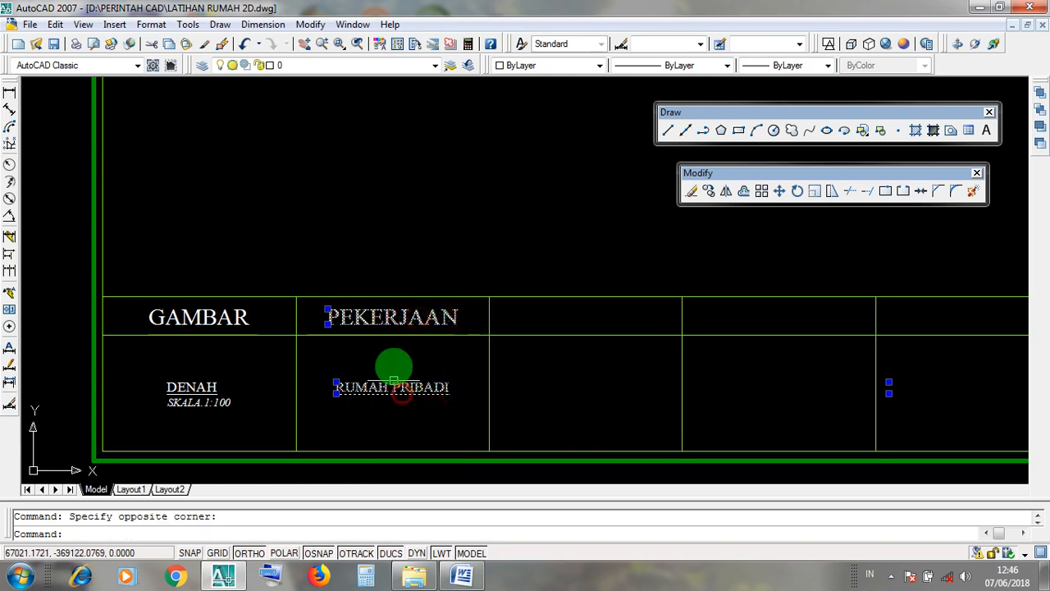
# Copy them into the third, fourth and fifth title-block columns.
pyautogui.click(709, 192)
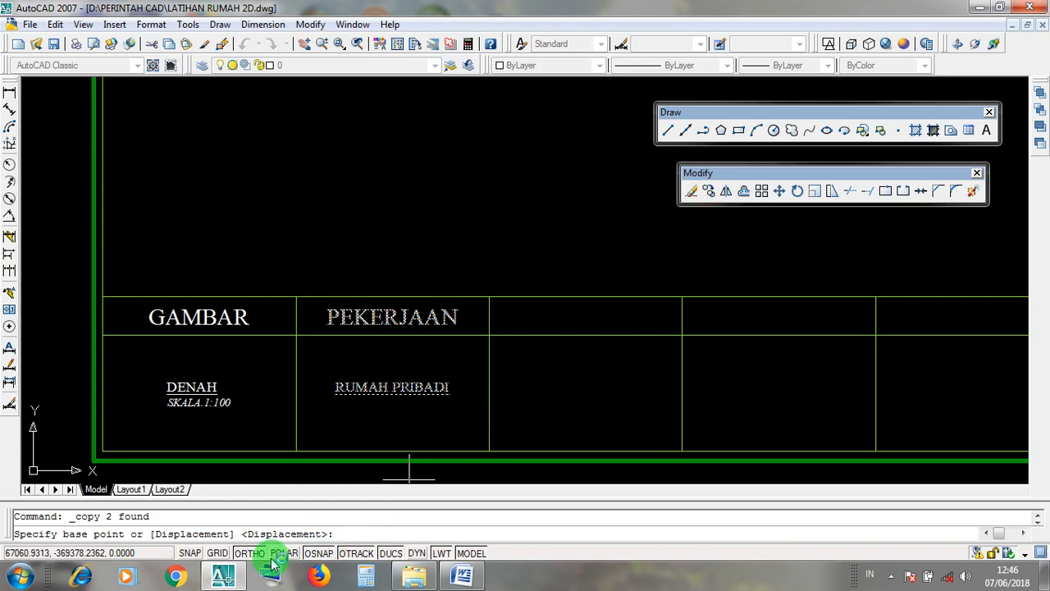
pyautogui.moveTo(409, 327); pyautogui.dragTo(387, 394, button='middle')
pyautogui.scroll(-2, 378, 316)
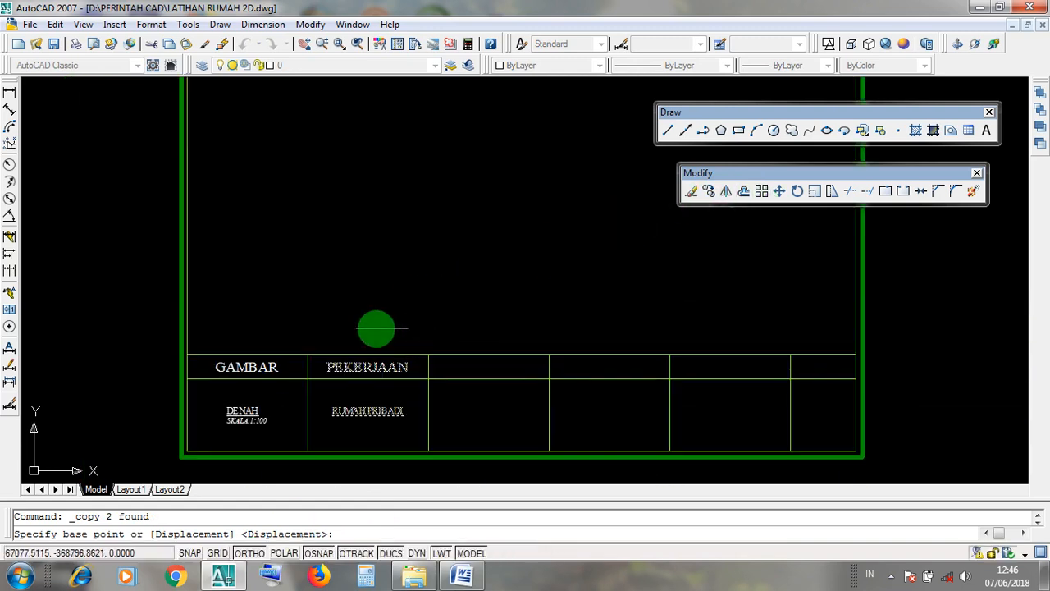
pyautogui.click(366, 315)
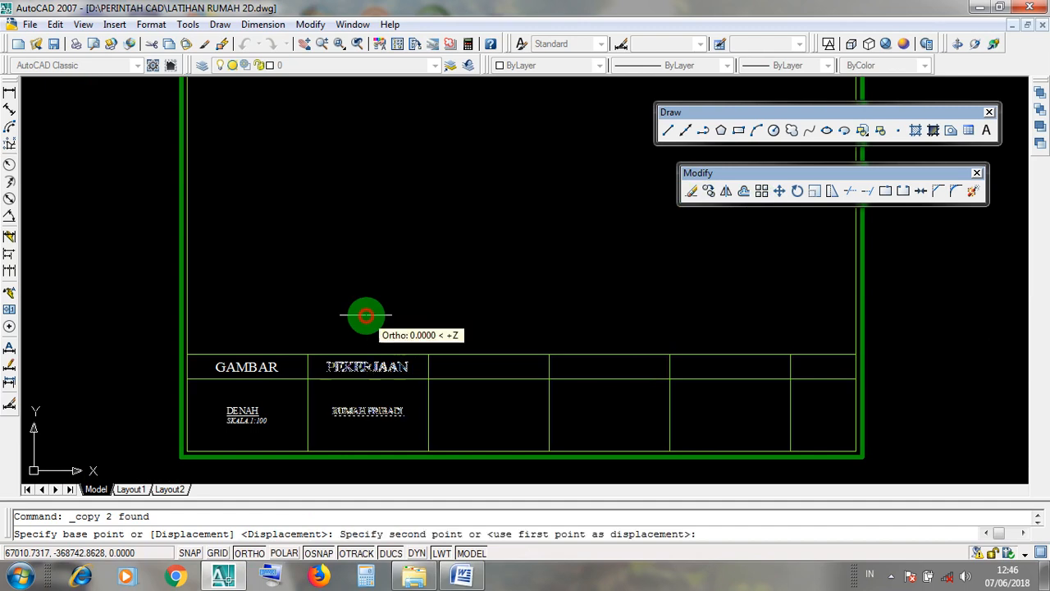
pyautogui.click(485, 306)
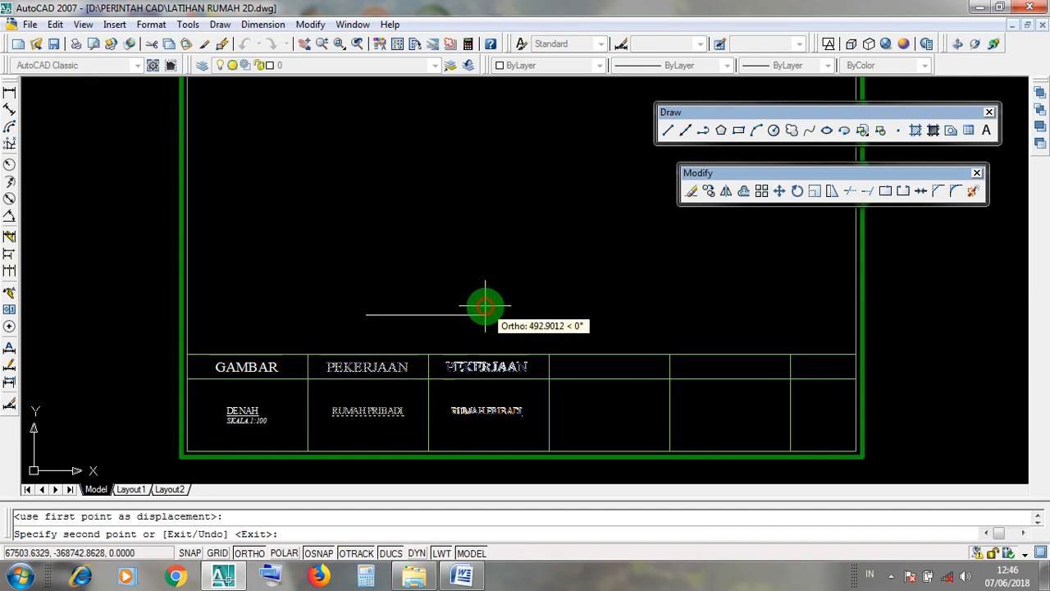
pyautogui.click(611, 306)
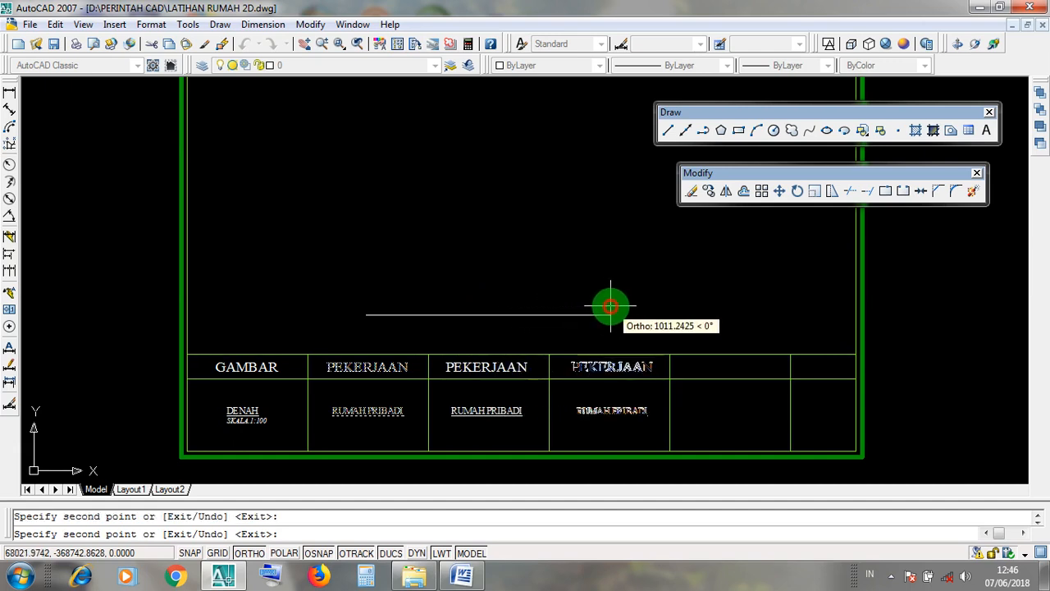
pyautogui.click(729, 310)
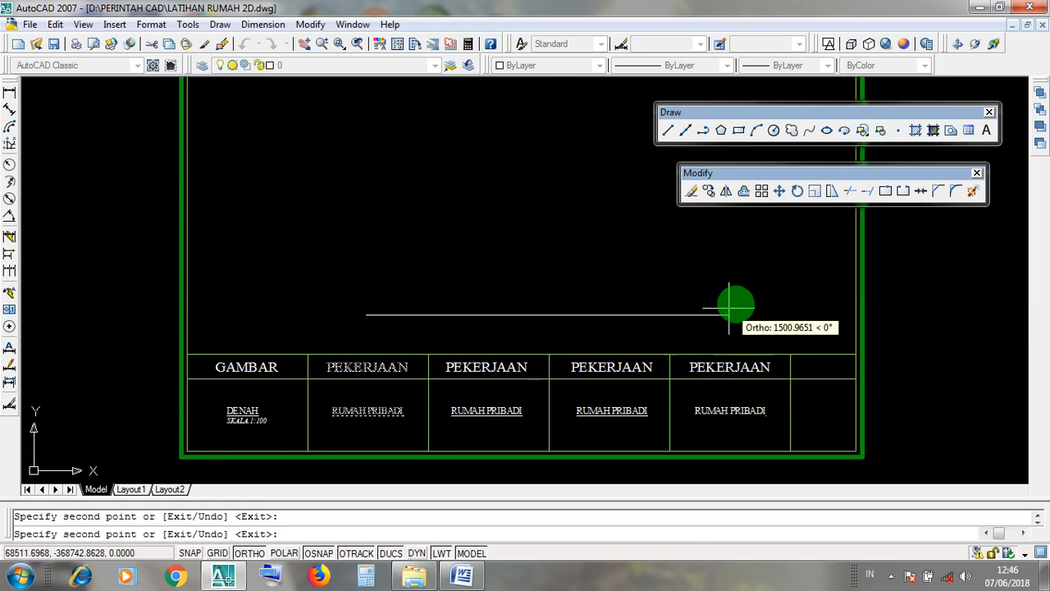
pyautogui.press('Return')
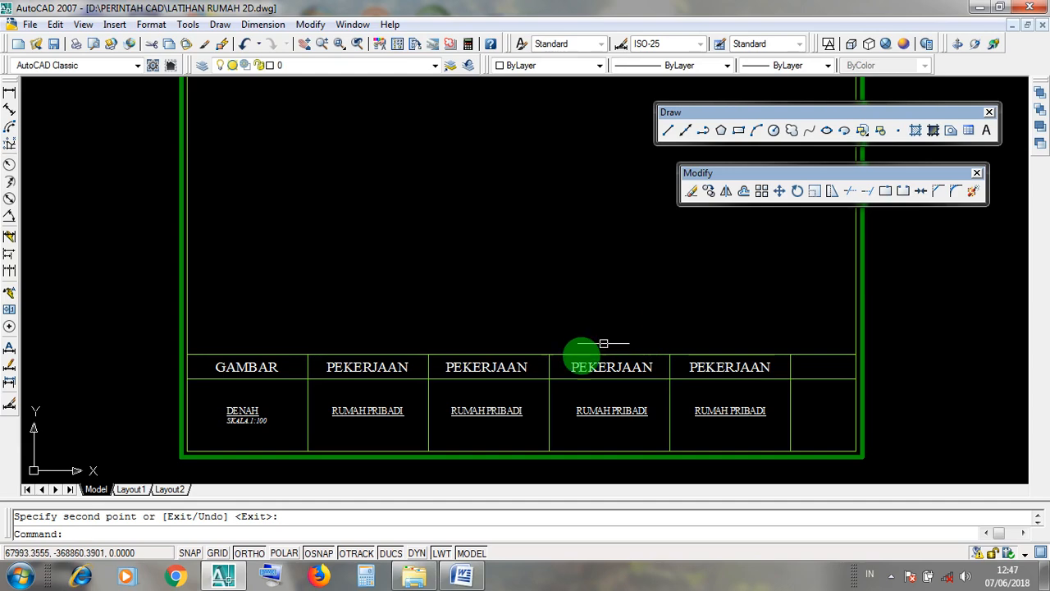
pyautogui.scroll(3, 510, 417)
pyautogui.scroll(-2, 509, 402)
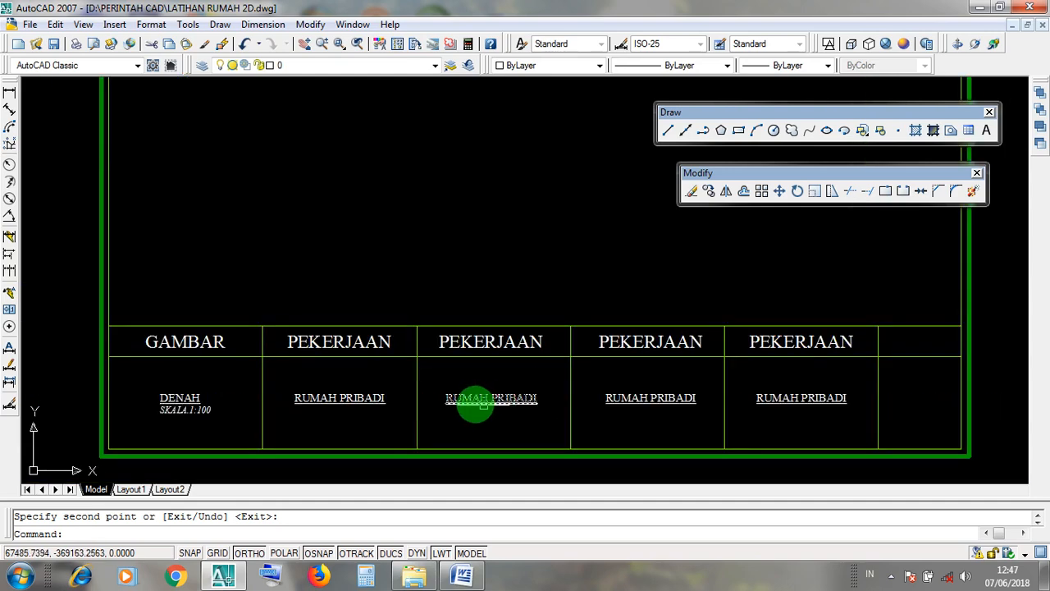
pyautogui.scroll(-2, 417, 399)
pyautogui.scroll(3, 344, 415)
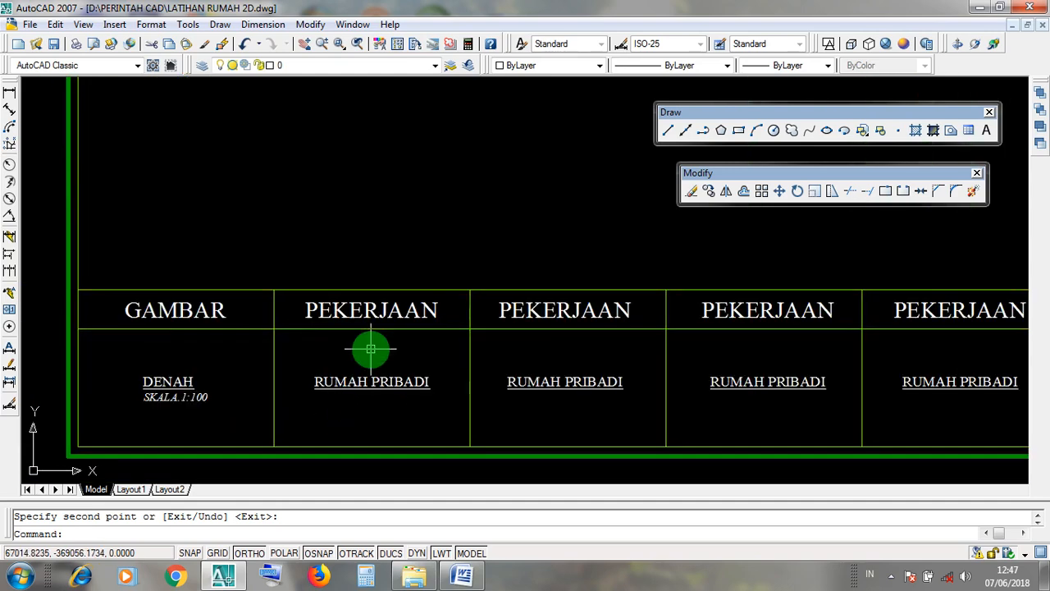
pyautogui.moveTo(511, 347); pyautogui.dragTo(404, 361, button='middle')
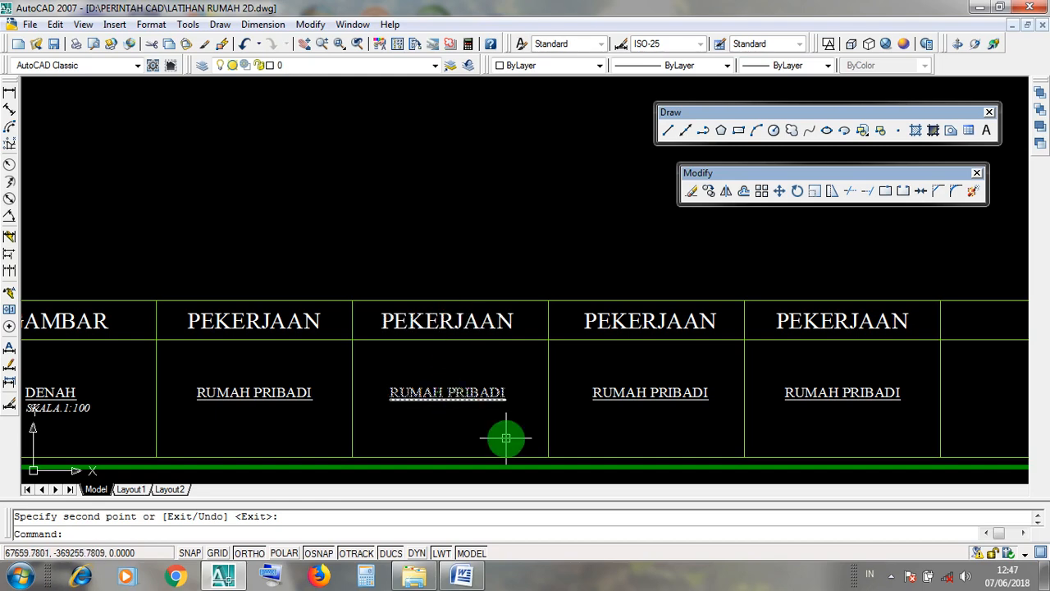
pyautogui.scroll(-8, 504, 432)
pyautogui.scroll(8, 509, 235)
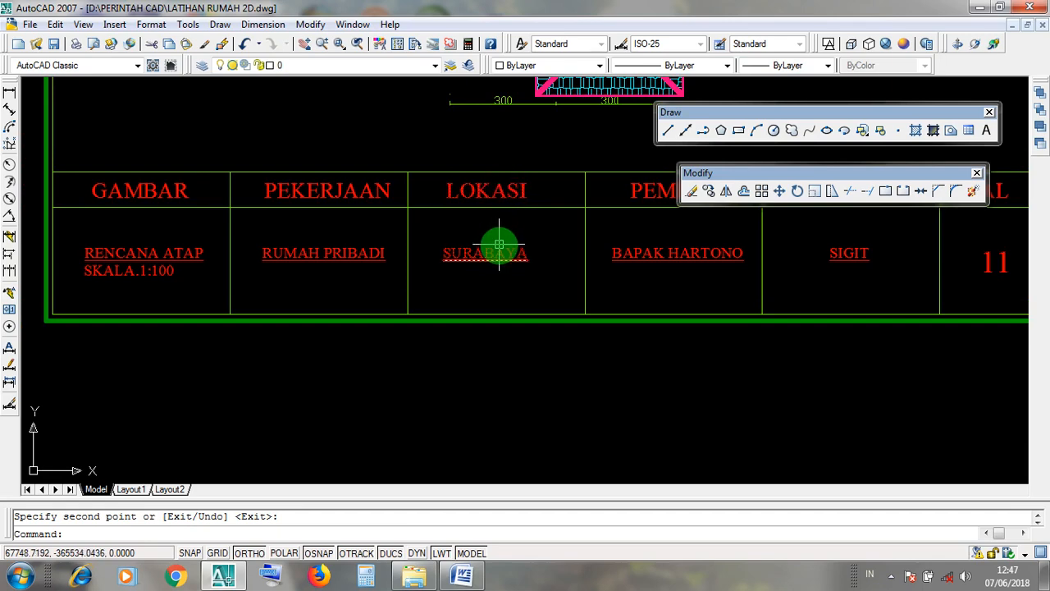
pyautogui.scroll(-3, 498, 257)
pyautogui.scroll(4, 530, 384)
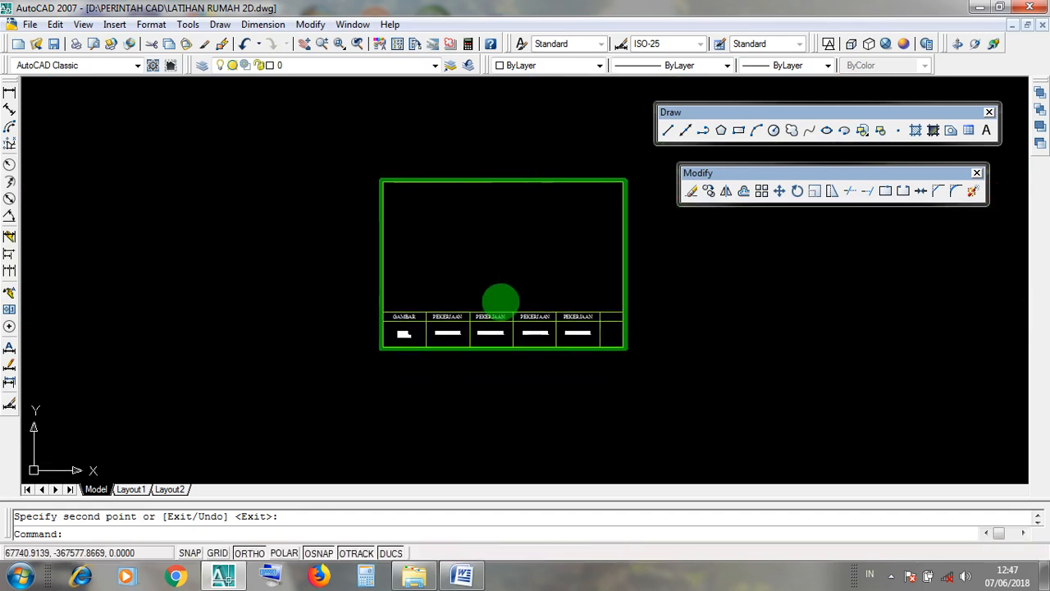
pyautogui.scroll(5, 488, 343)
pyautogui.scroll(-4, 492, 305)
pyautogui.scroll(3, 488, 305)
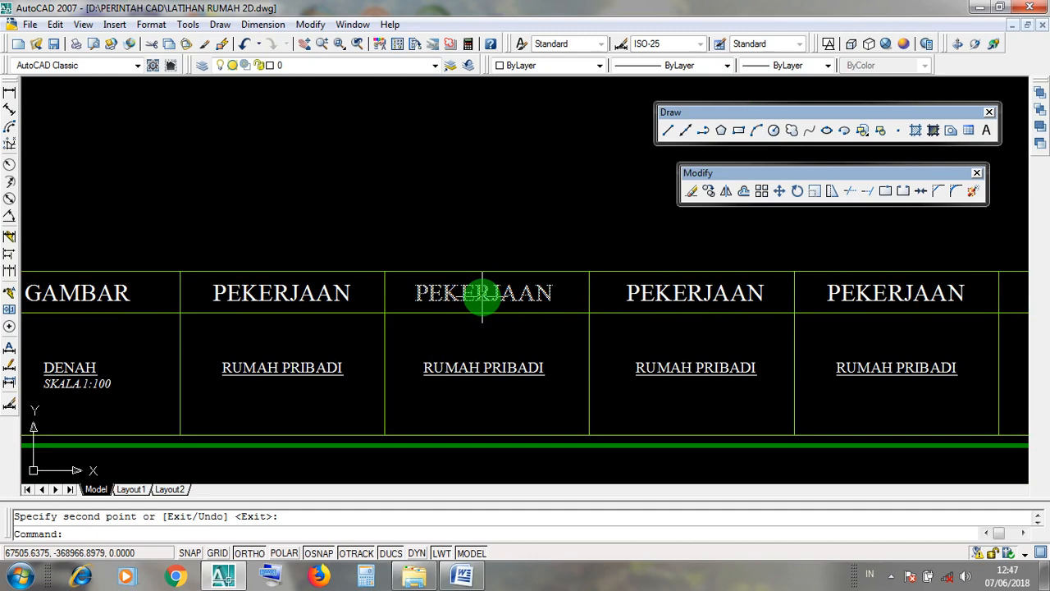
# Change the third-column heading from PEKERJAAN to LOKASI.
pyautogui.click(483, 295)
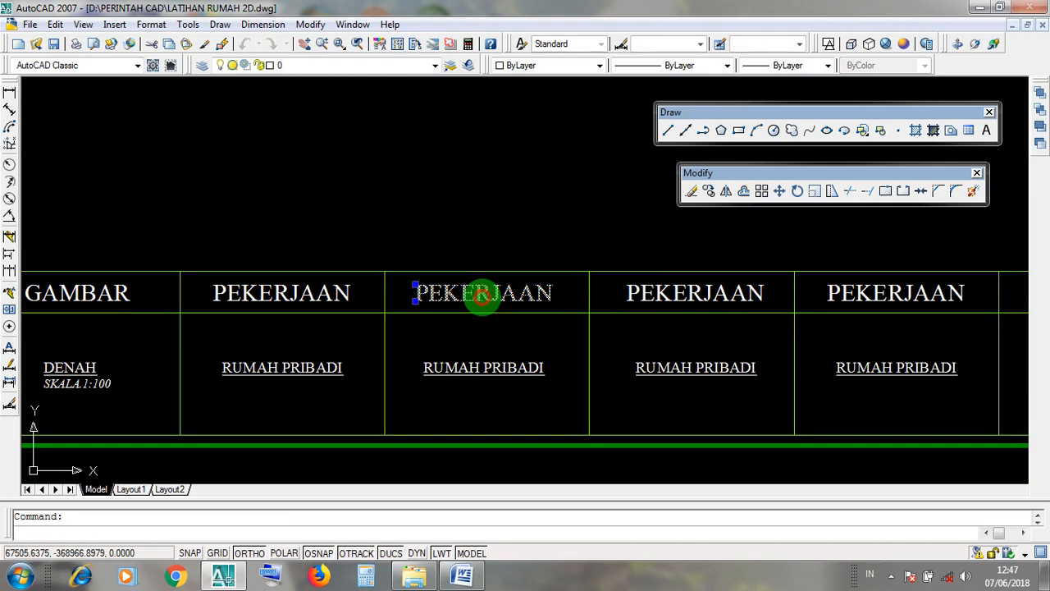
pyautogui.doubleClick(484, 295)
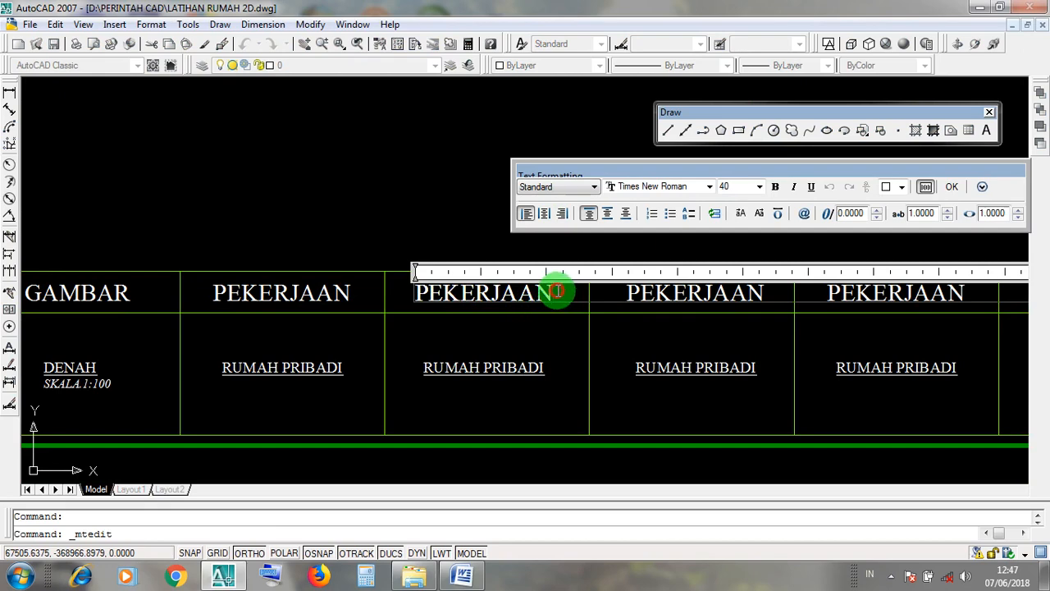
pyautogui.moveTo(557, 292); pyautogui.dragTo(407, 299)
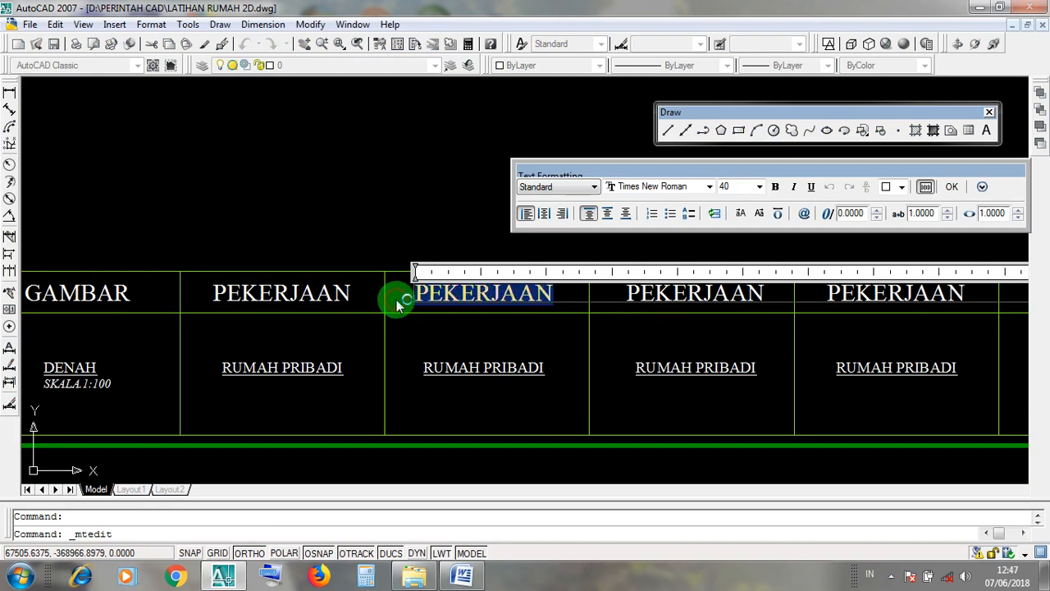
pyautogui.write('L')
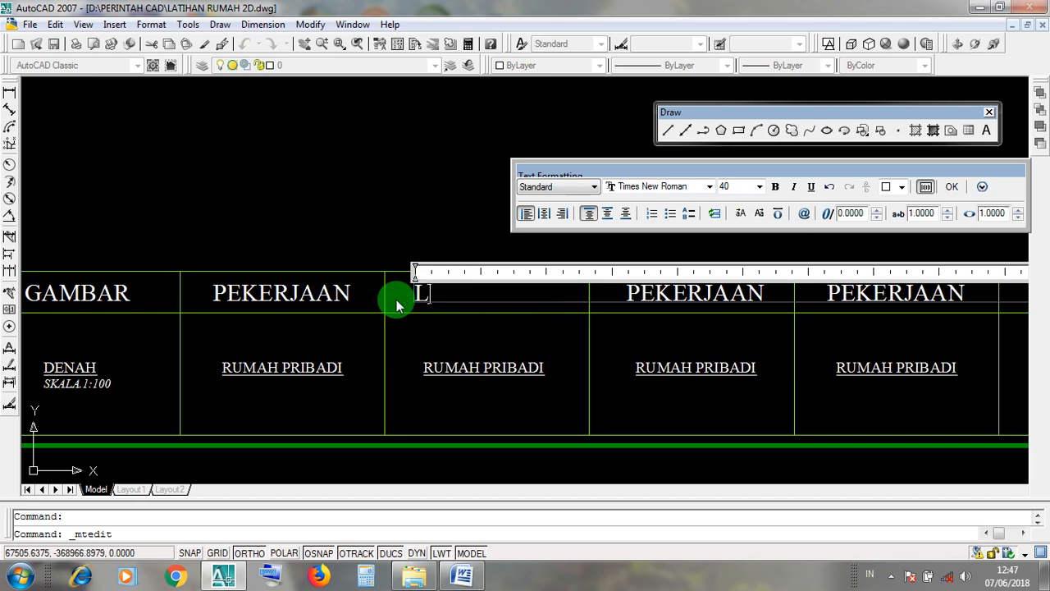
pyautogui.write('OKASI')
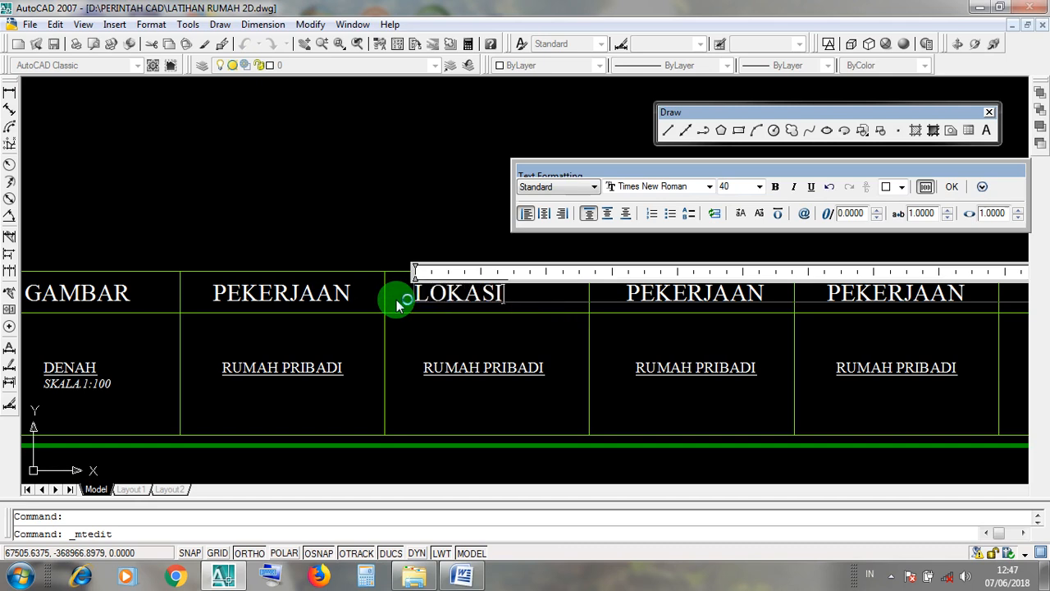
pyautogui.click(952, 189)
# Replace the RUMAH PRIBADI entry beneath LOKASI with SURABAYA.
pyautogui.click(490, 372)
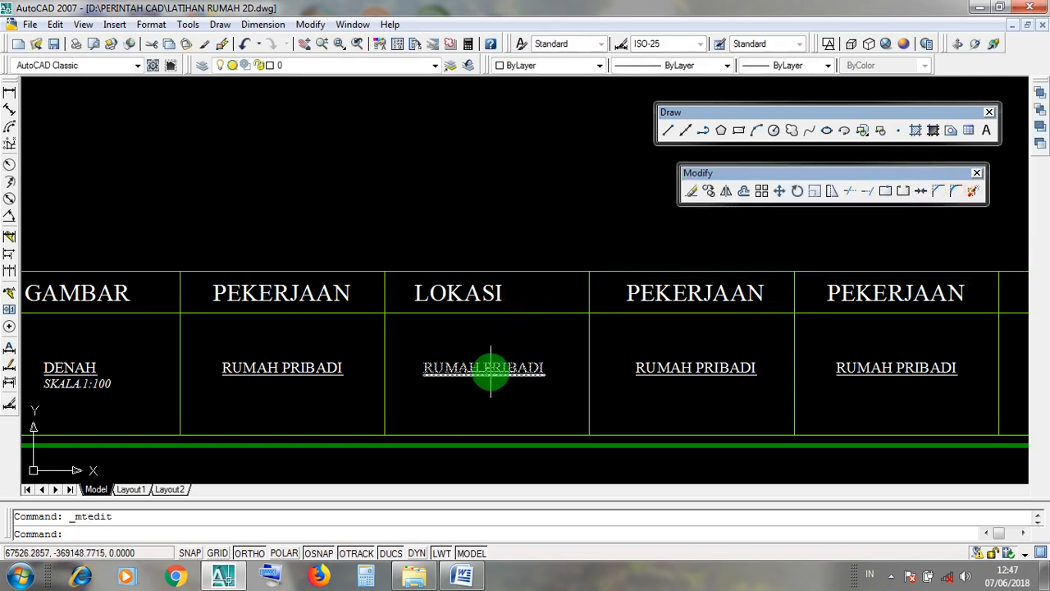
pyautogui.click(491, 371)
pyautogui.doubleClick(489, 371)
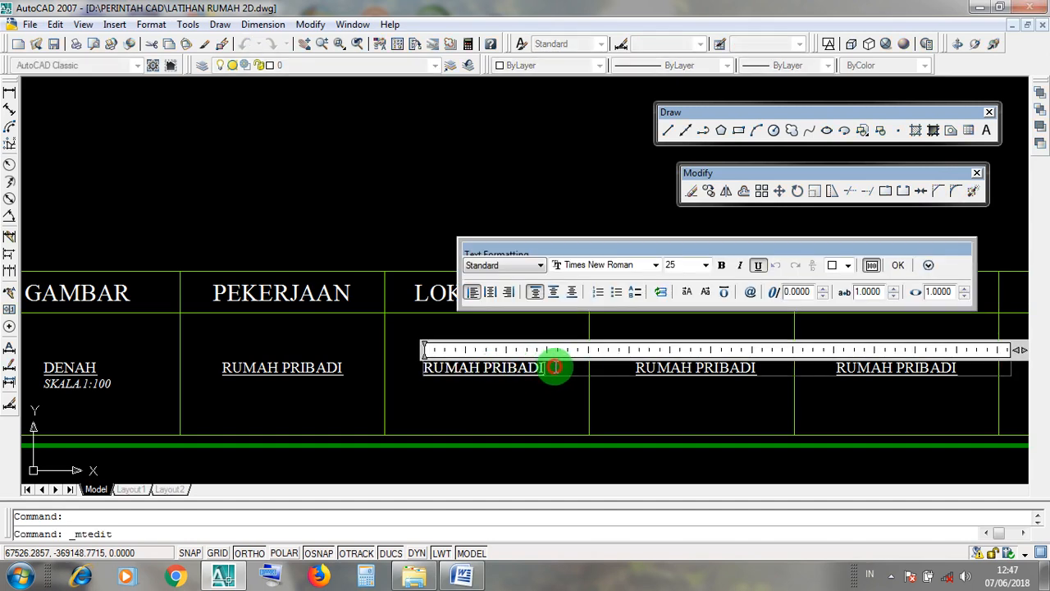
pyautogui.moveTo(548, 367); pyautogui.dragTo(397, 408)
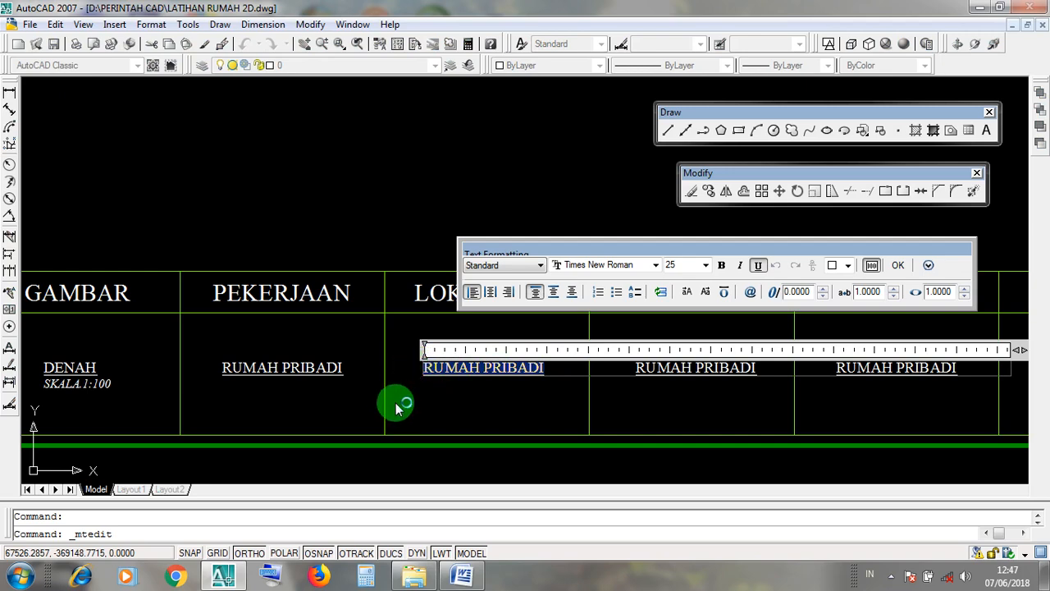
pyautogui.write('SURABAYA')
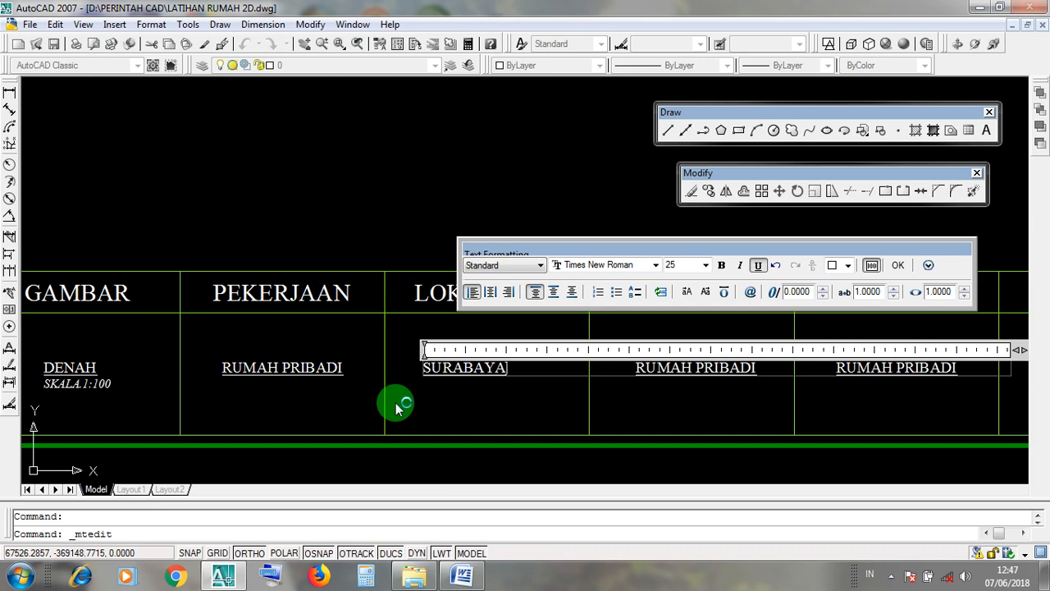
pyautogui.click(896, 267)
pyautogui.scroll(-6, 492, 353)
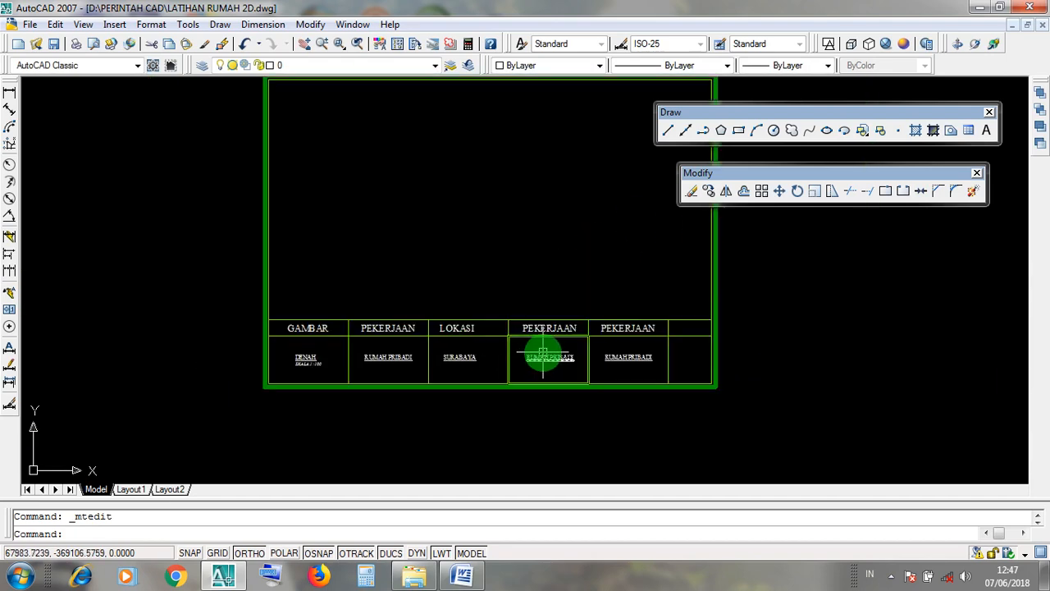
pyautogui.scroll(7, 533, 90)
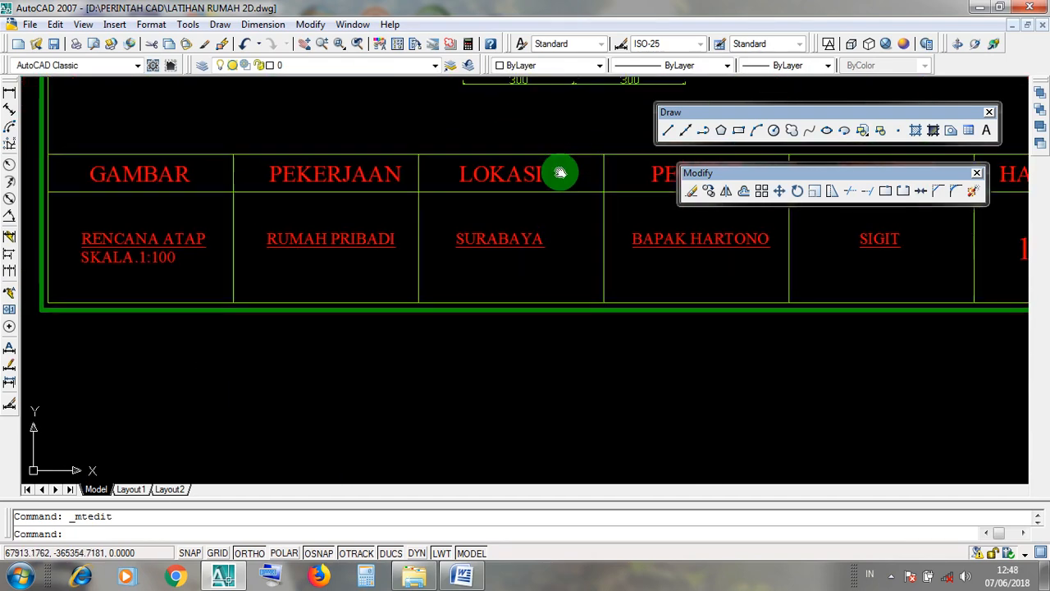
pyautogui.moveTo(572, 164); pyautogui.dragTo(436, 218, button='middle')
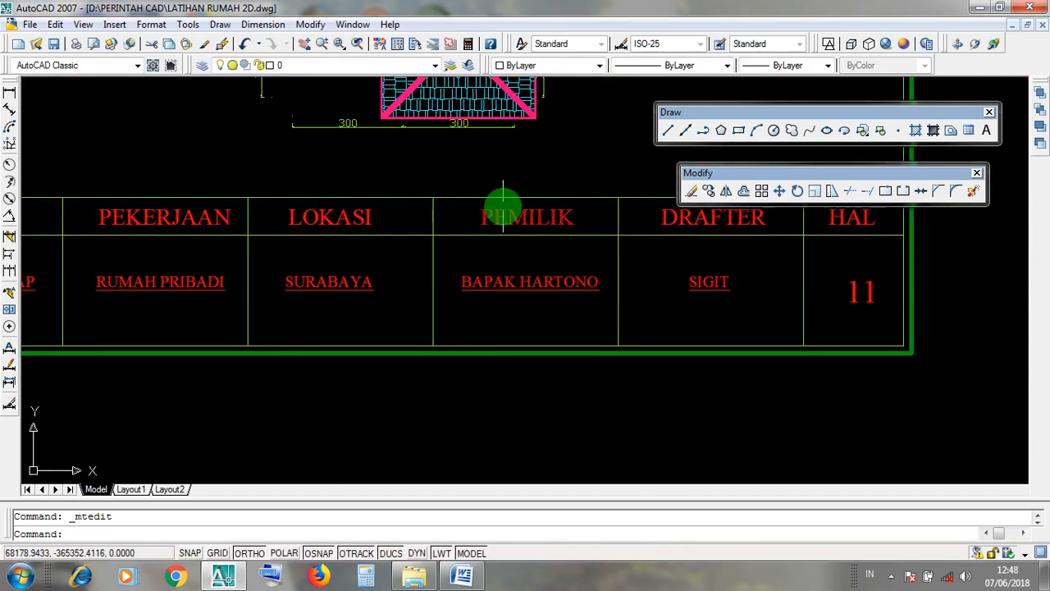
pyautogui.scroll(-3, 503, 208)
pyautogui.moveTo(498, 370); pyautogui.dragTo(511, 192, button='middle')
pyautogui.scroll(6, 499, 309)
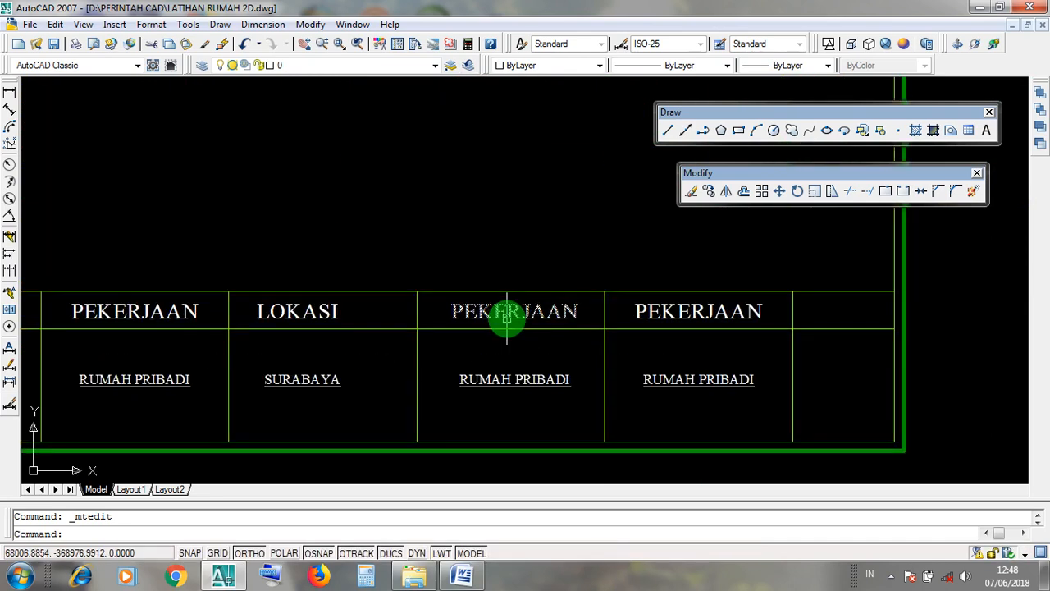
pyautogui.scroll(2, 538, 313)
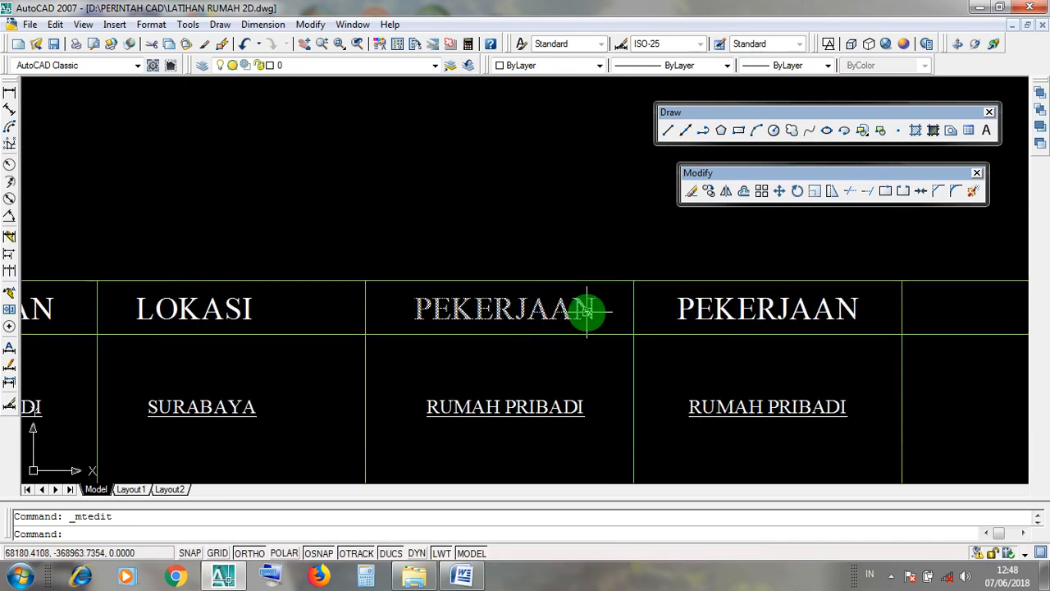
# Rename the middle PEKERJAAN heading to PEMILIK.
pyautogui.doubleClick(587, 312)
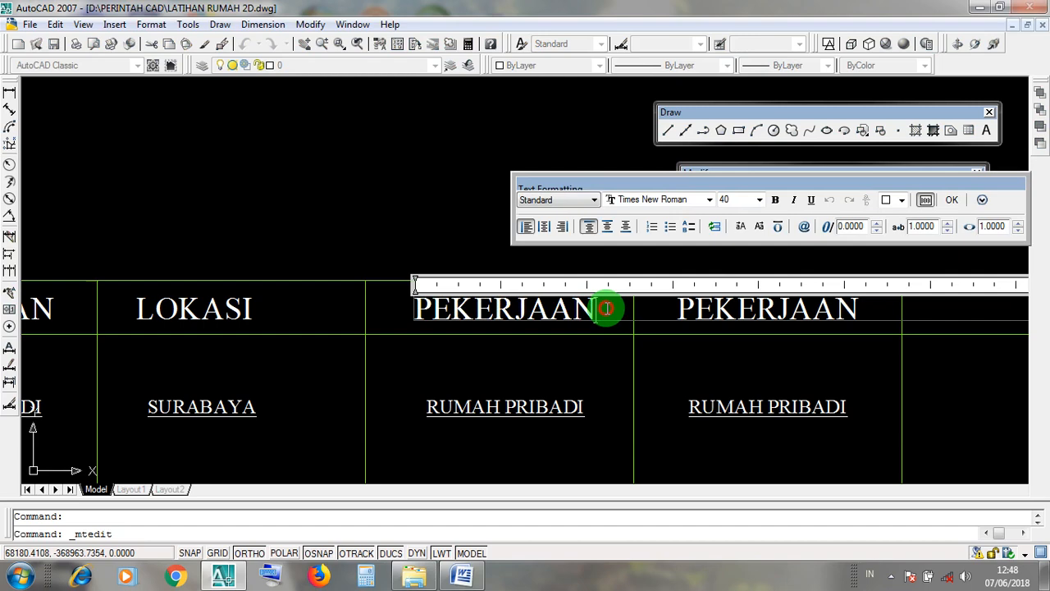
pyautogui.moveTo(606, 309); pyautogui.dragTo(392, 307)
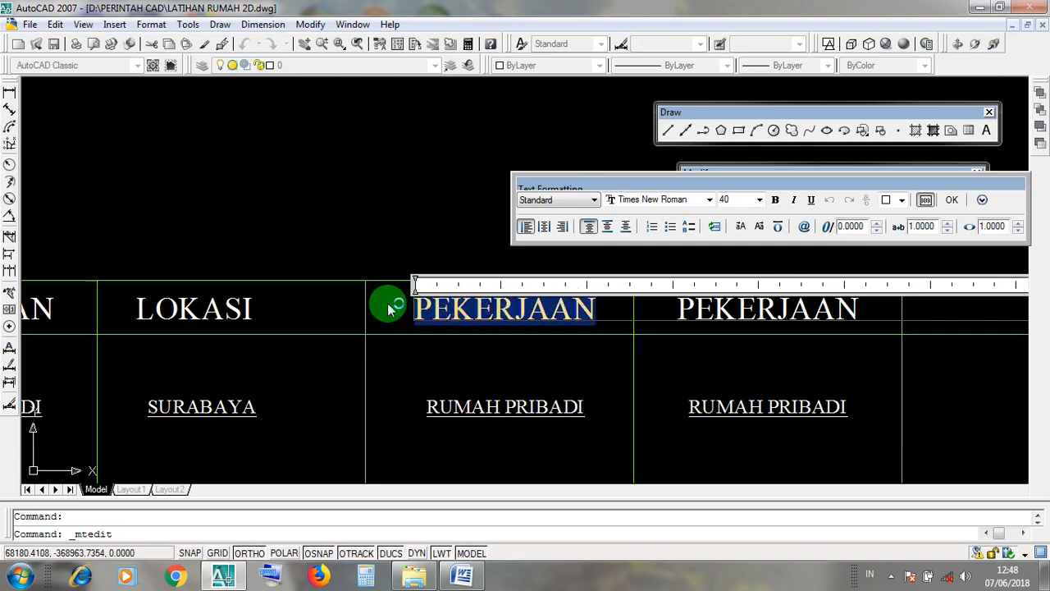
pyautogui.write('PEMILIK')
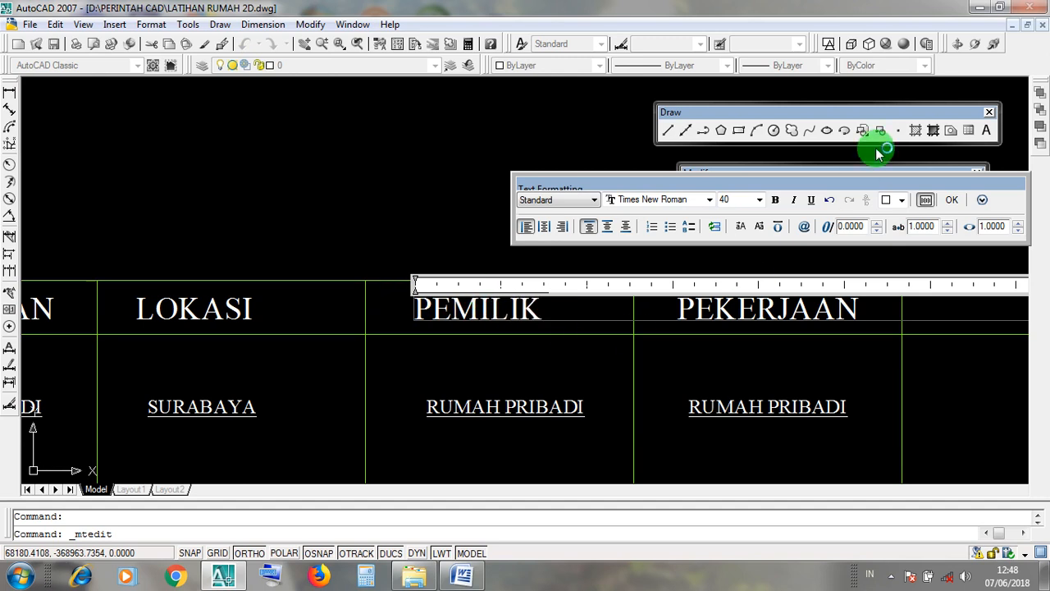
pyautogui.click(955, 204)
pyautogui.scroll(-1, 530, 204)
pyautogui.scroll(1, 493, 322)
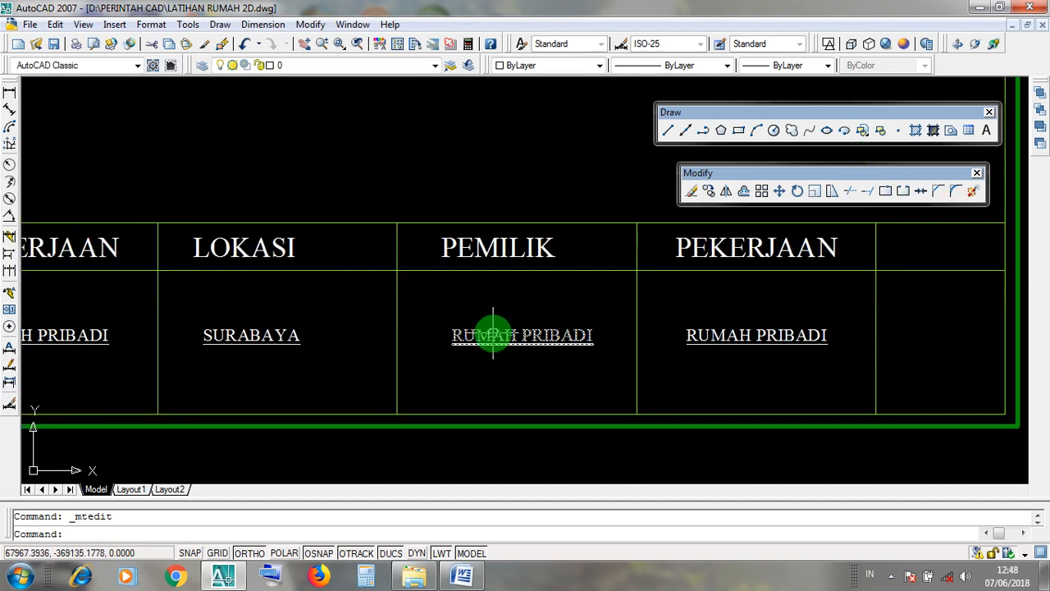
# Replace the RUMAH PRIBADI text under PEMILIK with the owner's name.
pyautogui.click(514, 335)
pyautogui.doubleClick(513, 335)
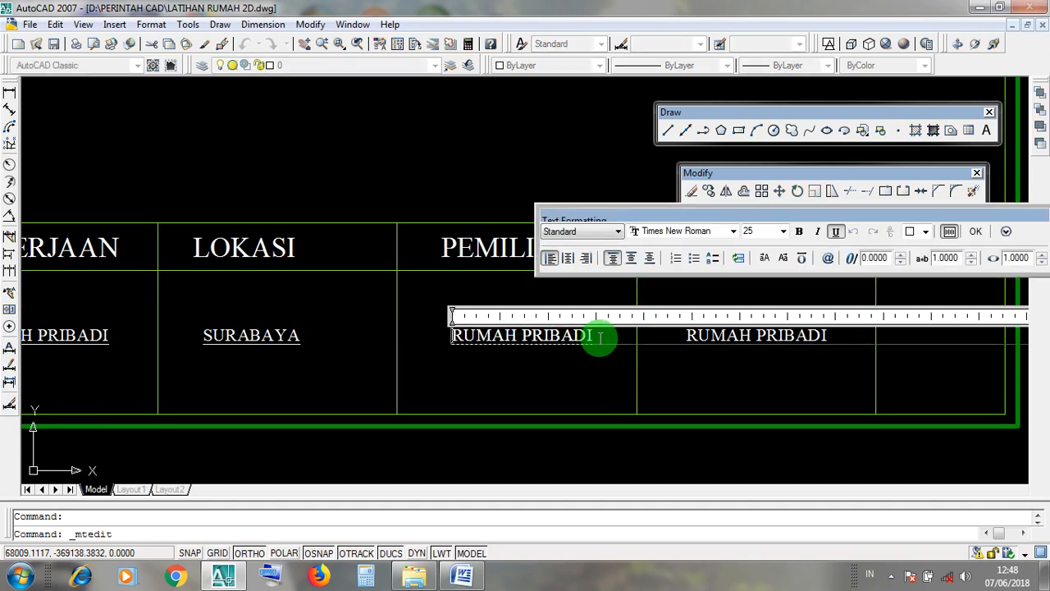
pyautogui.scroll(2, 600, 337)
pyautogui.moveTo(601, 336); pyautogui.dragTo(335, 436)
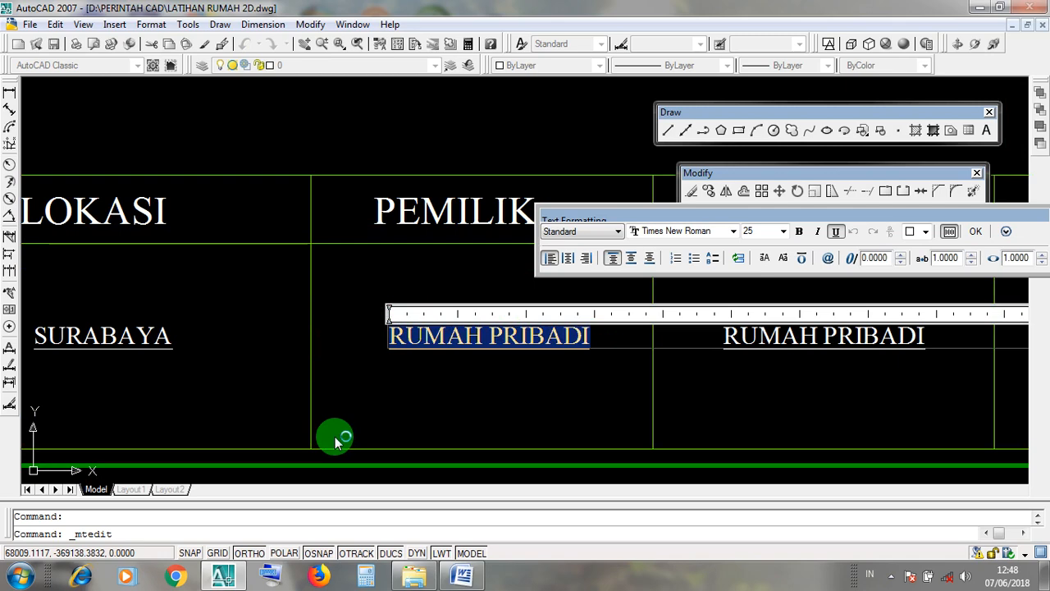
pyautogui.write('BP')
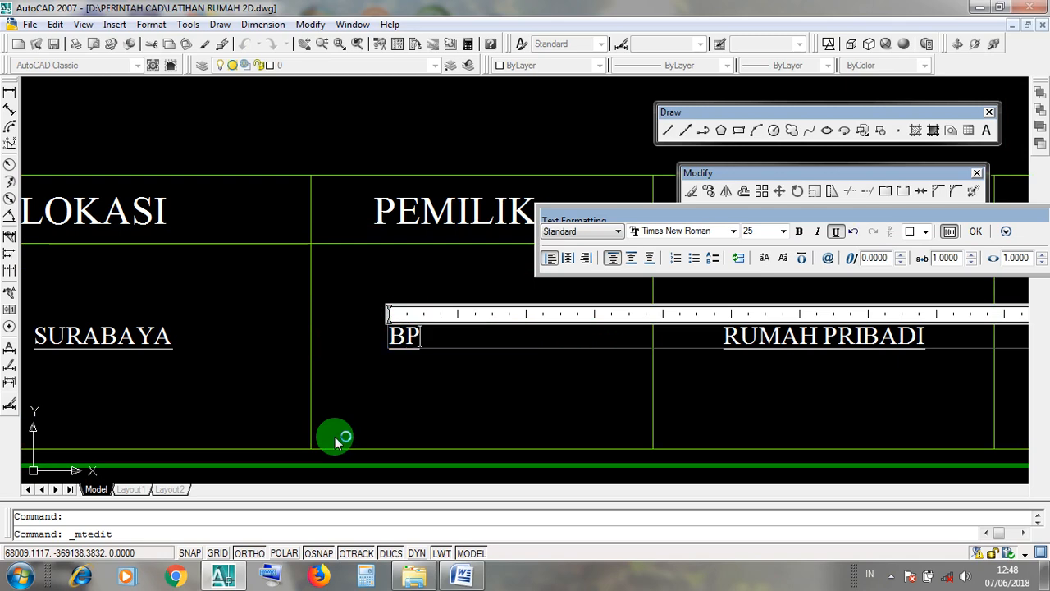
pyautogui.write('K.HARTONO')
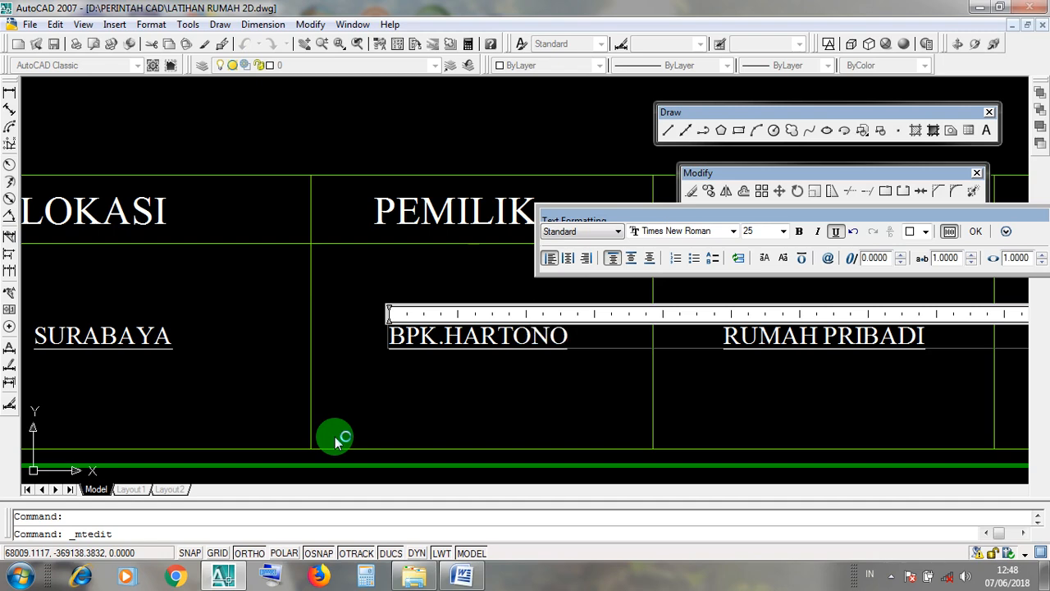
pyautogui.click(978, 231)
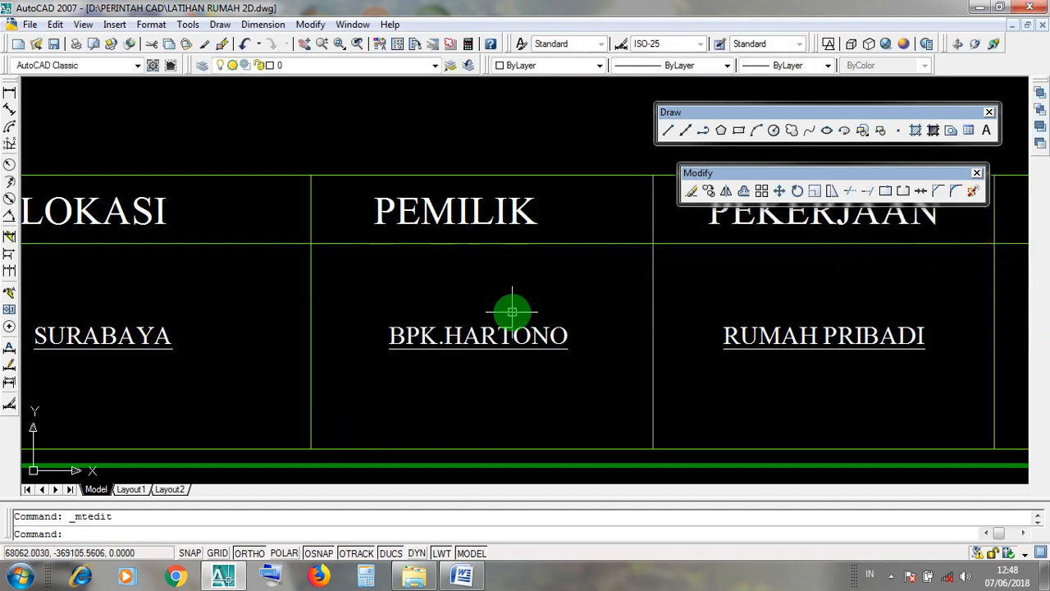
pyautogui.scroll(-5, 517, 316)
pyautogui.scroll(6, 521, 320)
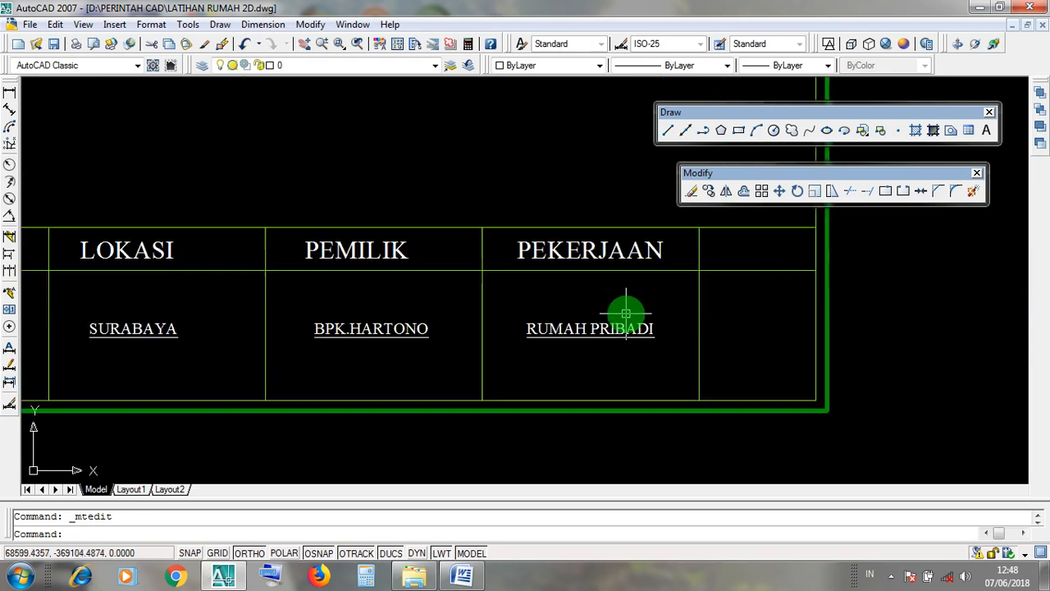
pyautogui.scroll(-8, 619, 361)
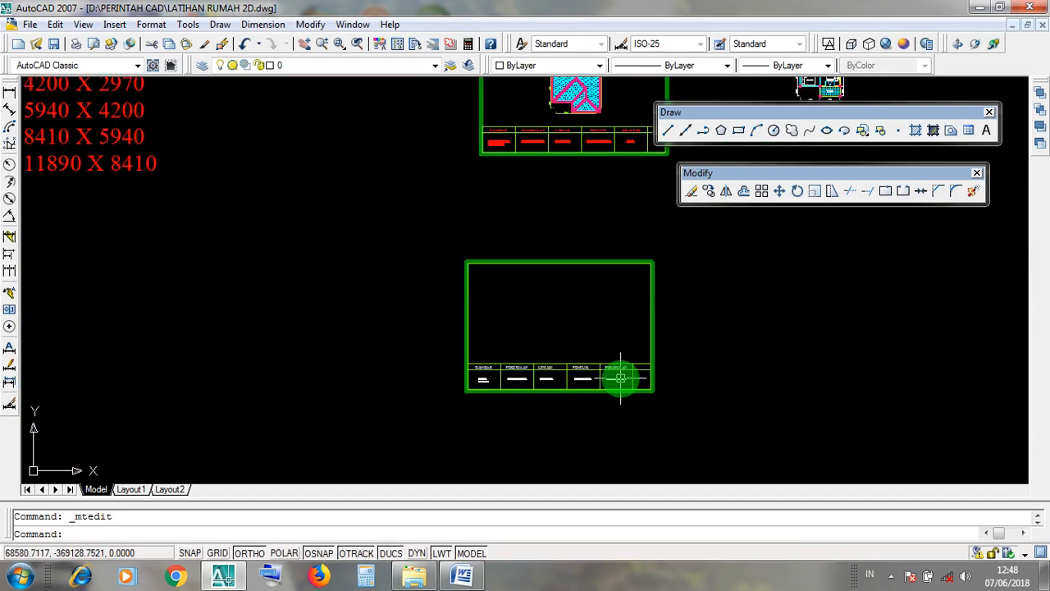
pyautogui.scroll(8, 628, 123)
# Pan to compare with the other sheet's finished title block, then return.
pyautogui.moveTo(623, 149); pyautogui.dragTo(565, 188, button='middle')
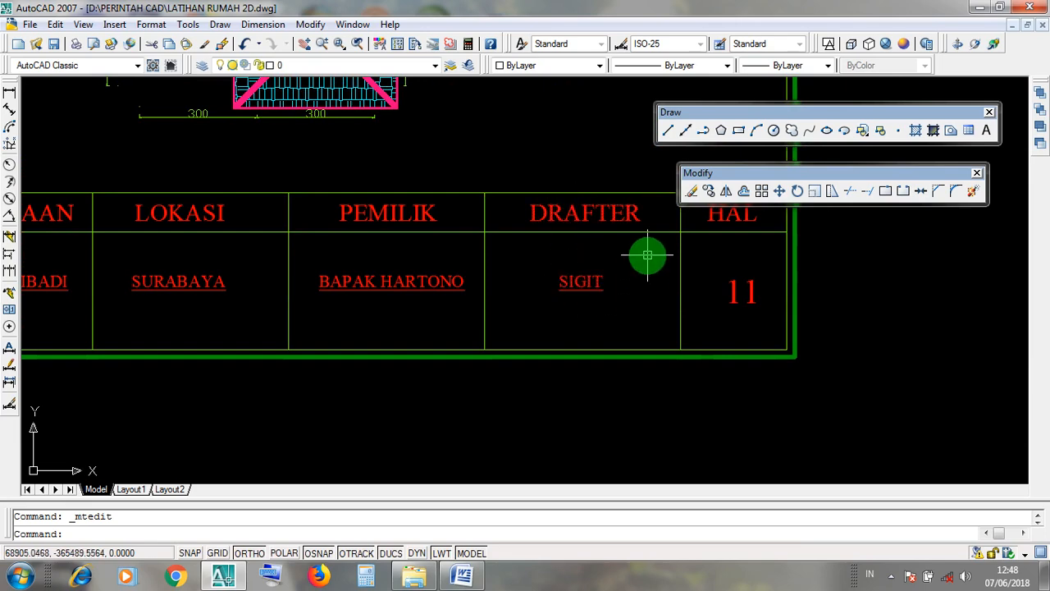
pyautogui.scroll(-6, 647, 254)
pyautogui.scroll(-2, 648, 255)
pyautogui.moveTo(621, 377); pyautogui.dragTo(624, 250, button='middle')
pyautogui.scroll(6, 626, 338)
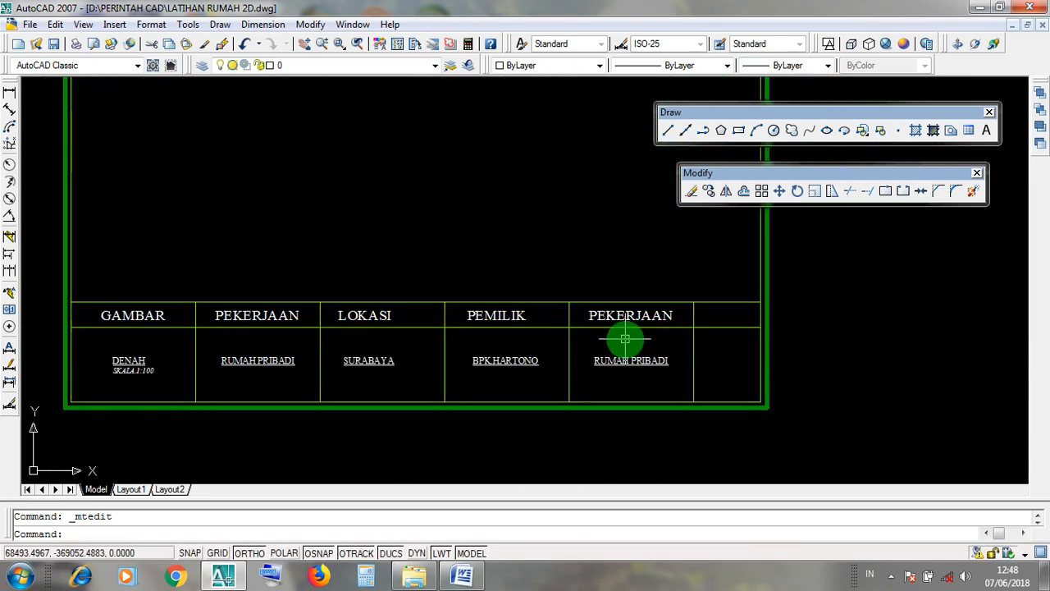
pyautogui.scroll(2, 636, 327)
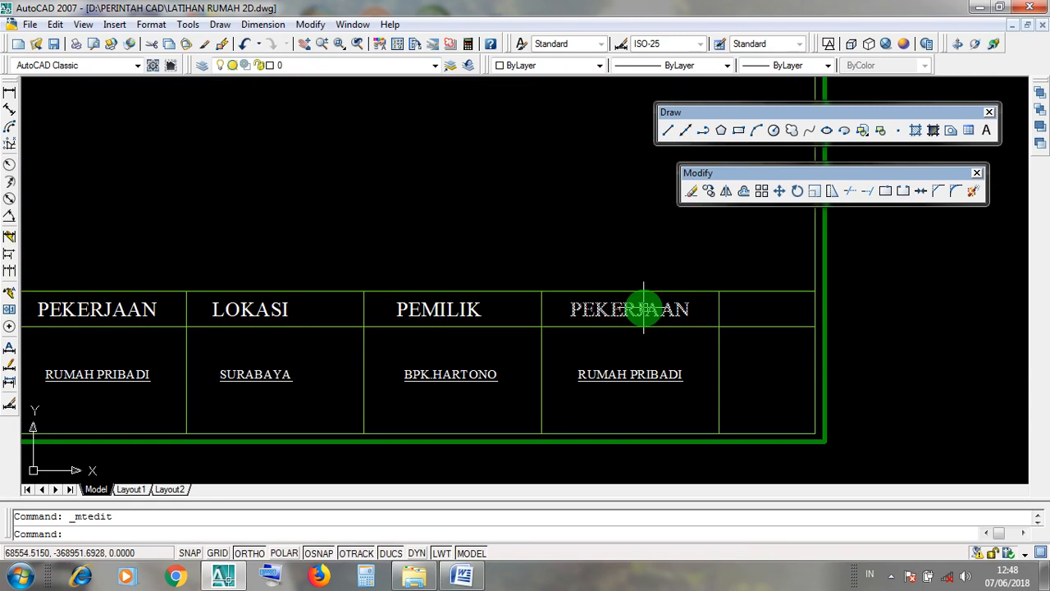
pyautogui.scroll(4, 646, 309)
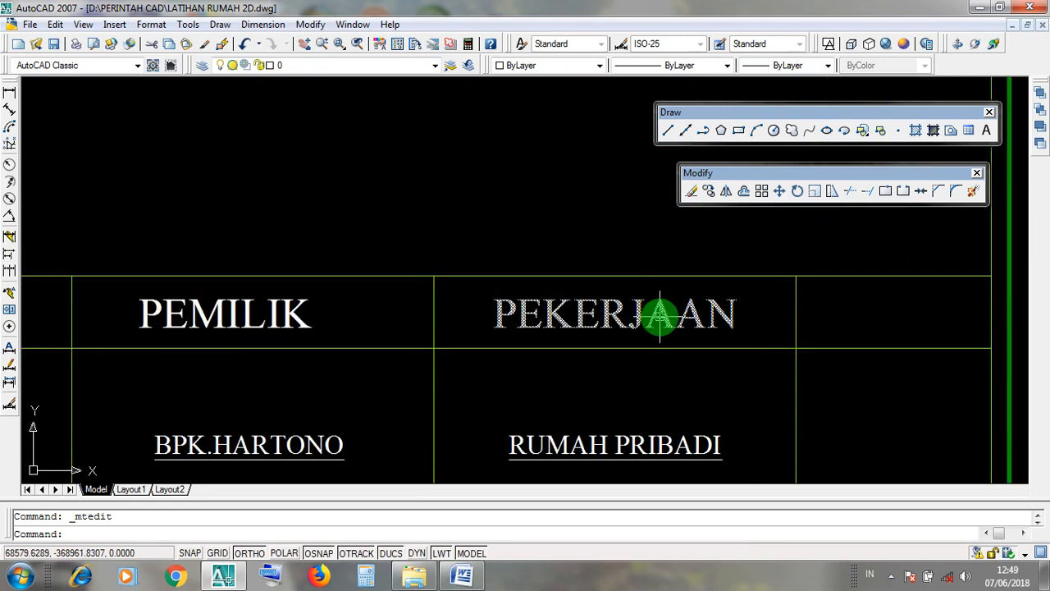
# Rename the remaining PEKERJAAN heading to DRAFTER.
pyautogui.doubleClick(659, 316)
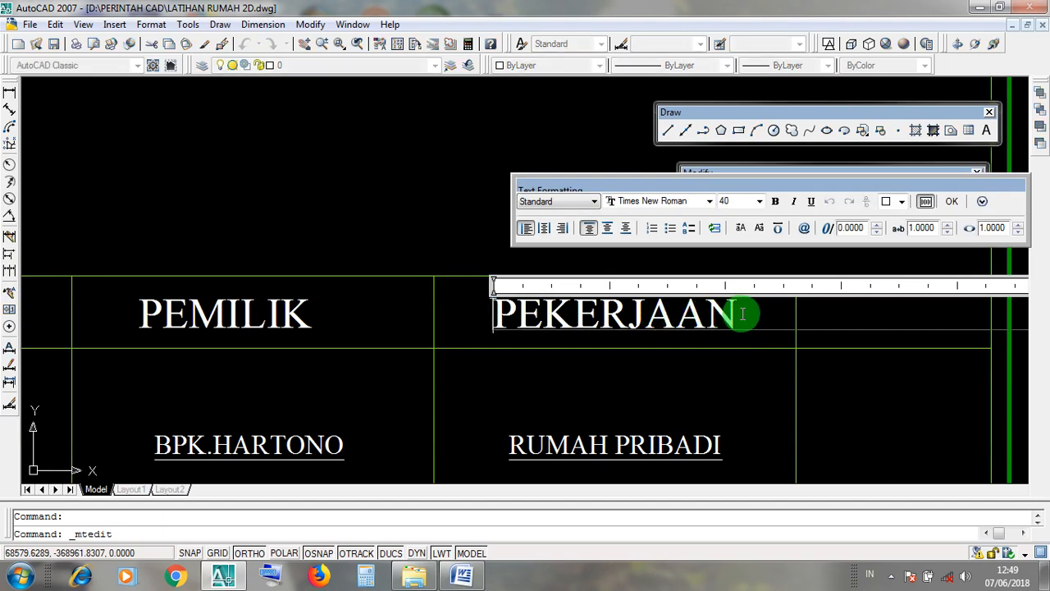
pyautogui.moveTo(741, 314); pyautogui.dragTo(471, 310)
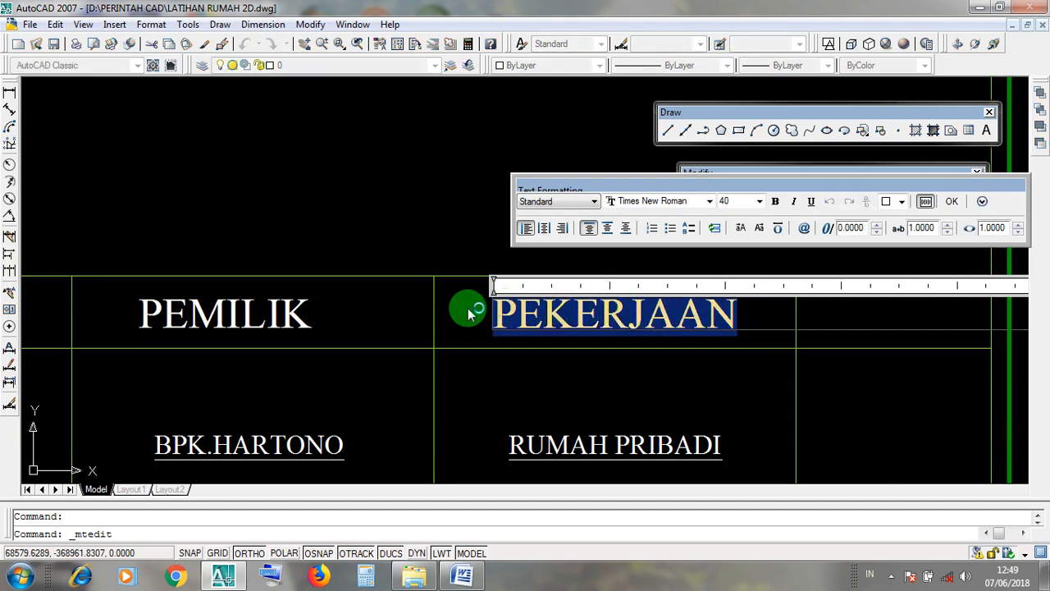
pyautogui.write('G')
pyautogui.press('BackSpace')
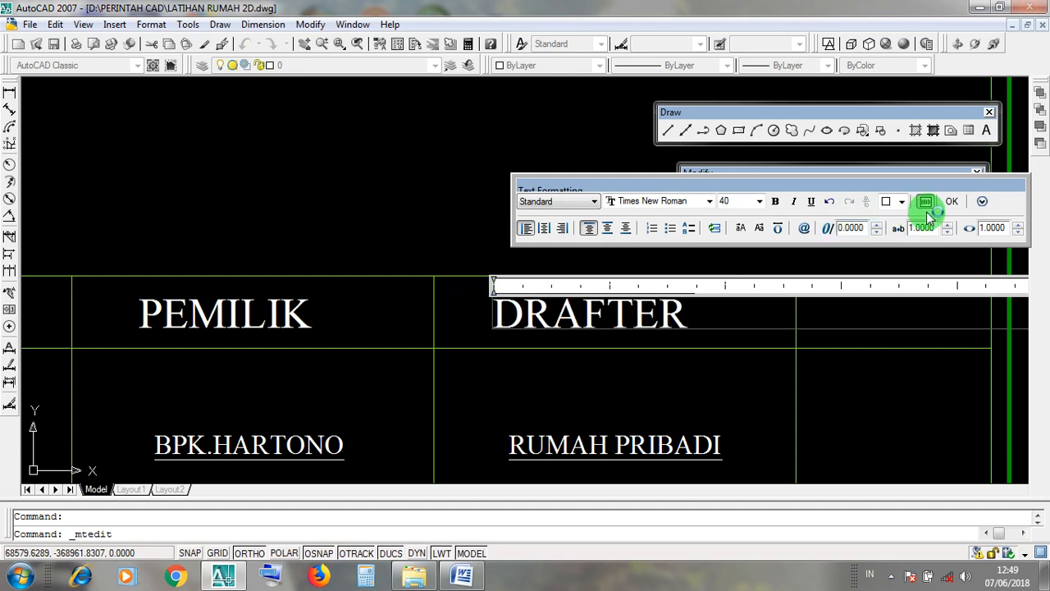
pyautogui.click(954, 203)
pyautogui.scroll(-1, 697, 228)
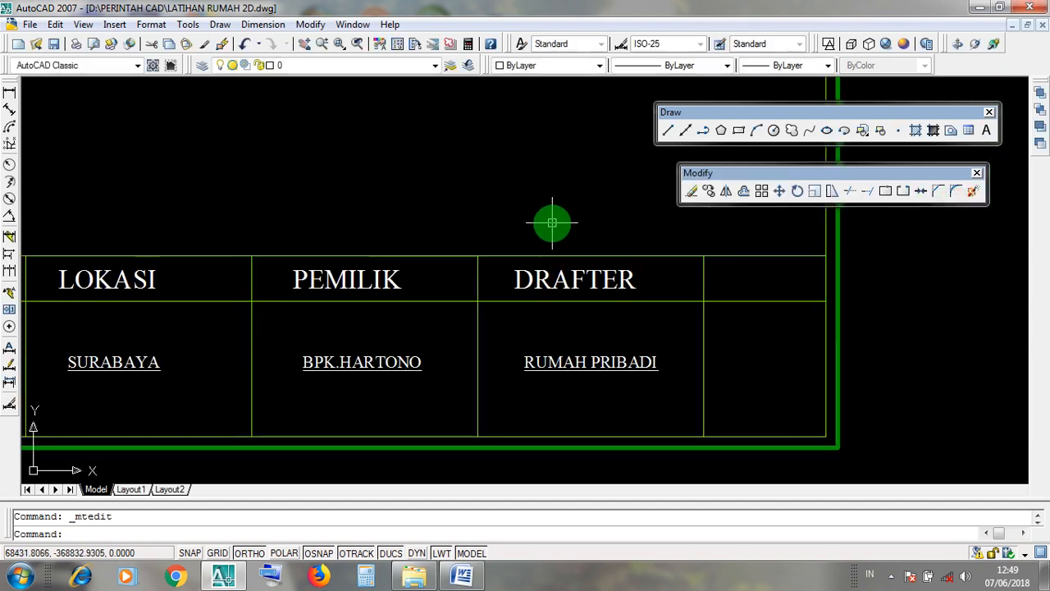
pyautogui.scroll(2, 578, 362)
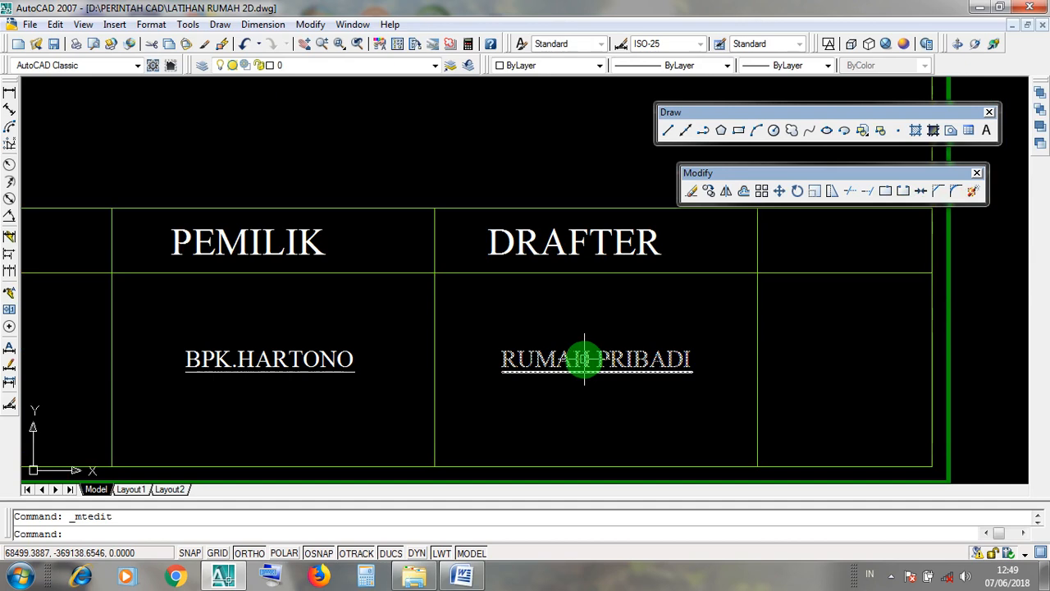
# Replace the RUMAH PRIBADI text under DRAFTER with the drafter's name.
pyautogui.click(582, 358)
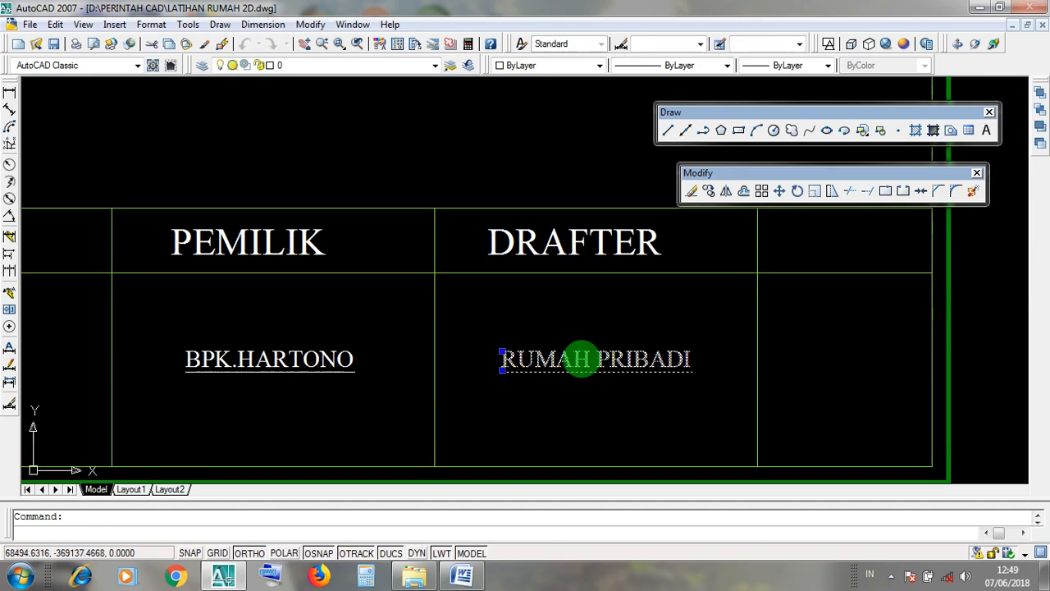
pyautogui.doubleClick(582, 358)
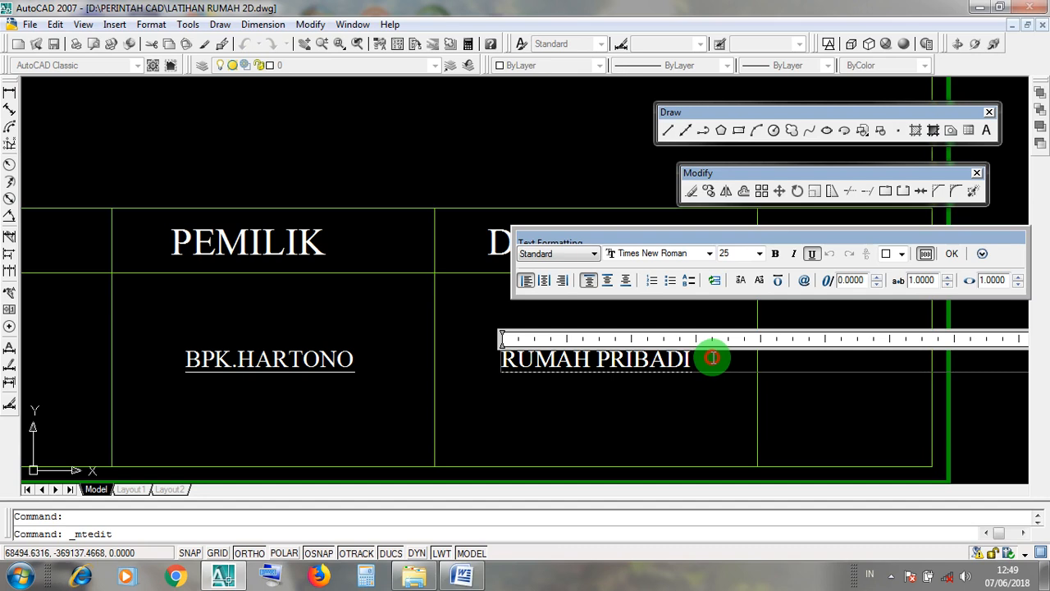
pyautogui.moveTo(713, 357); pyautogui.dragTo(483, 355)
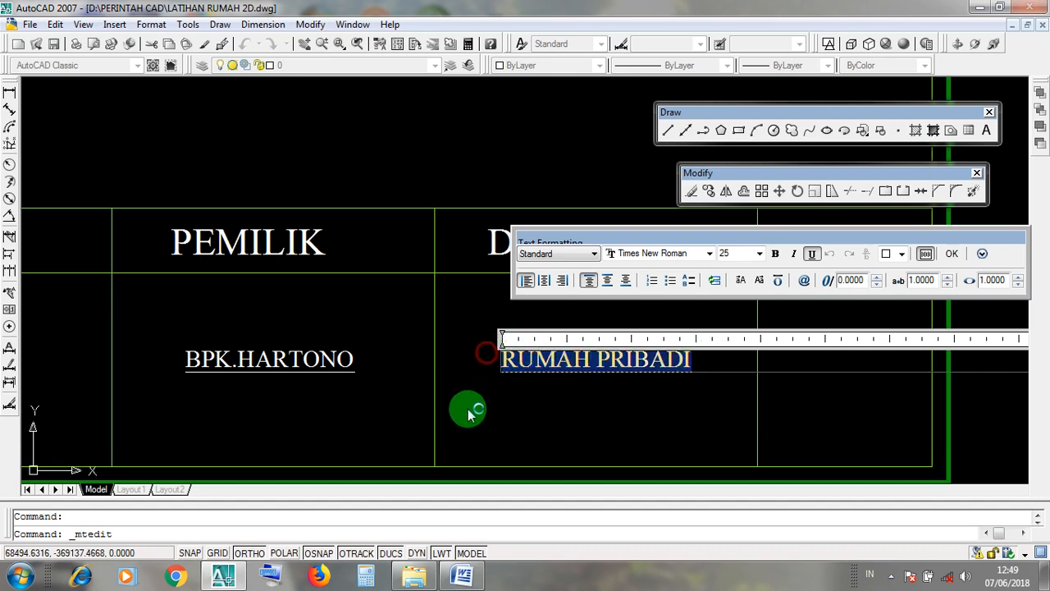
pyautogui.write('SIGIT')
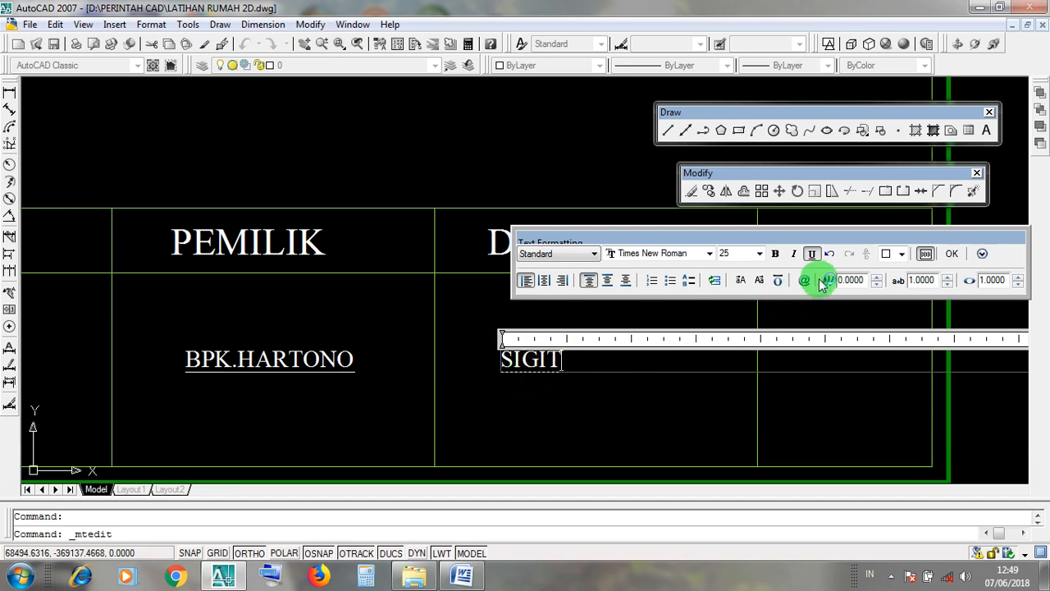
pyautogui.click(958, 254)
pyautogui.scroll(-3, 622, 345)
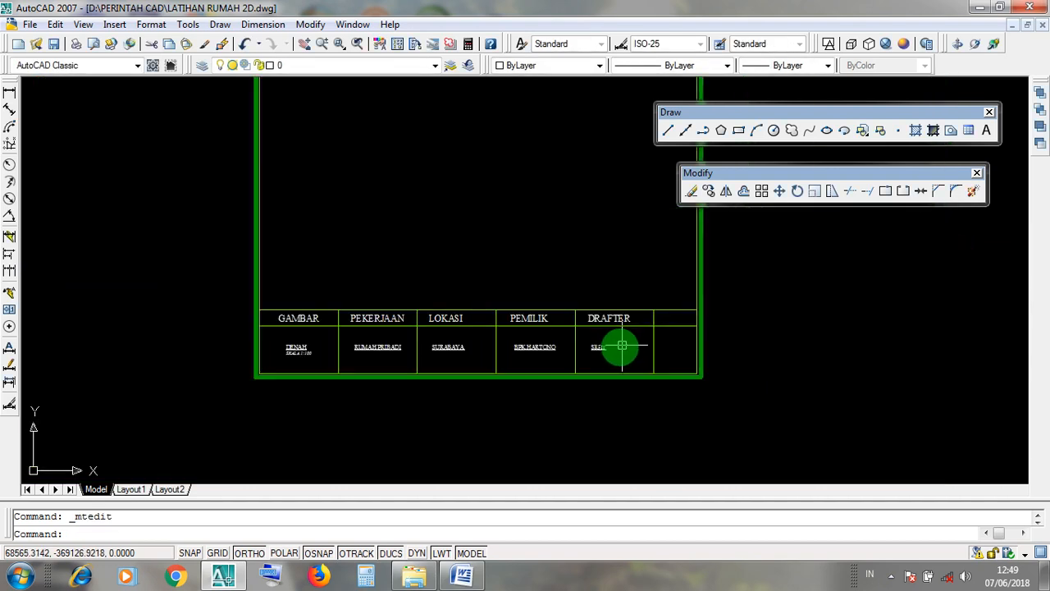
pyautogui.scroll(5, 561, 376)
# Copy the DRAFTER heading into the last header cell of the title block.
pyautogui.click(770, 307)
pyautogui.click(741, 279)
pyautogui.click(755, 422)
pyautogui.click(732, 357)
pyautogui.moveTo(764, 336); pyautogui.dragTo(673, 342, button='middle')
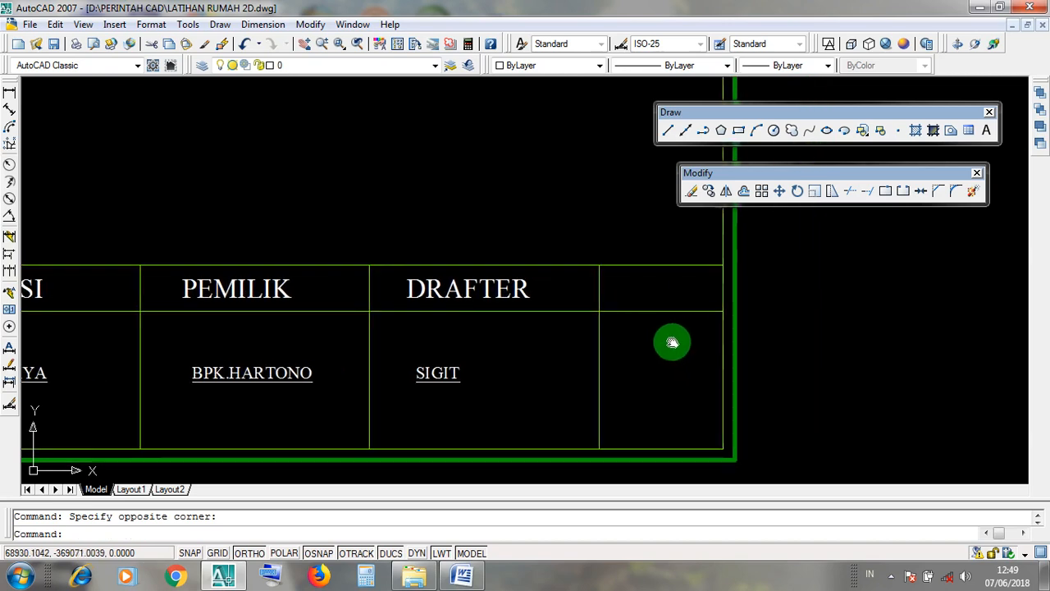
pyautogui.click(493, 292)
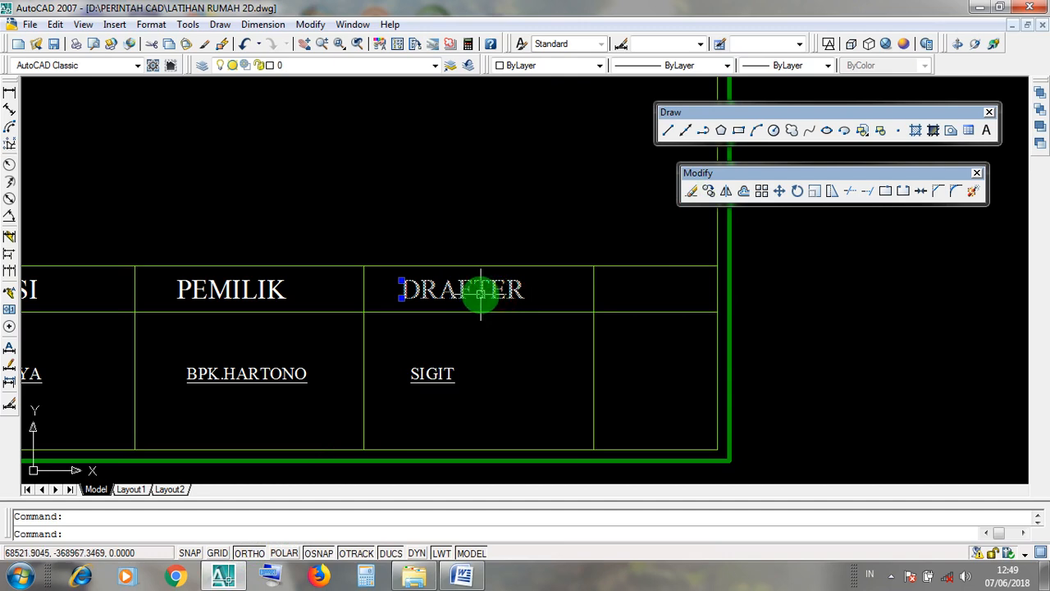
pyautogui.click(711, 191)
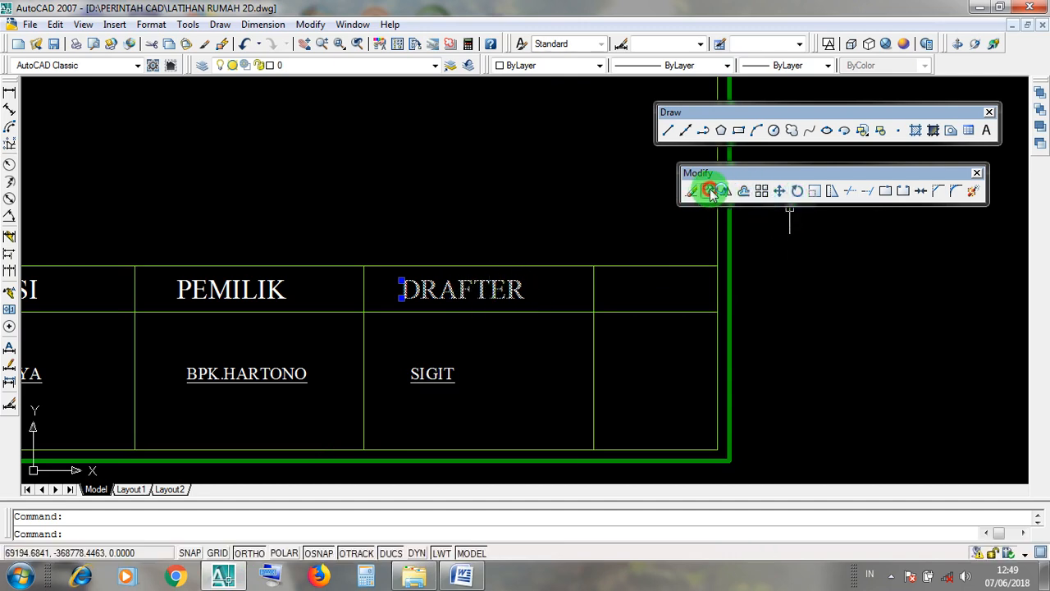
pyautogui.moveTo(778, 328); pyautogui.dragTo(637, 348, button='middle')
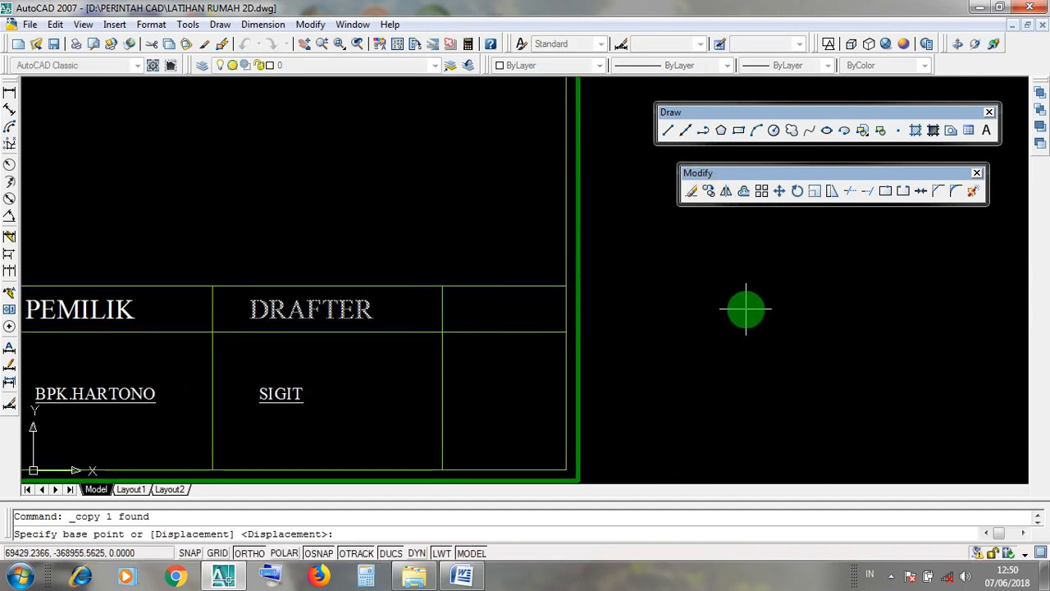
pyautogui.click(715, 304)
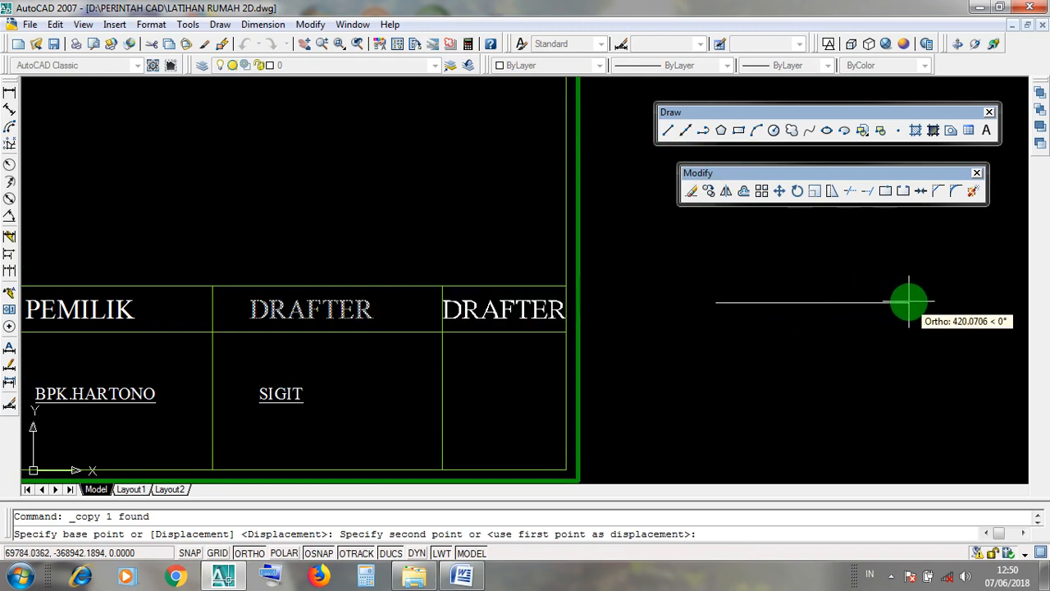
pyautogui.click(909, 302)
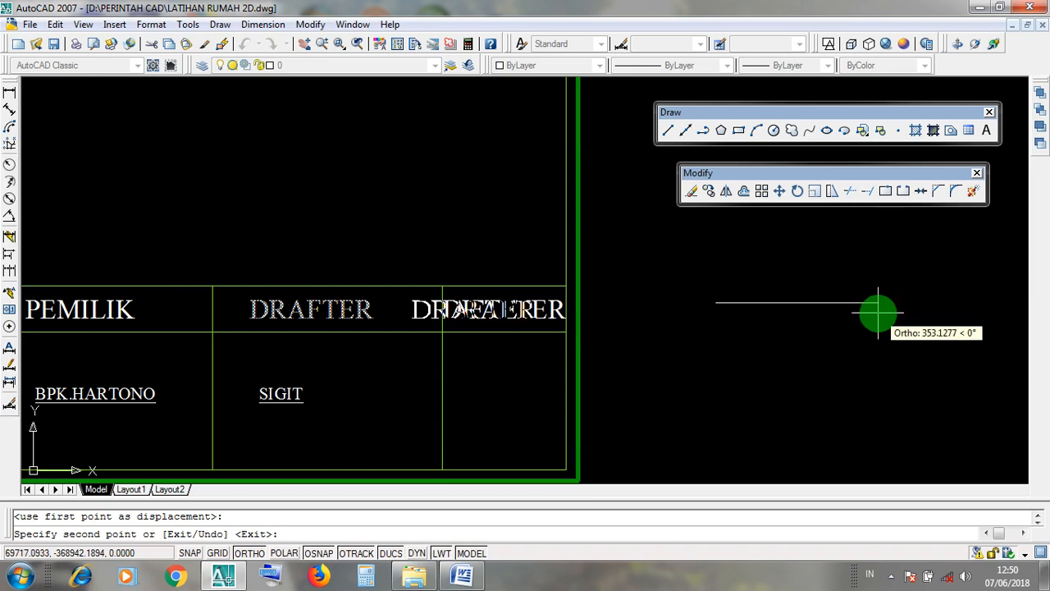
pyautogui.press('Return')
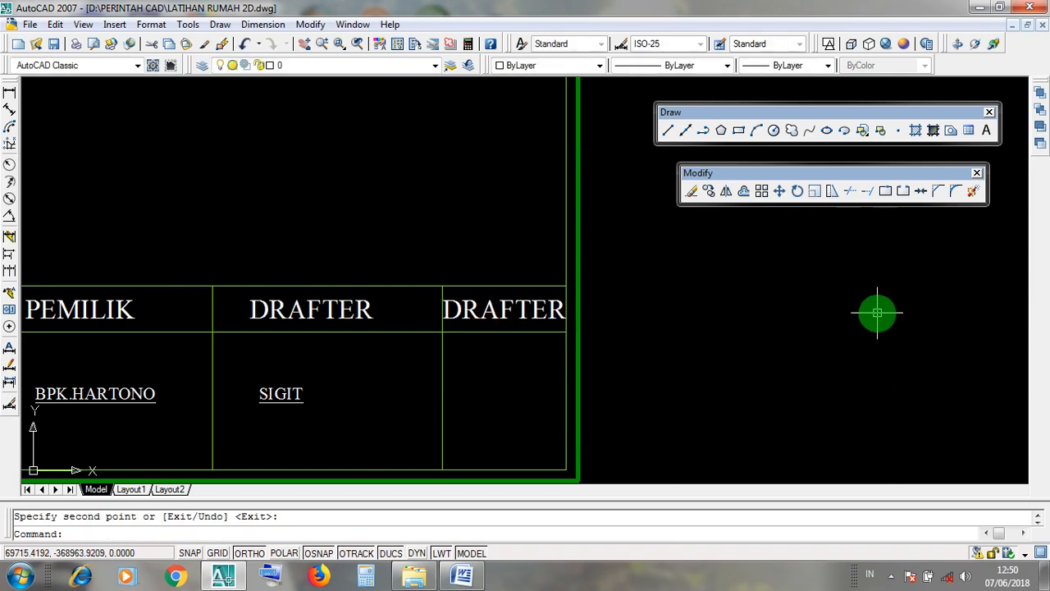
pyautogui.scroll(-5, 668, 295)
pyautogui.scroll(6, 621, 307)
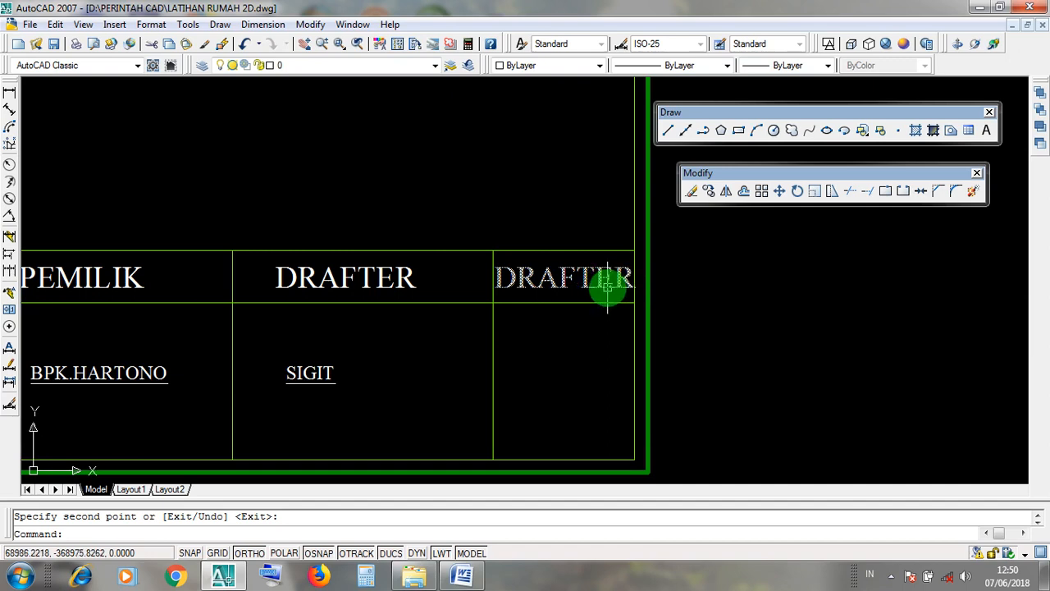
# Change the copied DRAFTER heading to HAL.
pyautogui.doubleClick(607, 283)
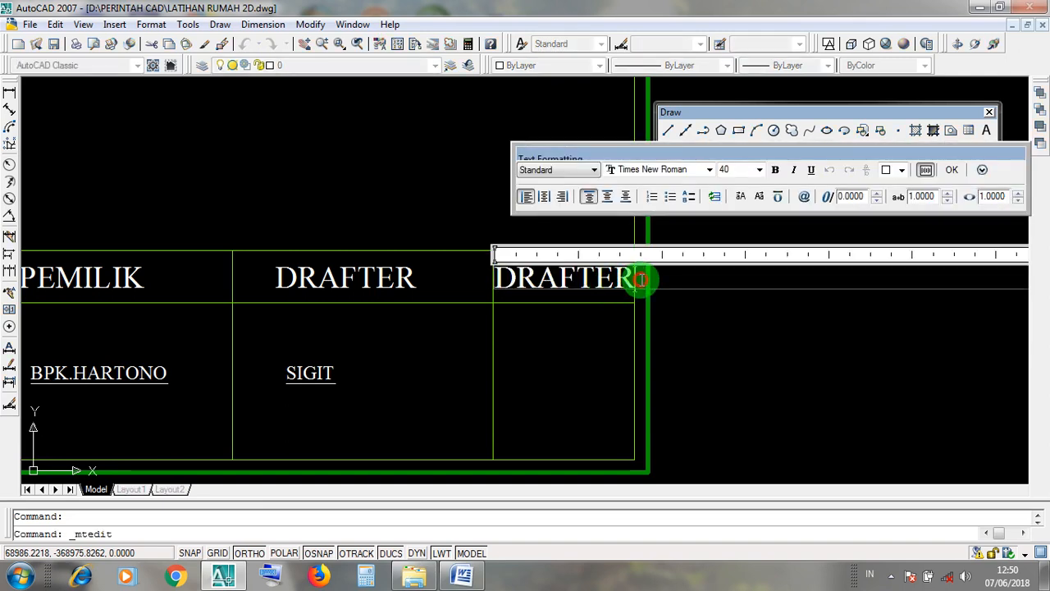
pyautogui.moveTo(641, 281); pyautogui.dragTo(485, 283)
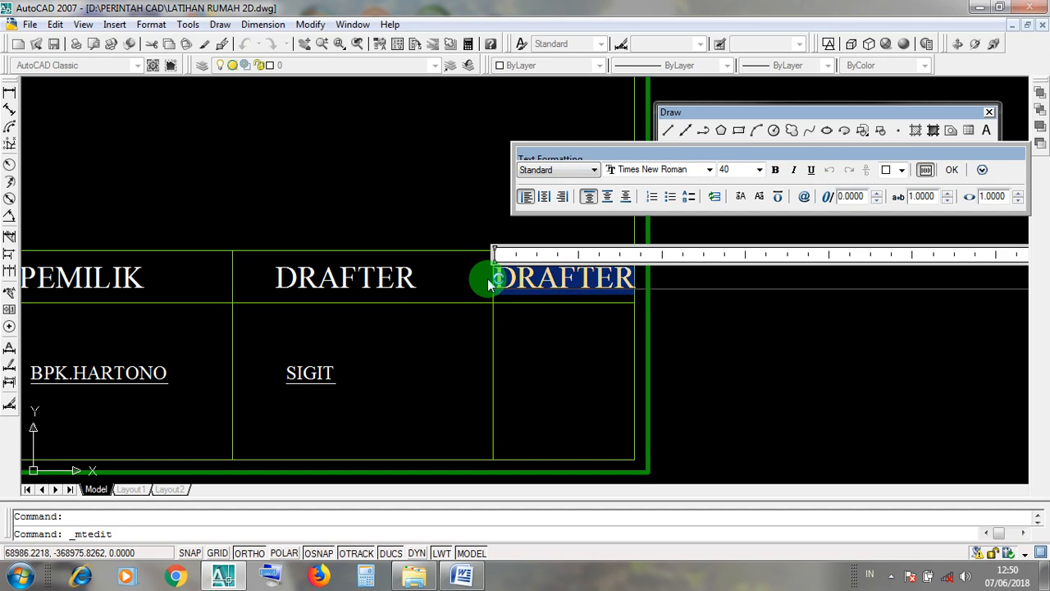
pyautogui.write('HAL')
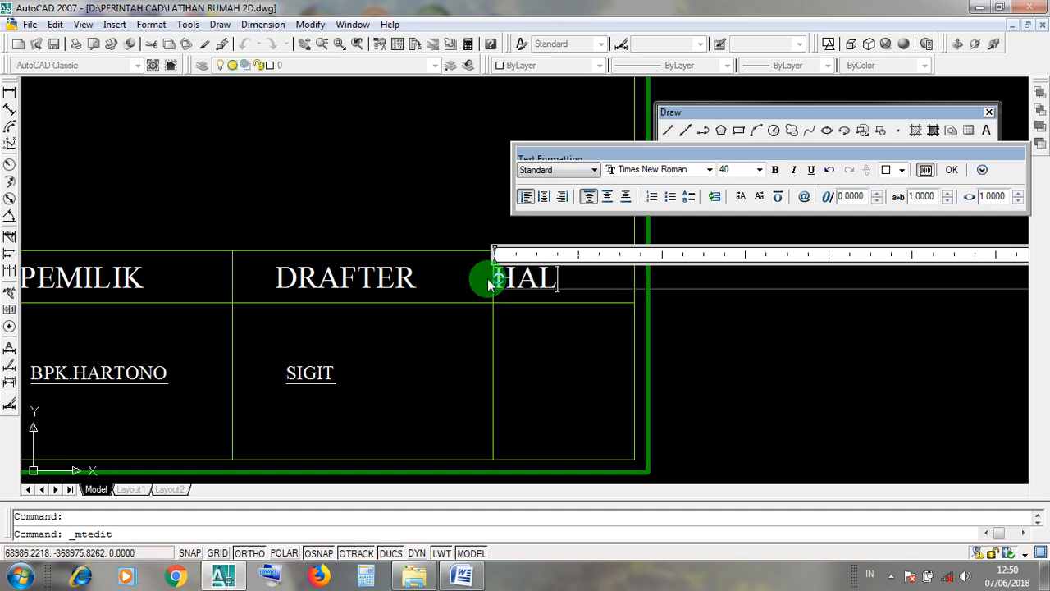
pyautogui.click(955, 170)
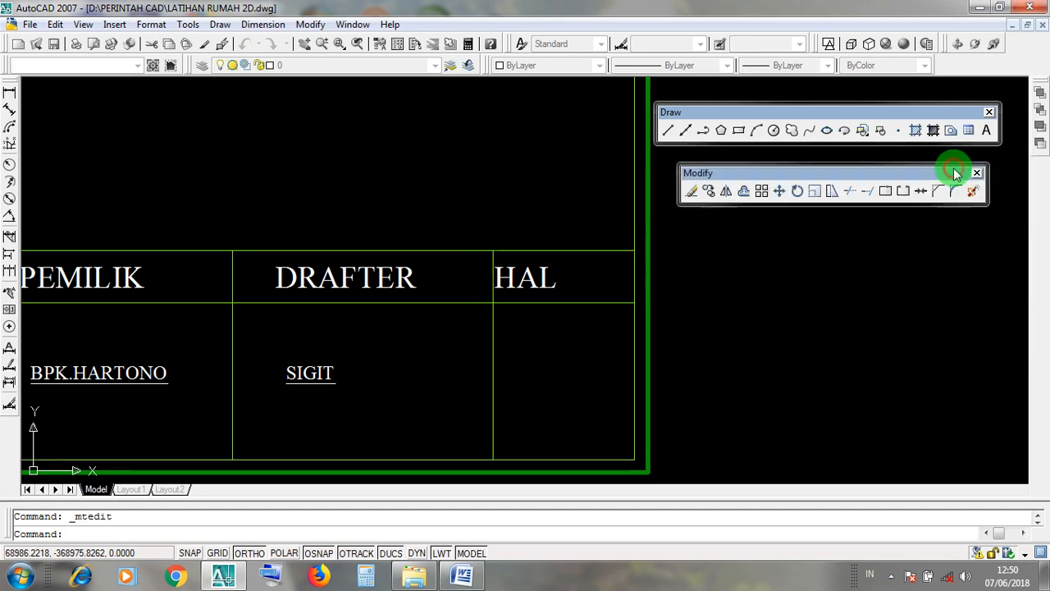
pyautogui.scroll(-3, 675, 312)
pyautogui.scroll(5, 657, 300)
# Pan around the last column and select the HAL heading.
pyautogui.moveTo(650, 308); pyautogui.dragTo(467, 268, button='middle')
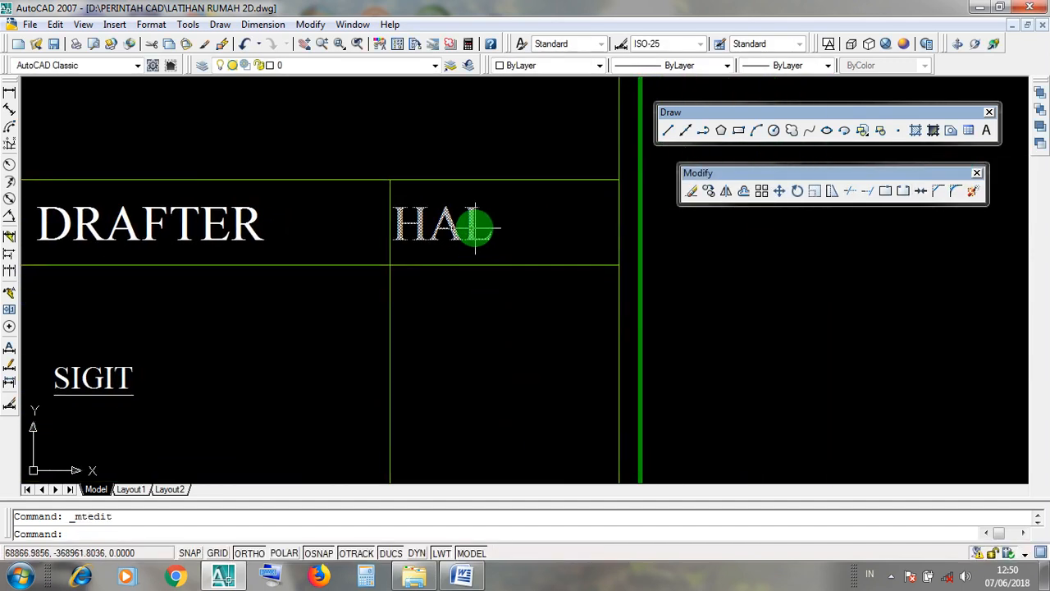
pyautogui.scroll(-4, 522, 289)
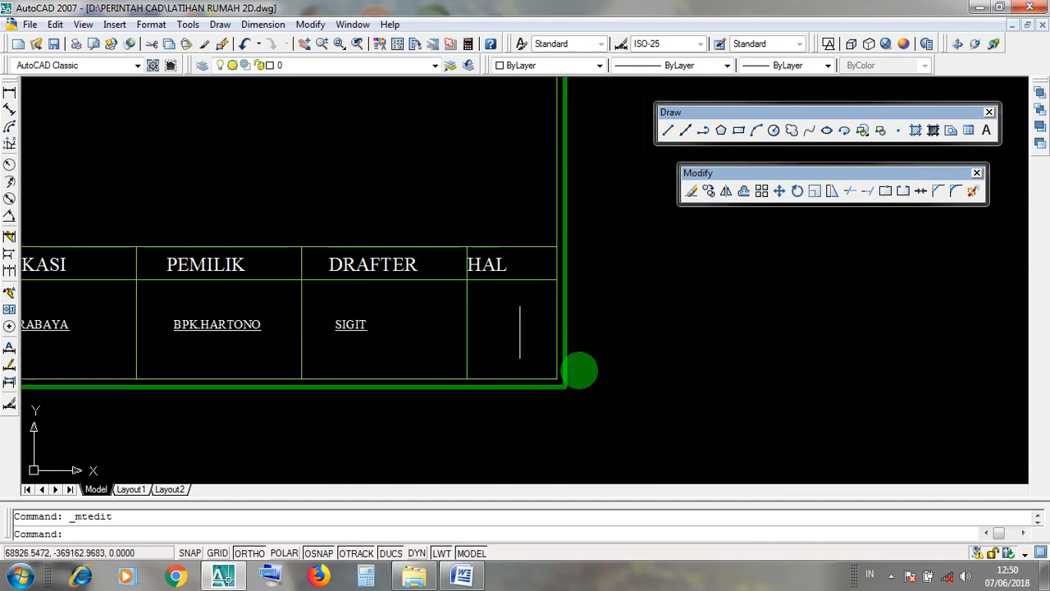
pyautogui.scroll(-6, 550, 328)
pyautogui.scroll(10, 566, 282)
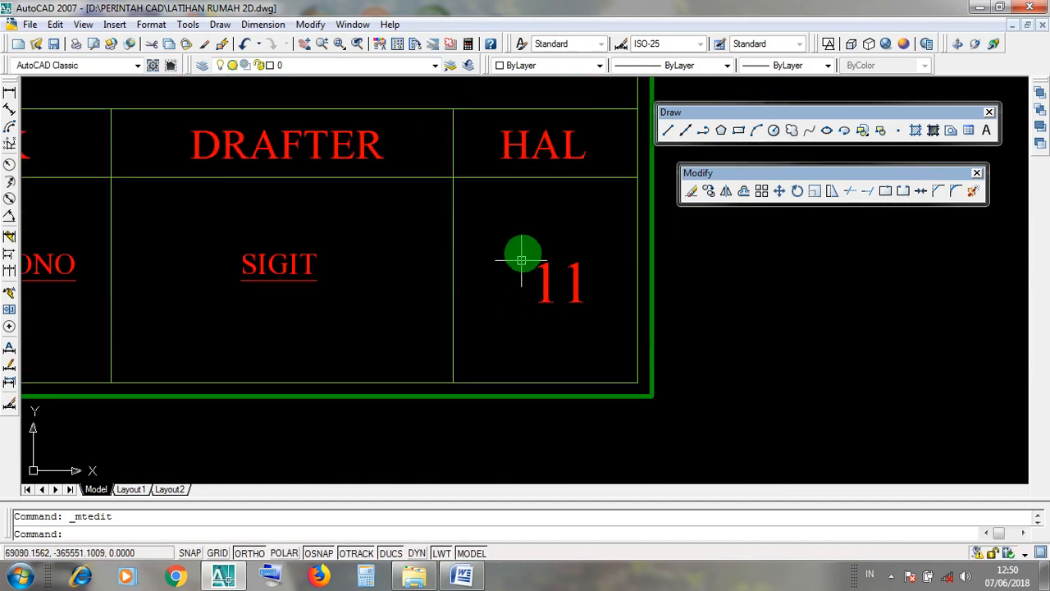
pyautogui.click(523, 247)
pyautogui.click(591, 317)
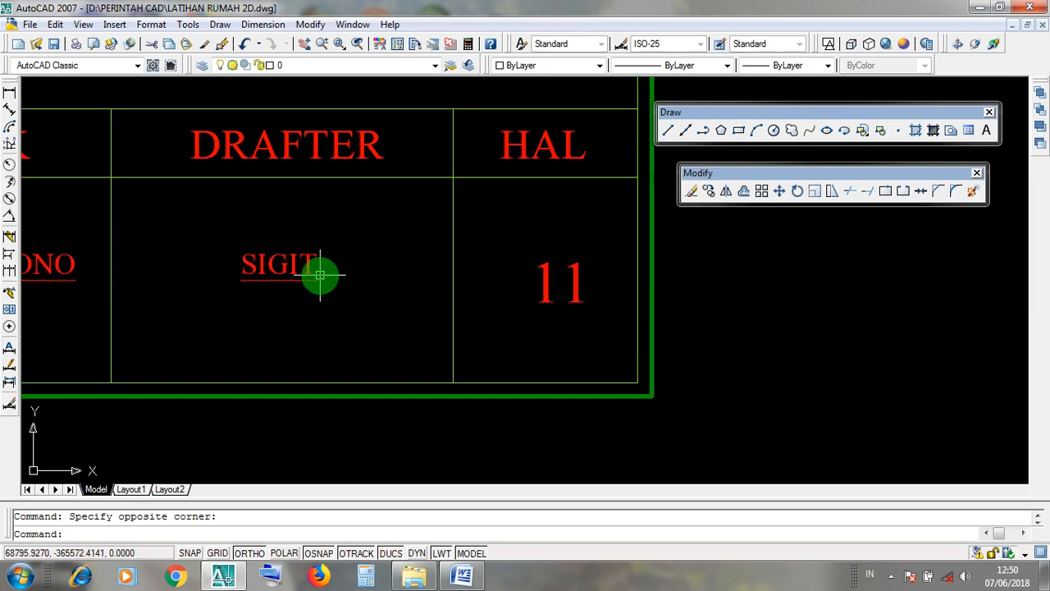
pyautogui.scroll(-10, 536, 241)
pyautogui.scroll(10, 539, 241)
pyautogui.click(485, 218)
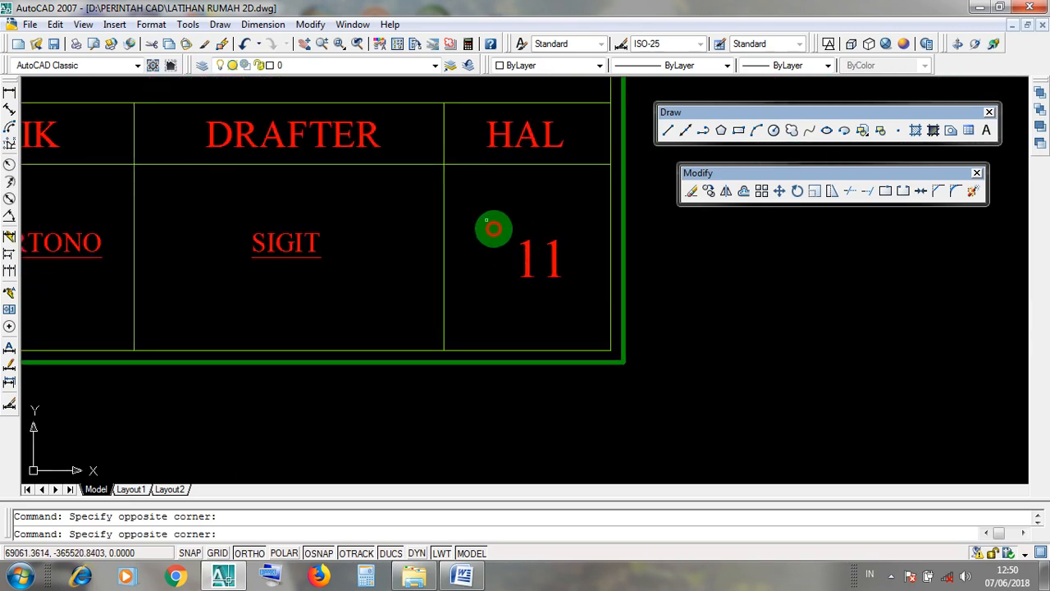
pyautogui.click(535, 259)
pyautogui.scroll(-8, 535, 259)
pyautogui.scroll(8, 534, 253)
pyautogui.scroll(2, 627, 284)
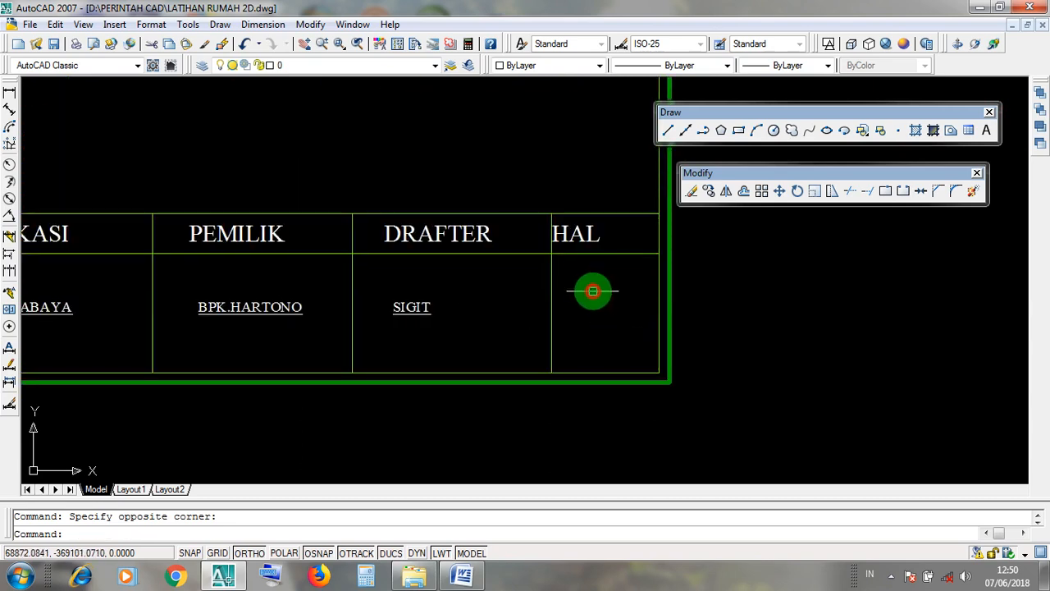
pyautogui.moveTo(607, 308); pyautogui.dragTo(541, 314, button='middle')
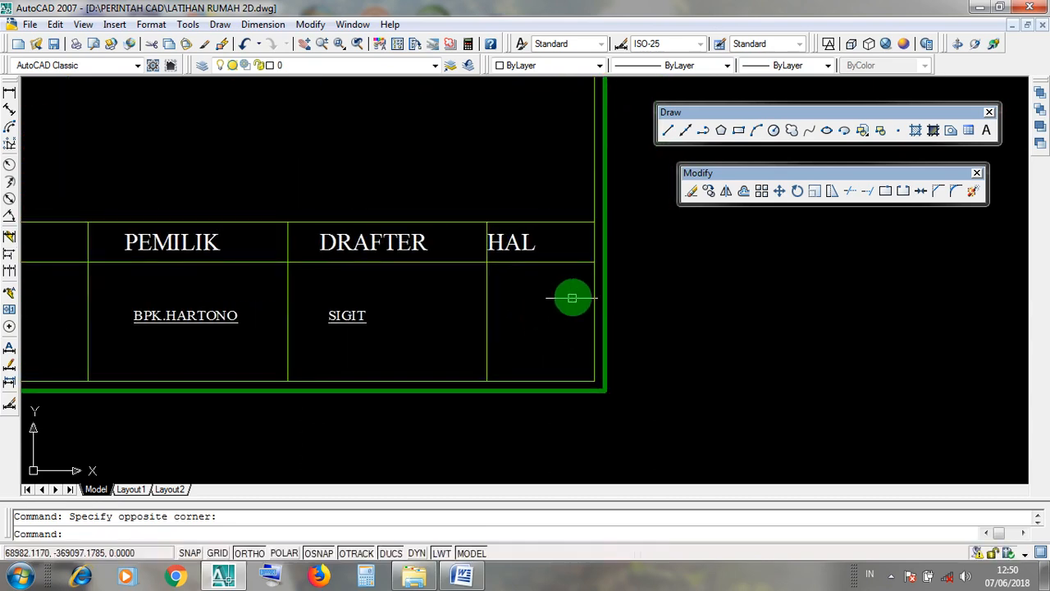
pyautogui.scroll(3, 572, 296)
pyautogui.scroll(-2, 488, 207)
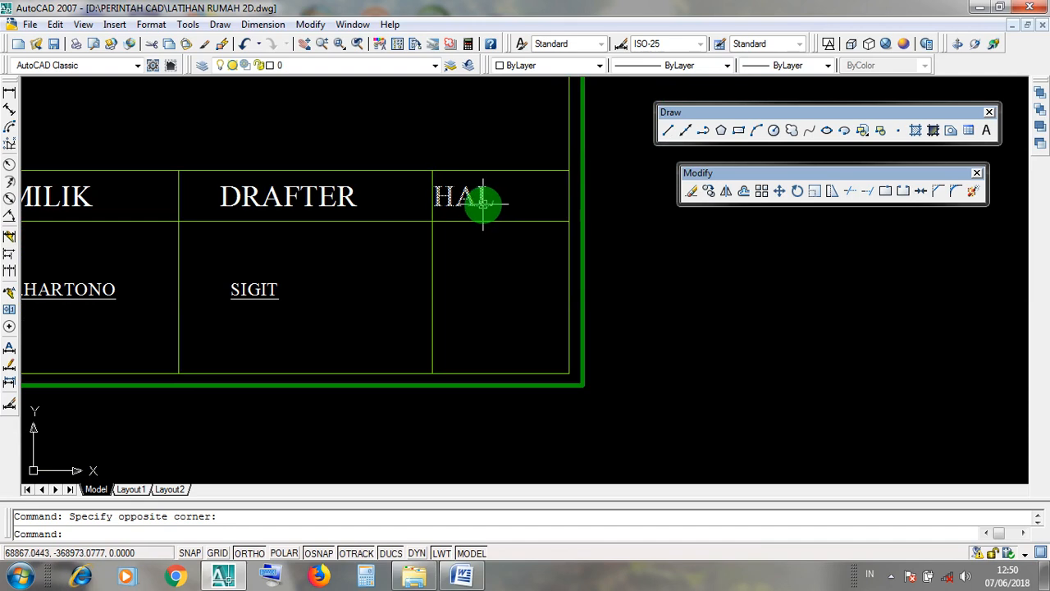
pyautogui.click(485, 202)
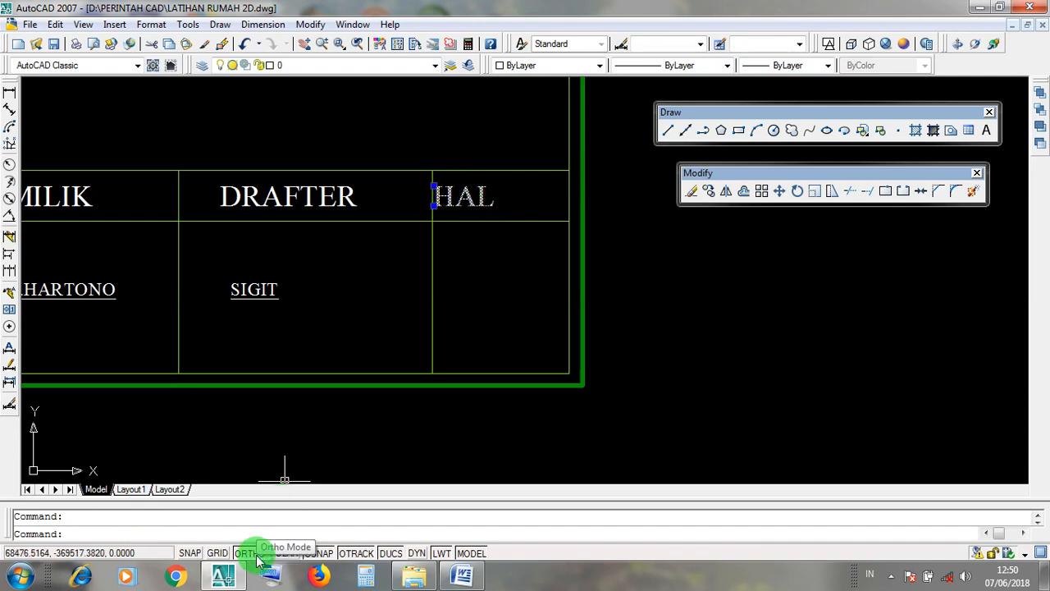
pyautogui.scroll(2, 485, 225)
# Copy the HAL heading straight down into the empty cell below it.
pyautogui.click(504, 203)
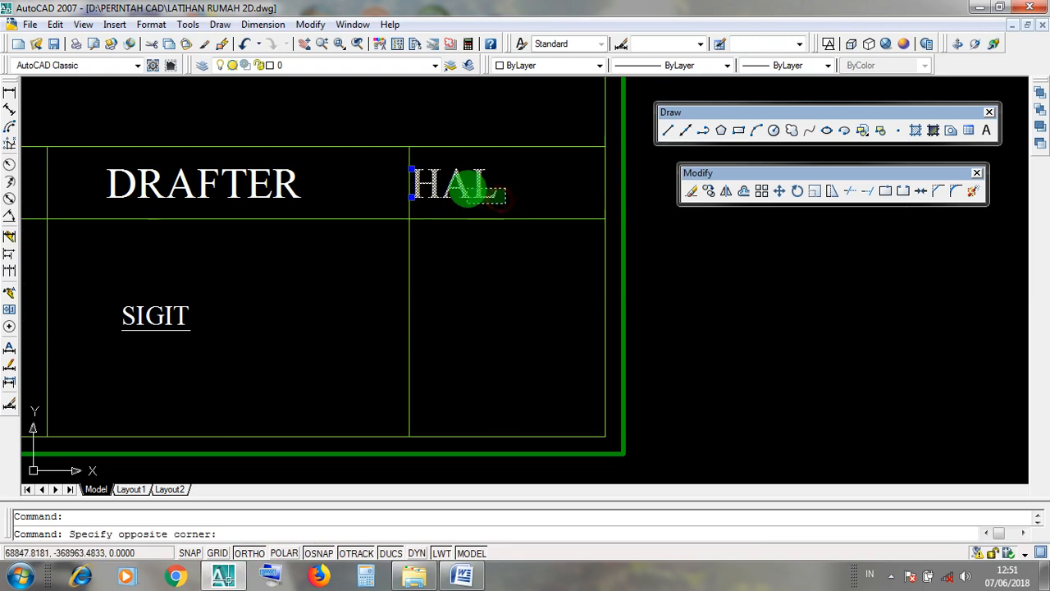
pyautogui.click(467, 195)
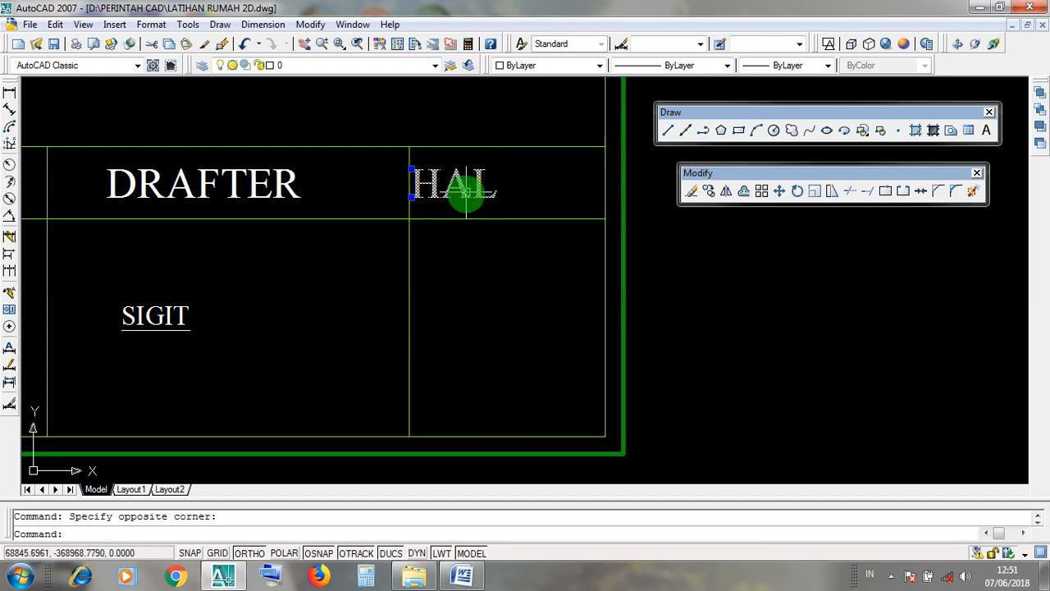
pyautogui.click(707, 192)
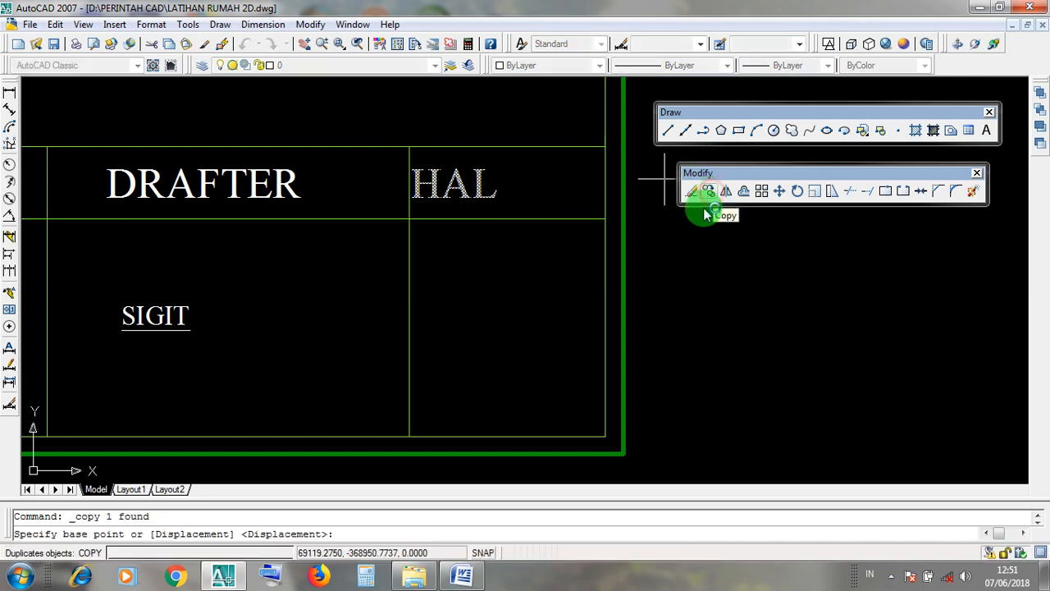
pyautogui.moveTo(698, 317); pyautogui.dragTo(459, 320, button='middle')
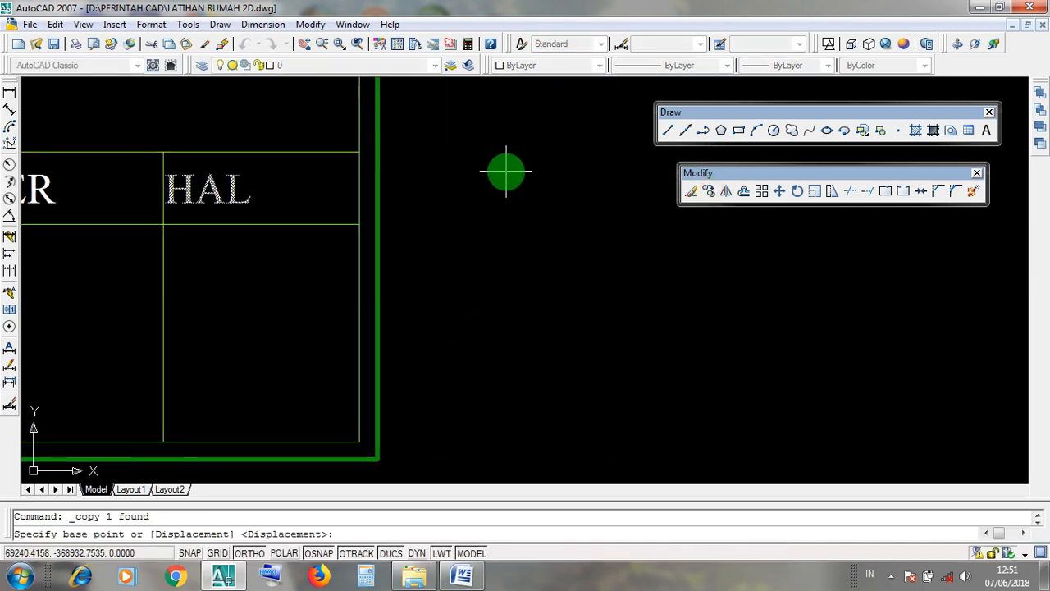
pyautogui.click(506, 171)
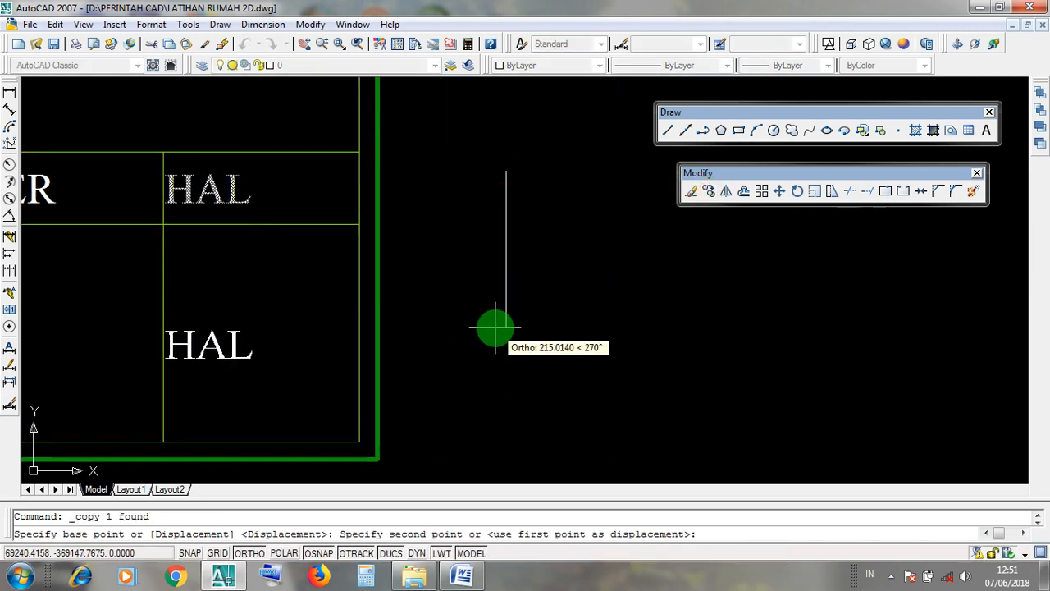
pyautogui.click(497, 319)
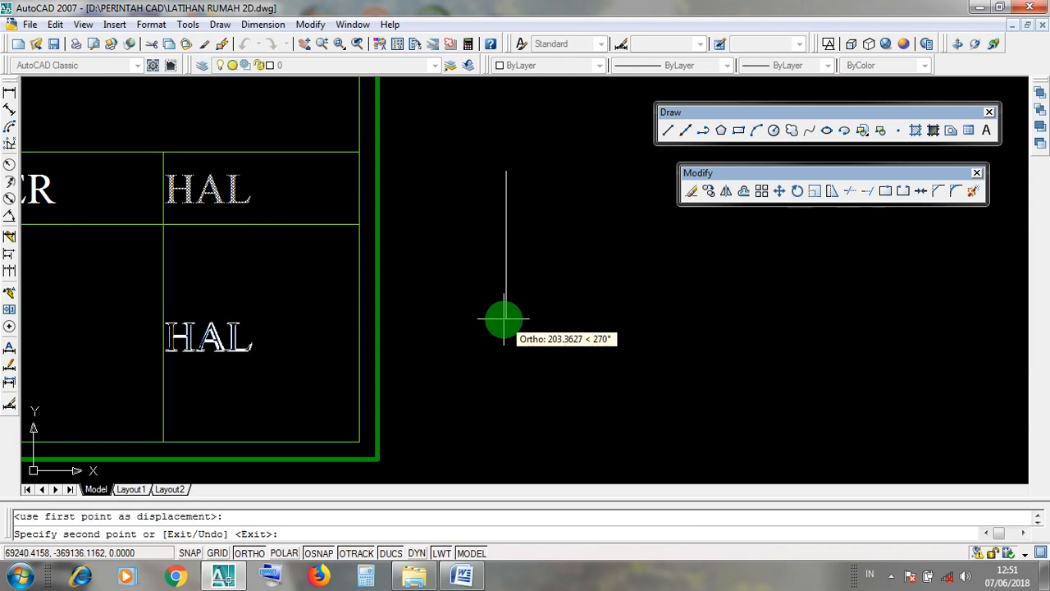
pyautogui.press('Return')
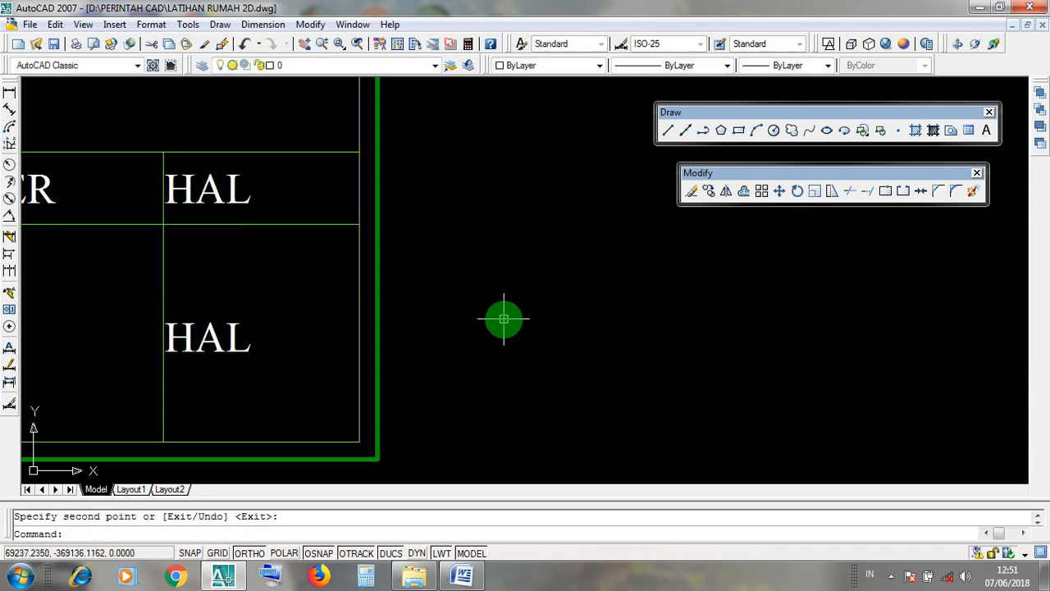
# Pan along the title-block row and select the copied lower HAL text.
pyautogui.scroll(-5, 563, 317)
pyautogui.scroll(3, 469, 330)
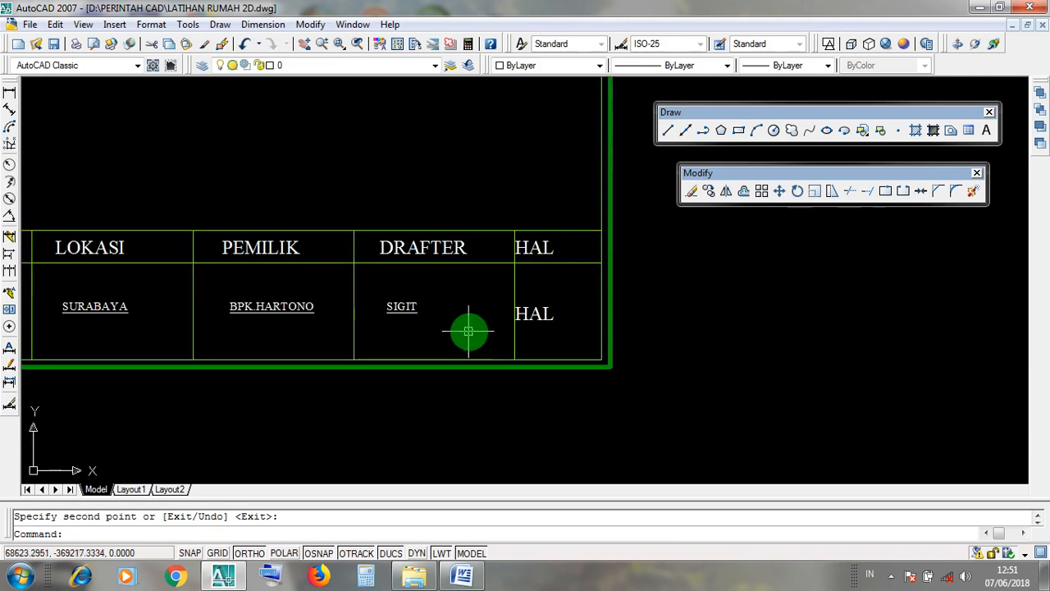
pyautogui.scroll(1, 534, 317)
pyautogui.scroll(-4, 617, 326)
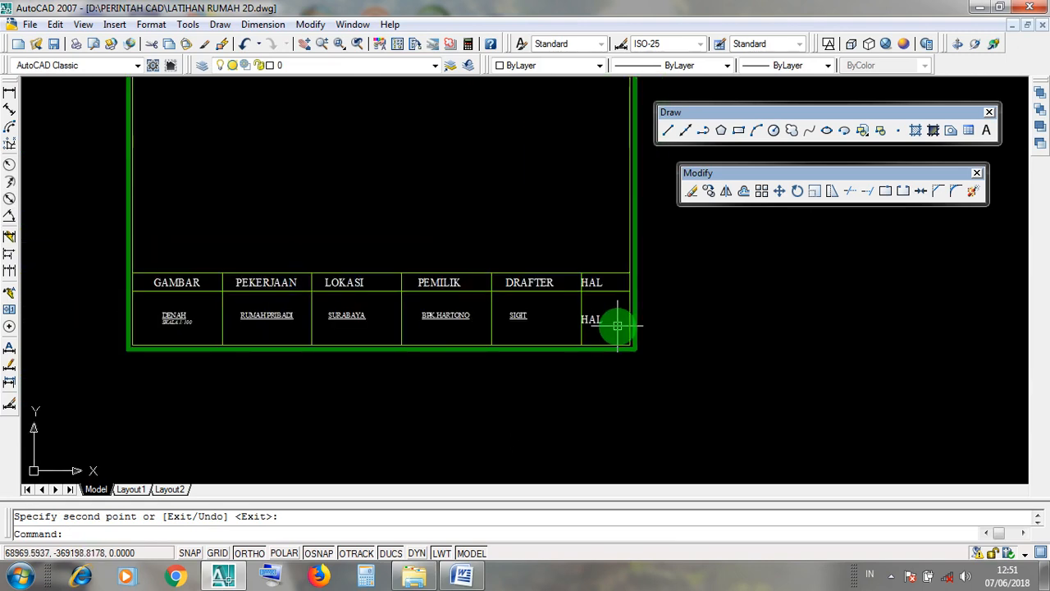
pyautogui.scroll(3, 617, 326)
pyautogui.moveTo(616, 325); pyautogui.dragTo(652, 352, button='middle')
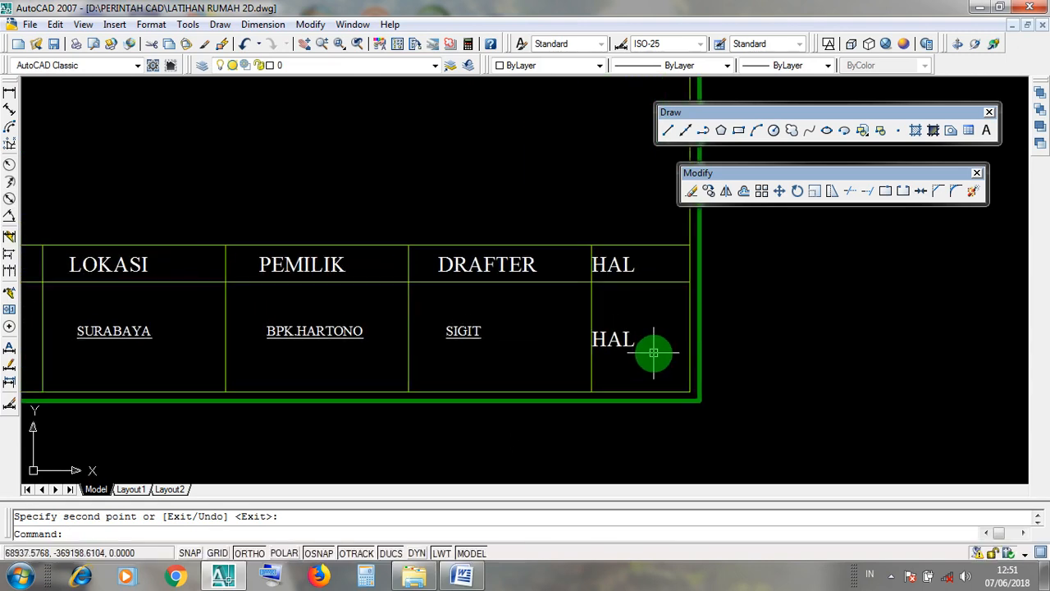
pyautogui.scroll(-2, 653, 353)
pyautogui.scroll(5, 653, 353)
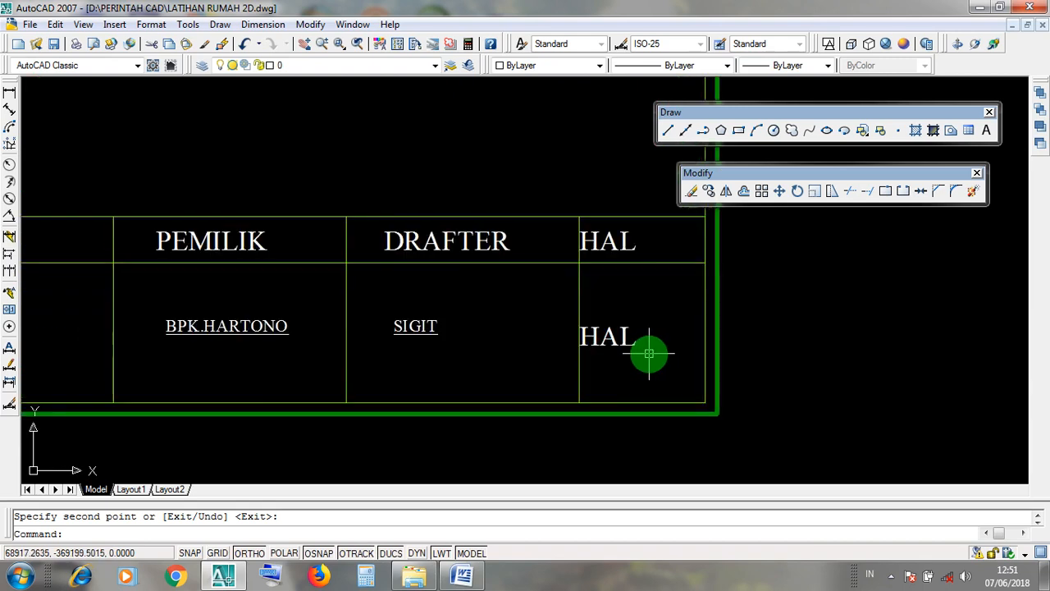
pyautogui.click(615, 343)
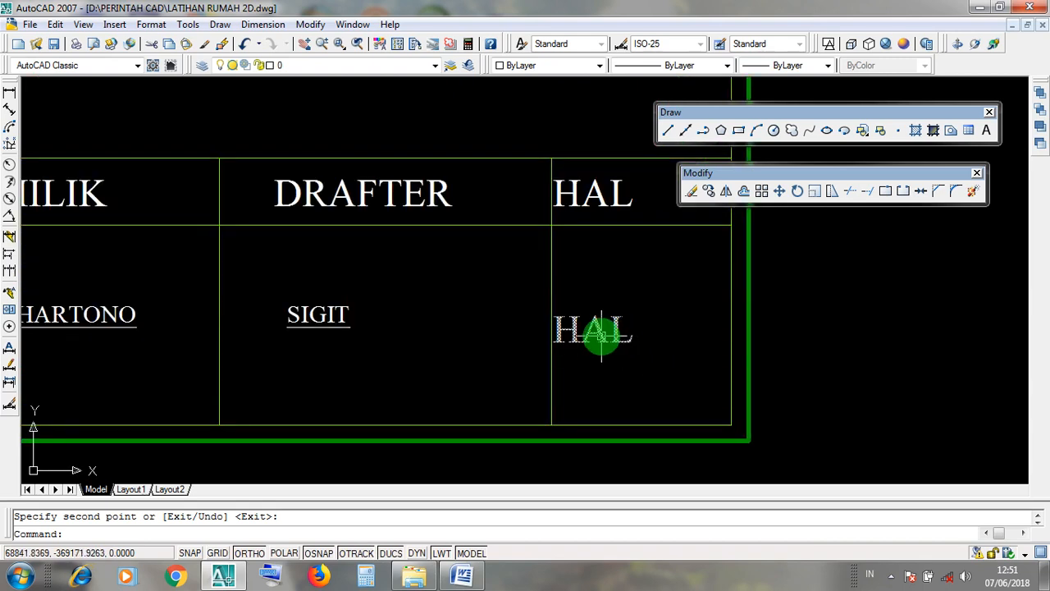
# Change the copied HAL text in the lower cell to 01.
pyautogui.rightClick(602, 332)
pyautogui.doubleClick(602, 332)
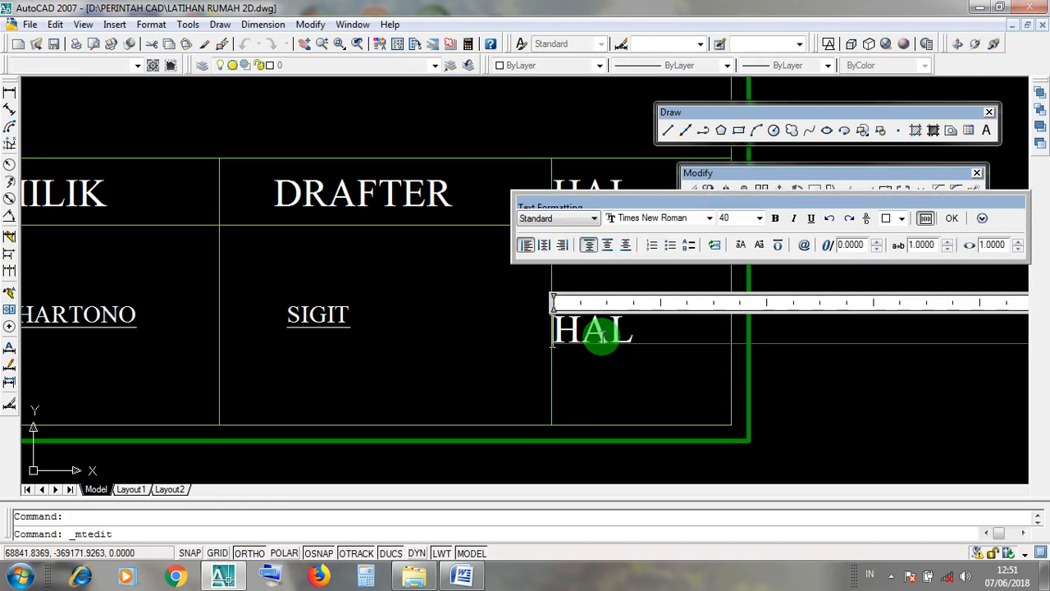
pyautogui.scroll(1, 623, 333)
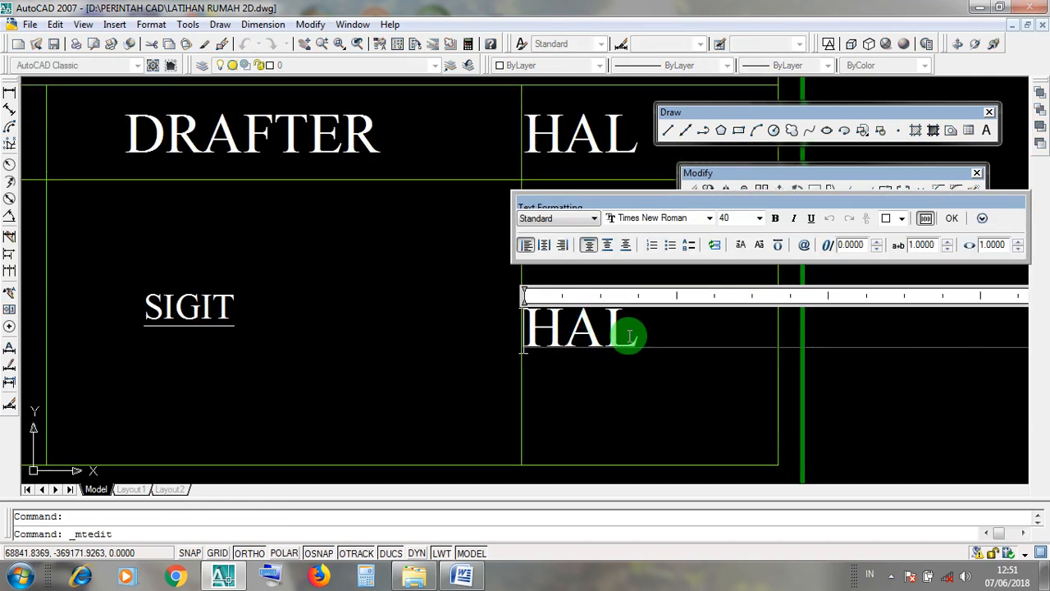
pyautogui.moveTo(648, 331); pyautogui.dragTo(516, 327)
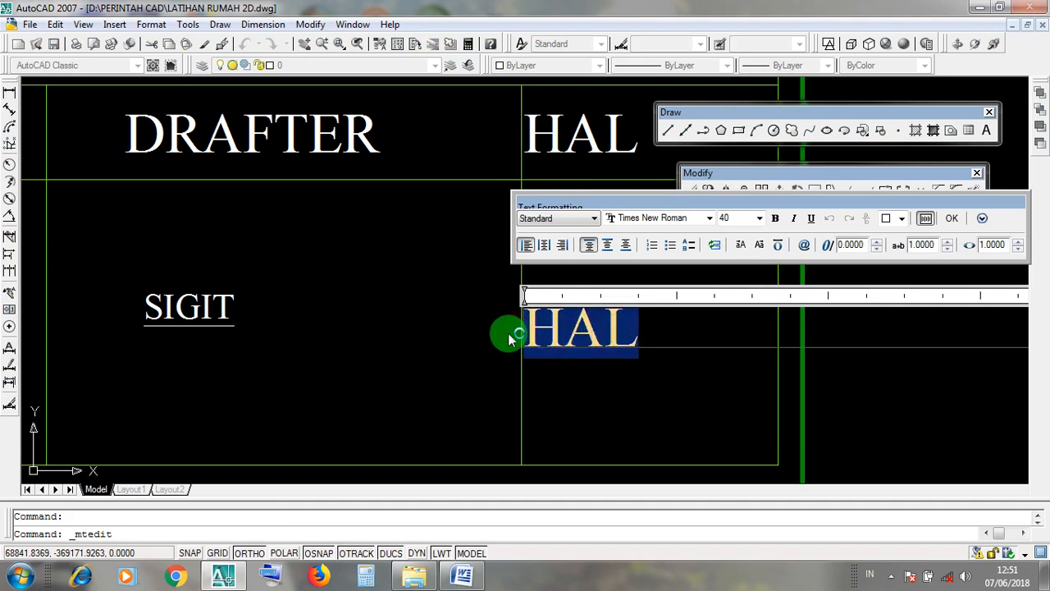
pyautogui.write('01')
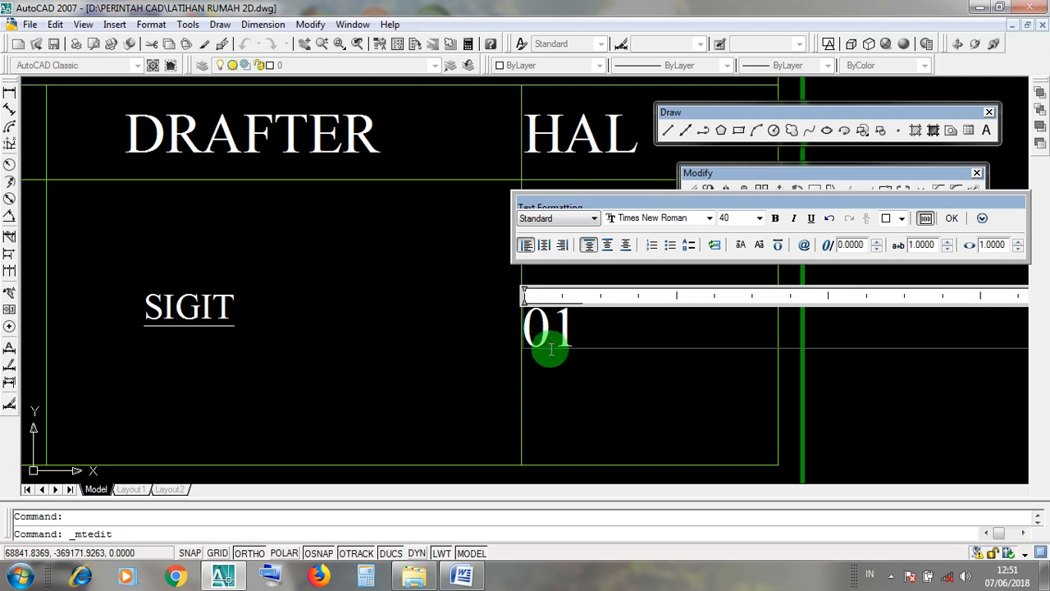
pyautogui.click(955, 220)
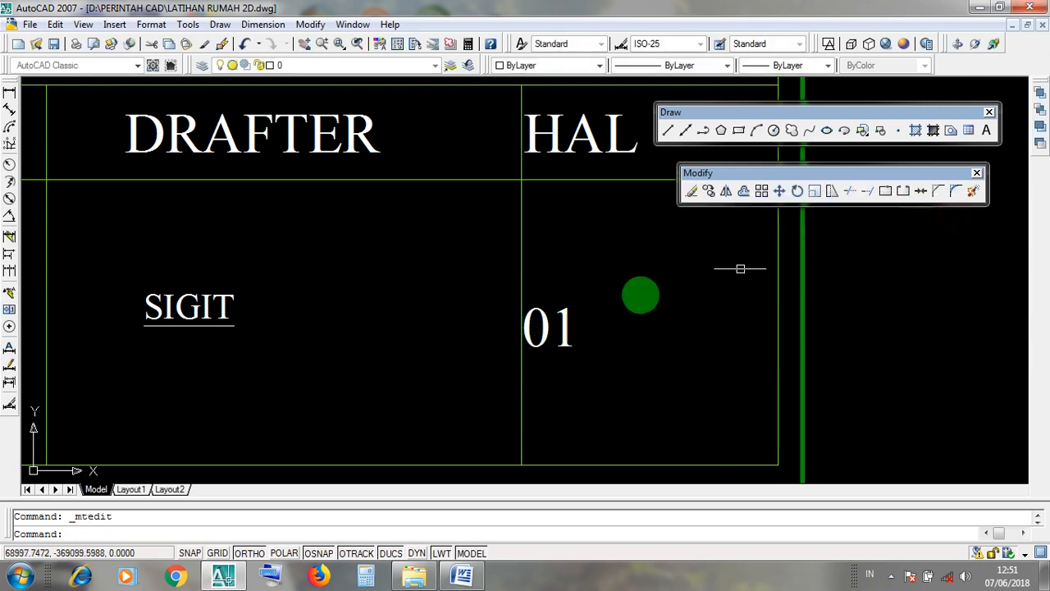
pyautogui.scroll(-3, 660, 351)
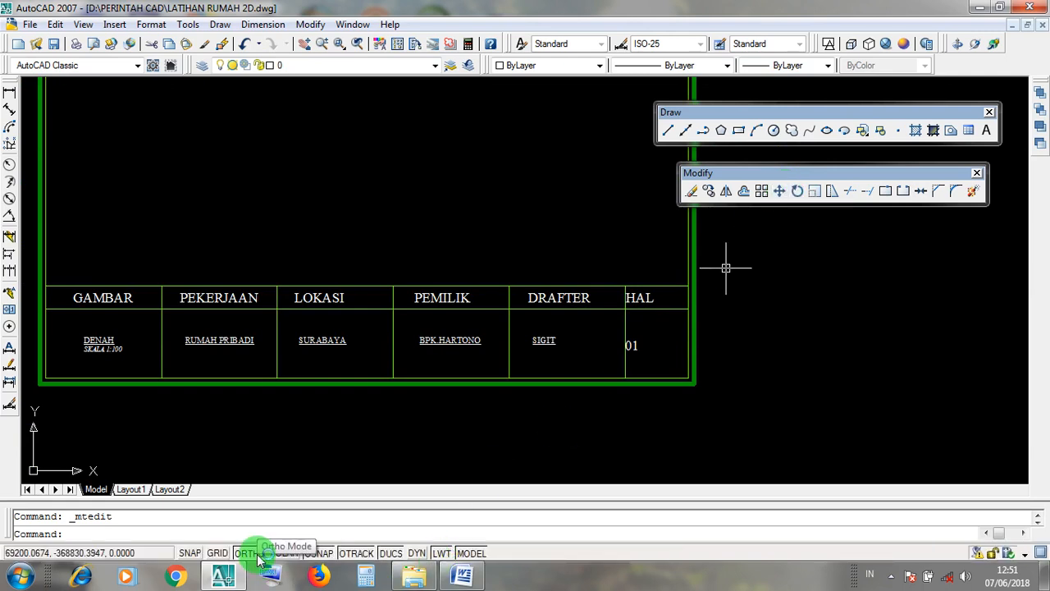
# Move the HAL heading and 01 page number right to centre them in the last column.
pyautogui.scroll(3, 673, 358)
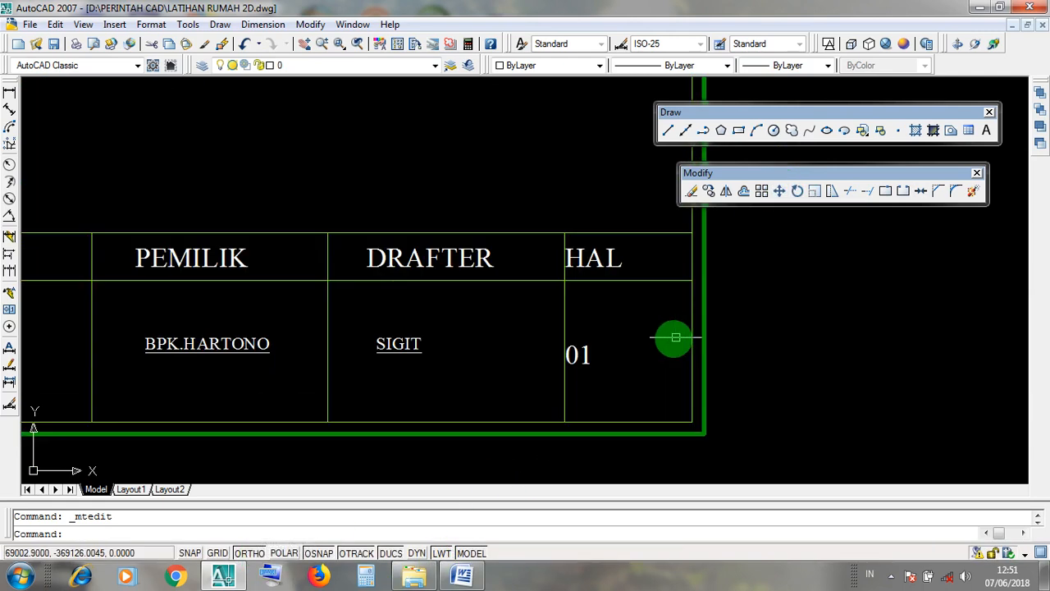
pyautogui.moveTo(676, 336); pyautogui.dragTo(560, 320, button='middle')
pyautogui.scroll(2, 546, 316)
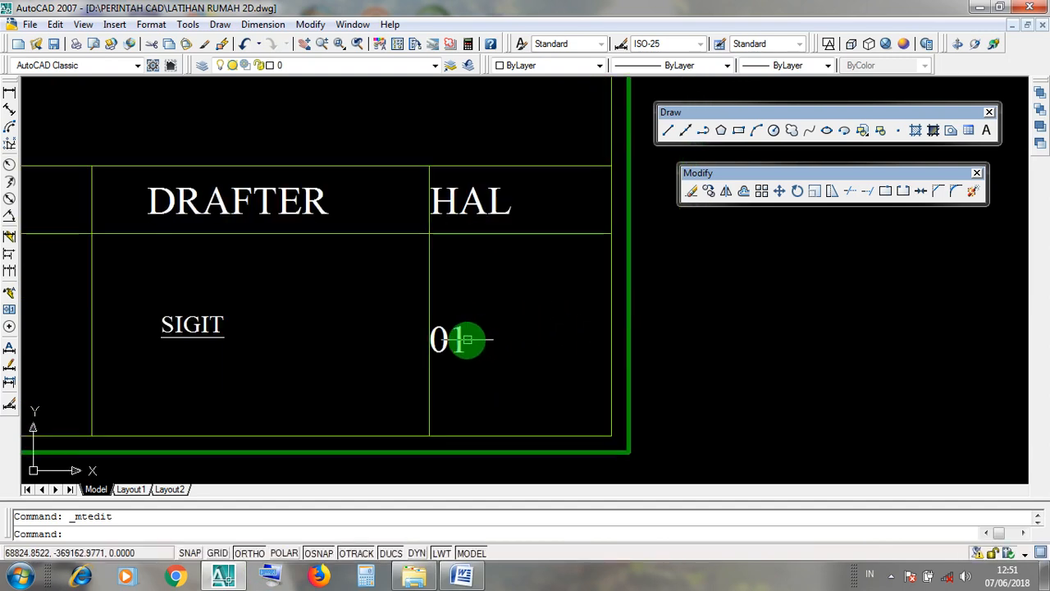
pyautogui.click(460, 339)
pyautogui.click(485, 219)
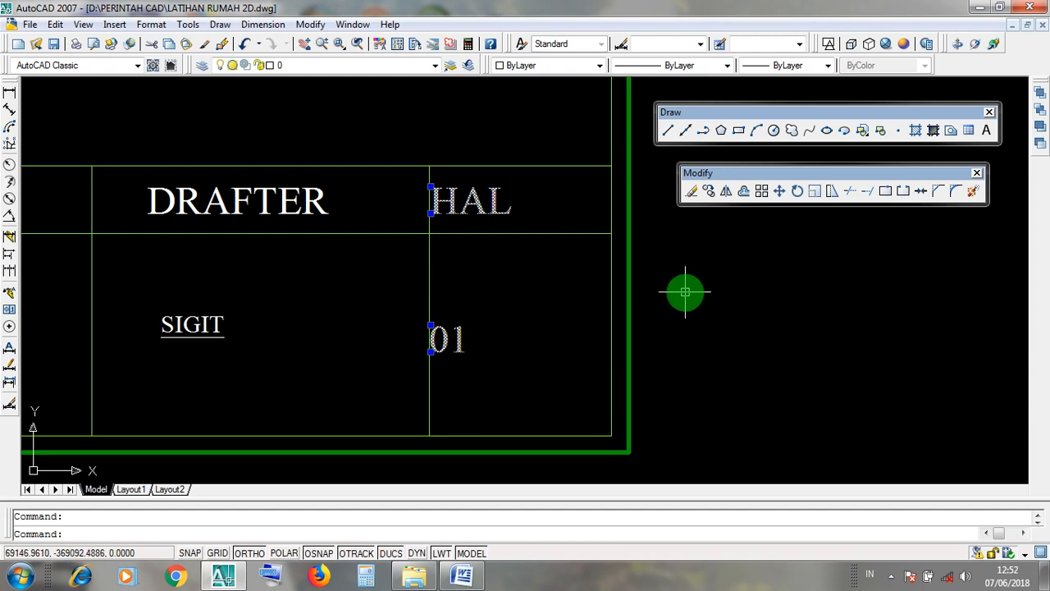
pyautogui.moveTo(684, 291); pyautogui.dragTo(595, 298, button='middle')
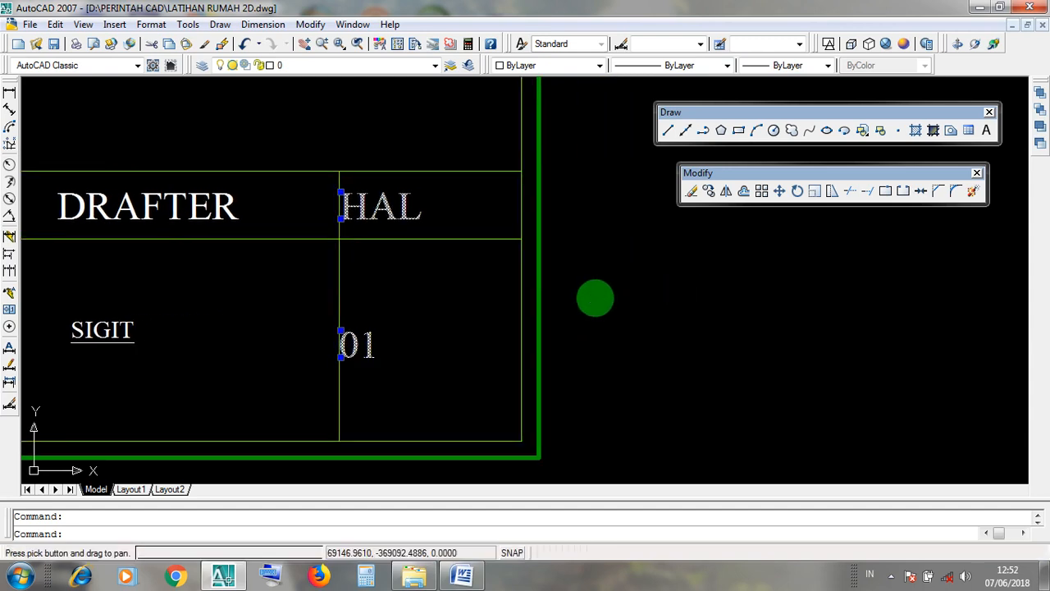
pyautogui.click(780, 192)
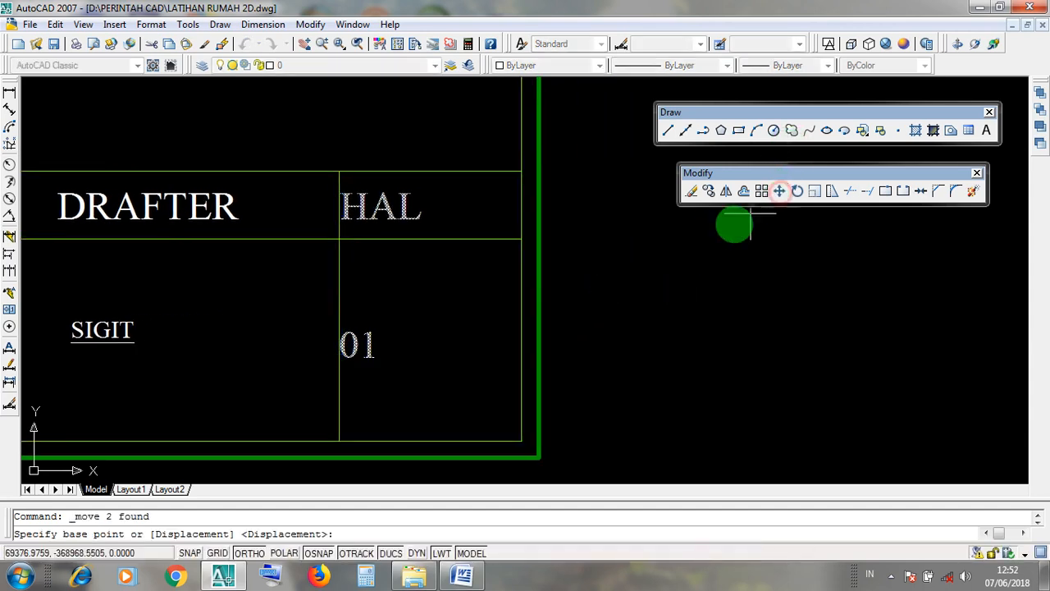
pyautogui.click(665, 325)
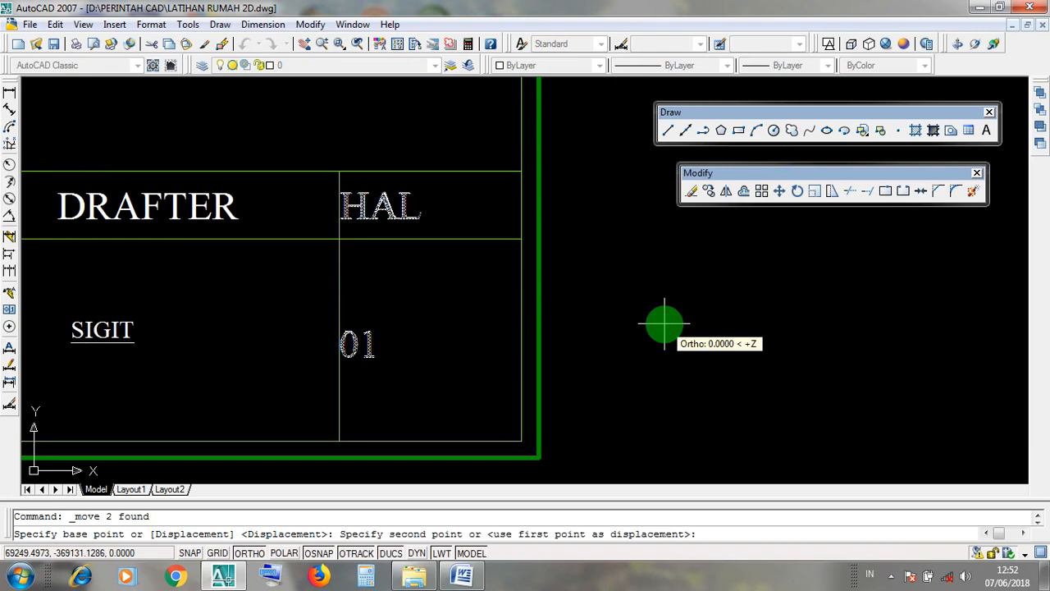
pyautogui.click(719, 330)
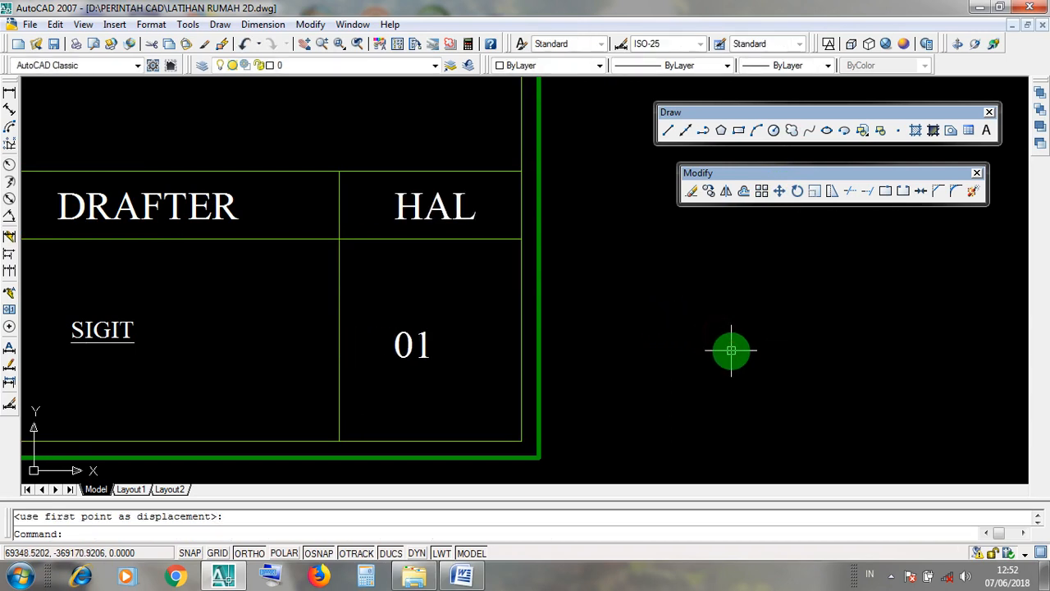
pyautogui.scroll(-2, 732, 351)
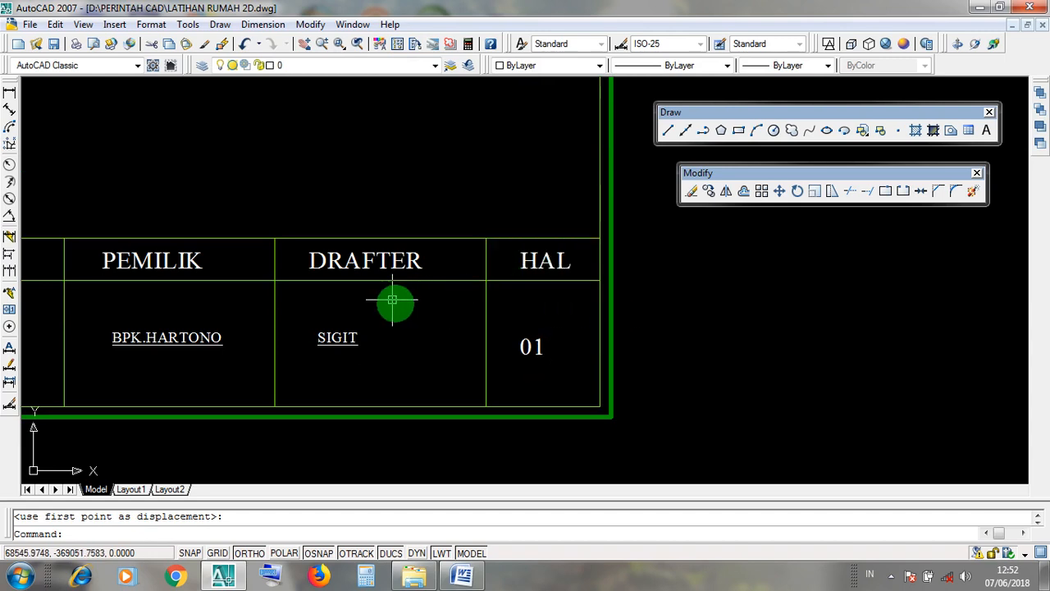
pyautogui.moveTo(403, 306); pyautogui.dragTo(516, 296, button='middle')
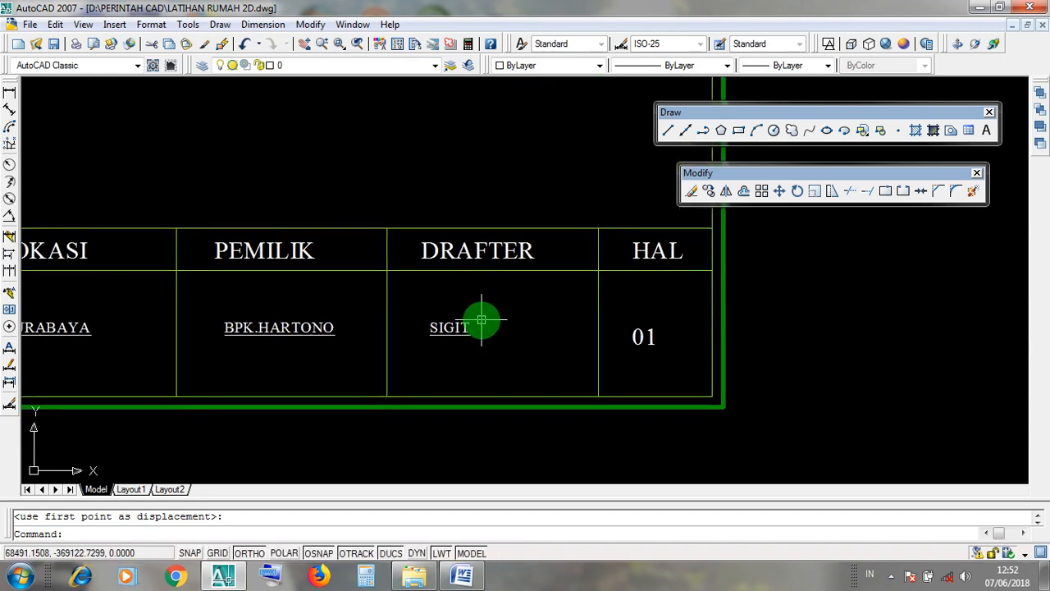
# Move the drafter's name and the DRAFTER heading right to centre them in their column.
pyautogui.scroll(1, 479, 319)
pyautogui.click(455, 331)
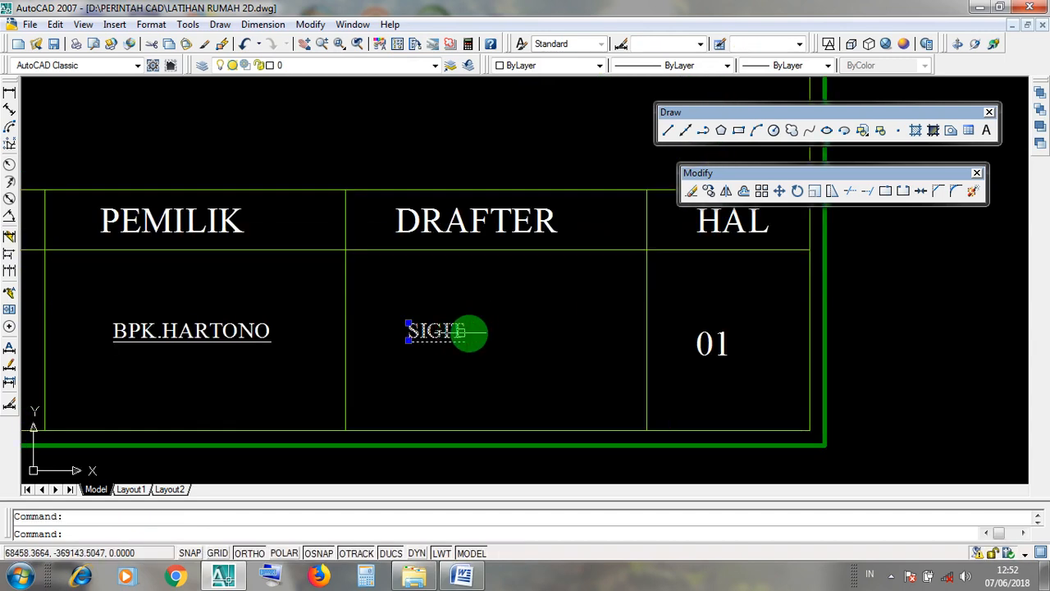
pyautogui.moveTo(487, 382); pyautogui.dragTo(467, 371, button='middle')
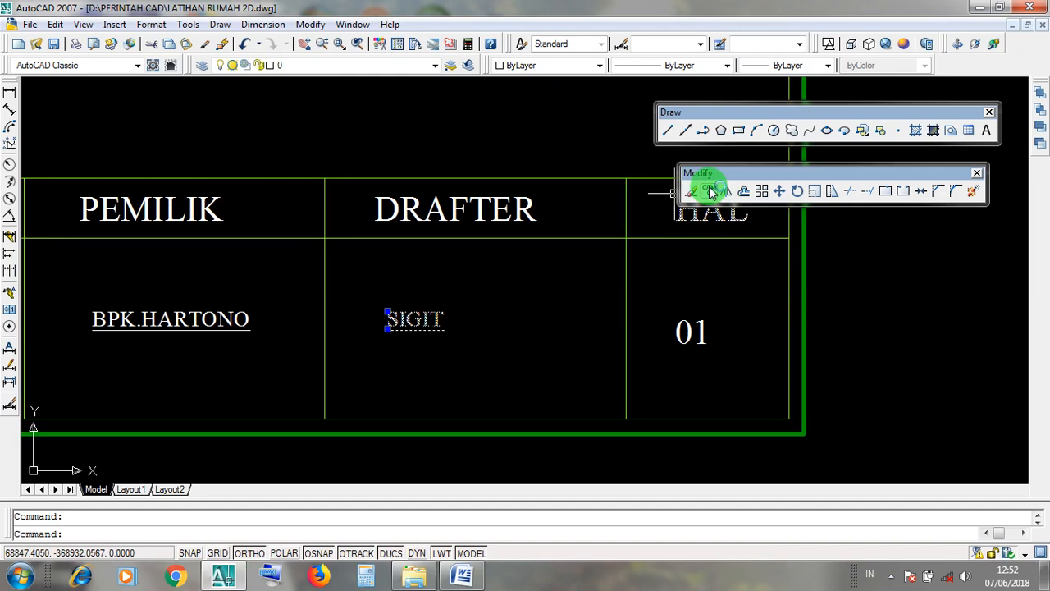
pyautogui.click(780, 191)
pyautogui.moveTo(389, 469); pyautogui.dragTo(403, 415, button='middle')
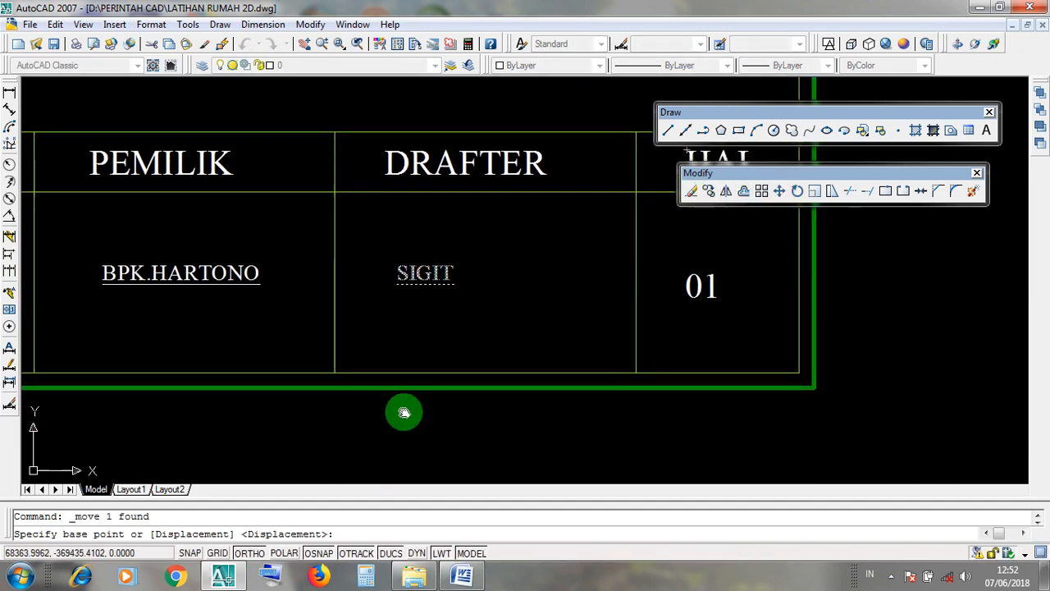
pyautogui.click(378, 437)
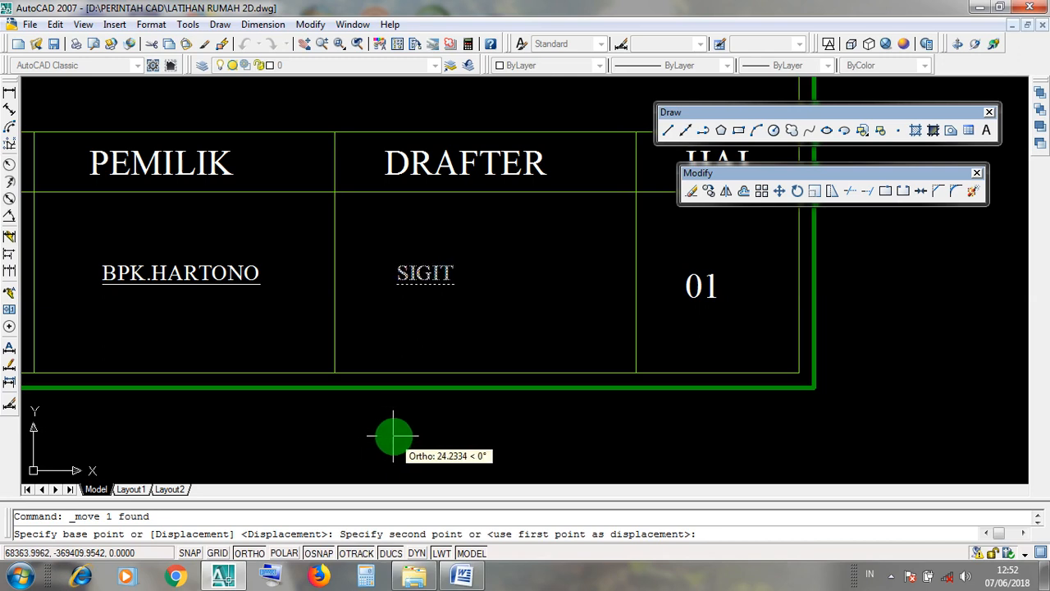
pyautogui.click(442, 447)
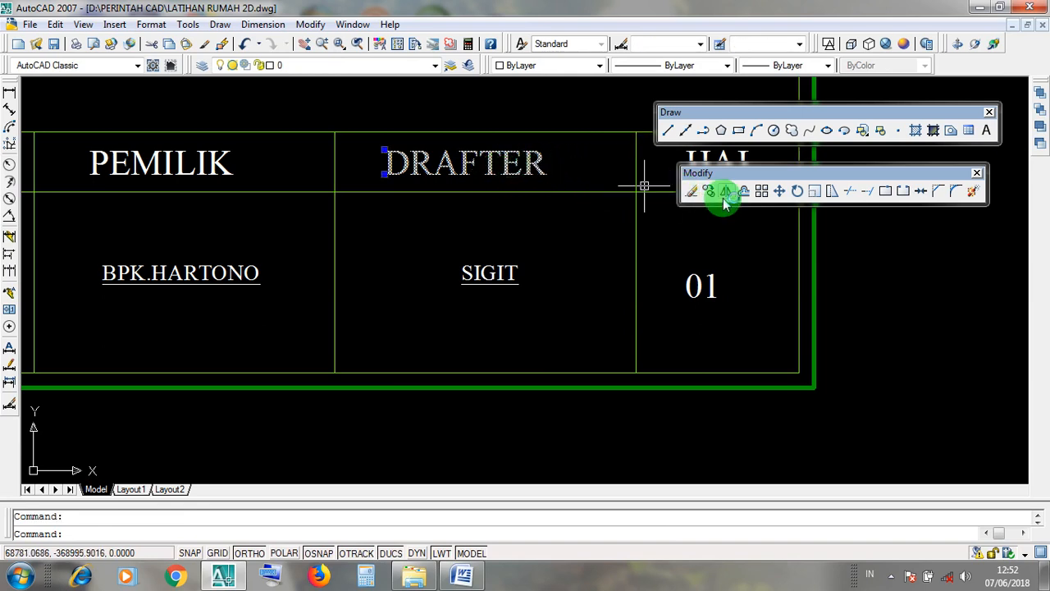
pyautogui.click(781, 192)
pyautogui.click(402, 442)
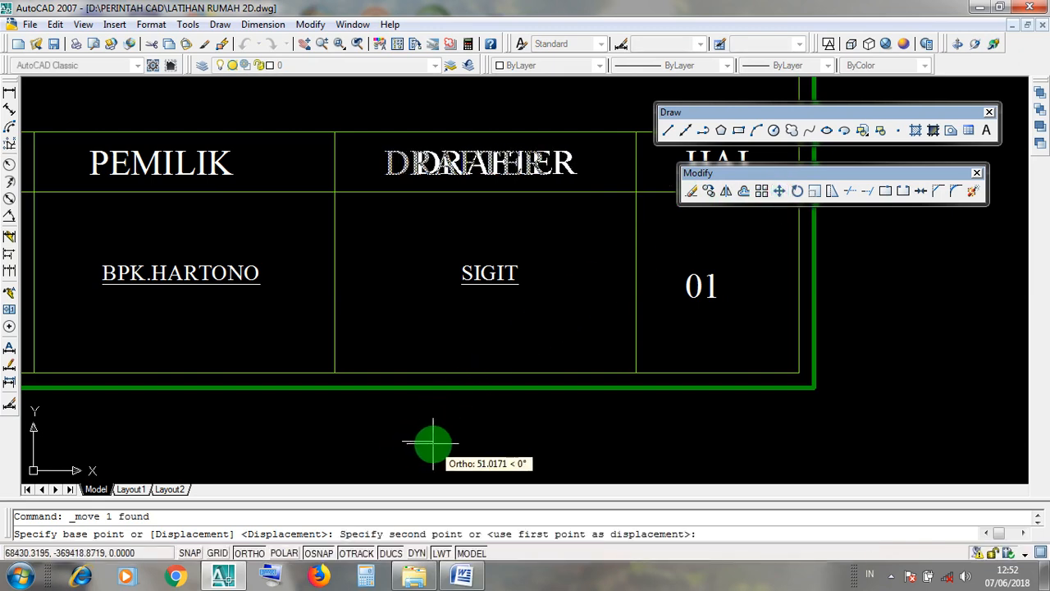
pyautogui.click(435, 443)
# Move LOKASI and SURABAYA right so they sit centred in their column.
pyautogui.scroll(-3, 614, 403)
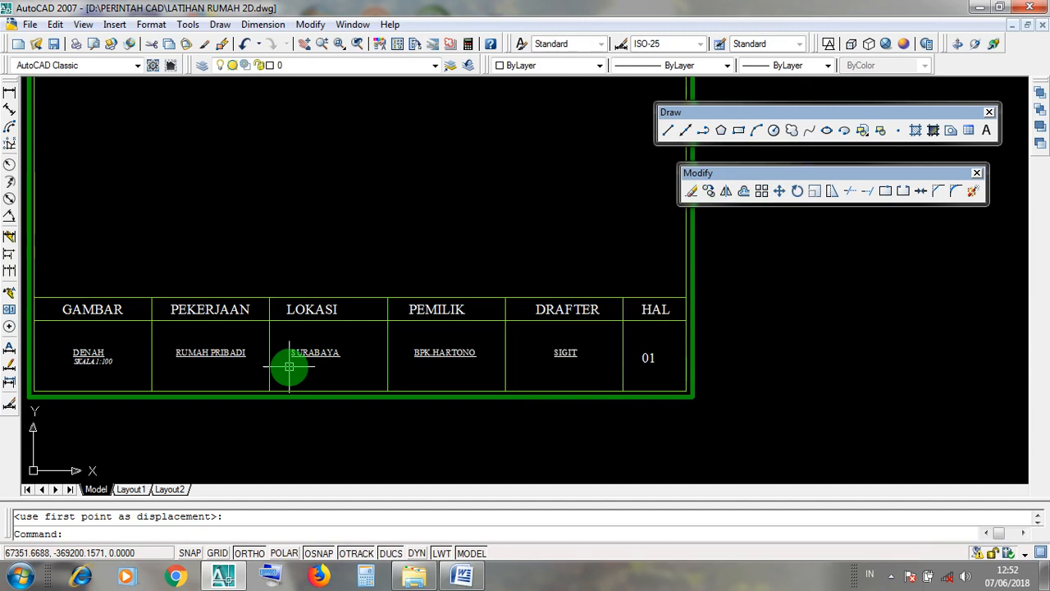
pyautogui.moveTo(288, 363); pyautogui.dragTo(429, 350, button='middle')
pyautogui.scroll(2, 429, 350)
pyautogui.moveTo(514, 334)
pyautogui.mouseDown(button='middle')
pyautogui.moveTo(380, 355)
pyautogui.moveTo(453, 353)
pyautogui.mouseUp(button='middle')
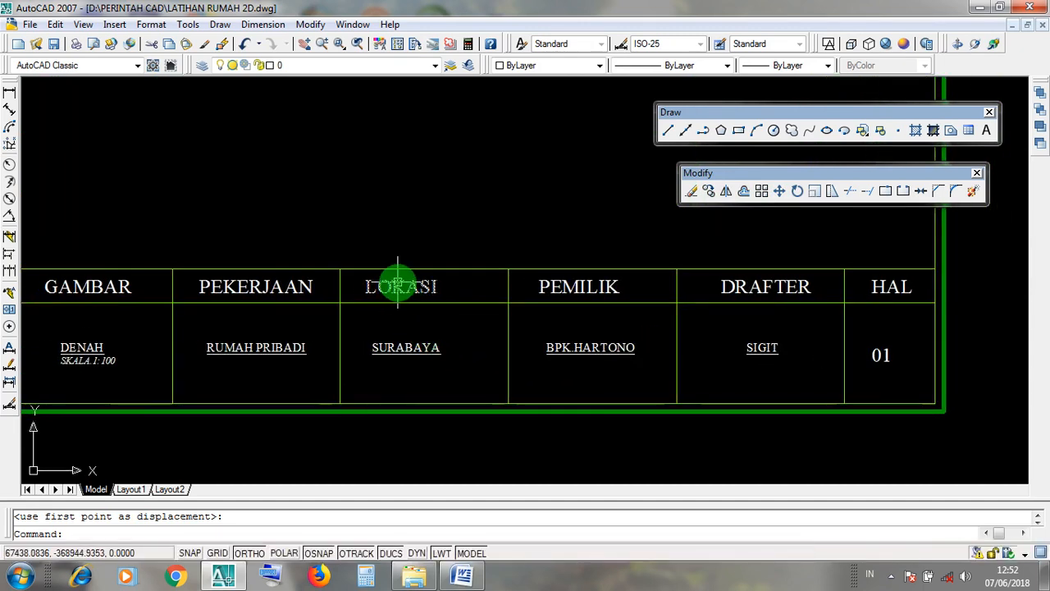
pyautogui.click(398, 283)
pyautogui.scroll(2, 382, 368)
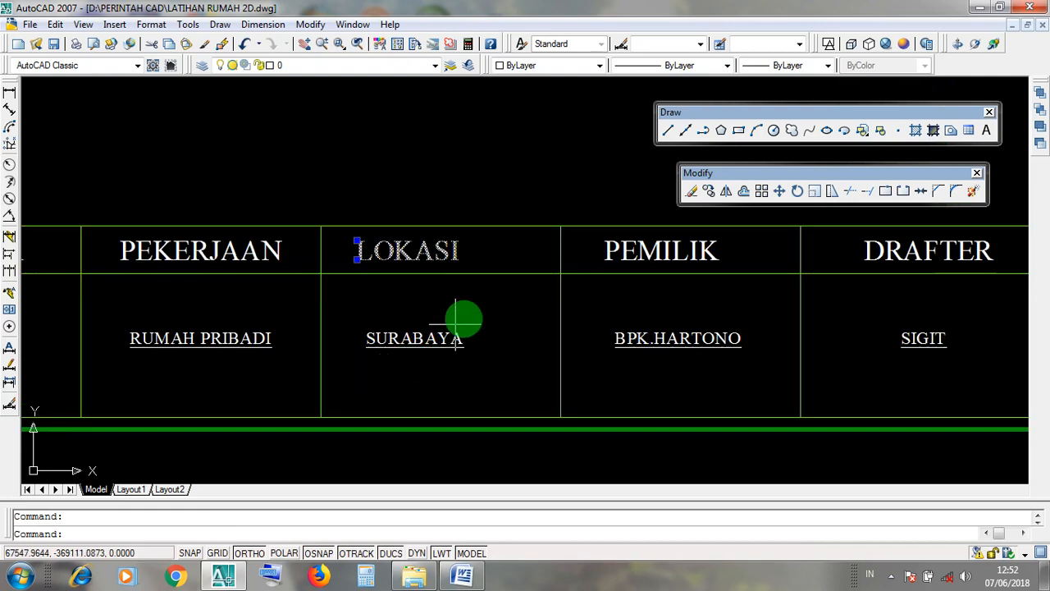
pyautogui.click(451, 339)
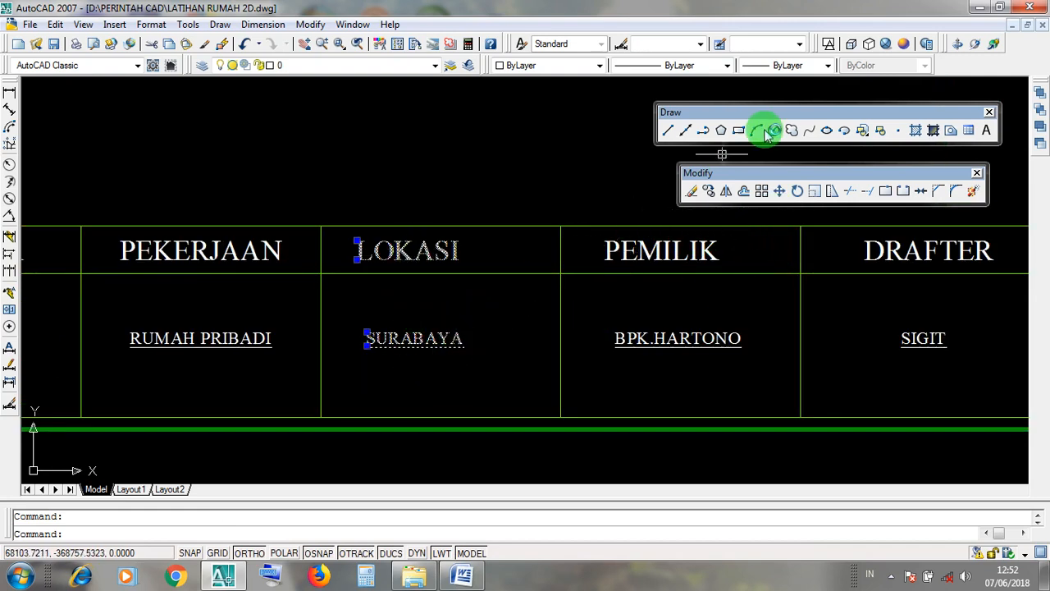
pyautogui.click(782, 191)
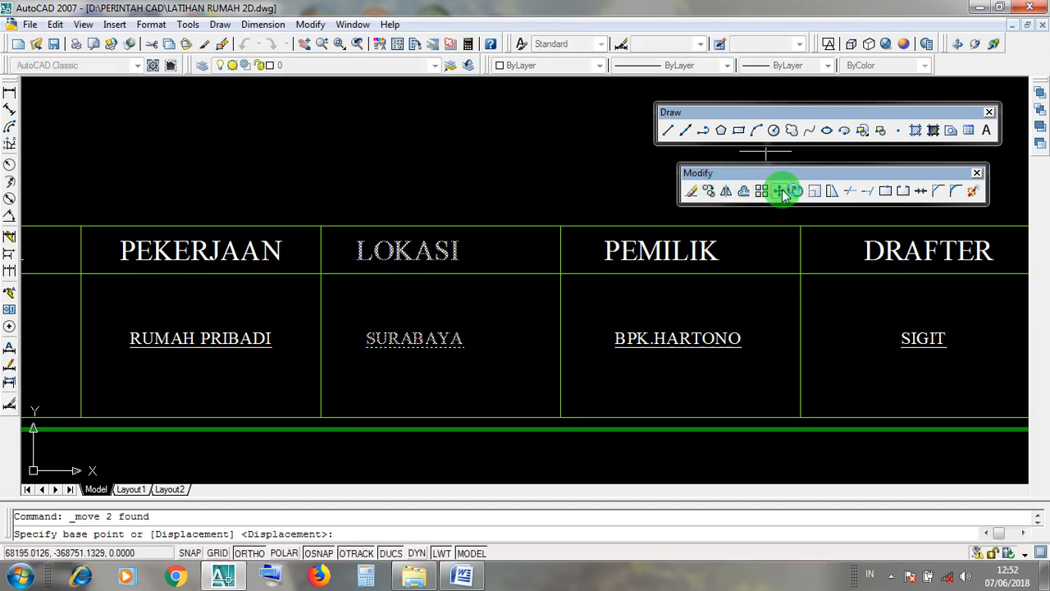
pyautogui.click(365, 150)
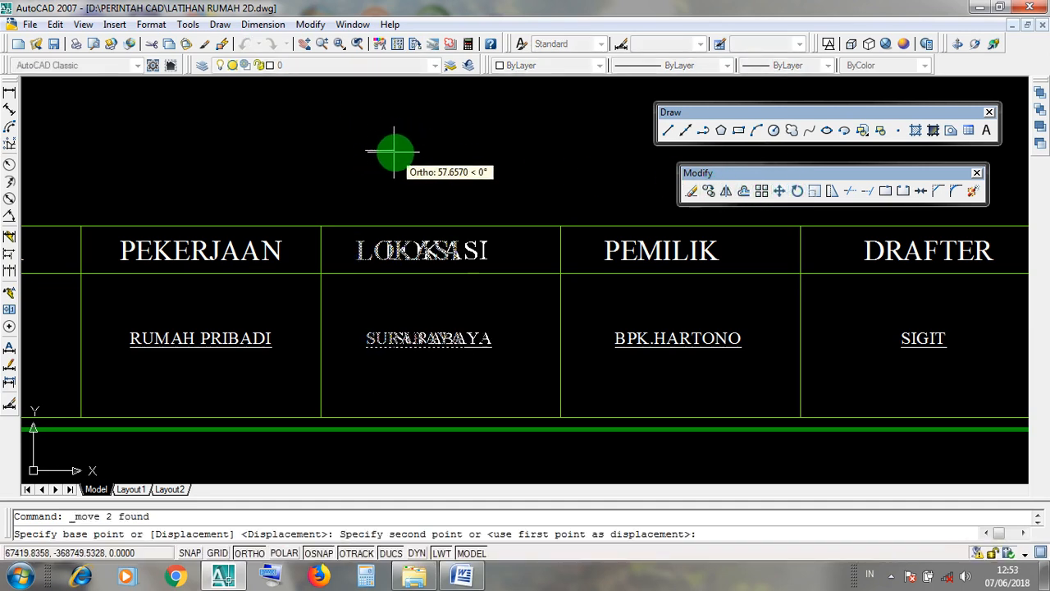
pyautogui.click(400, 153)
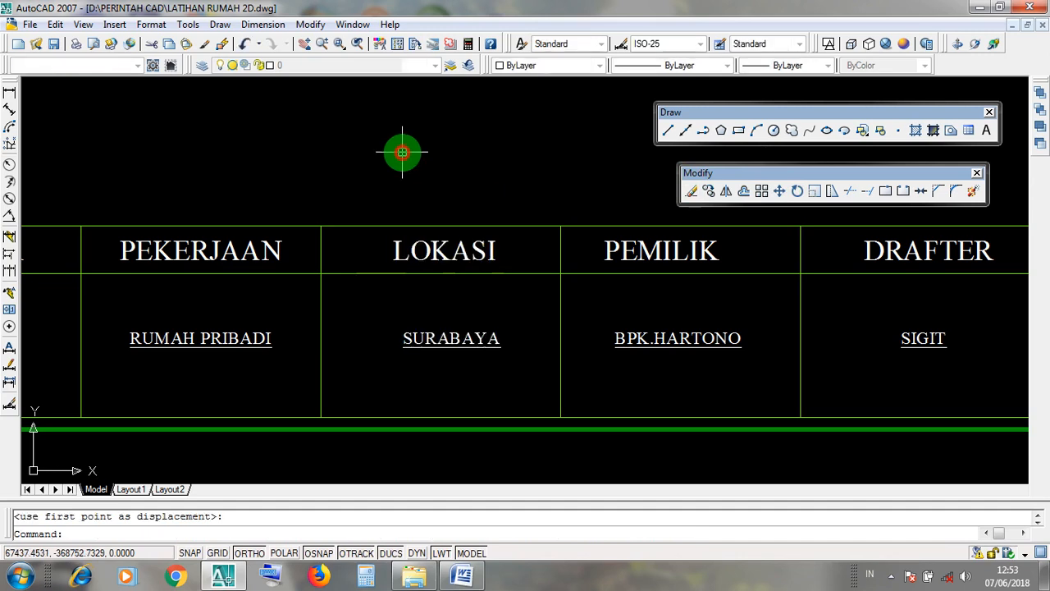
pyautogui.scroll(-4, 607, 265)
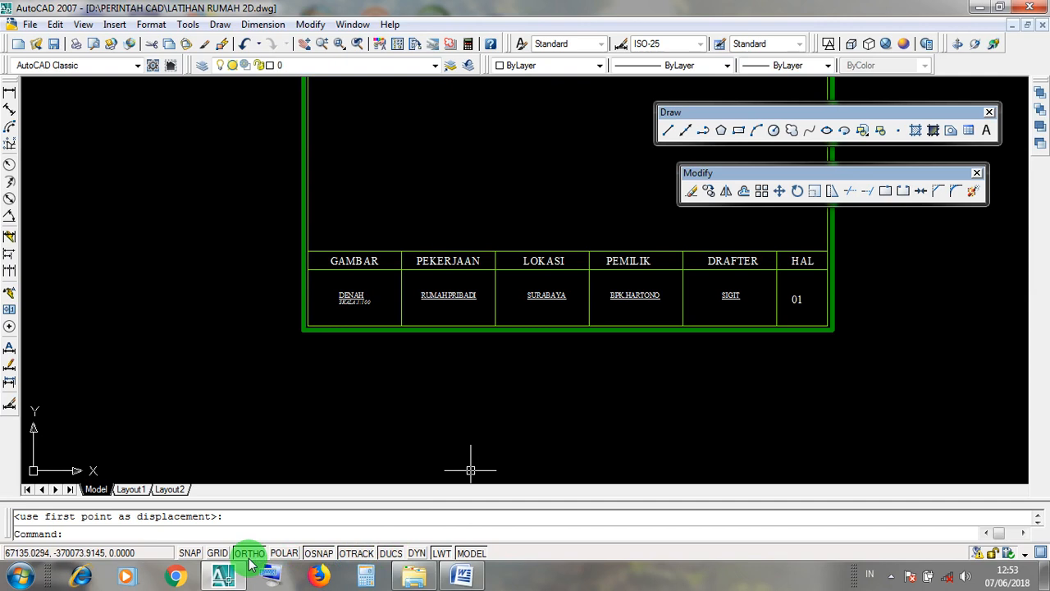
# Pan and zoom to inspect the DENAH cell of the new title block.
pyautogui.click(728, 395)
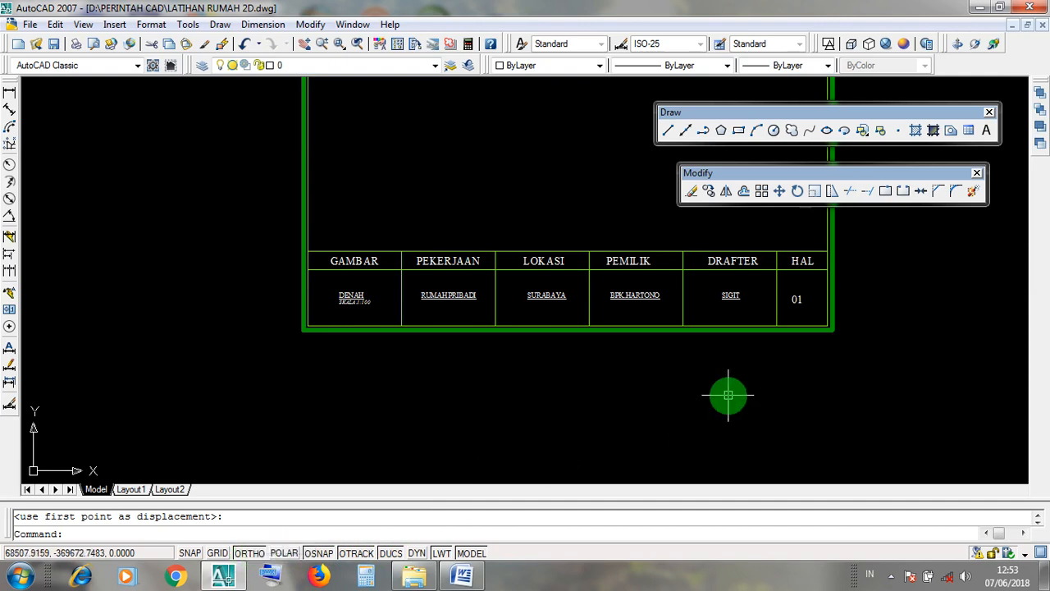
pyautogui.moveTo(741, 366); pyautogui.dragTo(682, 425, button='middle')
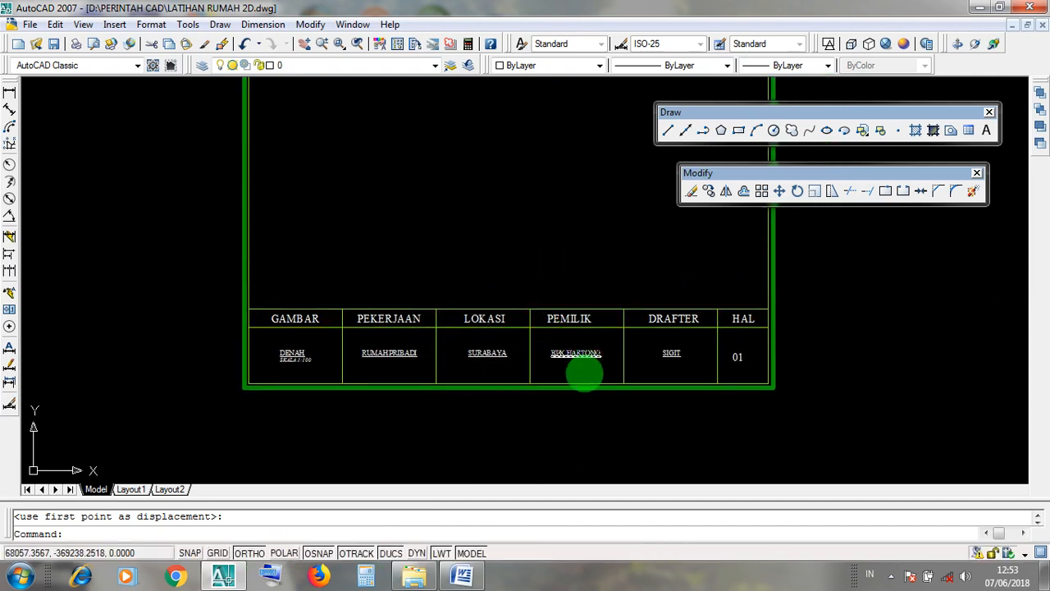
pyautogui.scroll(2, 628, 363)
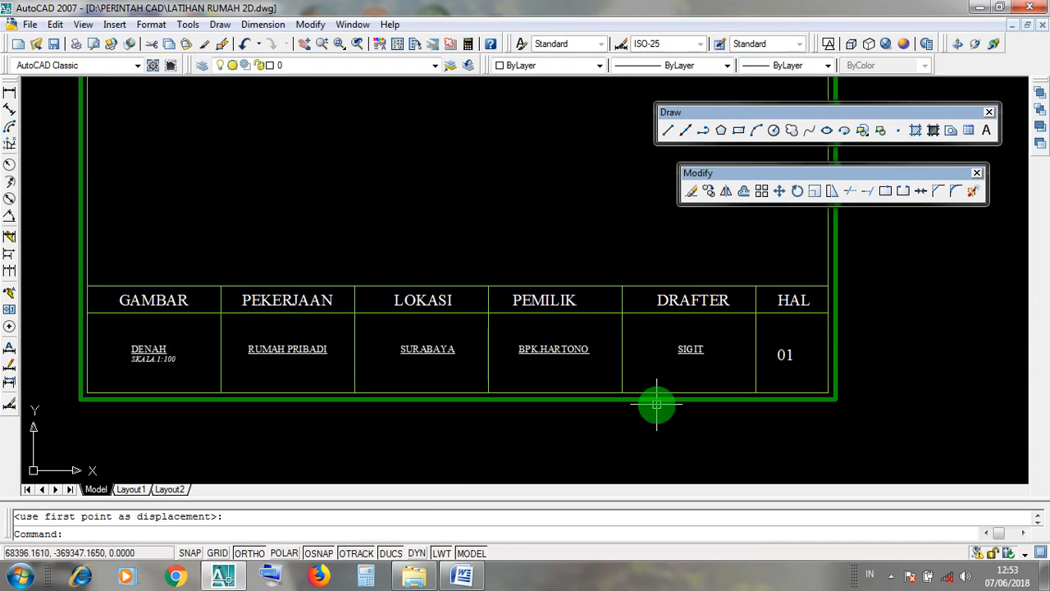
pyautogui.scroll(-2, 656, 402)
pyautogui.scroll(3, 528, 394)
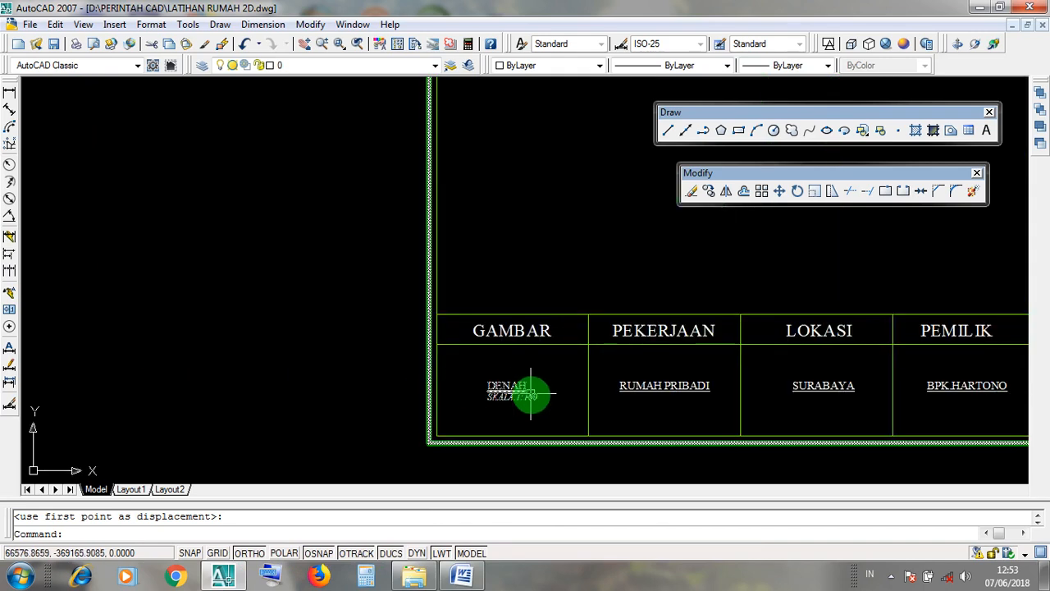
pyautogui.moveTo(560, 389); pyautogui.dragTo(423, 387, button='middle')
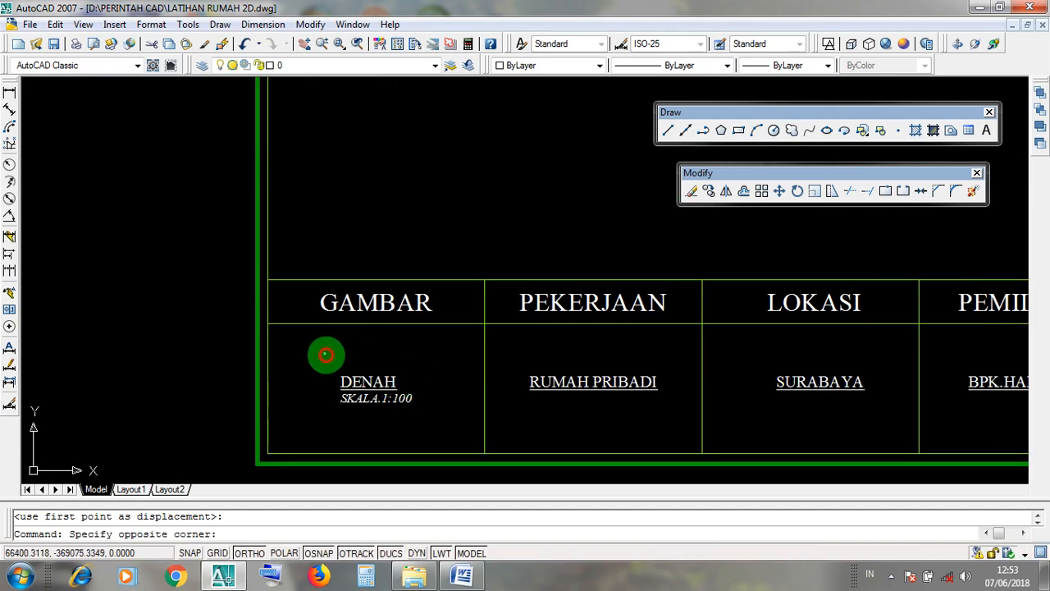
pyautogui.click(325, 354)
pyautogui.click(374, 358)
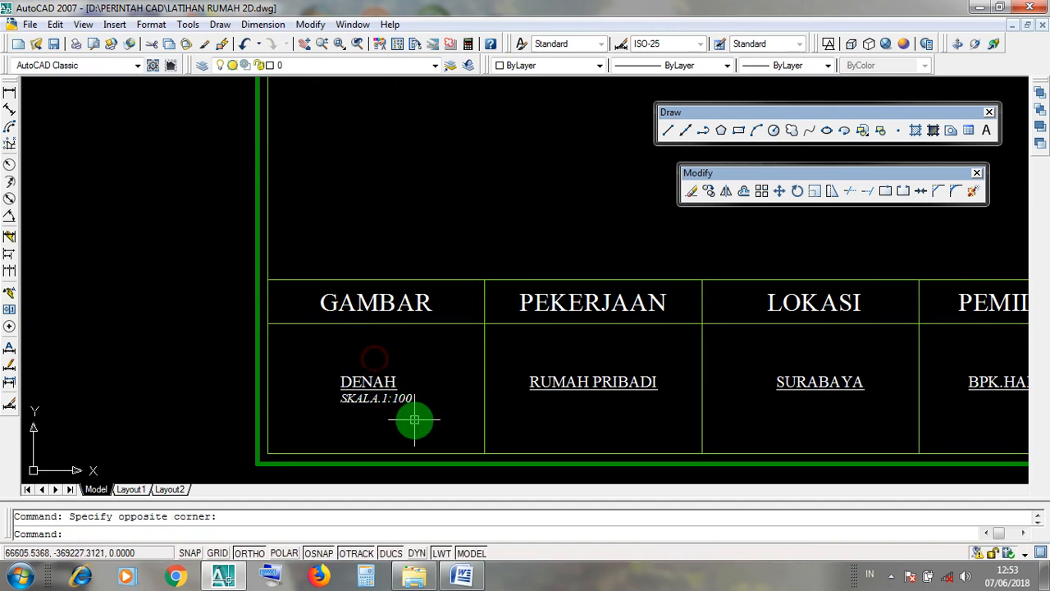
# Pan and zoom across the overview of all the sheets.
pyautogui.scroll(-10, 424, 422)
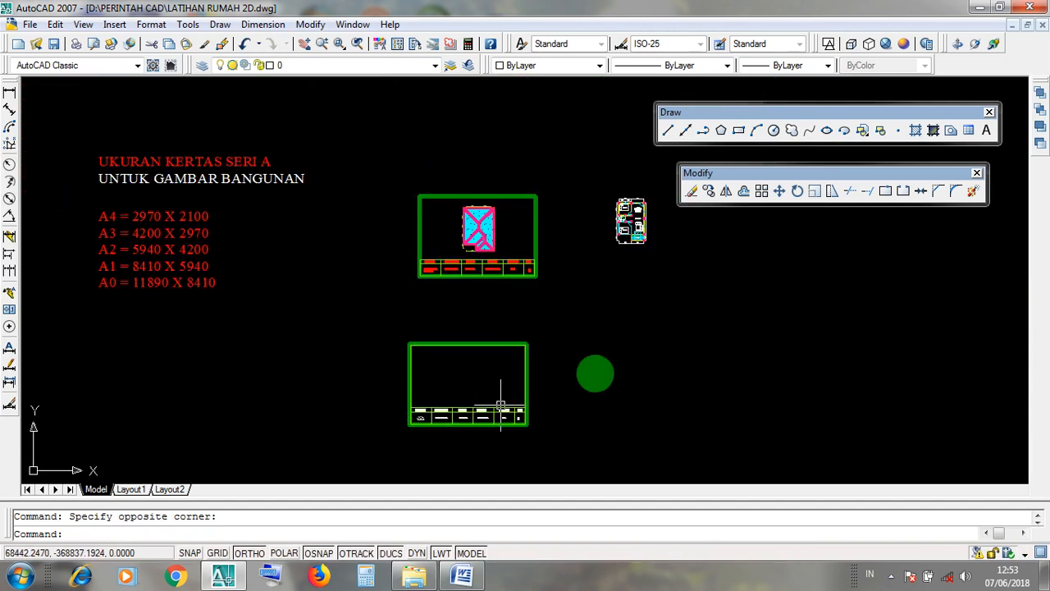
pyautogui.moveTo(652, 332); pyautogui.dragTo(553, 408, button='middle')
pyautogui.scroll(6, 545, 299)
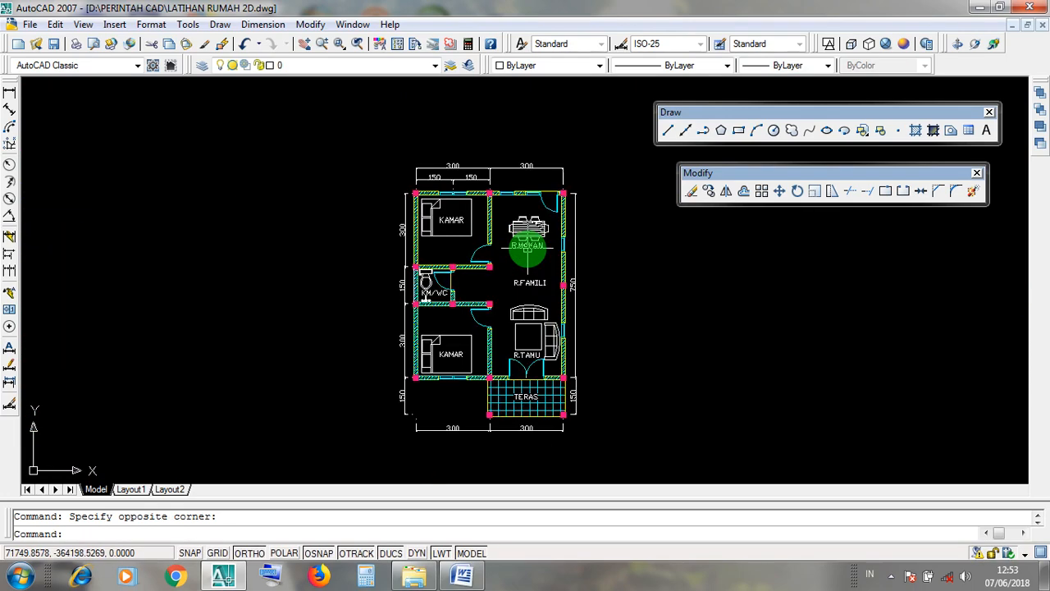
pyautogui.scroll(-6, 528, 246)
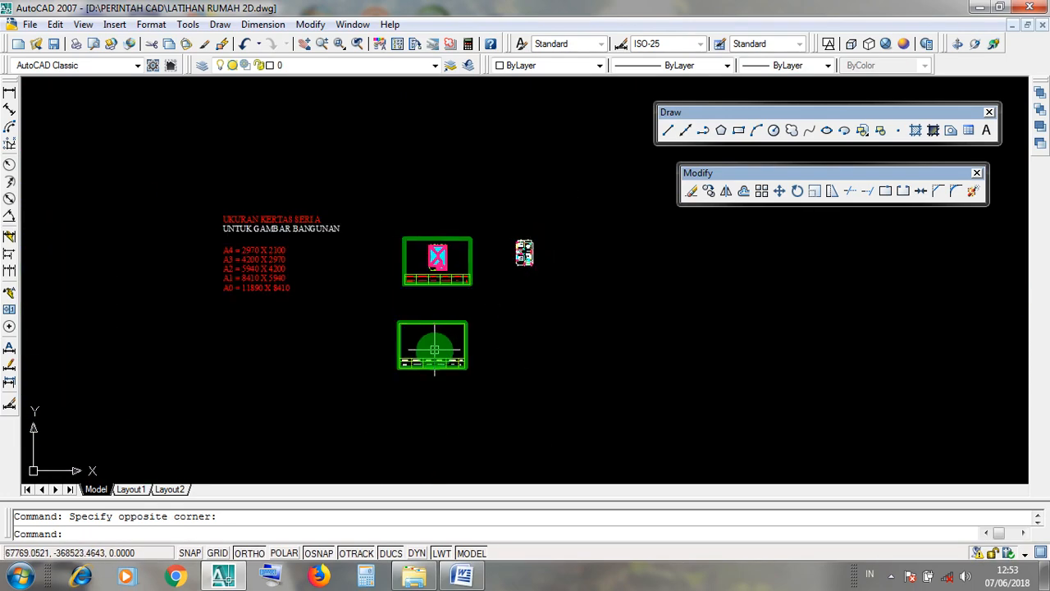
pyautogui.scroll(4, 469, 352)
pyautogui.click(471, 356)
pyautogui.click(385, 311)
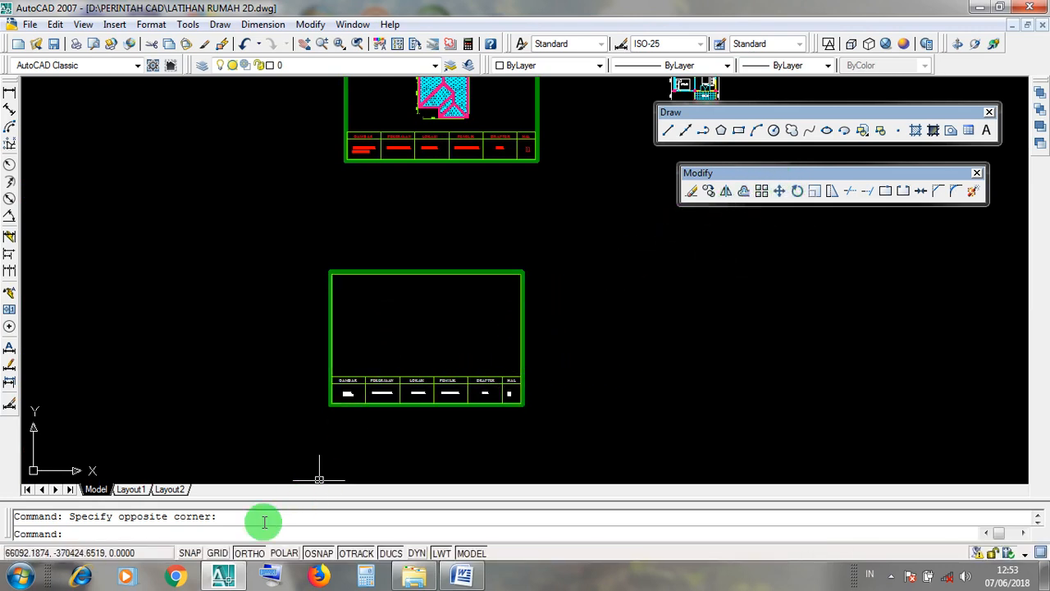
# Turn off ORTHO mode and zoom to the small house floor plan.
pyautogui.click(250, 554)
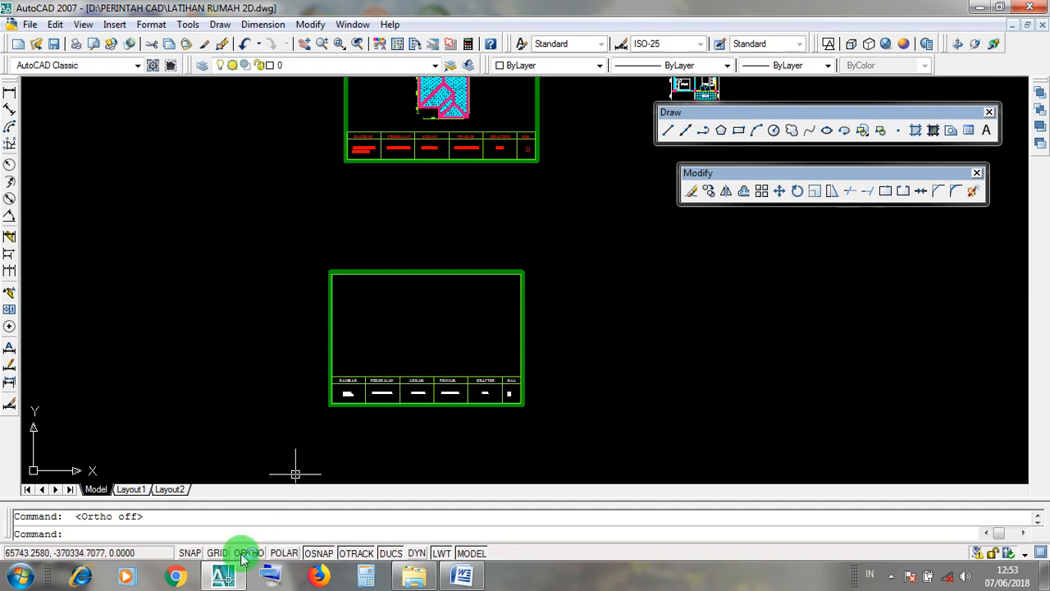
pyautogui.scroll(-4, 605, 364)
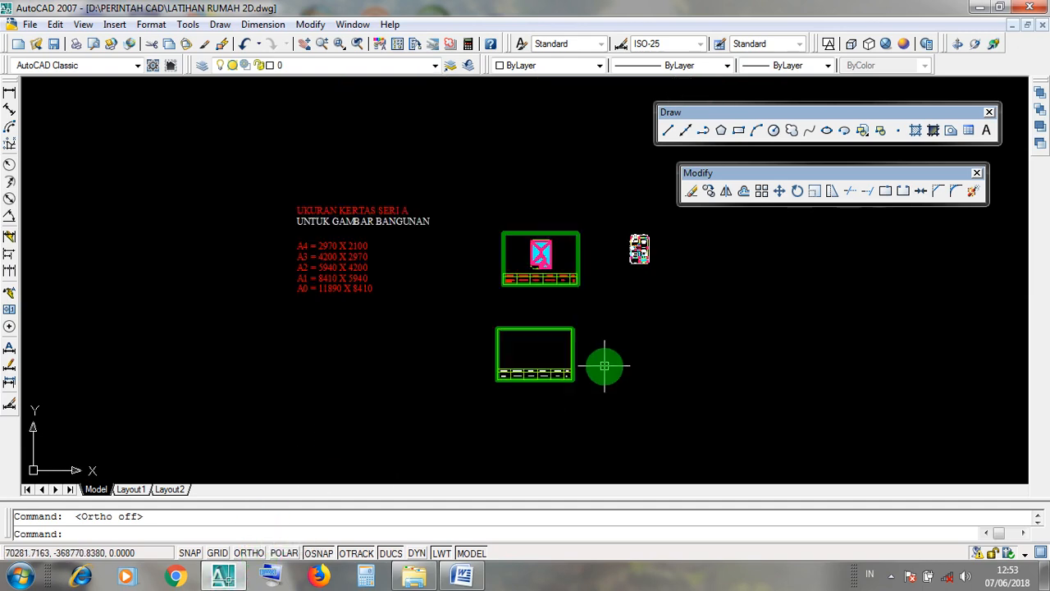
pyautogui.scroll(2, 688, 246)
pyautogui.scroll(5, 648, 271)
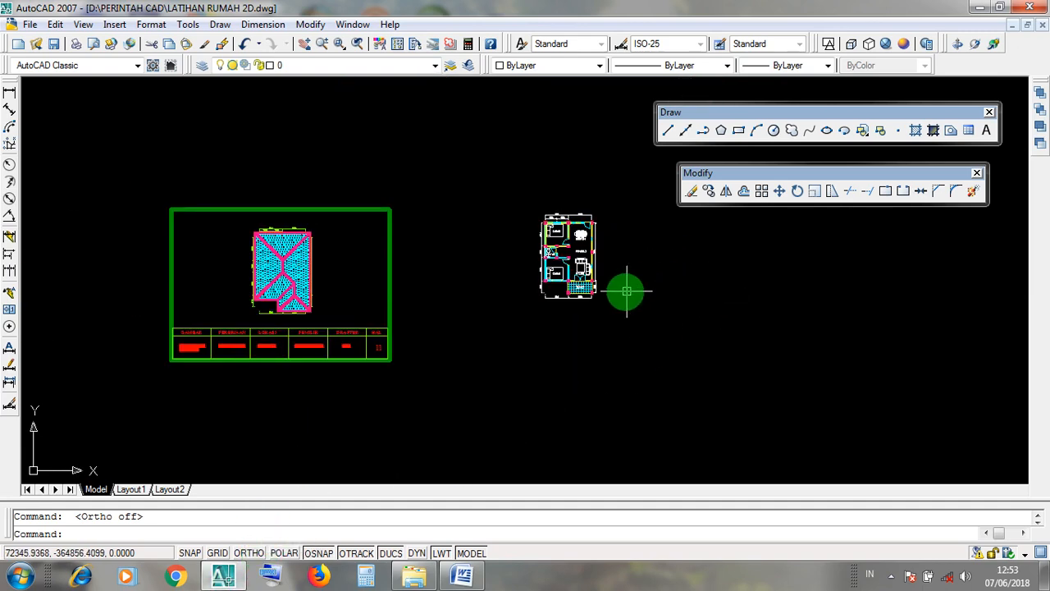
# Window-select all 175 objects of the house floor plan.
pyautogui.click(581, 309)
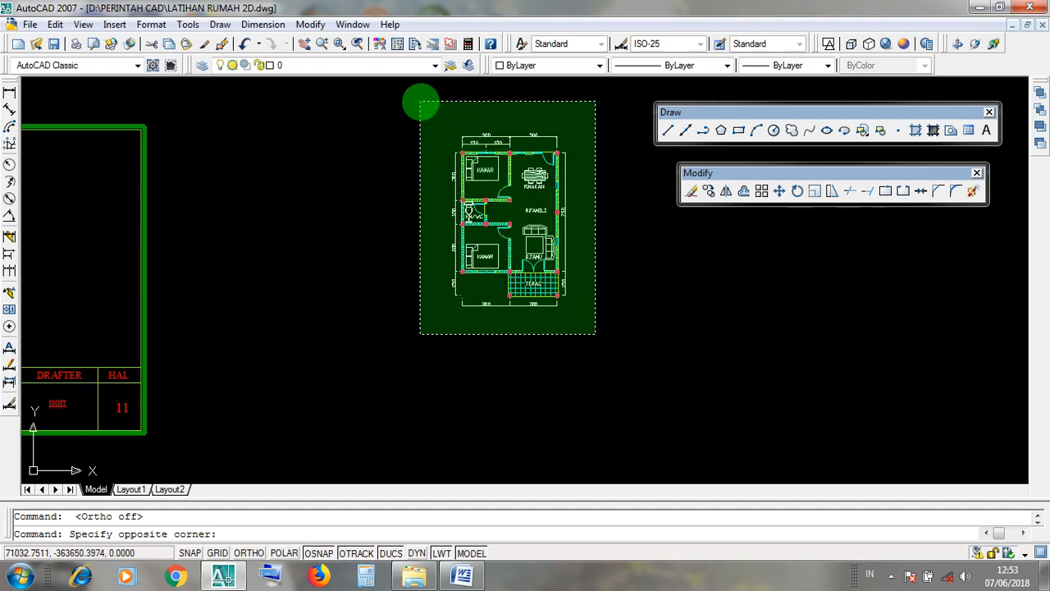
pyautogui.click(421, 99)
pyautogui.click(422, 112)
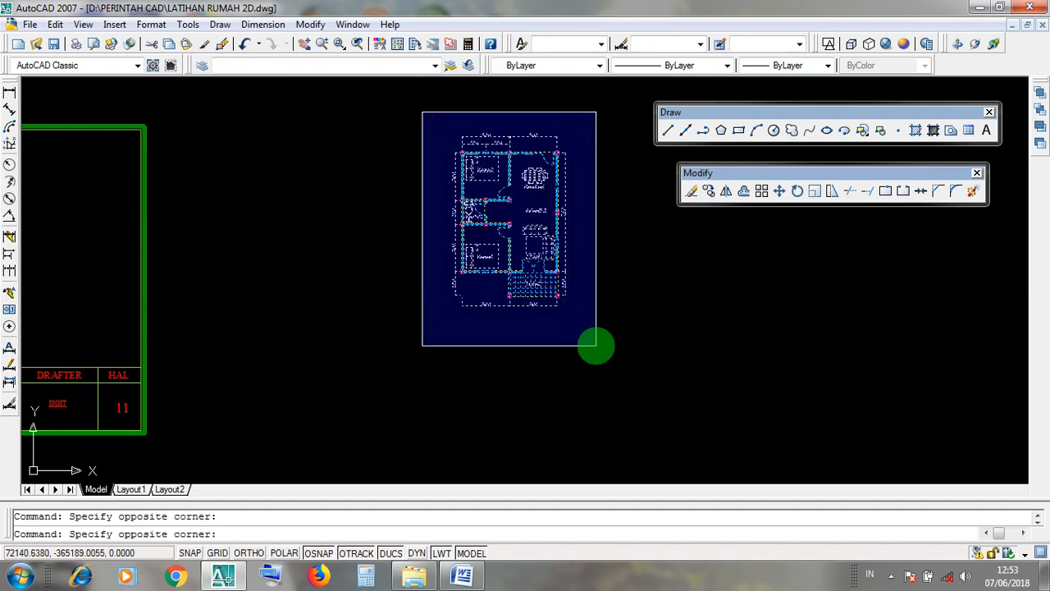
pyautogui.click(596, 345)
pyautogui.moveTo(415, 113)
pyautogui.mouseDown()
pyautogui.moveTo(596, 350)
pyautogui.moveTo(469, 159)
pyautogui.moveTo(406, 103)
pyautogui.mouseUp()
pyautogui.click(595, 350)
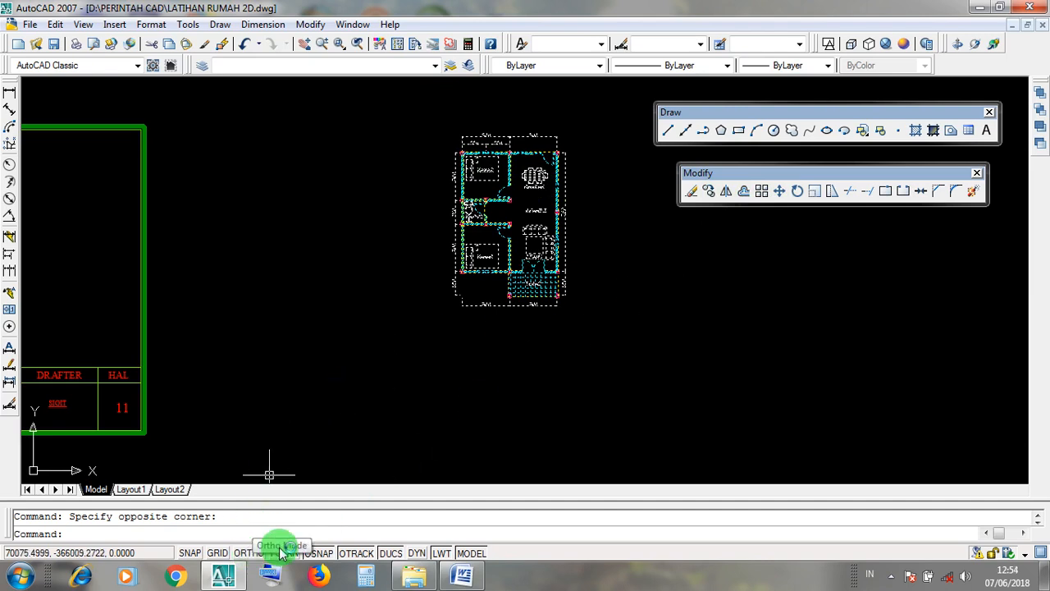
# Start Move on the selected floor plan and zoom toward the A4 frame.
pyautogui.click(782, 192)
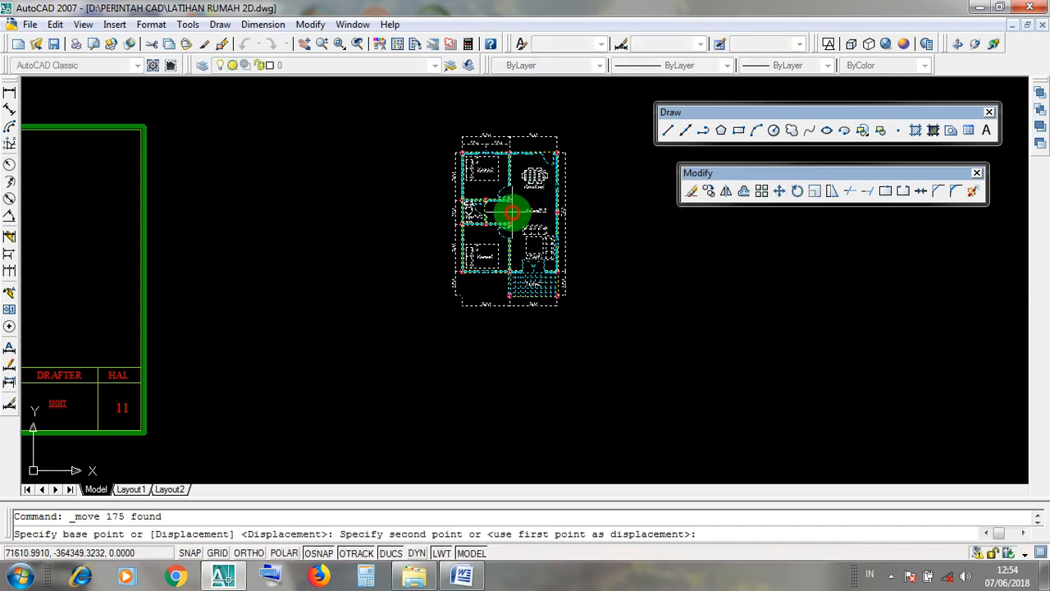
pyautogui.scroll(-6, 610, 157)
pyautogui.scroll(4, 507, 279)
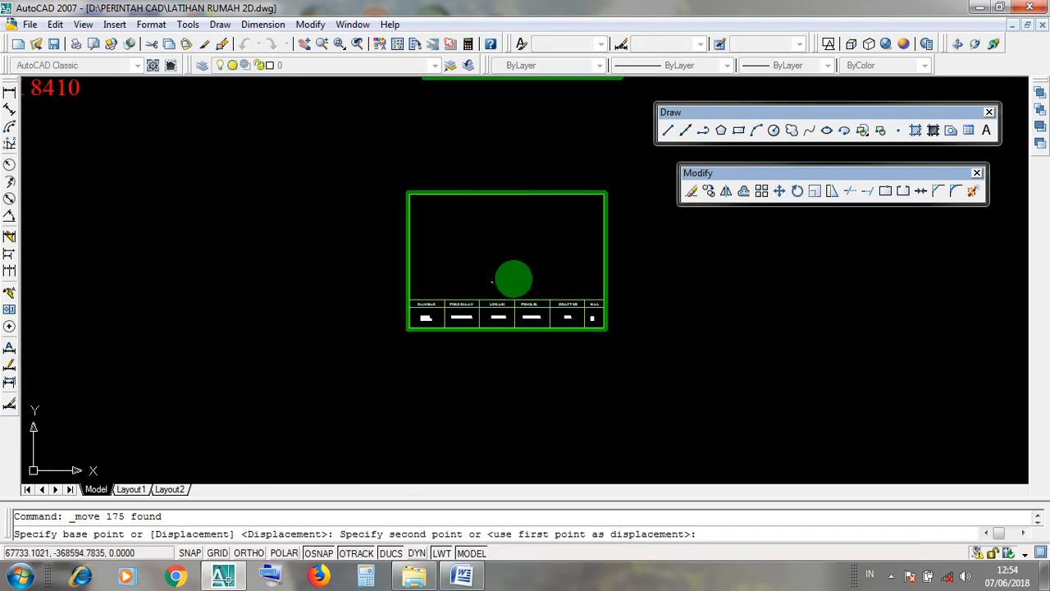
pyautogui.scroll(3, 513, 279)
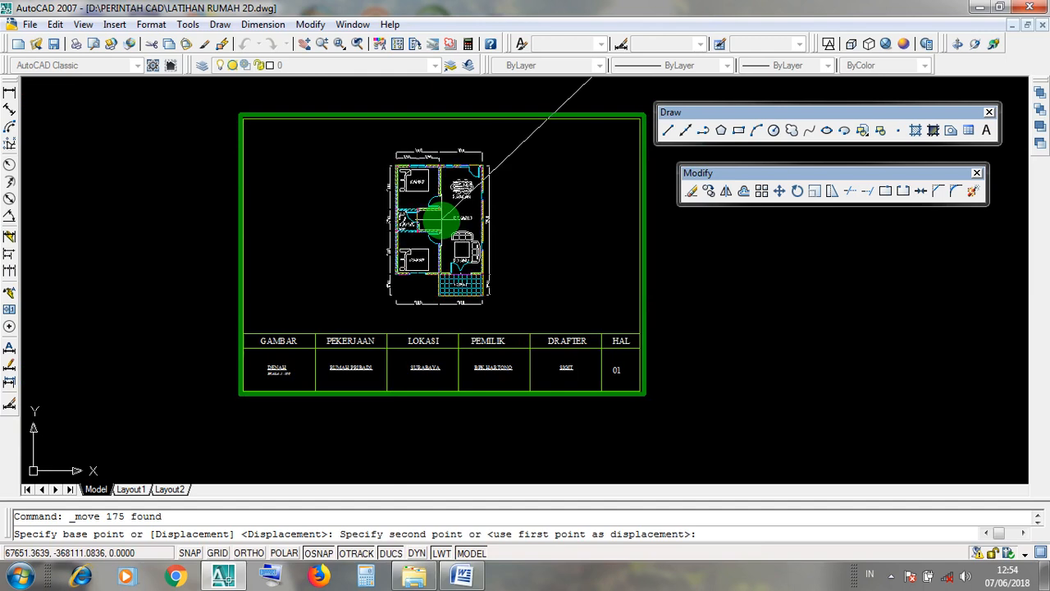
# Drop the floor plan inside the A4 frame above the title block.
pyautogui.click(441, 216)
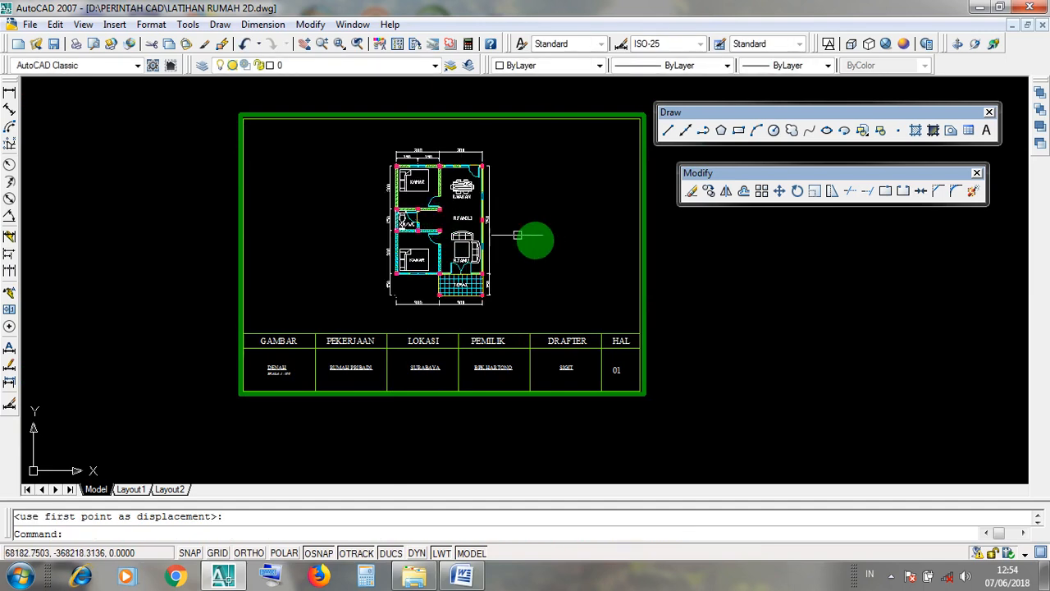
pyautogui.moveTo(557, 227)
pyautogui.mouseDown(button='middle')
pyautogui.moveTo(433, 281)
pyautogui.moveTo(443, 255)
pyautogui.mouseUp(button='middle')
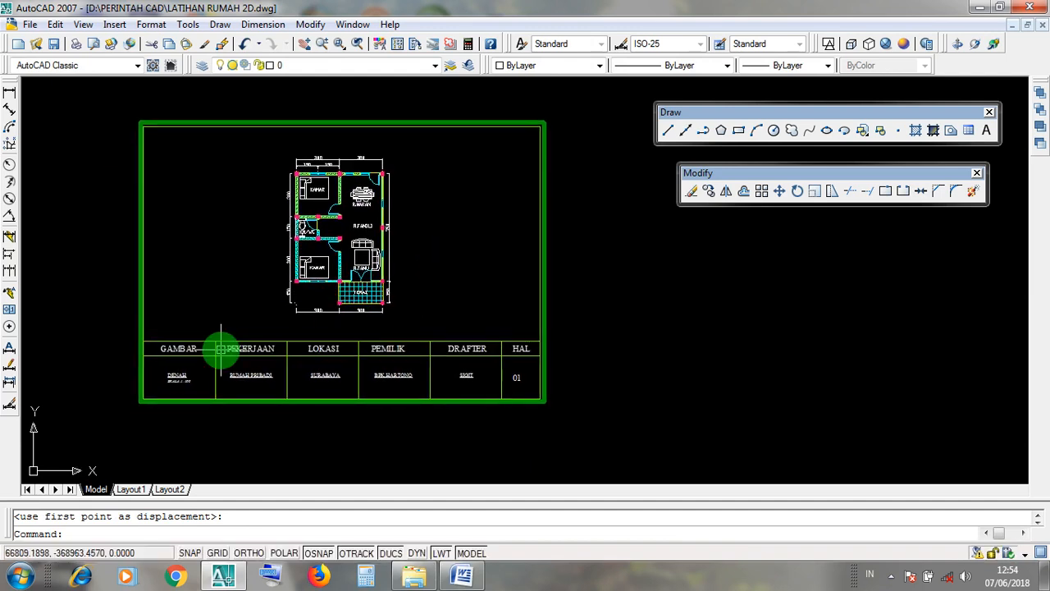
pyautogui.scroll(3, 186, 375)
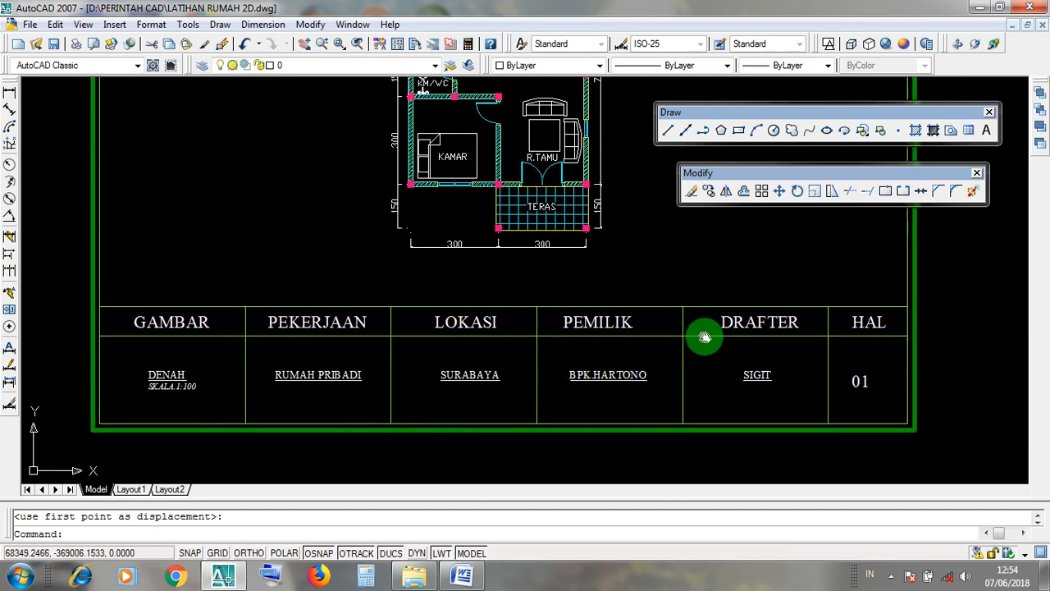
# Pan across the title block and recentre the finished sheet to check it.
pyautogui.moveTo(699, 336); pyautogui.dragTo(292, 350, button='middle')
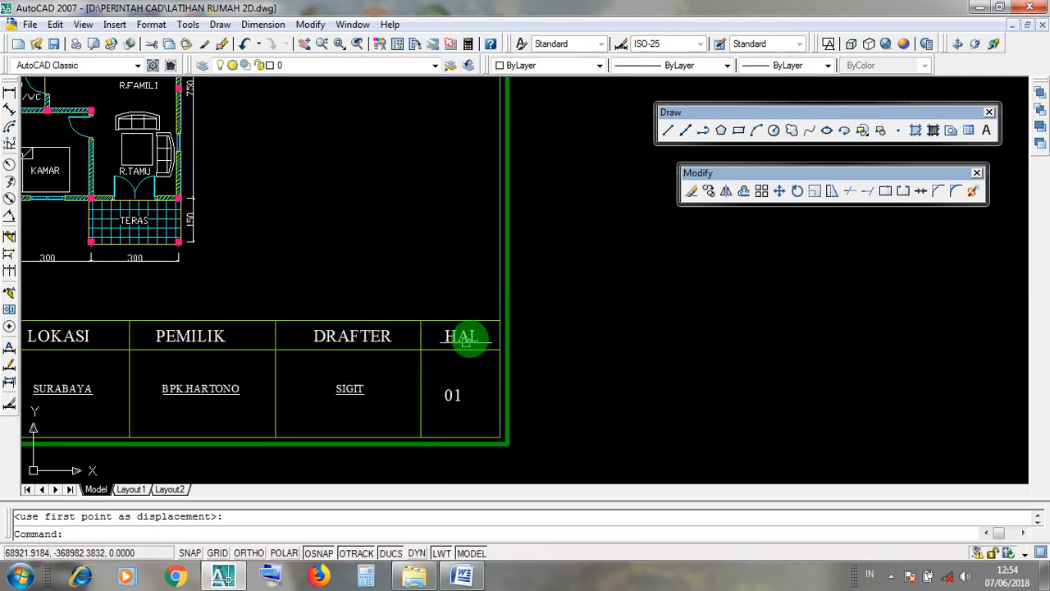
pyautogui.scroll(-4, 550, 423)
pyautogui.scroll(2, 467, 336)
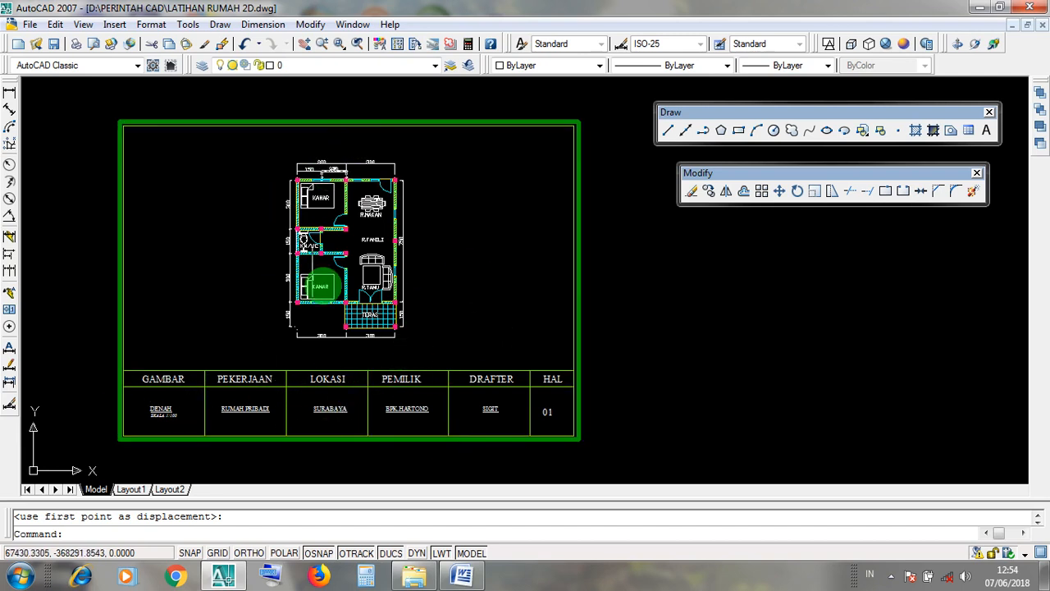
pyautogui.moveTo(474, 260); pyautogui.dragTo(488, 268, button='middle')
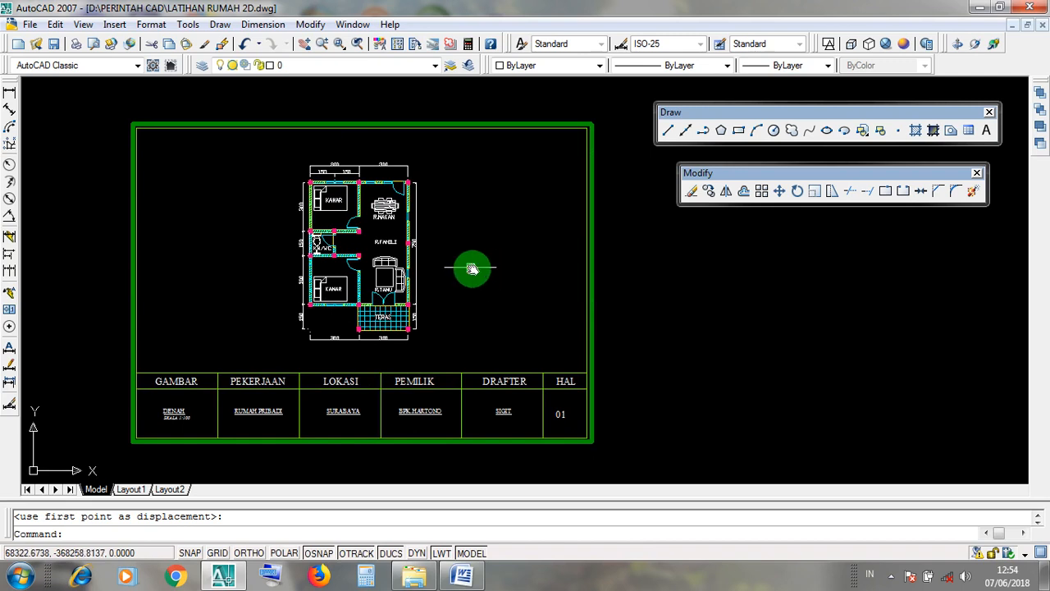
pyautogui.moveTo(470, 267); pyautogui.dragTo(477, 271, button='middle')
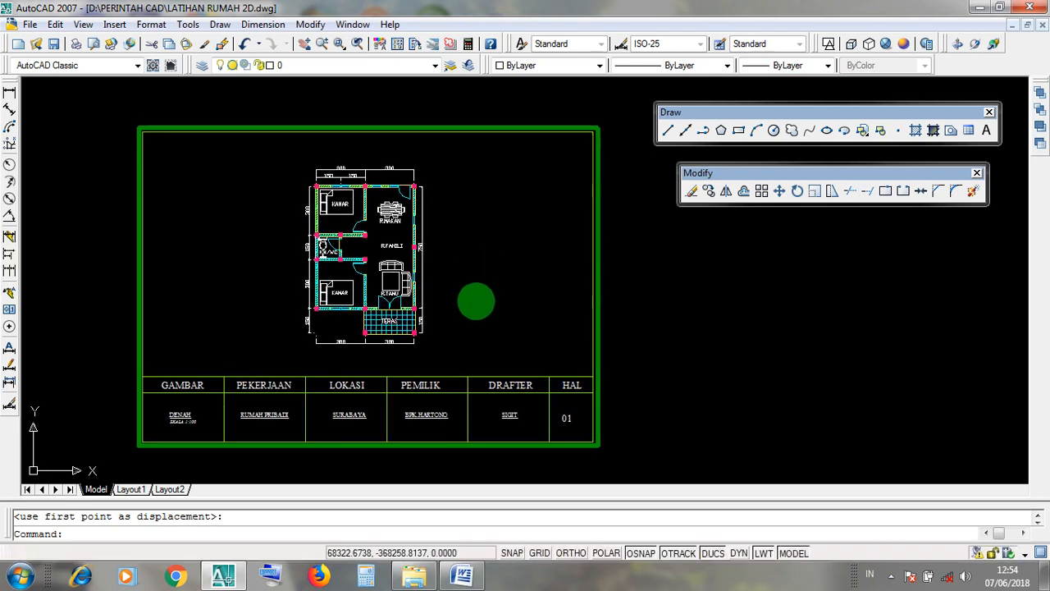
# Save the LATIHAN RUMAH 2D drawing, minimize AutoCAD, and open the screen recorder's tray options.
pyautogui.click(54, 44)
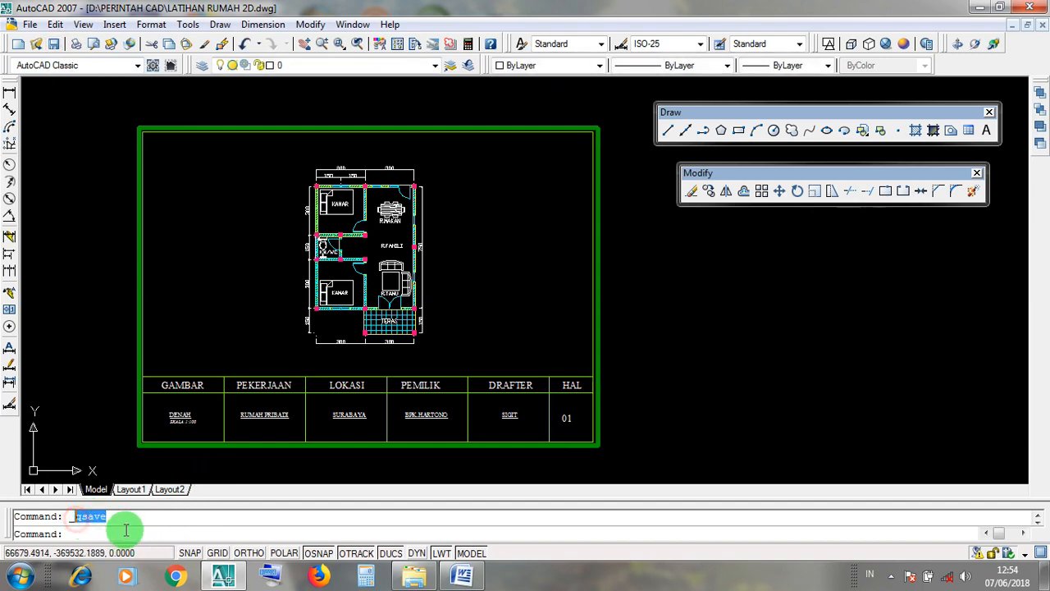
pyautogui.click(988, 7)
pyautogui.click(888, 577)
pyautogui.click(914, 477)
pyautogui.rightClick(892, 473)
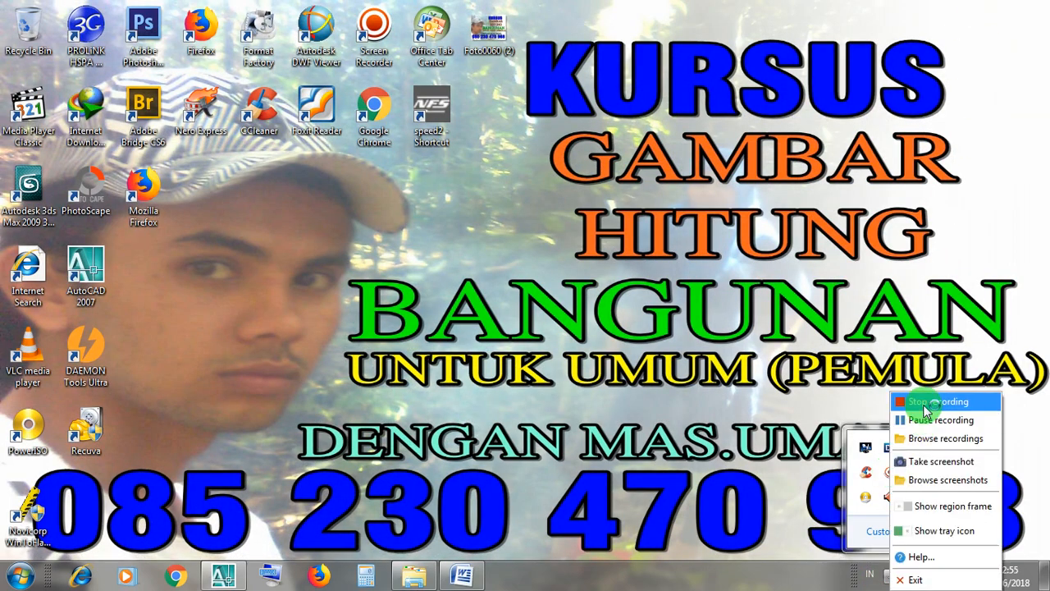